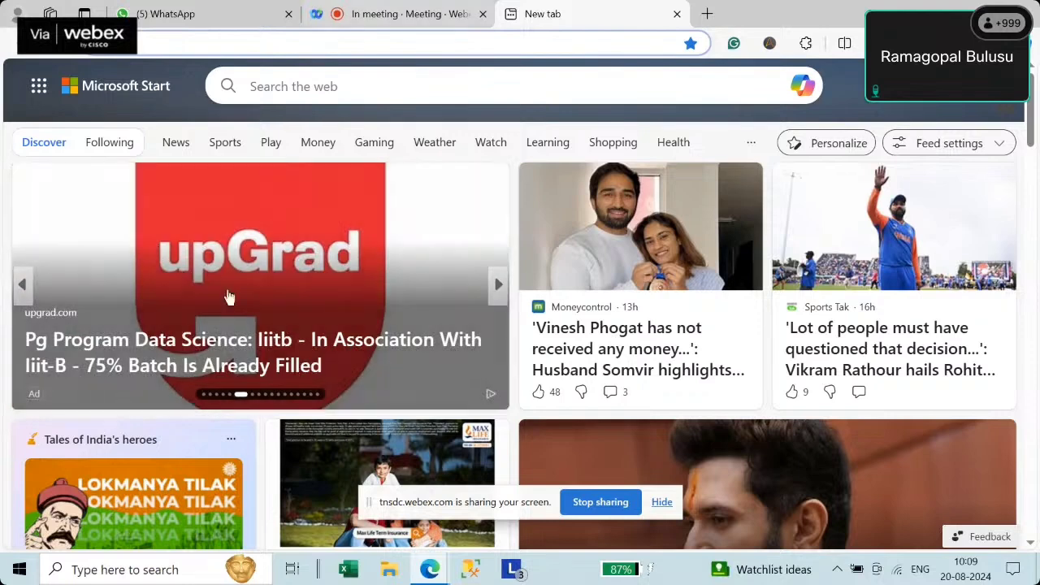
- Launch Command Prompt as administrator from a Windows search for 'cmd'
click(173, 568)
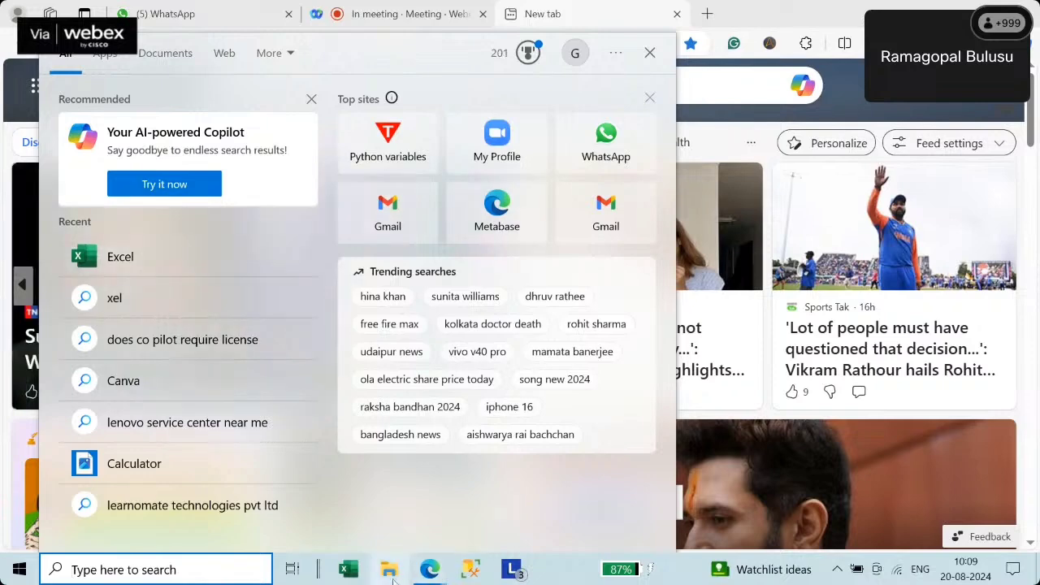
click(112, 573)
text(cmd)
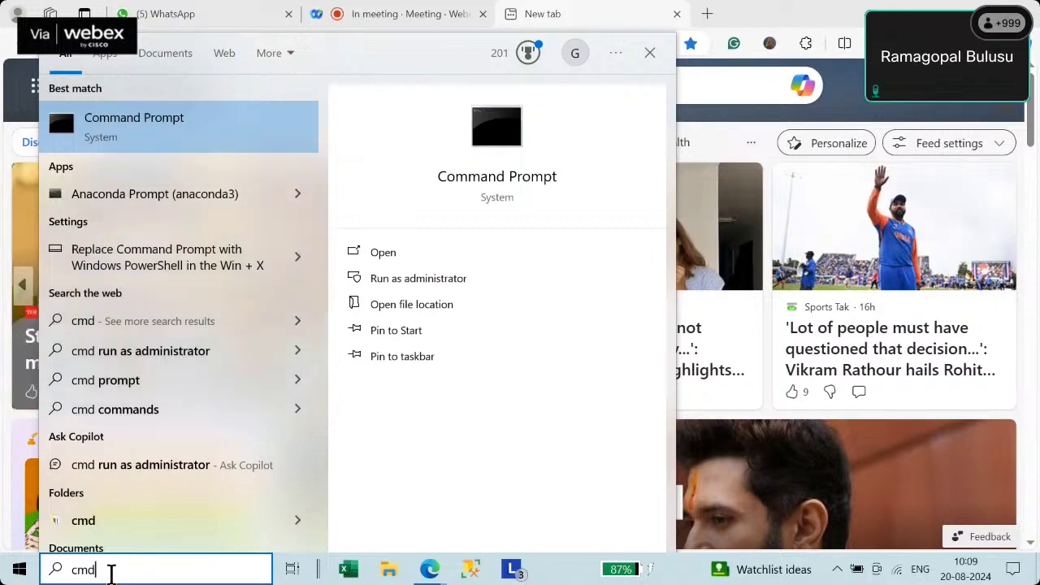
key(ctrl+shift+Return)
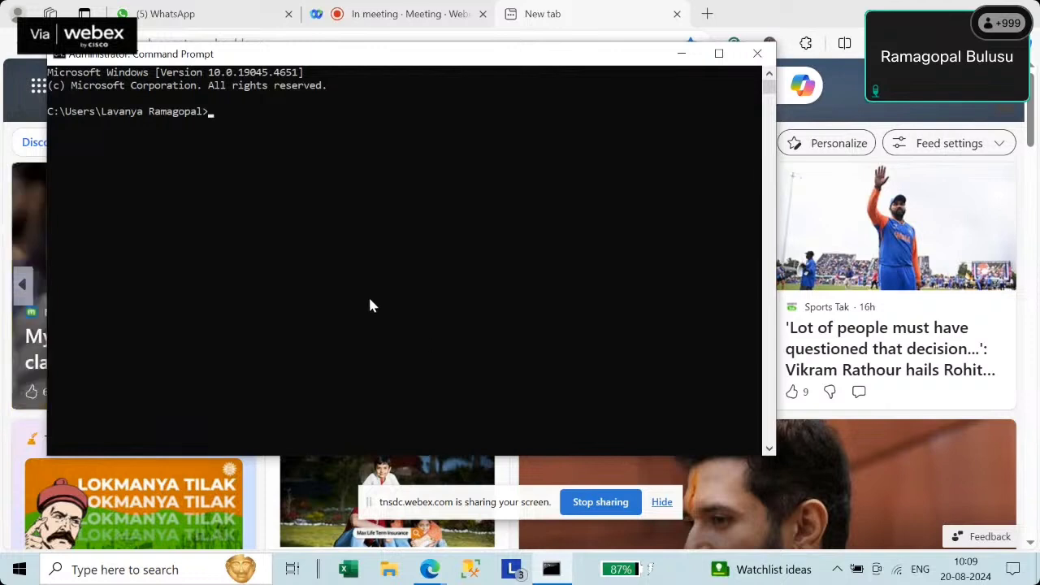
- Switch the Command Prompt to the D: drive
text(cd)
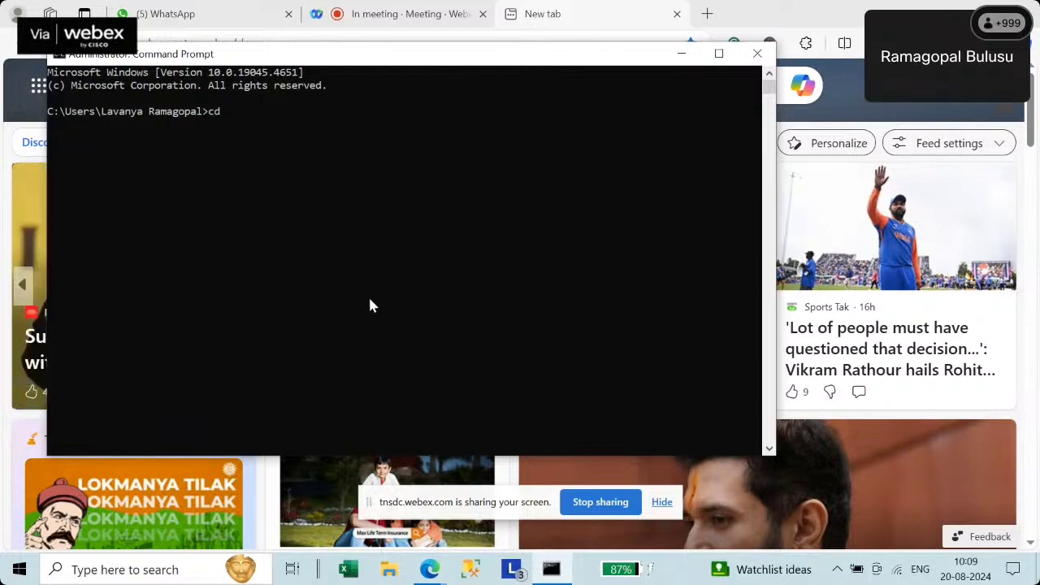
key(BackSpace)
key(BackSpace)
key(BackSpace)
text(D)
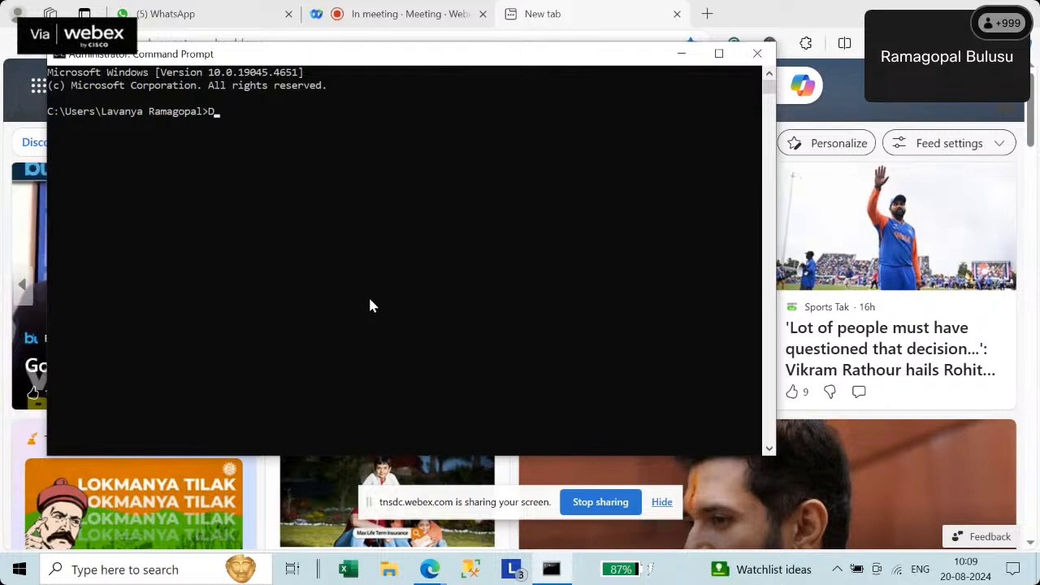
text(:)
key(Return)
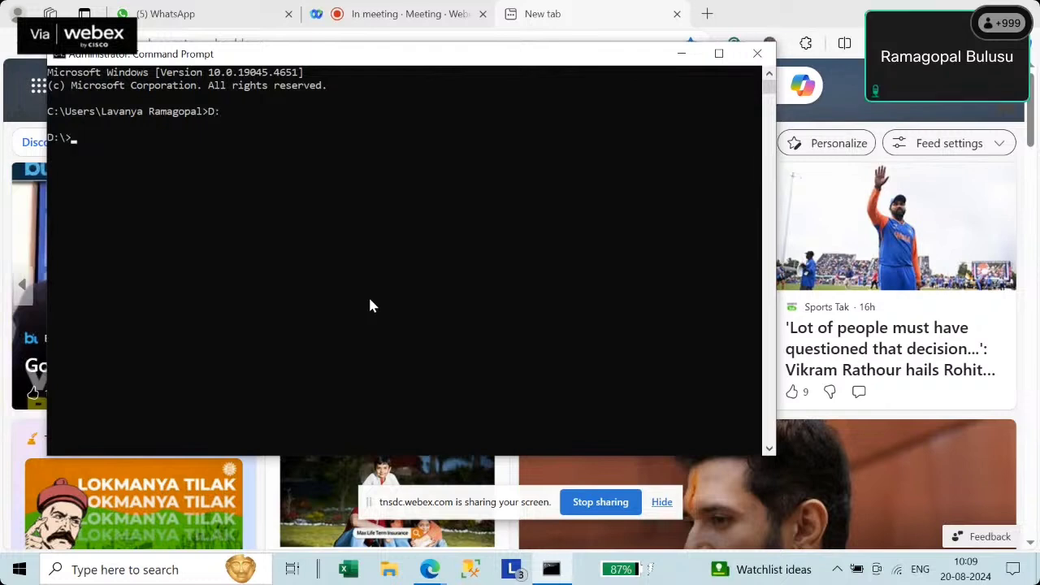
- Change into the metabase folder with 'cd metabase', reaching D:\Metabase>
text(cd)
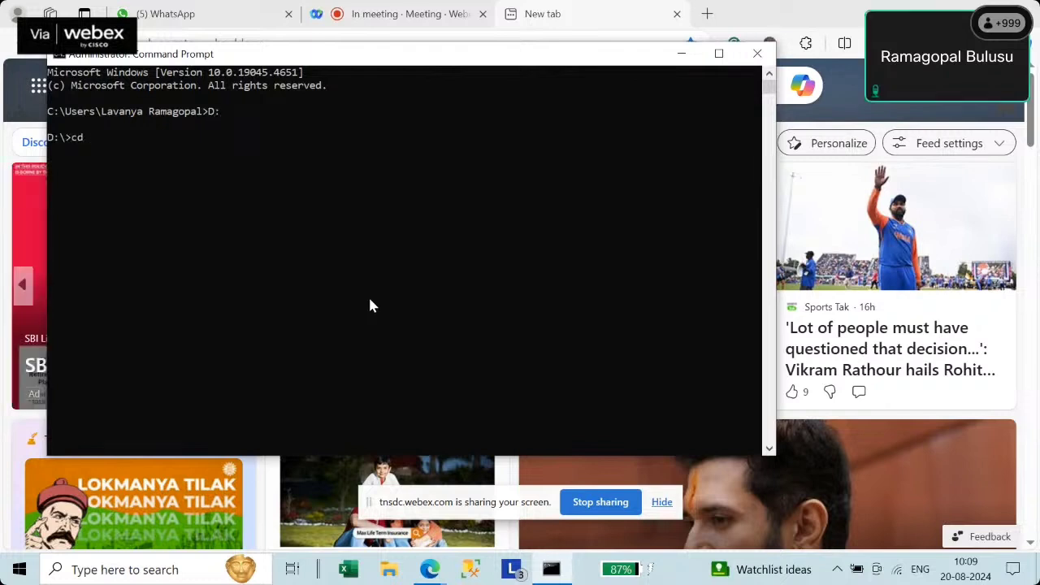
text( metbas)
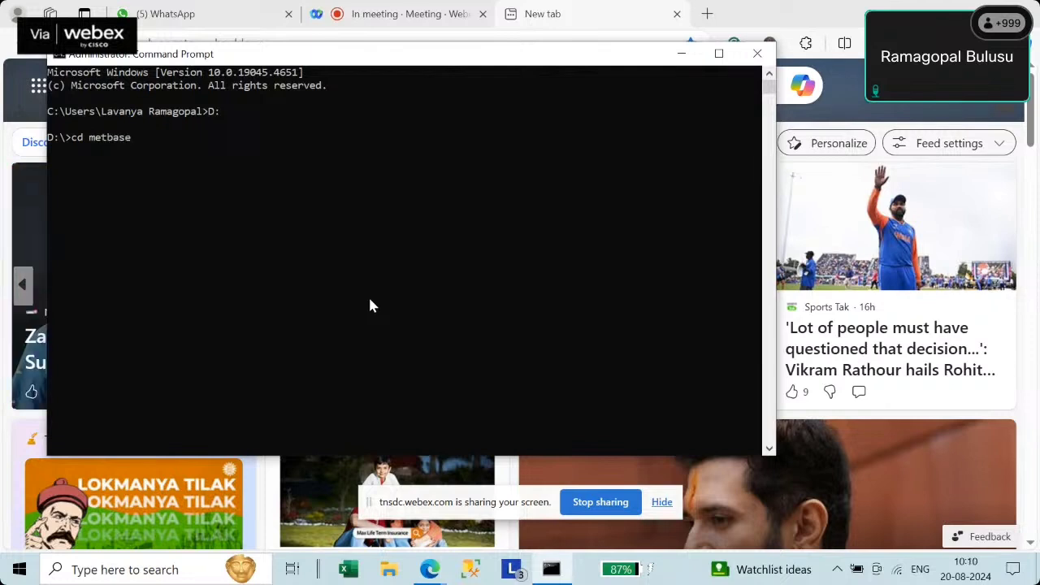
text(e)
key(BackSpace)
key(BackSpace)
key(BackSpace)
key(BackSpace)
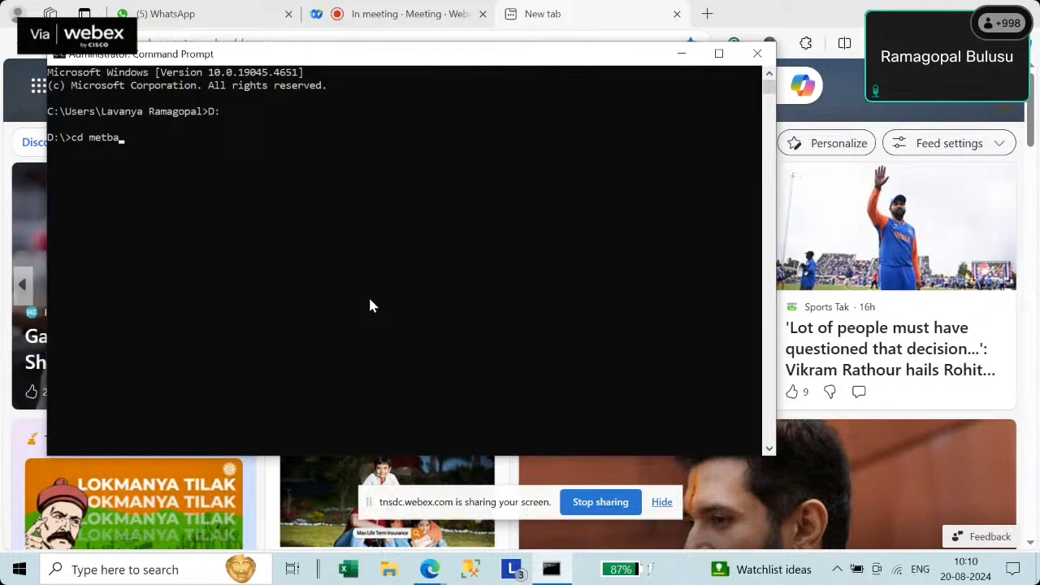
text(abase)
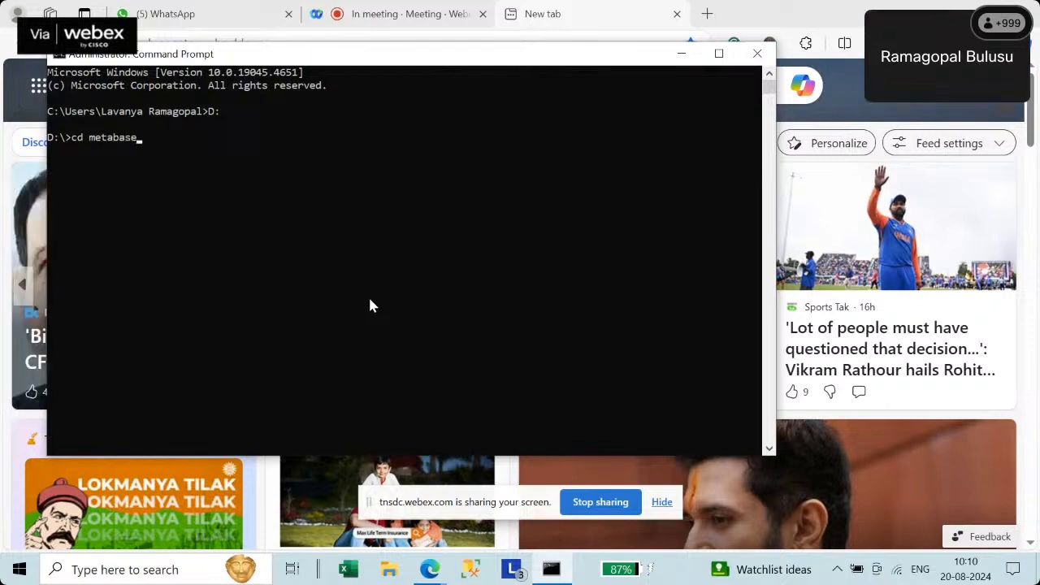
key(Return)
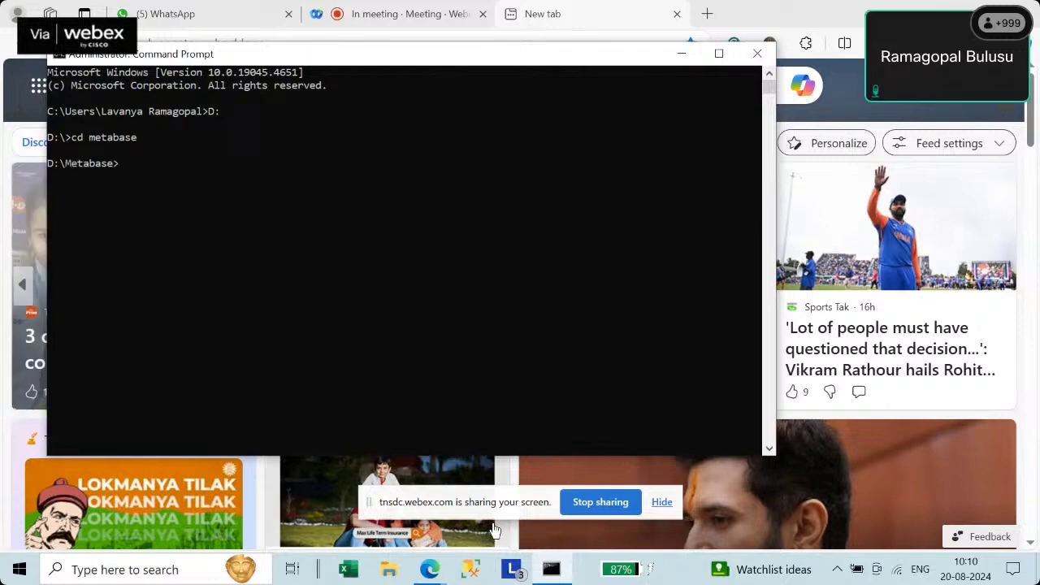
click(429, 569)
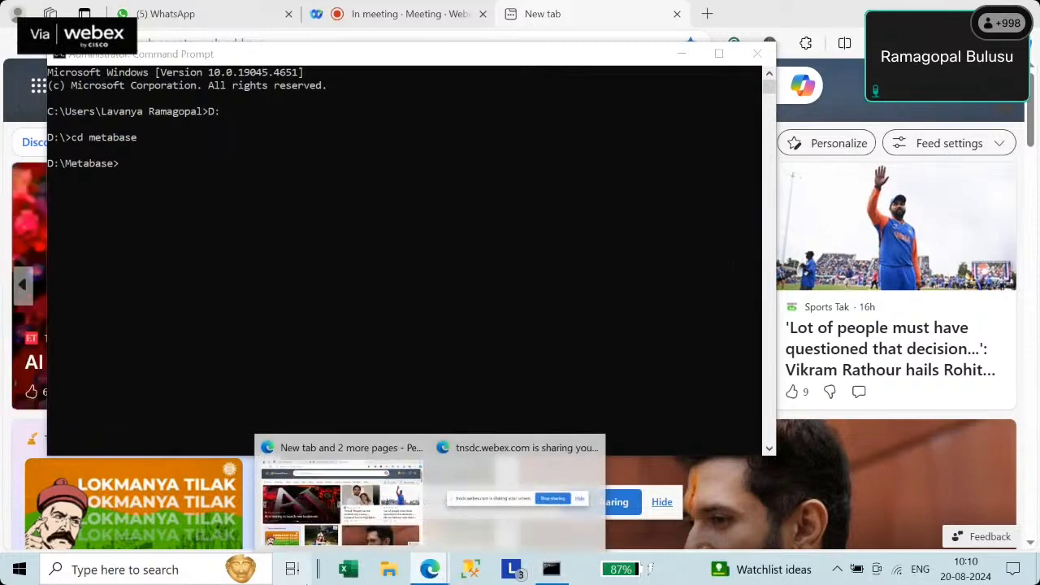
- Search Bing for 'metabase install windows 10'
click(341, 497)
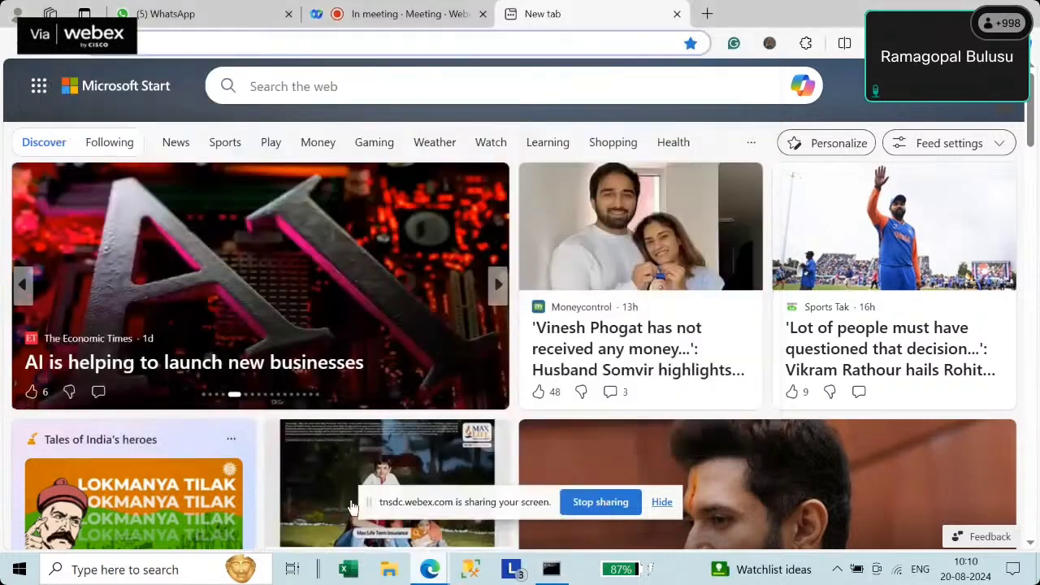
click(564, 43)
text(me)
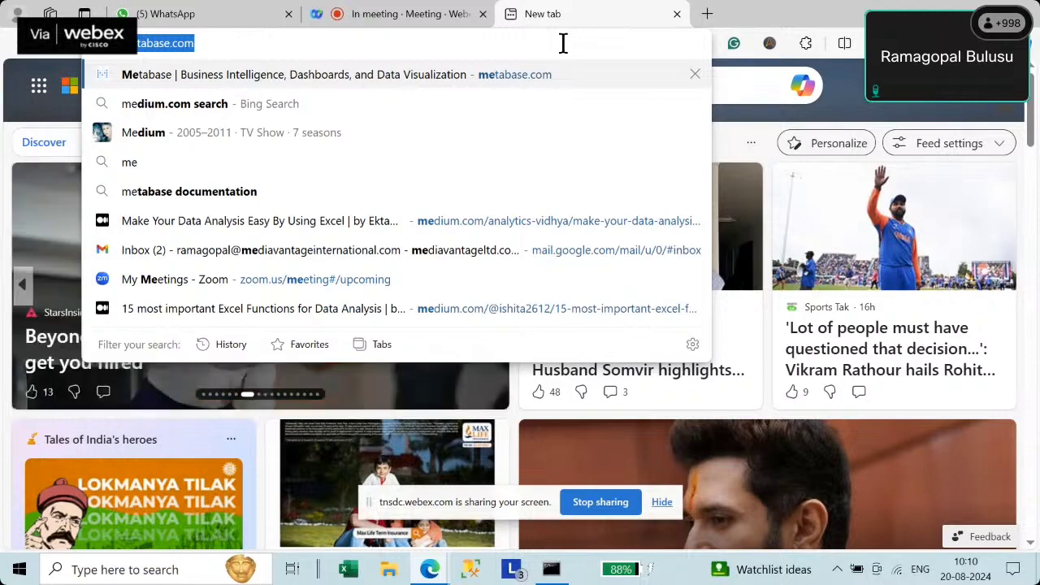
text(dium)
key(Down)
key(Down)
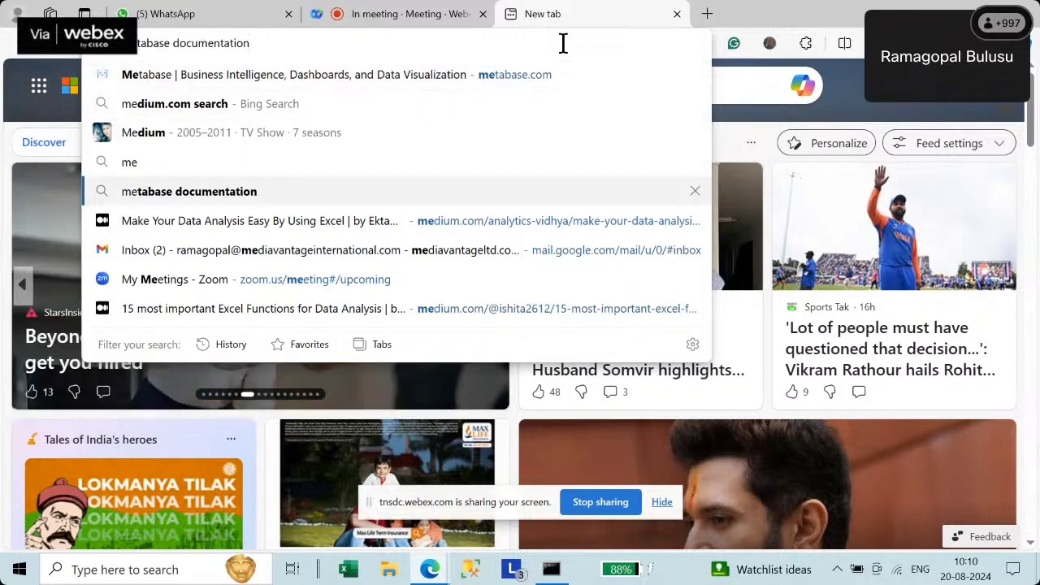
key(Return)
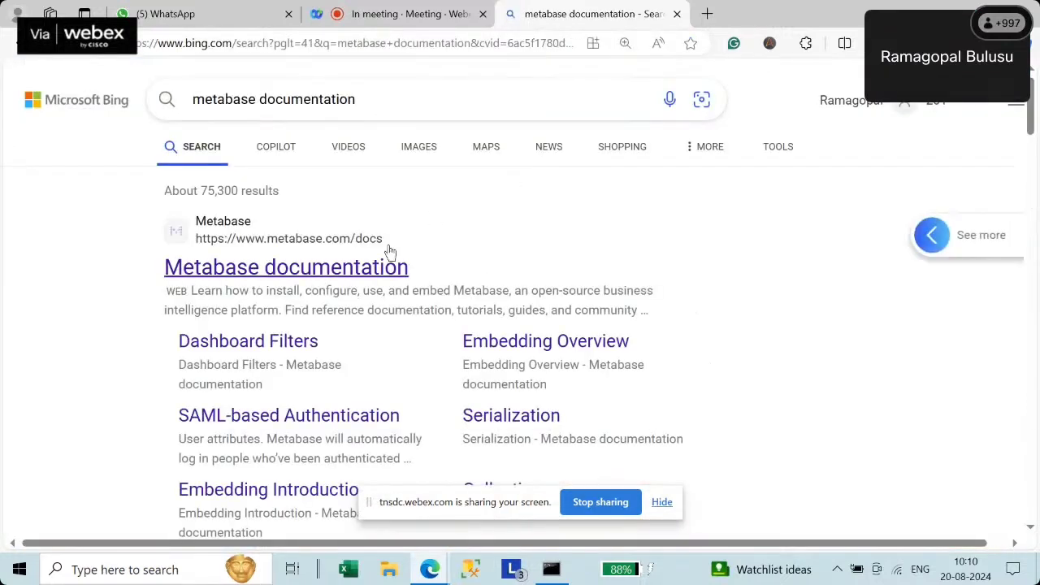
click(398, 99)
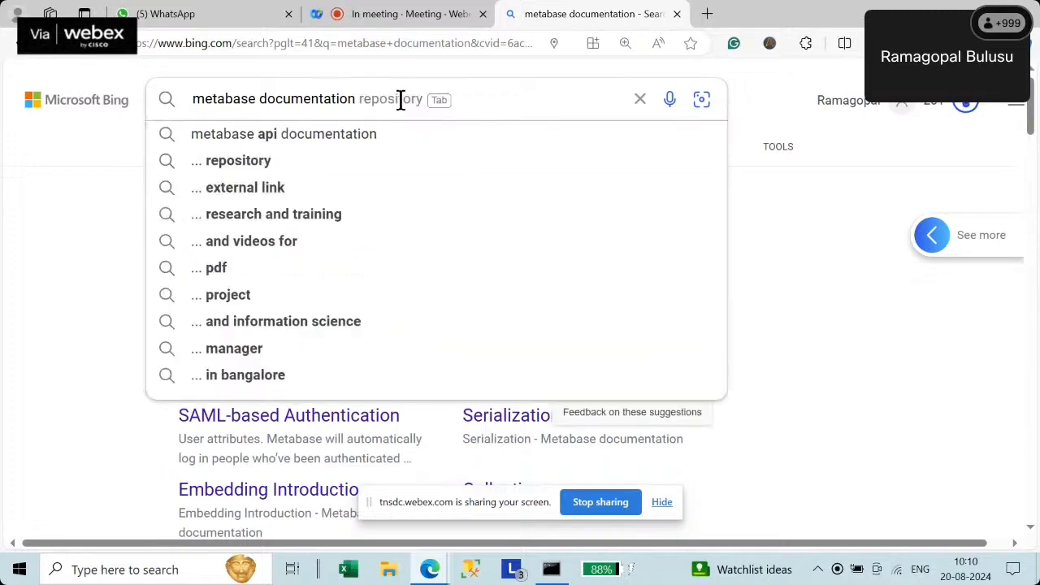
key(BackSpace)
key(BackSpace)
key(BackSpace)
key(BackSpace)
key(BackSpace)
key(BackSpace)
key(BackSpace)
key(BackSpace)
key(BackSpace)
key(BackSpace)
key(BackSpace)
key(BackSpace)
key(BackSpace)
key(BackSpace)
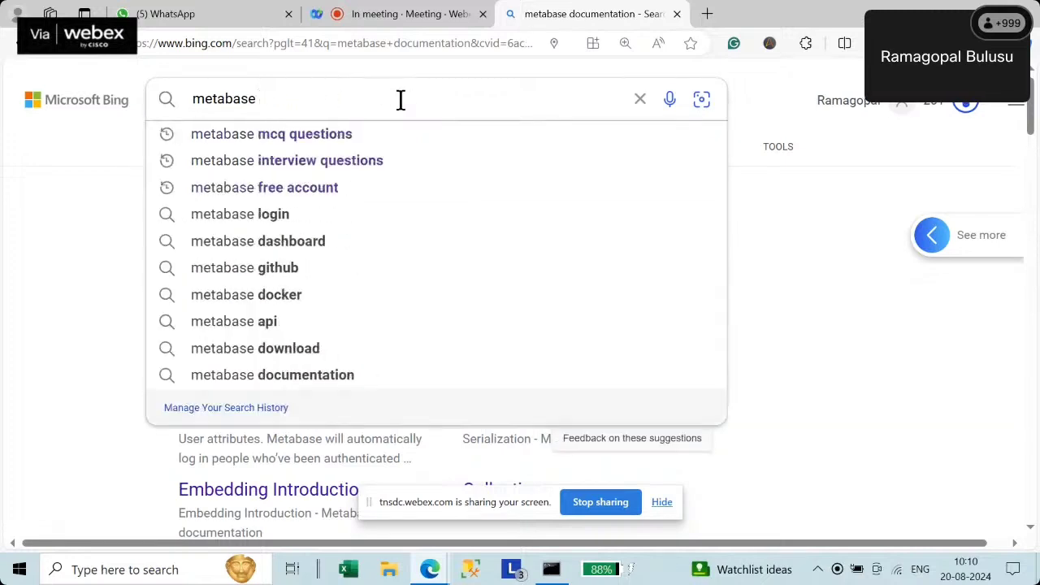
text(ins)
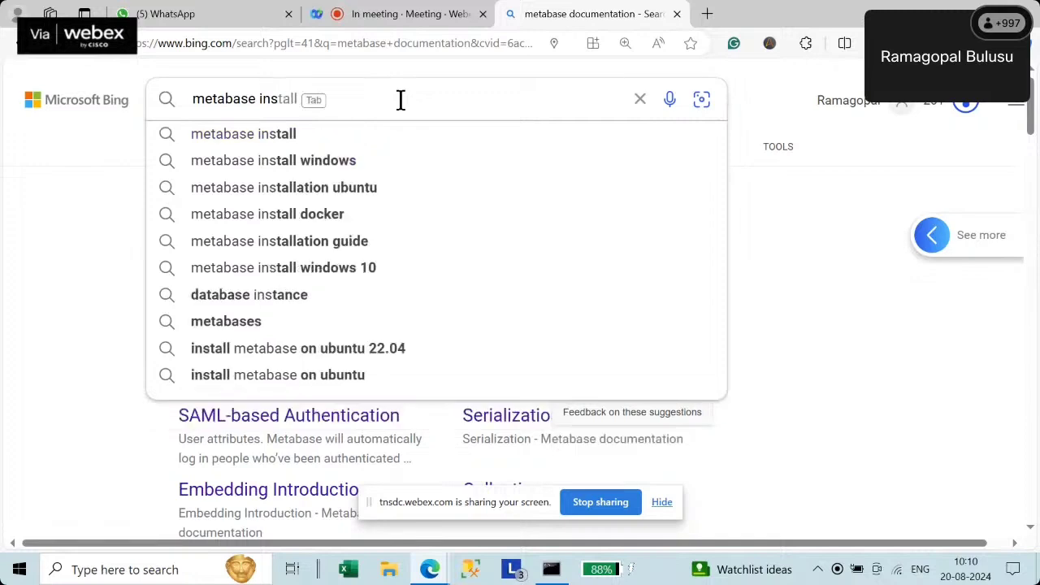
key(Down)
key(Down)
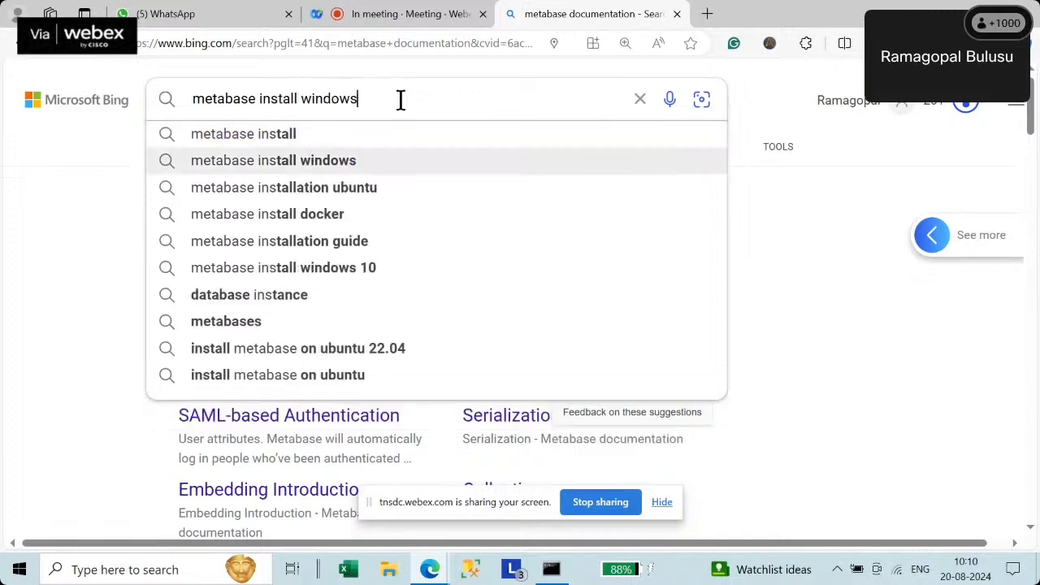
key(Down)
key(Down)
key(Down)
key(Down)
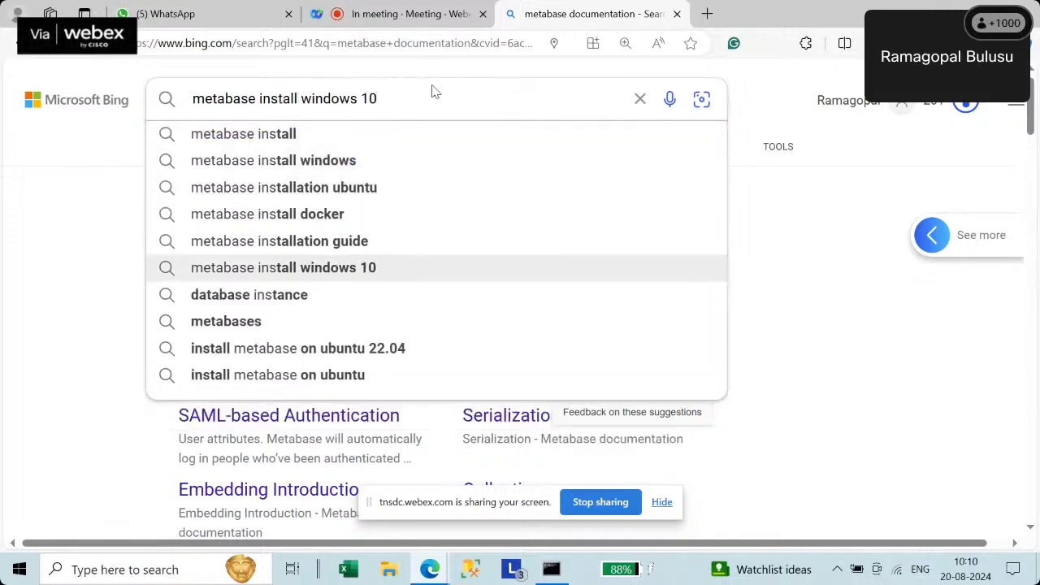
key(Return)
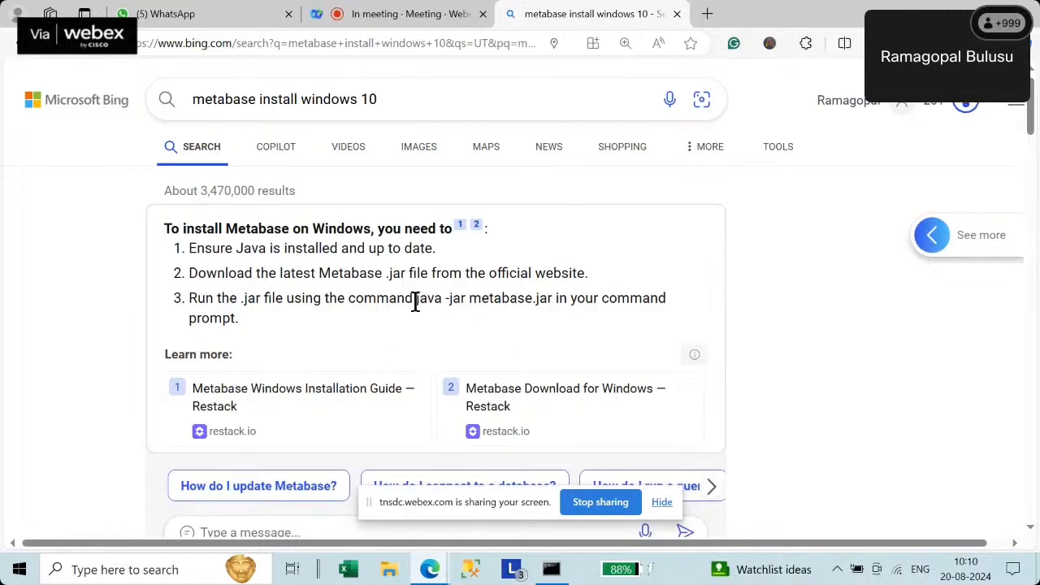
- Copy 'java -jar metabase.jar' from the results and paste it at the D:\Metabase> prompt
drag(415, 300, 558, 303)
key(ctrl+c)
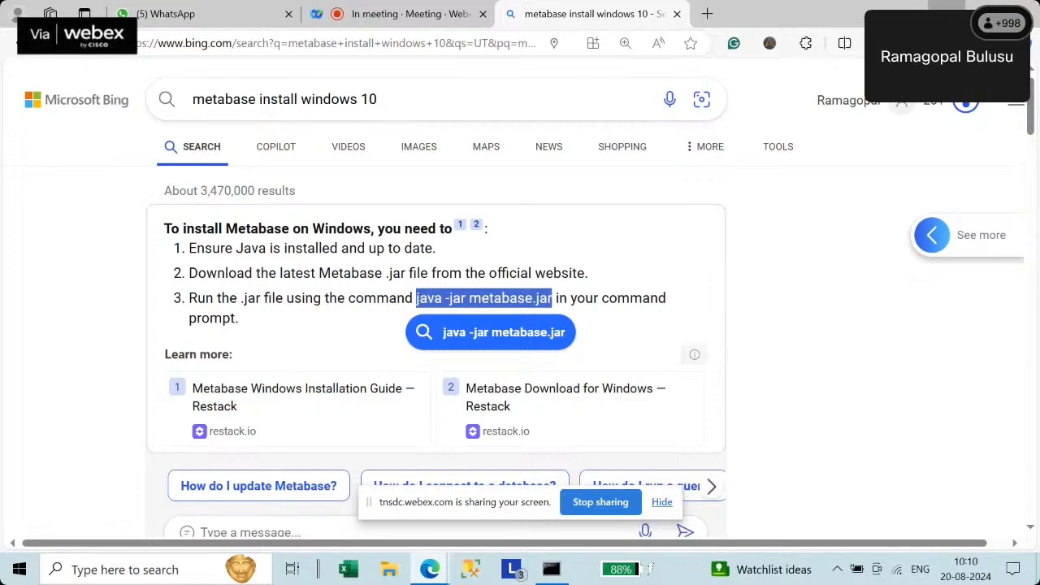
click(946, 14)
right_click(385, 224)
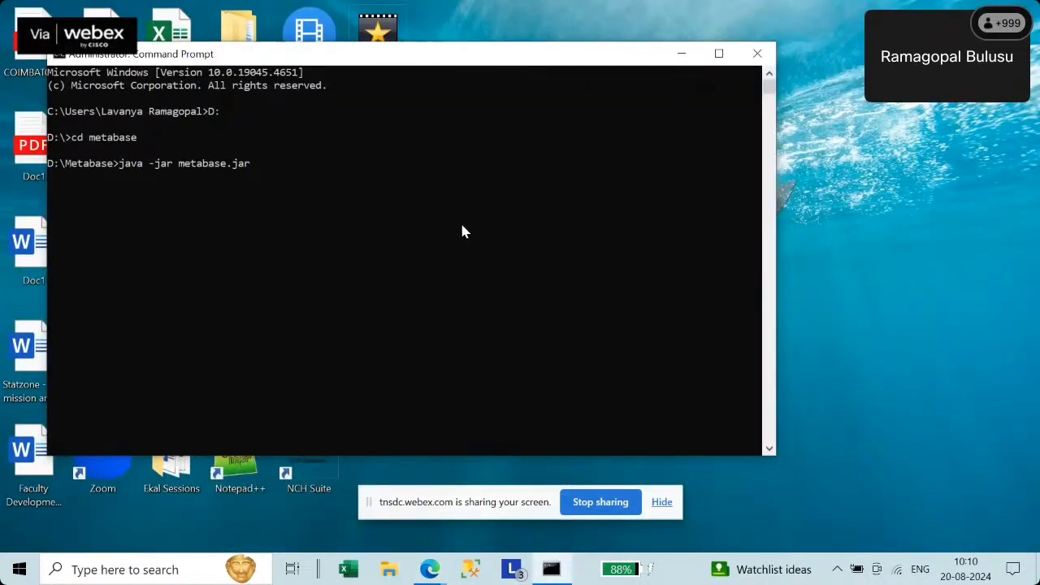
- Run java -jar metabase.jar, check the server log for port 3000, then minimise it
key(Return)
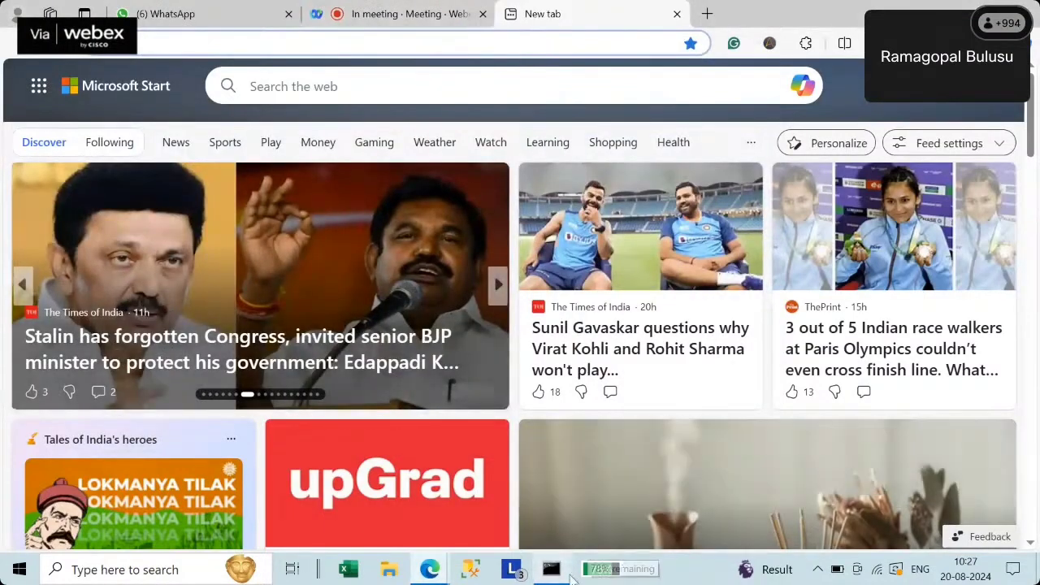
click(552, 571)
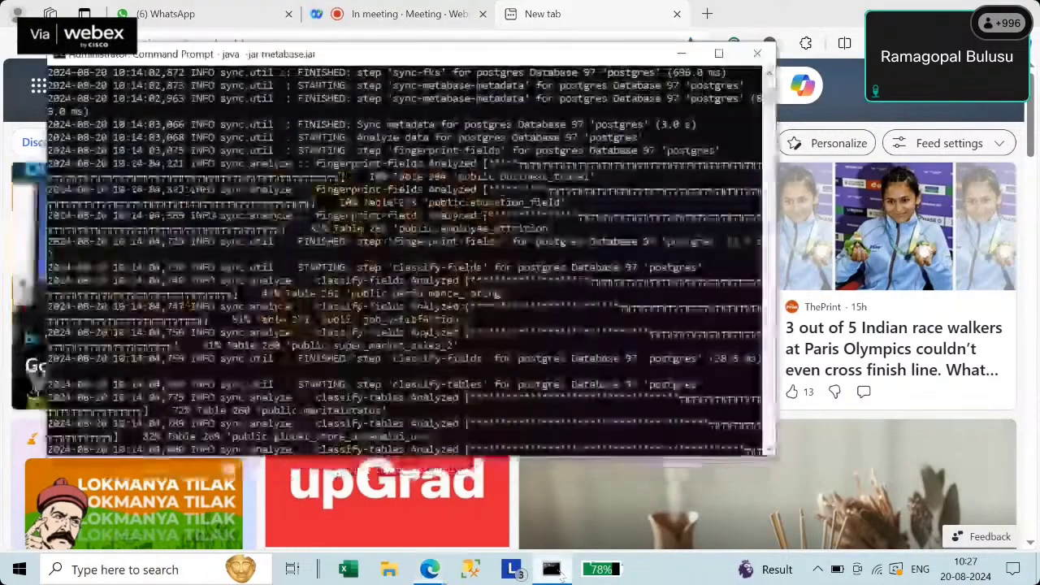
scroll(459, 301, up, 10)
scroll(455, 301, up, 10)
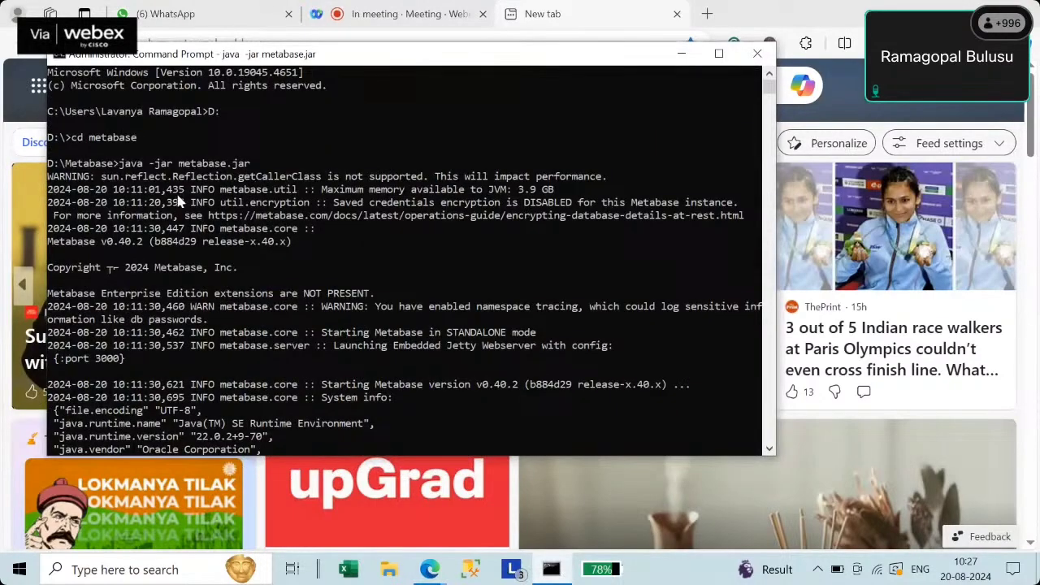
scroll(337, 268, down, 20)
scroll(337, 268, down, 20)
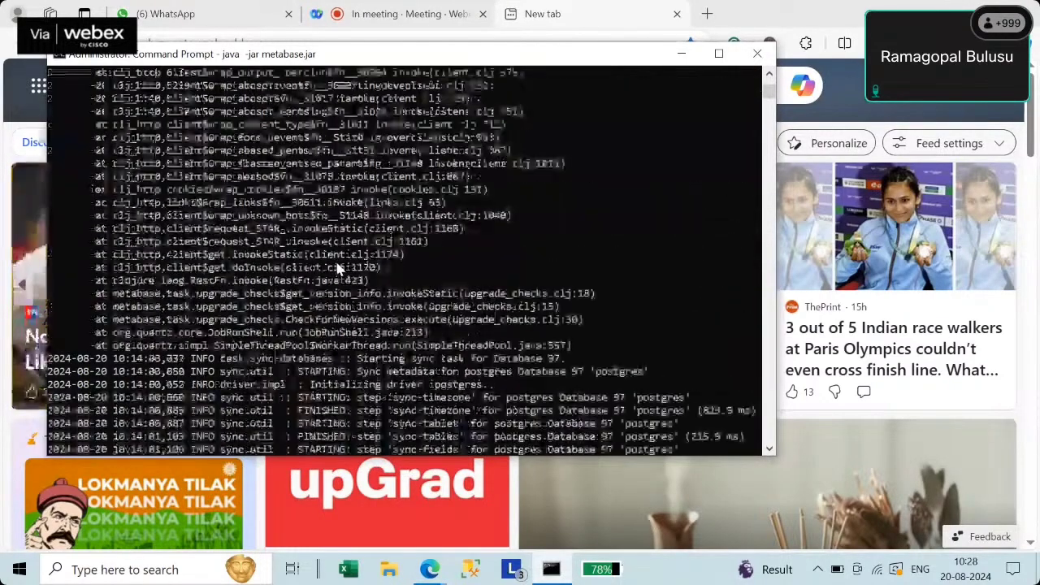
scroll(504, 332, down, 10)
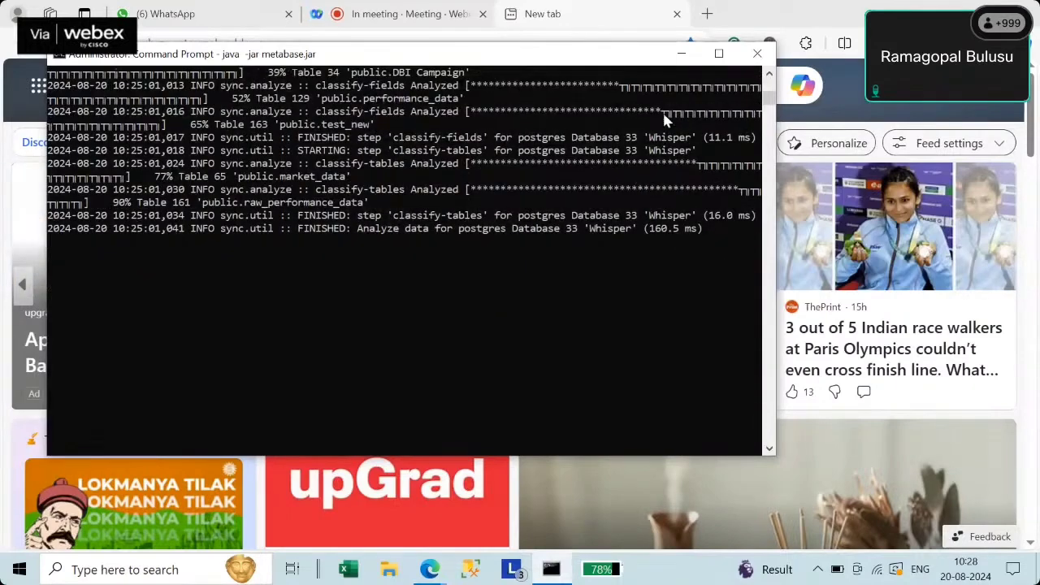
click(671, 55)
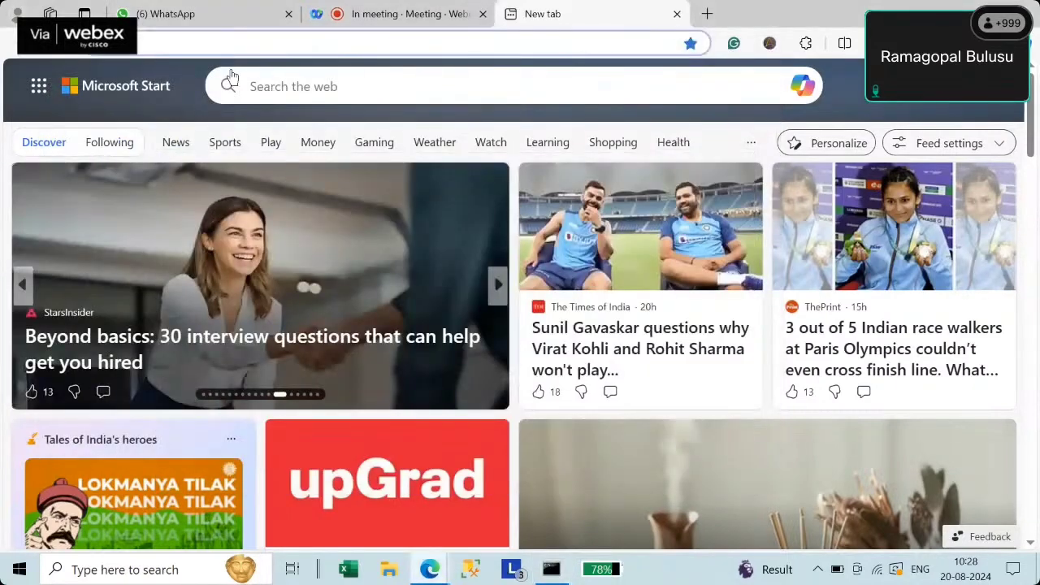
- Open the Metabase login page at localhost:3000
click(217, 41)
text(localhost:3000)
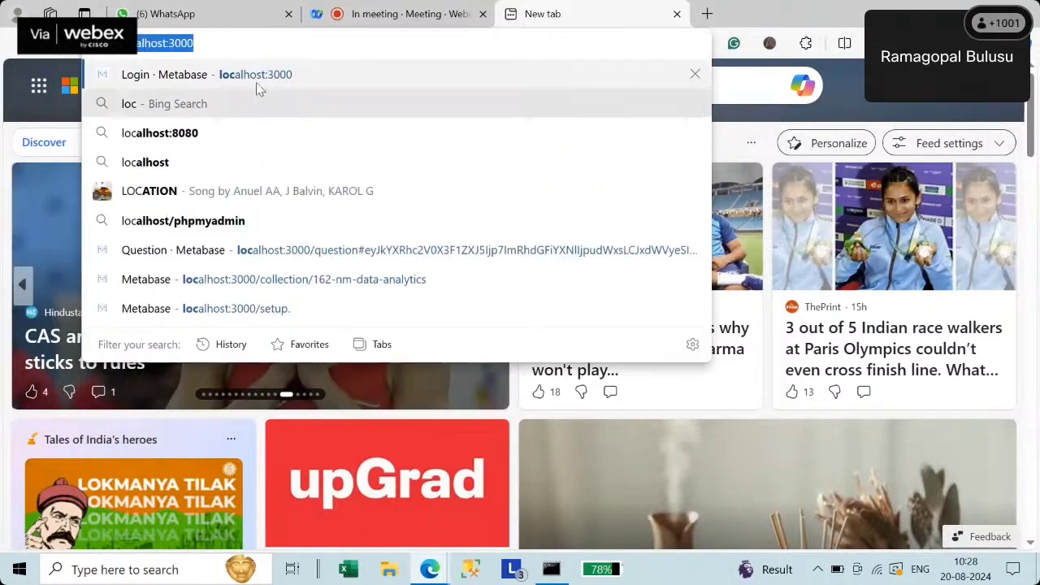
click(255, 82)
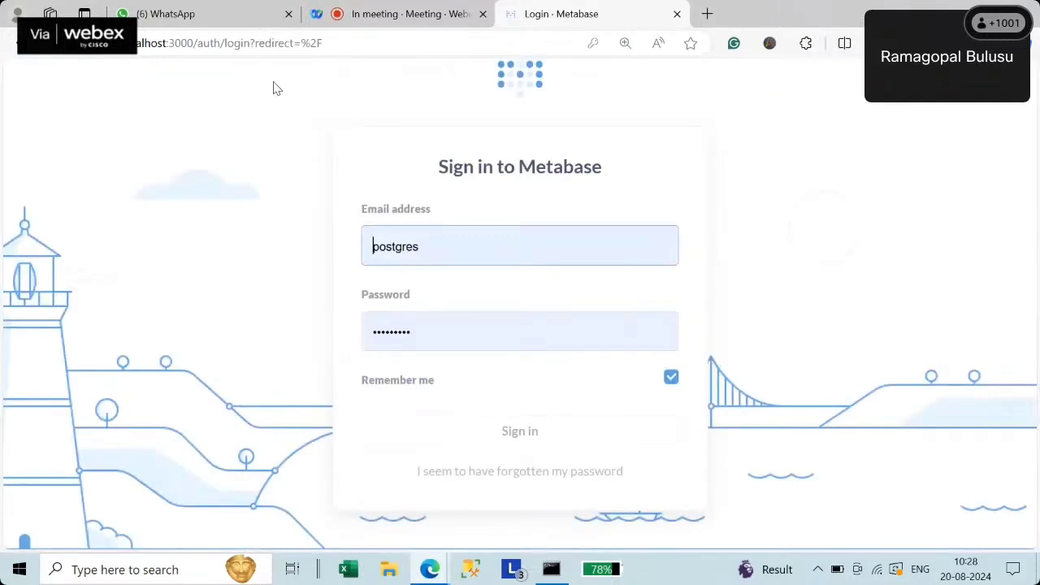
- Sign in with the saved e-mail address and the account password
double_click(438, 248)
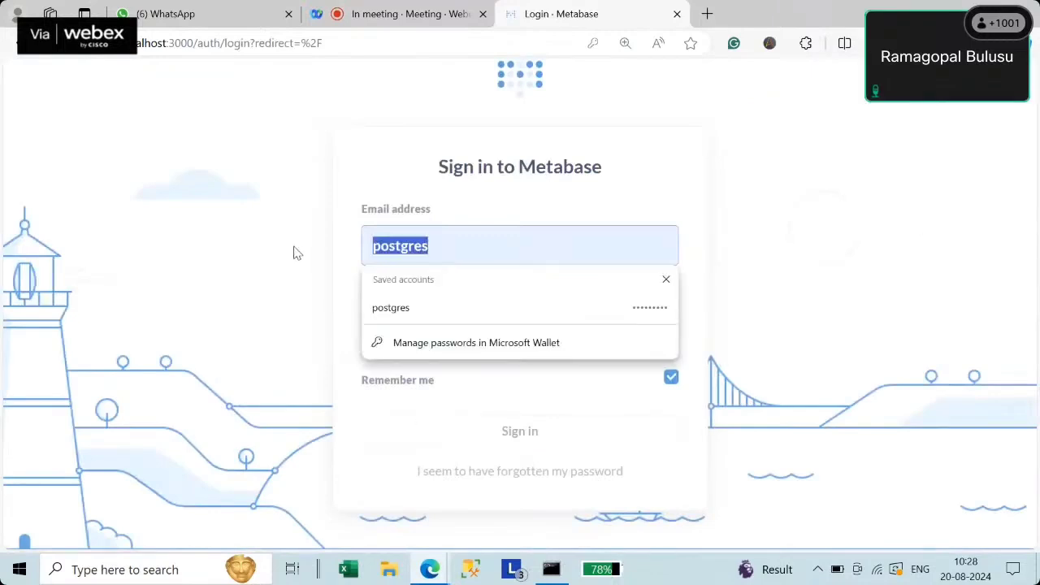
text(g)
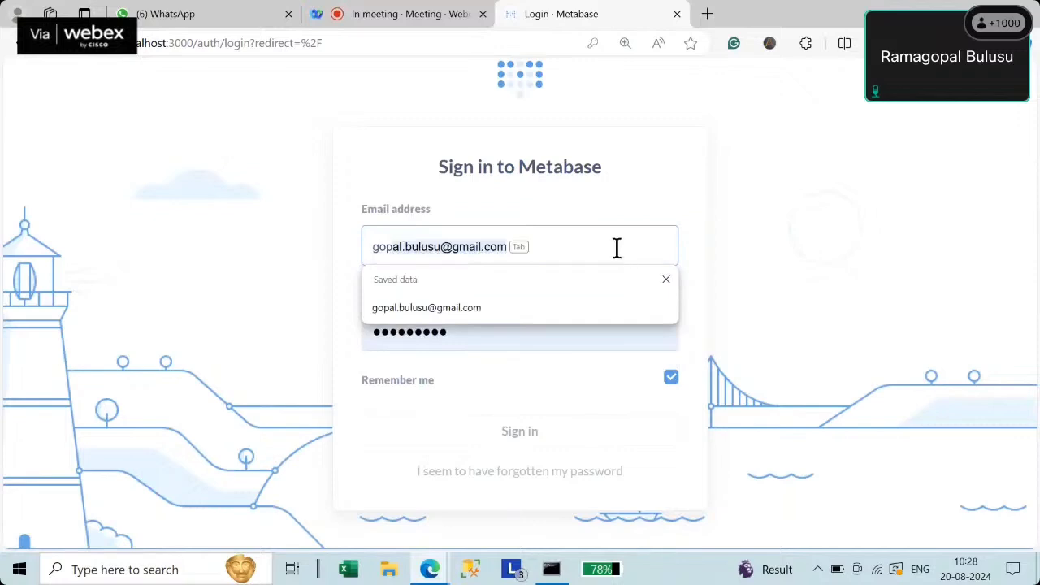
text(op)
click(478, 310)
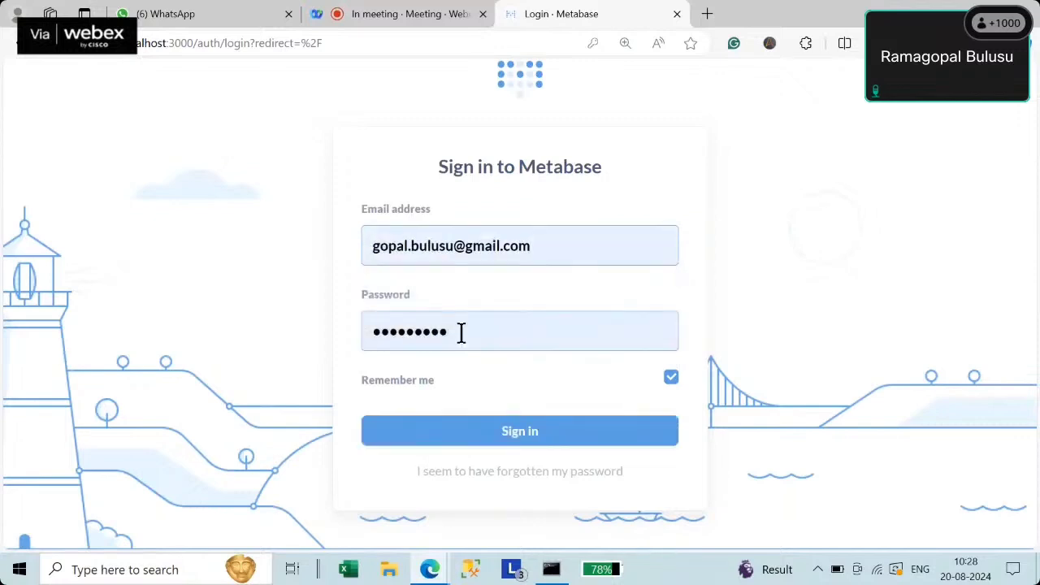
double_click(460, 332)
text(*****)
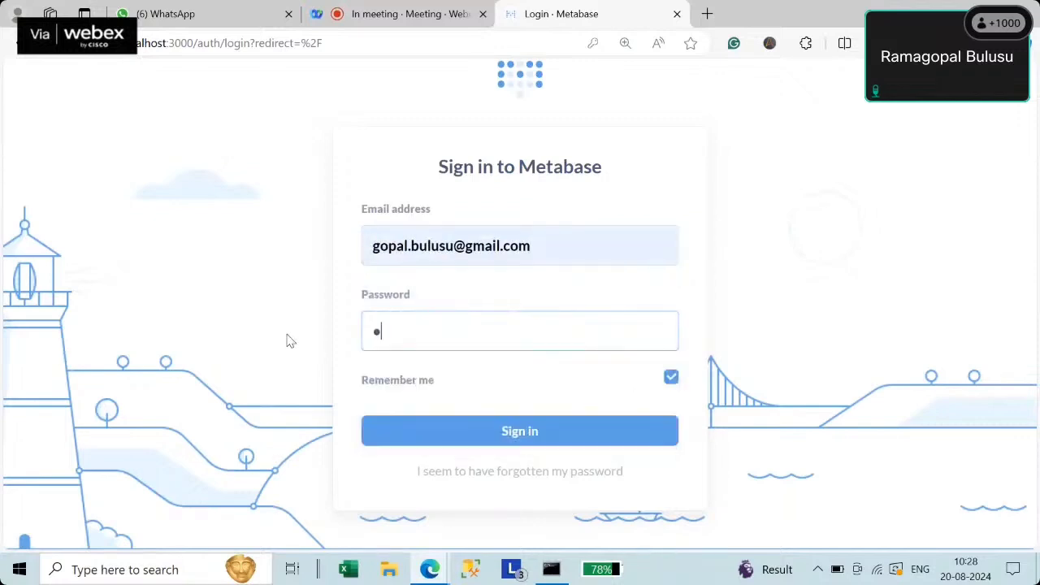
text(****)
click(524, 443)
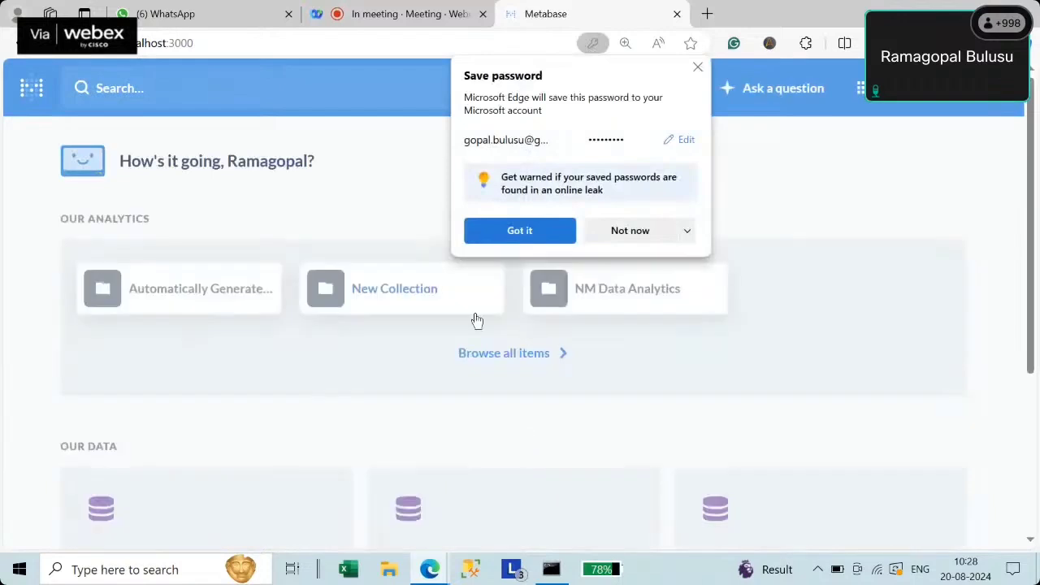
- Dismiss the save-password offer and open the NM Data Analytics collection
click(516, 234)
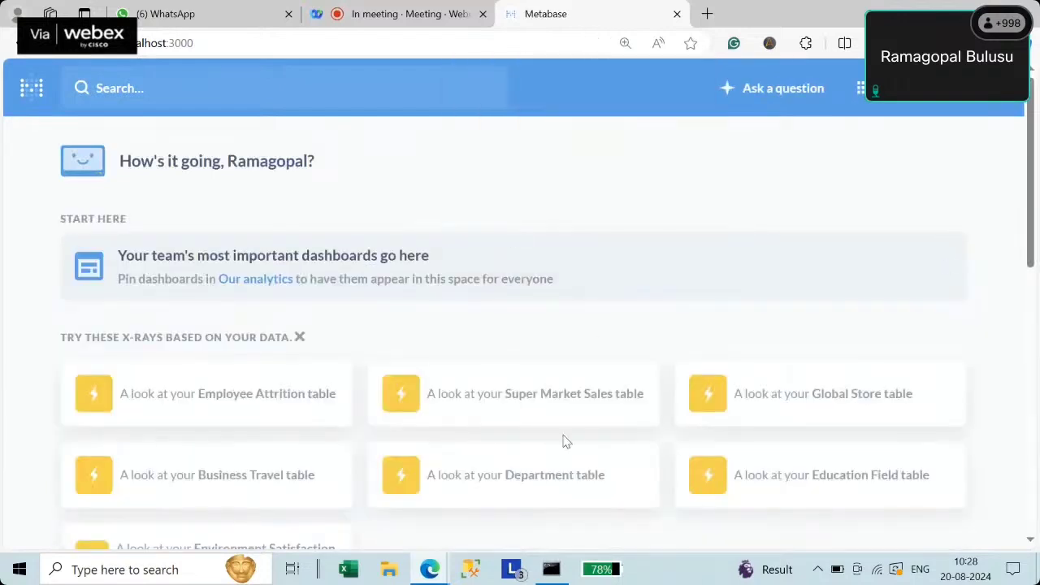
scroll(564, 439, down, 4)
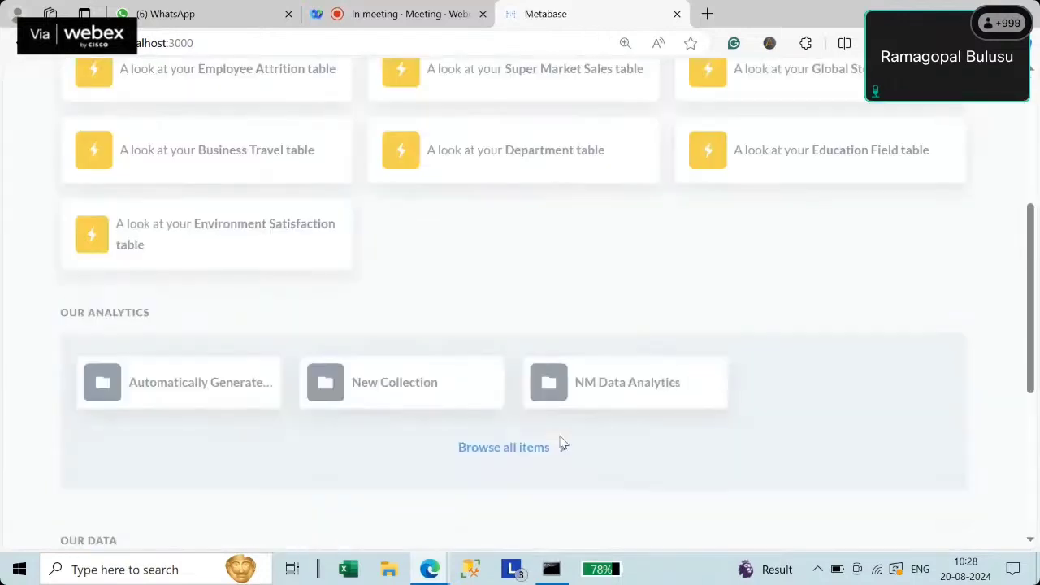
click(645, 388)
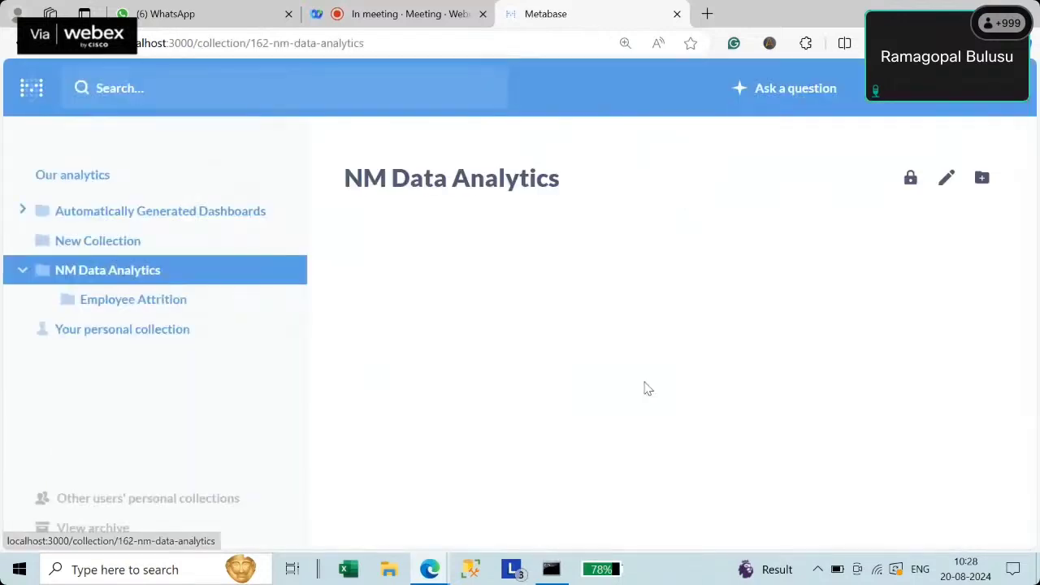
- Browse the Employee Attrition sub-collection's contents
click(145, 310)
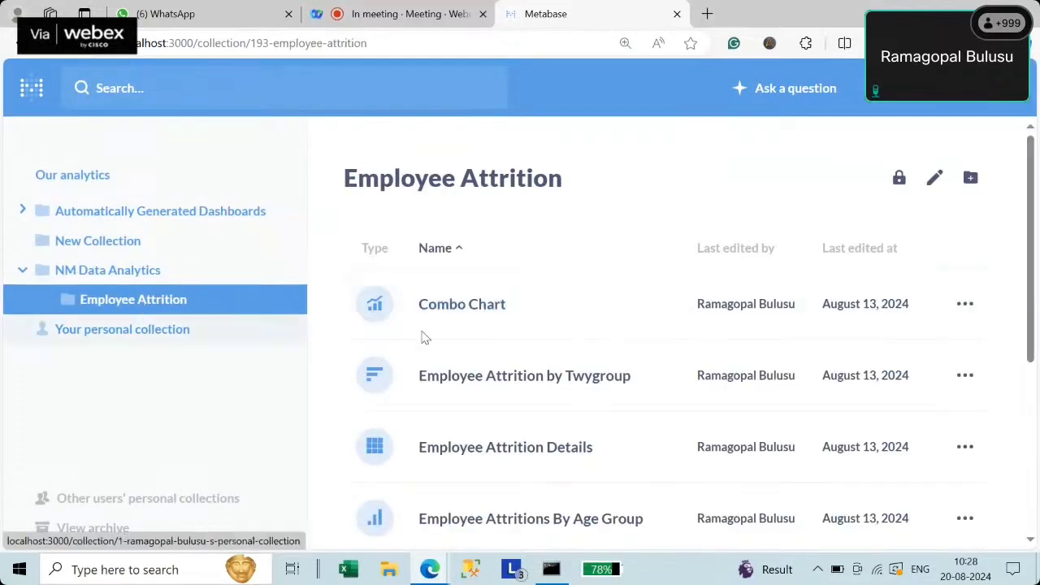
scroll(585, 377, down, 4)
scroll(520, 441, up, 4)
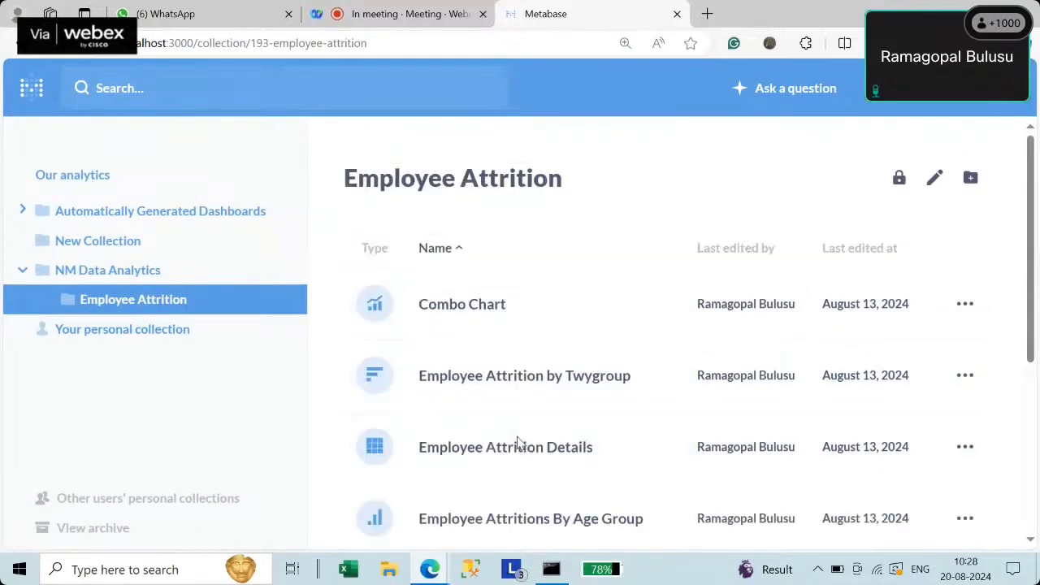
mouse_move(1034, 210)
mouse_down()
mouse_move(1037, 374)
mouse_move(1034, 203)
mouse_up()
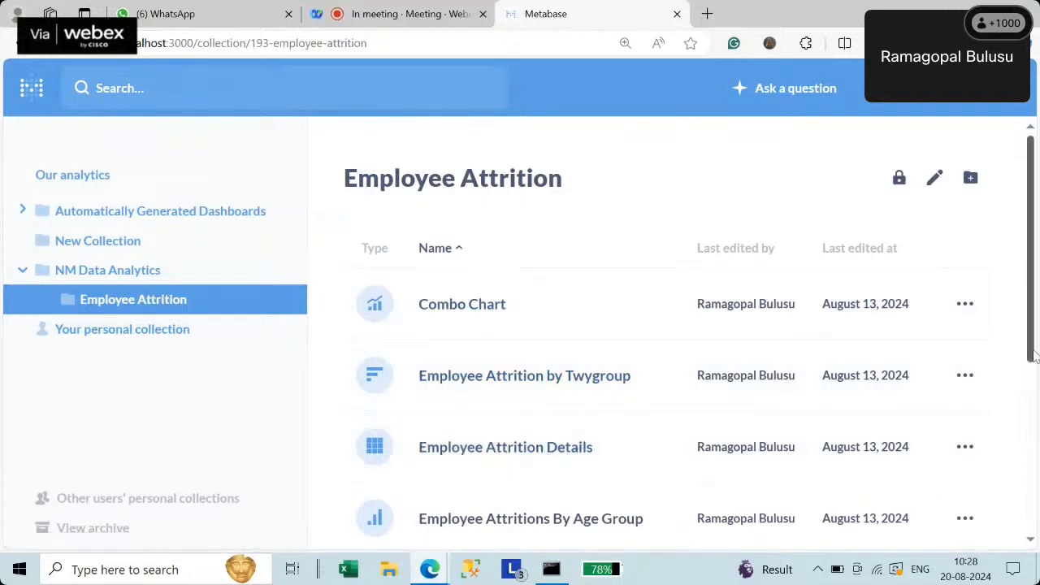
drag(1036, 358, 1036, 443)
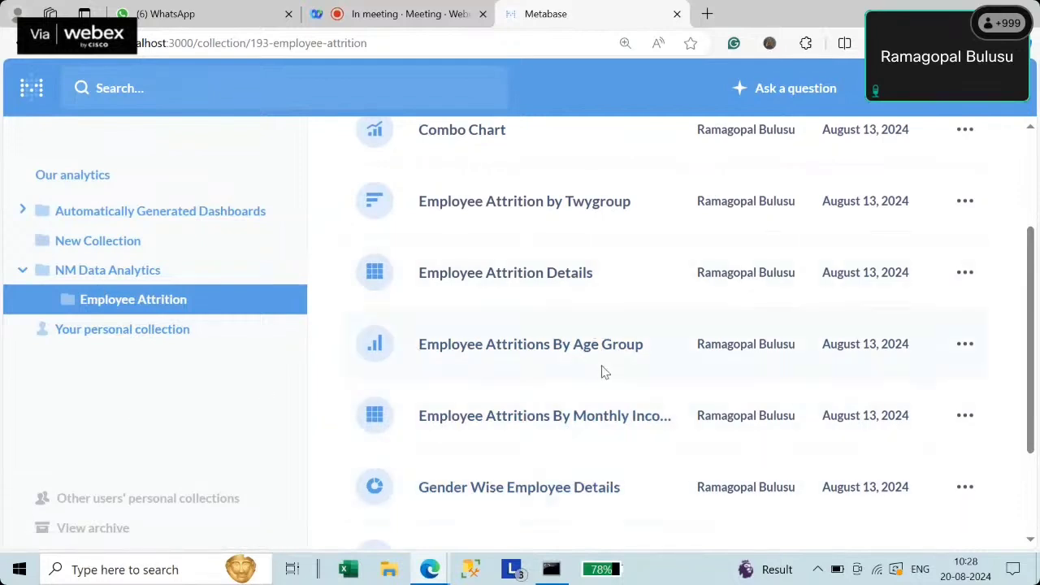
scroll(451, 377, down, 3)
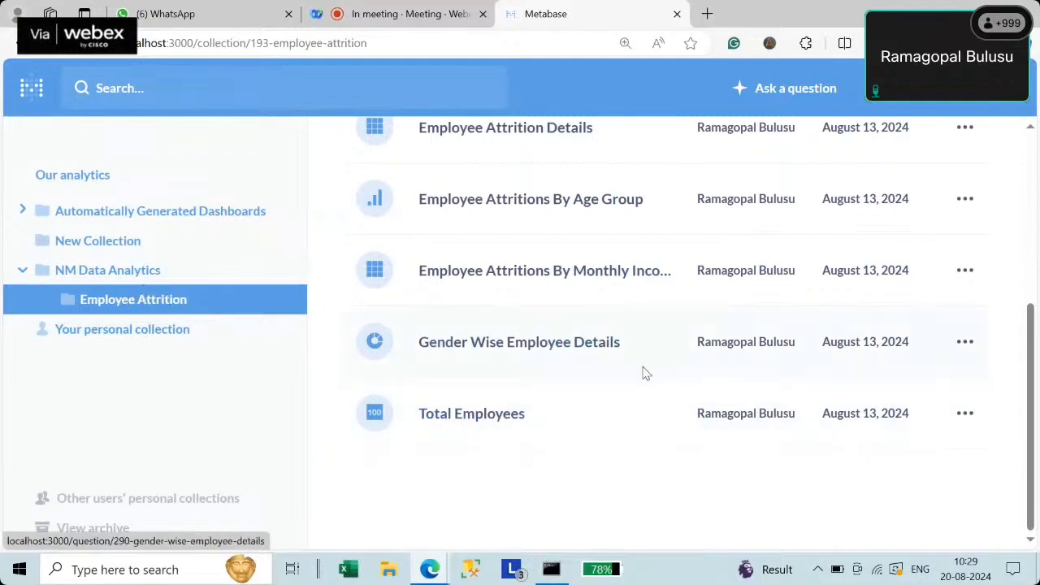
- Return to NM Data Analytics and look over its saved questions and dashboards
click(108, 275)
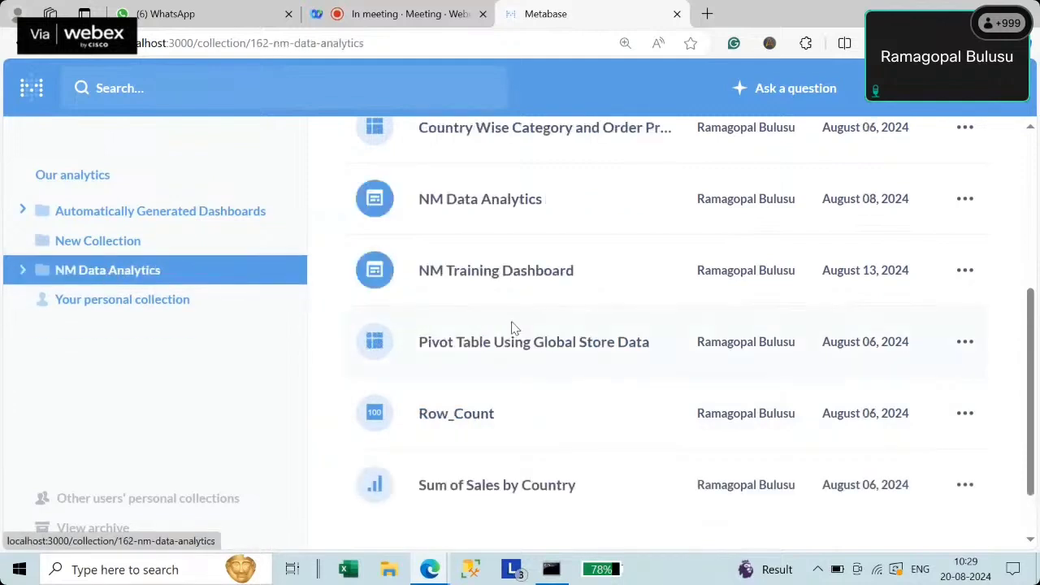
scroll(510, 329, up, 4)
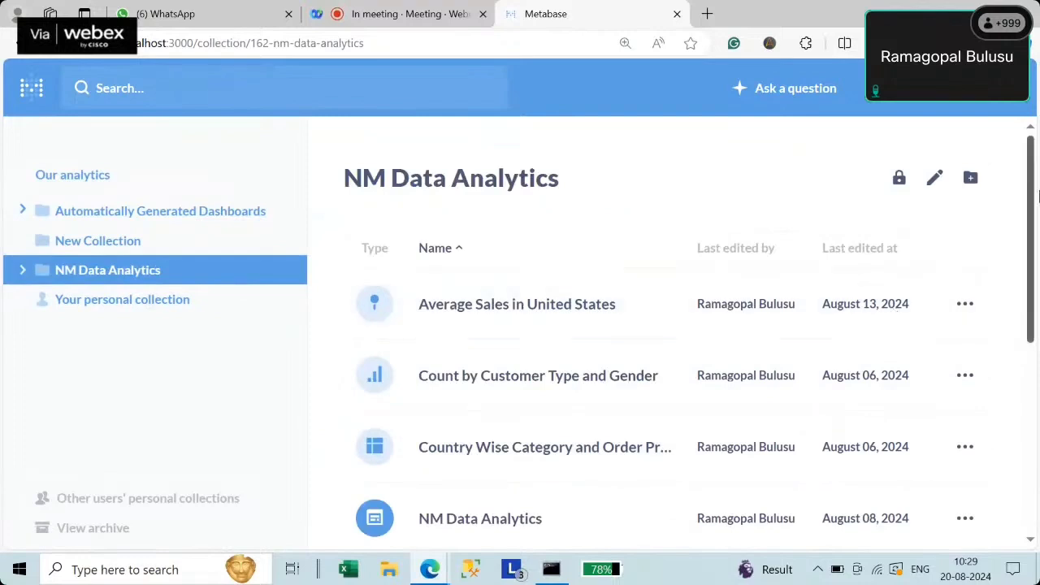
drag(1033, 207, 1023, 130)
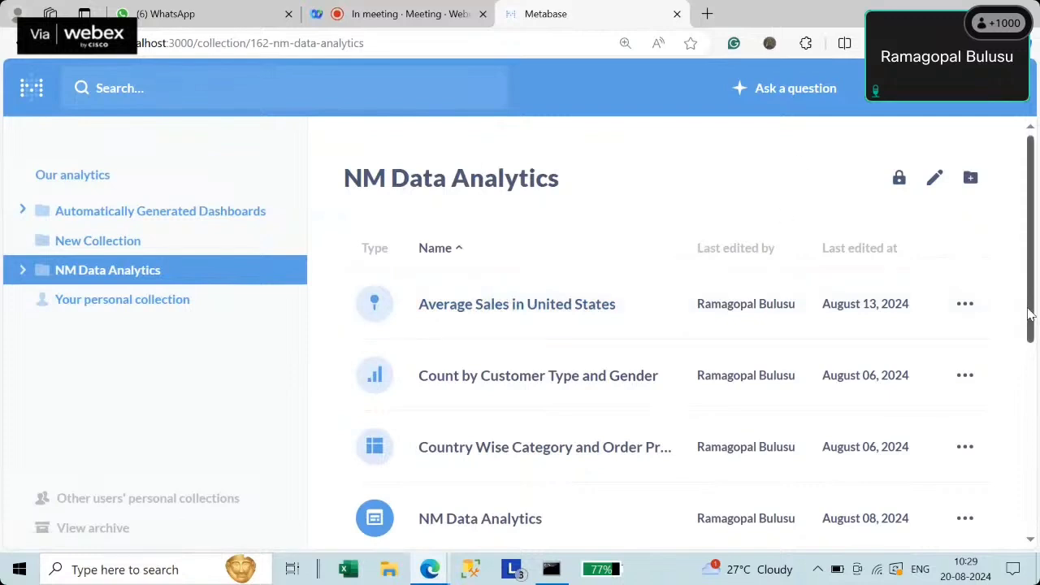
scroll(1030, 315, down, 1)
scroll(1030, 315, up, 1)
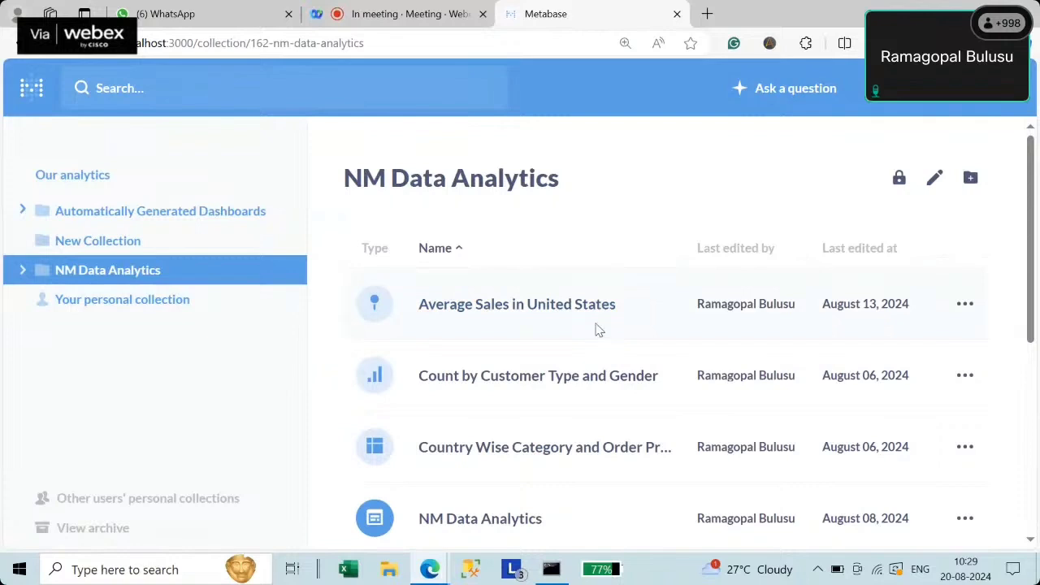
- Start a simple question on the nm_data_analytics Global Store table in the notebook editor
click(816, 97)
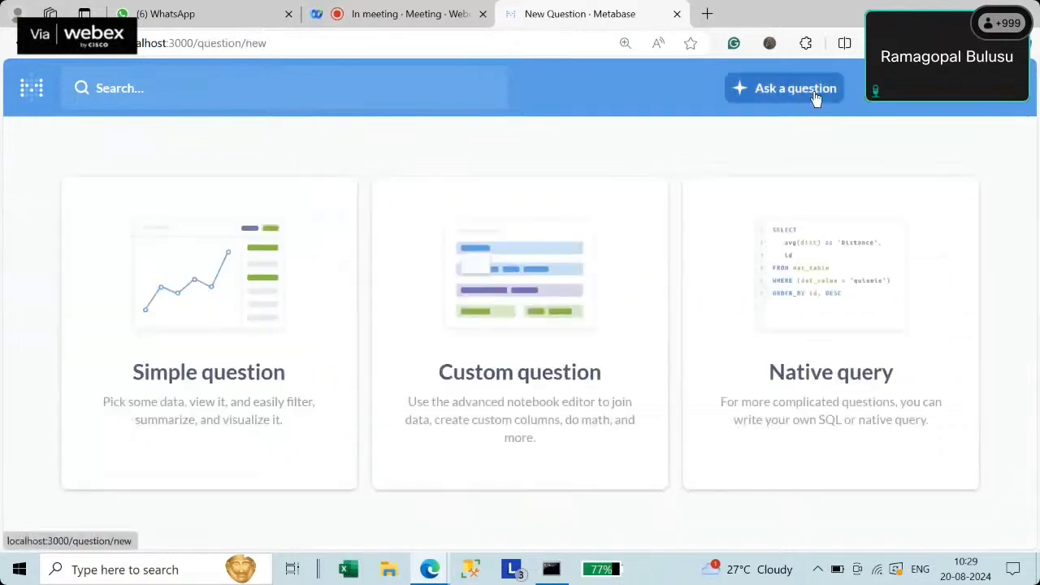
click(214, 381)
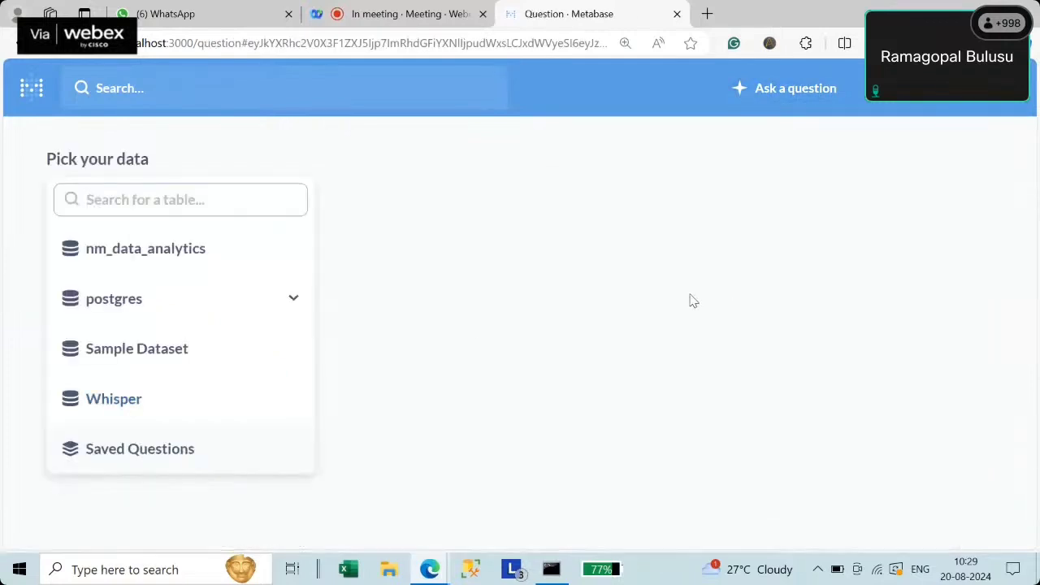
click(124, 258)
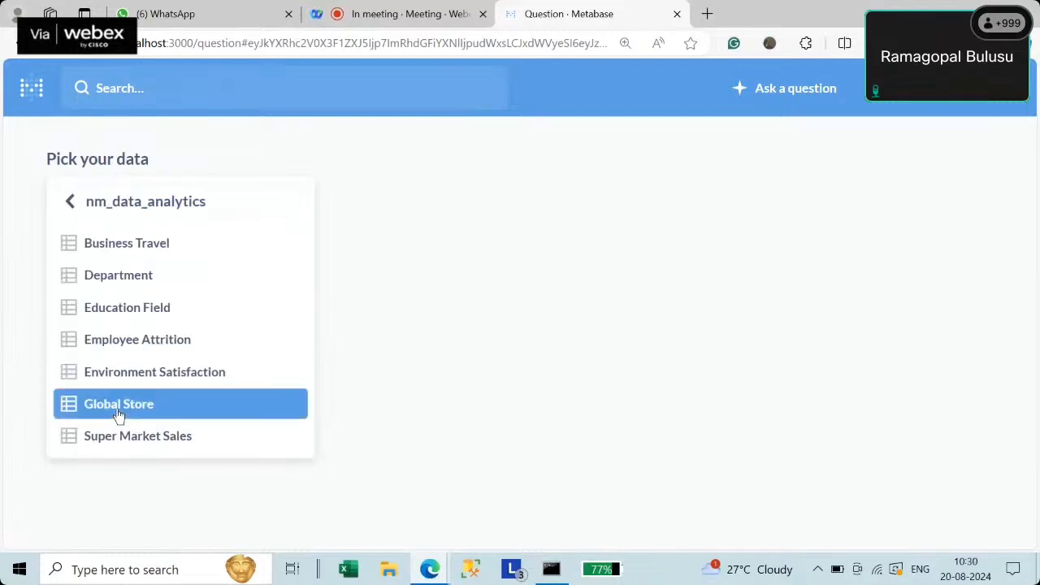
click(119, 415)
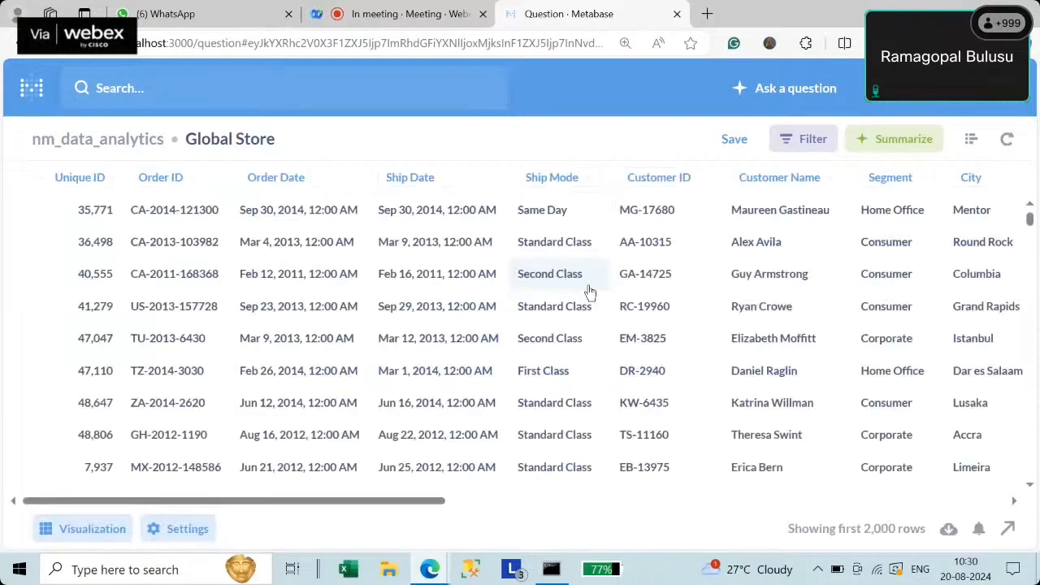
click(972, 143)
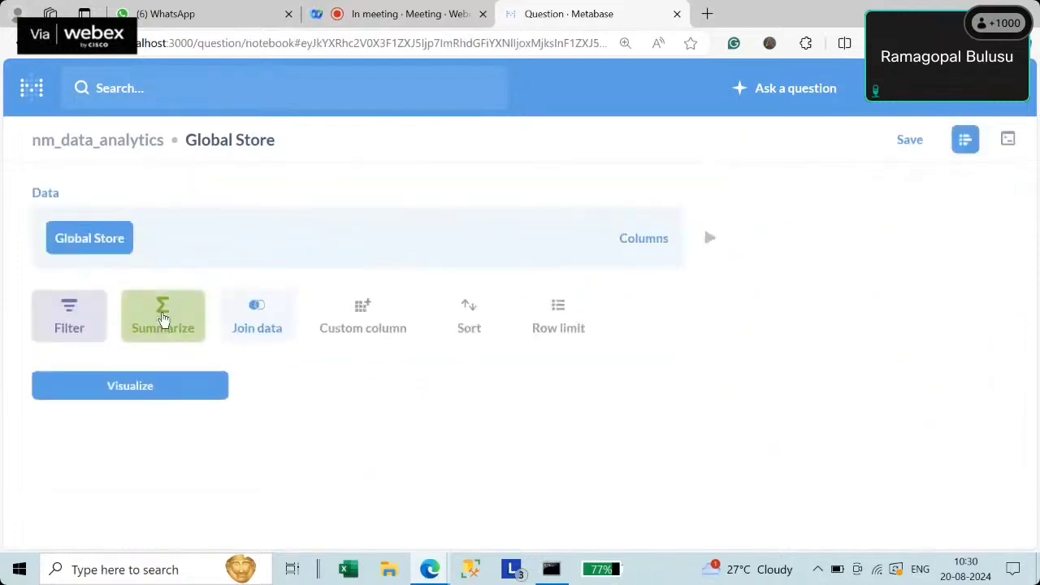
- Summarize Sum of Sales grouped by Segment and State
click(162, 317)
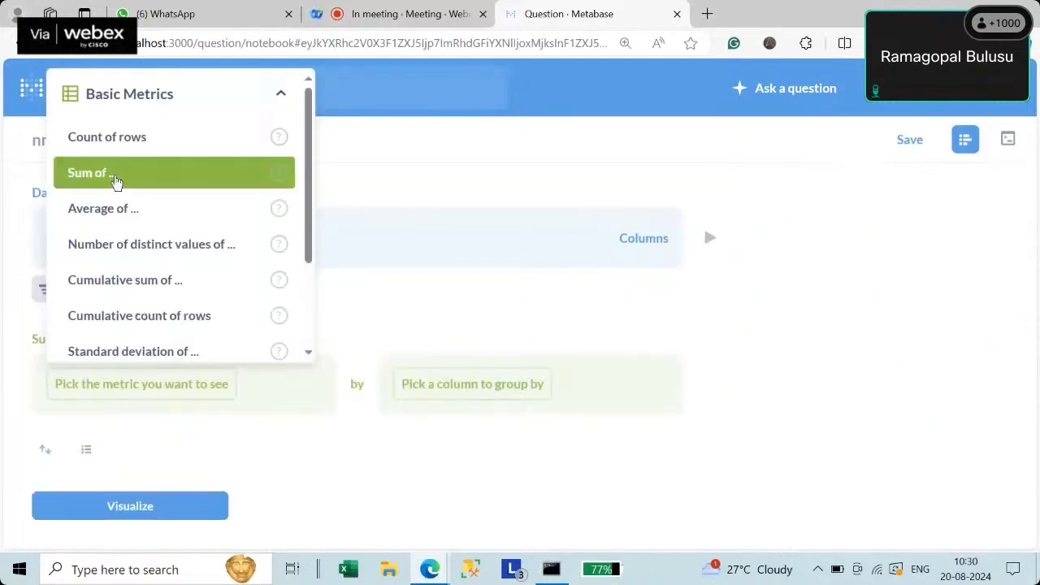
click(85, 173)
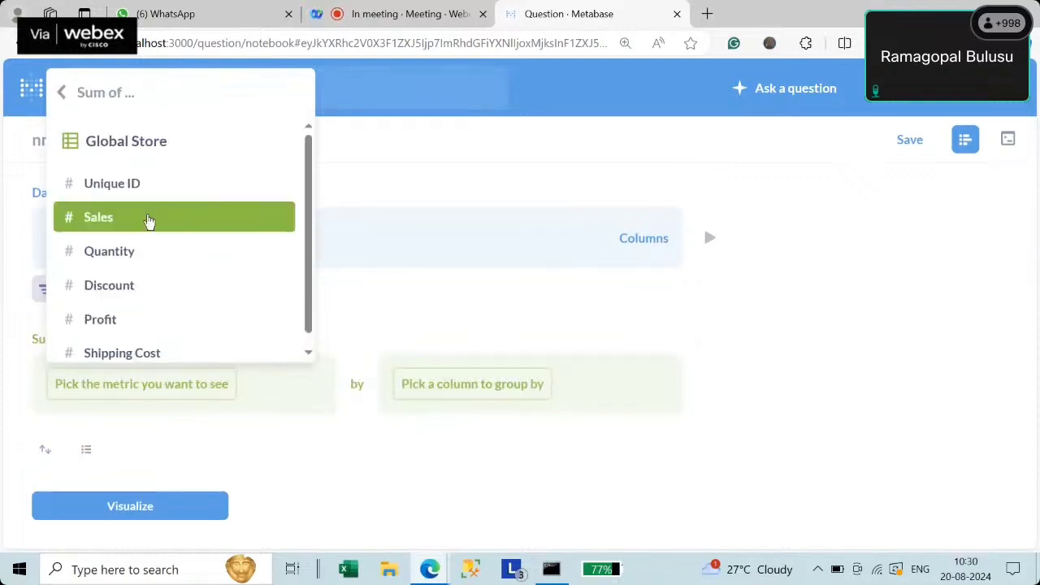
click(150, 219)
click(466, 401)
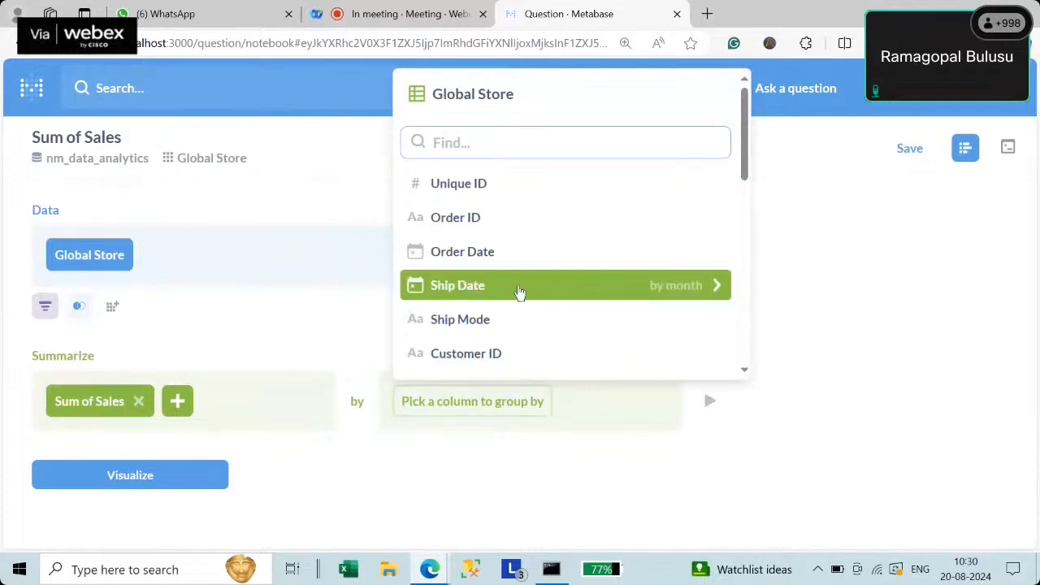
scroll(750, 213, down, 3)
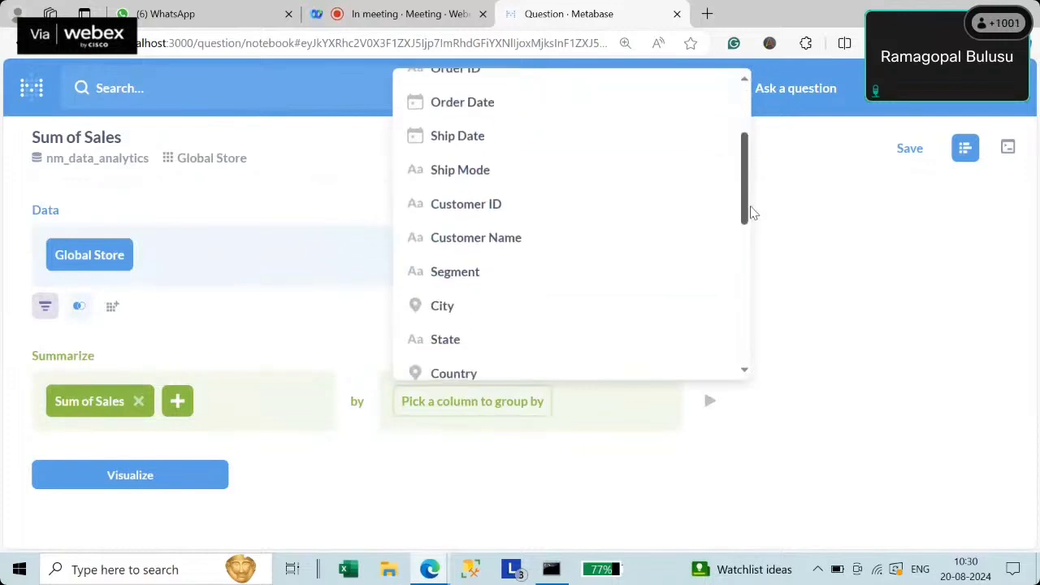
click(461, 276)
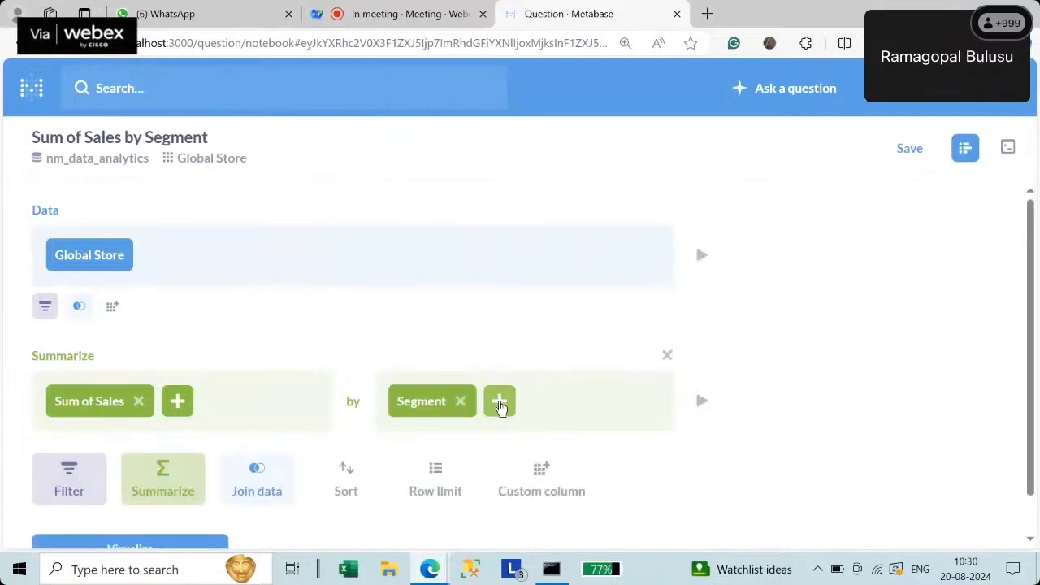
click(500, 402)
scroll(841, 218, down, 2)
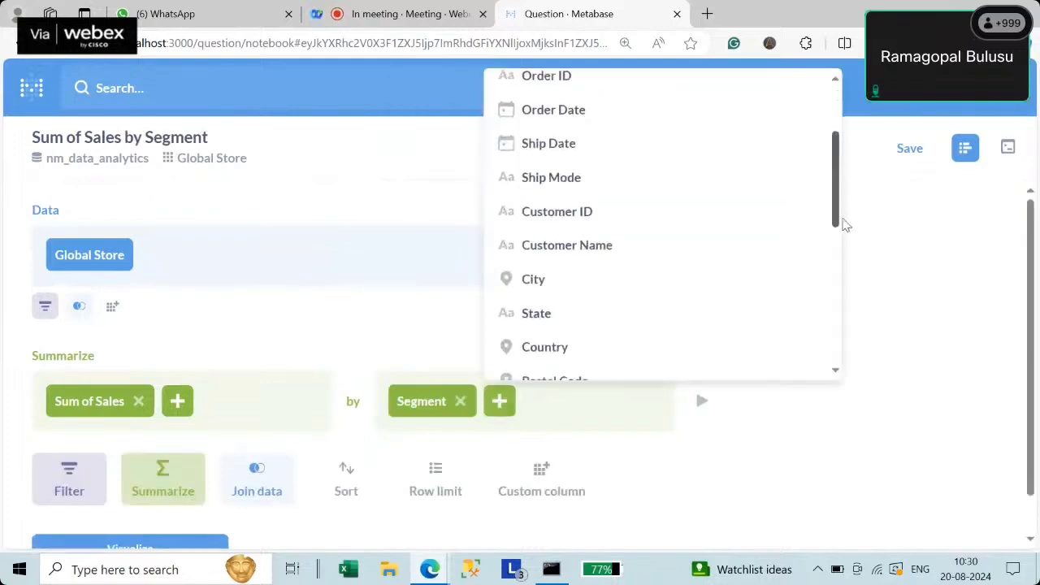
scroll(845, 225, down, 3)
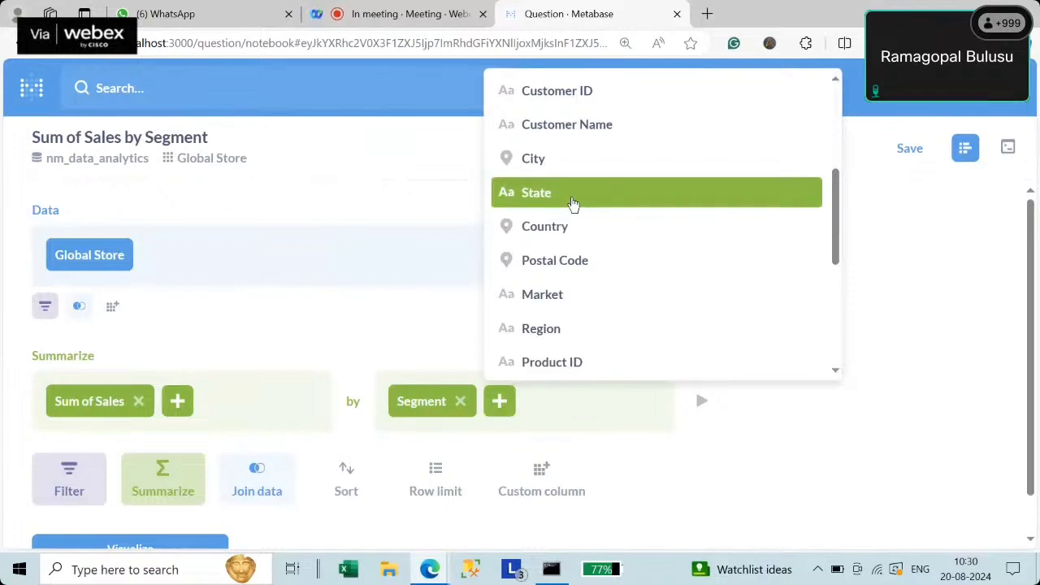
click(573, 202)
- Add Country, Category, Sub Category and Order Priority as further breakouts
click(574, 401)
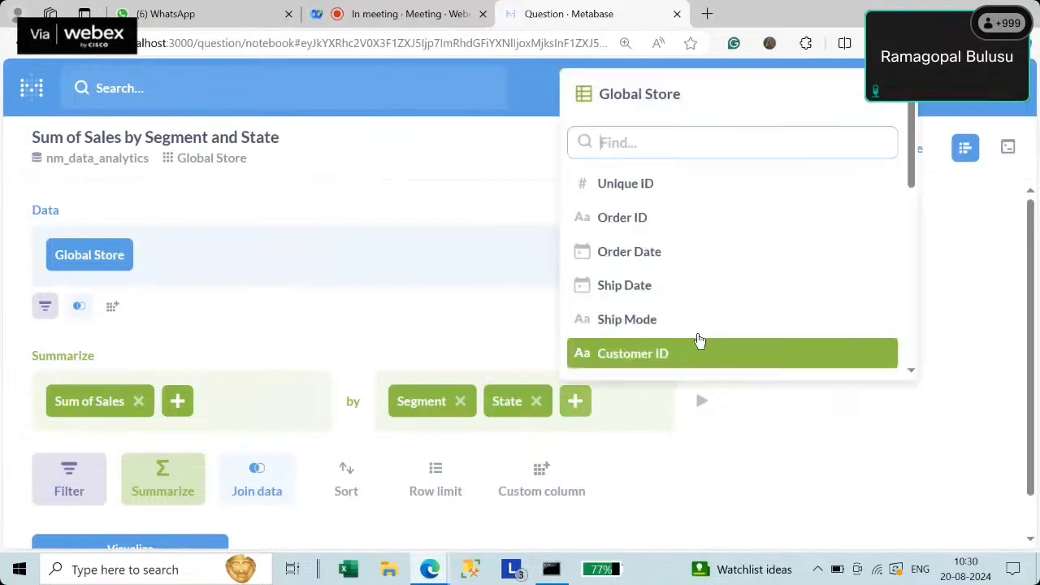
drag(913, 174, 921, 241)
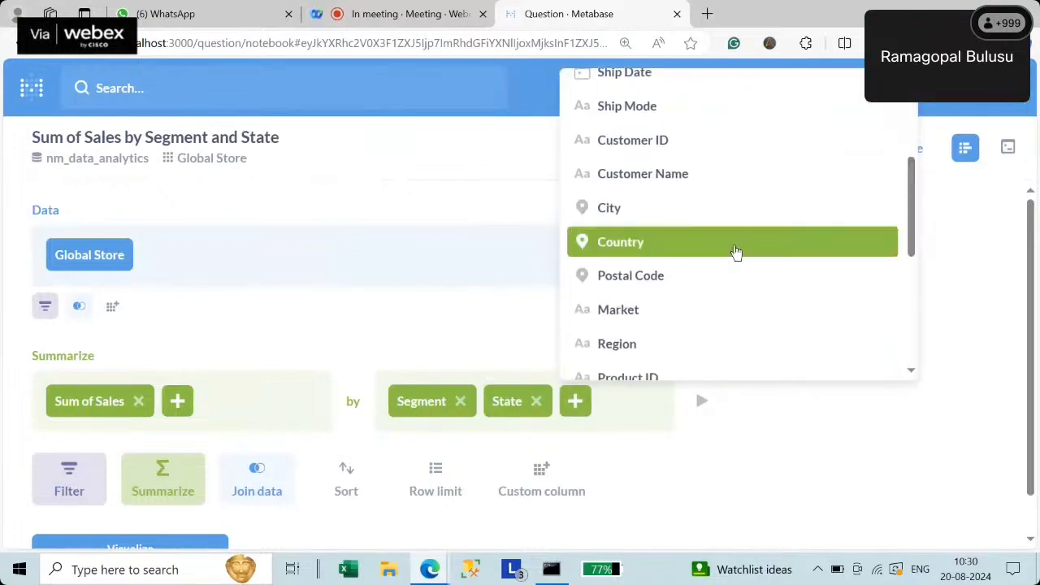
click(666, 250)
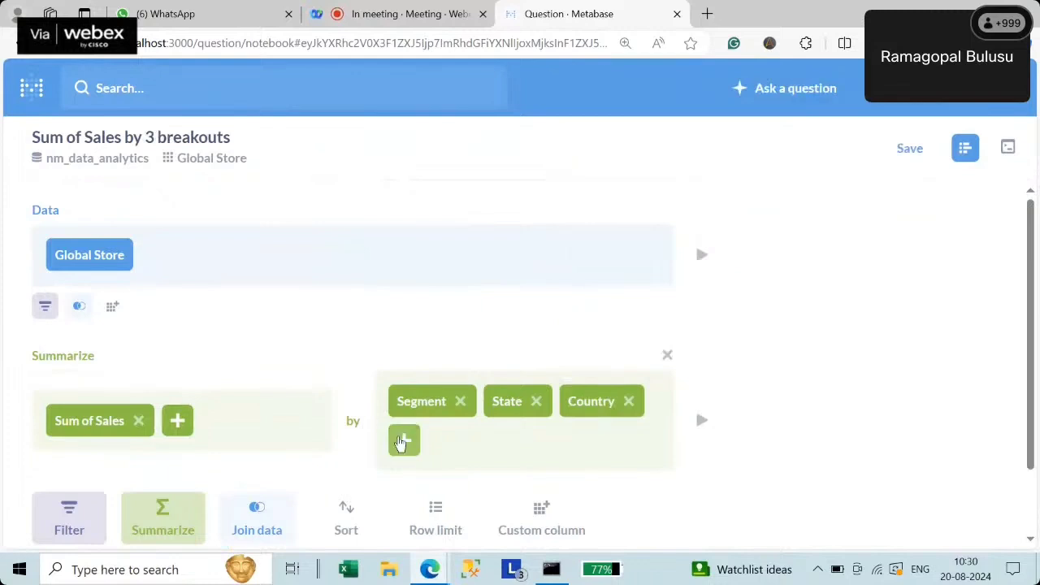
click(404, 442)
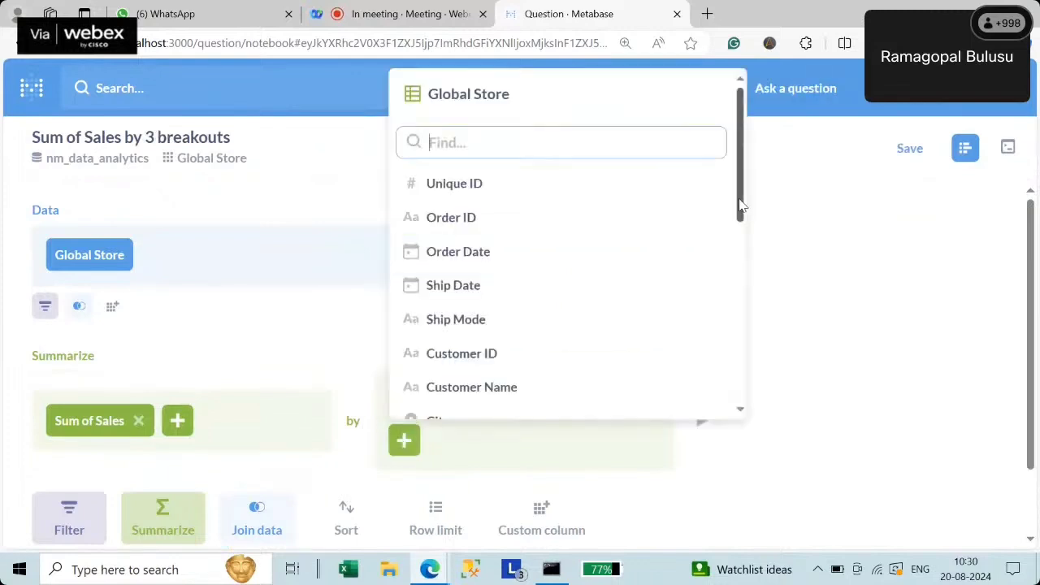
drag(740, 209, 735, 304)
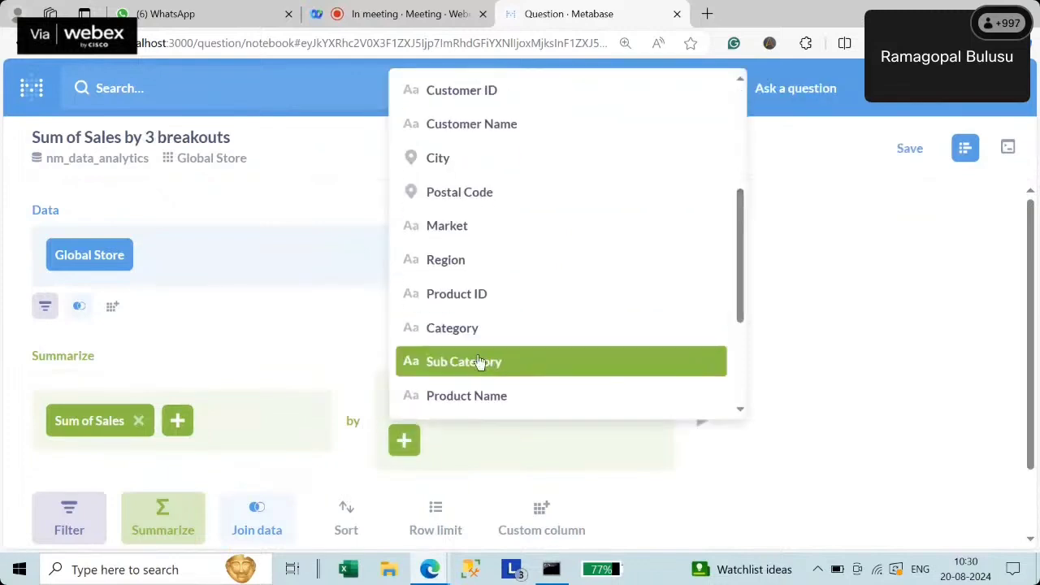
click(467, 338)
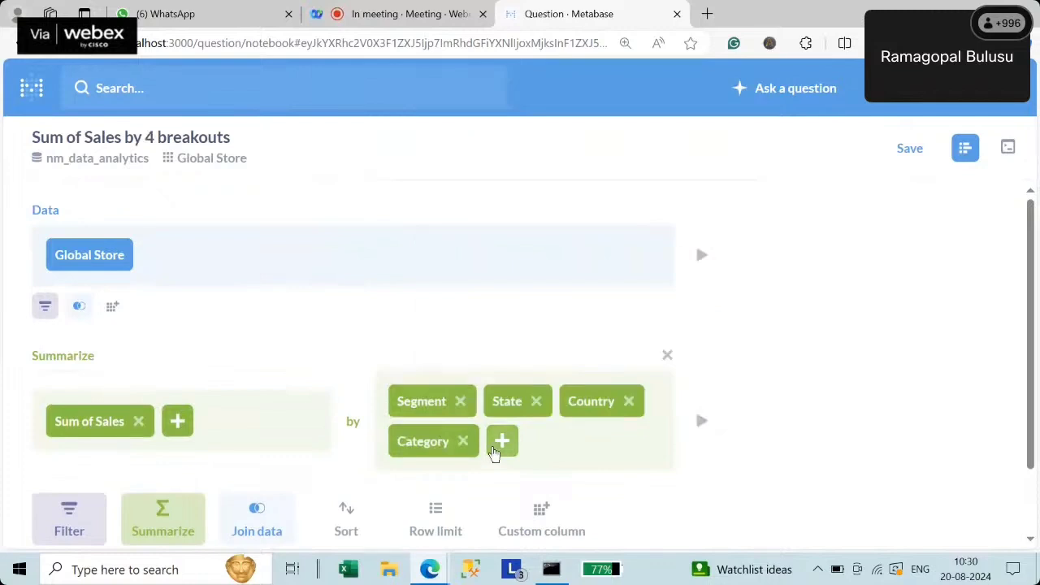
click(500, 444)
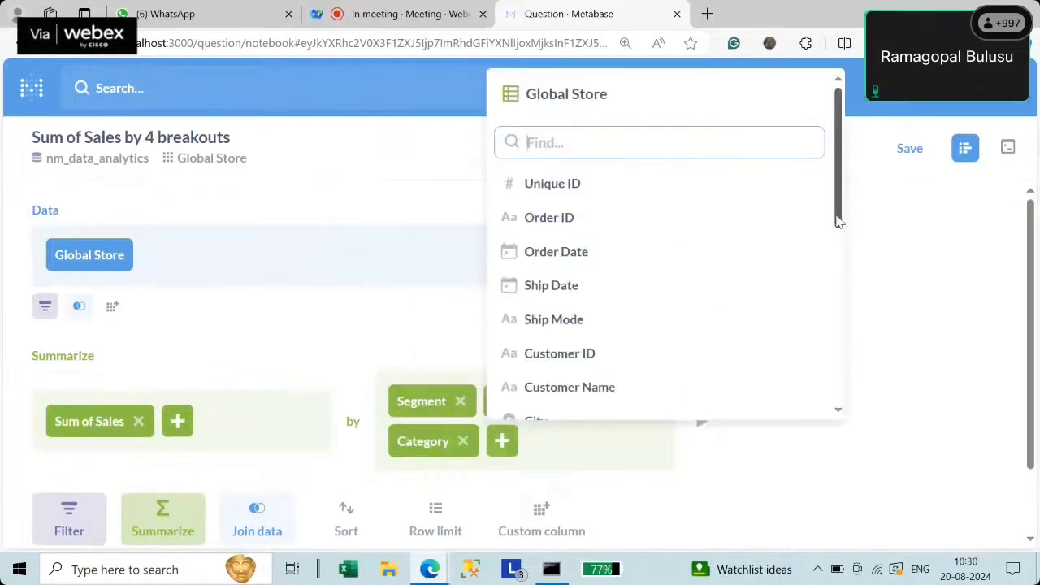
drag(837, 218, 836, 341)
click(610, 294)
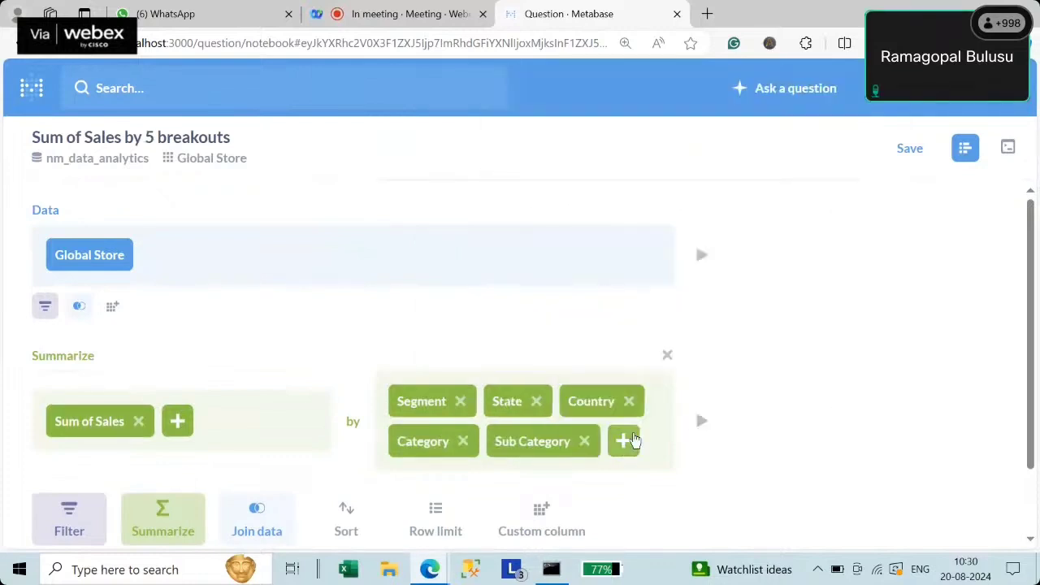
click(625, 443)
drag(954, 234, 939, 394)
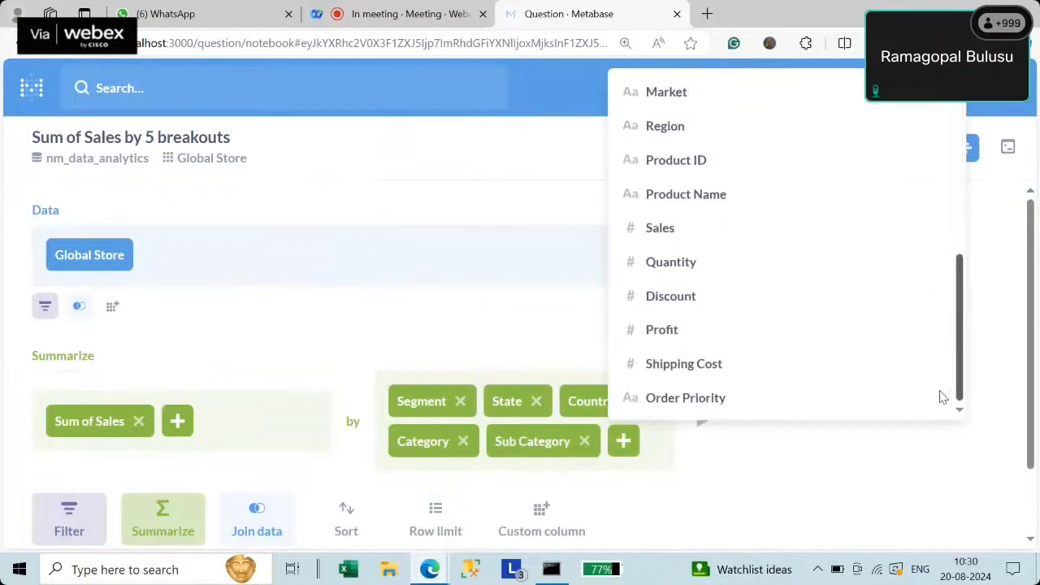
click(715, 406)
drag(1030, 358, 1015, 470)
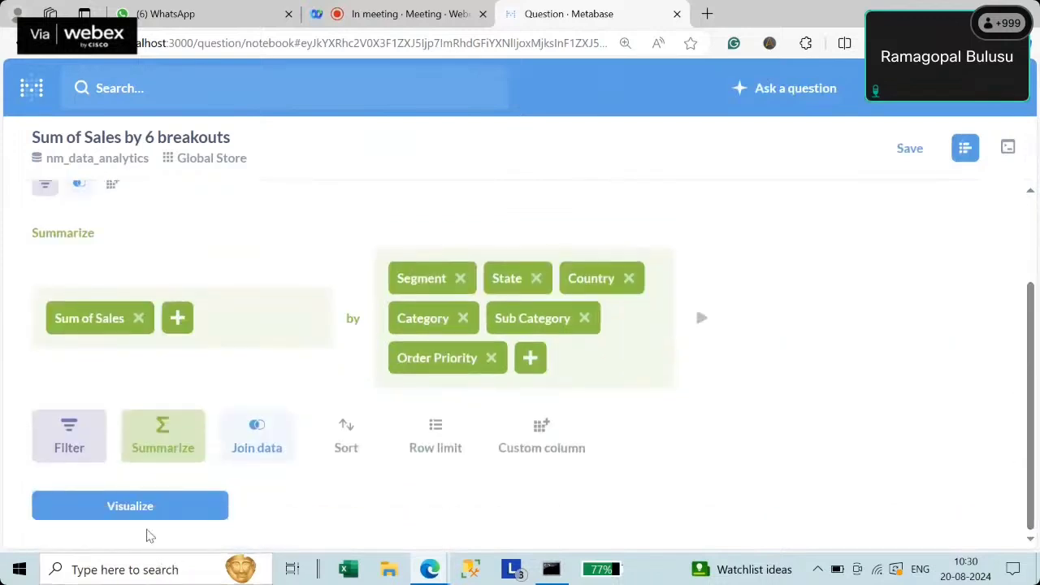
- Visualize the six-breakout Sum of Sales results as a table and bring up the chart type choices
click(139, 507)
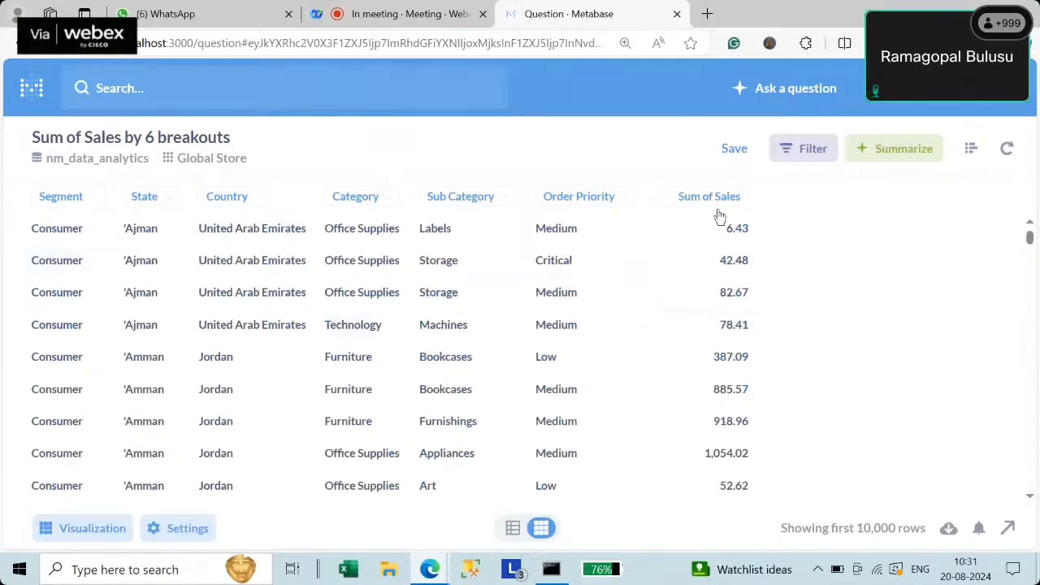
click(169, 528)
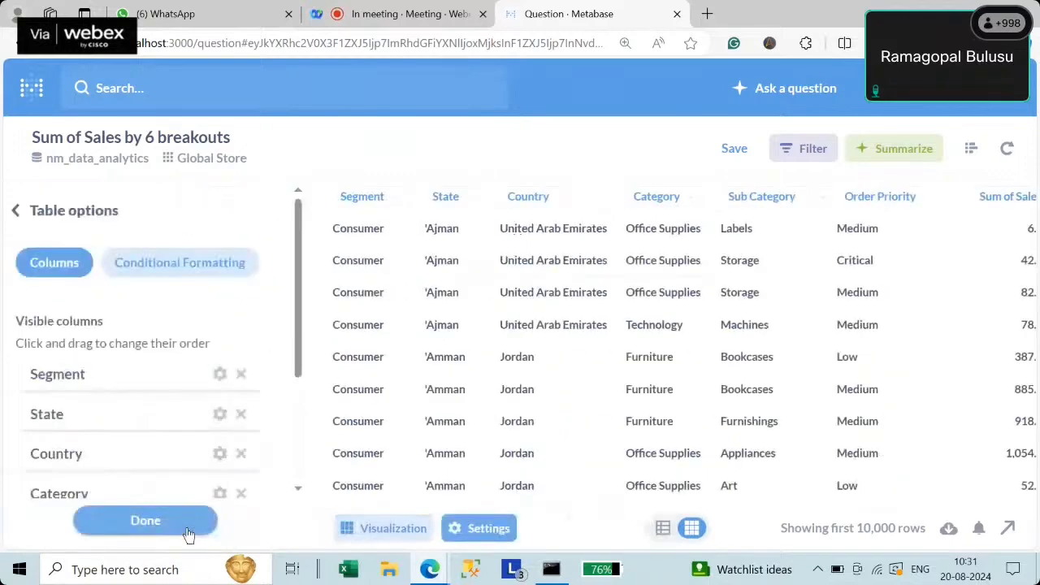
click(394, 528)
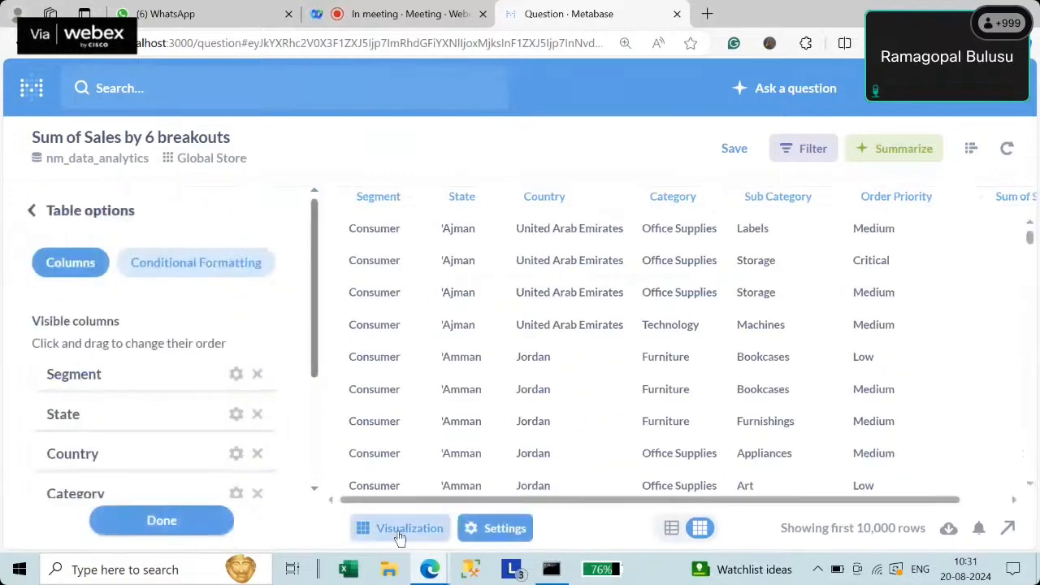
scroll(307, 471, down, 5)
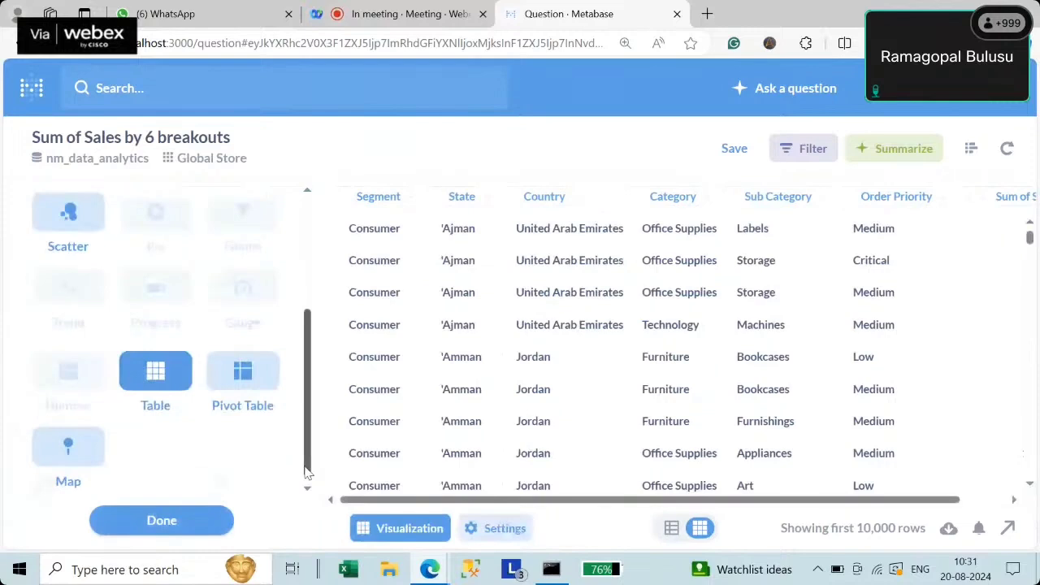
- Display the results as a Pivot Table and scroll through its rows and per-country totals
click(243, 374)
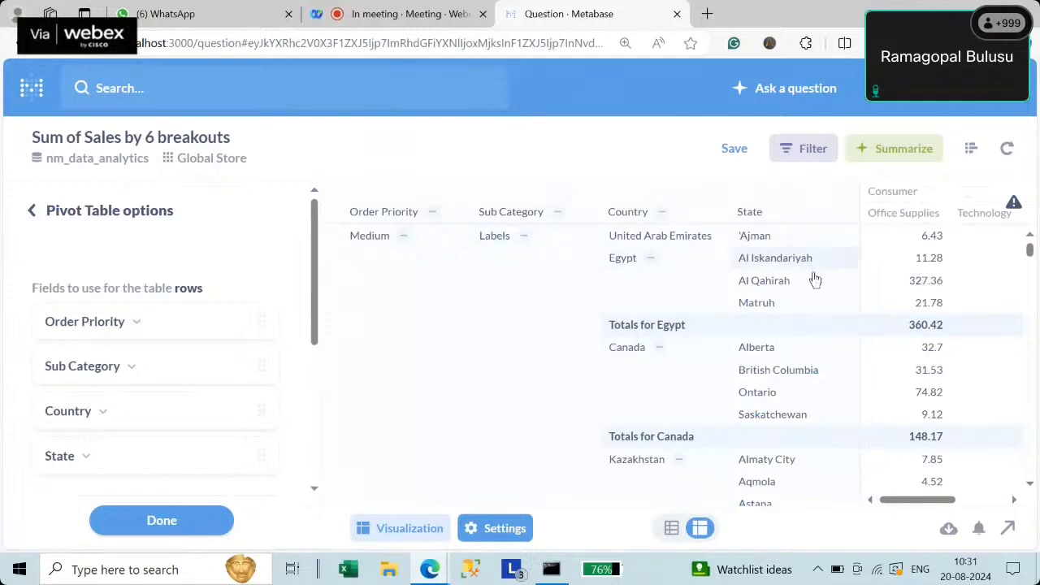
mouse_move(940, 510)
mouse_down()
mouse_move(972, 508)
mouse_move(940, 503)
mouse_up()
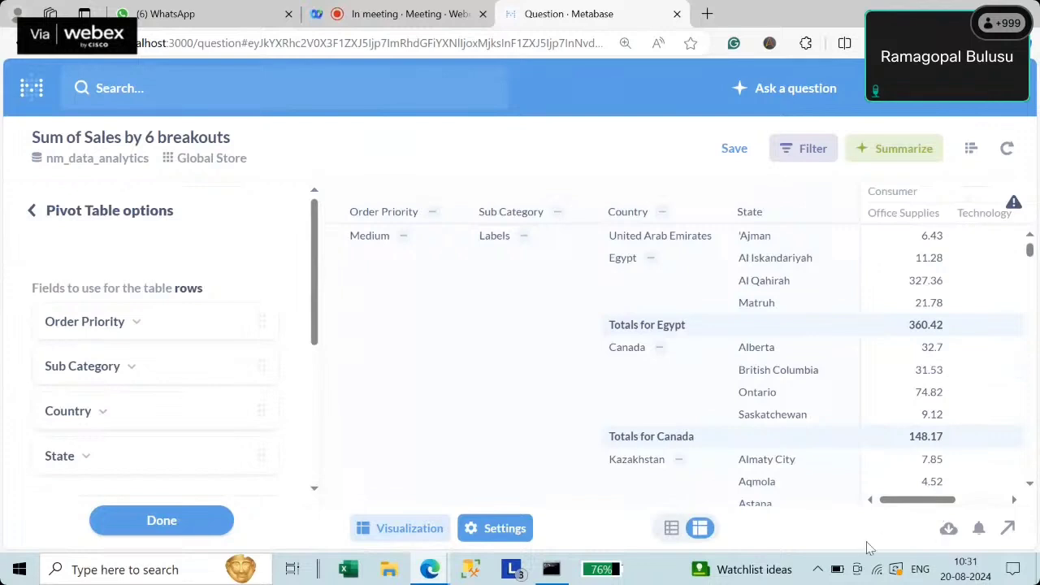
drag(908, 508, 821, 490)
scroll(513, 354, down, 1)
scroll(528, 365, down, 3)
scroll(569, 383, up, 5)
scroll(1029, 488, down, 5)
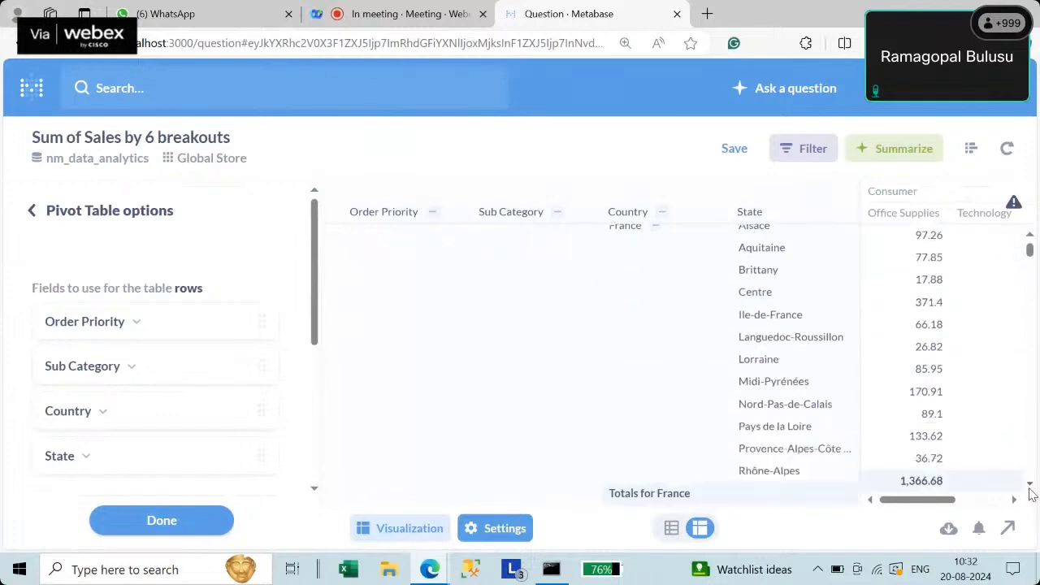
scroll(1029, 490, down, 5)
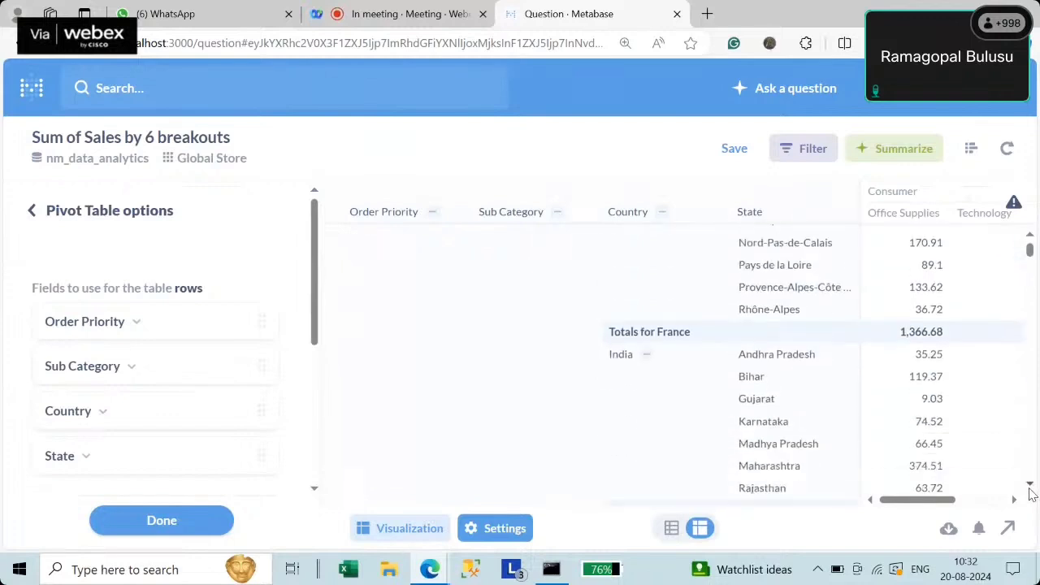
scroll(1029, 490, down, 3)
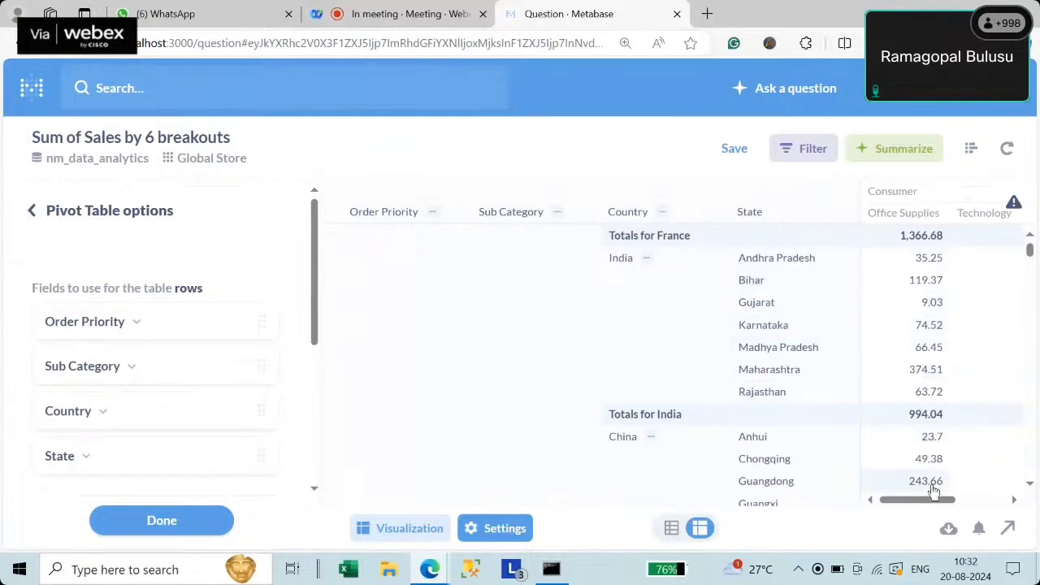
mouse_move(945, 498)
mouse_down()
mouse_move(963, 505)
mouse_move(934, 503)
mouse_up()
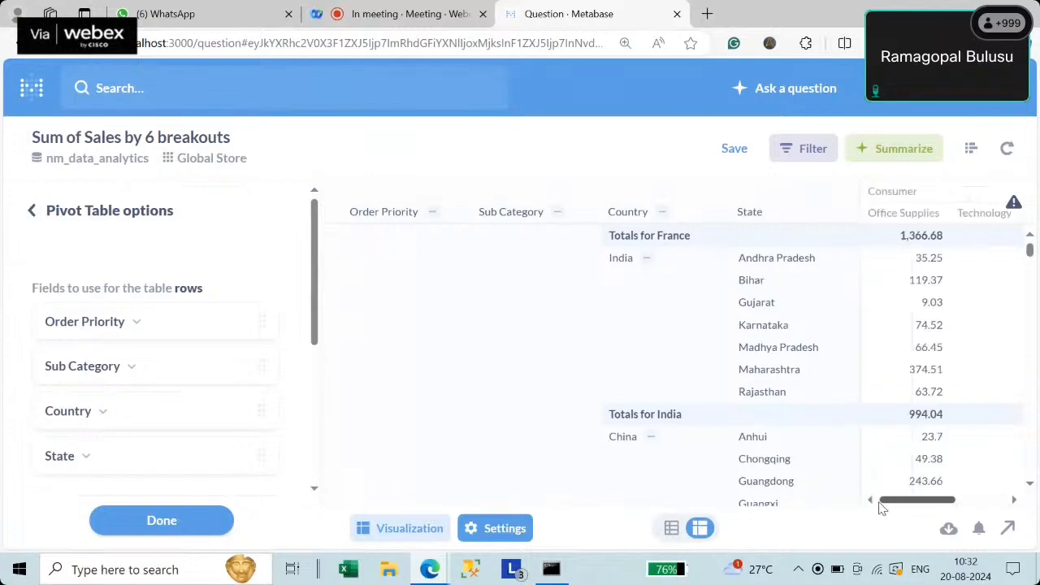
scroll(799, 395, down, 4)
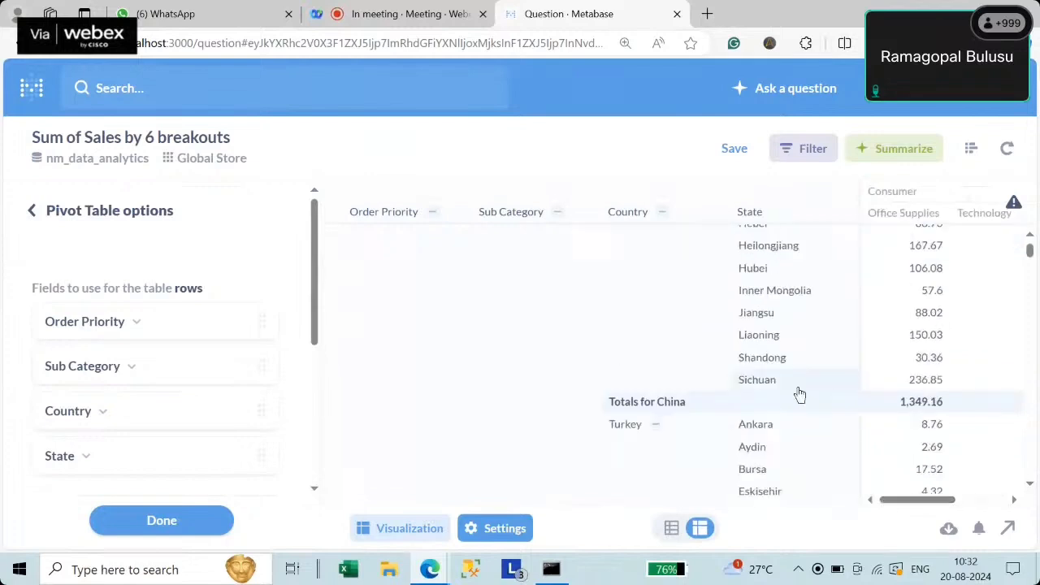
scroll(799, 395, down, 5)
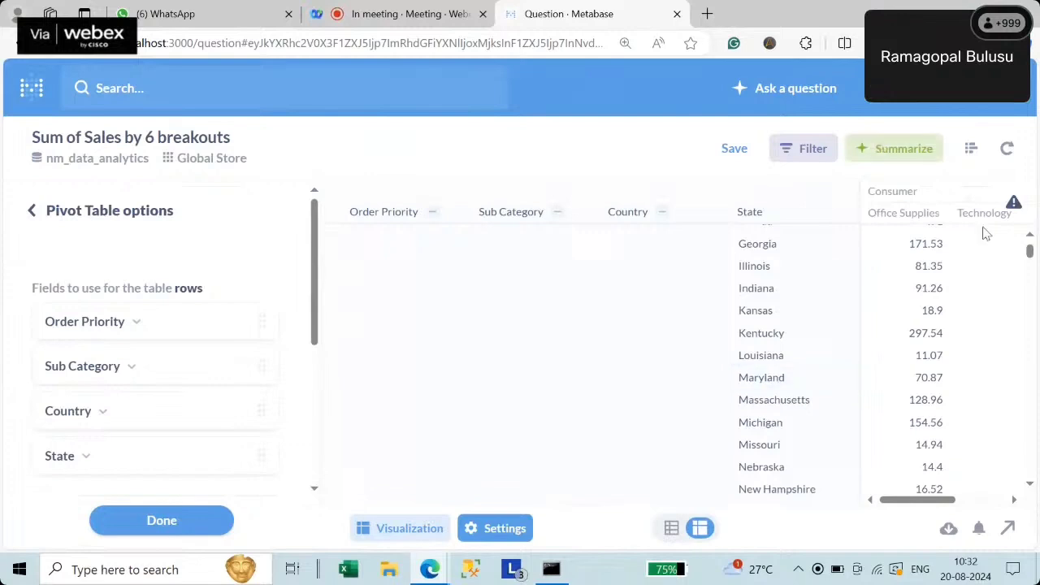
scroll(878, 317, down, 3)
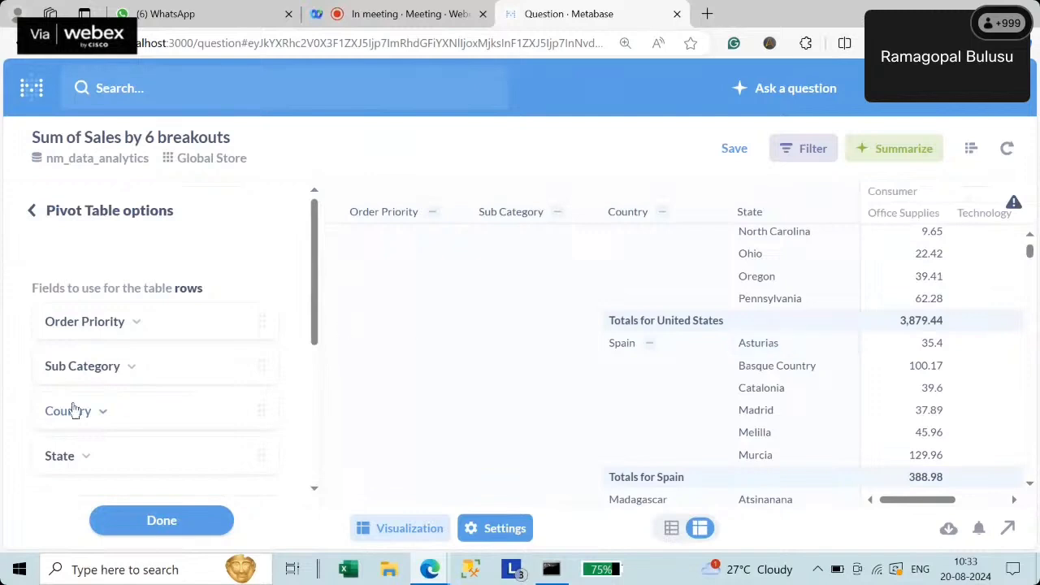
scroll(179, 356, down, 5)
scroll(179, 357, up, 5)
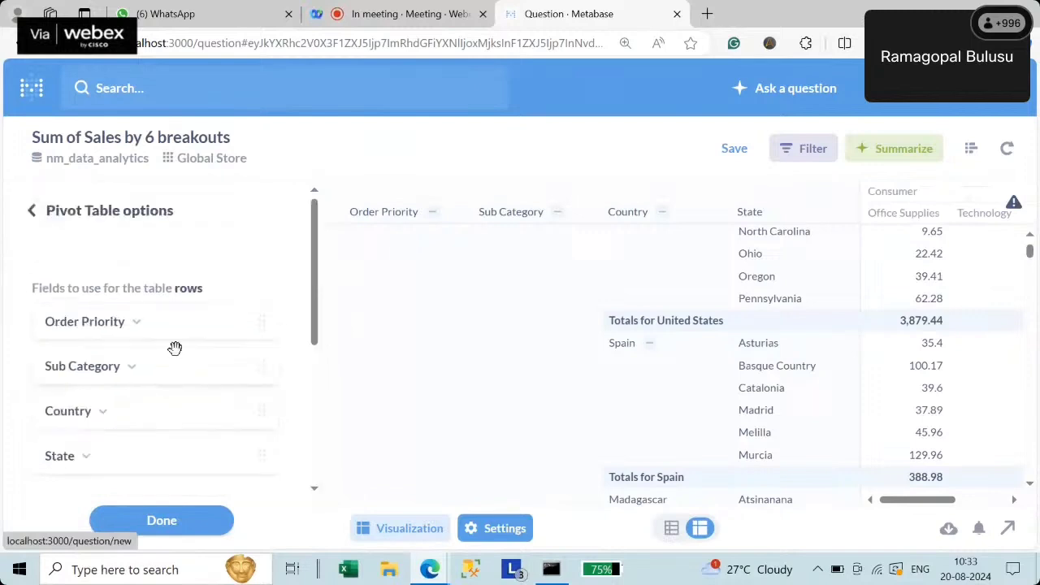
- Move Country and State to the top of the pivot's row fields
mouse_move(315, 313)
mouse_down()
mouse_move(307, 323)
mouse_move(313, 311)
mouse_up()
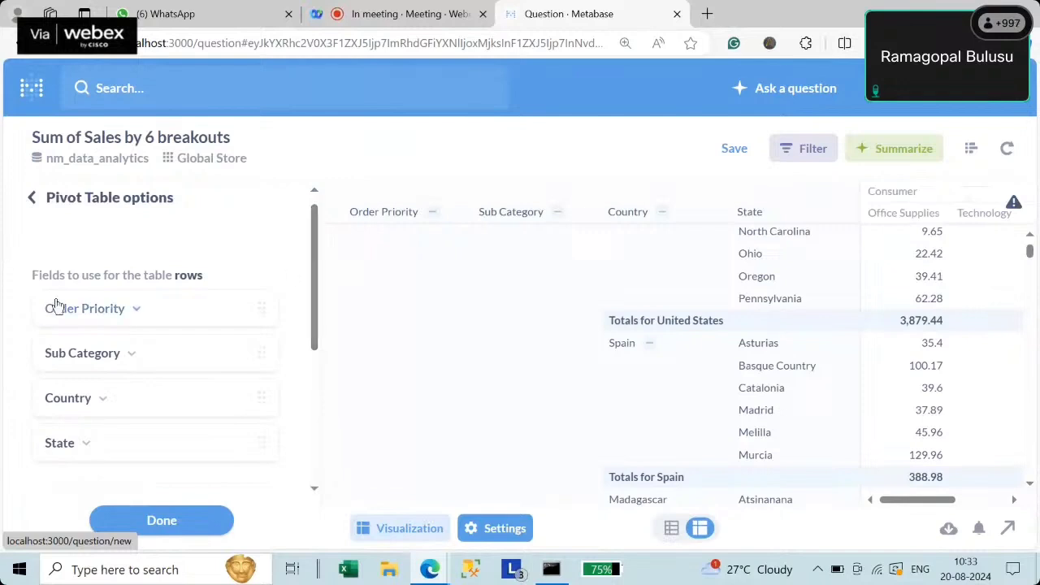
drag(75, 409, 75, 310)
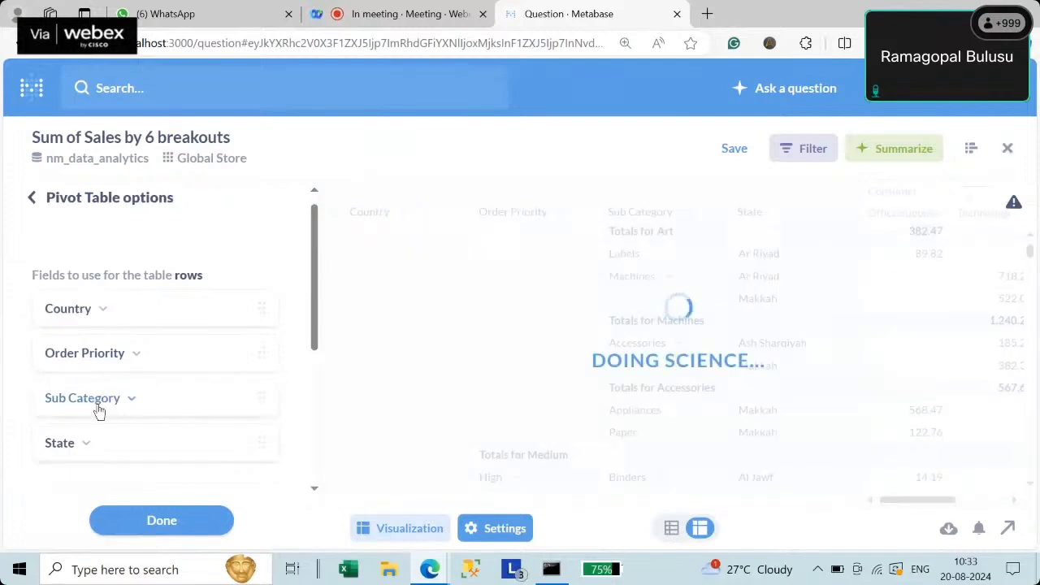
drag(70, 449, 77, 339)
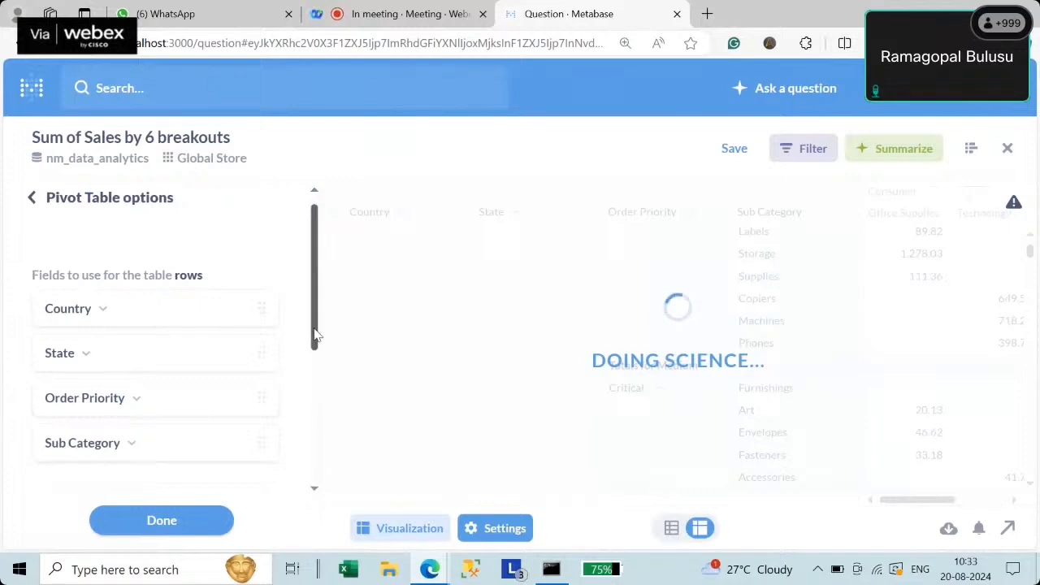
drag(315, 337, 304, 388)
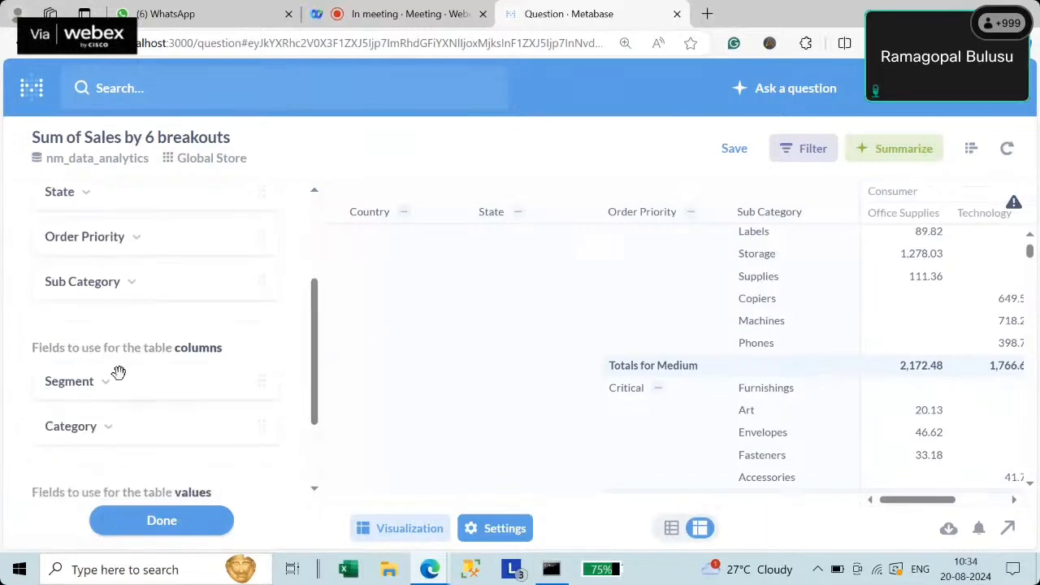
- Bring Category and Segment into the rows, placing Order Priority before Sub Category
drag(83, 427, 88, 237)
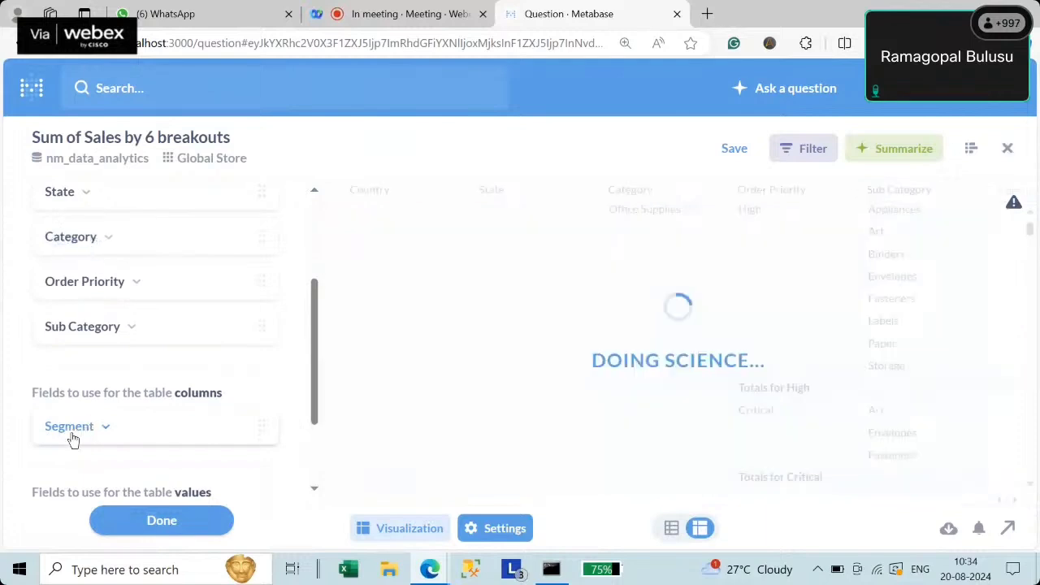
drag(71, 436, 79, 234)
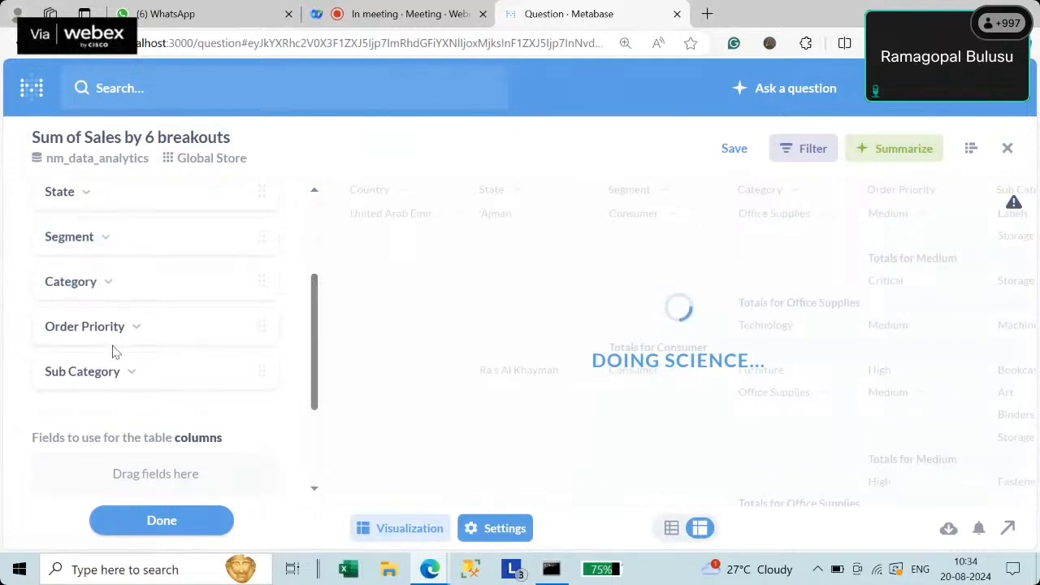
drag(102, 330, 99, 376)
scroll(317, 357, down, 1)
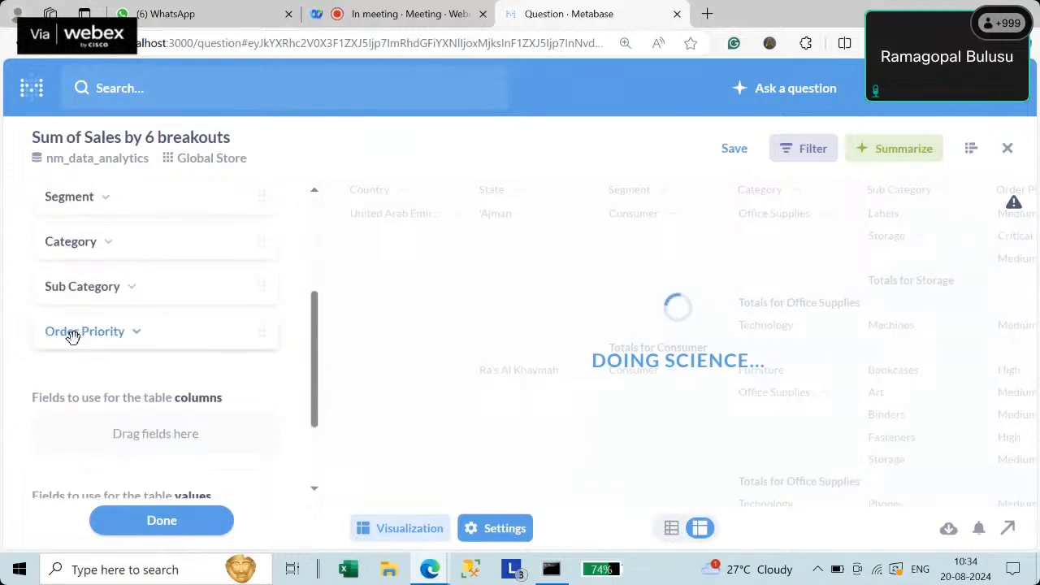
drag(74, 335, 89, 390)
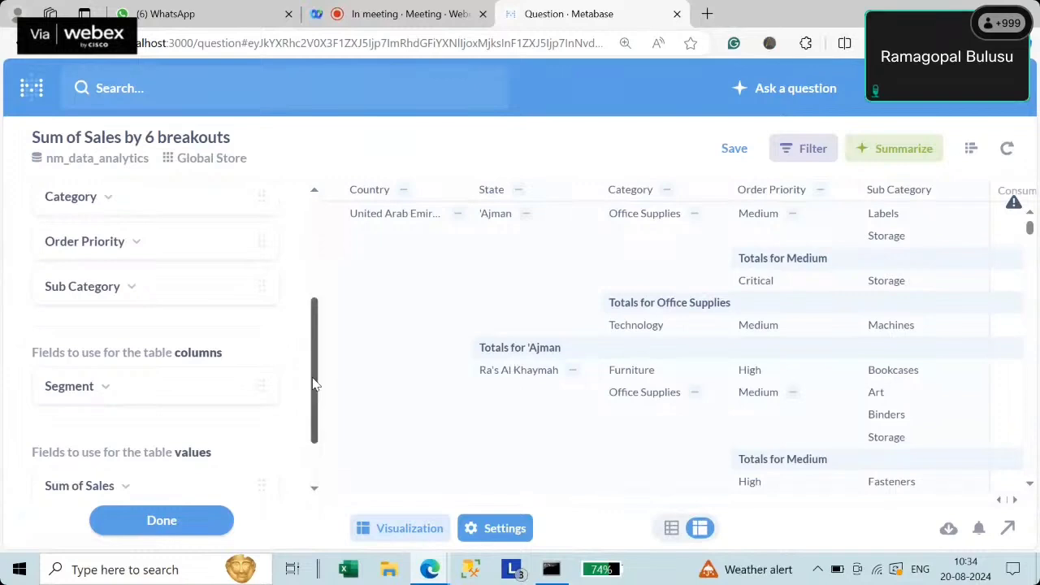
drag(314, 379, 321, 235)
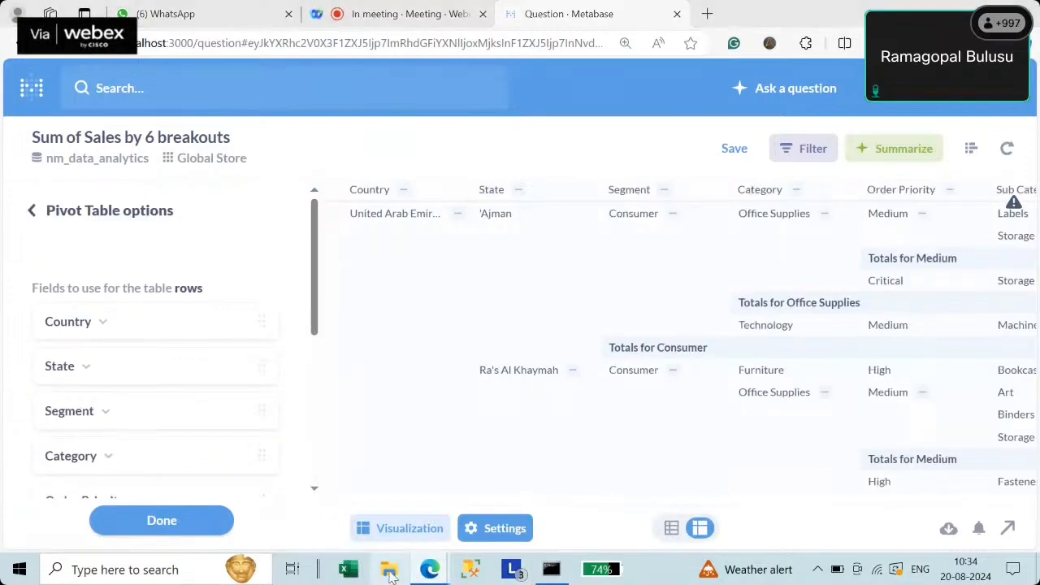
- Find 'glob' in the FDP Training Program folder on drive F: and open Global_Superstore2
click(389, 571)
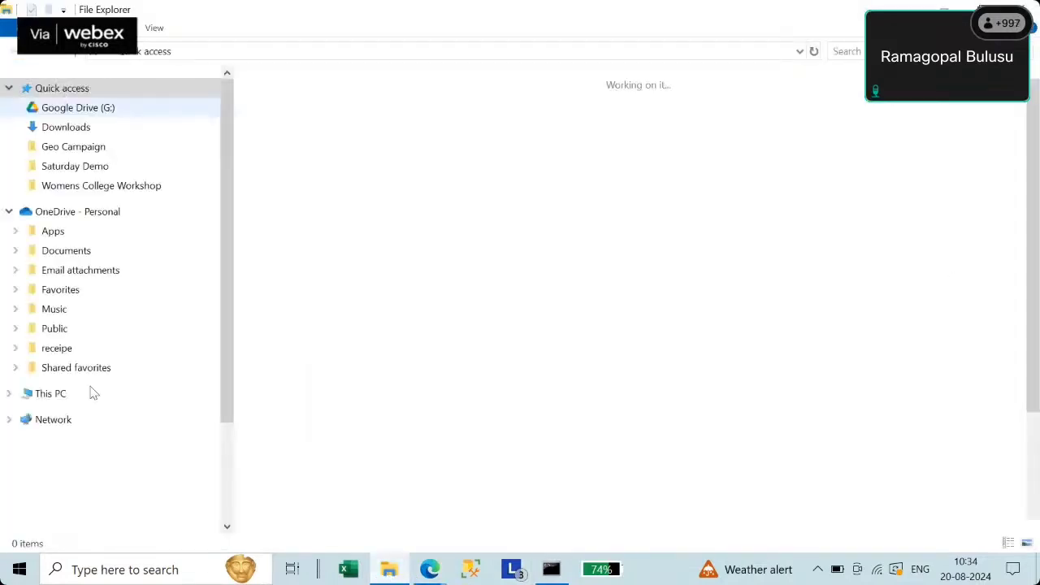
scroll(99, 403, down, 3)
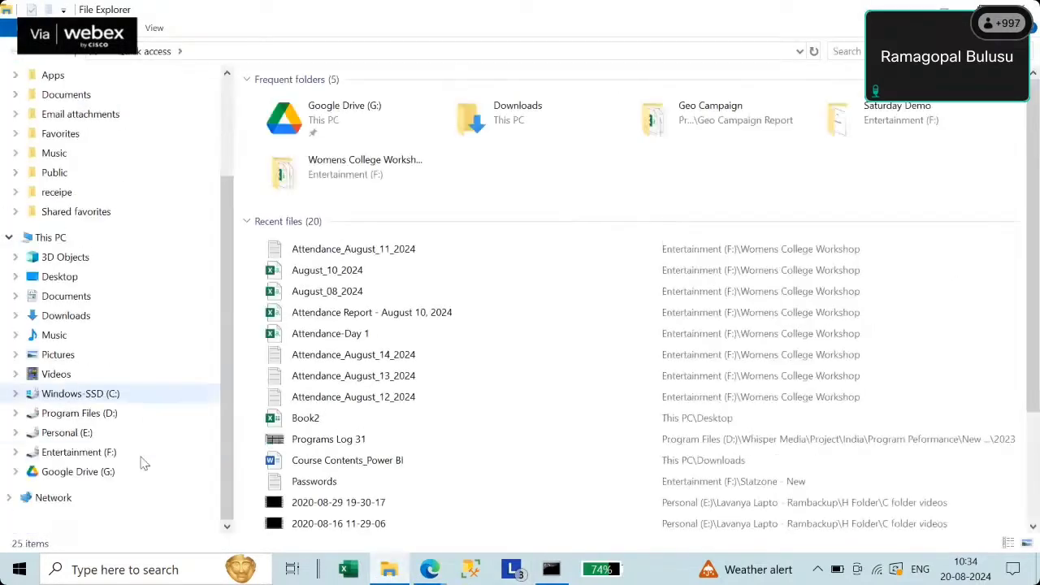
click(94, 459)
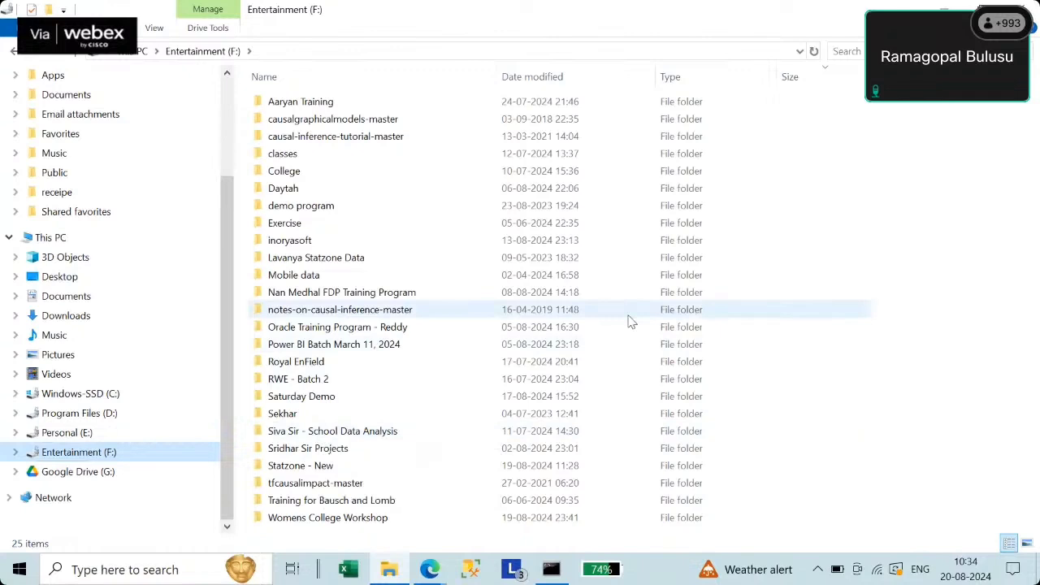
double_click(372, 294)
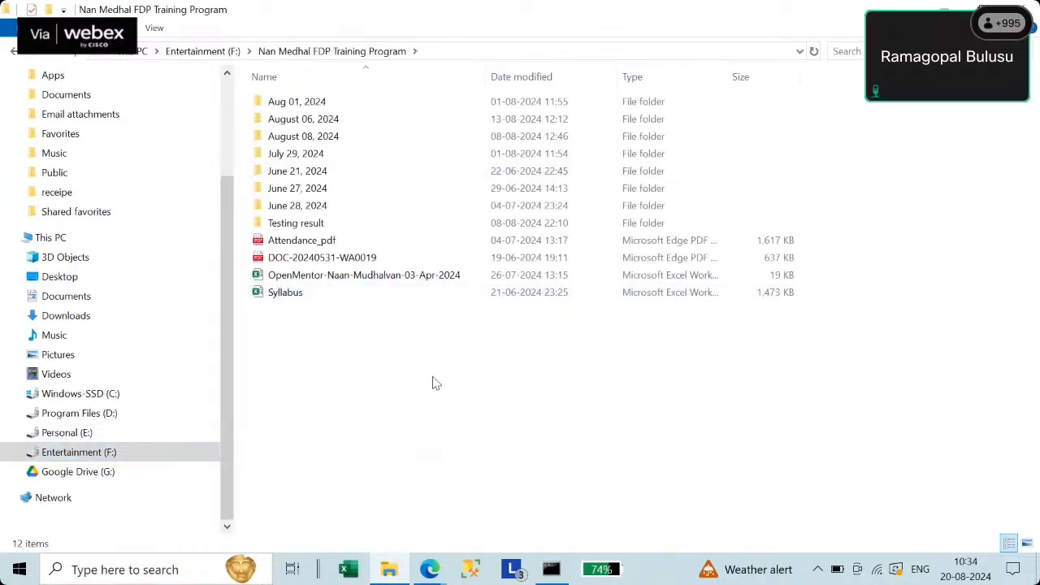
click(855, 52)
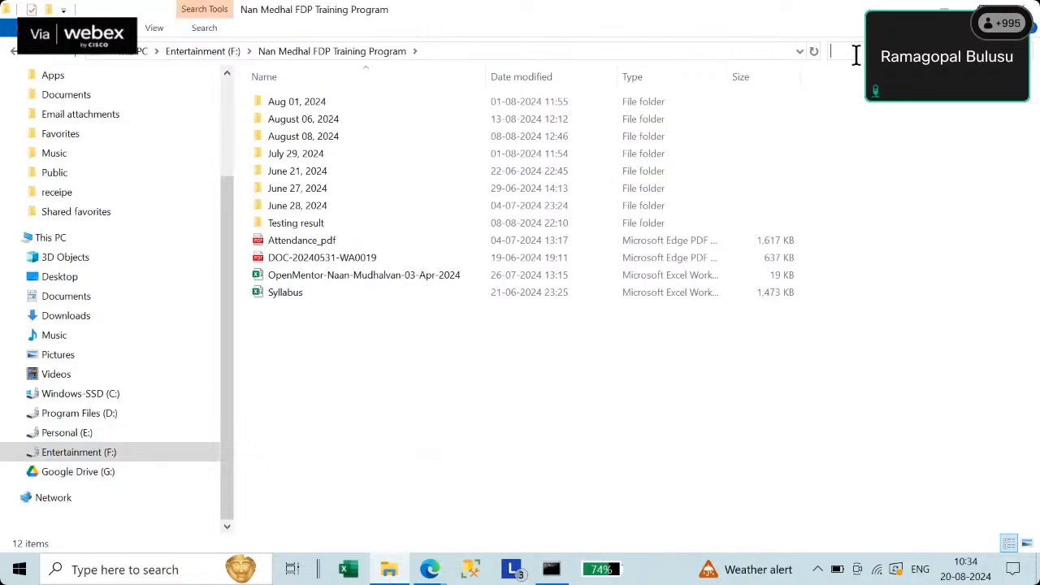
text(glob)
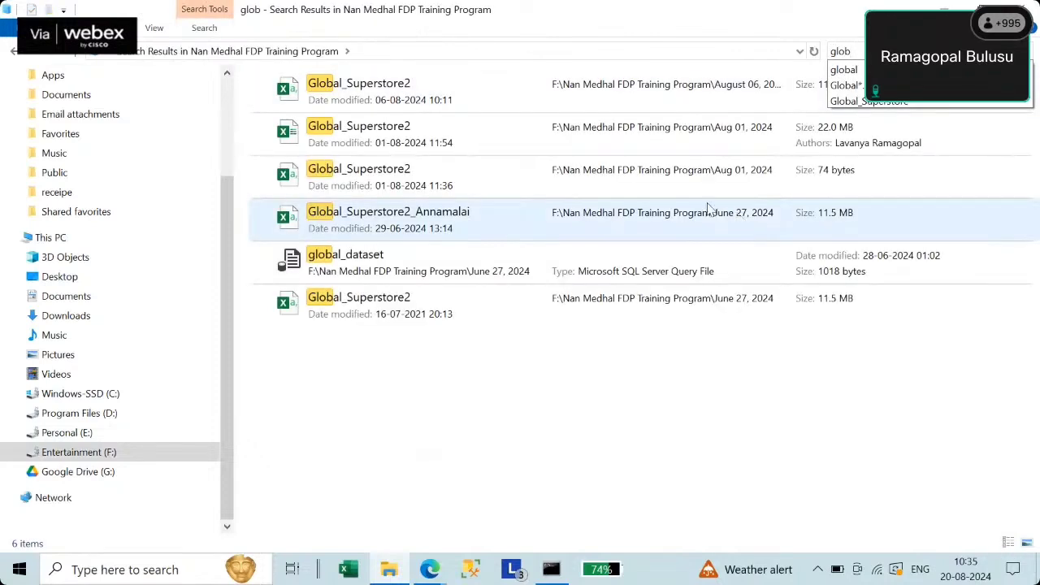
double_click(431, 96)
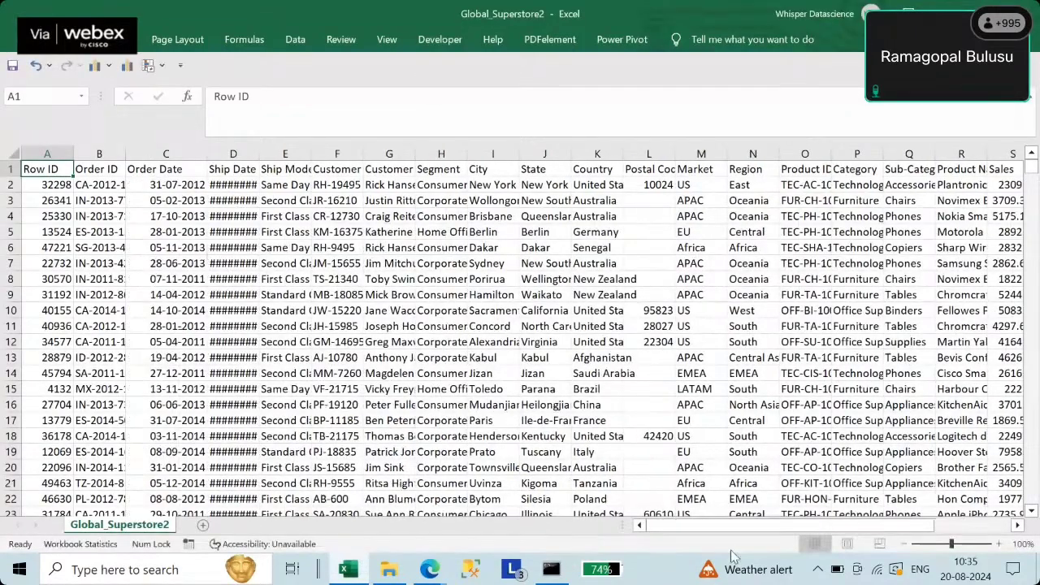
mouse_move(731, 526)
mouse_down()
mouse_move(922, 528)
mouse_move(731, 526)
mouse_up()
scroll(322, 381, down, 10)
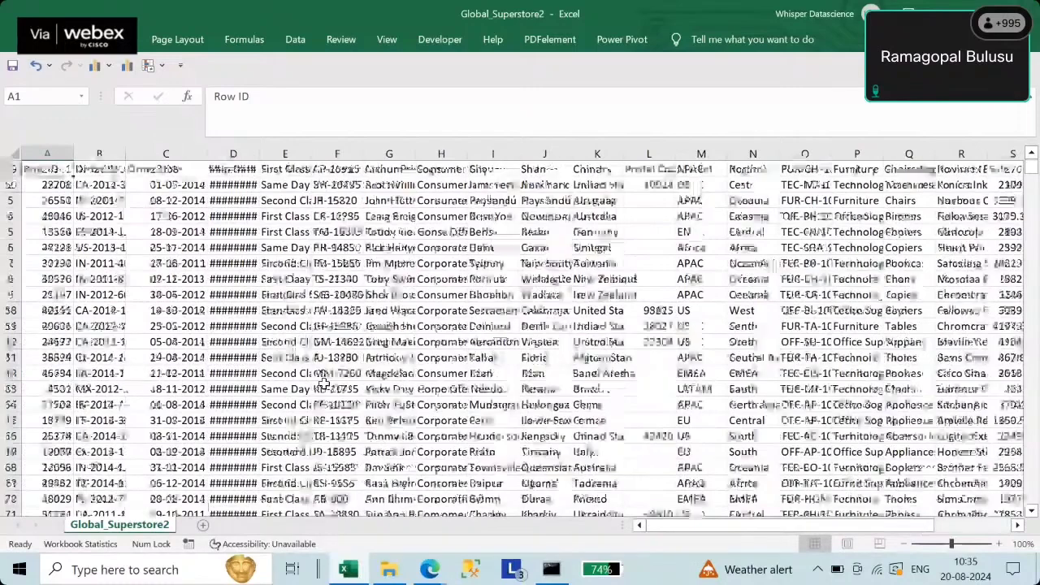
scroll(324, 382, up, 15)
key(ctrl+shift+End)
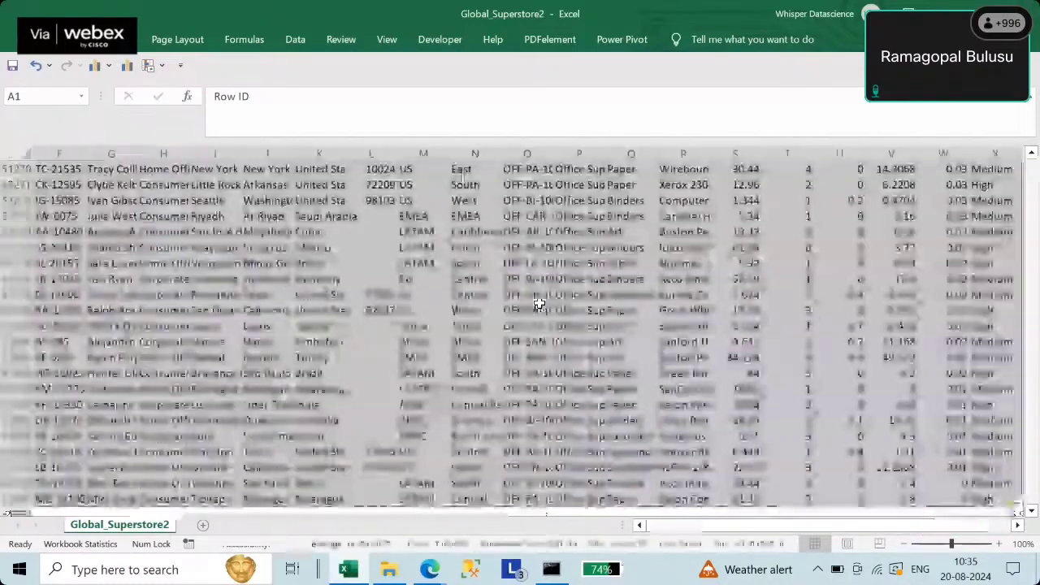
click(134, 39)
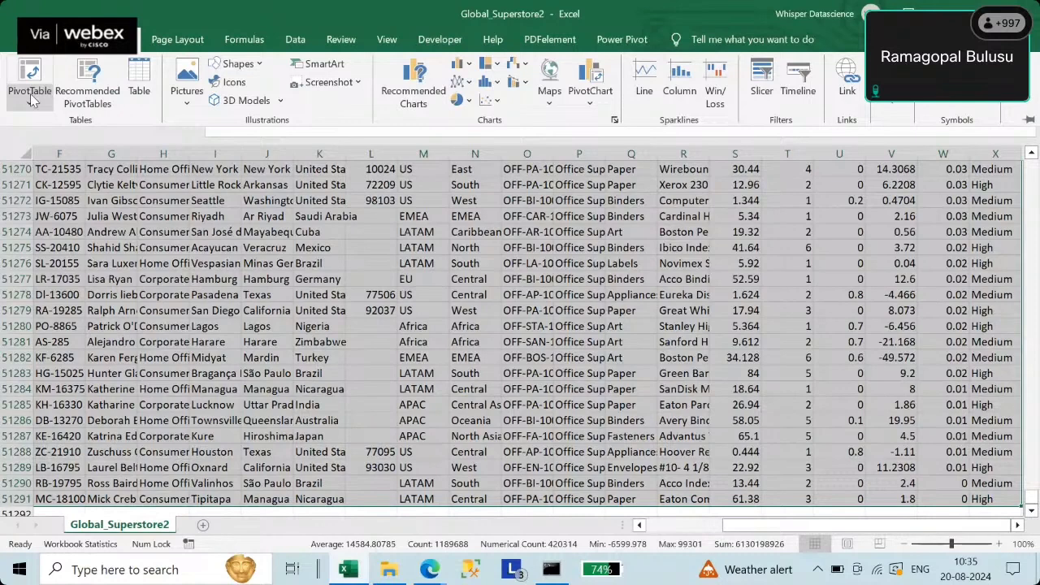
click(30, 97)
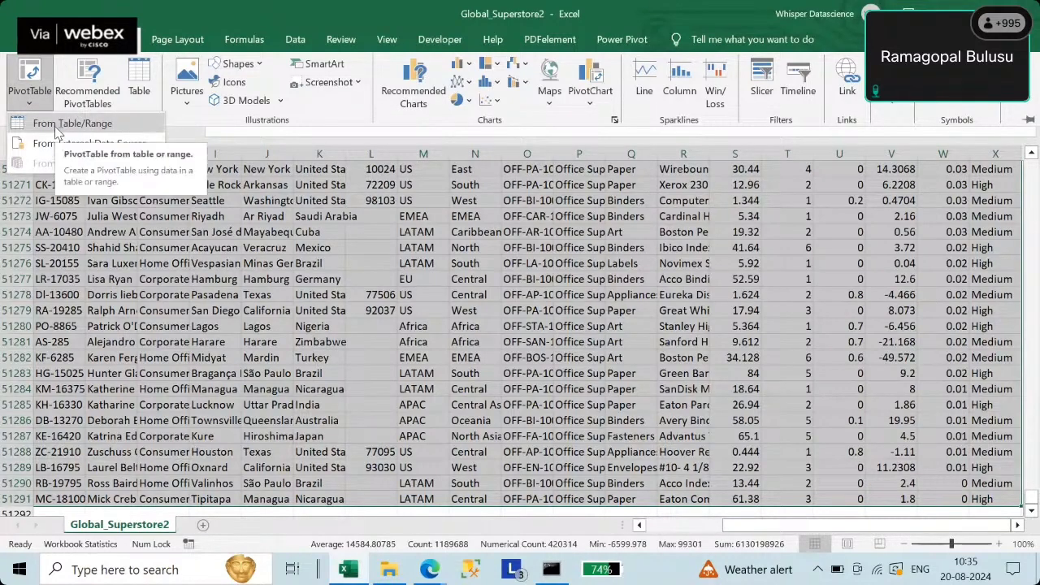
click(57, 126)
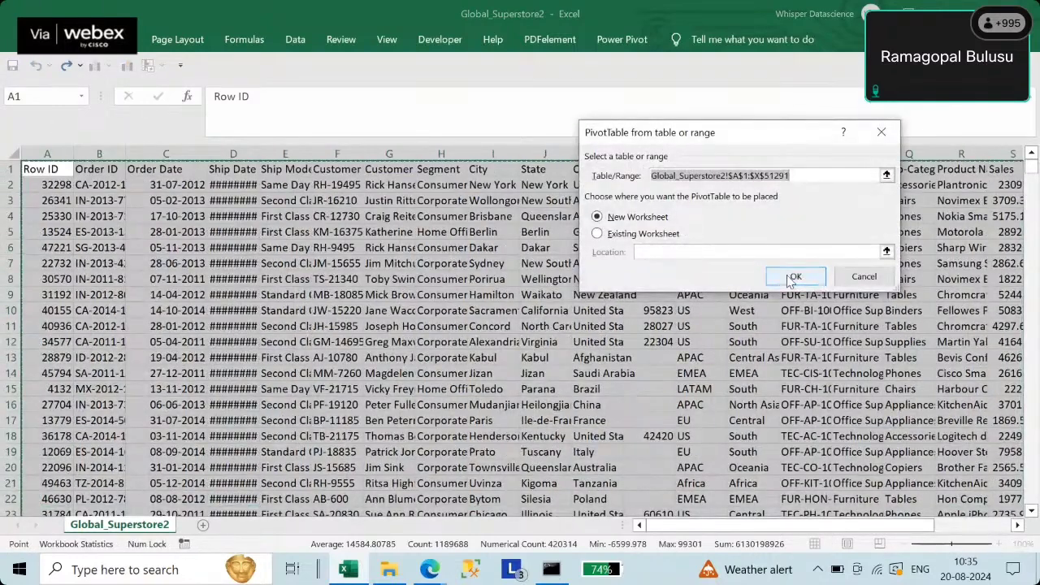
click(792, 277)
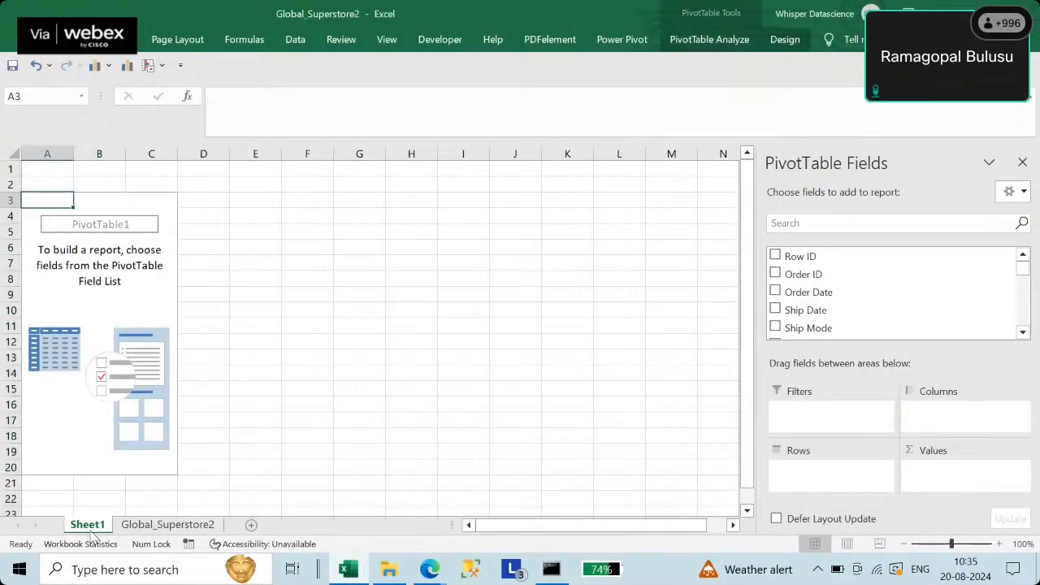
right_click(86, 526)
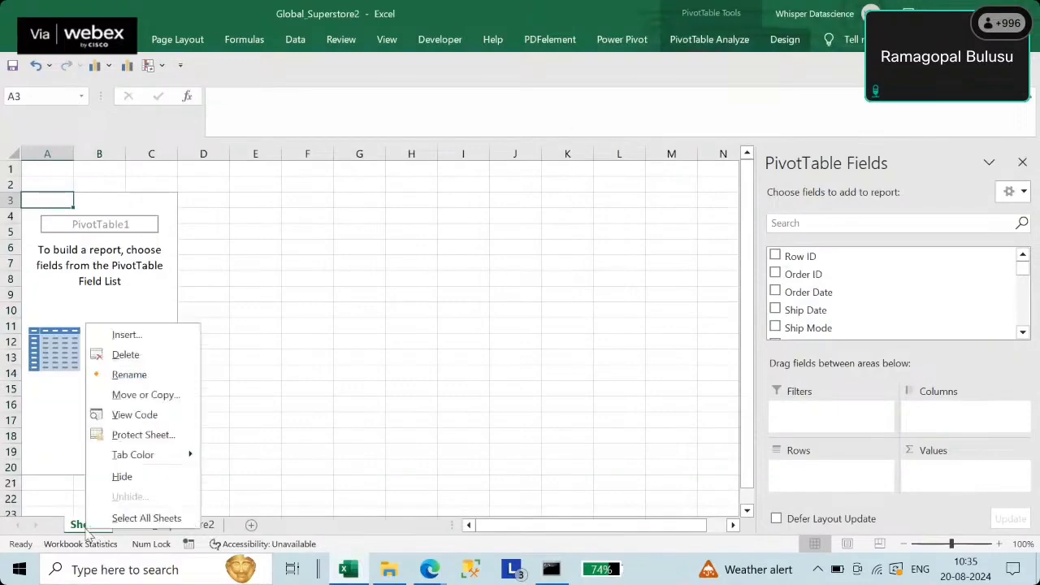
click(130, 354)
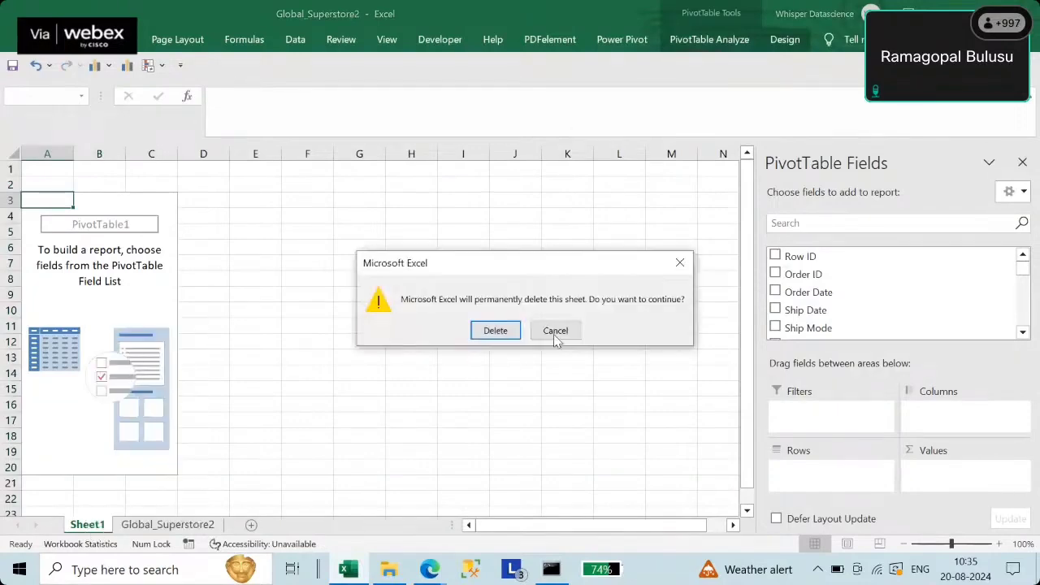
click(494, 334)
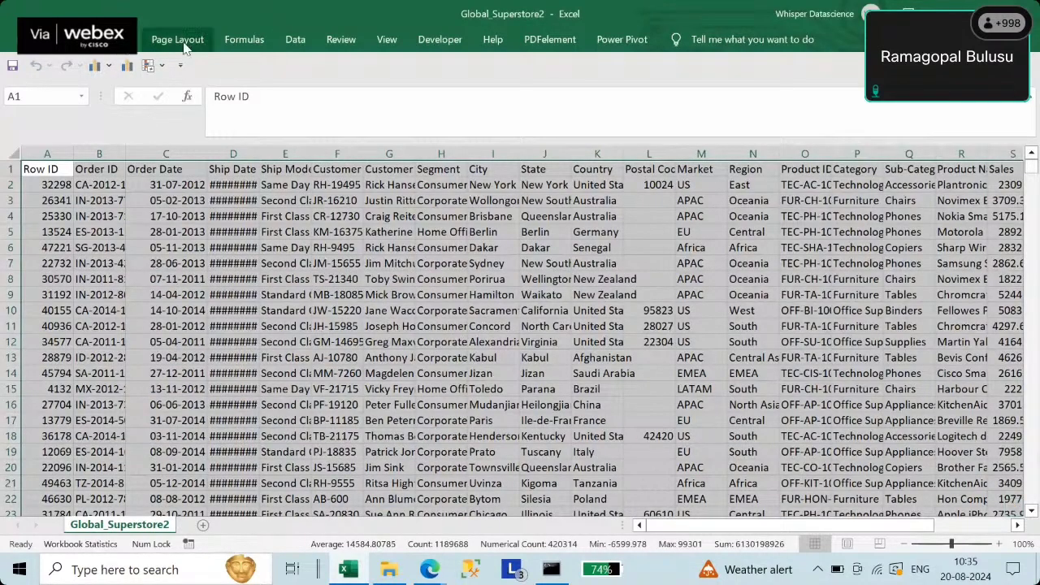
- Insert a PivotChart & PivotTable from the Global_Superstore2 data on a new worksheet
click(293, 40)
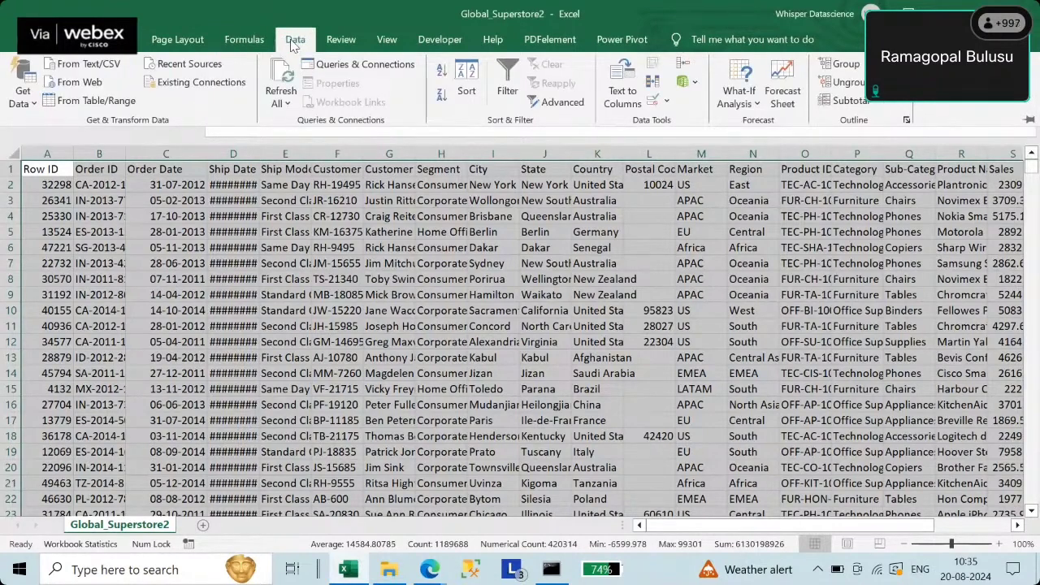
click(117, 40)
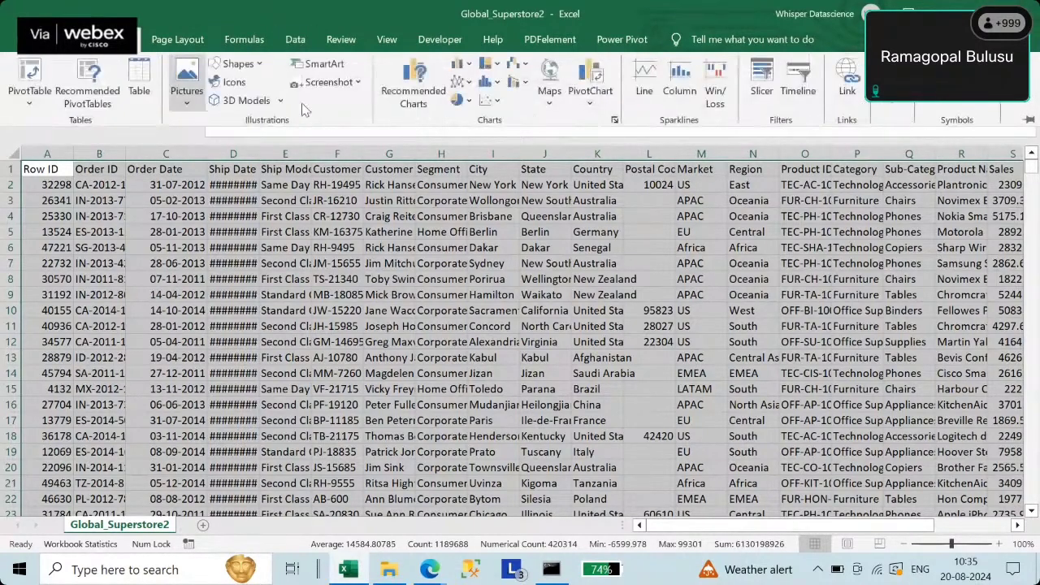
click(590, 96)
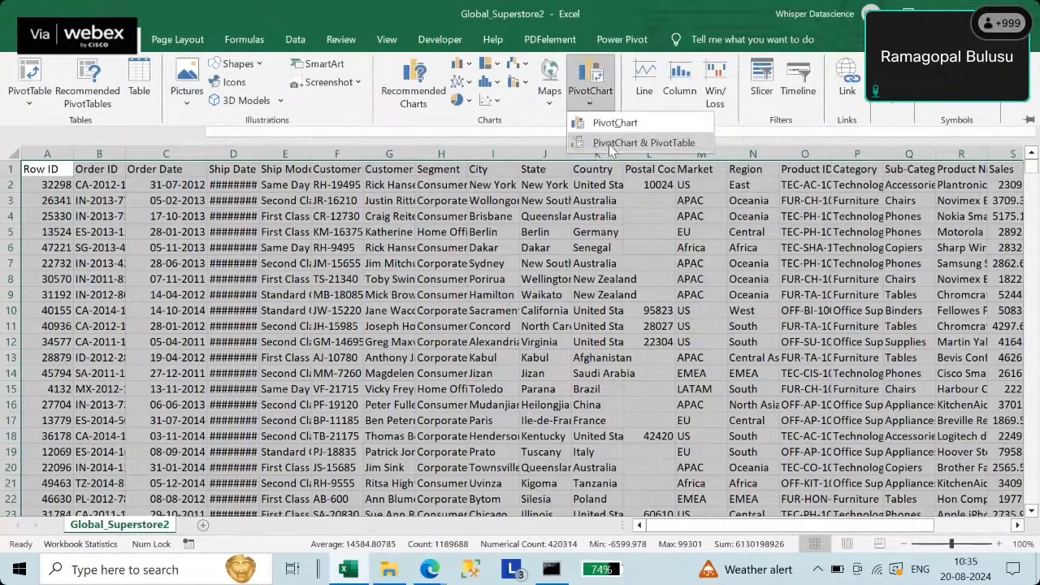
click(613, 145)
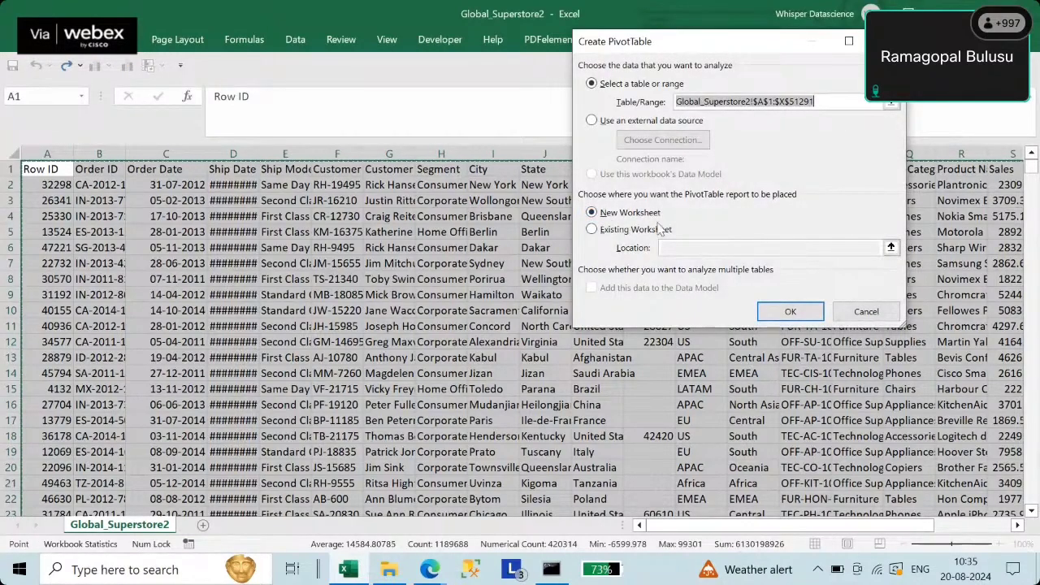
click(774, 318)
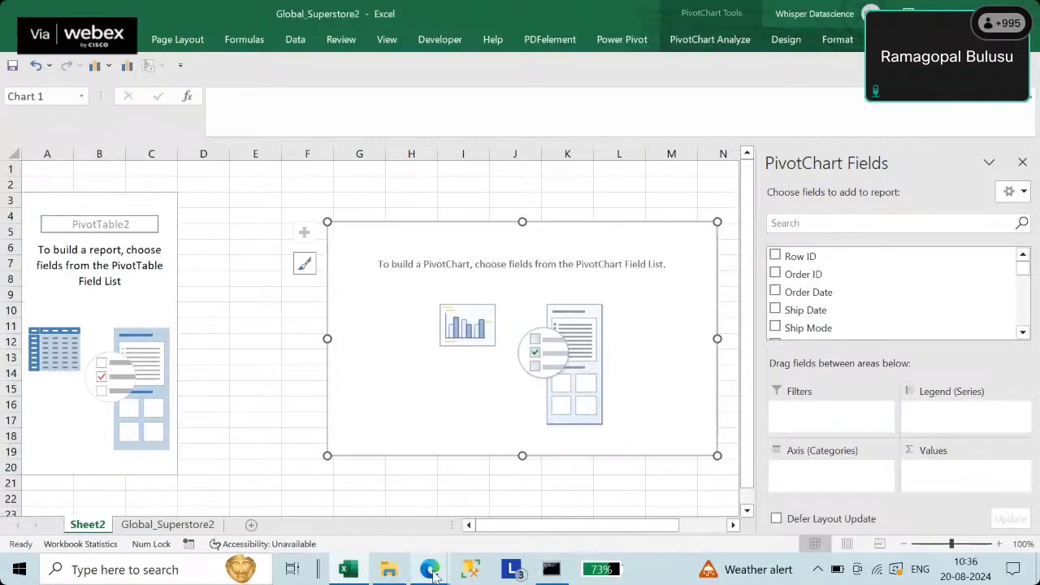
mouse_move(434, 573)
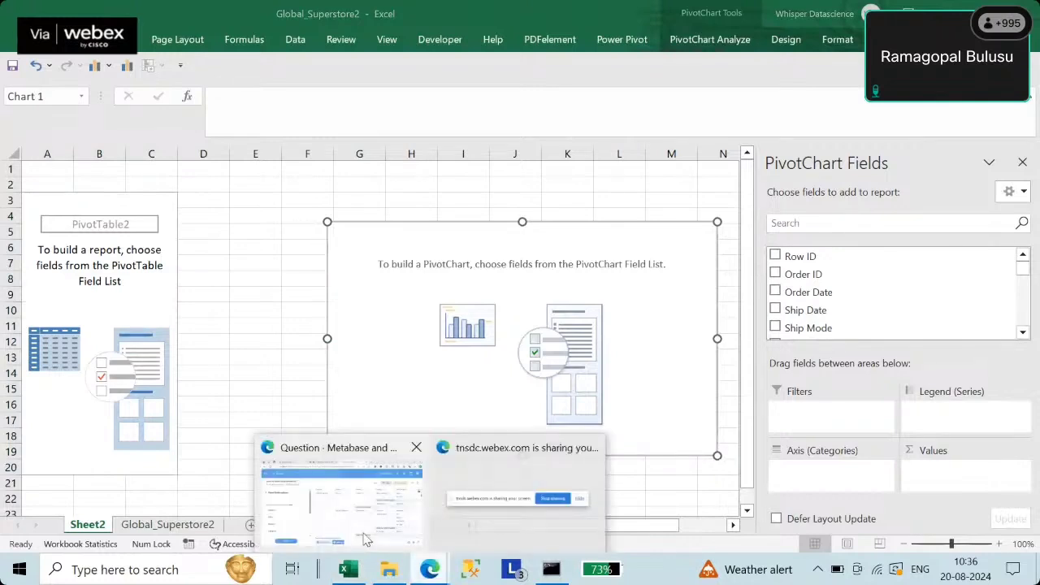
click(365, 540)
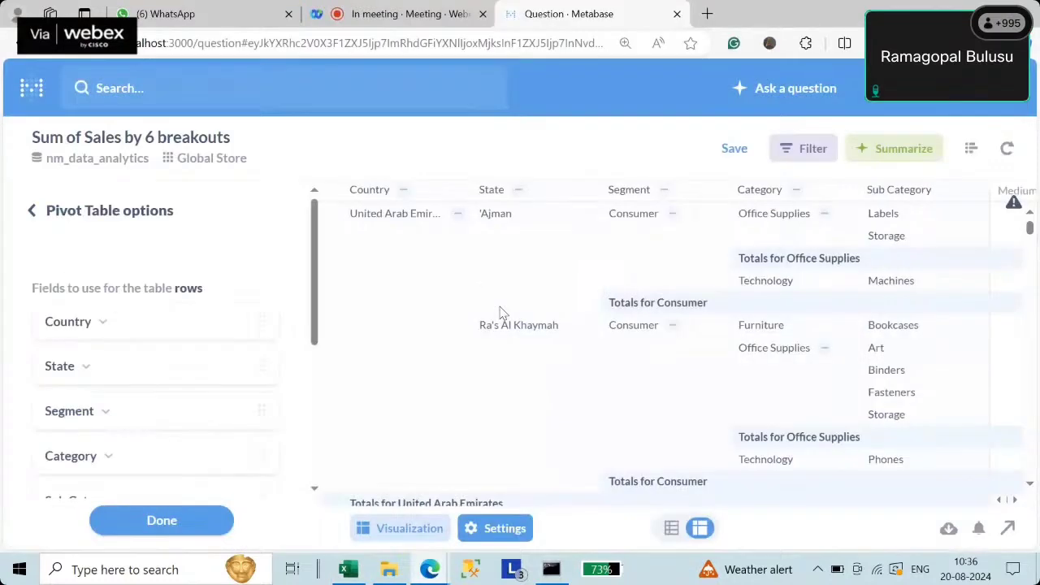
scroll(315, 344, down, 1)
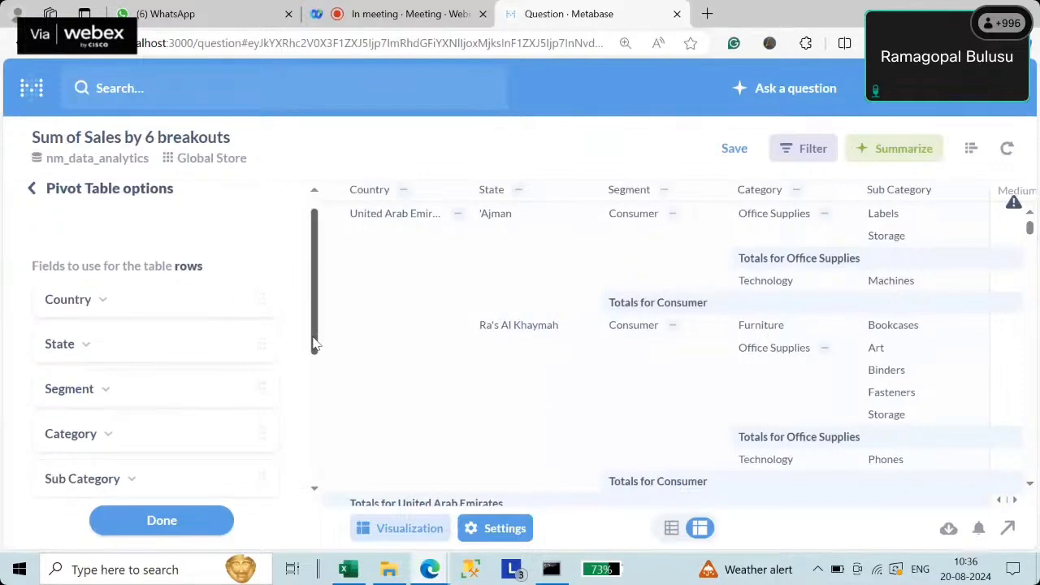
drag(315, 344, 319, 171)
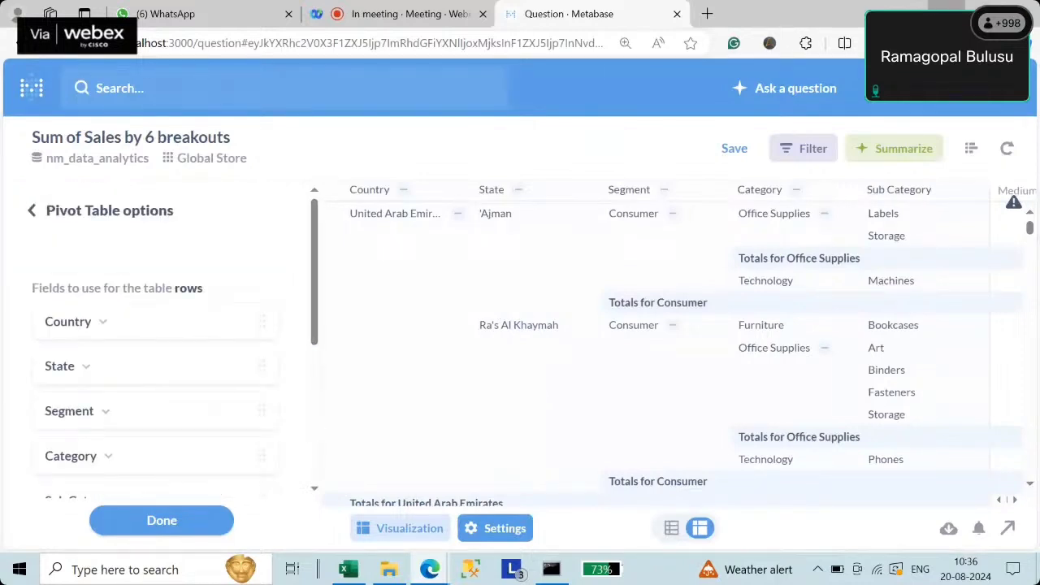
click(947, 13)
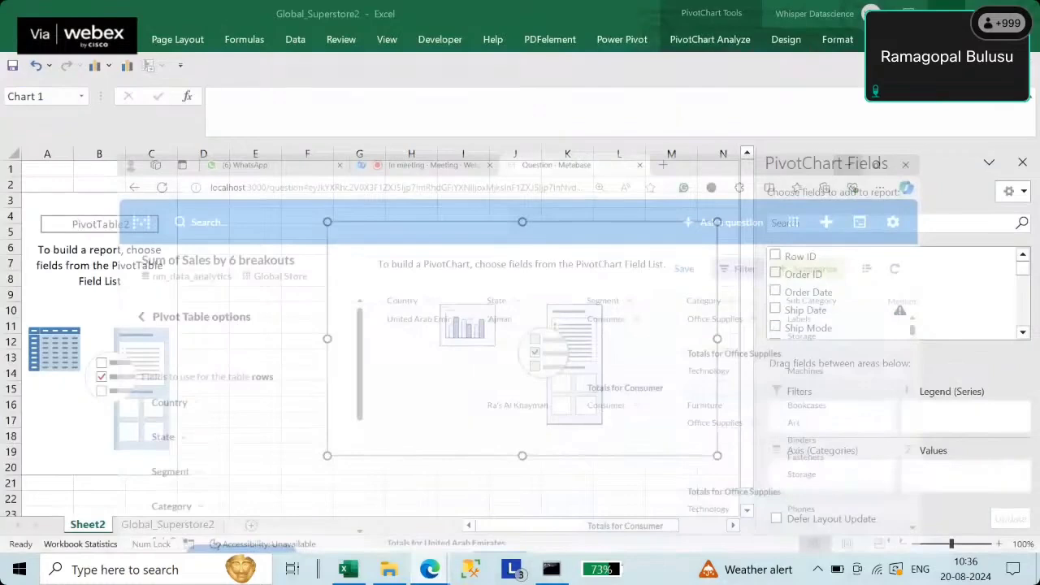
- Add Country, State, Category and Sub-Category as pivot row fields
click(1022, 332)
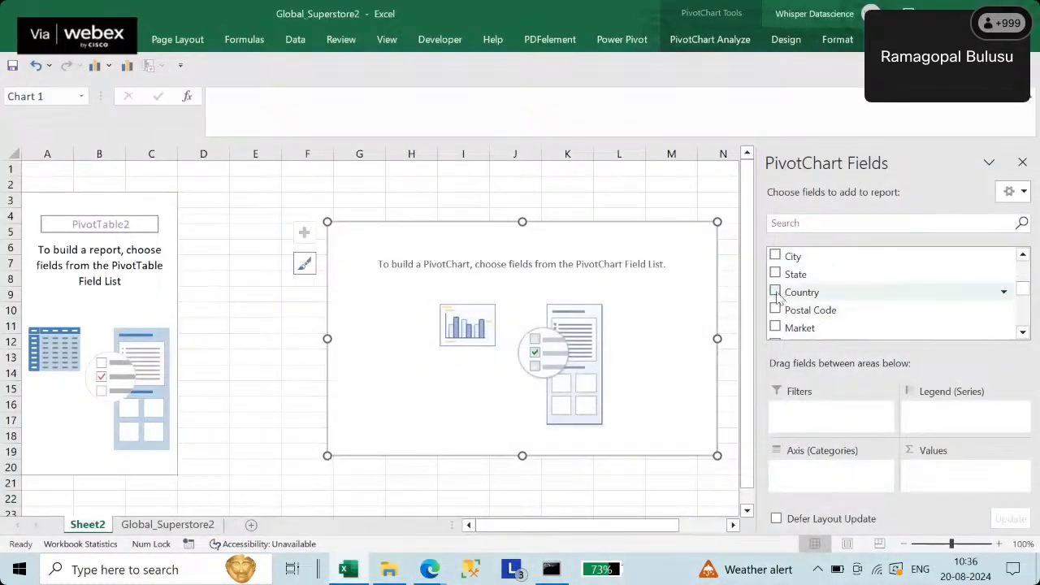
click(776, 292)
click(775, 275)
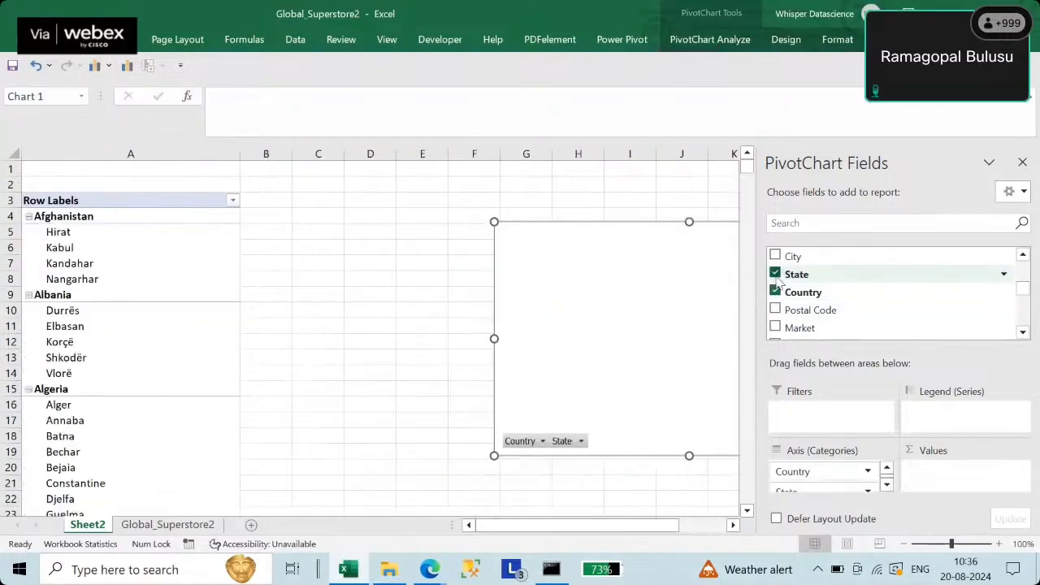
click(1022, 332)
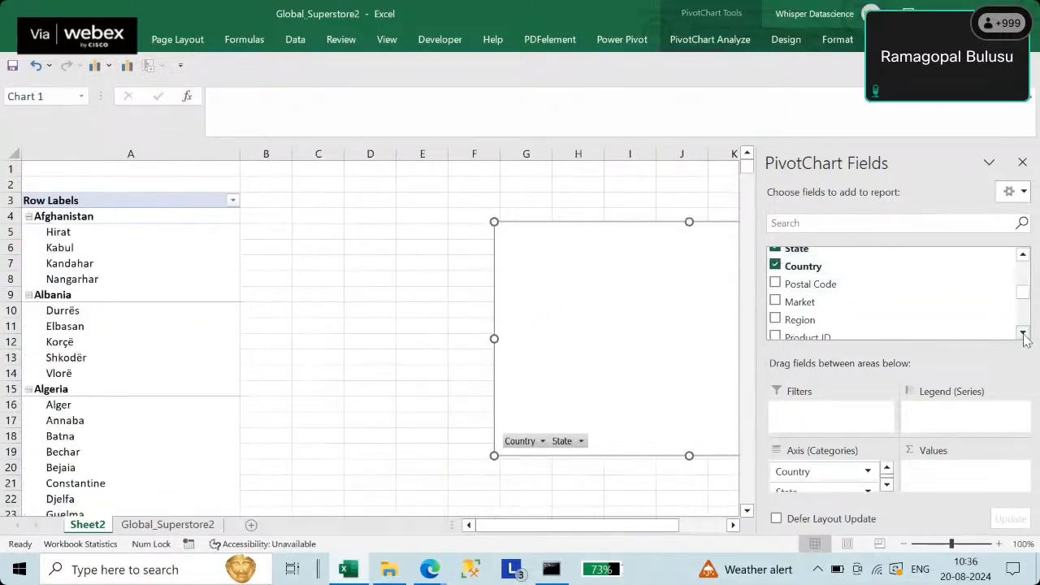
click(1023, 333)
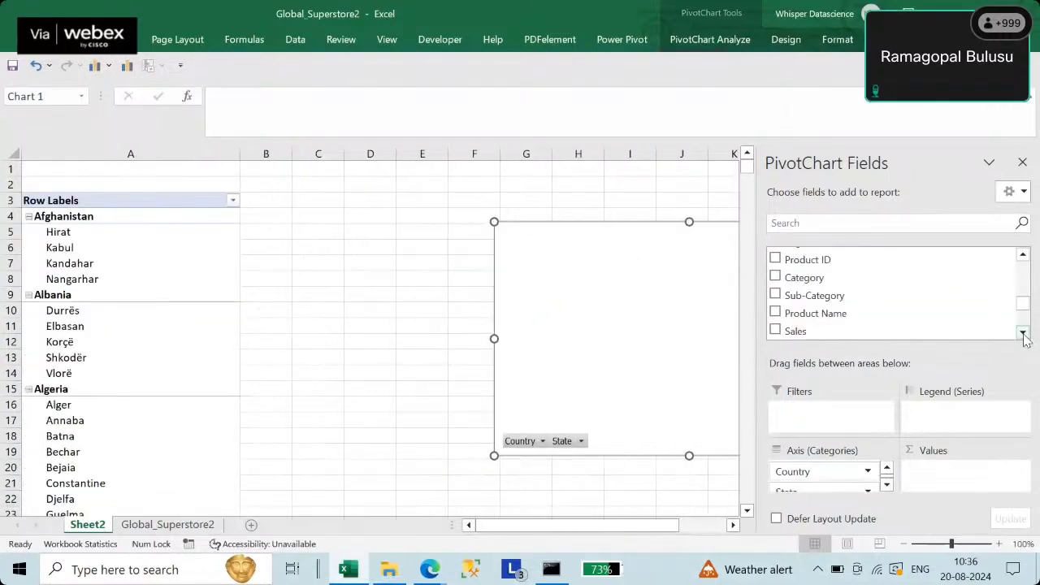
click(775, 277)
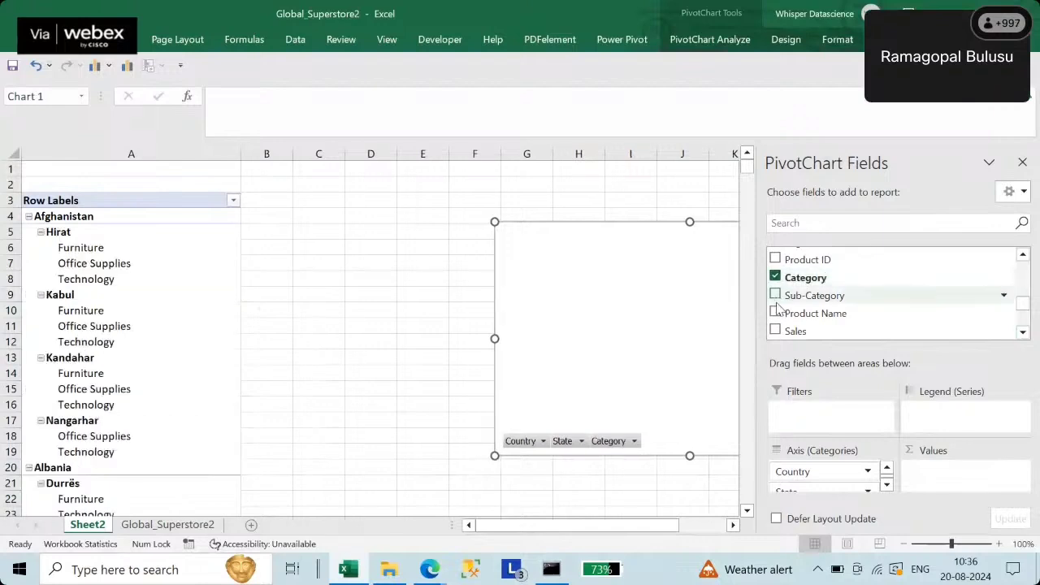
click(775, 295)
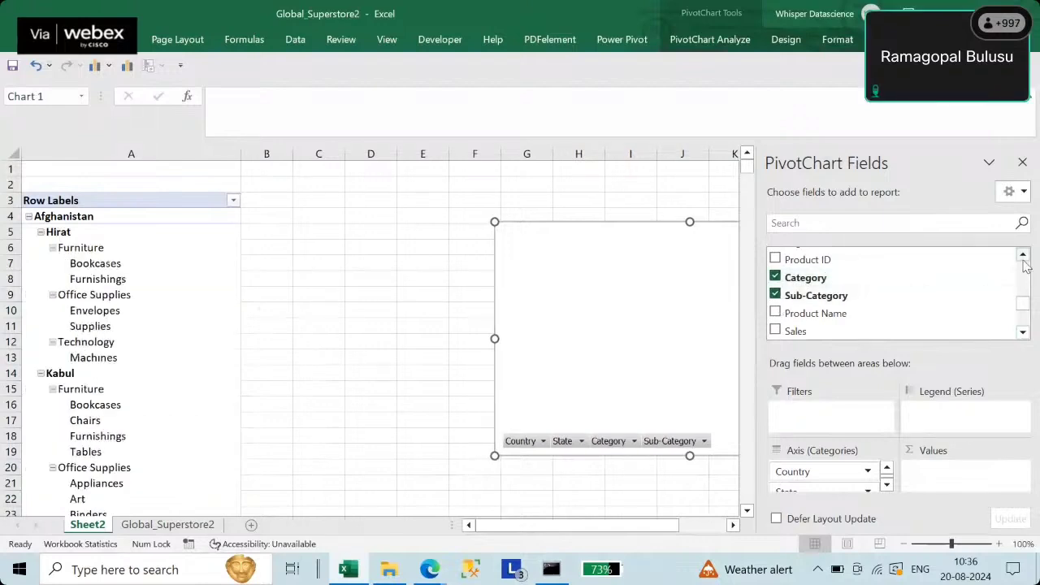
click(1023, 254)
click(1023, 254)
click(1023, 254)
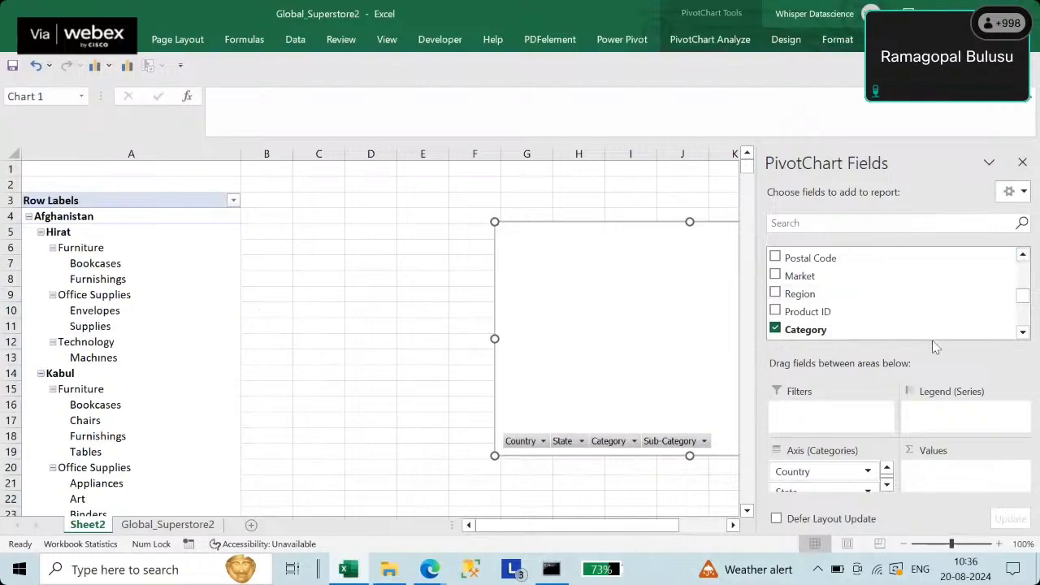
click(1023, 254)
click(1023, 254)
click(1022, 254)
click(1023, 254)
click(1023, 255)
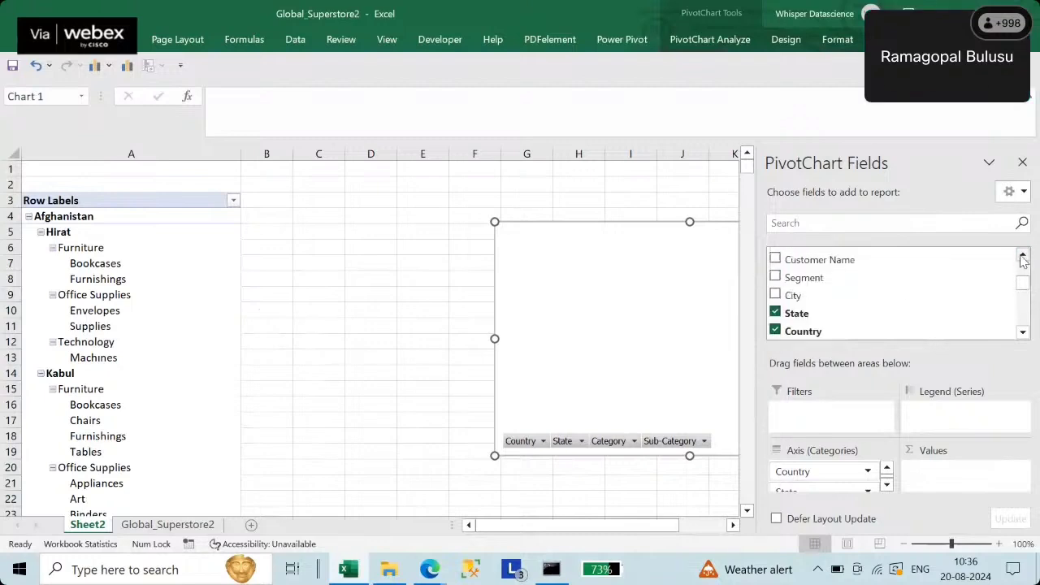
- Add Segment to the rows and scroll the field list down to Order Priority
click(776, 277)
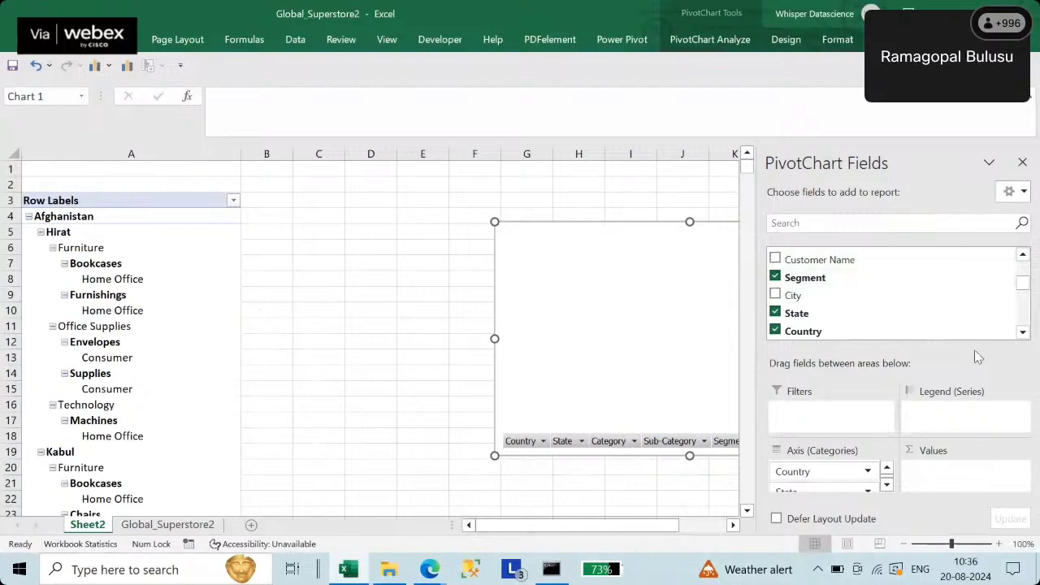
click(1022, 333)
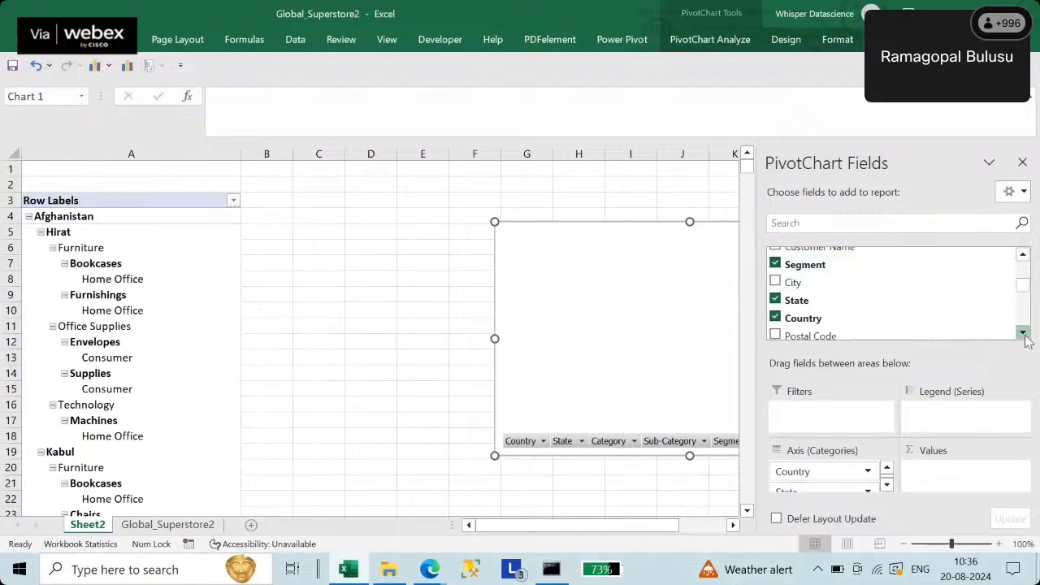
click(1023, 332)
click(1022, 332)
click(1022, 332)
click(1023, 332)
click(1023, 332)
click(1023, 332)
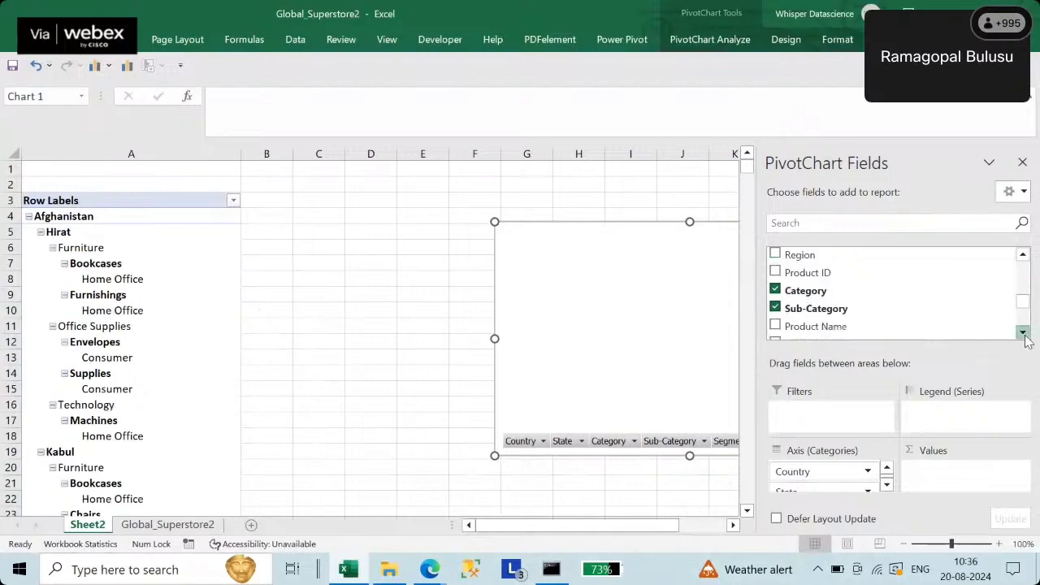
click(1022, 332)
click(1023, 332)
click(1022, 332)
click(1022, 333)
click(1023, 333)
click(1022, 333)
click(1022, 332)
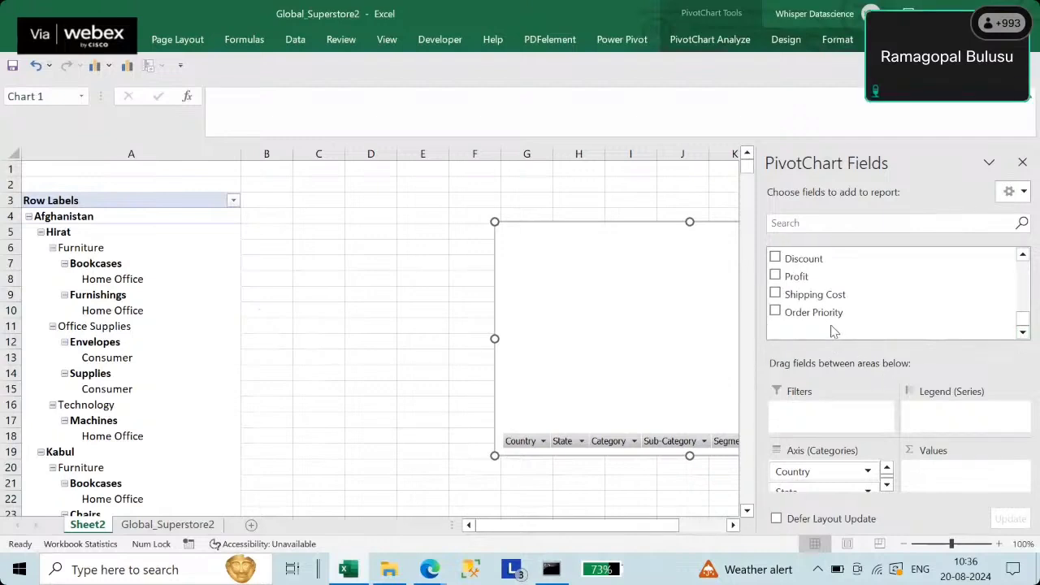
- Put Order Priority in Legend (Series) and Sales in Values to sum sales by priority
drag(816, 319, 938, 412)
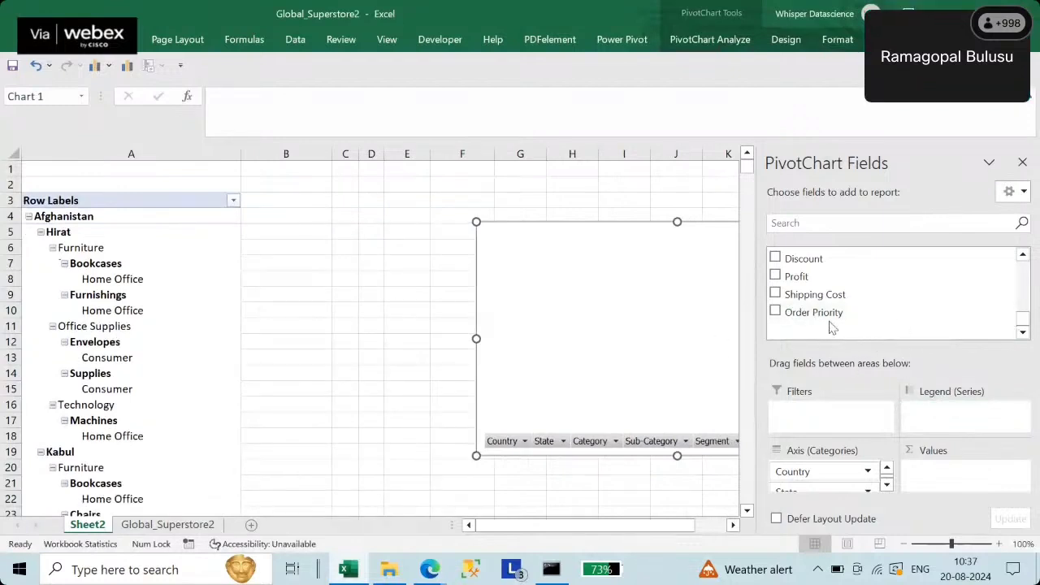
drag(796, 312, 940, 416)
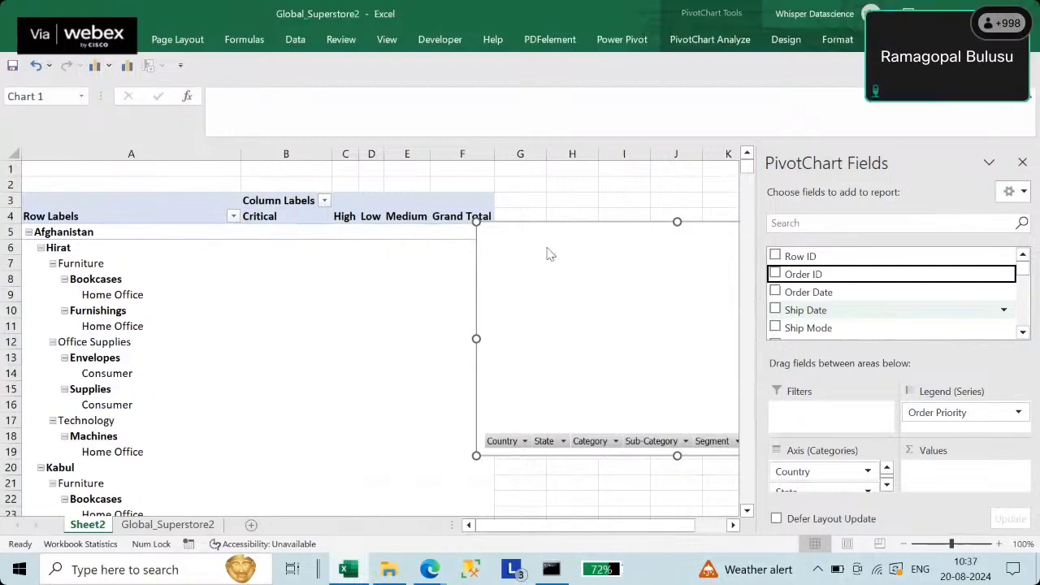
click(1022, 332)
click(1022, 332)
click(1022, 333)
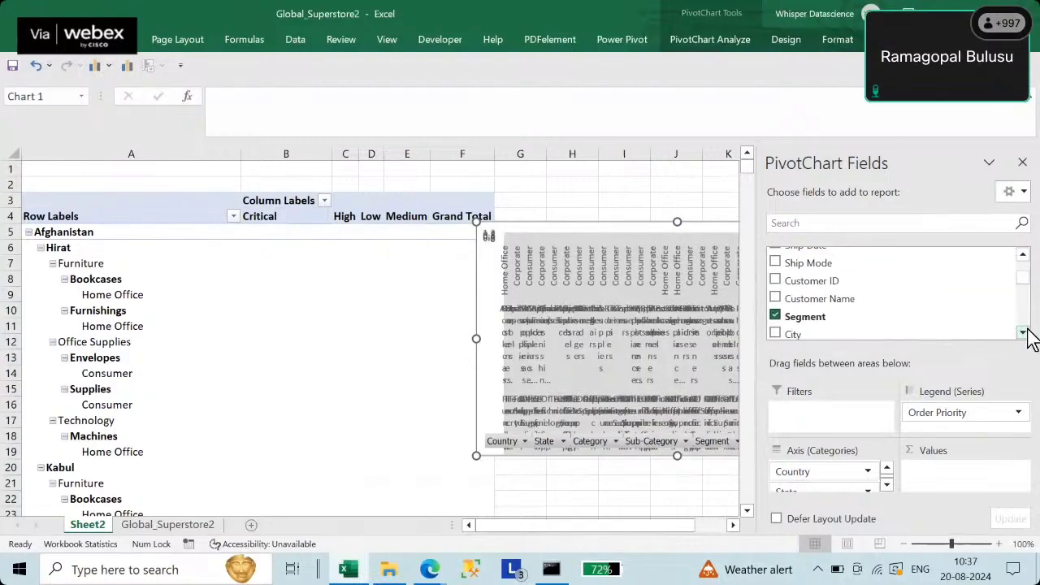
click(1022, 332)
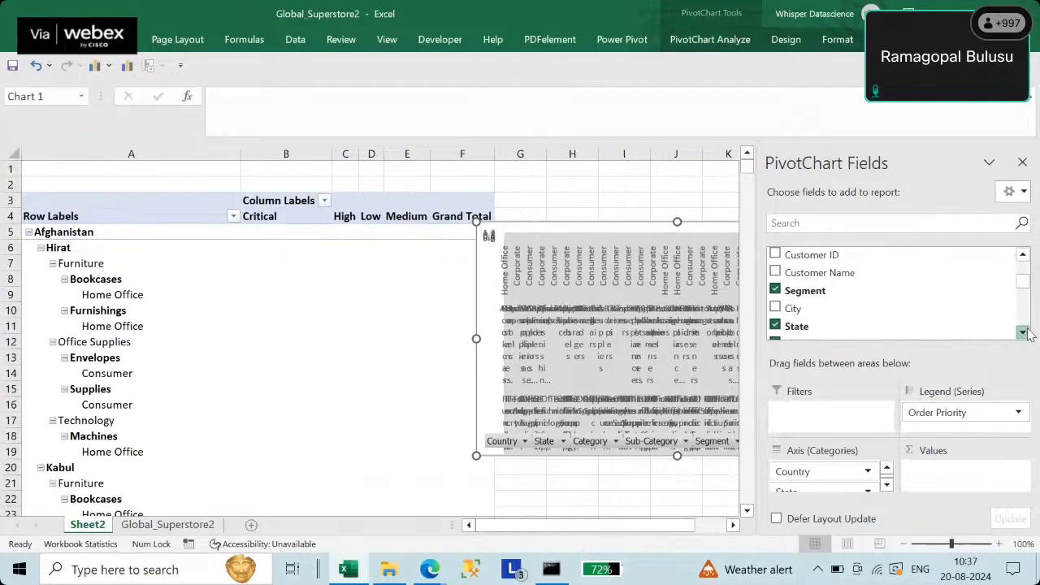
scroll(1022, 332, down, 3)
drag(835, 307, 938, 479)
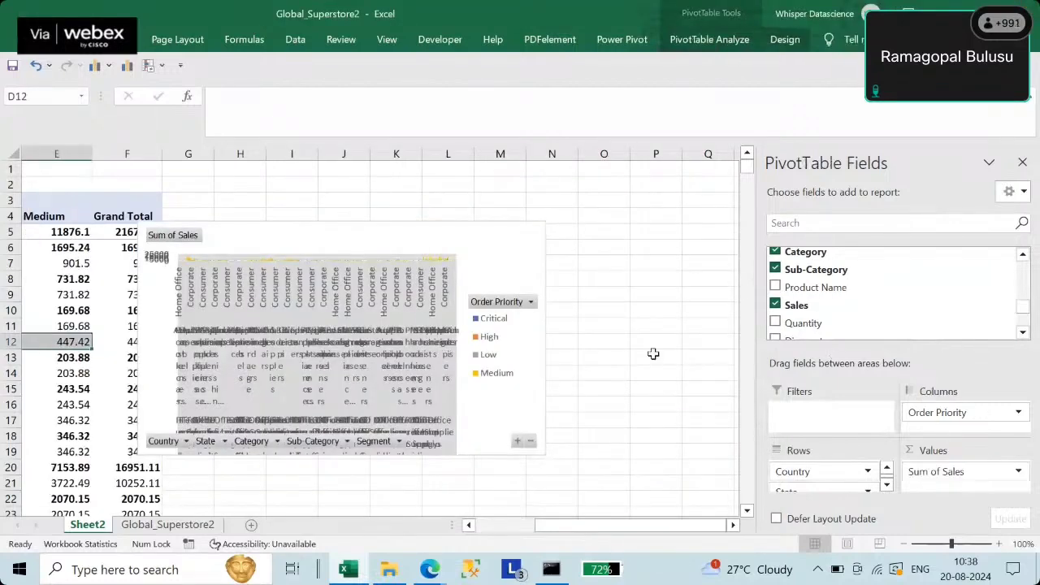
- Shift the chart right, scroll back to column A, and make Country a report filter
drag(506, 237, 706, 235)
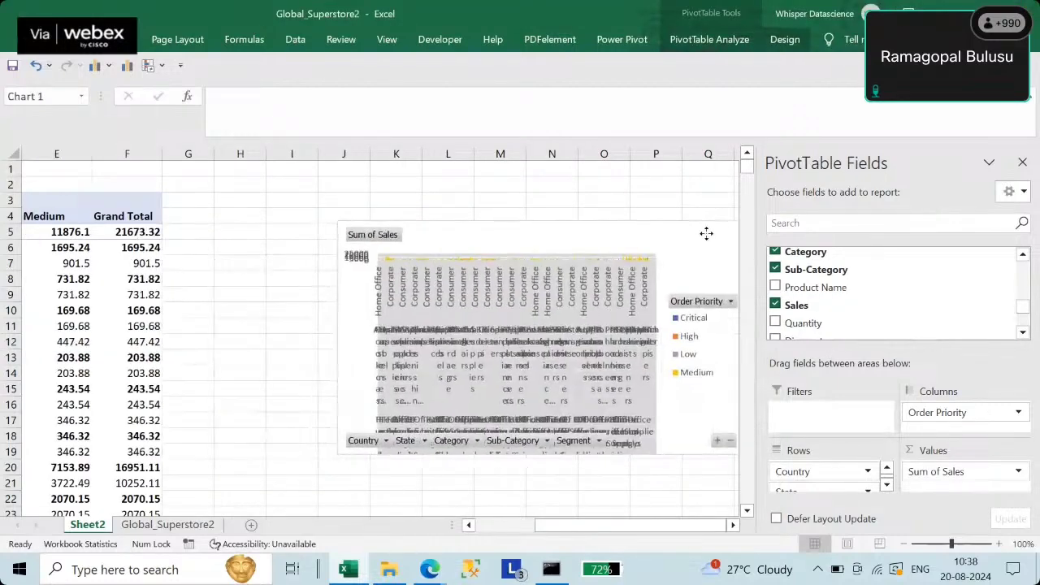
drag(629, 534, 570, 533)
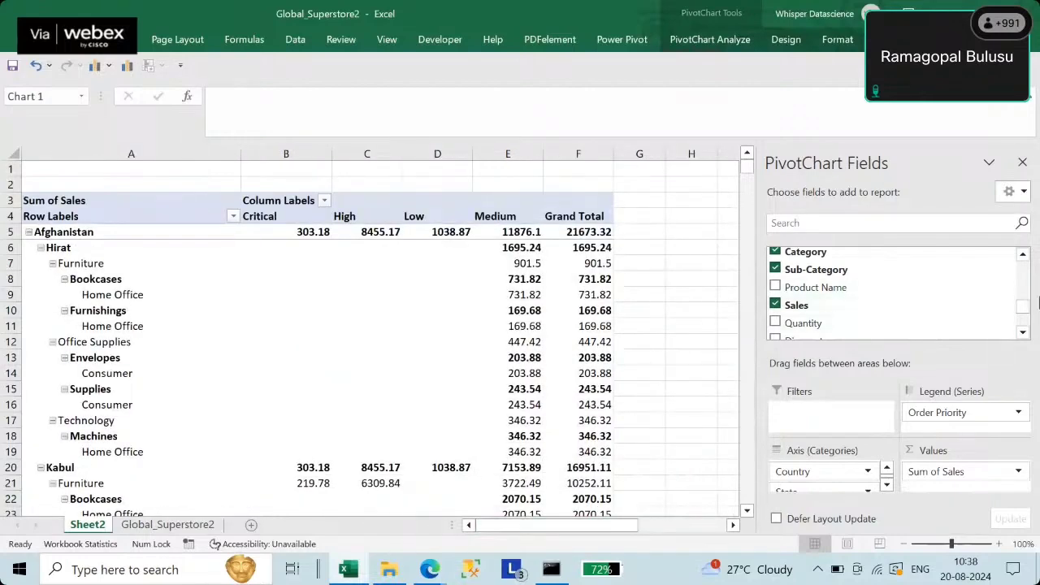
drag(1021, 256, 1022, 257)
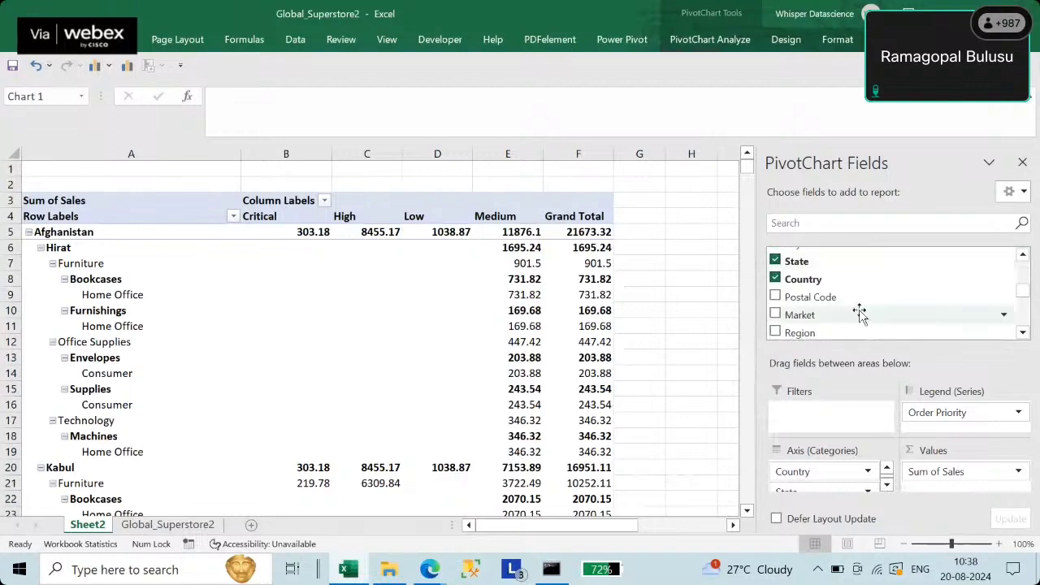
drag(817, 279, 832, 417)
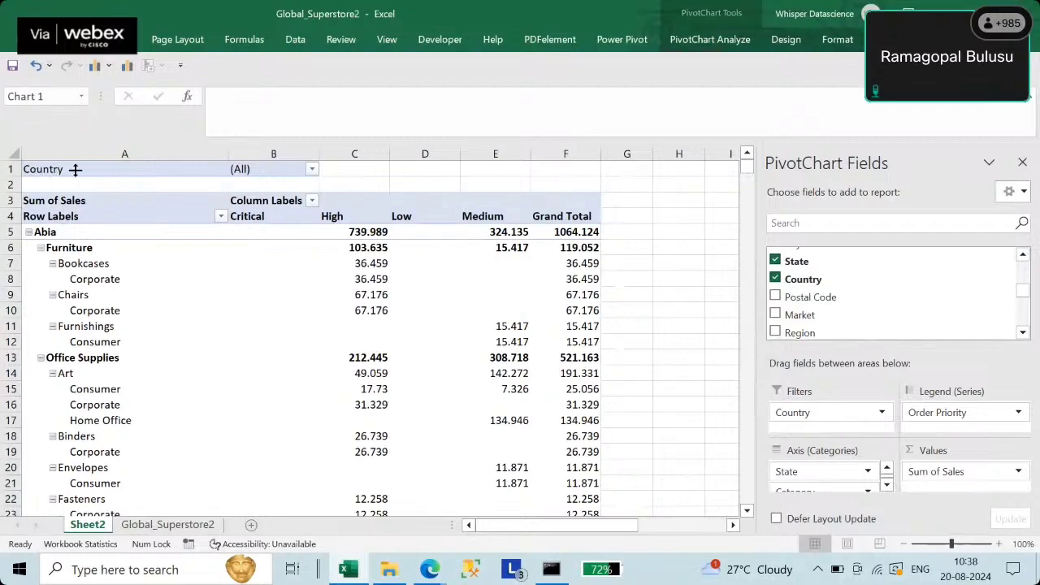
- Set the Country report filter to India only
click(313, 170)
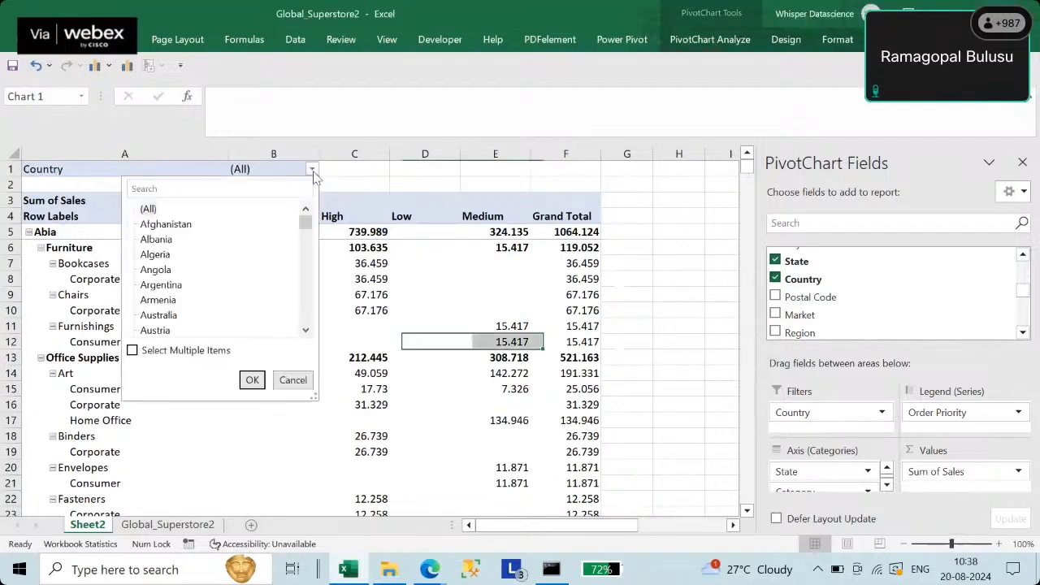
click(132, 350)
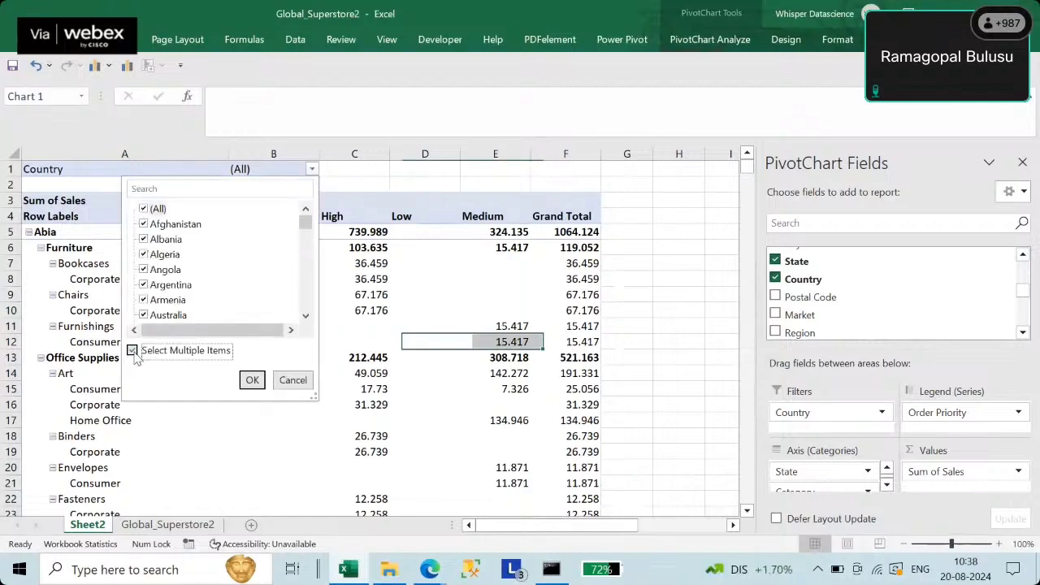
click(144, 209)
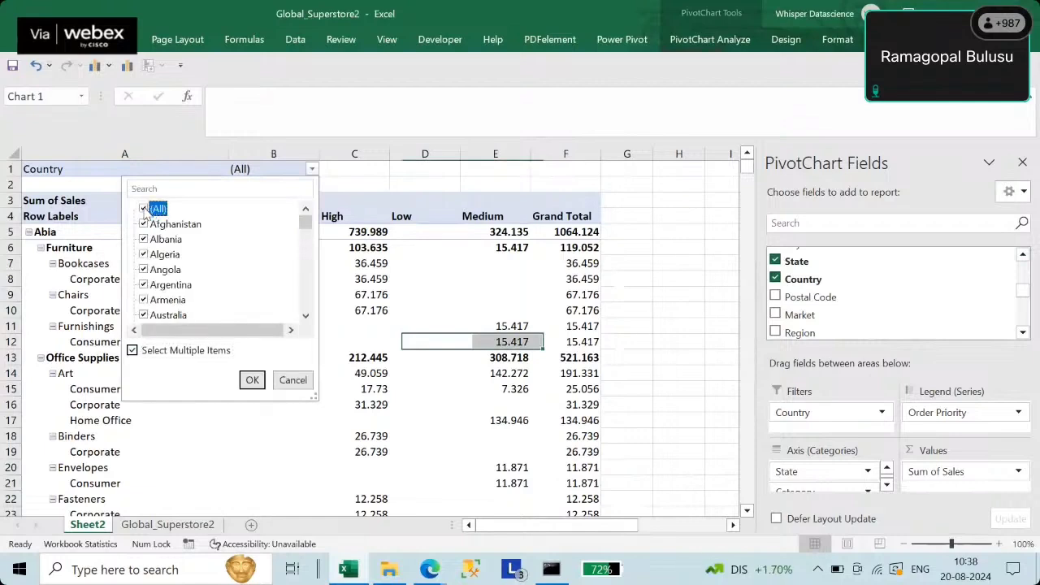
drag(306, 225, 305, 257)
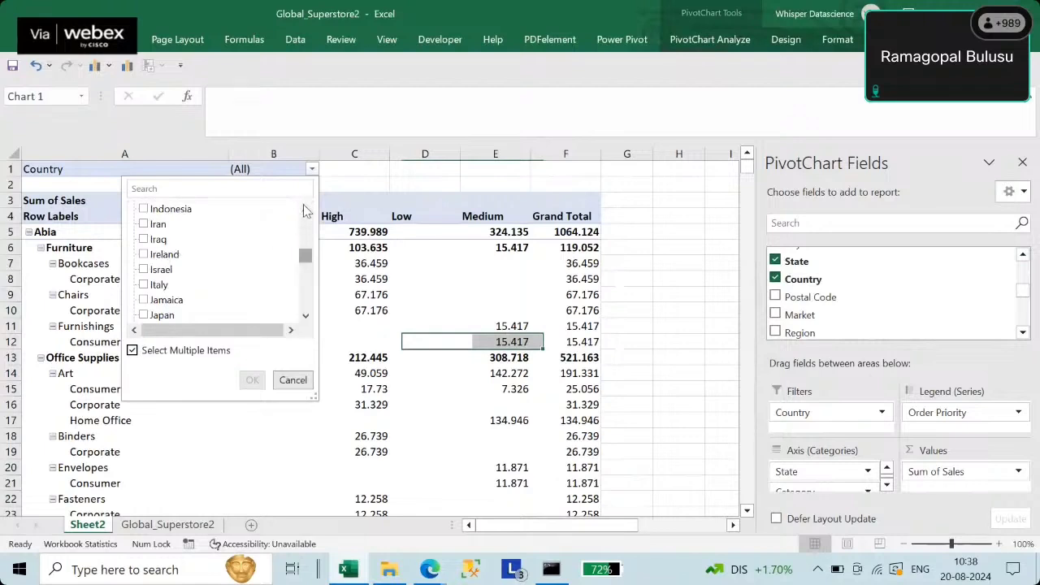
click(305, 209)
click(305, 209)
click(145, 224)
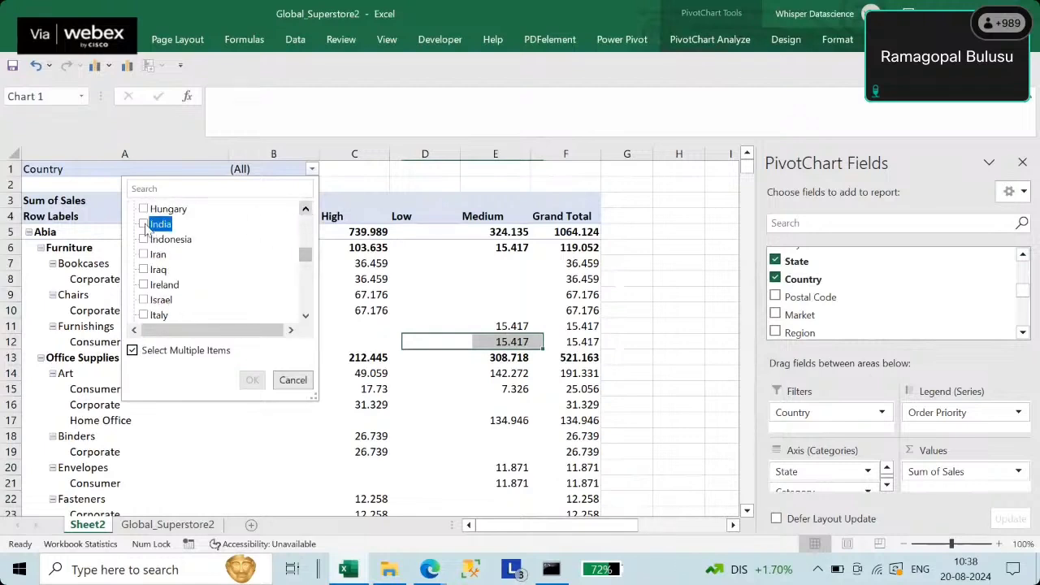
click(251, 379)
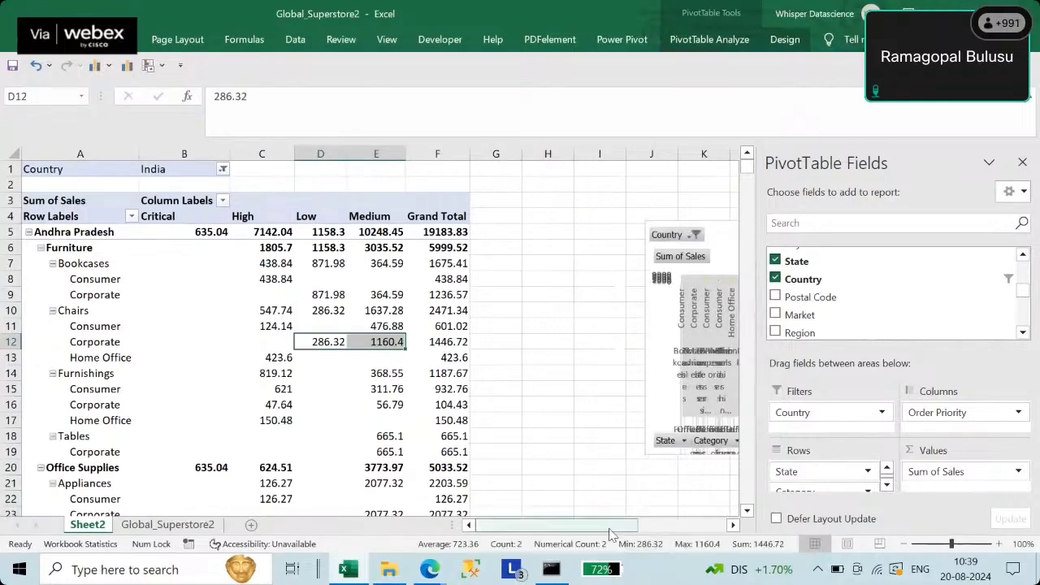
- Add Category and Sub-Category as report filters alongside Country
drag(602, 526, 670, 530)
drag(670, 530, 550, 525)
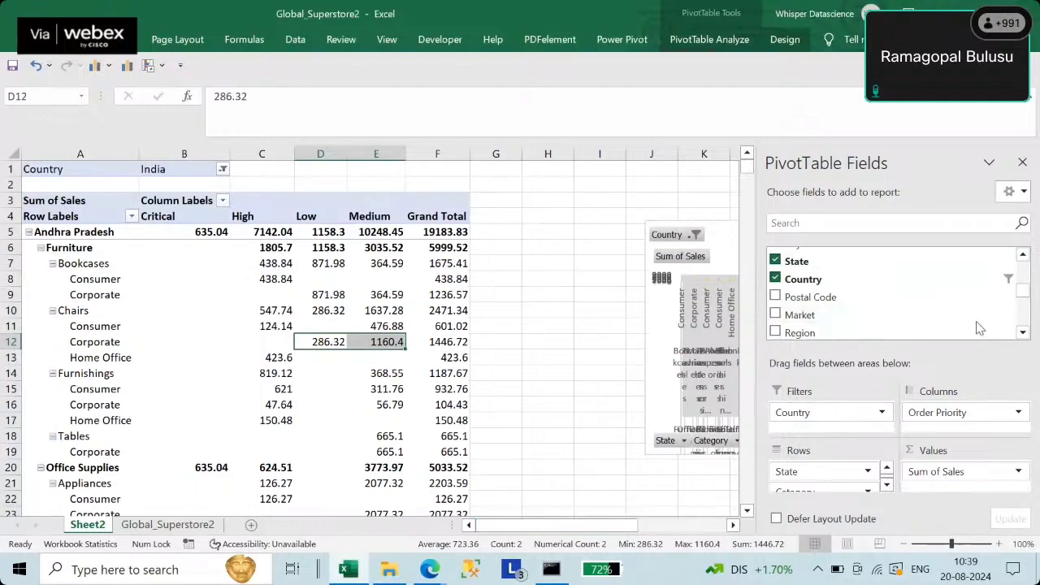
scroll(1019, 337, down, 2)
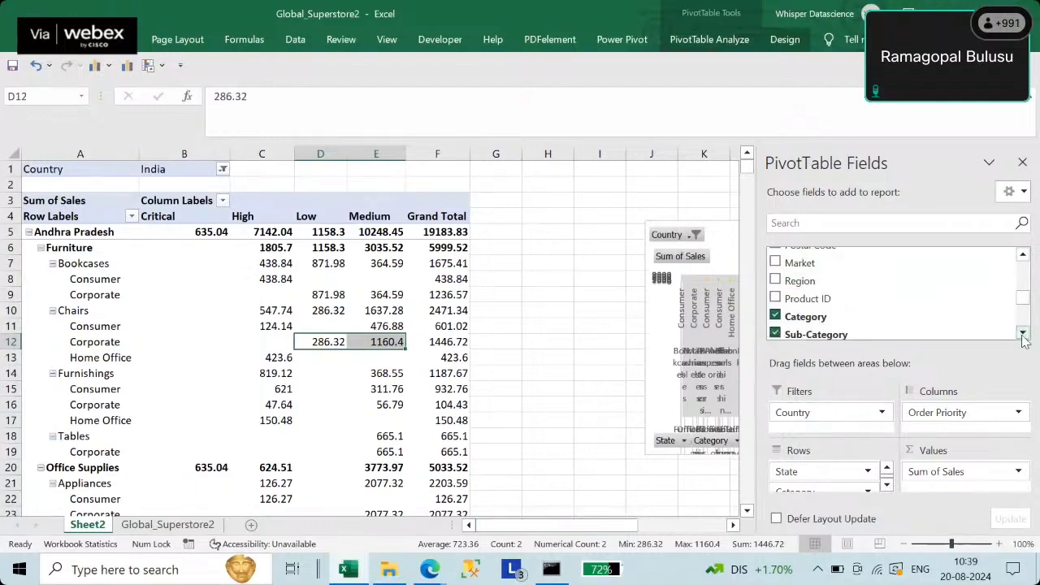
click(1023, 334)
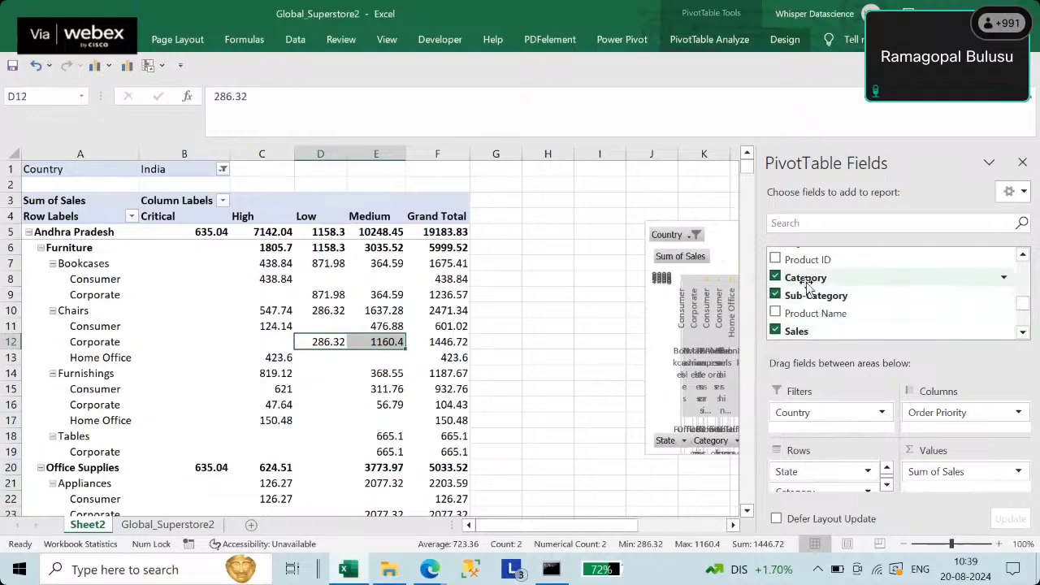
drag(797, 276, 796, 424)
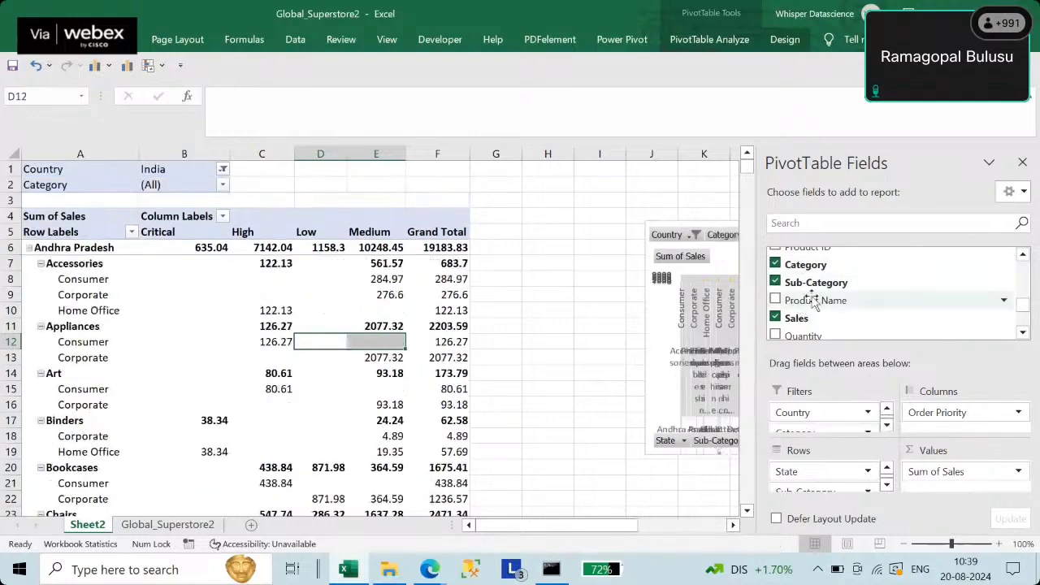
drag(813, 293, 800, 424)
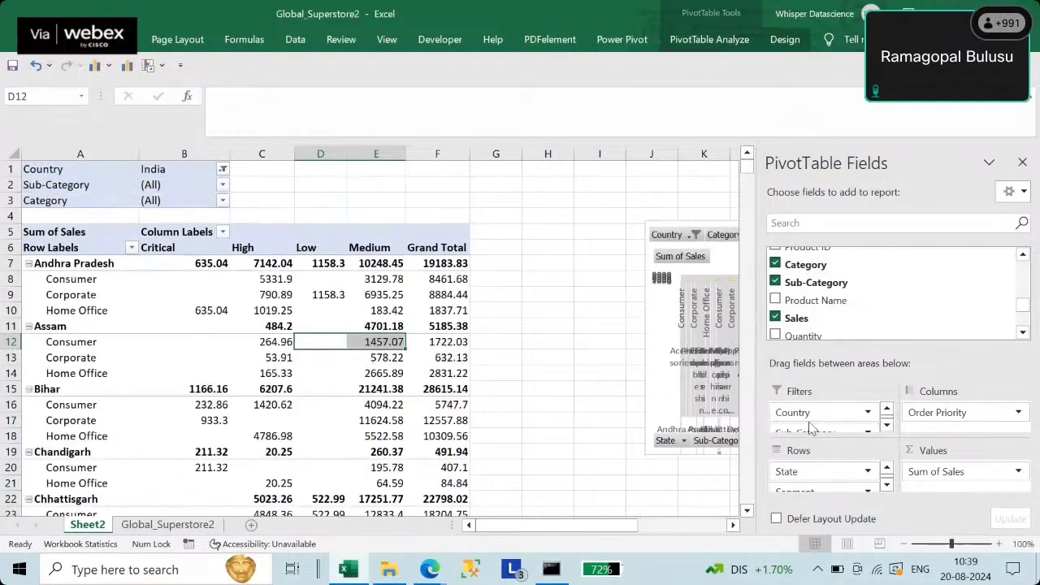
click(223, 185)
- Set the Category filter to Furniture only
click(98, 368)
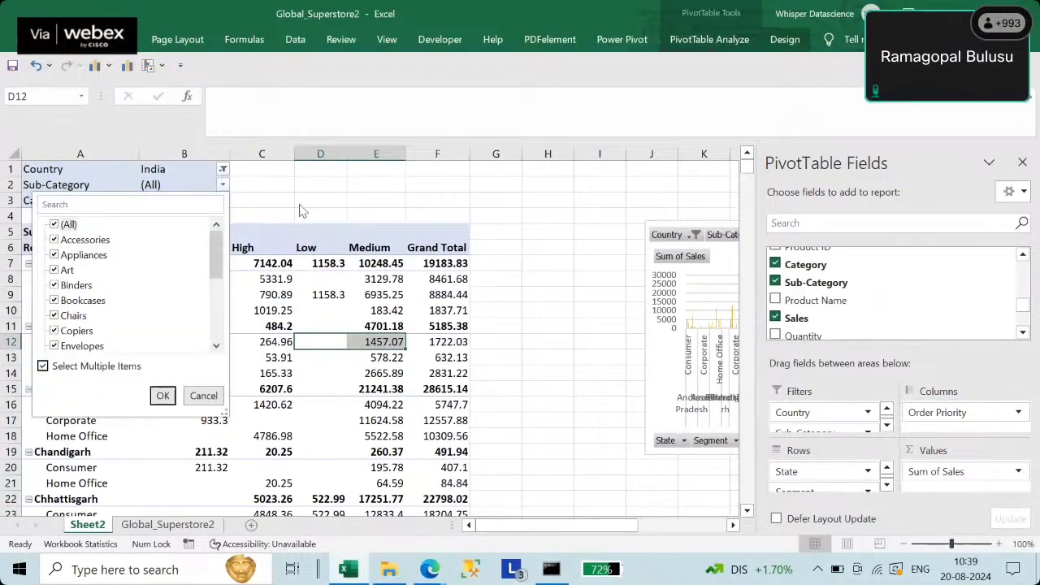
click(324, 187)
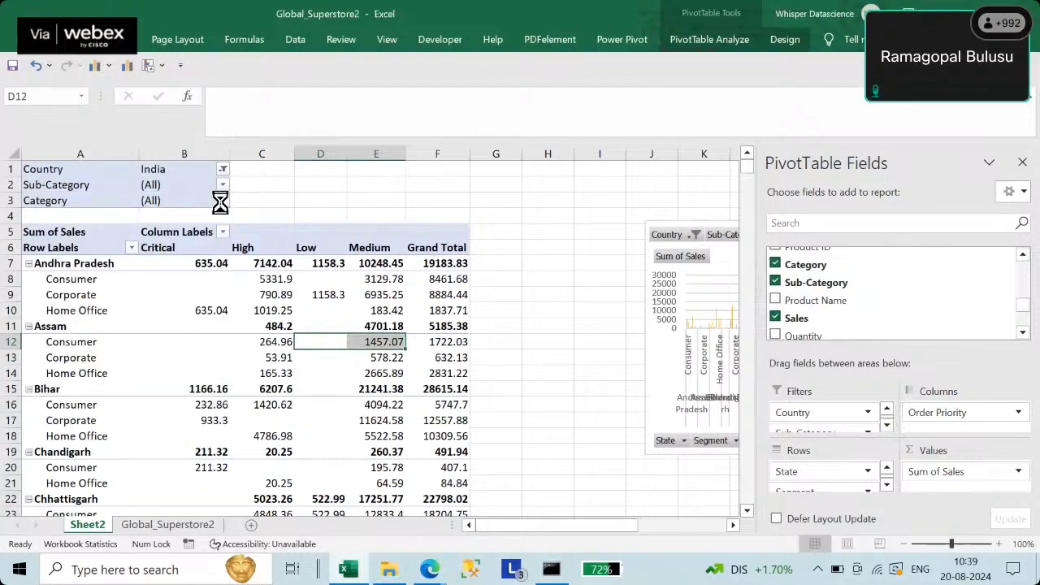
click(221, 201)
click(81, 384)
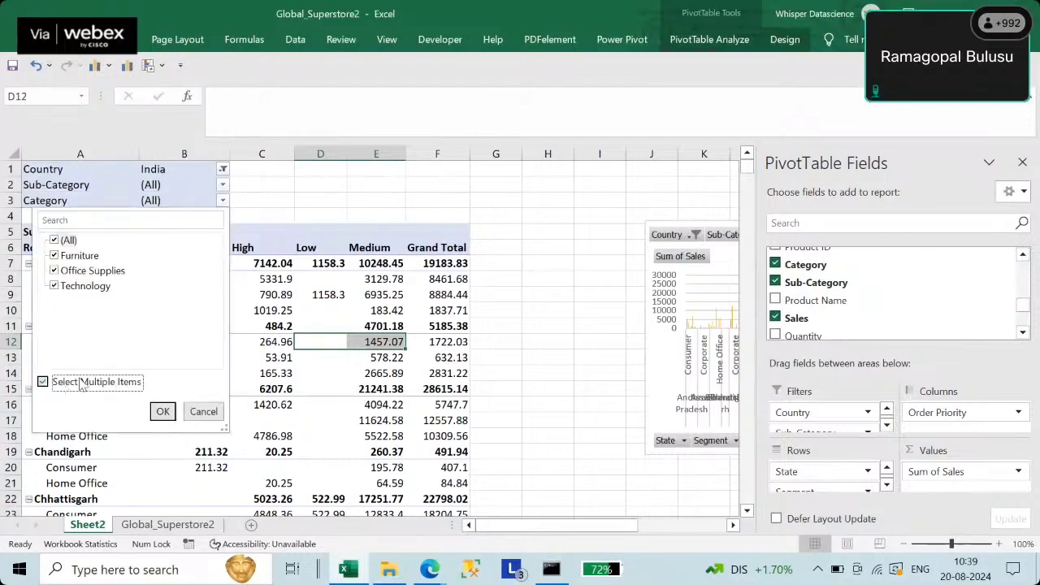
click(74, 242)
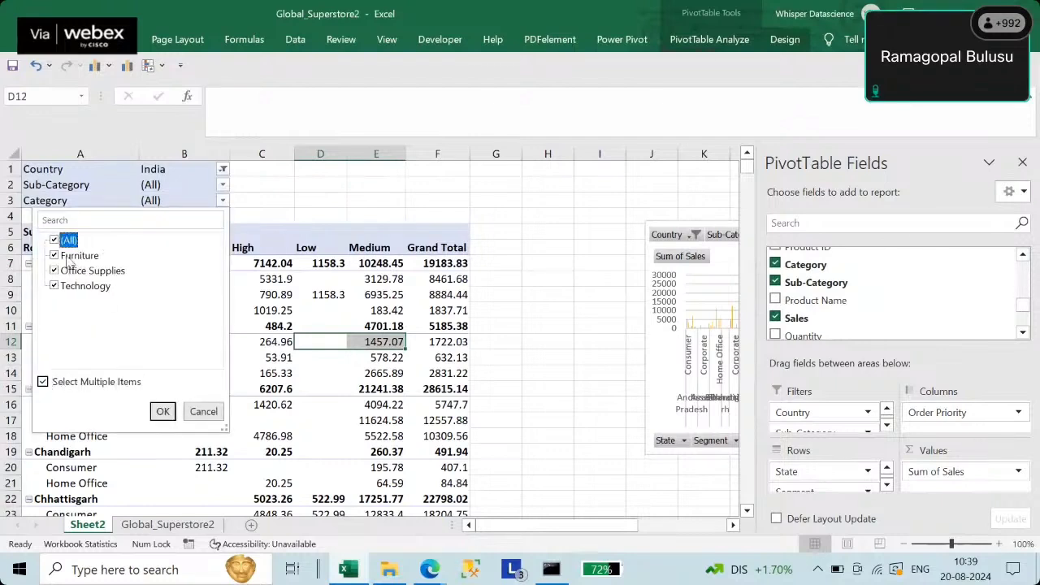
click(55, 240)
click(56, 255)
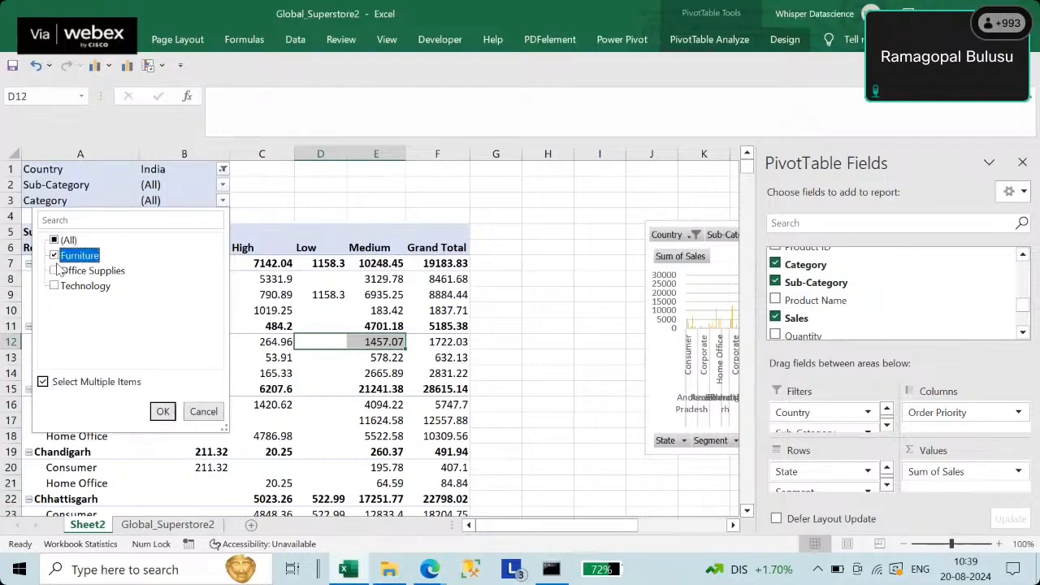
click(163, 411)
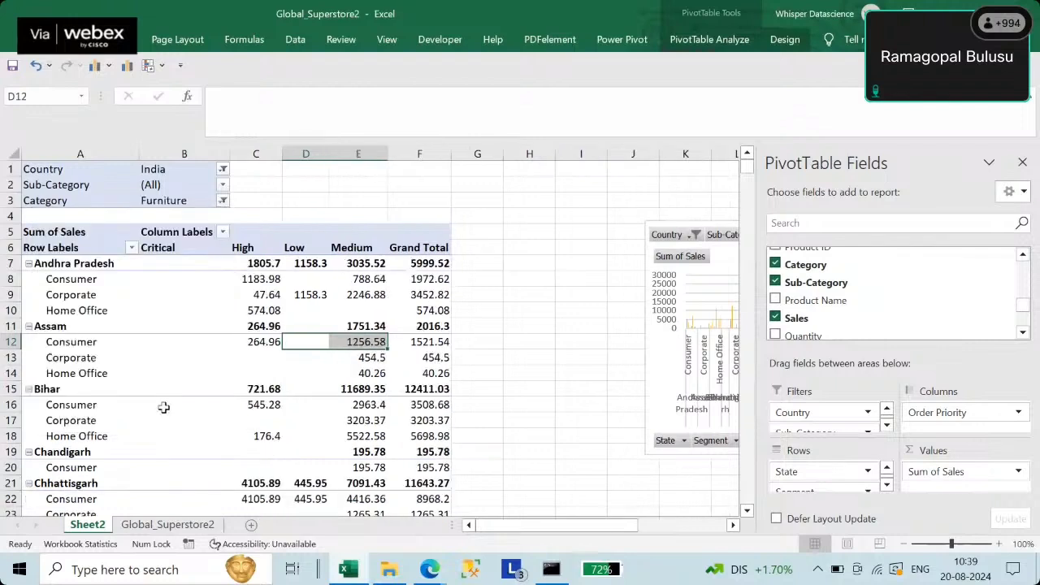
- Set the Sub-Category filter to Binders only
click(223, 184)
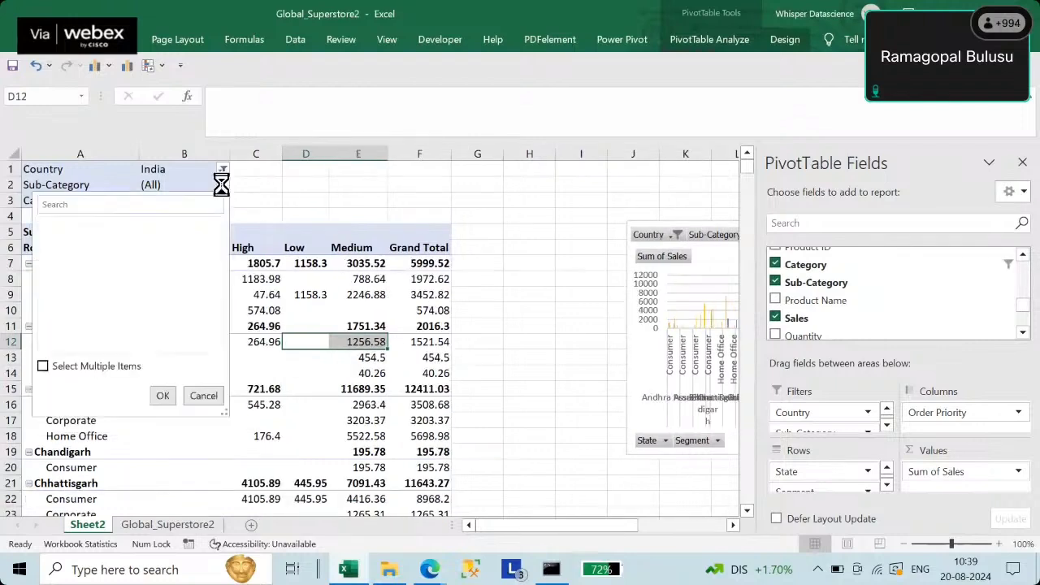
click(86, 367)
click(57, 226)
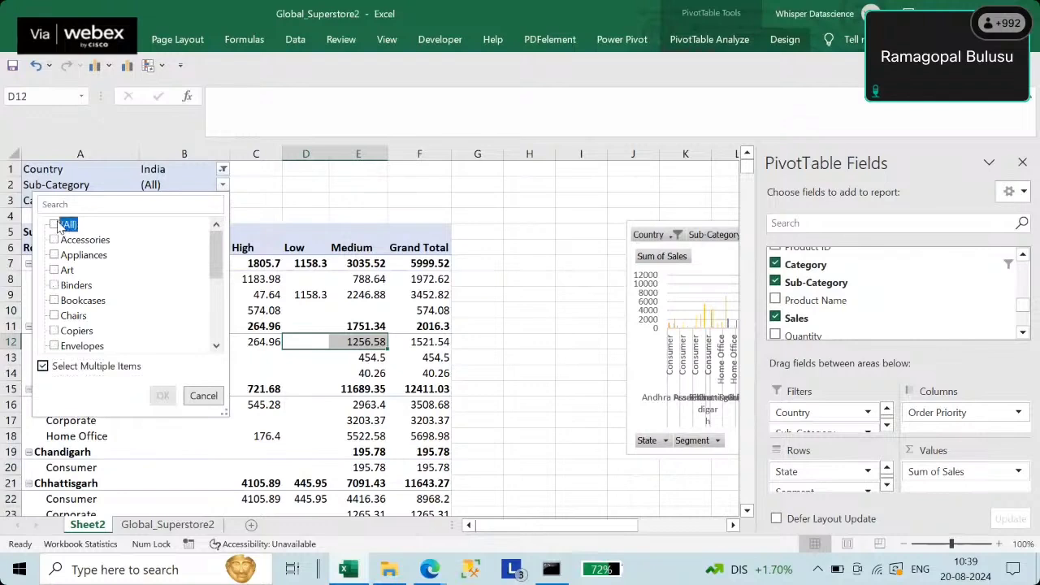
click(60, 286)
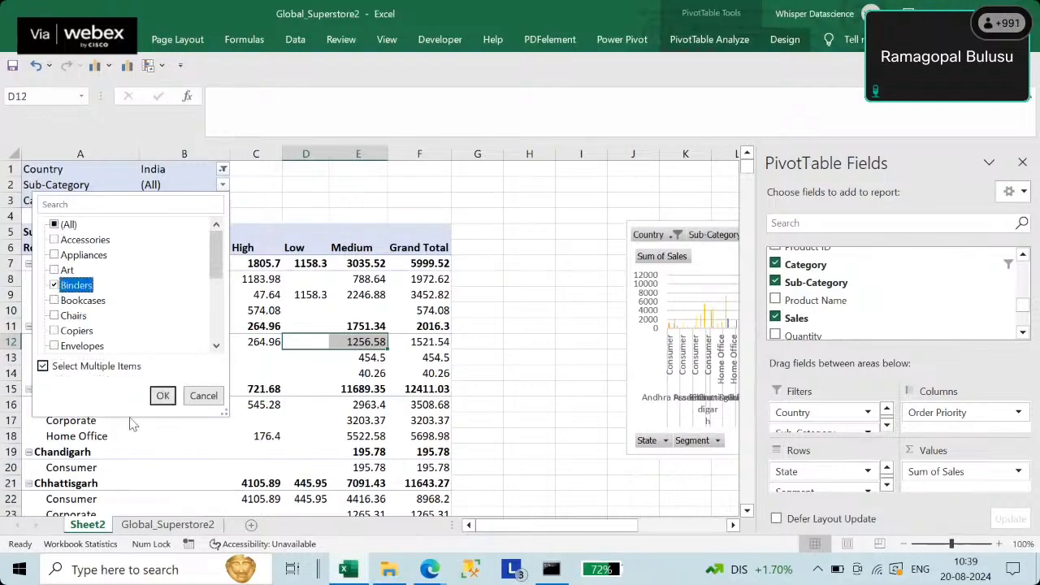
click(162, 396)
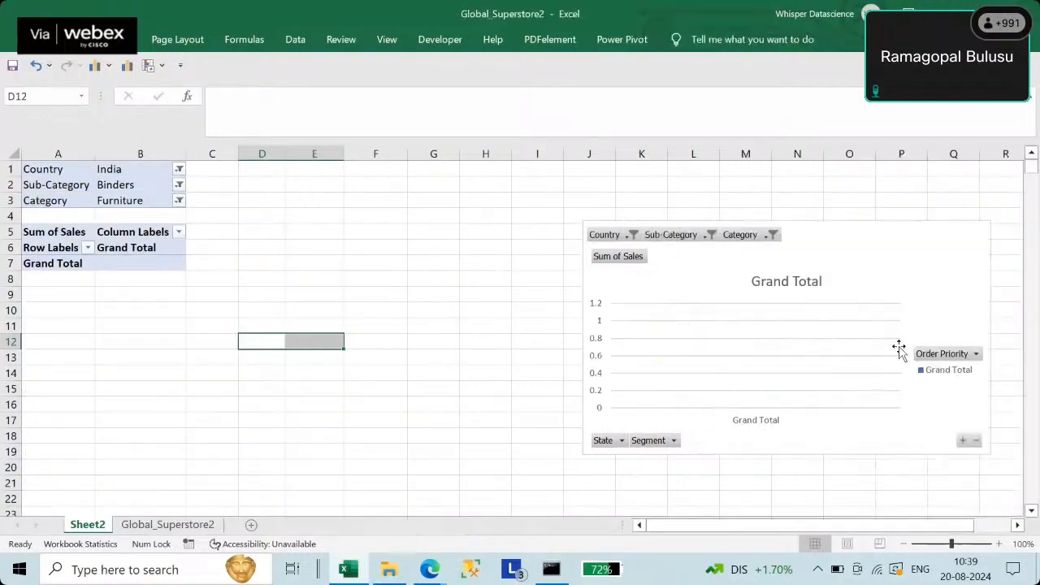
- Switch the Sub-Category filter from Binders to Copiers
click(179, 184)
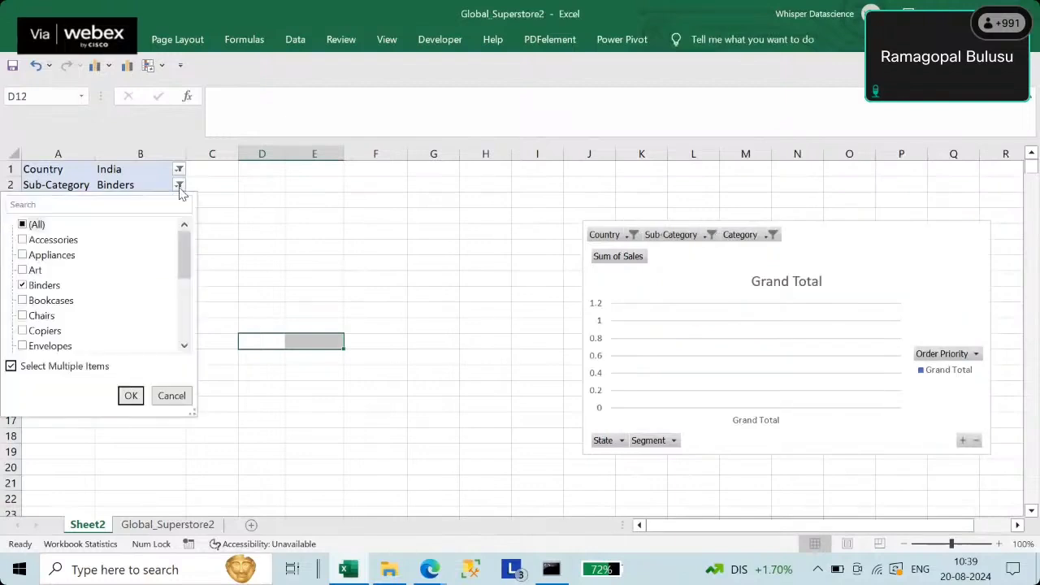
click(37, 329)
click(34, 288)
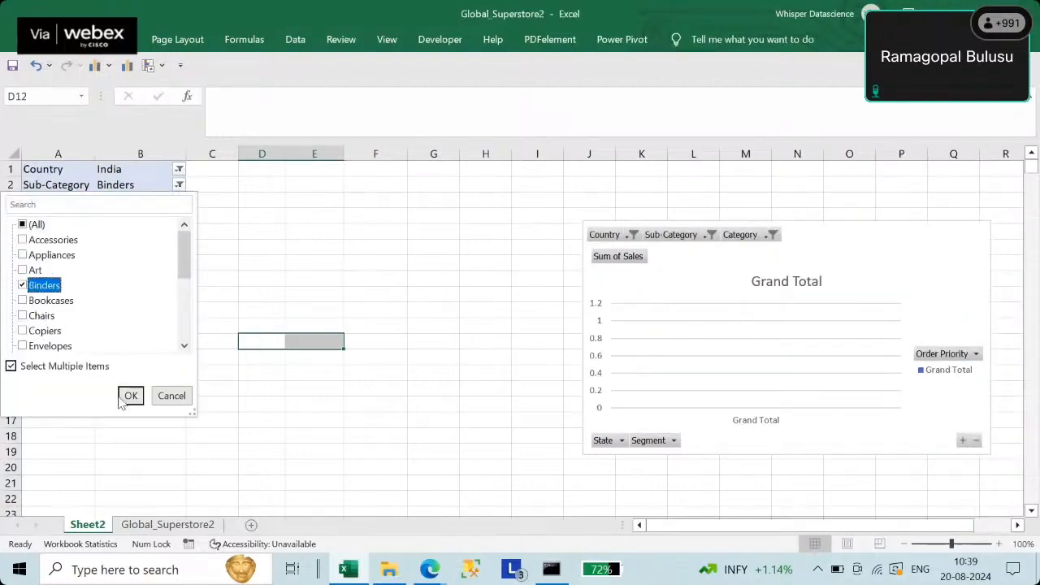
click(24, 284)
click(23, 331)
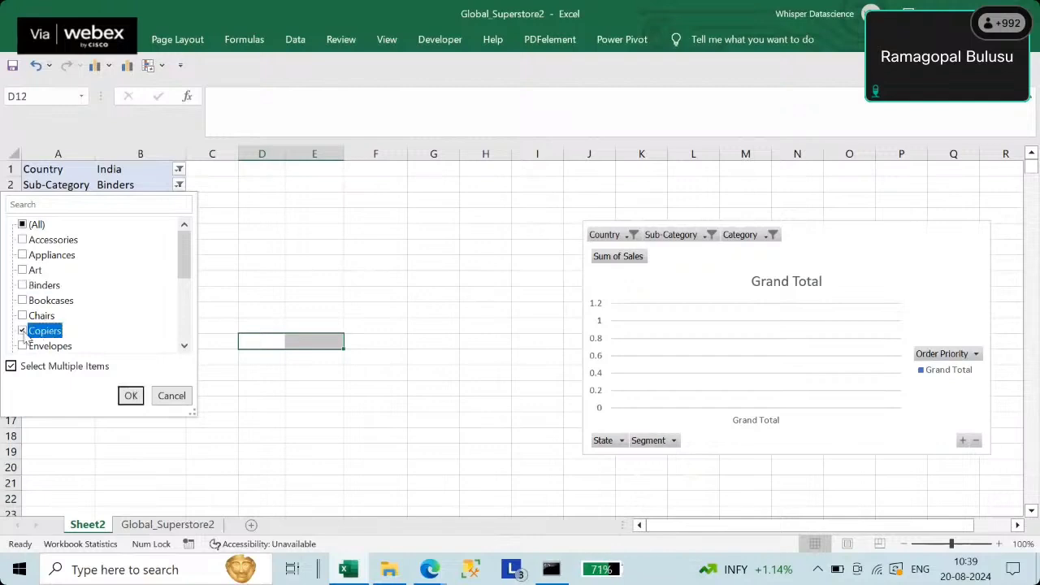
click(129, 395)
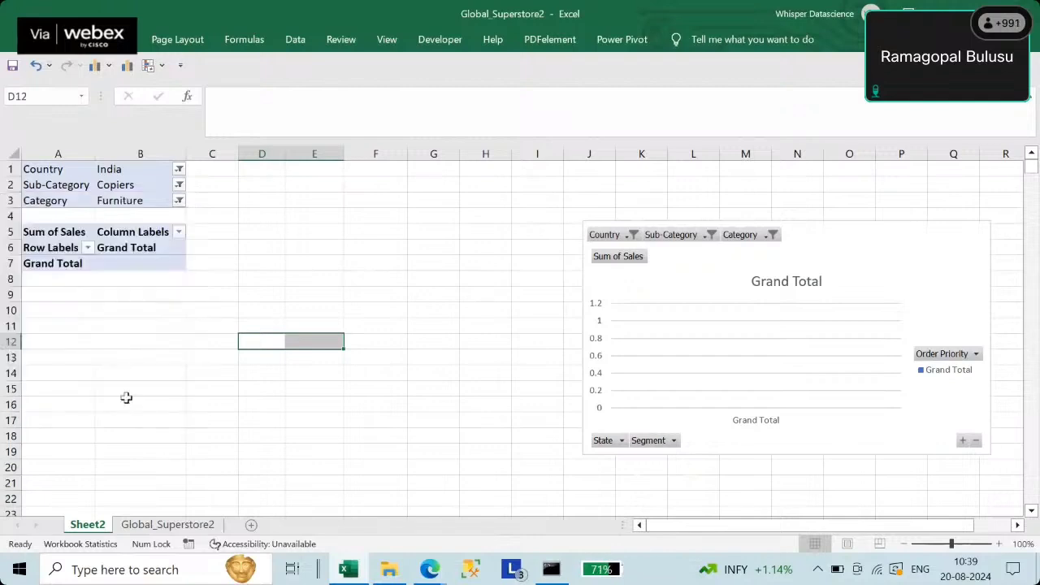
- Add Appliances, Accessories and Bookcases to the Sub-Category filter and review India's sales by state
click(179, 184)
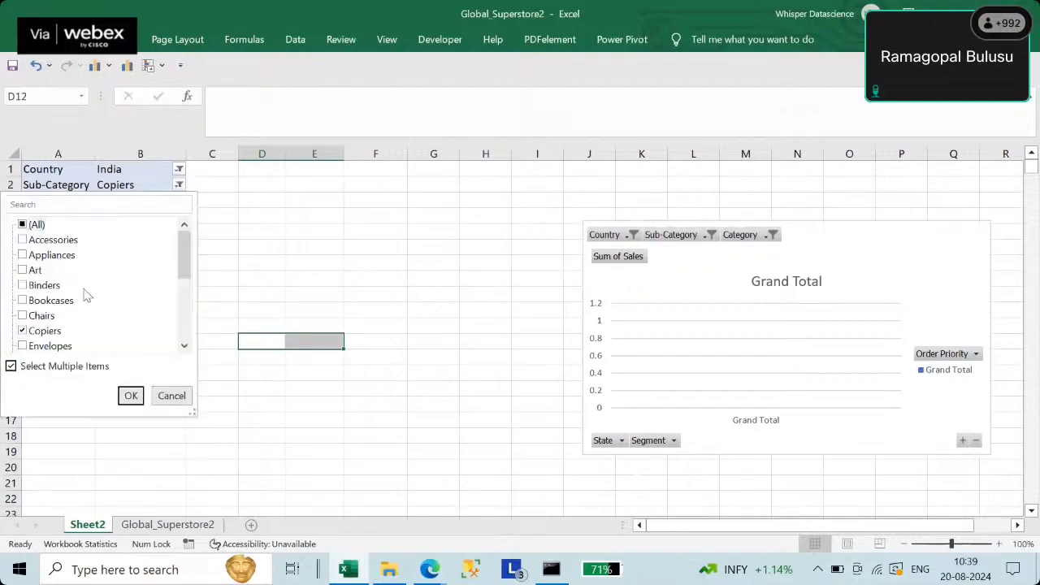
click(38, 256)
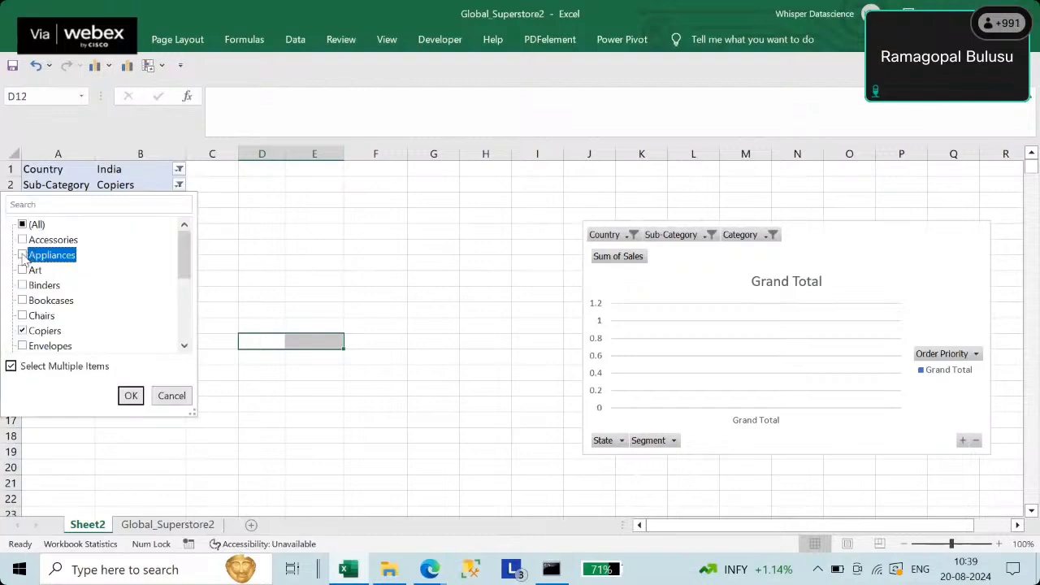
click(22, 255)
click(23, 239)
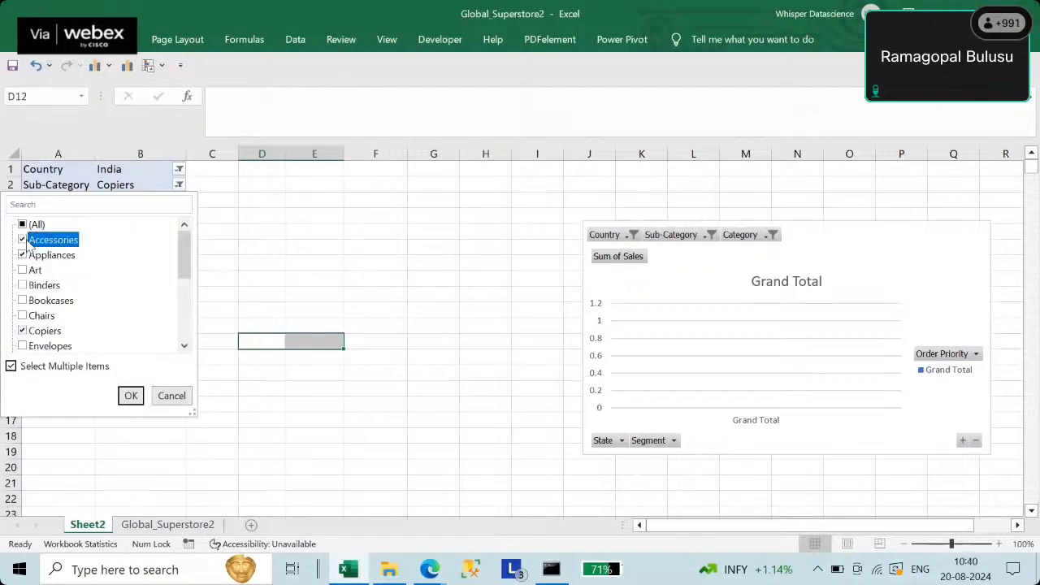
click(24, 301)
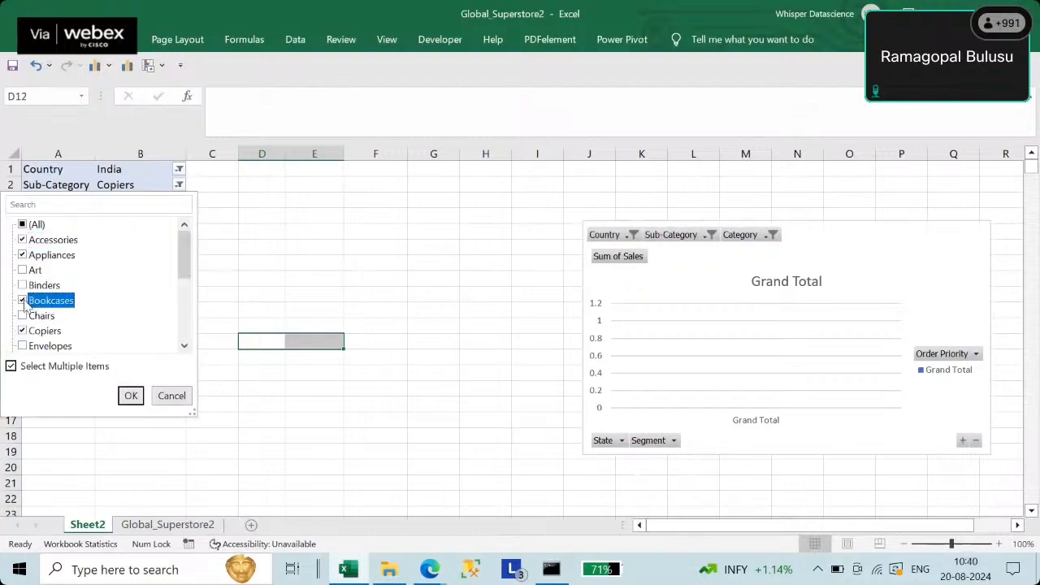
click(131, 396)
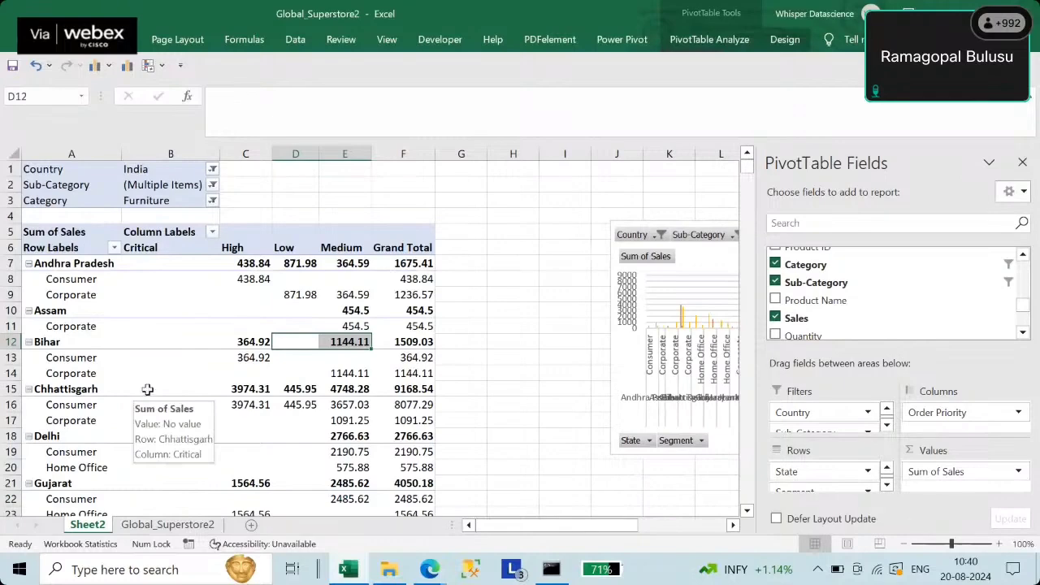
scroll(163, 376, down, 4)
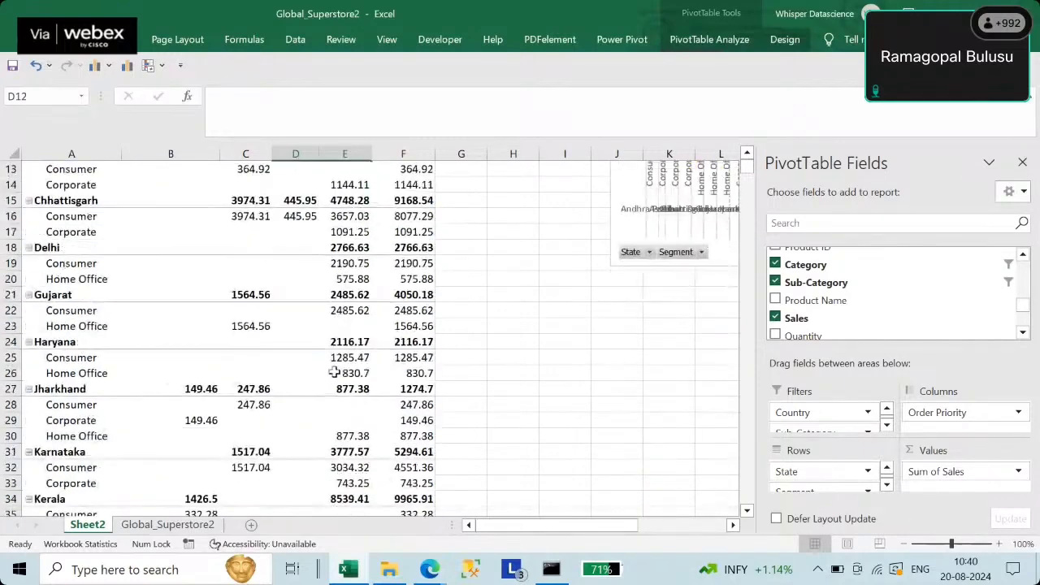
scroll(334, 373, down, 14)
scroll(336, 374, up, 18)
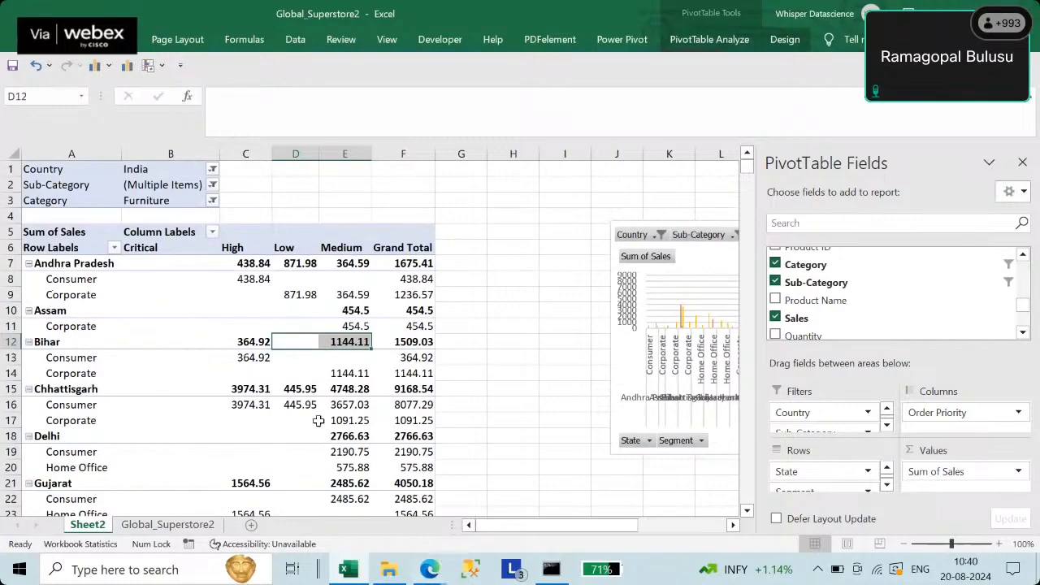
click(429, 571)
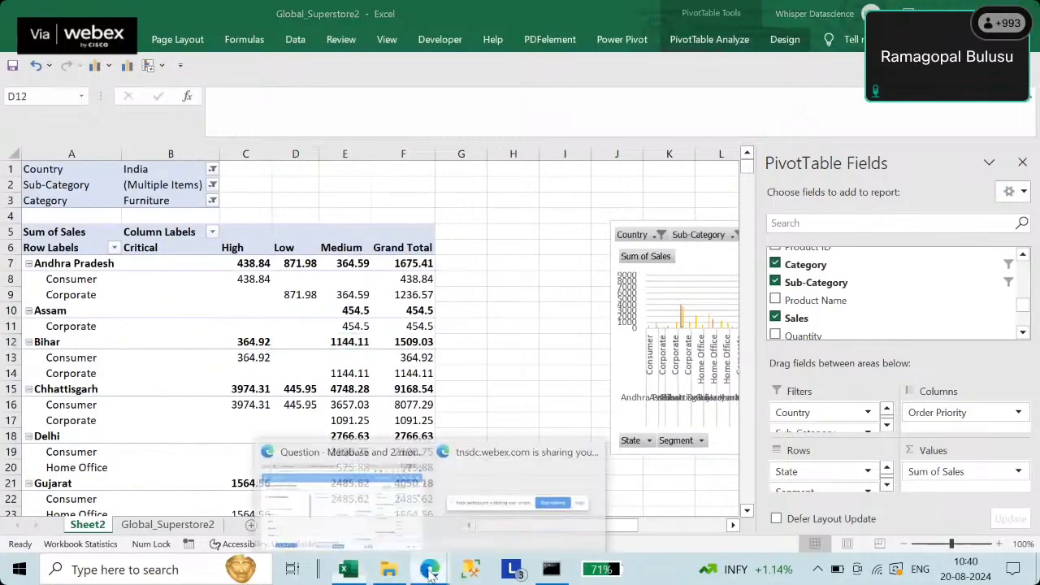
- Save the pivot question as 'pivot chart - Global Store Data' in the NM Data Analytics collection
click(349, 492)
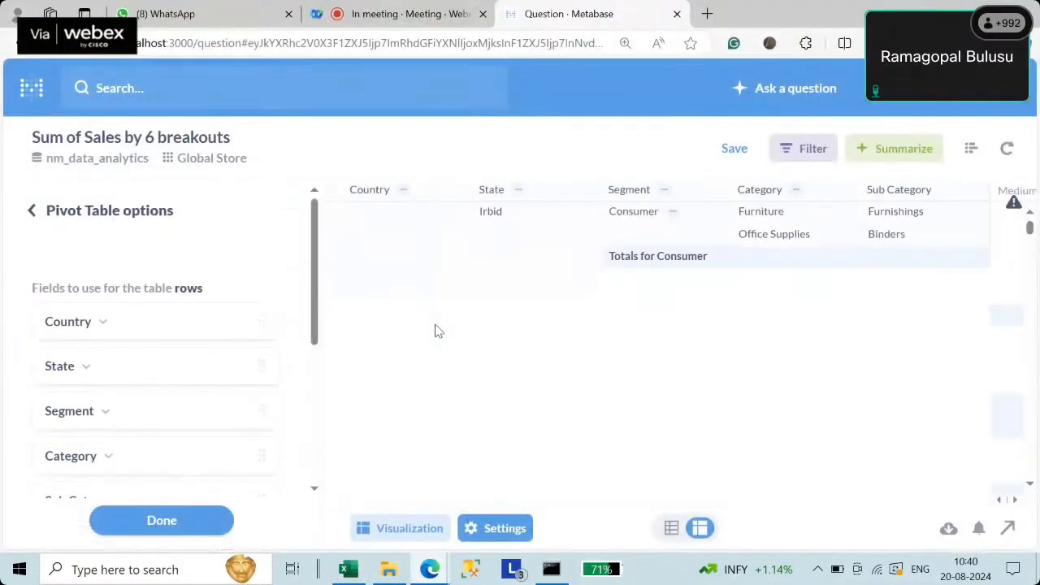
scroll(442, 333, down, 5)
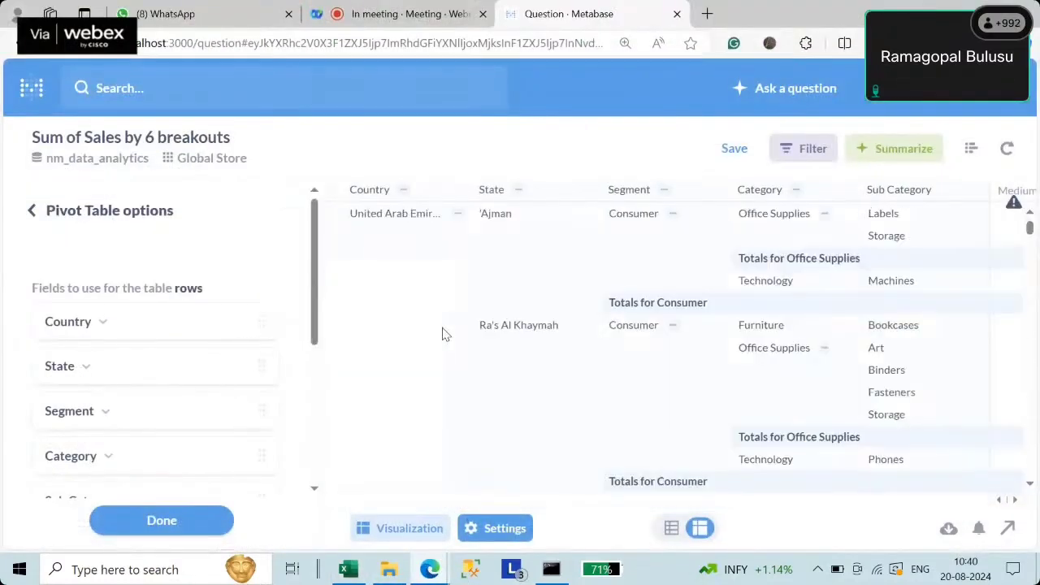
click(734, 151)
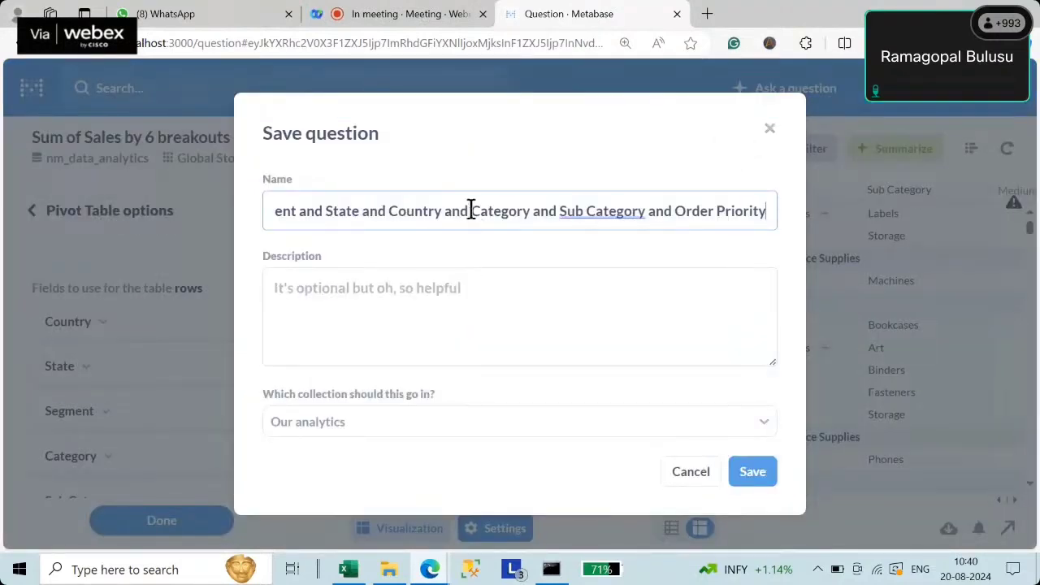
drag(472, 211, 815, 216)
key(BackSpace)
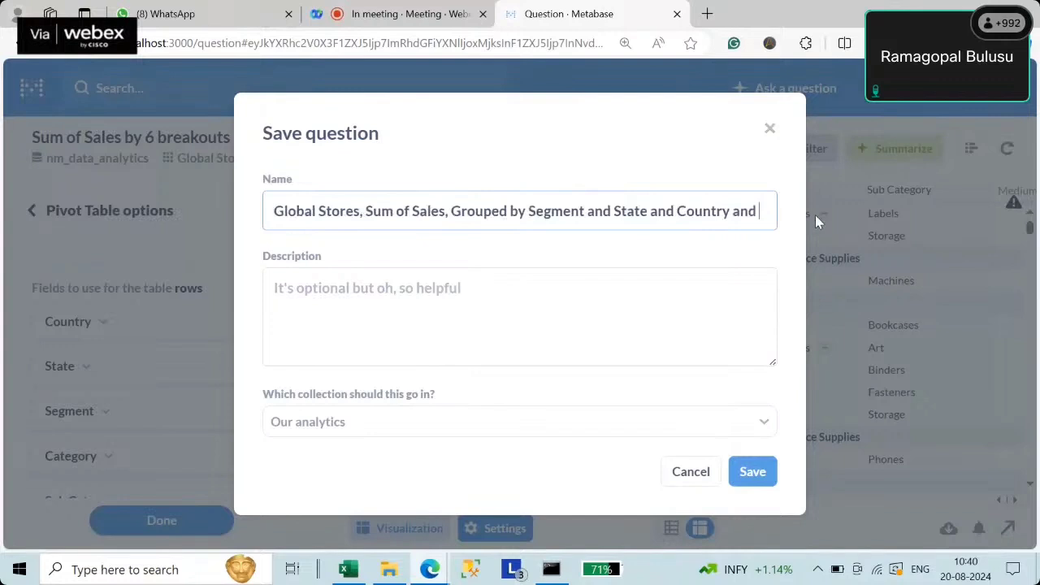
key(BackSpace)
key(BackSpace)
key(BackSpace)
key(BackSpace)
key(BackSpace)
key(BackSpace)
key(BackSpace)
key(BackSpace)
key(BackSpace)
key(BackSpace)
key(BackSpace)
key(BackSpace)
key(BackSpace)
key(BackSpace)
key(BackSpace)
key(BackSpace)
key(BackSpace)
key(BackSpace)
key(BackSpace)
key(BackSpace)
key(BackSpace)
key(BackSpace)
key(BackSpace)
key(BackSpace)
key(BackSpace)
key(BackSpace)
key(BackSpace)
key(BackSpace)
key(BackSpace)
key(BackSpace)
key(BackSpace)
key(BackSpace)
key(BackSpace)
key(BackSpace)
key(BackSpace)
key(BackSpace)
key(BackSpace)
key(BackSpace)
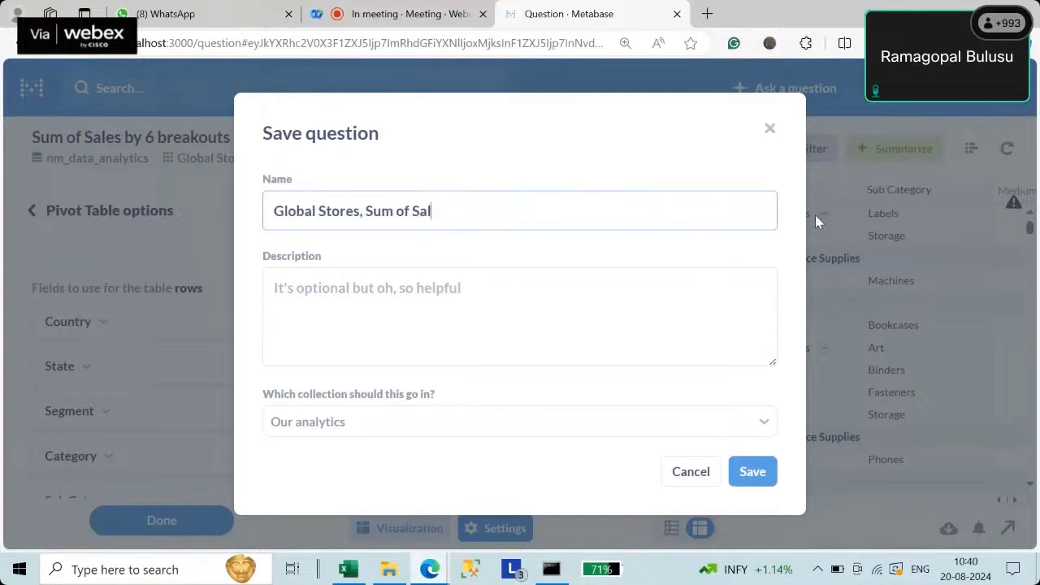
key(BackSpace)
key(BackSpace)
key(BackSpace)
key(BackSpace)
key(BackSpace)
key(BackSpace)
key(BackSpace)
key(BackSpace)
key(BackSpace)
key(BackSpace)
key(BackSpace)
key(BackSpace)
key(BackSpace)
key(BackSpace)
key(BackSpace)
key(BackSpace)
key(BackSpace)
key(BackSpace)
key(BackSpace)
key(BackSpace)
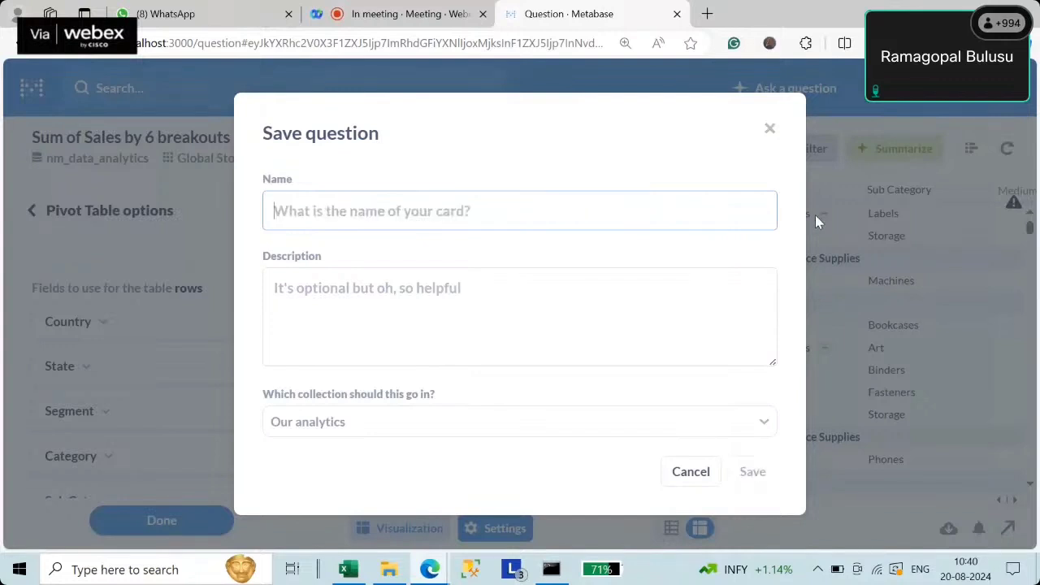
text(pivot chart -)
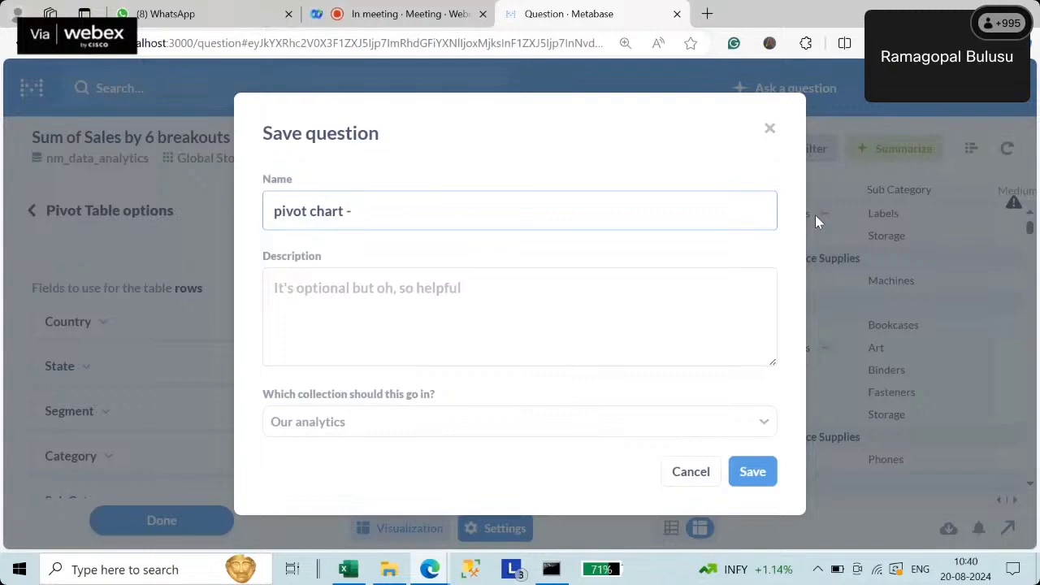
text(Global Store Data)
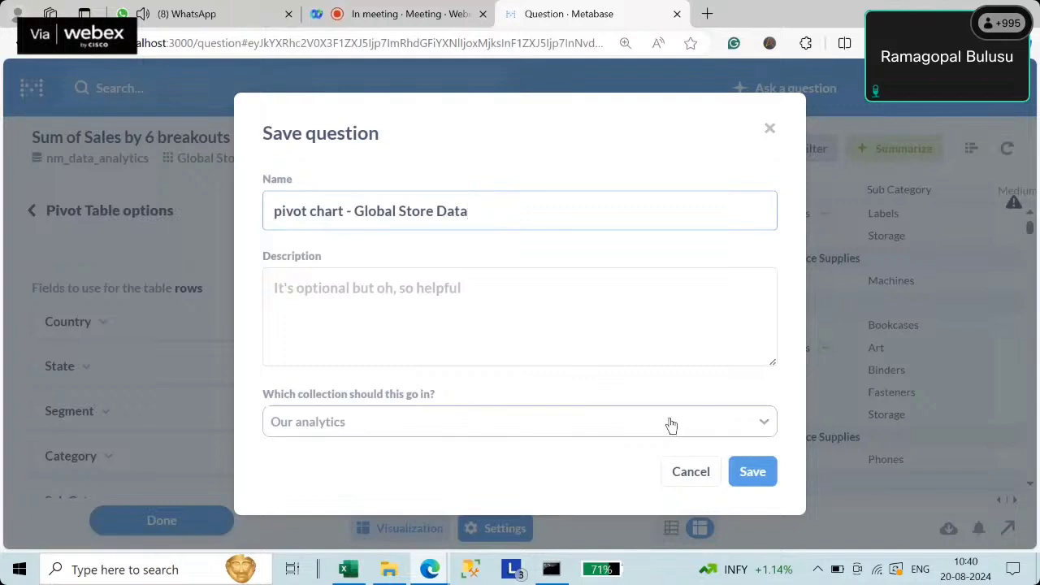
click(490, 431)
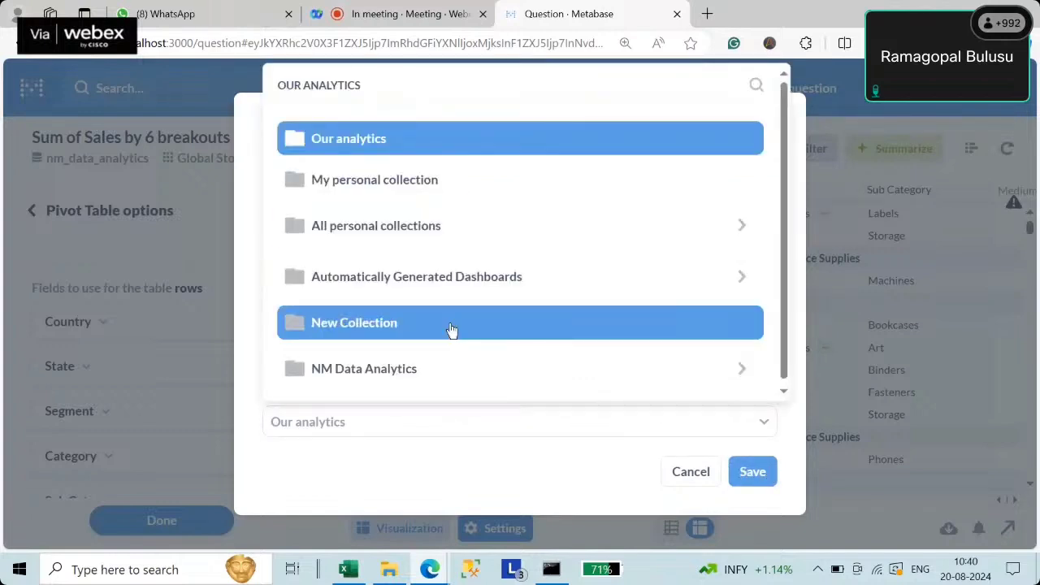
click(373, 370)
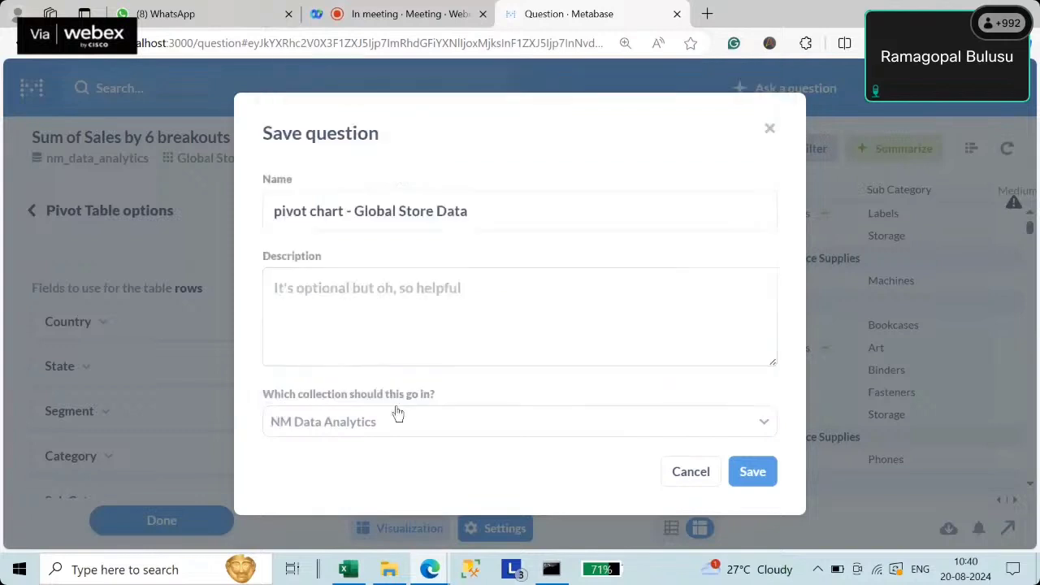
click(752, 472)
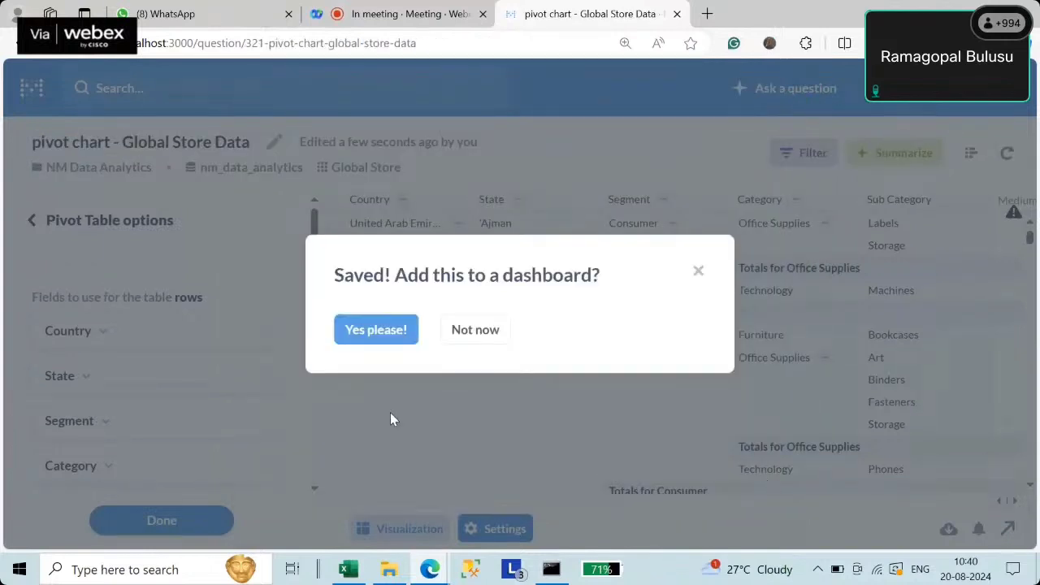
- Skip the dashboard picker and create a new dashboard named 'global store' in Our analytics
click(387, 328)
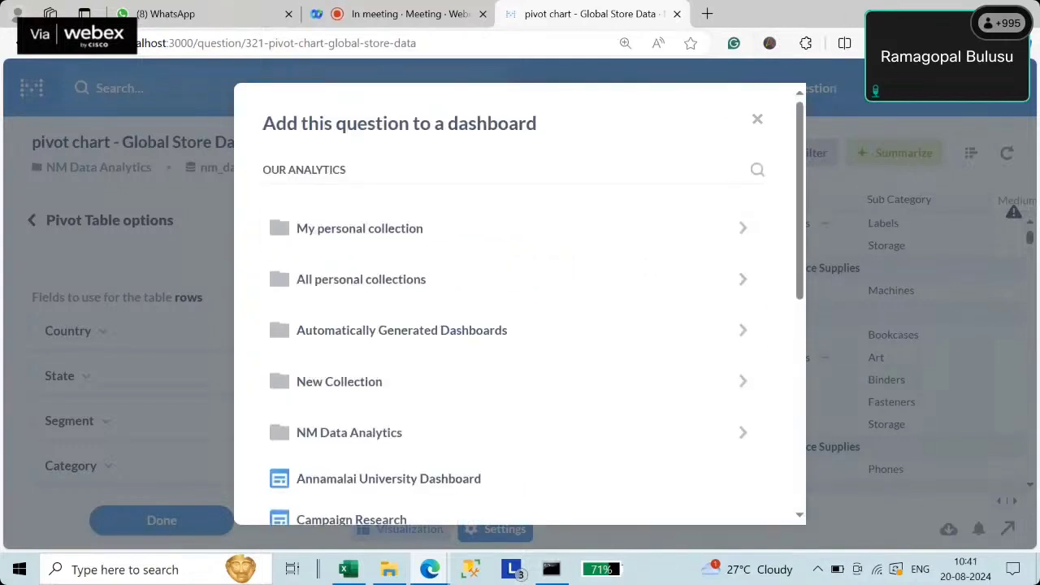
click(757, 120)
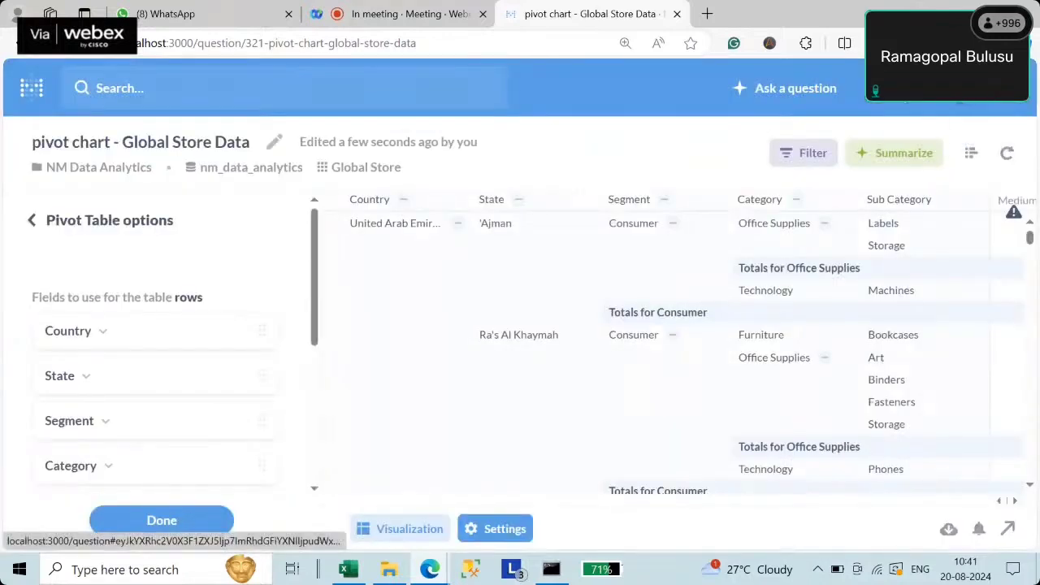
click(920, 102)
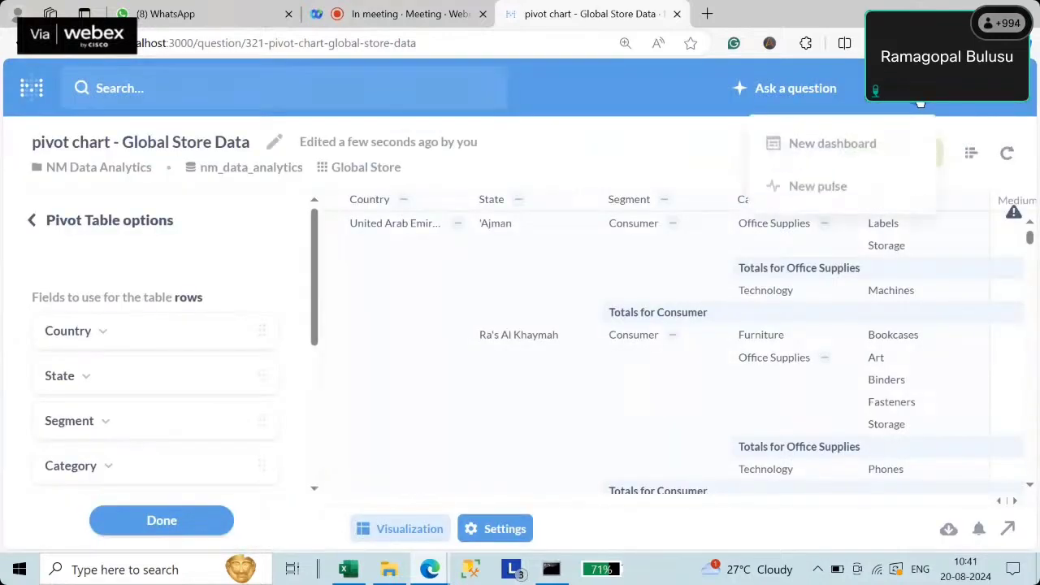
click(832, 145)
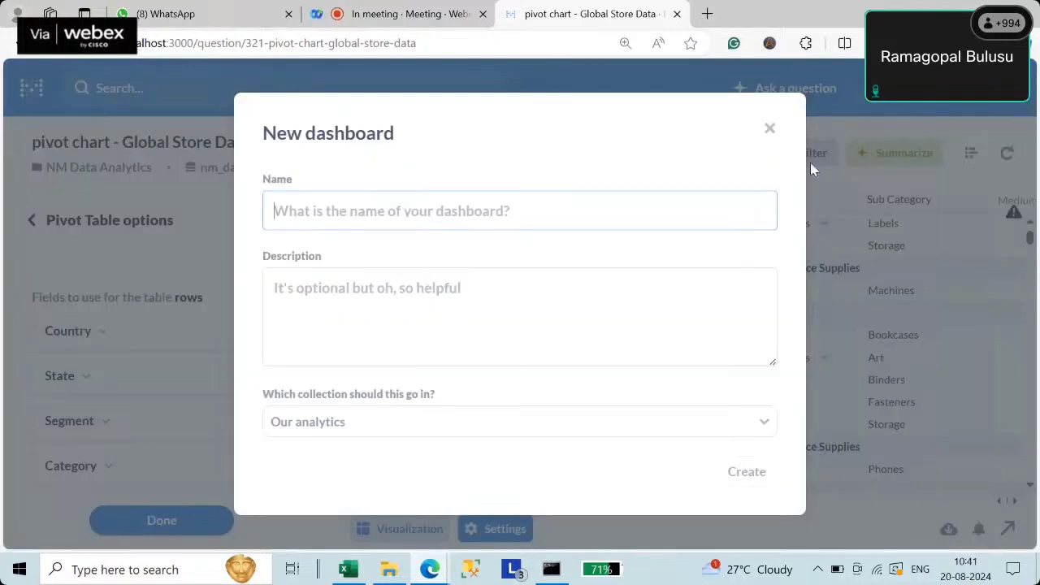
click(335, 218)
text(globa)
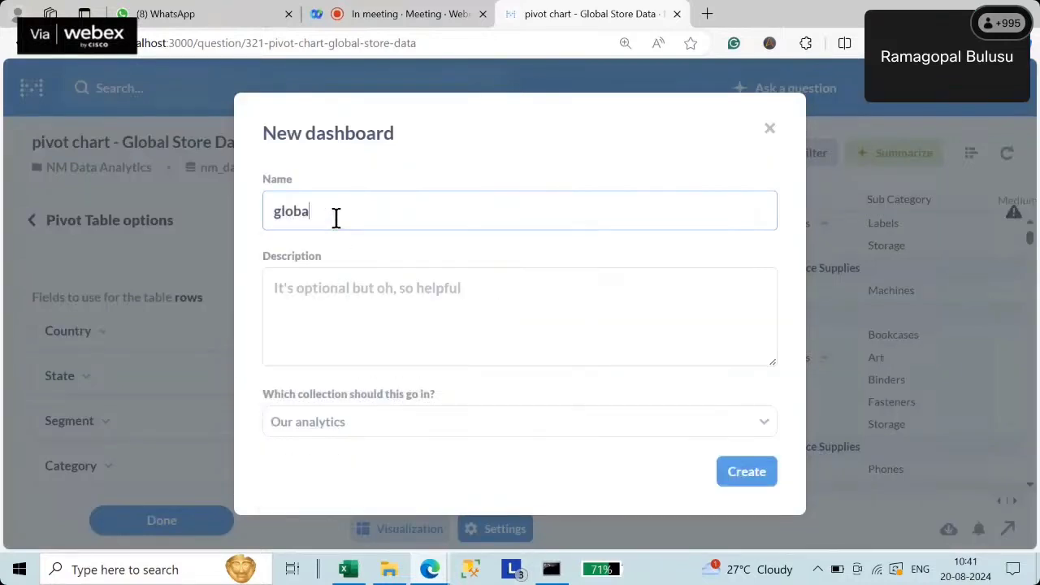
text(l store)
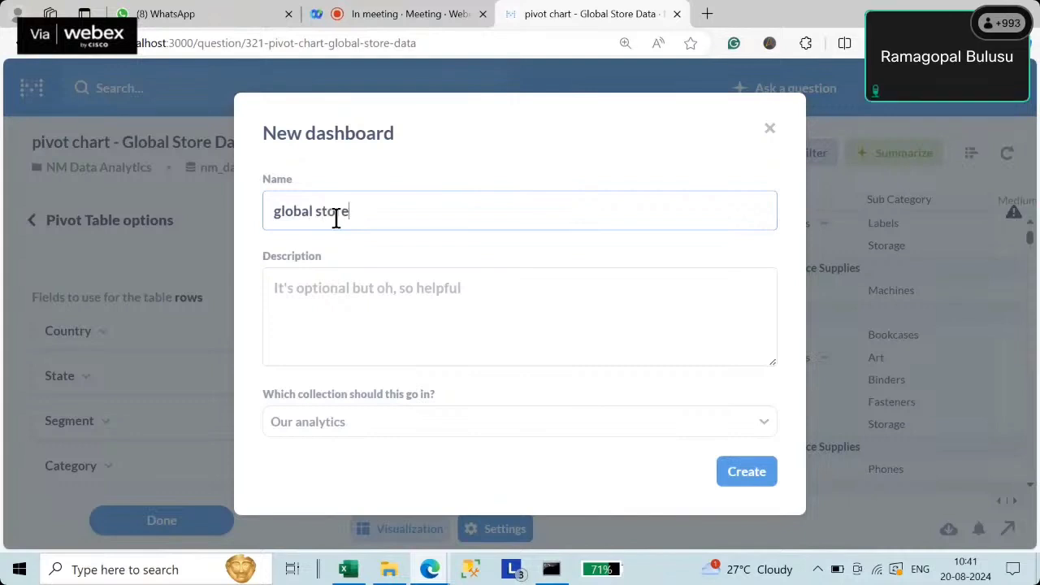
click(741, 475)
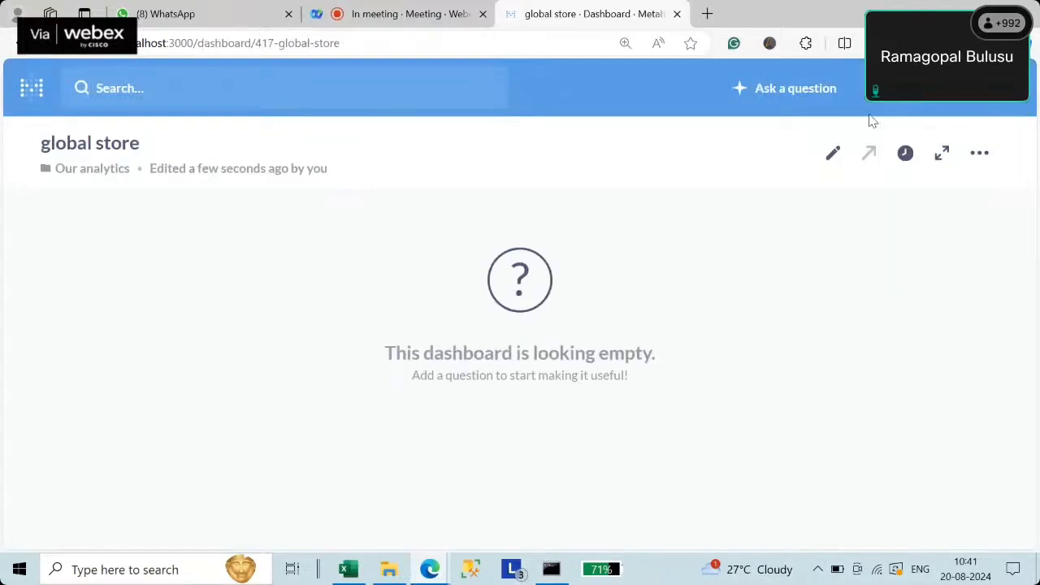
- Add the Global Stores_ Sum of Sales and country-segment-category sales cards to the dashboard
click(833, 155)
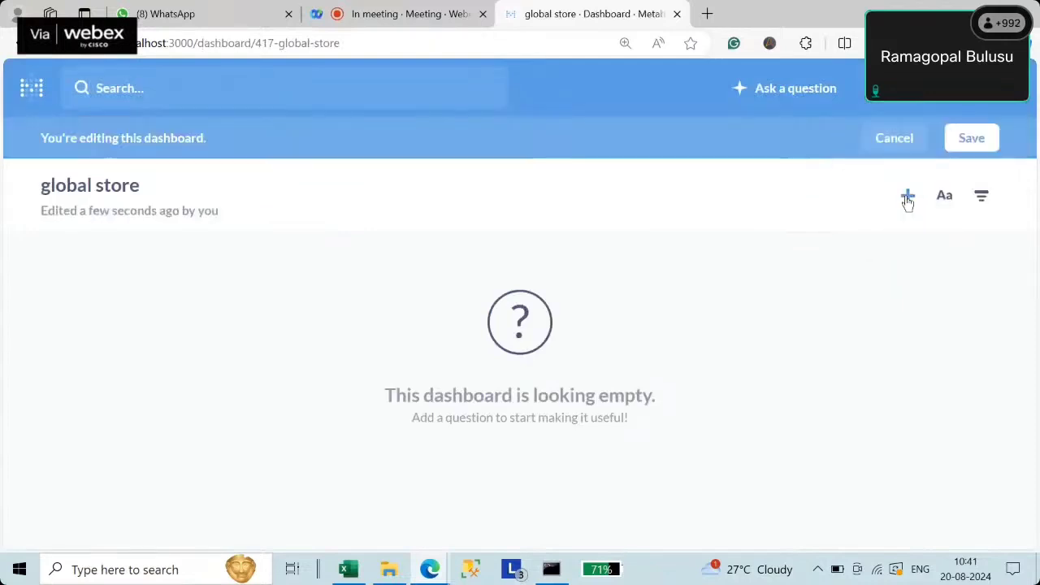
click(907, 199)
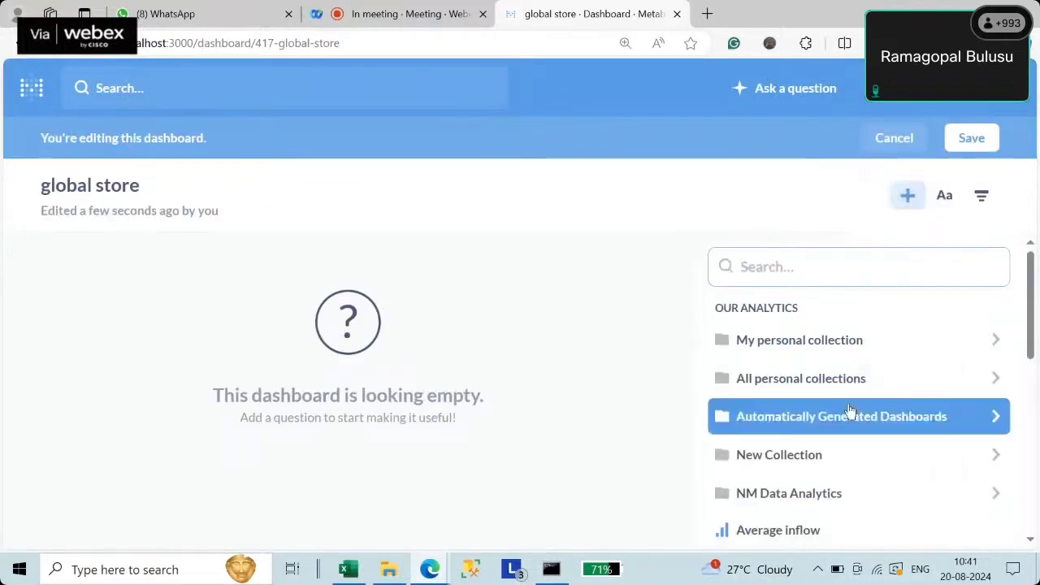
scroll(852, 413, down, 5)
click(847, 437)
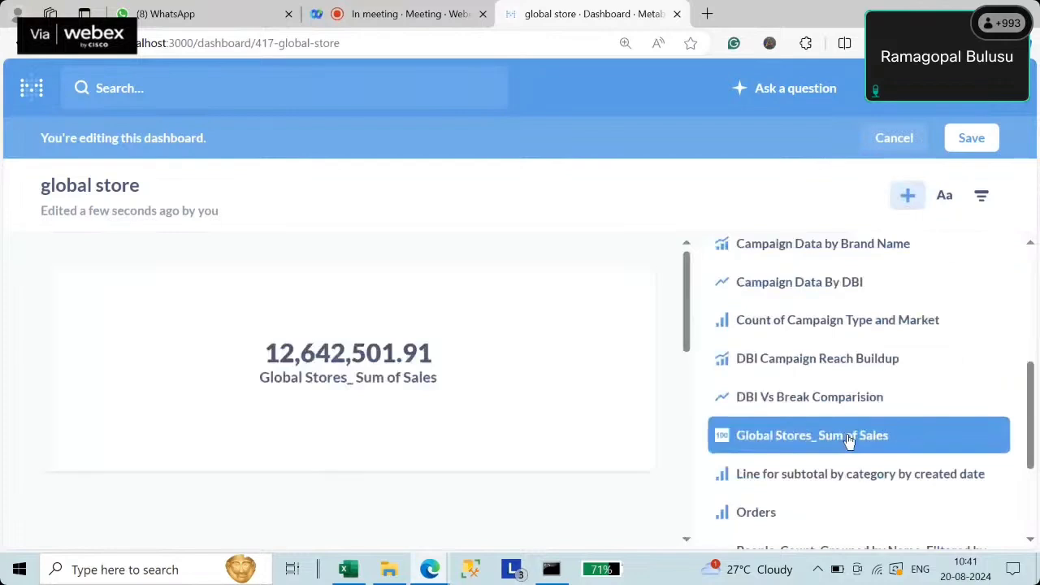
scroll(848, 437, down, 3)
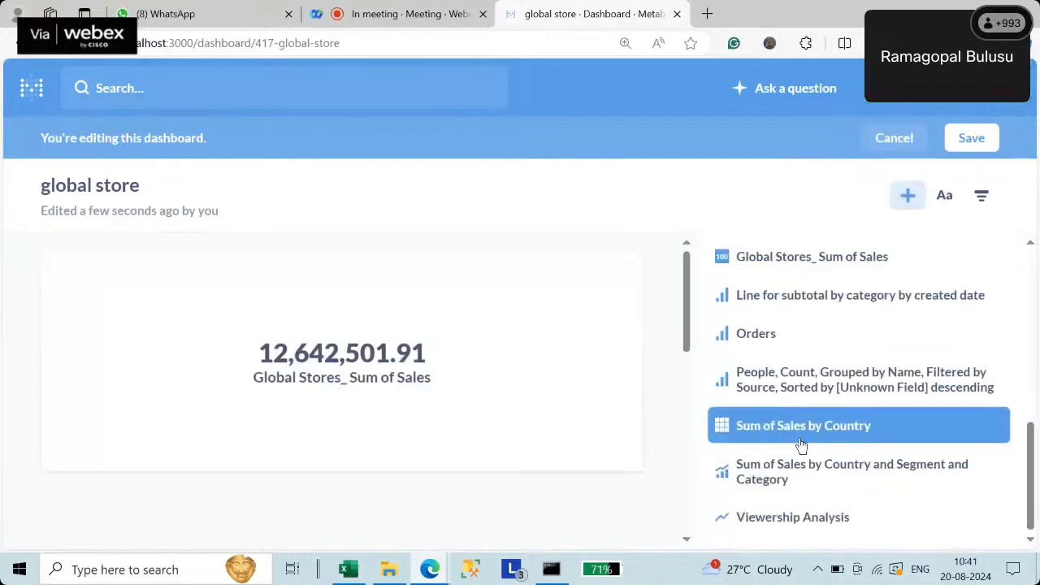
click(810, 476)
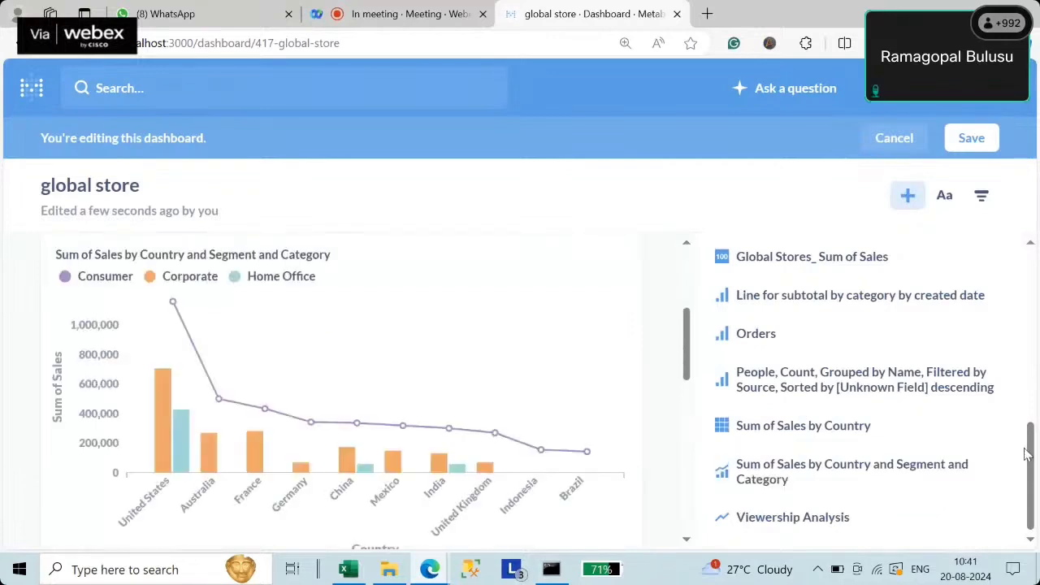
- Resize the segment-category chart and add the Sum of Sales by Country card
drag(1033, 469, 1035, 358)
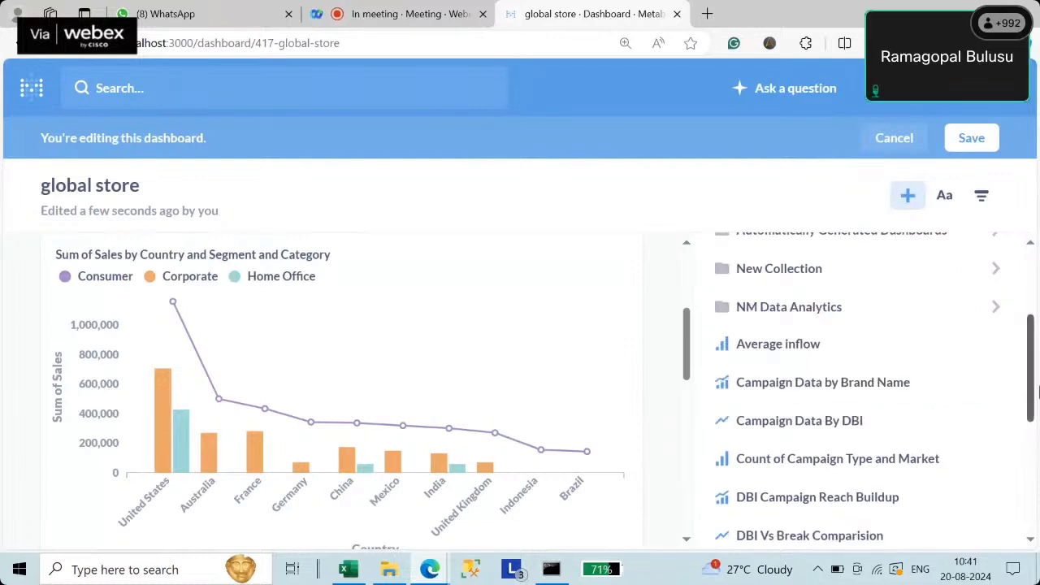
drag(1030, 374, 1037, 432)
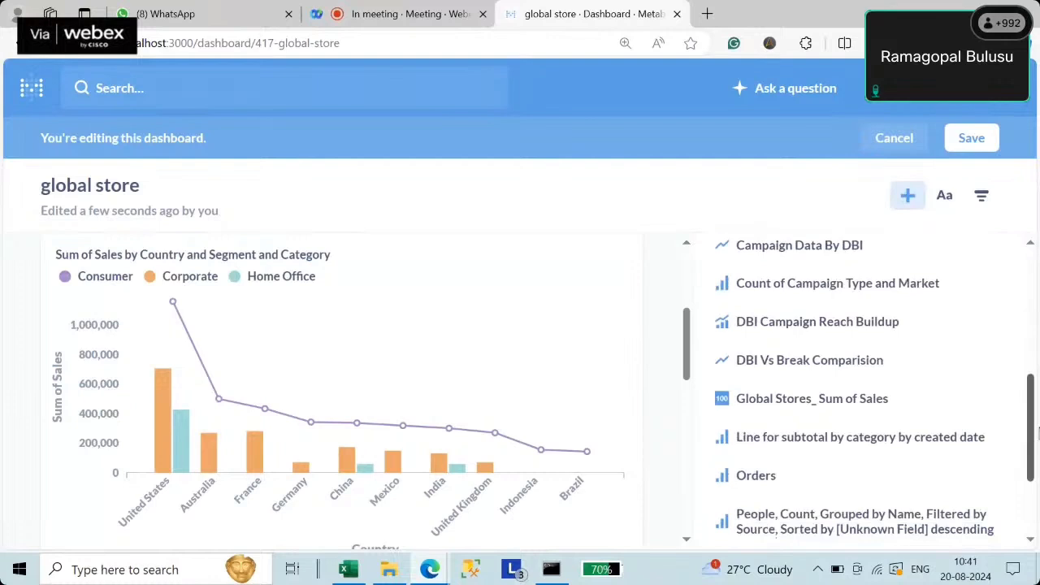
drag(1038, 432, 1037, 480)
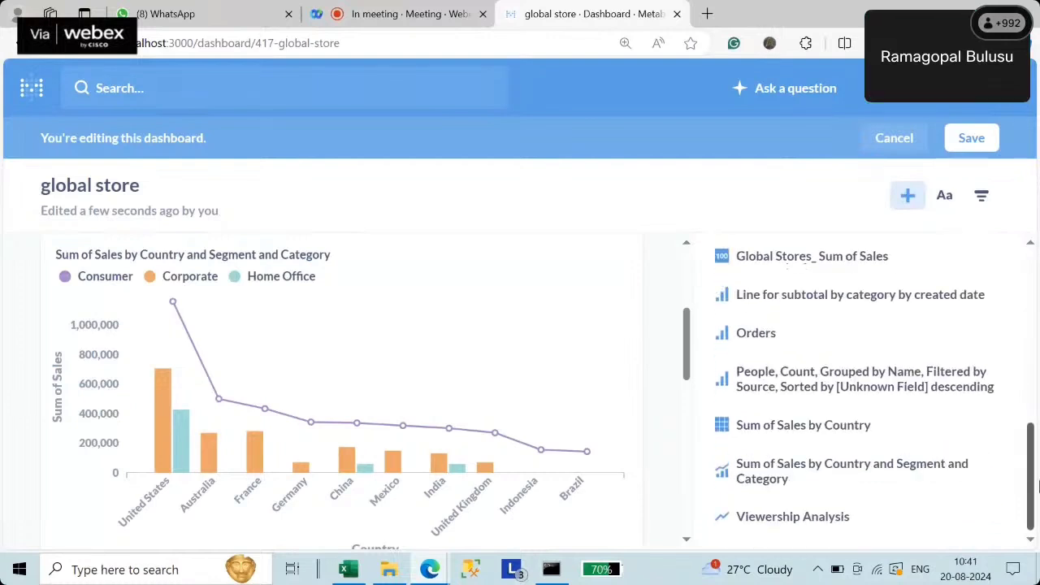
click(782, 427)
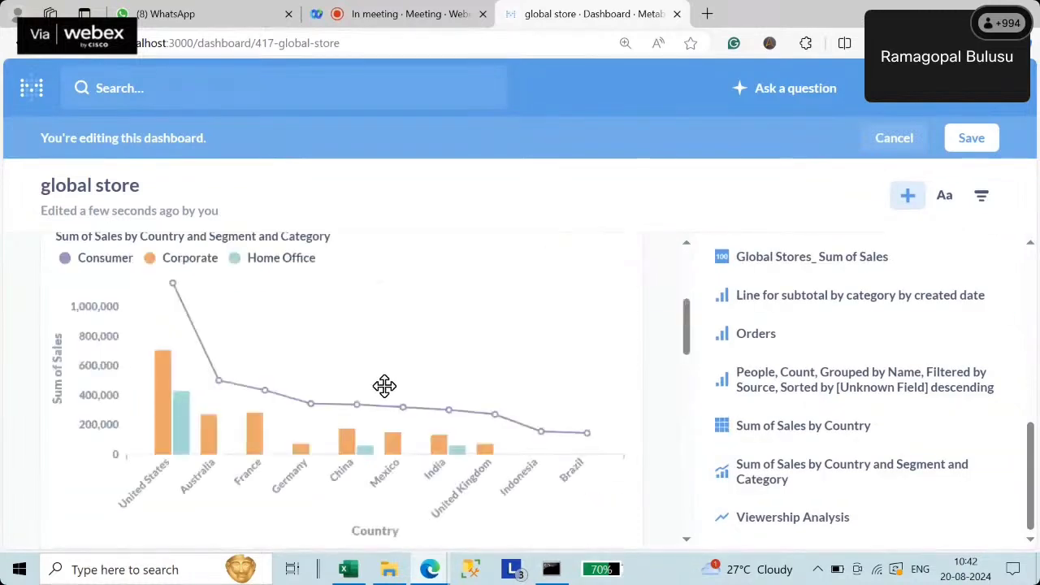
scroll(324, 420, up, 13)
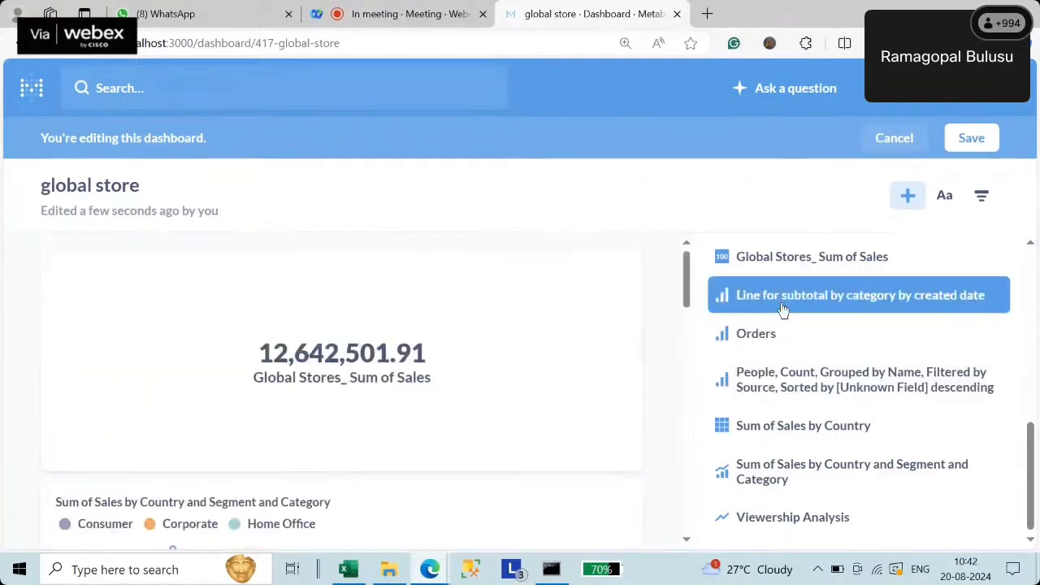
scroll(861, 357, up, 10)
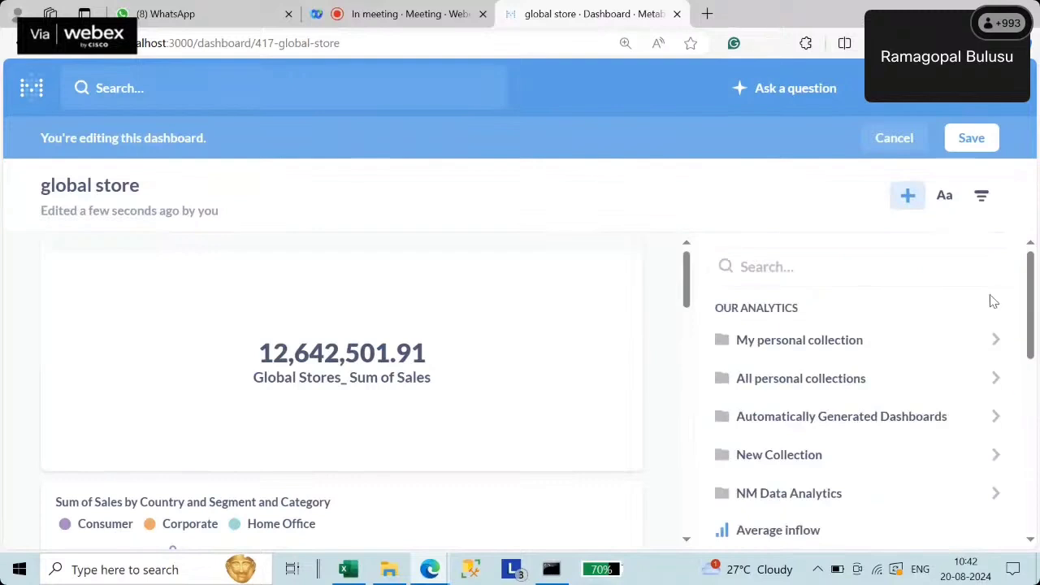
- Duplicate the browser tab and open the NM Data Analytics collection in the copy
right_click(598, 18)
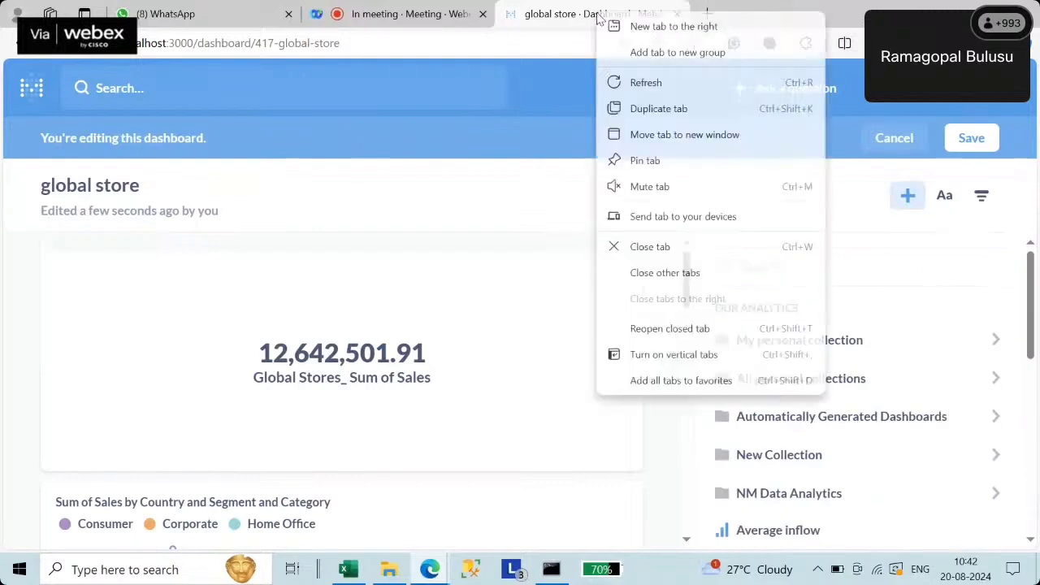
click(679, 118)
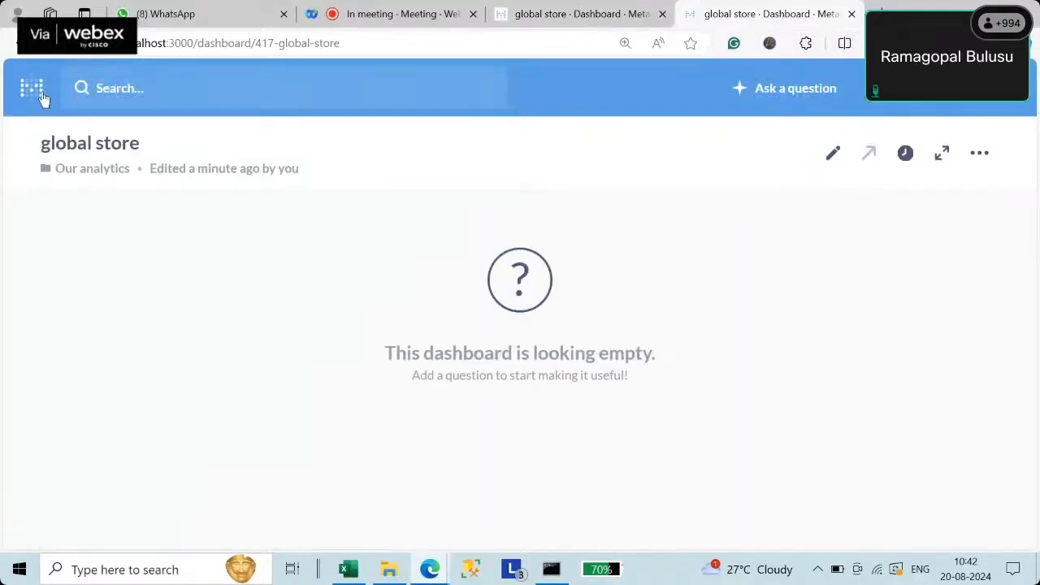
click(40, 93)
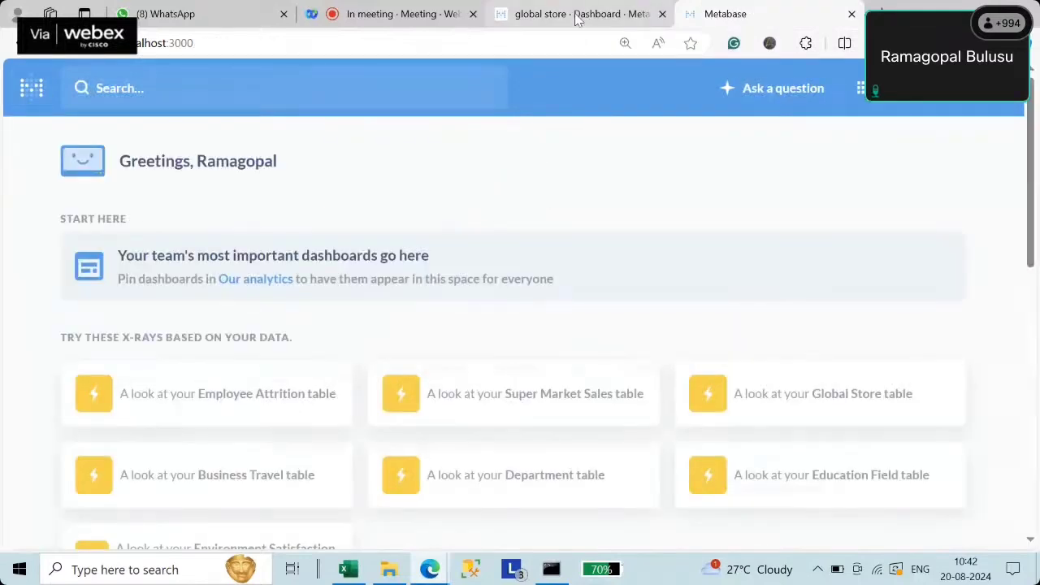
click(577, 16)
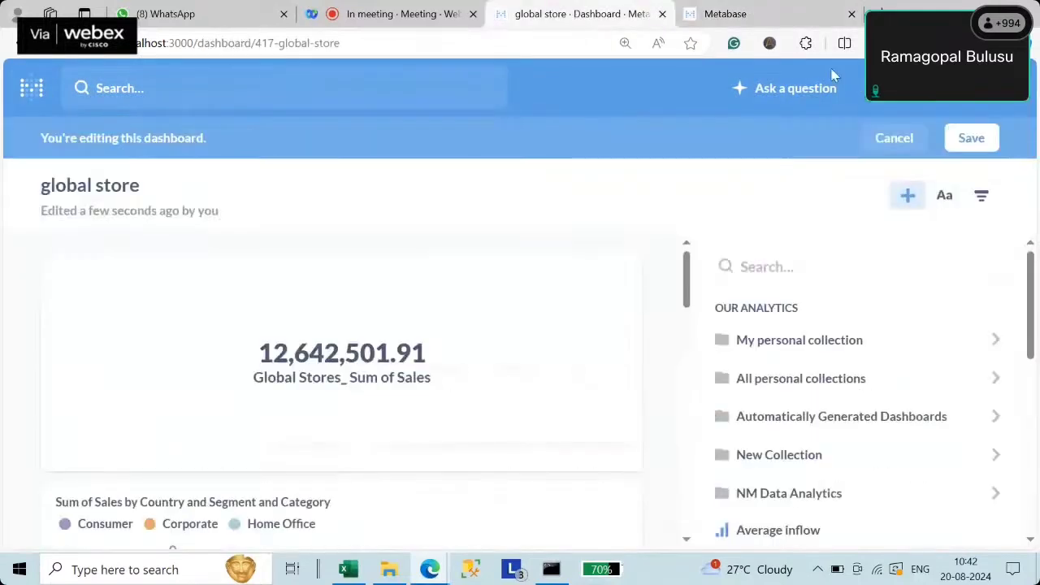
click(768, 19)
scroll(580, 420, down, 3)
click(629, 390)
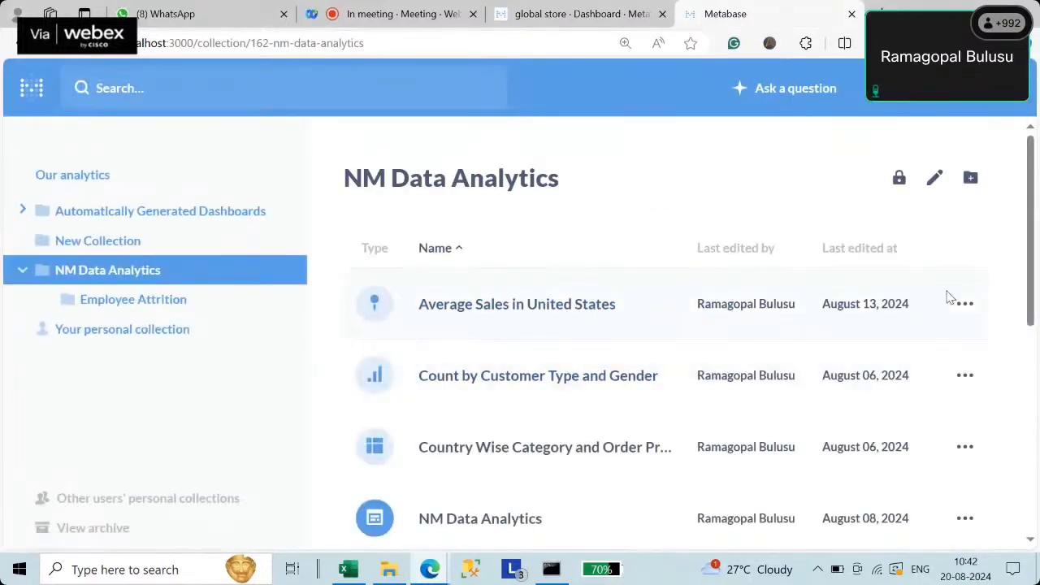
- Sort the collection by Last edited at, newest first, then return to the dashboard tab
click(861, 252)
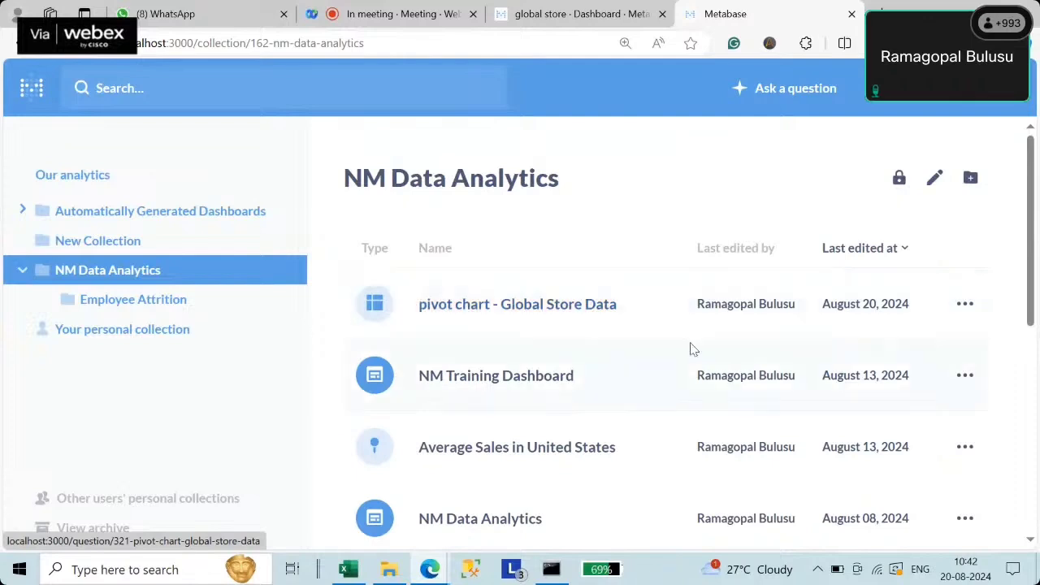
click(851, 257)
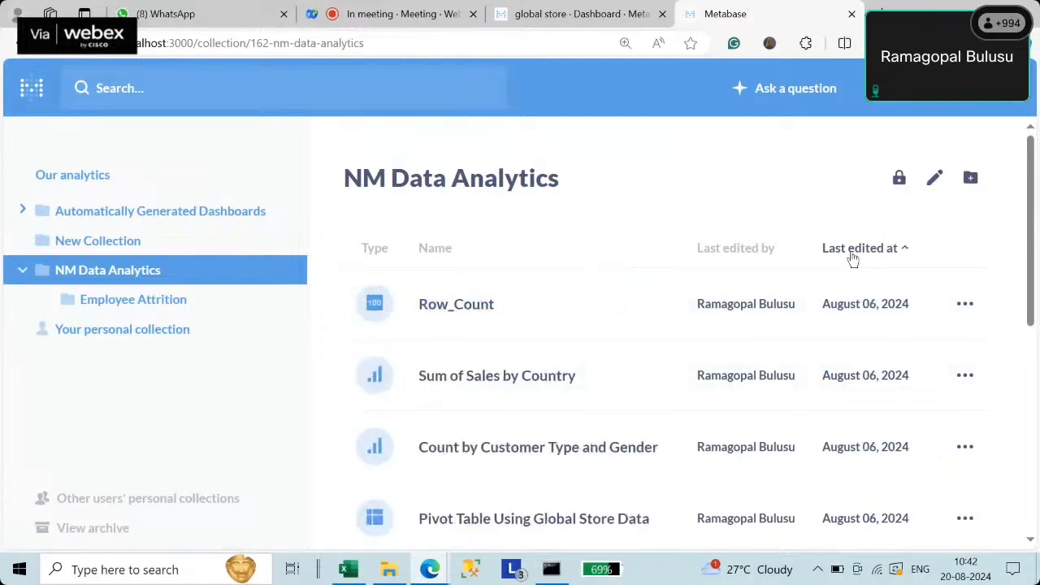
click(851, 257)
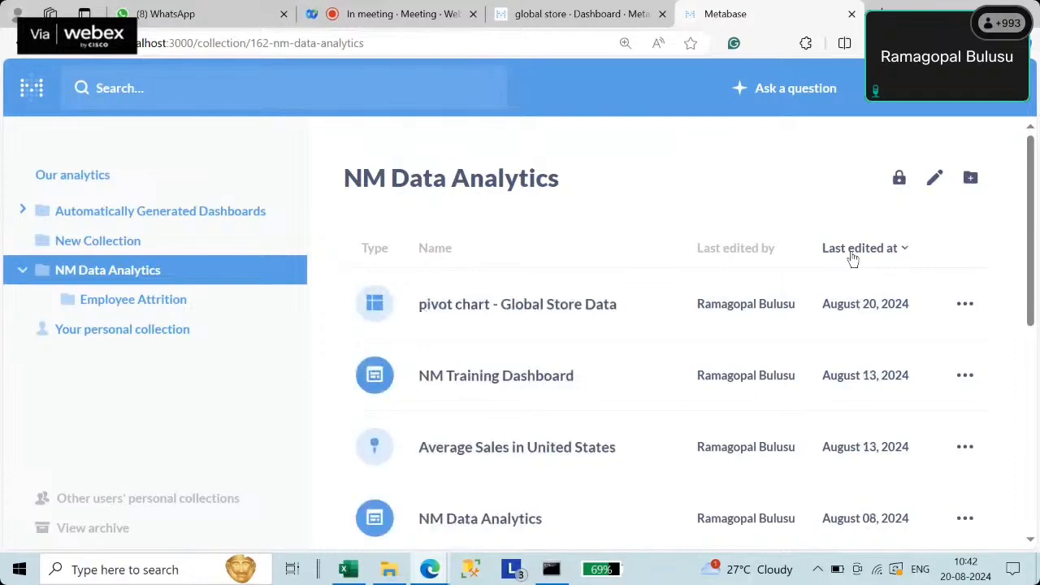
click(851, 256)
click(851, 256)
click(851, 256)
click(851, 256)
scroll(748, 353, down, 10)
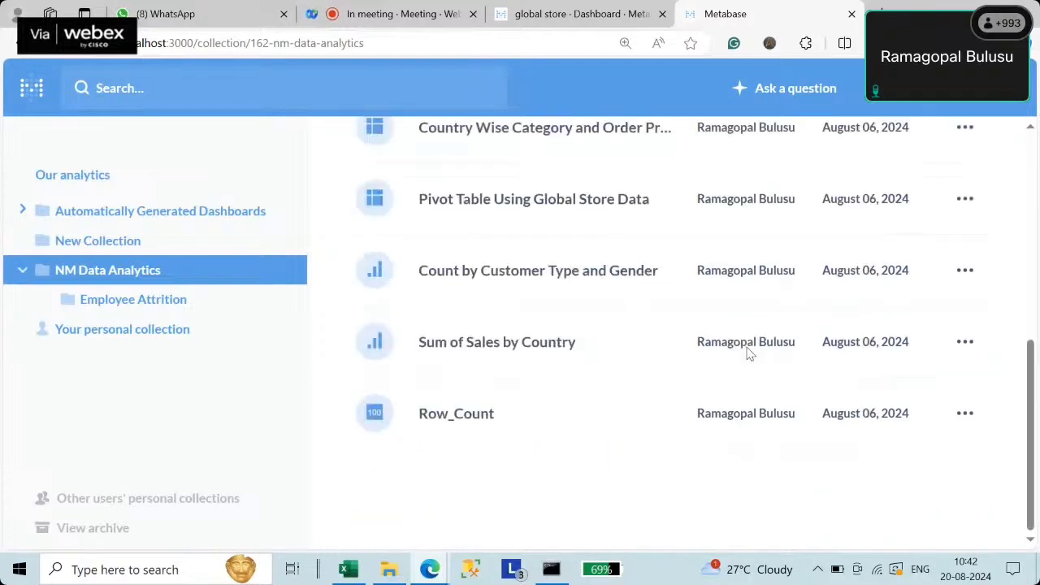
scroll(747, 352, up, 10)
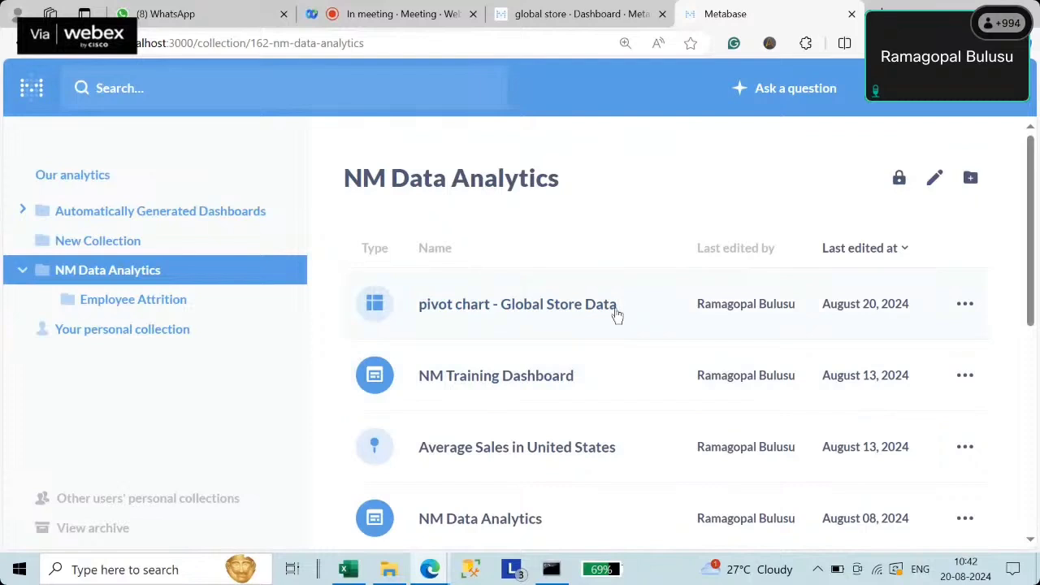
click(581, 14)
scroll(850, 399, down, 5)
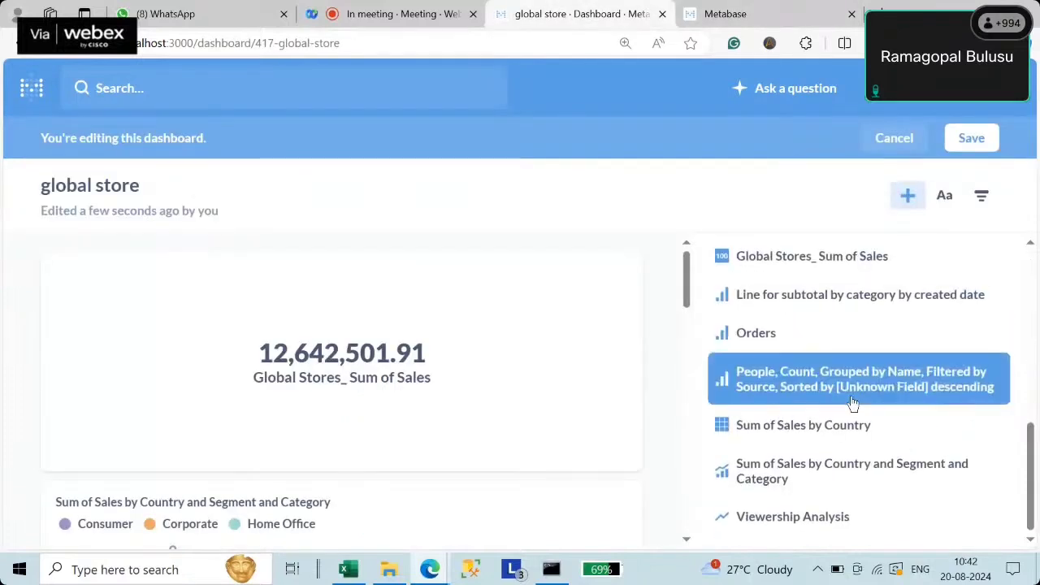
- Add the Pivot Table Using Global Store Data card via a 'pivot' search and save the dashboard
scroll(852, 403, up, 10)
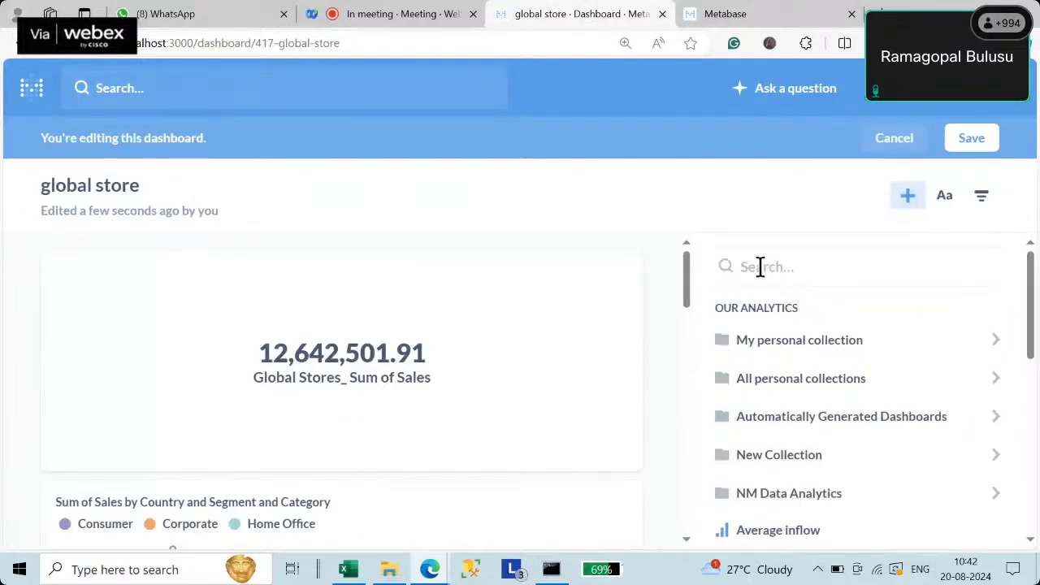
click(761, 267)
text(pi)
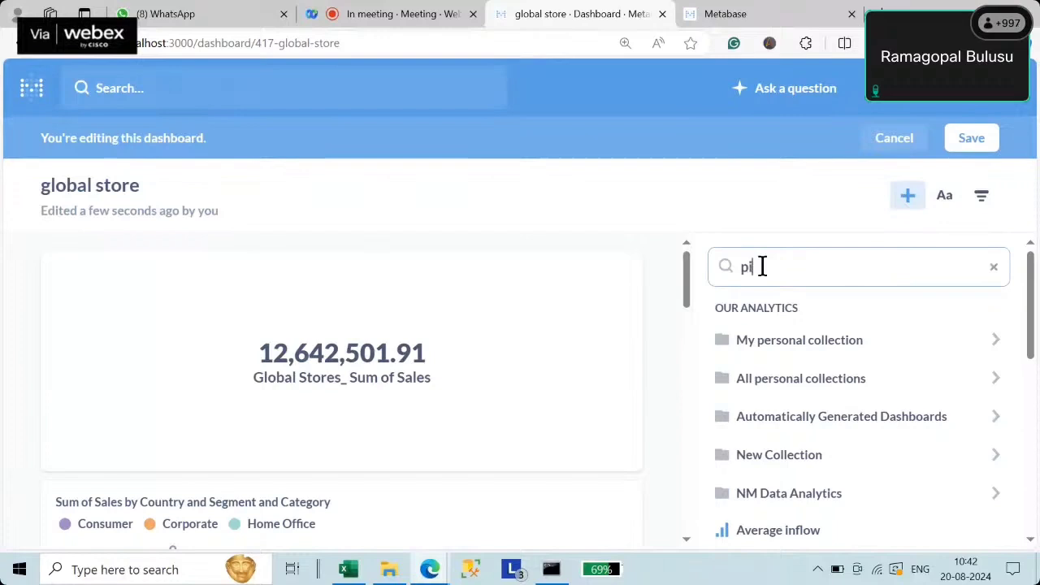
text(vot)
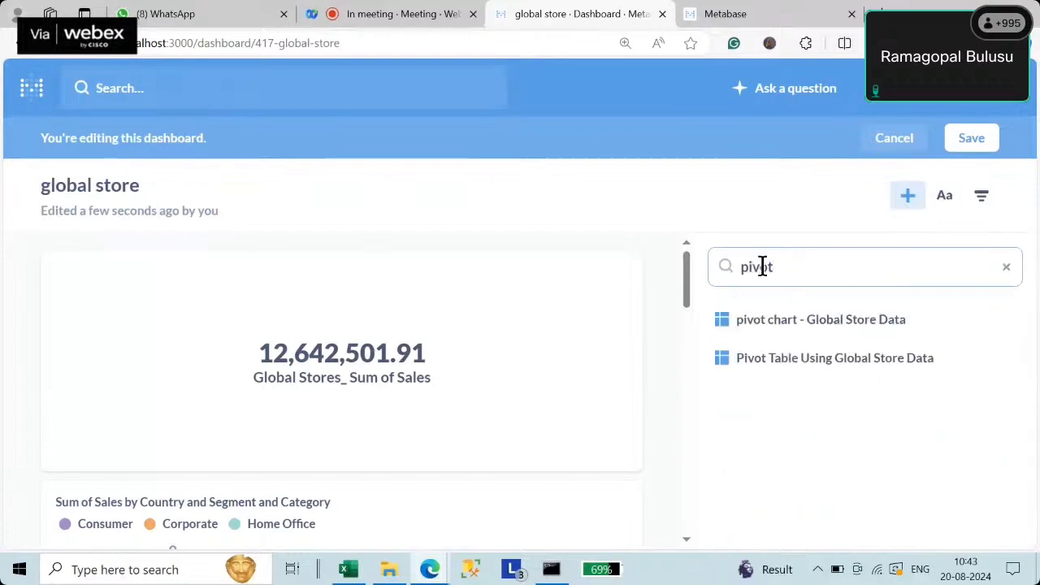
click(824, 366)
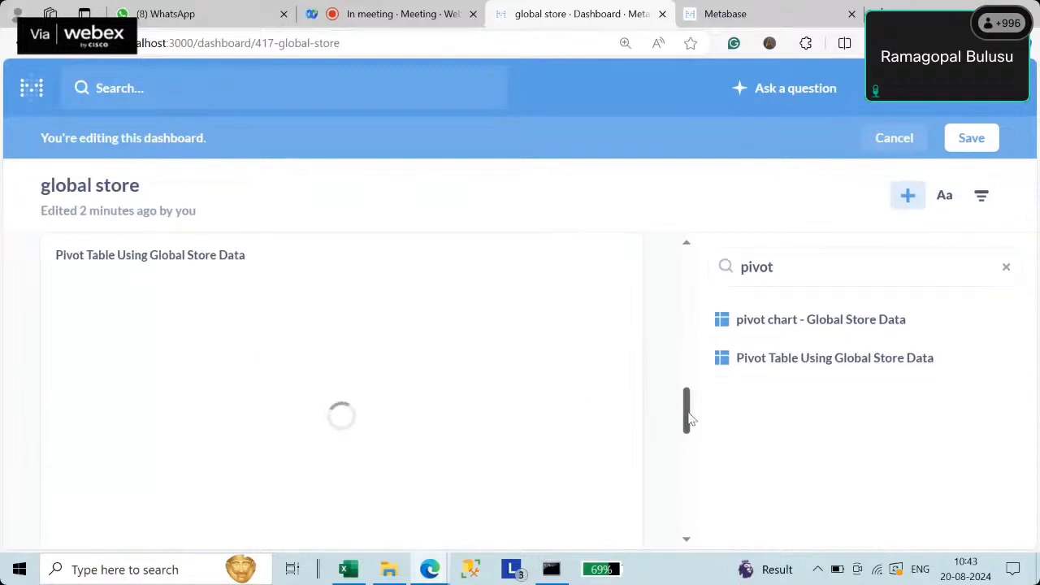
drag(685, 413, 676, 252)
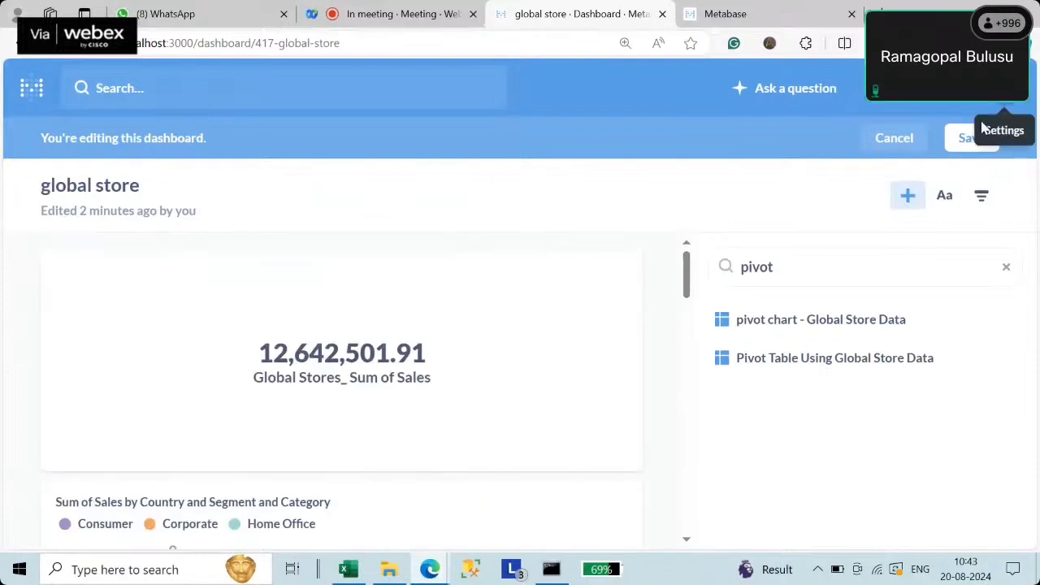
click(966, 143)
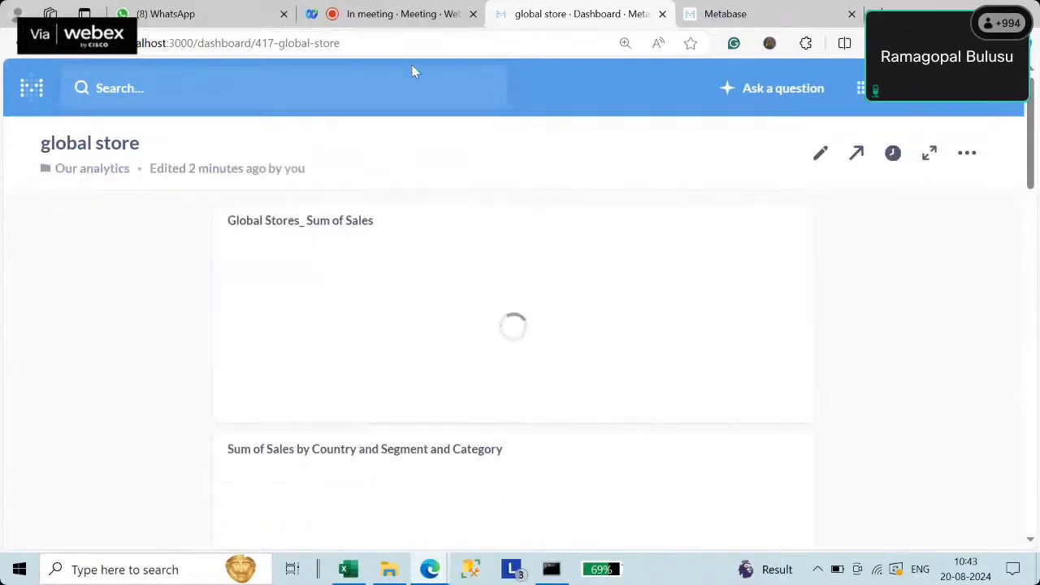
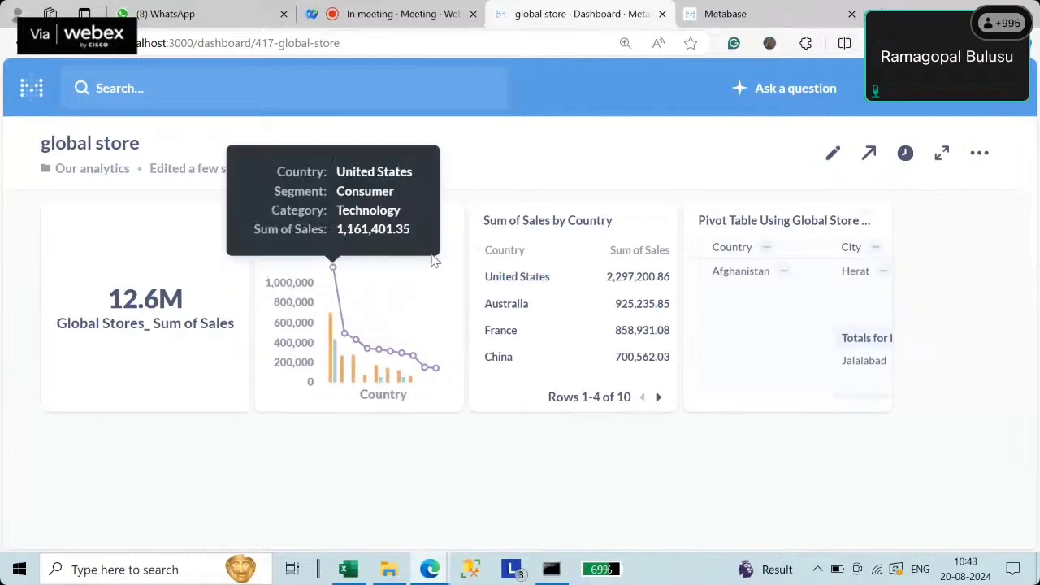
- Move the country-segment-category chart below the sales total card and enlarge it
drag(370, 220, 406, 398)
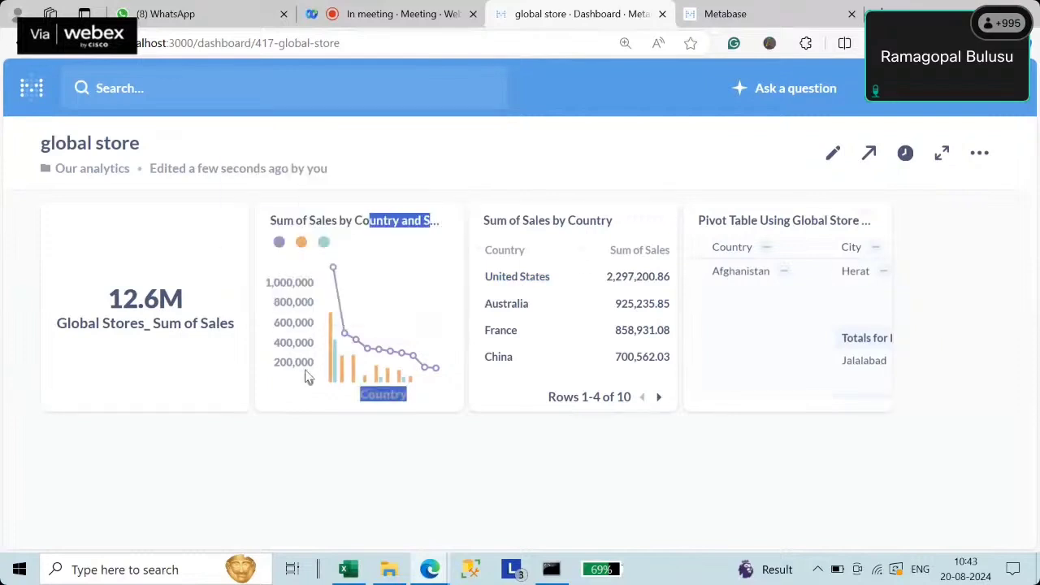
click(835, 156)
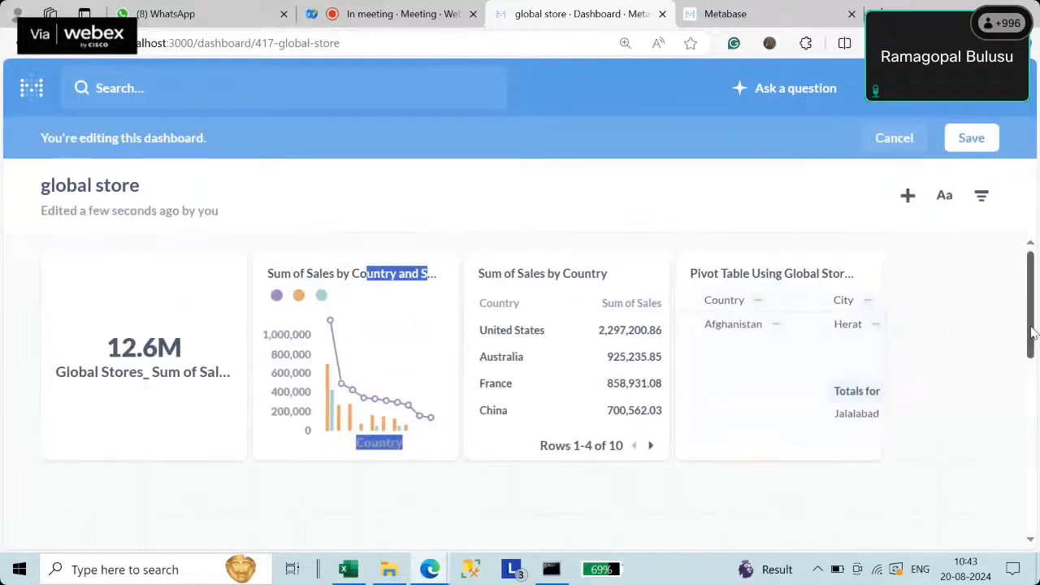
mouse_move(1031, 333)
mouse_down()
mouse_move(1036, 361)
mouse_move(1032, 327)
mouse_up()
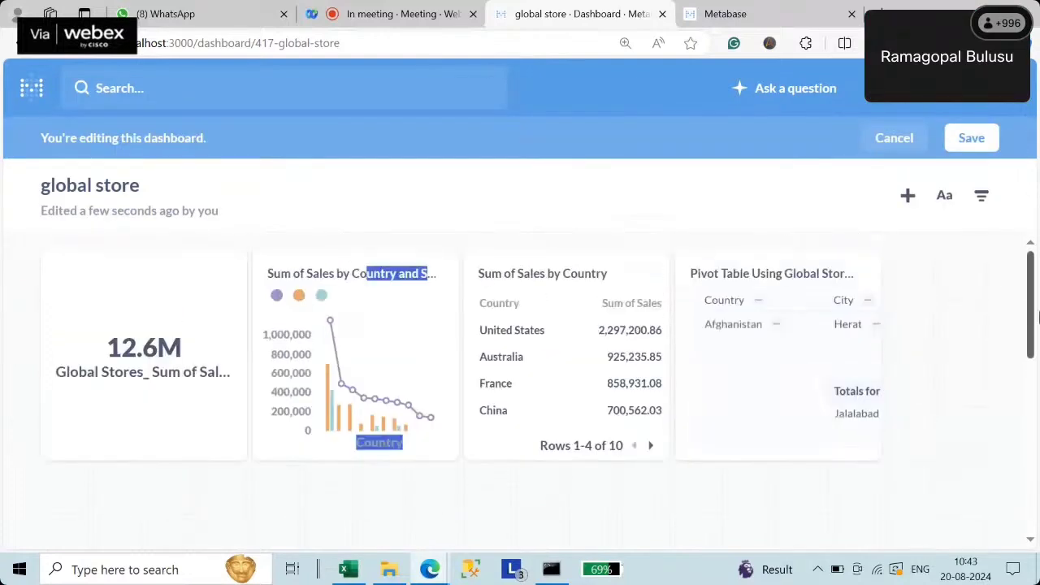
mouse_move(372, 339)
drag(358, 294, 173, 508)
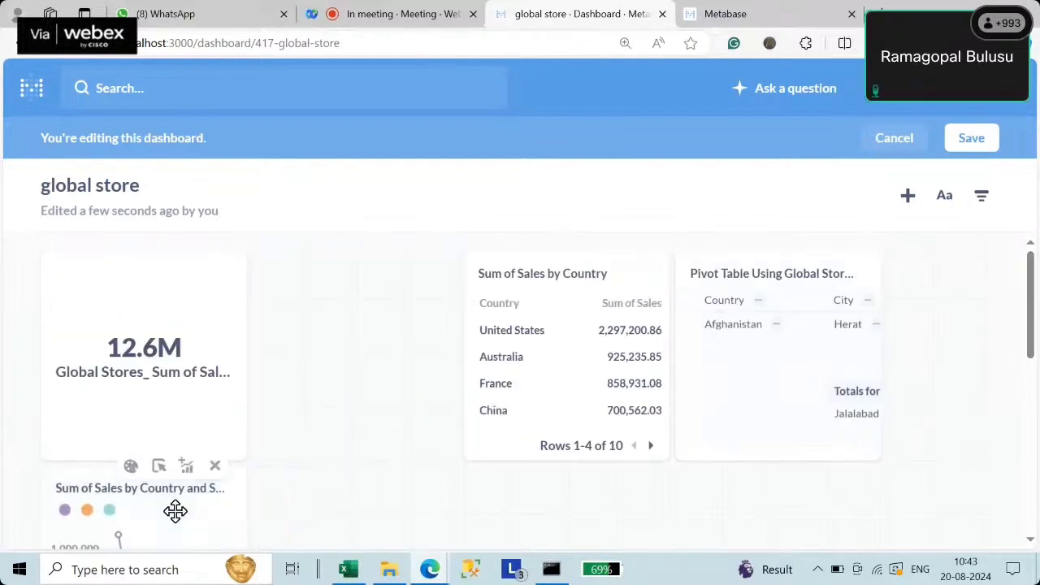
scroll(173, 508, down, 5)
drag(241, 342, 499, 448)
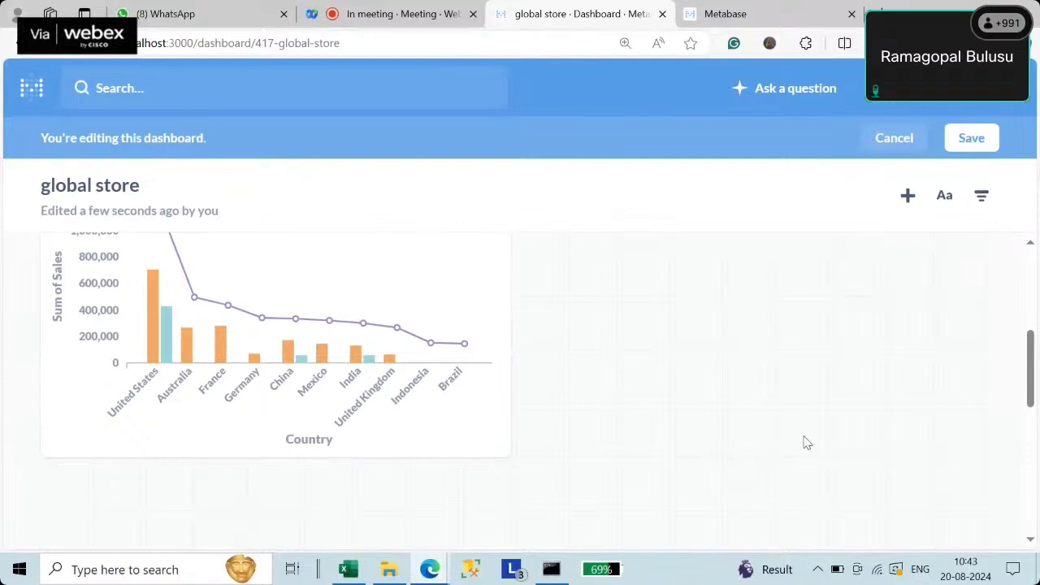
- Reposition and enlarge the Sum of Sales by Country table card to show more rows
scroll(804, 438, up, 3)
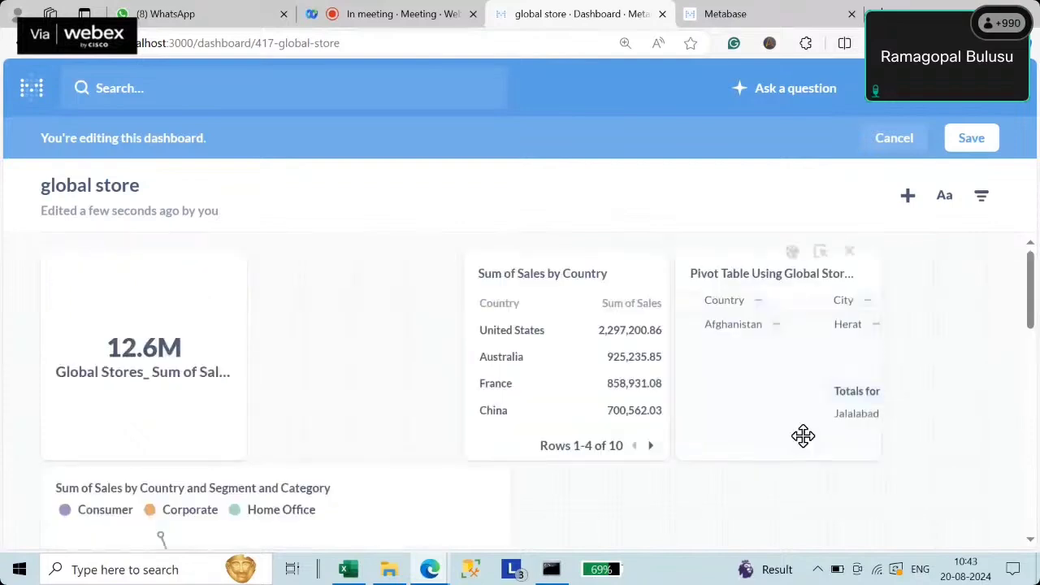
scroll(804, 439, down, 3)
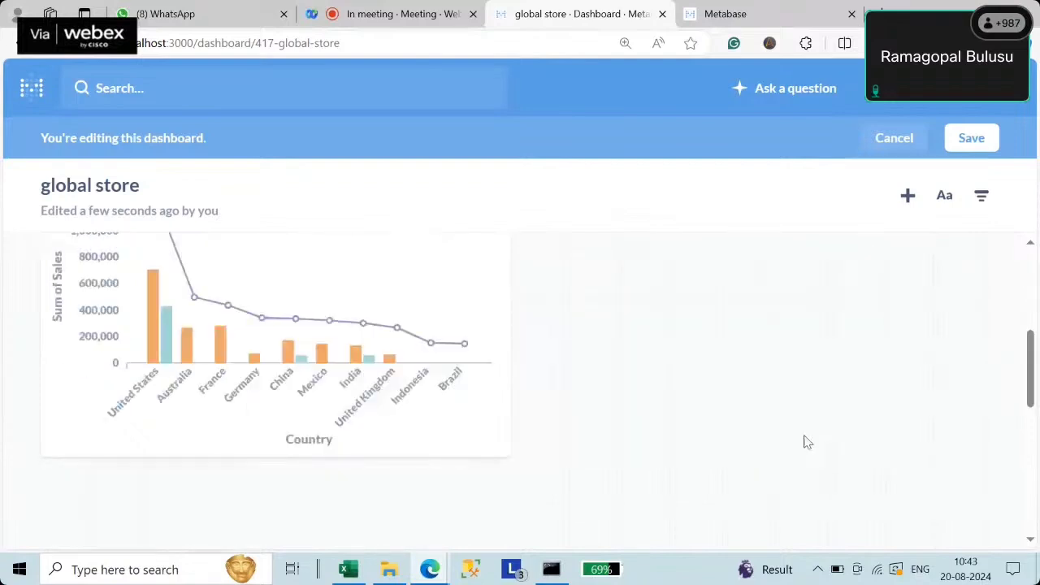
scroll(691, 491, up, 3)
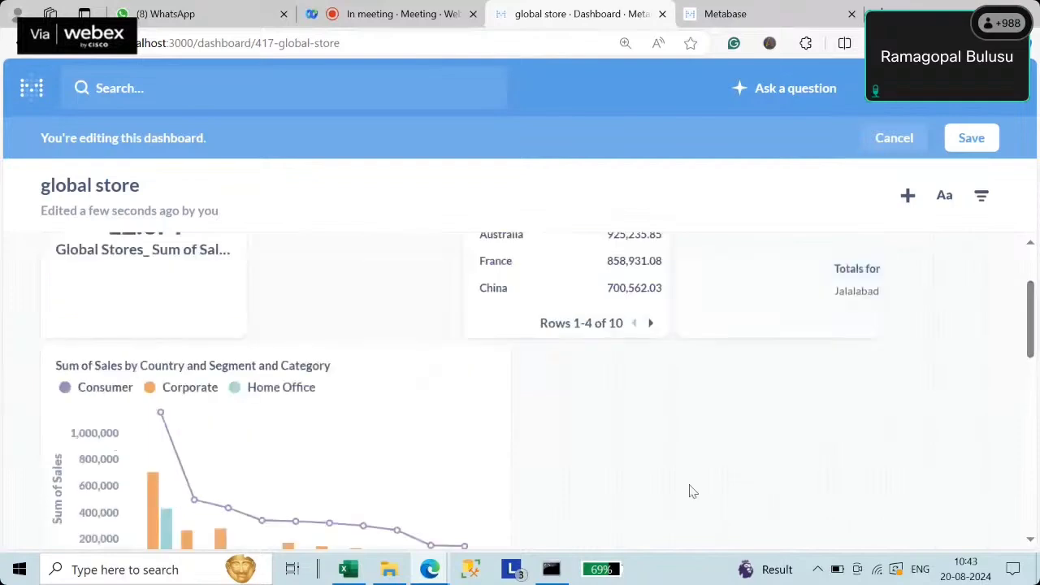
drag(584, 330, 631, 443)
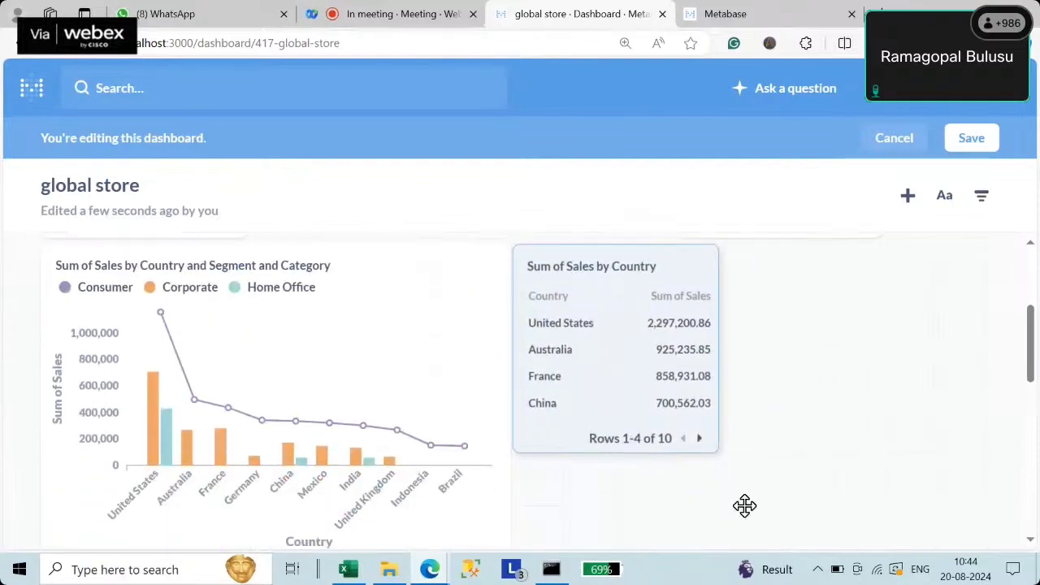
scroll(715, 406, down, 2)
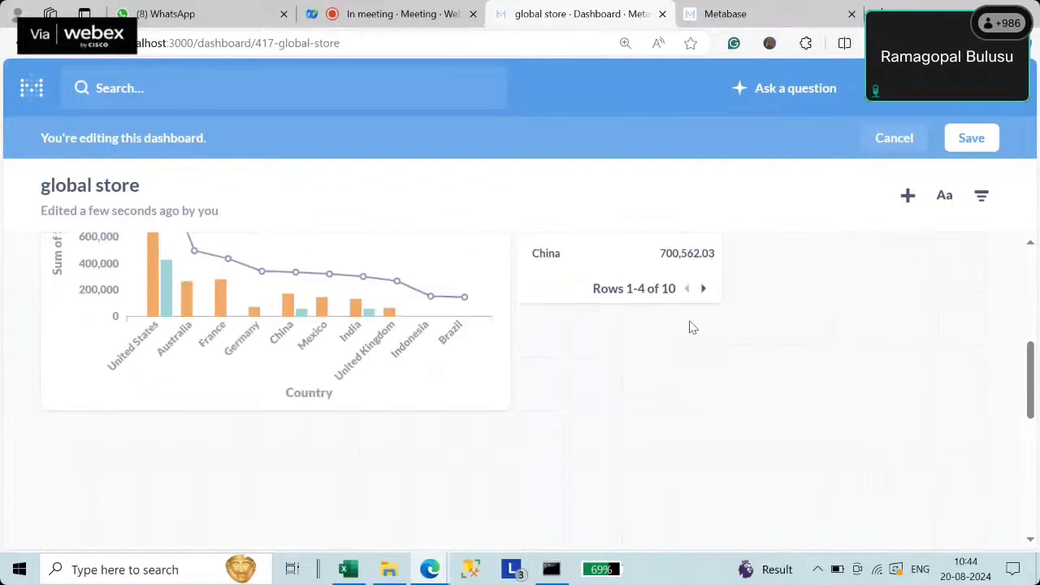
drag(716, 296, 987, 412)
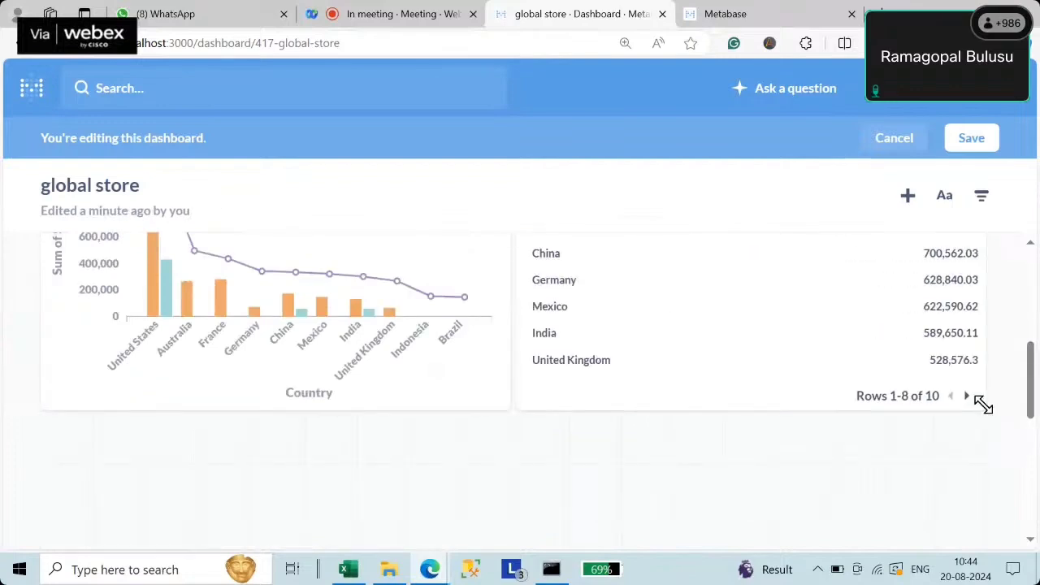
scroll(273, 407, up, 4)
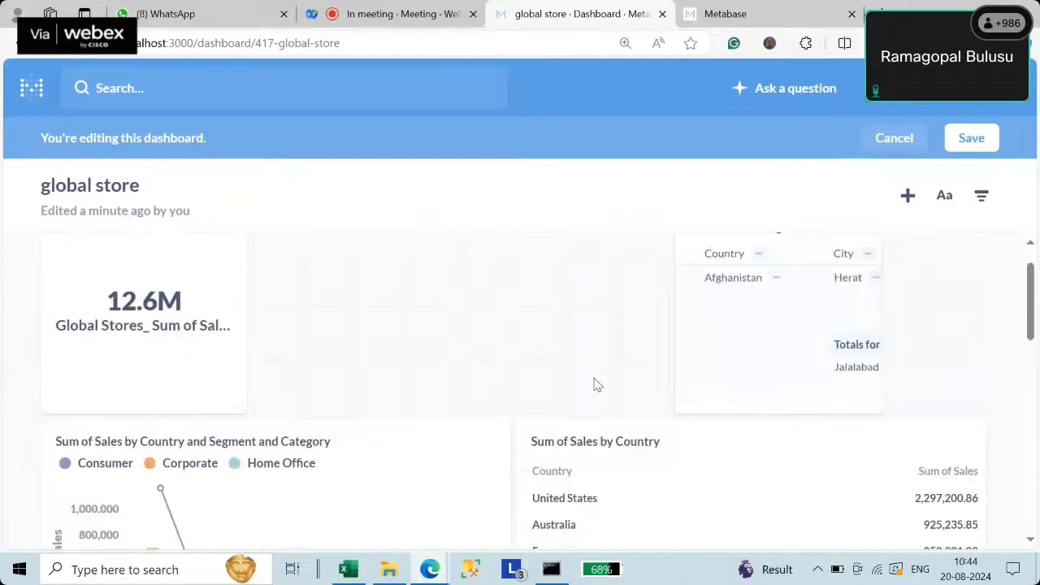
scroll(593, 384, down, 4)
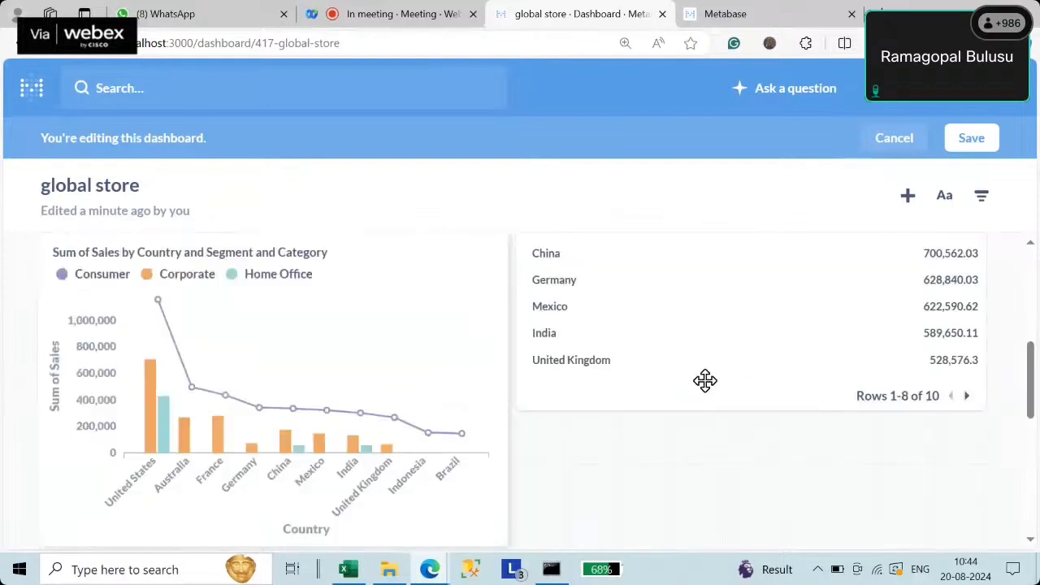
scroll(705, 385, down, 5)
scroll(704, 386, up, 3)
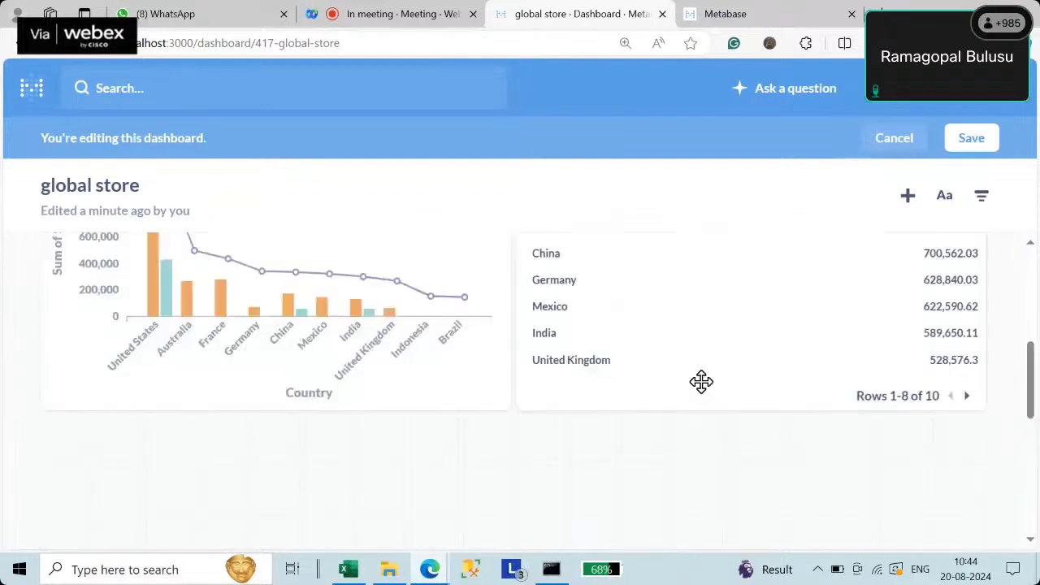
- Enlarge the sales total card and place a wider, taller pivot table beside it
scroll(701, 382, up, 6)
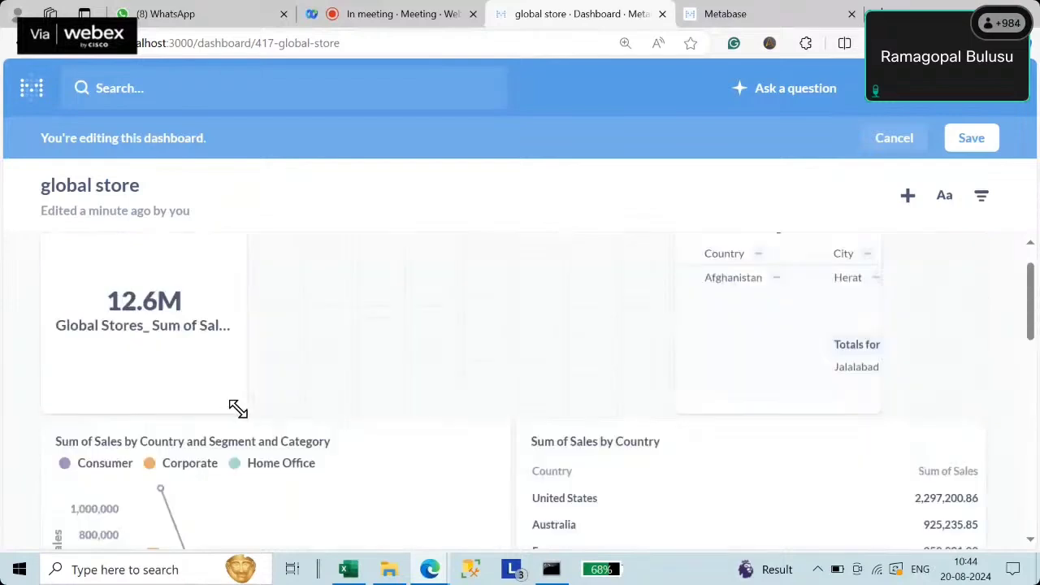
drag(235, 411, 485, 477)
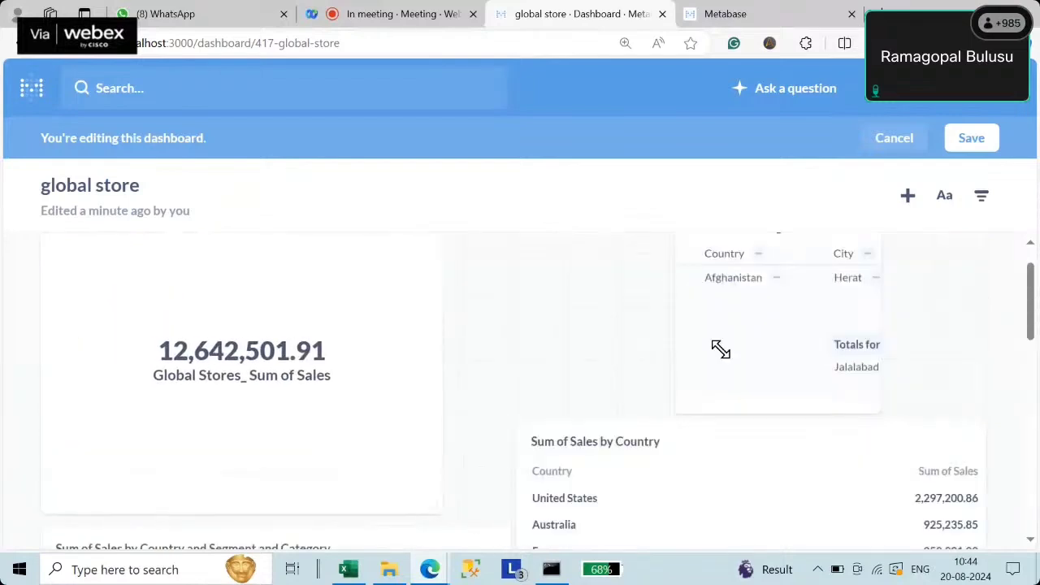
drag(682, 353, 571, 346)
drag(662, 408, 953, 452)
drag(988, 484, 1028, 521)
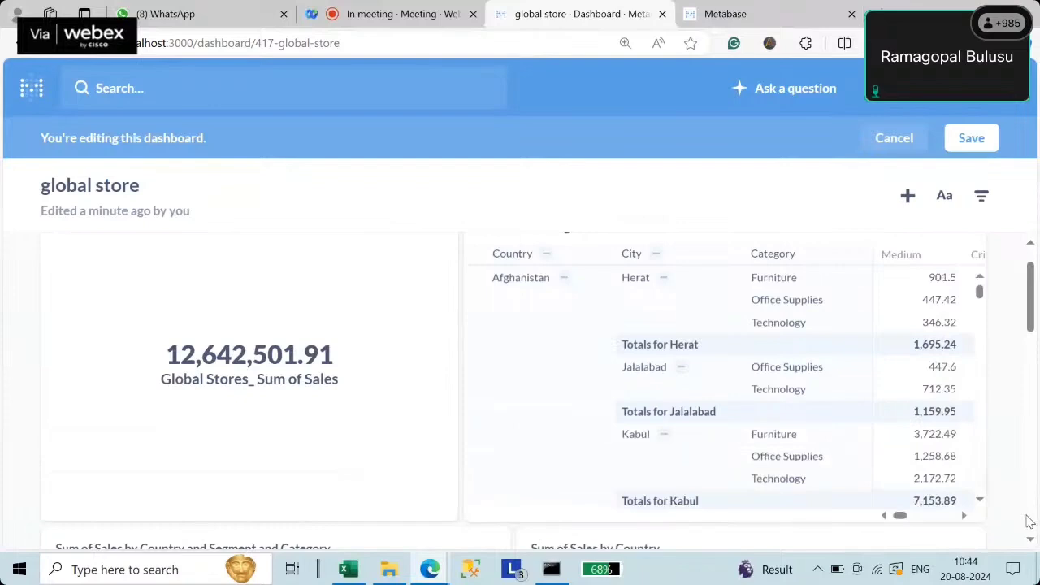
- Narrow the country-segment-category chart and shift the Sum of Sales by Country table left, widening it
scroll(1029, 521, down, 4)
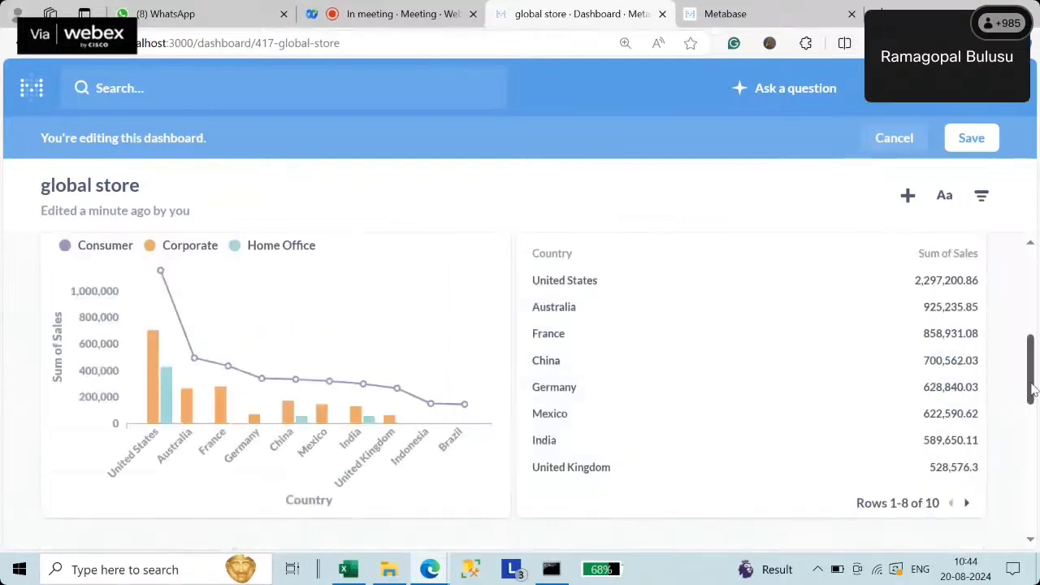
scroll(1029, 390, up, 2)
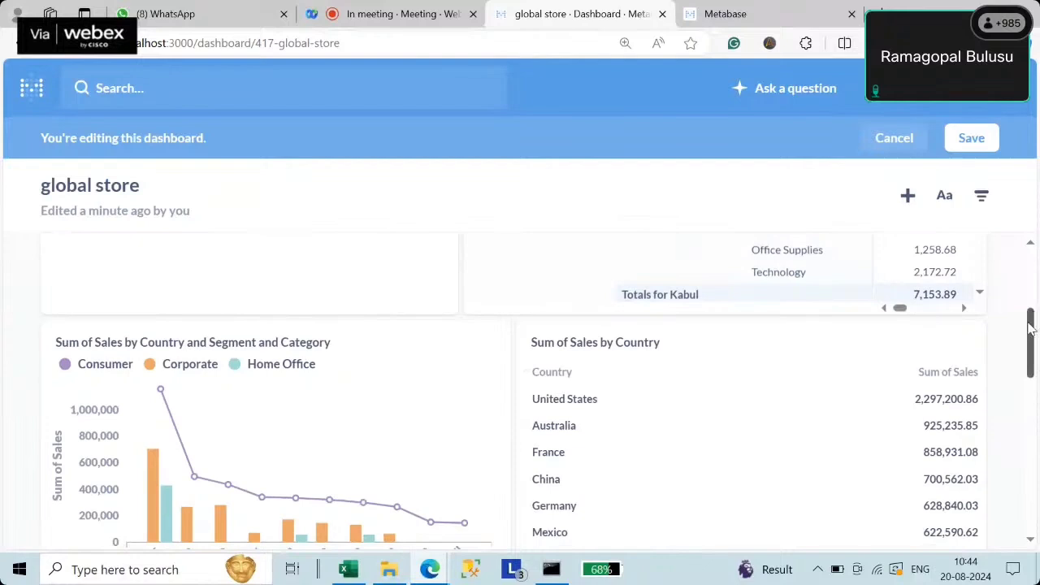
scroll(1029, 328, up, 1)
scroll(1029, 327, down, 2)
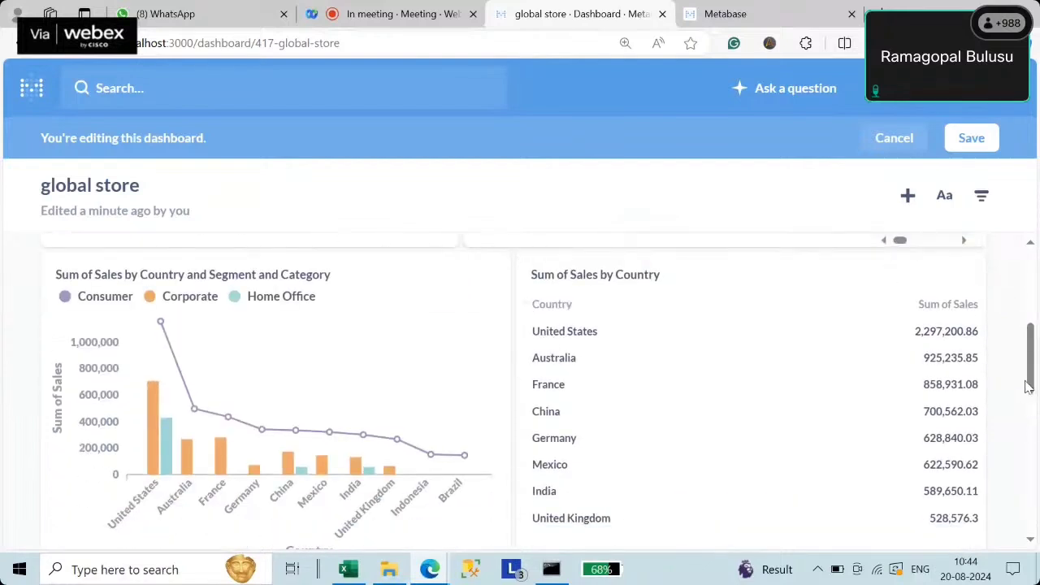
scroll(1027, 387, down, 2)
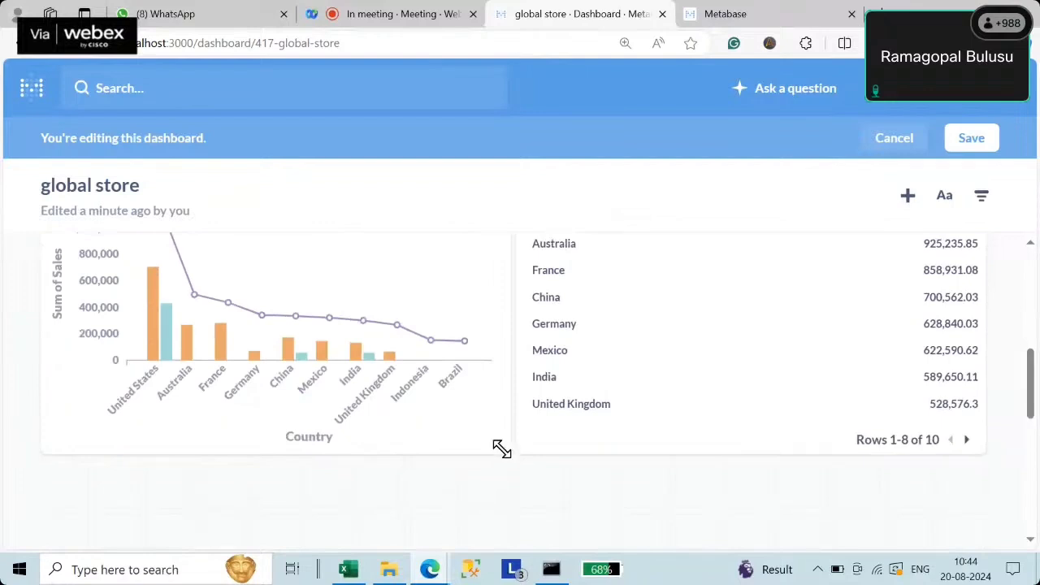
drag(501, 449, 439, 450)
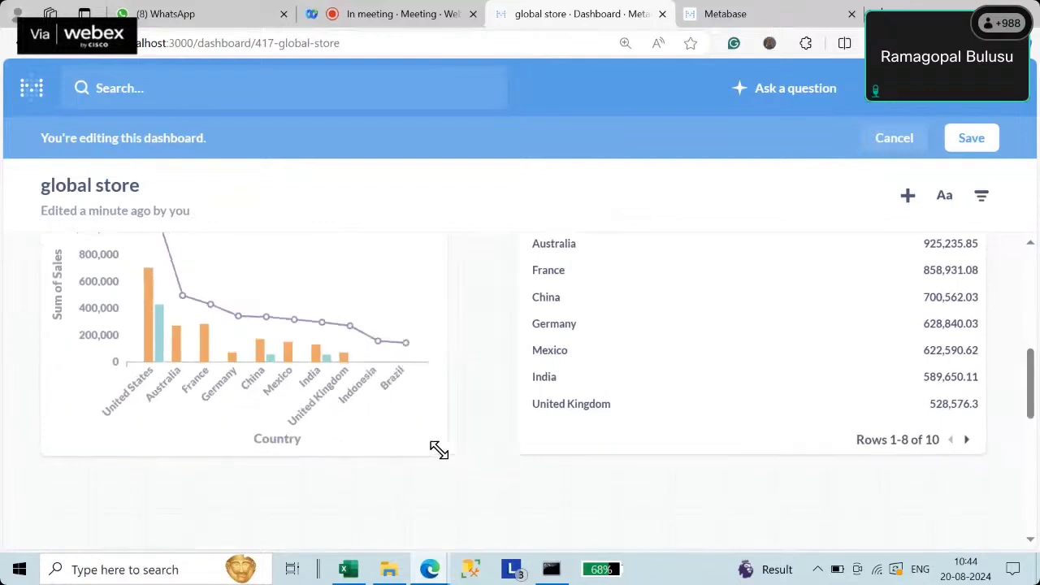
scroll(766, 371, up, 5)
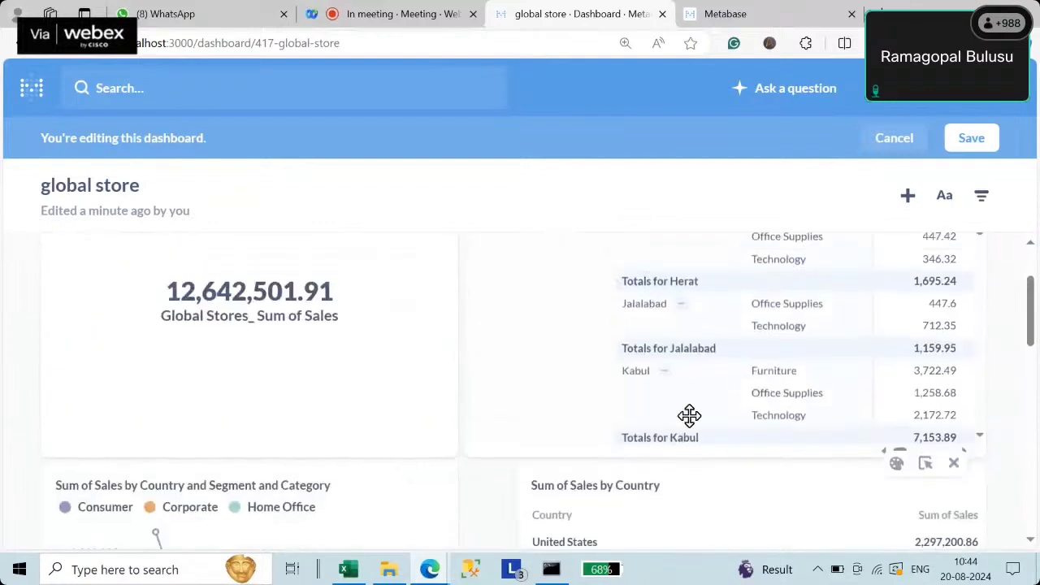
drag(641, 488, 601, 489)
scroll(601, 489, down, 4)
drag(924, 449, 976, 451)
scroll(522, 342, up, 3)
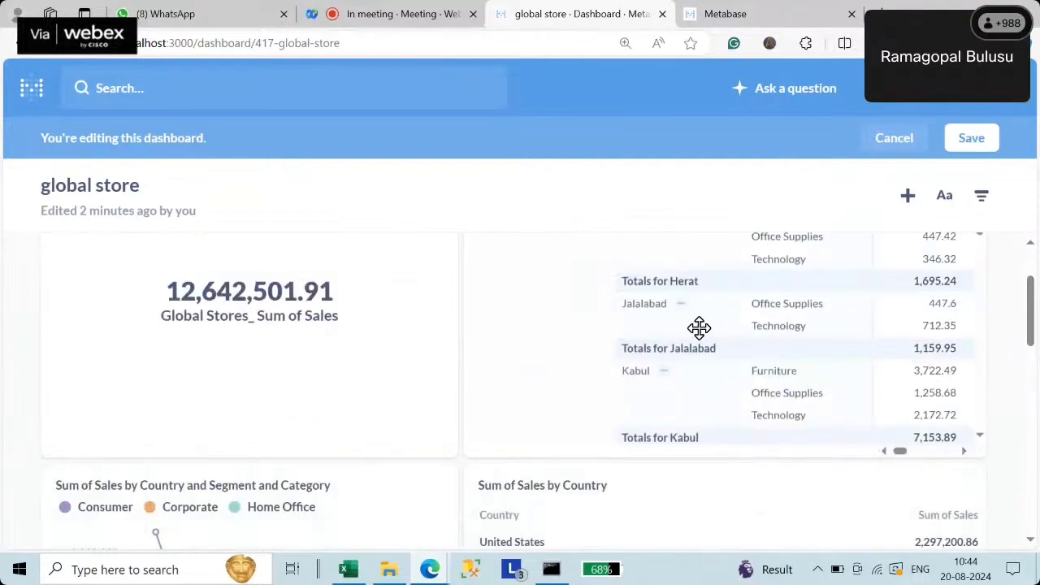
scroll(698, 328, up, 2)
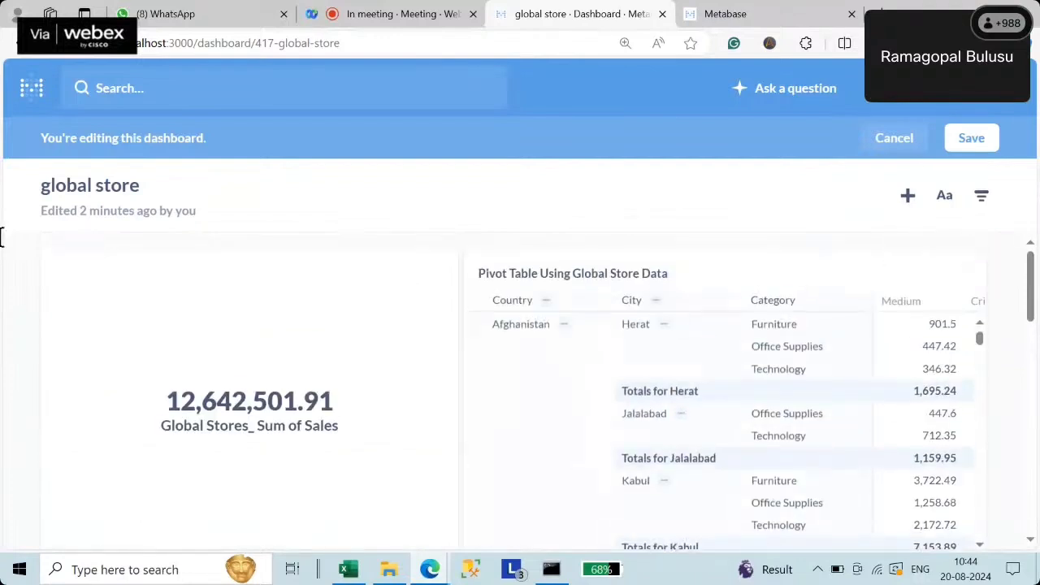
mouse_move(374, 308)
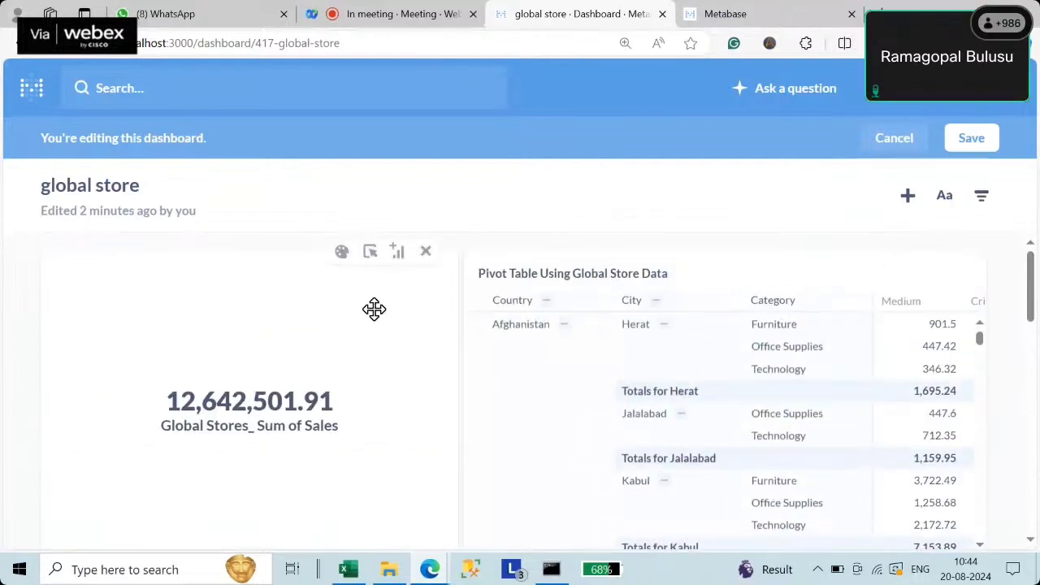
- Add a full-width text card with the heading '## Global Store'
click(948, 201)
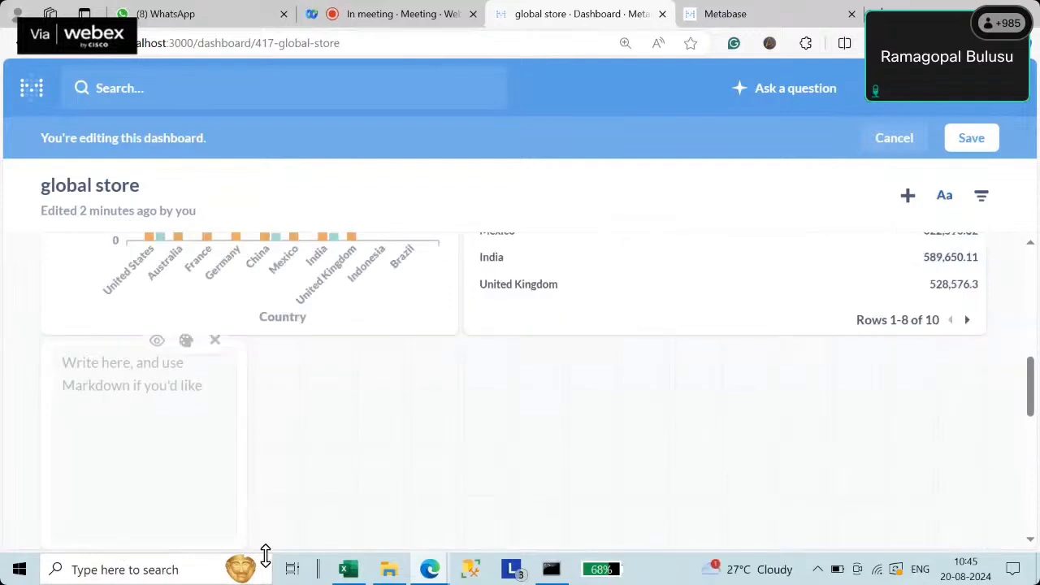
drag(244, 543, 981, 459)
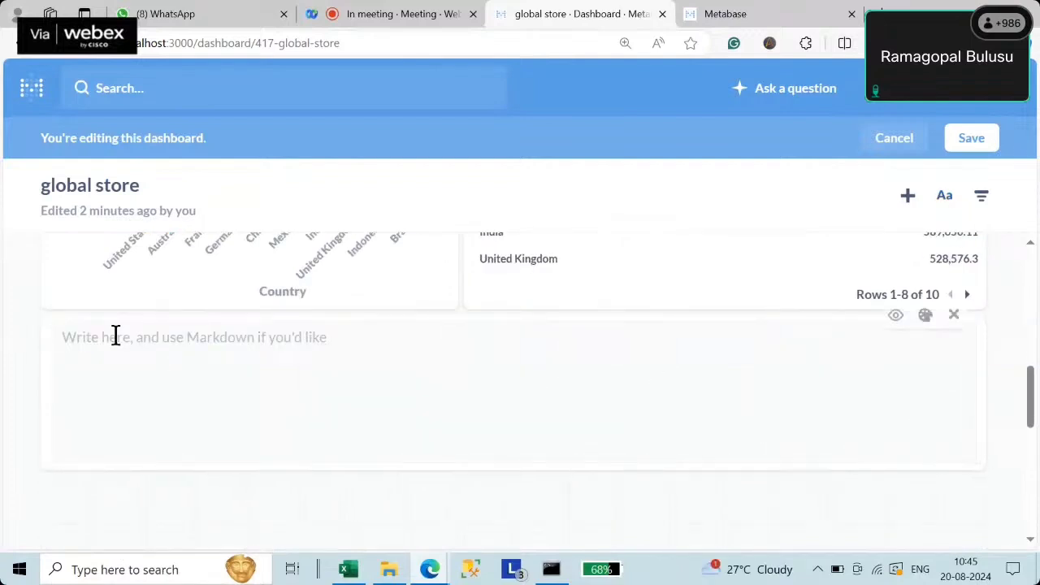
click(115, 336)
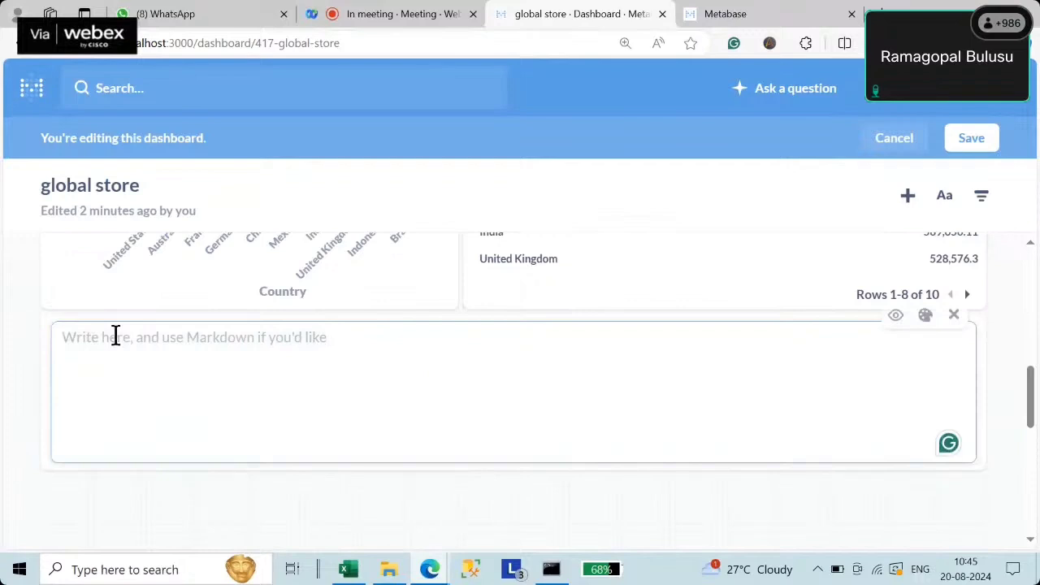
text(##)
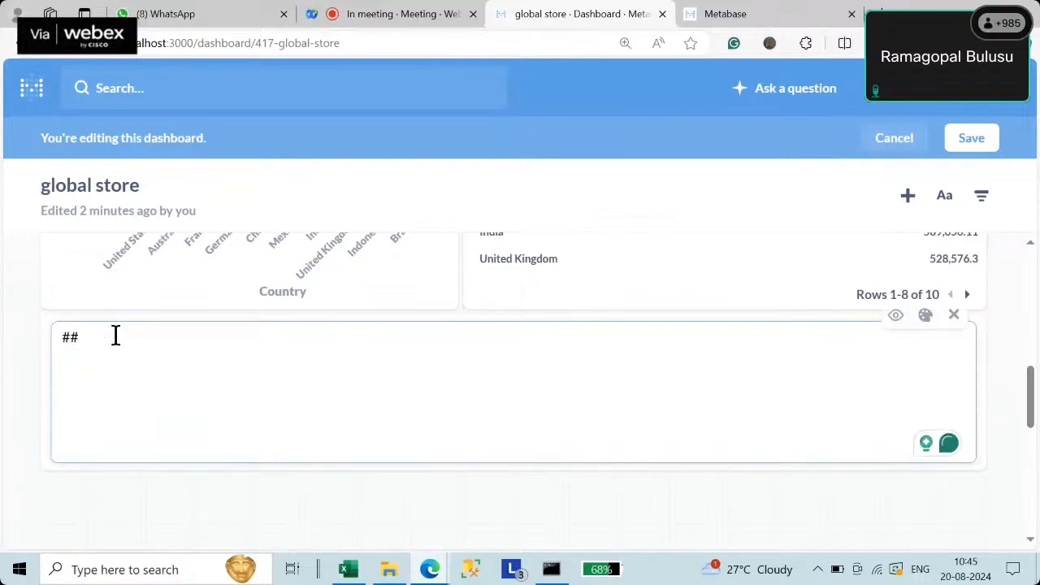
text( Global)
text(Store)
click(895, 316)
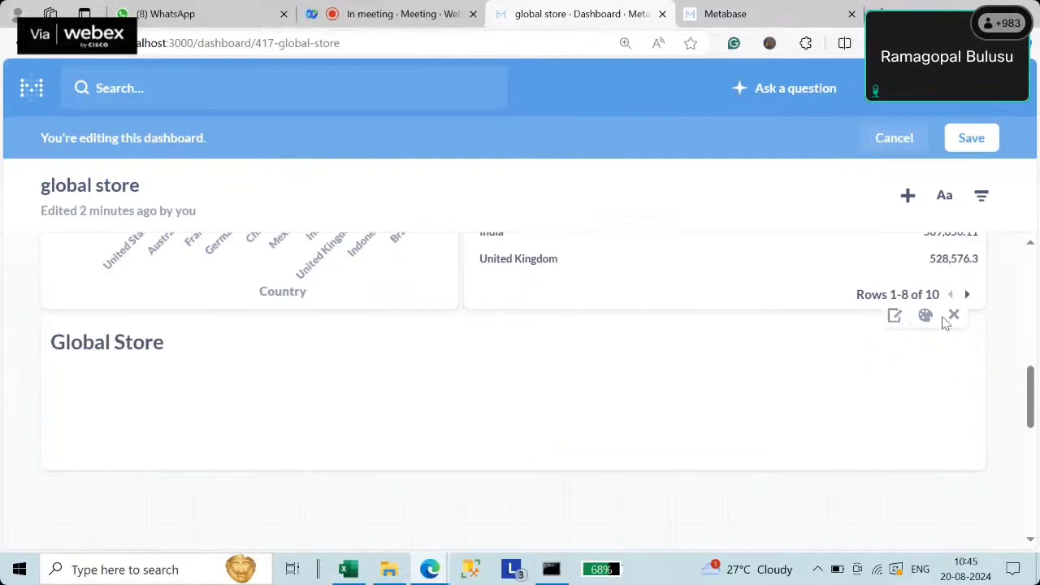
- Center the heading horizontally and vertically (Middle), then move the card to the dashboard top
click(926, 316)
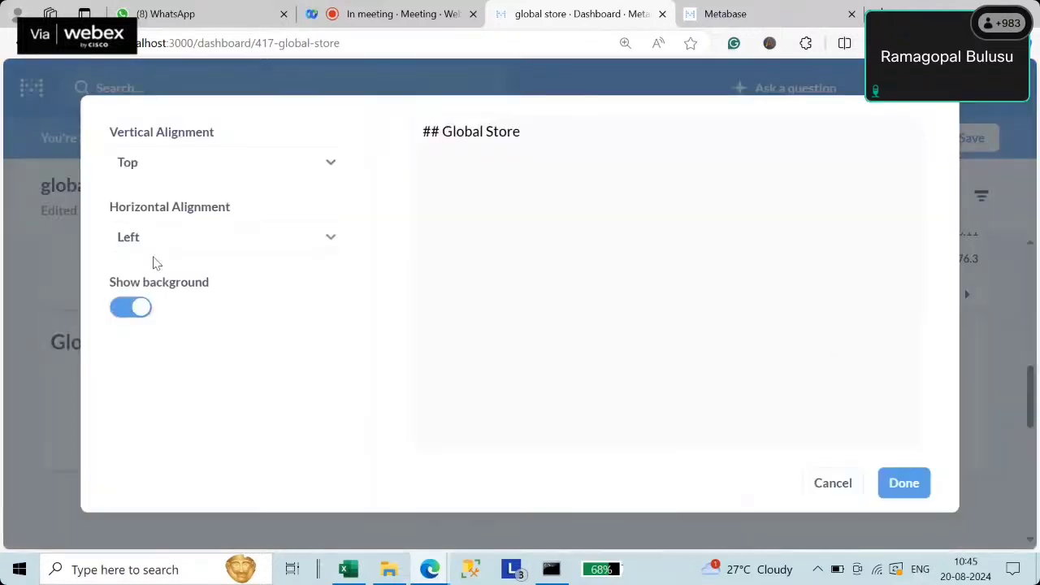
click(147, 241)
click(163, 318)
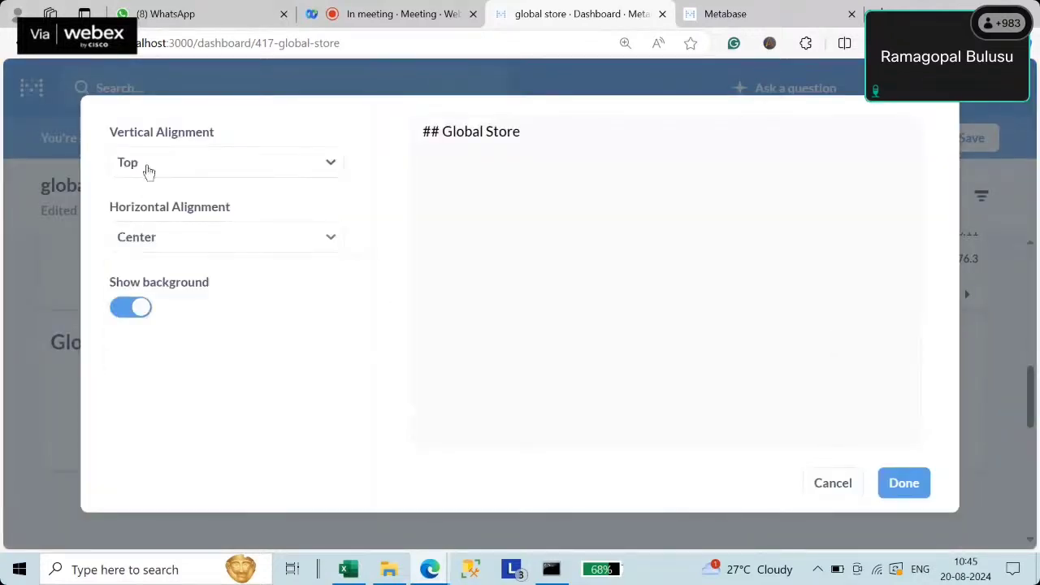
click(144, 166)
click(156, 239)
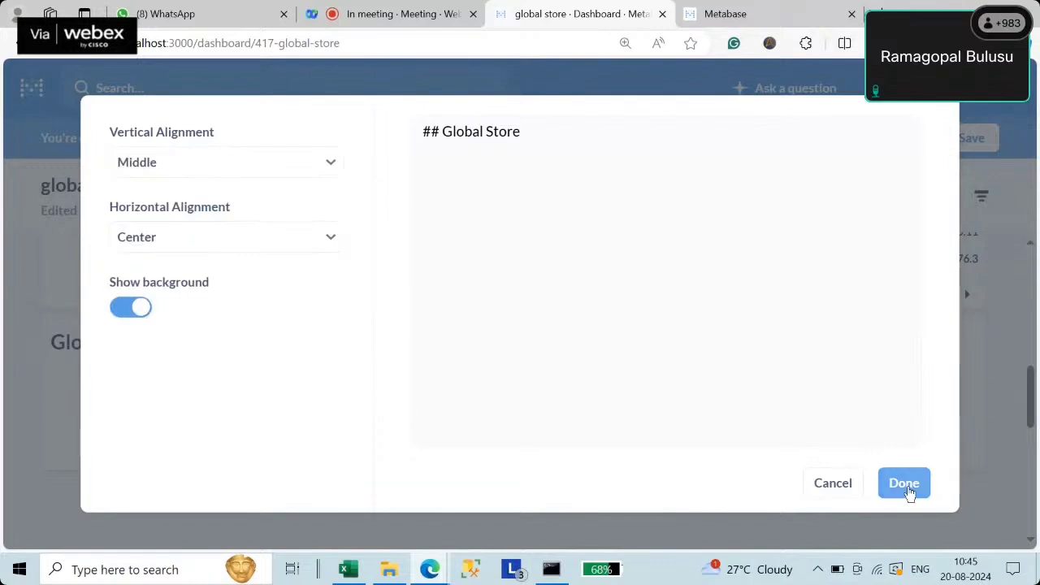
click(903, 484)
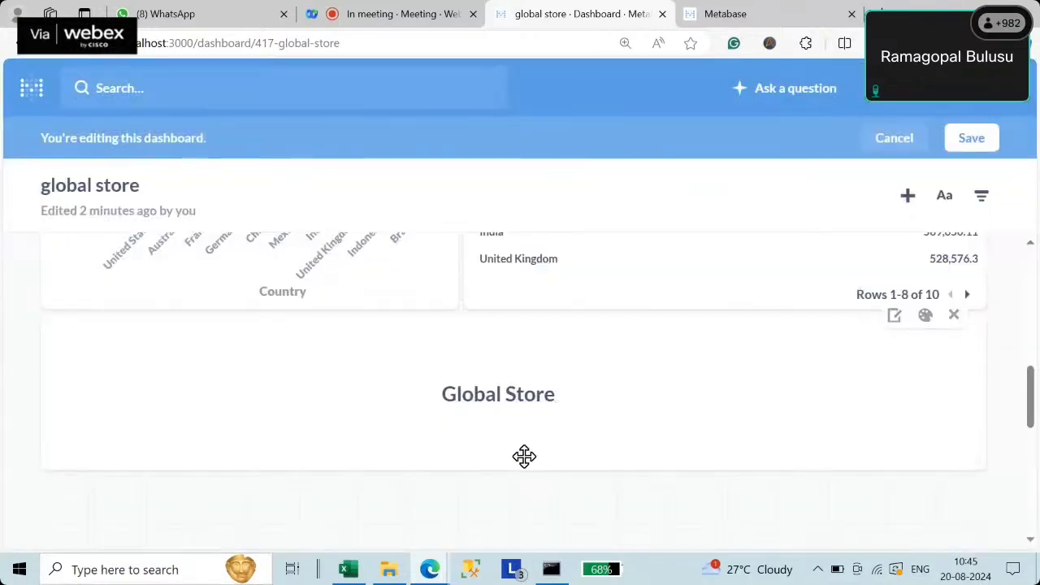
drag(388, 453, 587, 365)
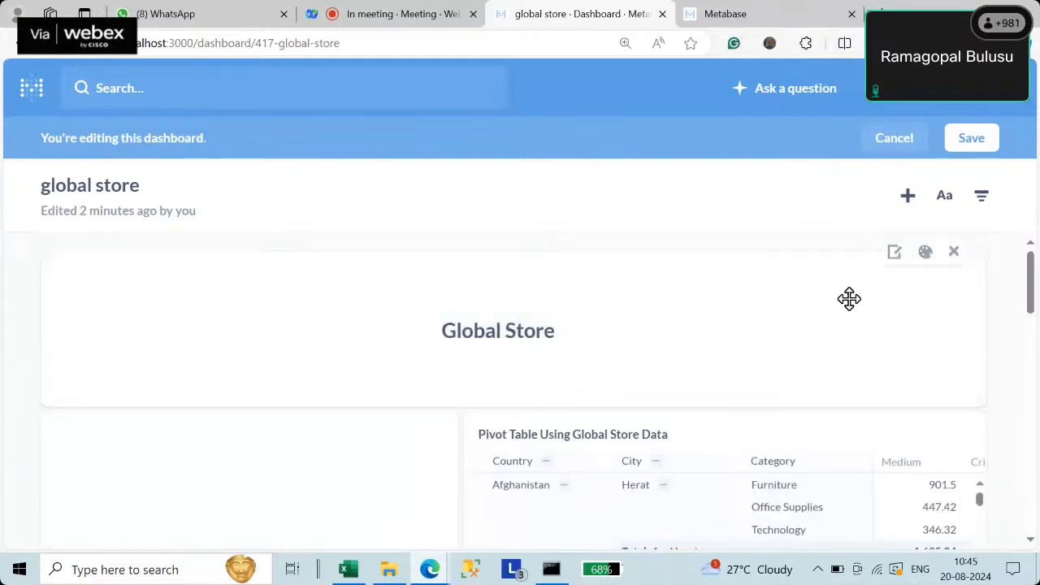
- Save the layout, then add an Other Categories filter labelled Country
click(984, 142)
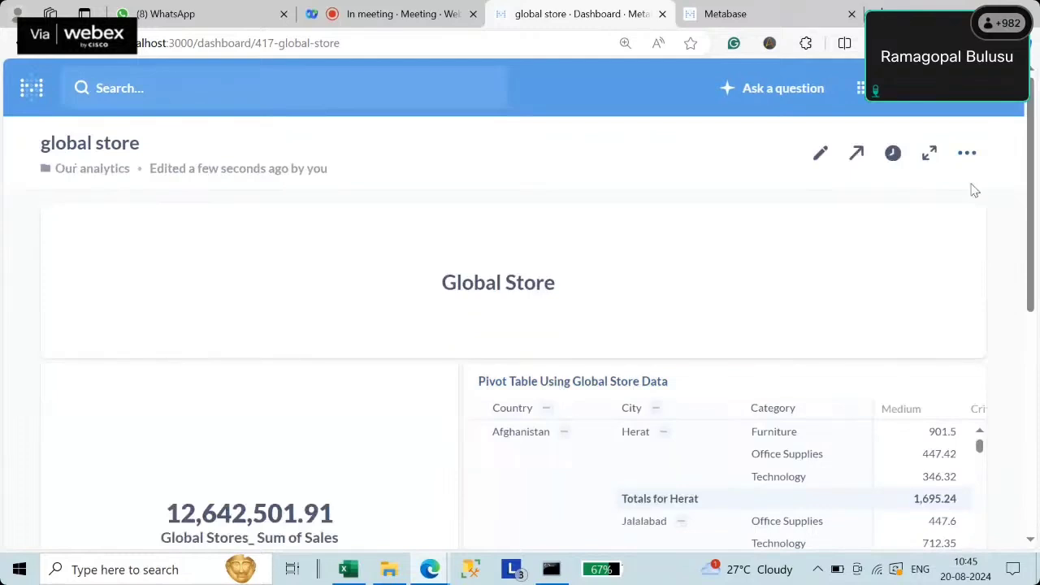
click(820, 156)
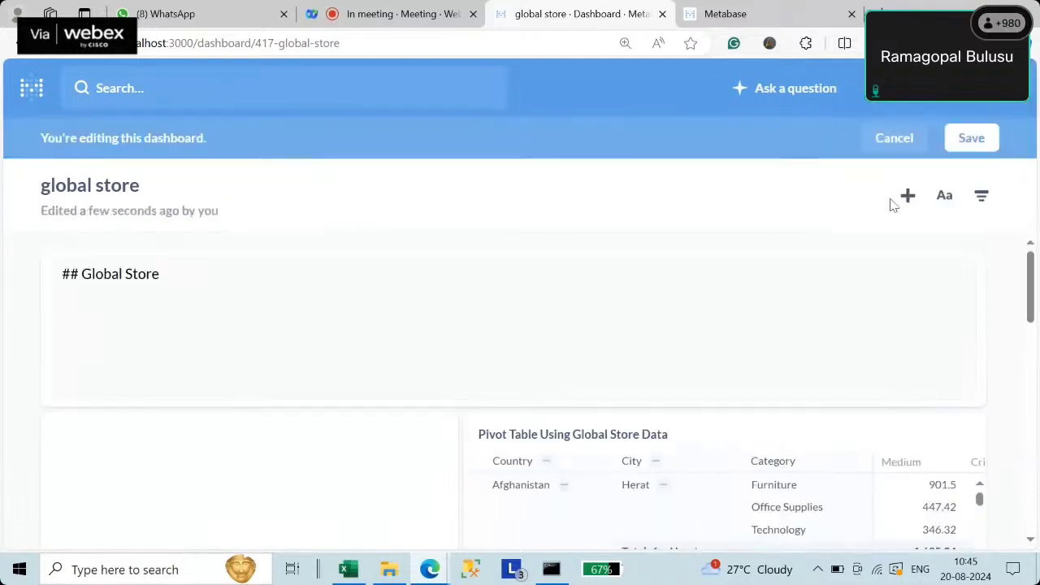
click(982, 198)
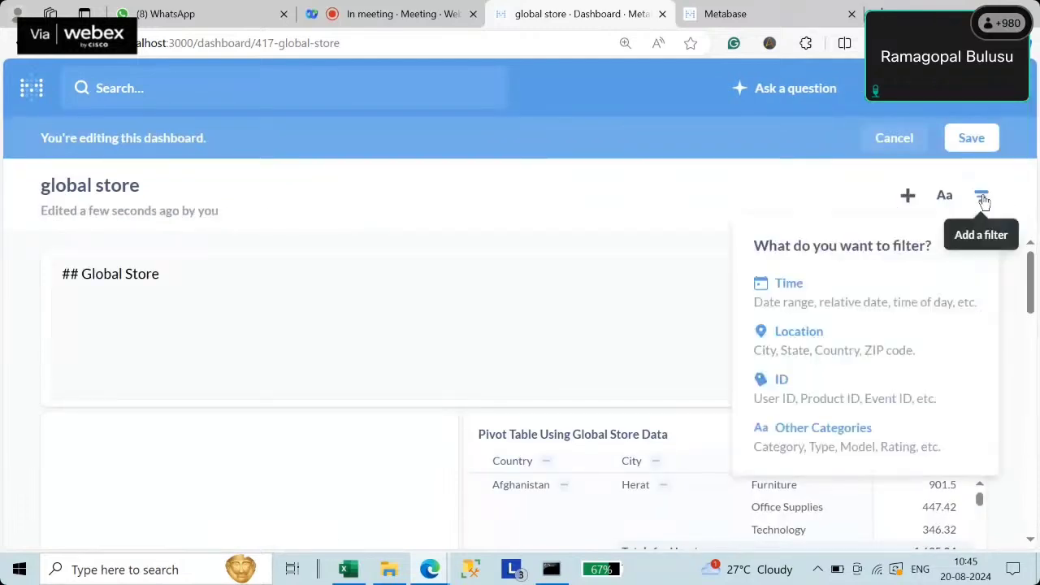
click(894, 445)
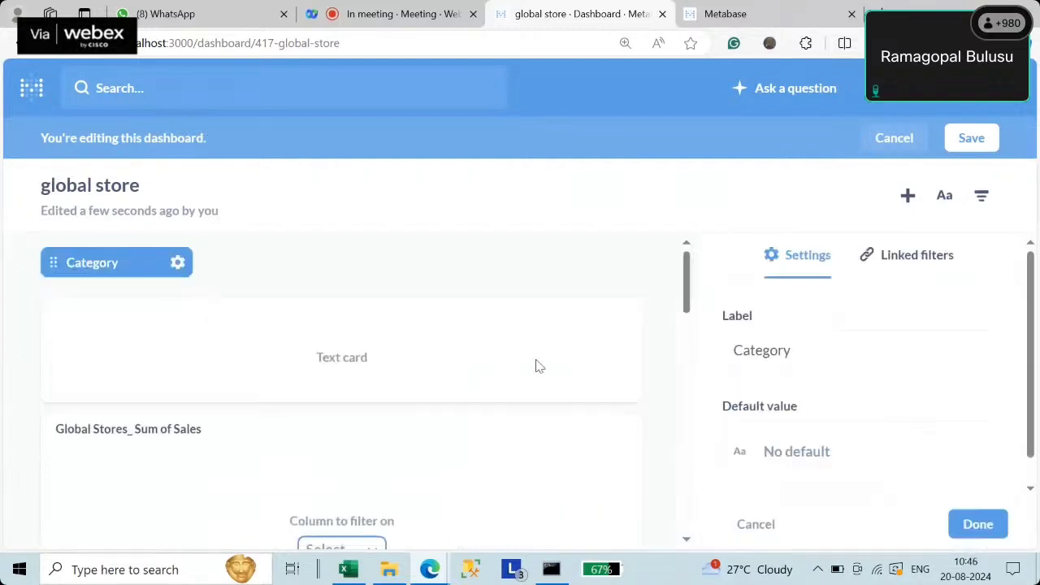
click(759, 353)
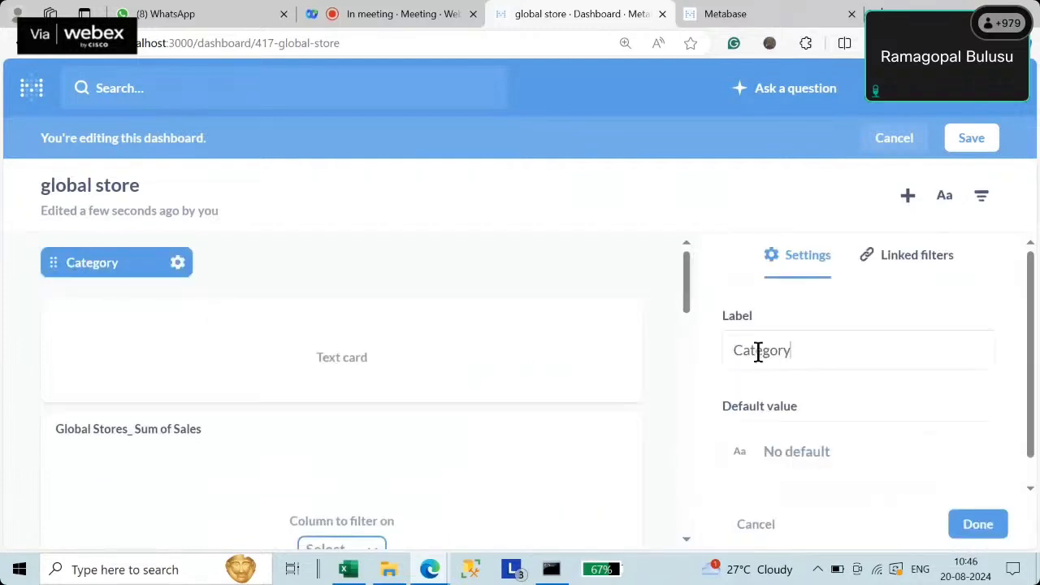
double_click(758, 352)
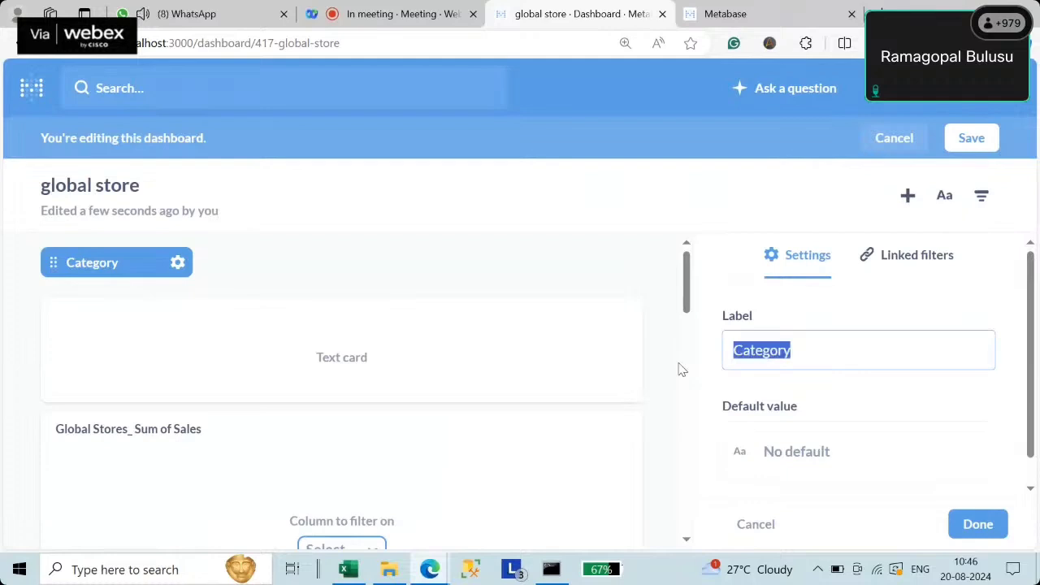
text(Coun)
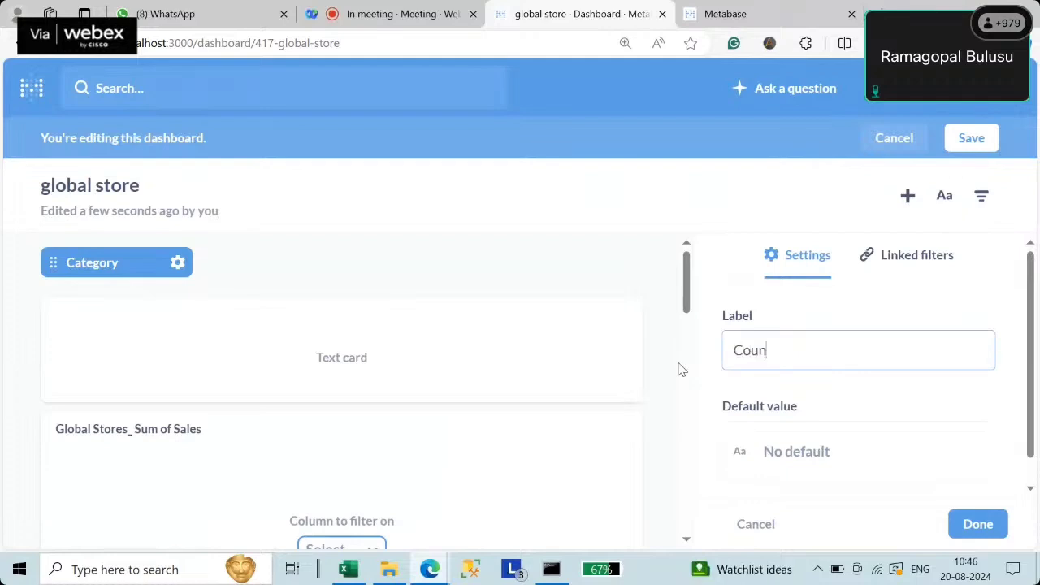
click(977, 524)
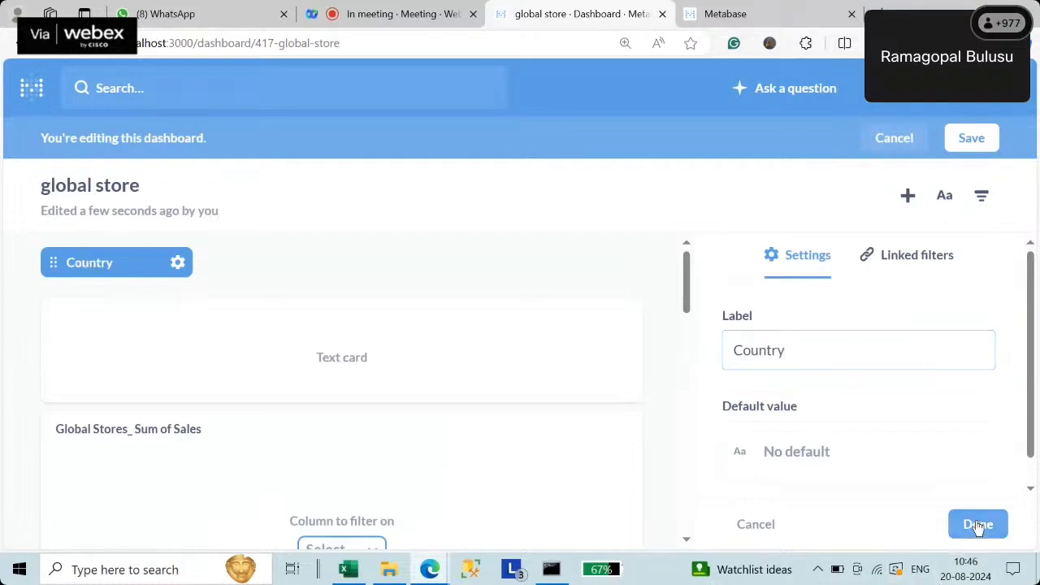
click(978, 524)
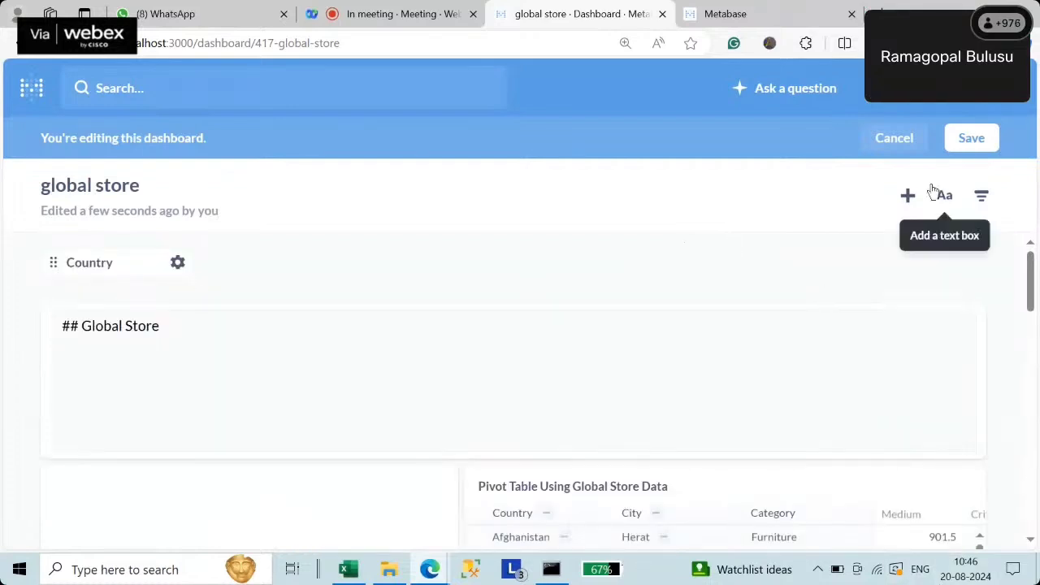
- Add a second Other Categories filter labelled State
click(971, 140)
click(981, 202)
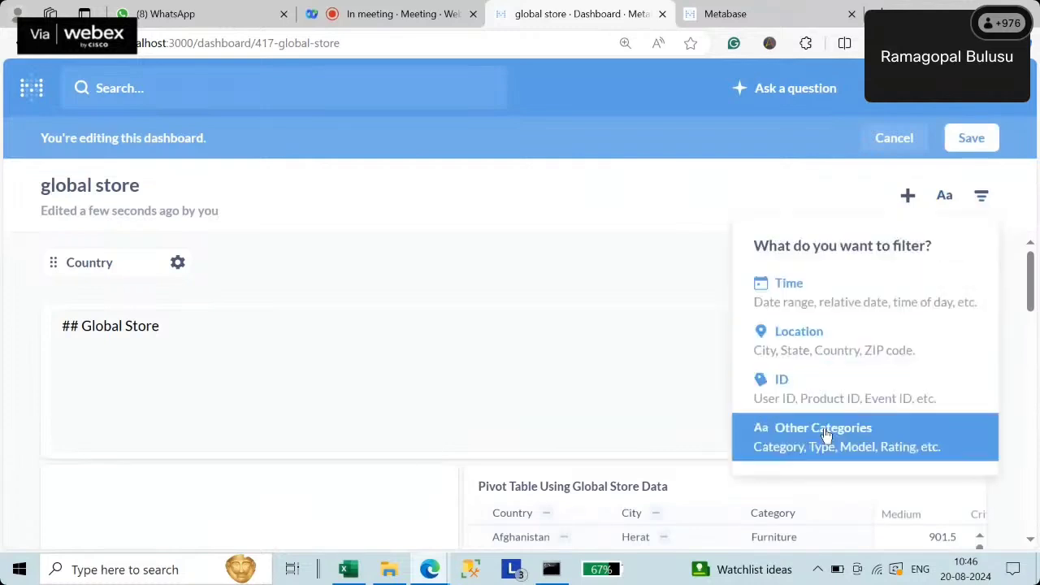
click(826, 429)
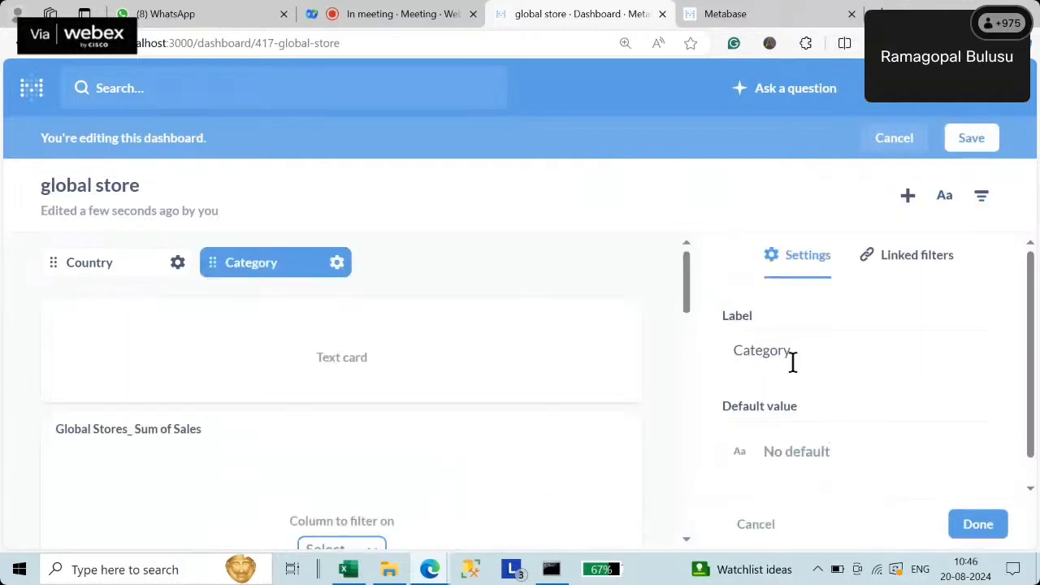
drag(795, 357, 681, 362)
click(680, 362)
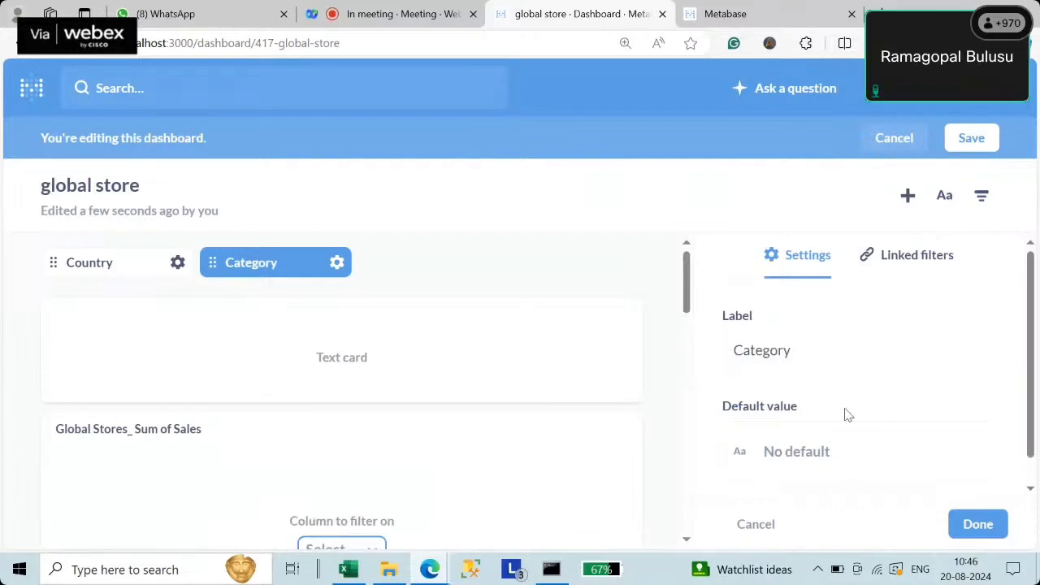
double_click(812, 355)
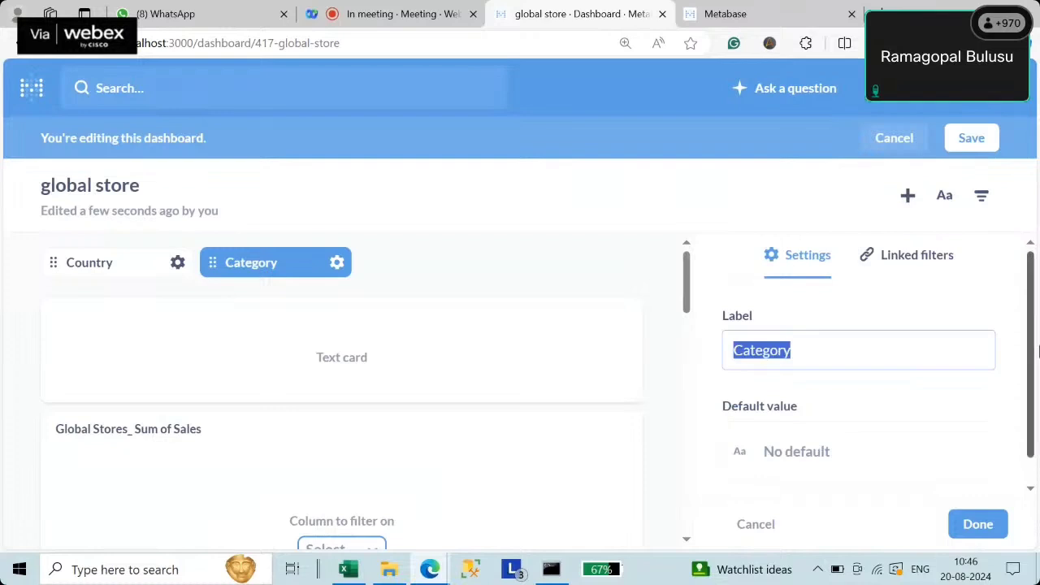
text(Sta)
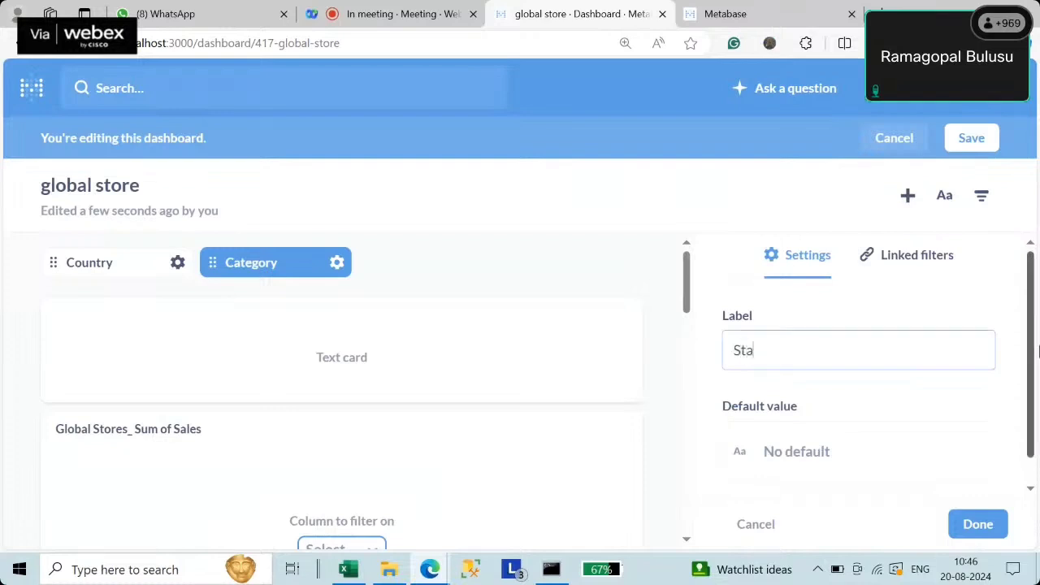
text(te)
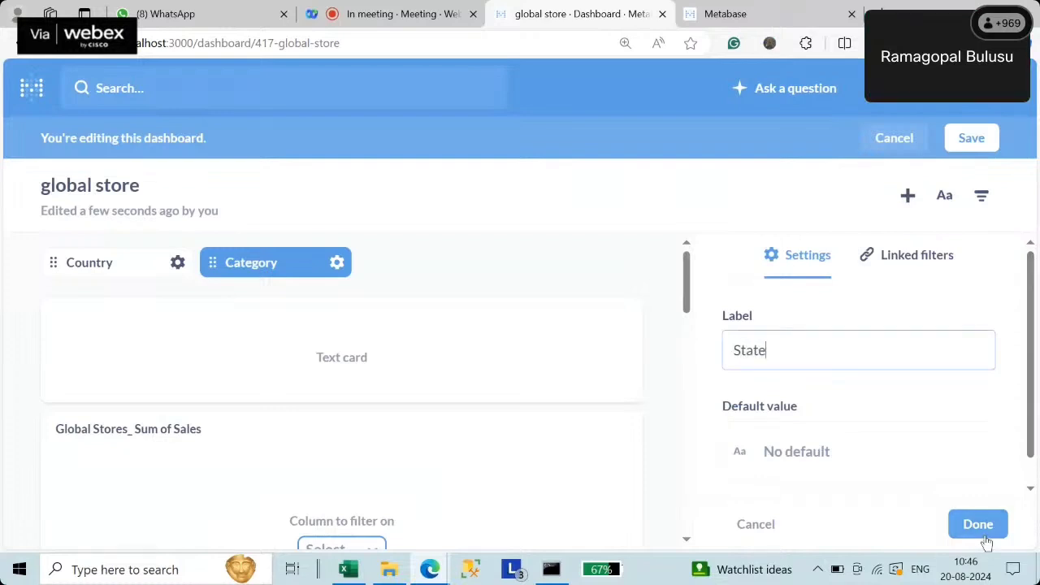
click(977, 525)
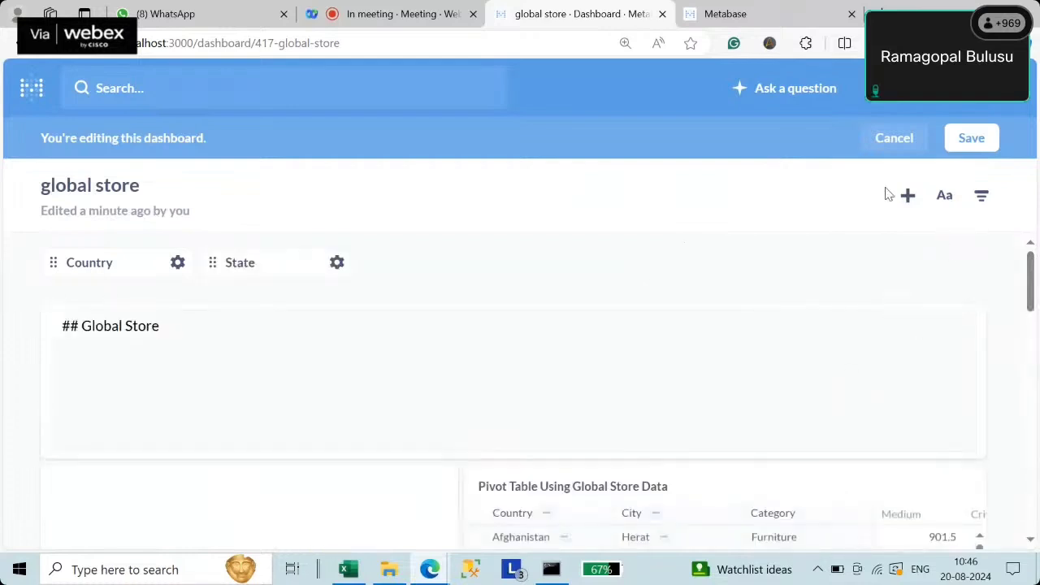
- Add a third Other Categories filter, keeping the default label Category
click(982, 200)
click(880, 445)
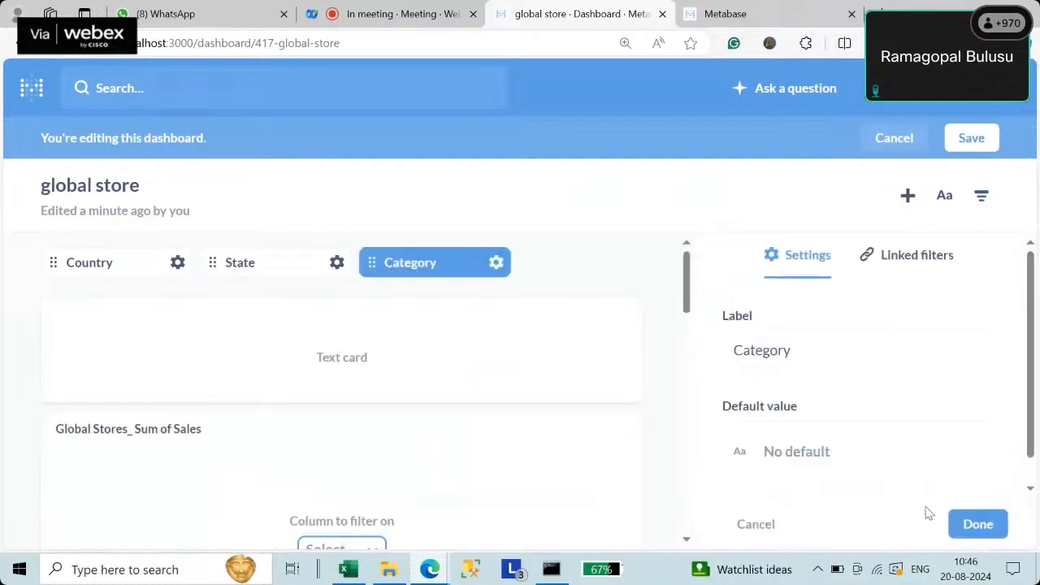
click(978, 525)
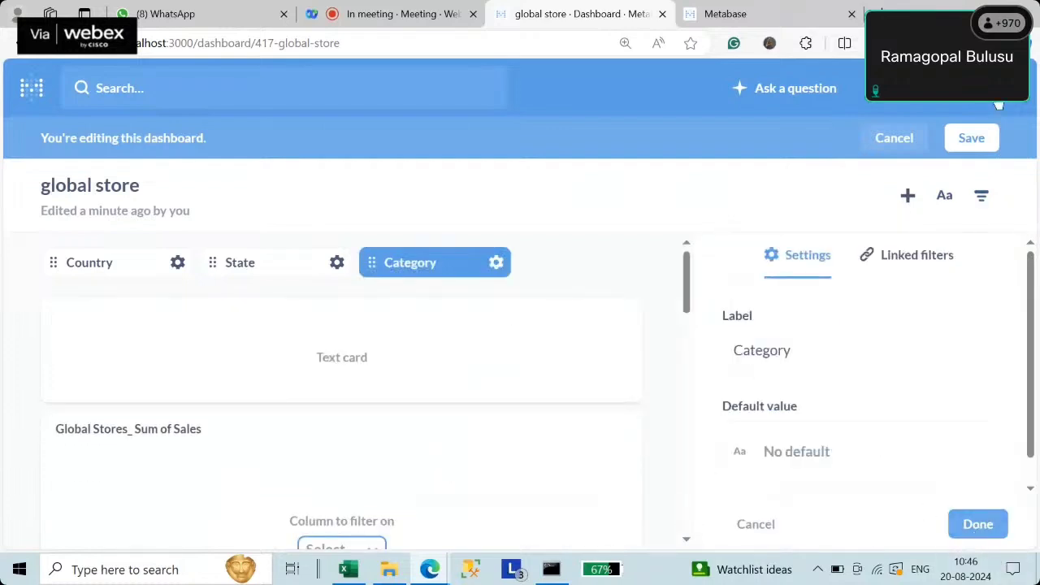
- Add a fourth category filter and relabel it from Category 1 to Order Priority
click(982, 198)
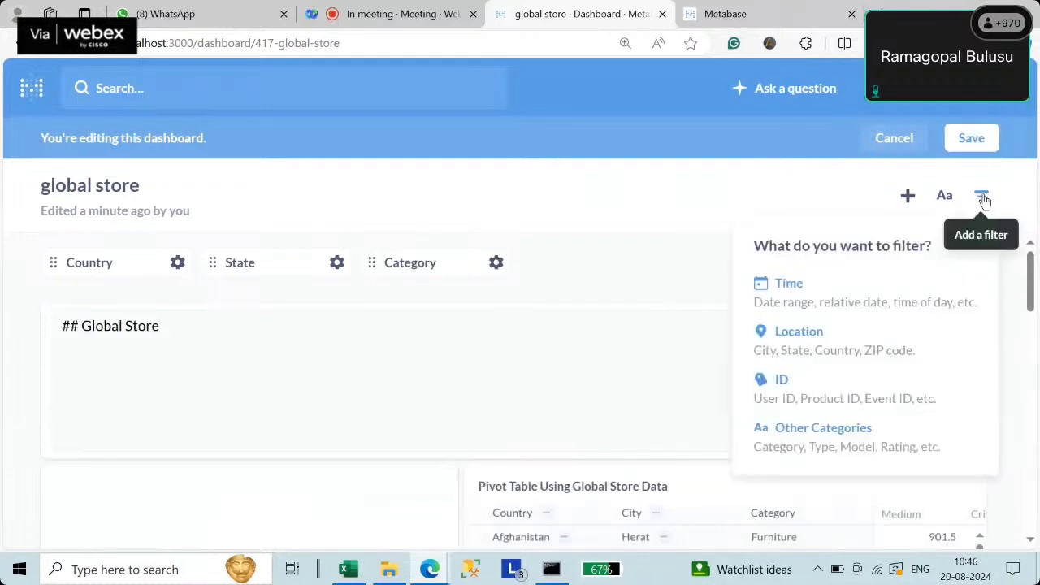
click(822, 439)
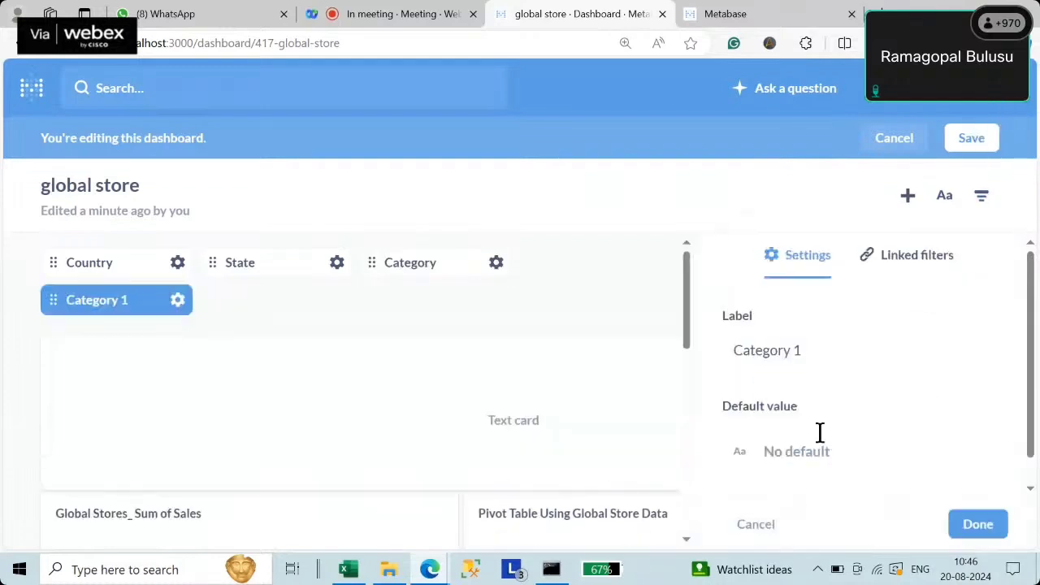
click(822, 357)
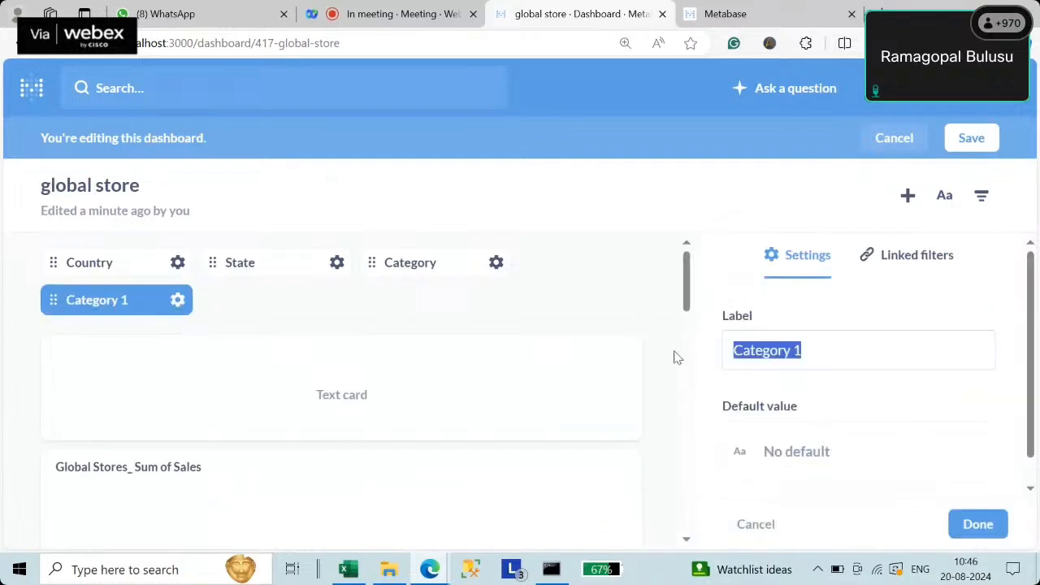
key(Right)
text(O)
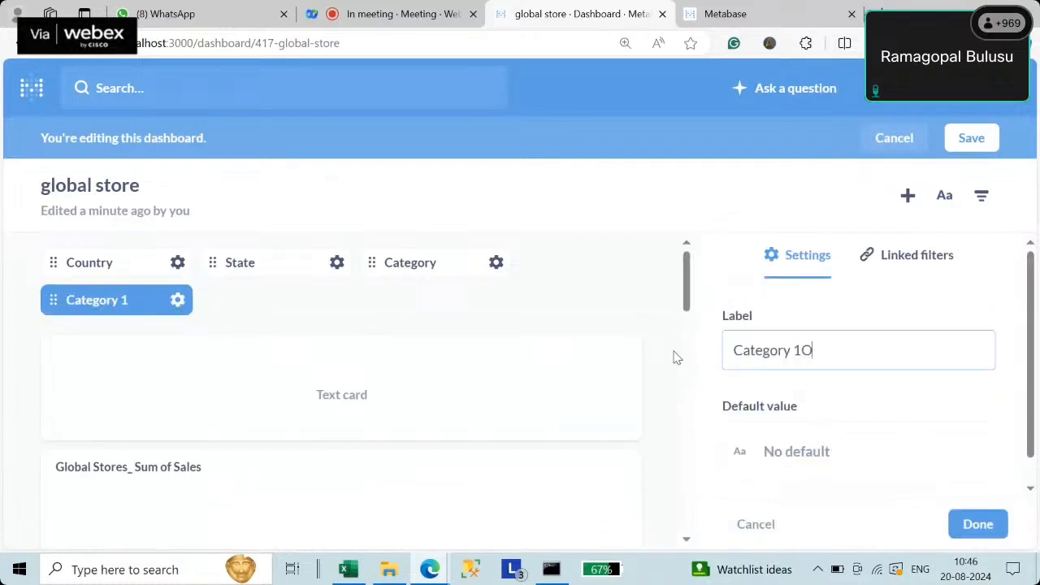
key(BackSpace)
key(BackSpace)
key(BackSpace)
key(BackSpace)
key(BackSpace)
key(BackSpace)
key(BackSpace)
key(BackSpace)
key(BackSpace)
key(BackSpace)
text(Order )
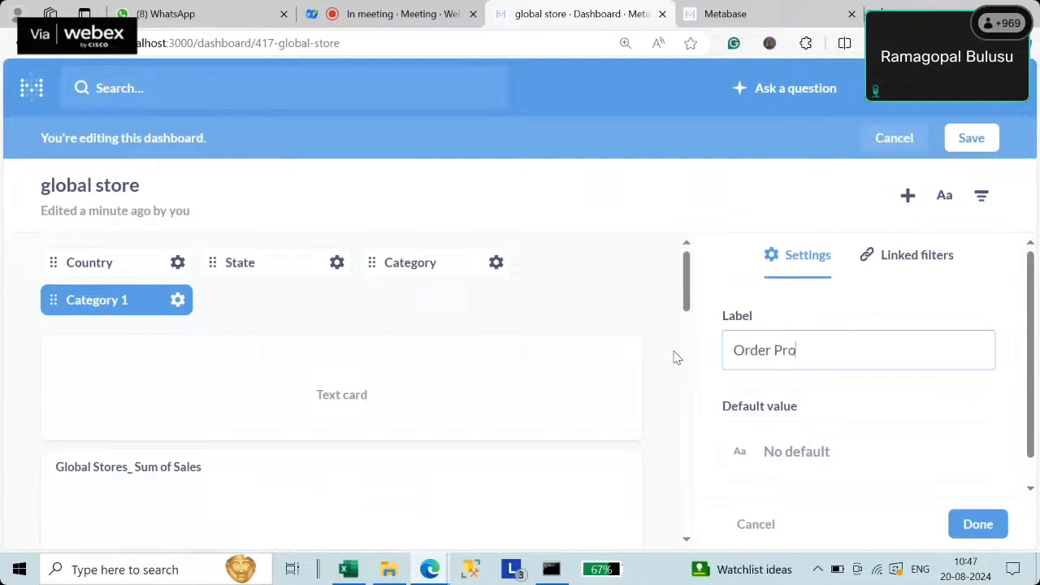
text(Priority)
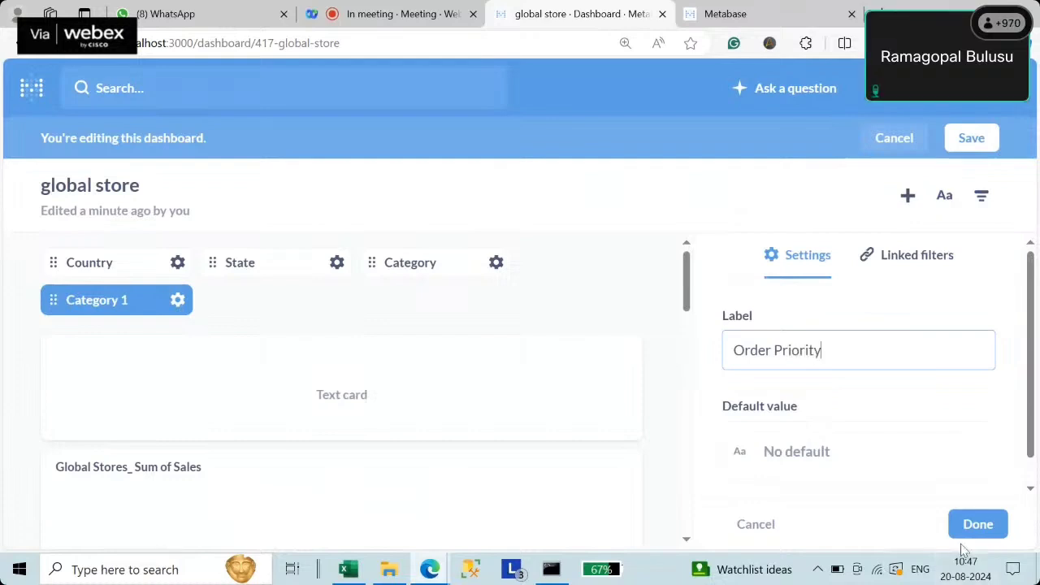
click(980, 526)
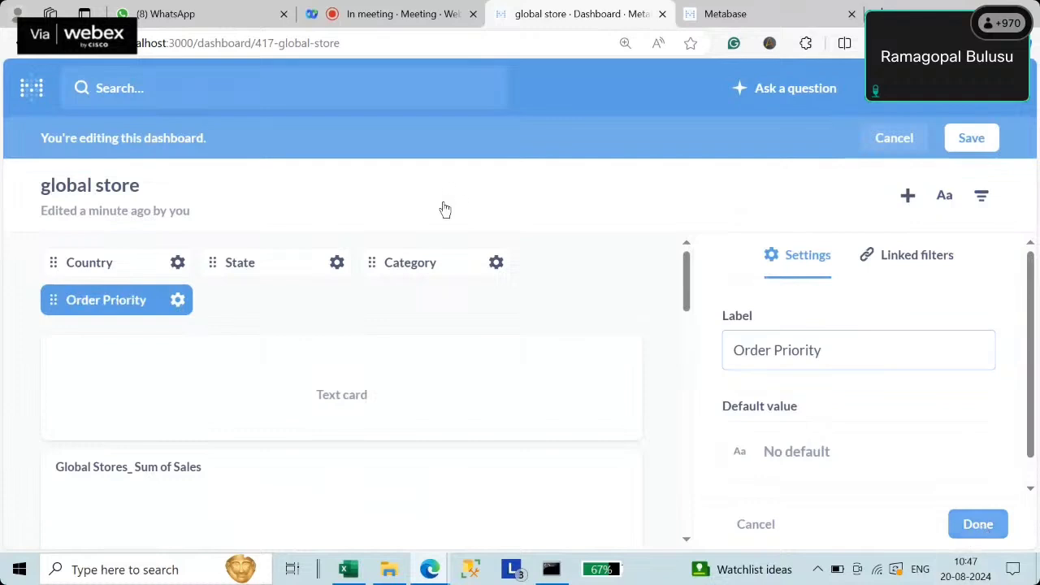
- Link the Country filter to the Country column on the first card and the Pivot Table card
click(91, 263)
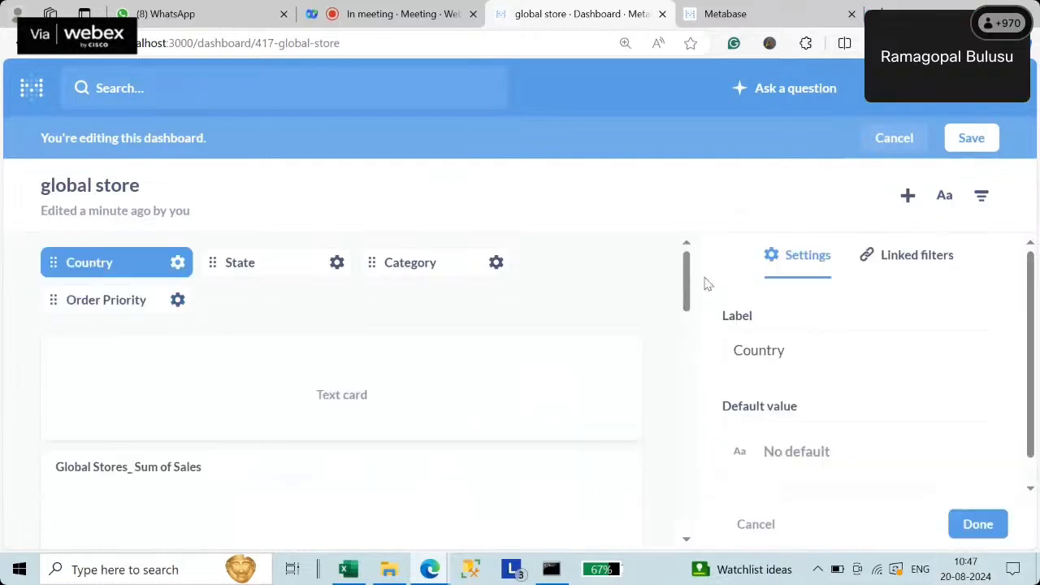
drag(687, 279, 684, 214)
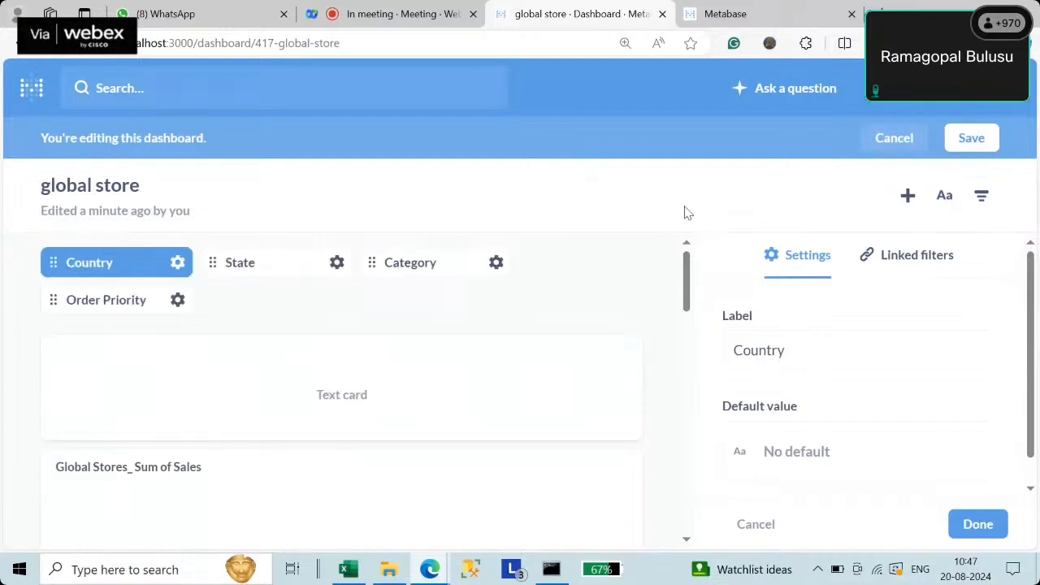
drag(687, 273, 730, 346)
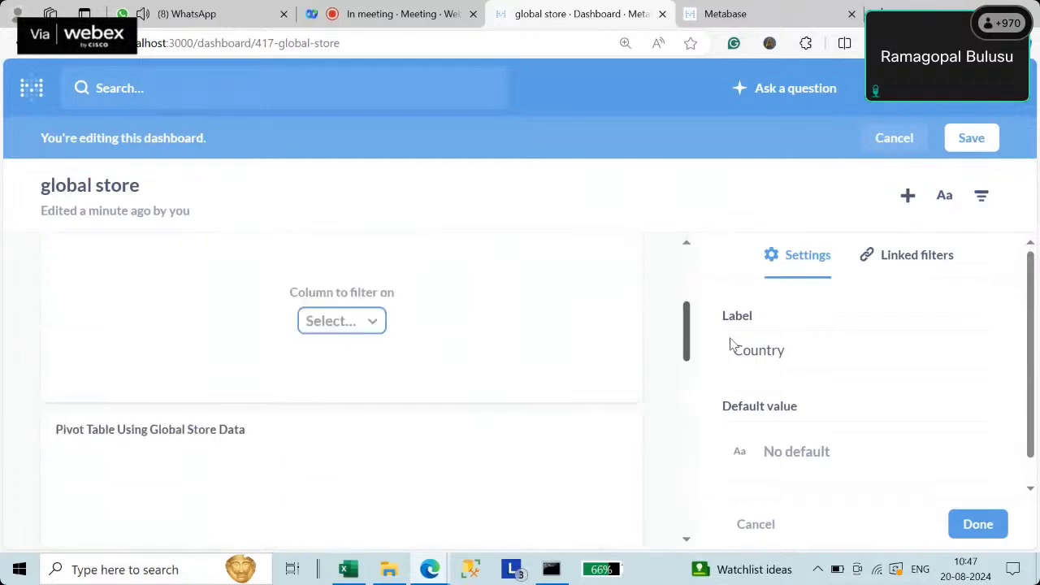
click(339, 329)
click(377, 201)
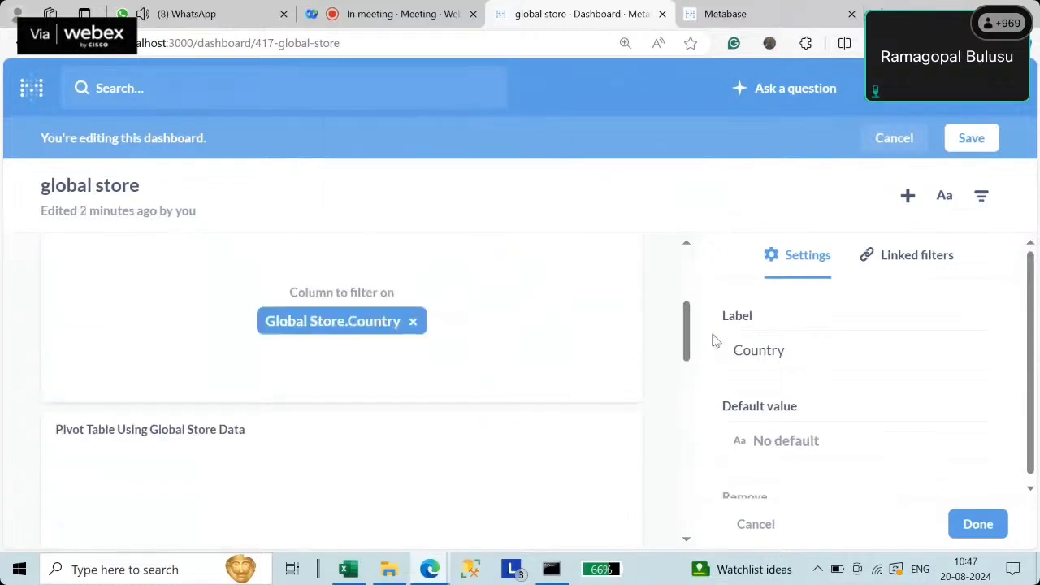
drag(685, 332, 687, 459)
click(341, 344)
click(385, 206)
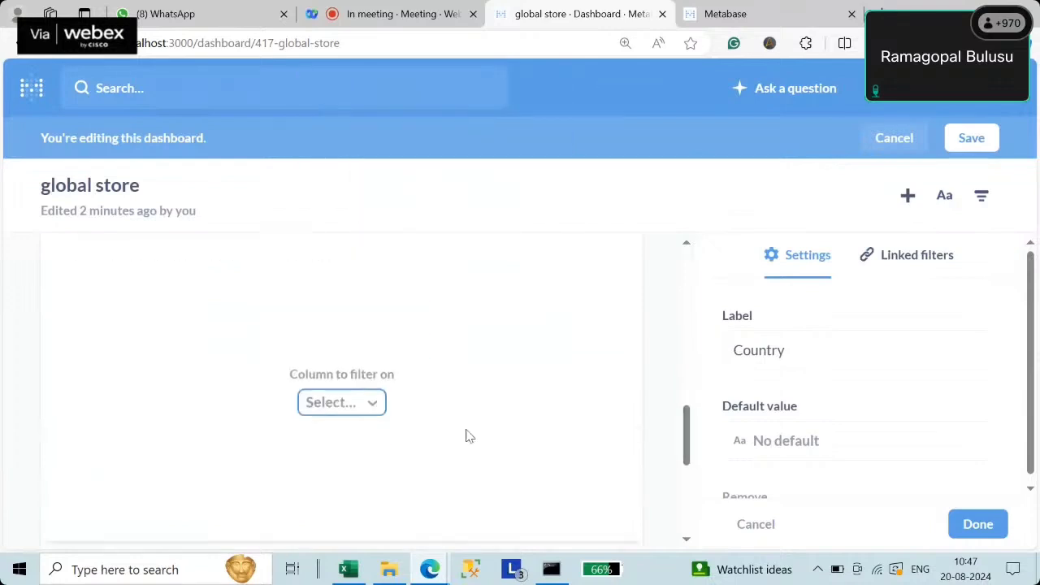
- Link the remaining cards, including Sum of Sales by Country, to the Country column
click(342, 406)
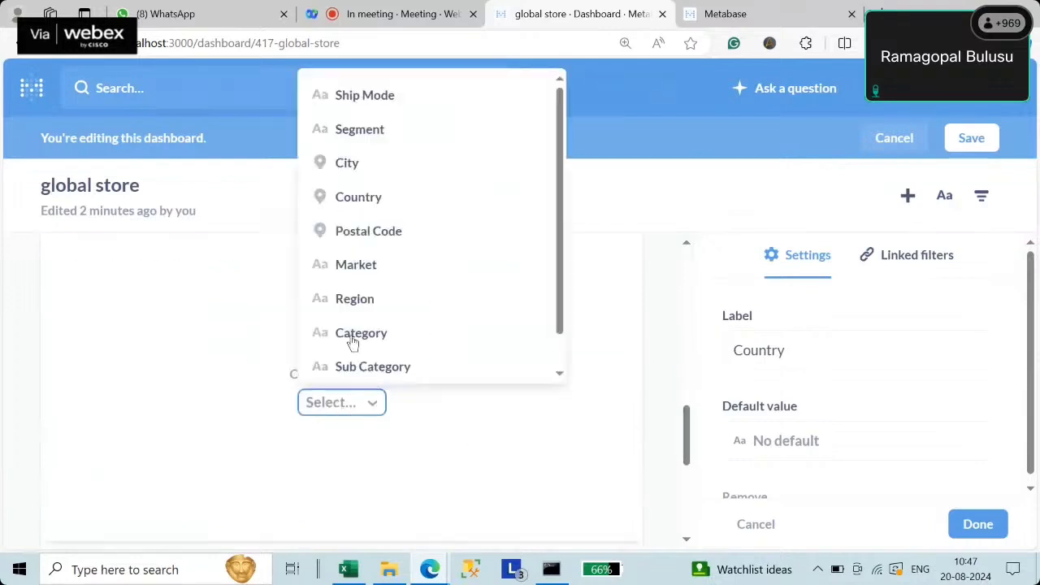
click(358, 199)
scroll(417, 458, down, 3)
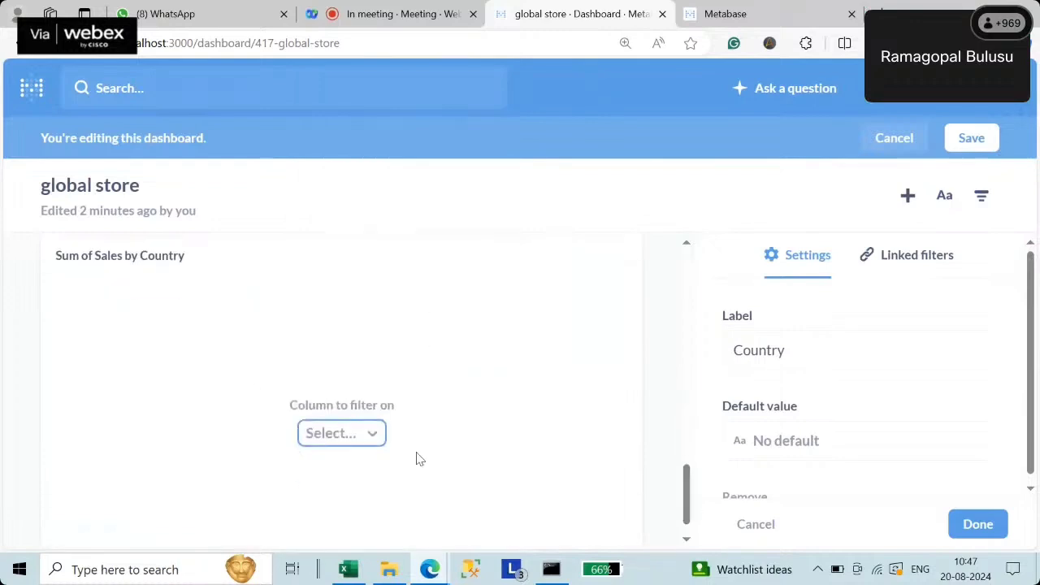
click(351, 439)
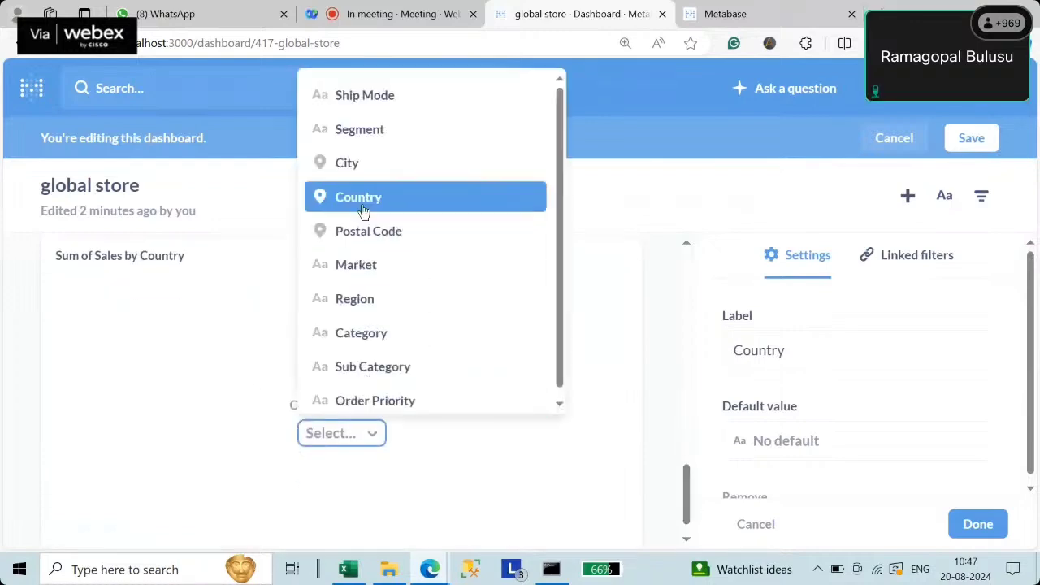
click(393, 203)
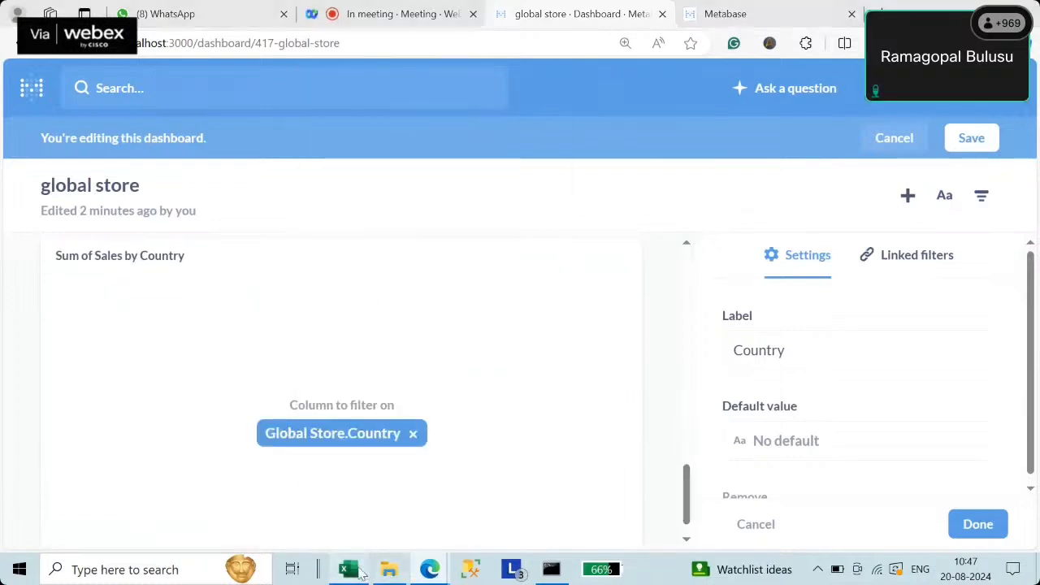
- Glance at the Excel pivot workbook, then return to the global store dashboard
click(360, 573)
drag(295, 169, 311, 197)
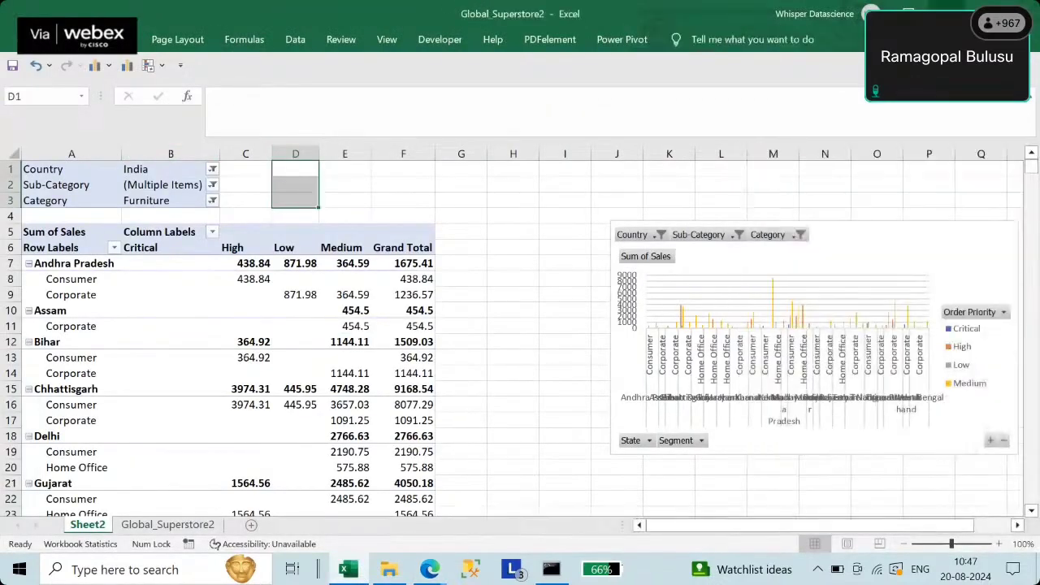
click(430, 569)
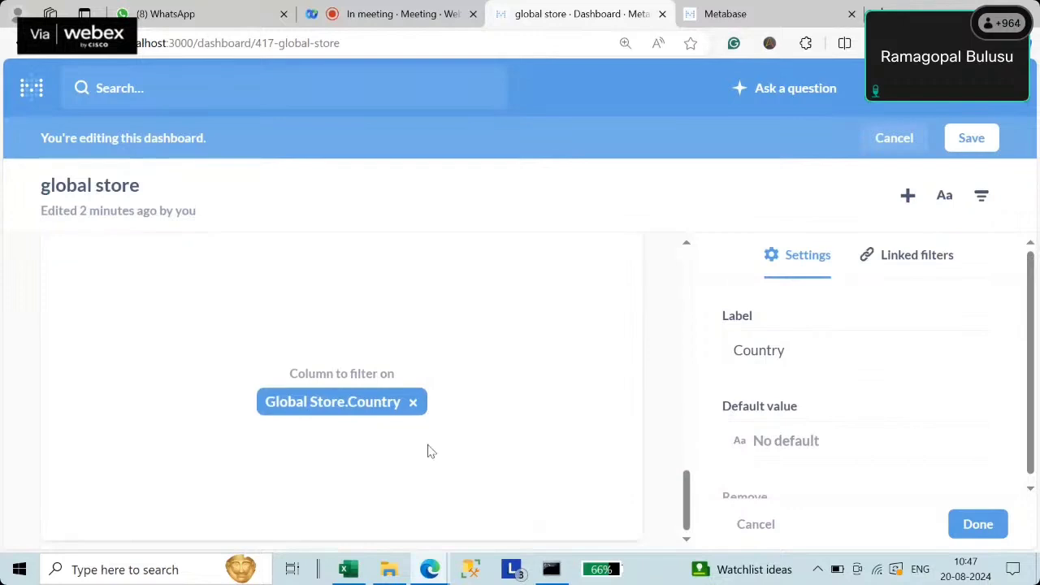
- Open the State filter's settings and browse a card's columns without linking any
scroll(431, 452, up, 10)
click(252, 271)
drag(691, 290, 687, 348)
click(344, 280)
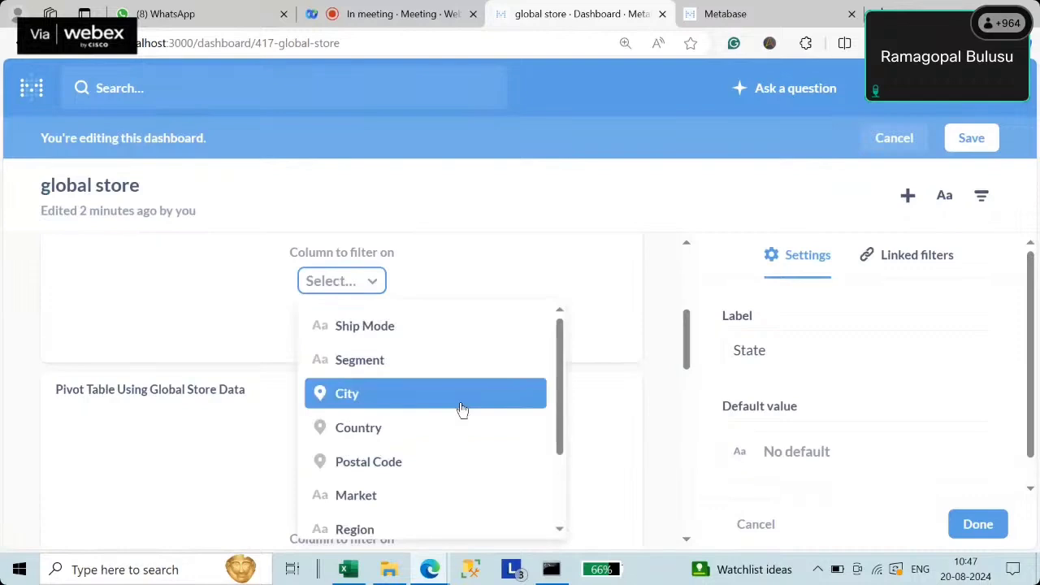
drag(560, 406, 597, 426)
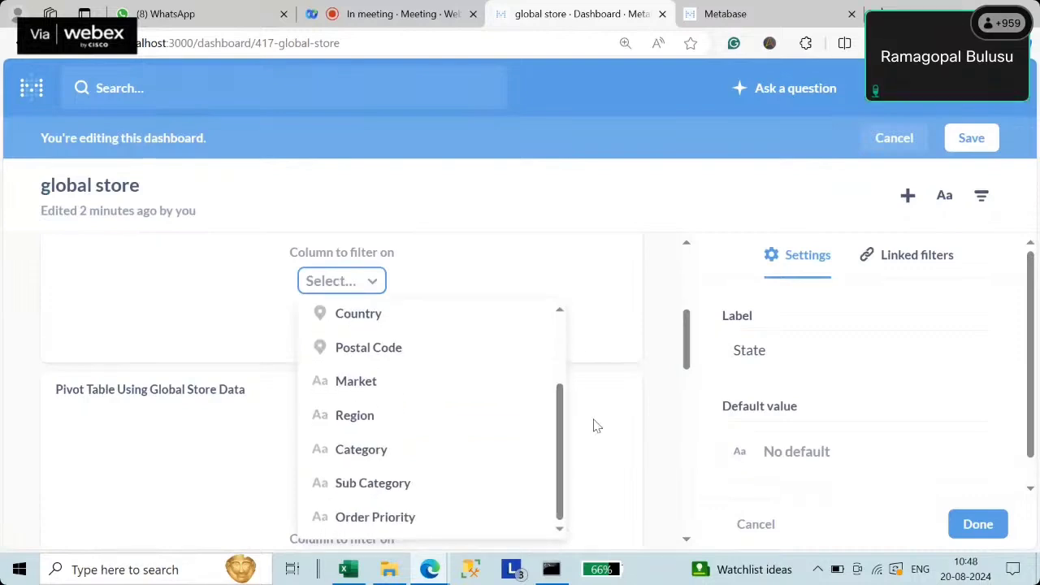
click(665, 327)
scroll(609, 316, up, 3)
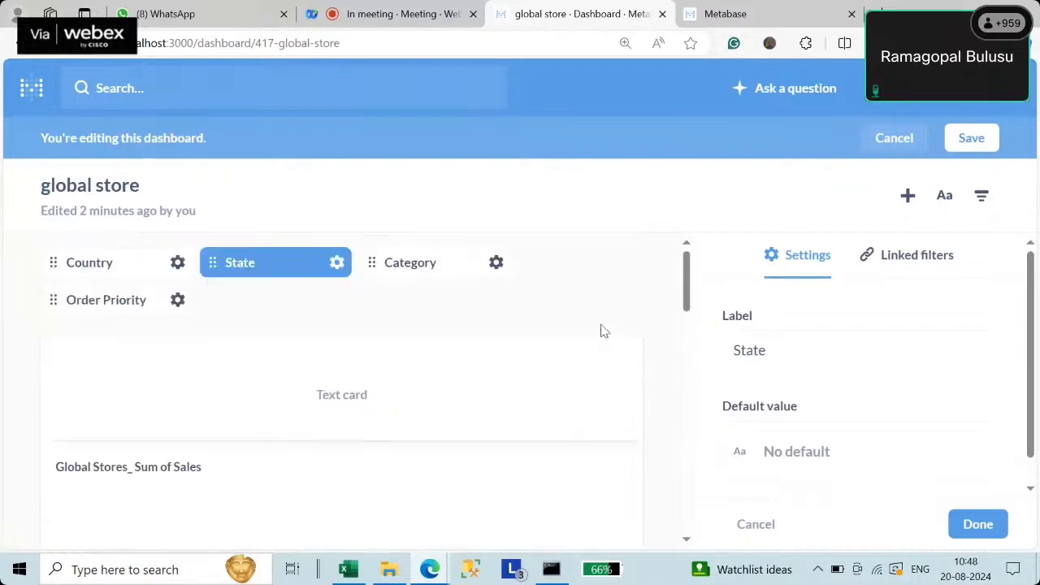
- Link the Category filter to the Category column on the first two cards
click(443, 268)
drag(688, 280, 691, 336)
click(342, 307)
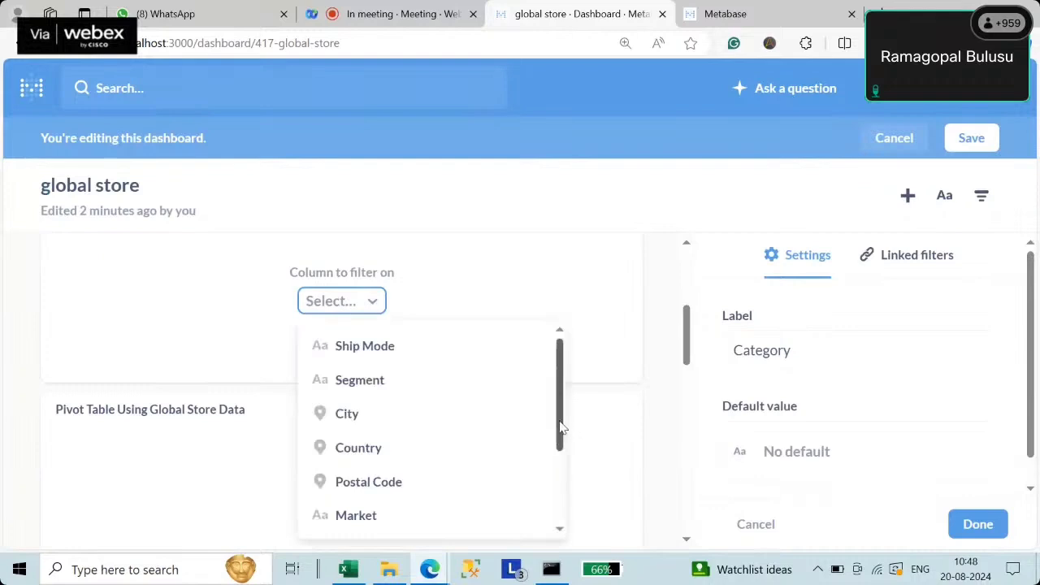
drag(560, 428, 560, 499)
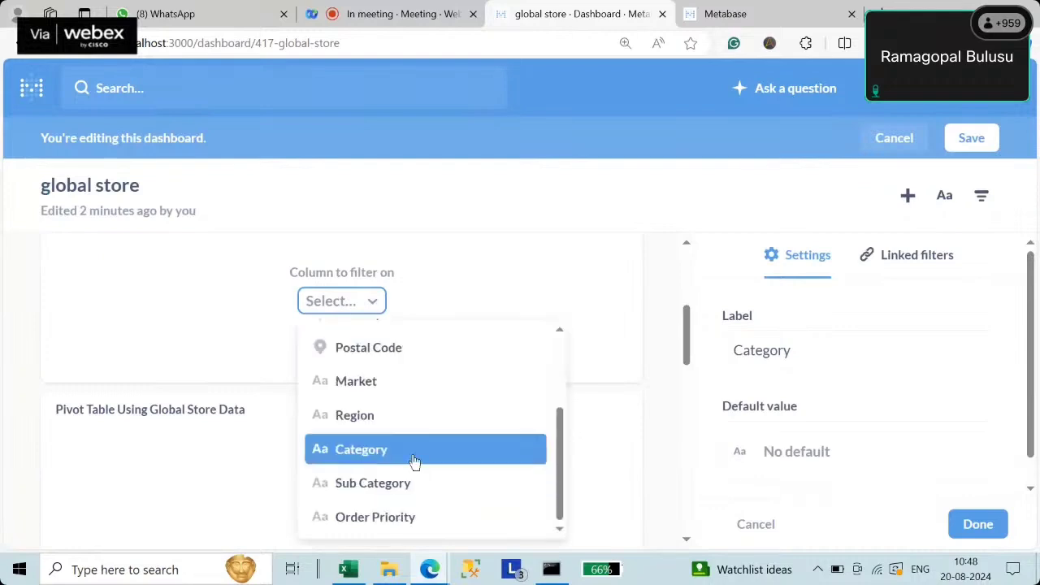
click(415, 461)
drag(687, 333, 687, 392)
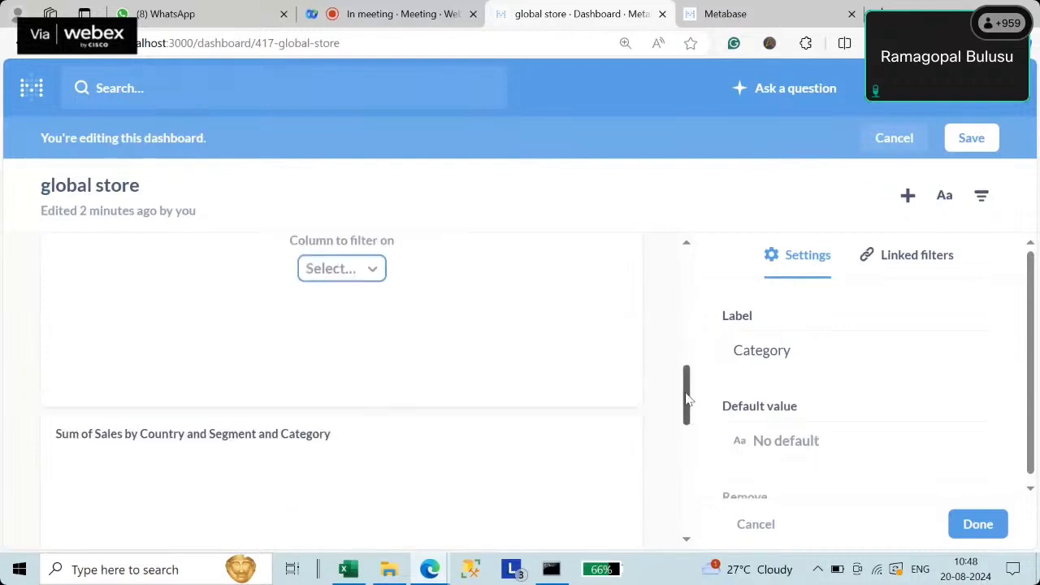
click(368, 264)
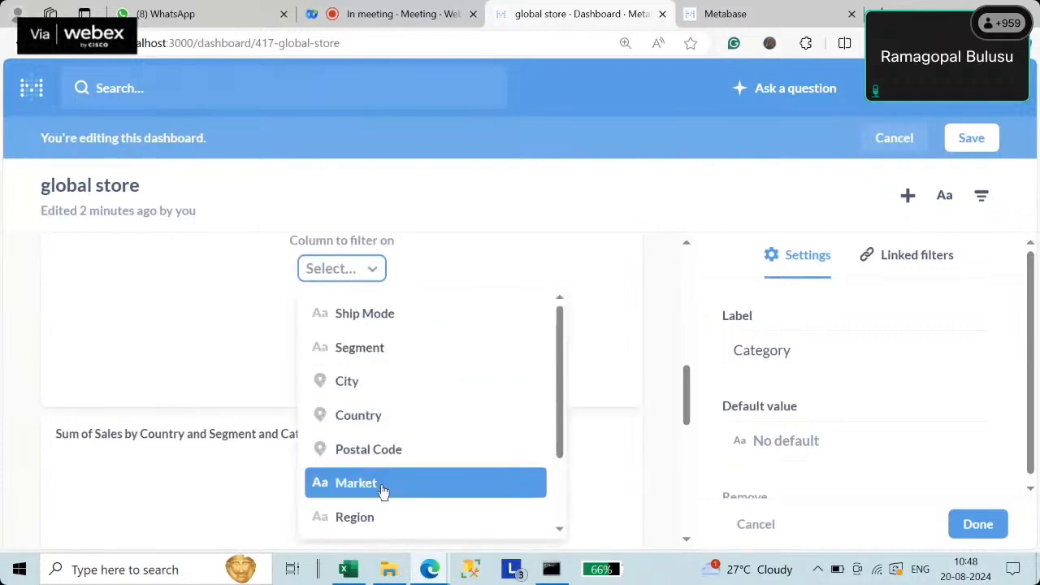
scroll(383, 488, down, 2)
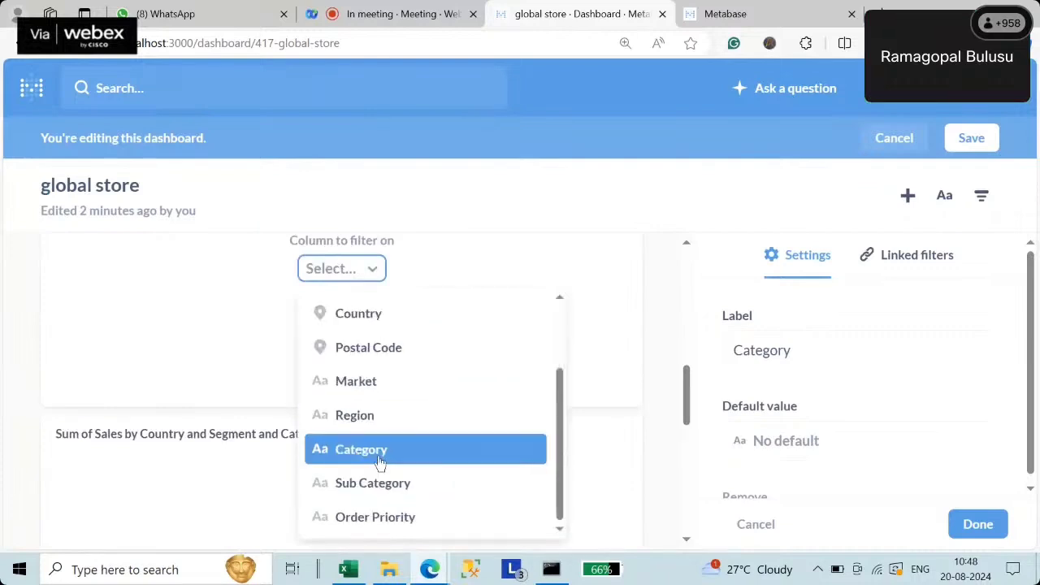
click(380, 465)
- Link the remaining two cards to the Category column for the Category filter
drag(687, 408, 687, 471)
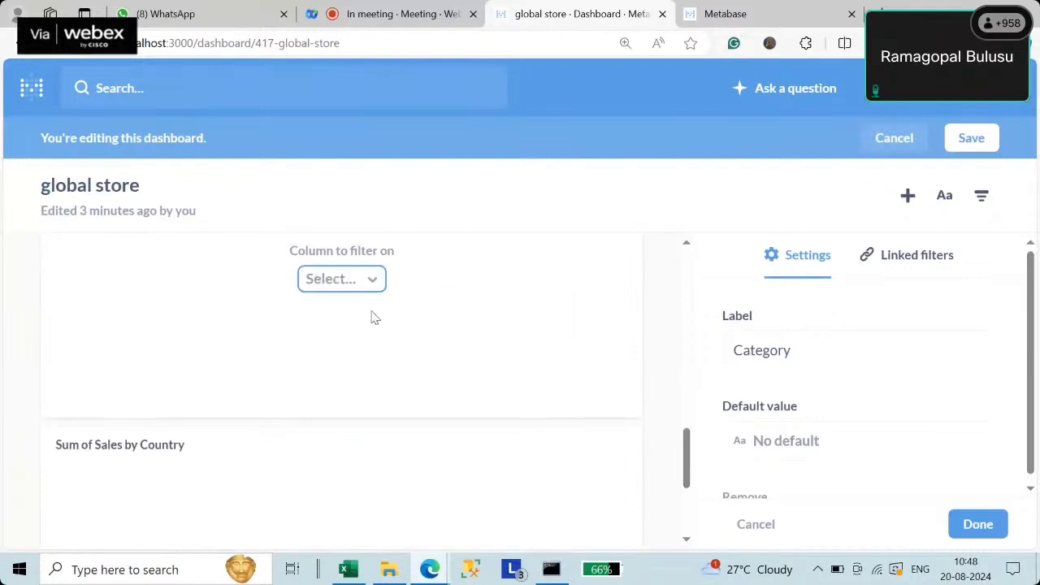
click(346, 281)
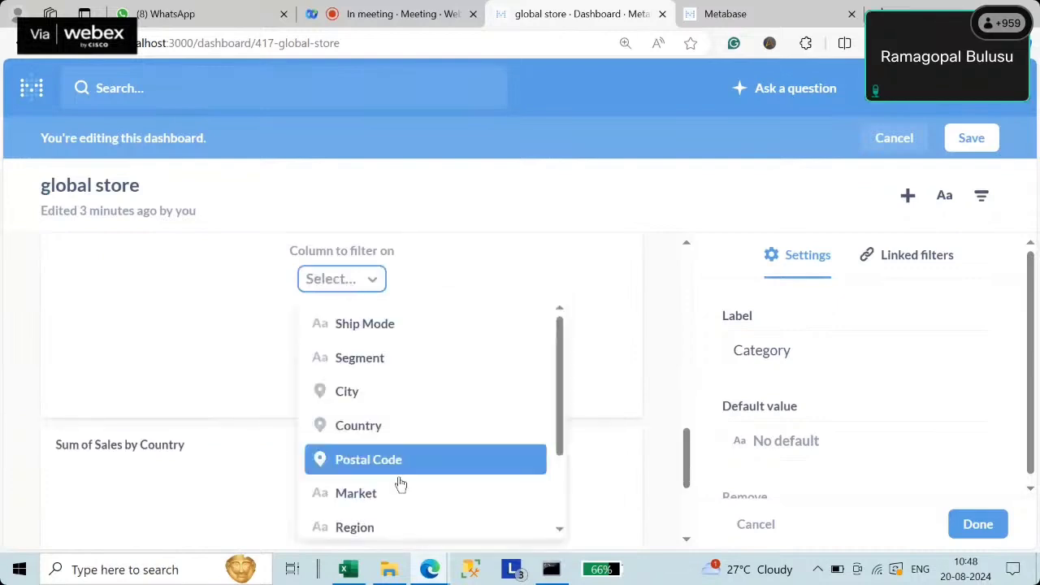
scroll(394, 470, down, 3)
click(390, 452)
drag(687, 473, 688, 541)
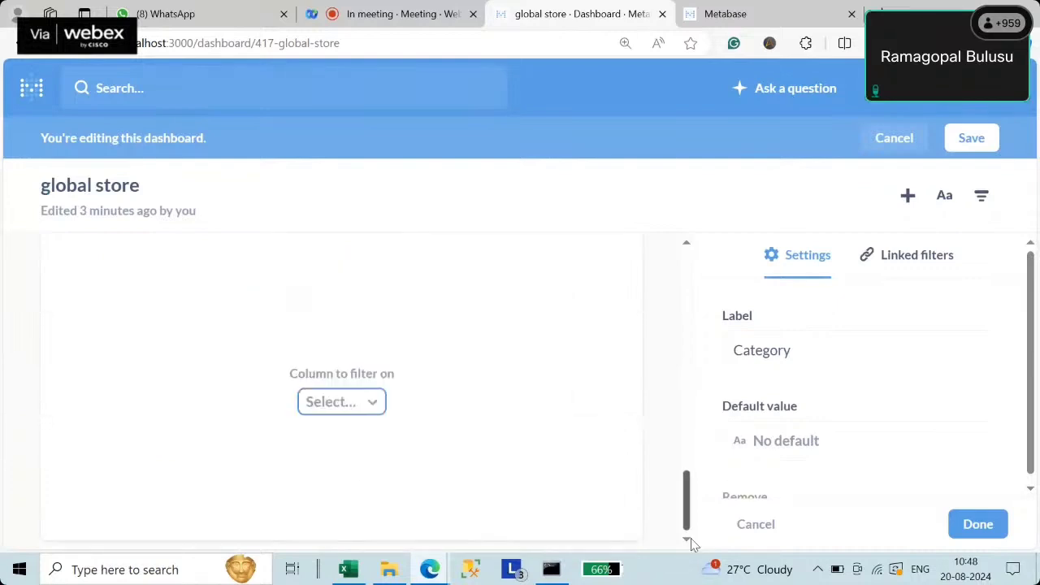
click(344, 402)
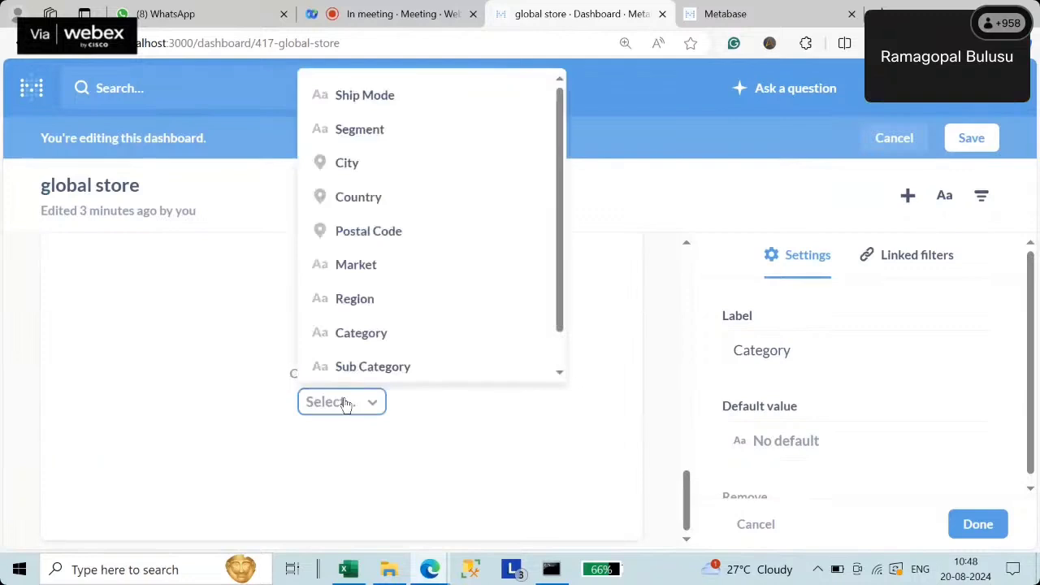
click(365, 341)
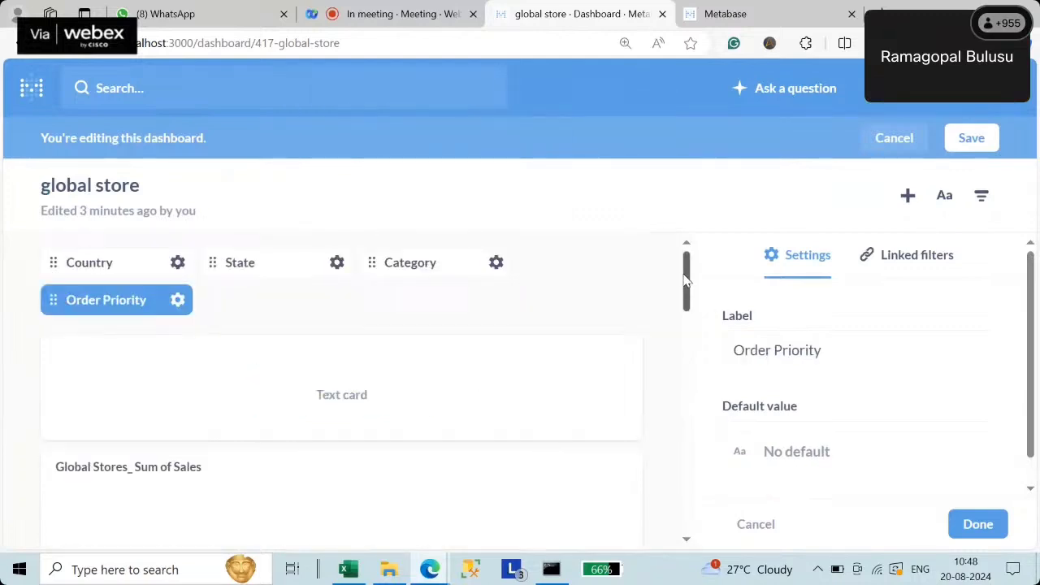
- Map the first two cards to the Order Priority column for the Order Priority filter
drag(684, 281, 687, 341)
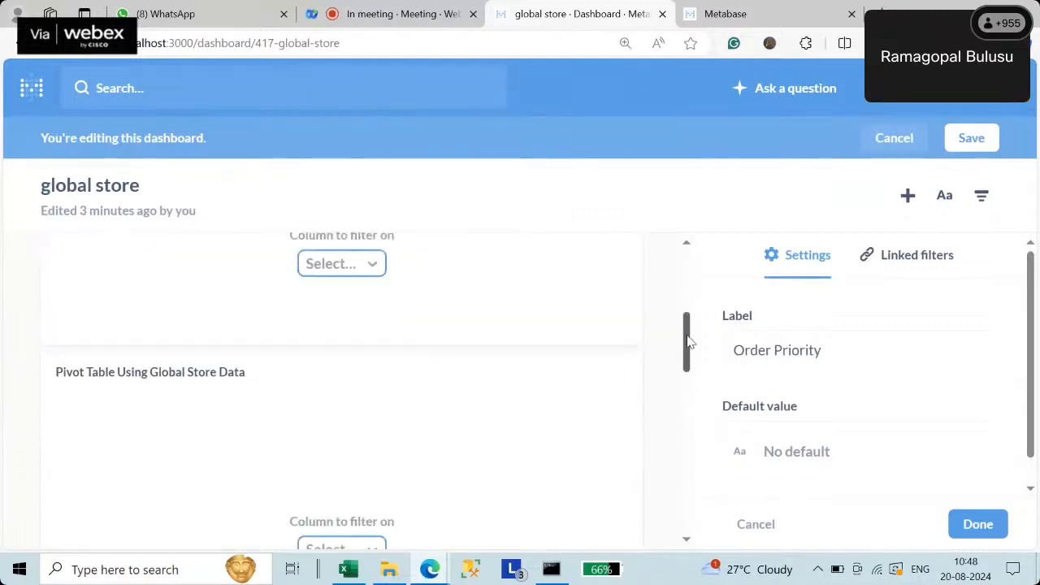
click(332, 263)
scroll(416, 502, down, 3)
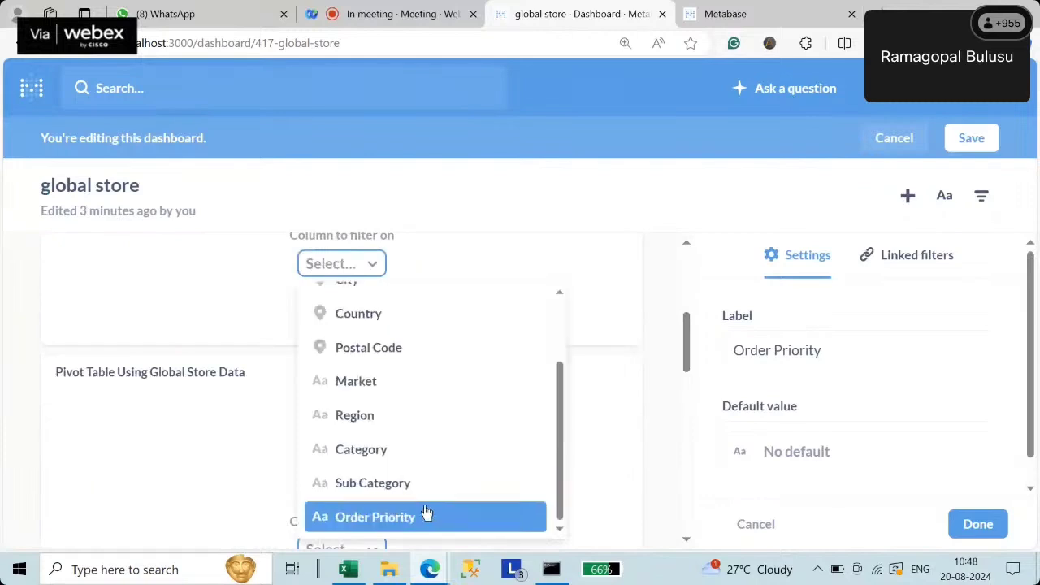
click(420, 520)
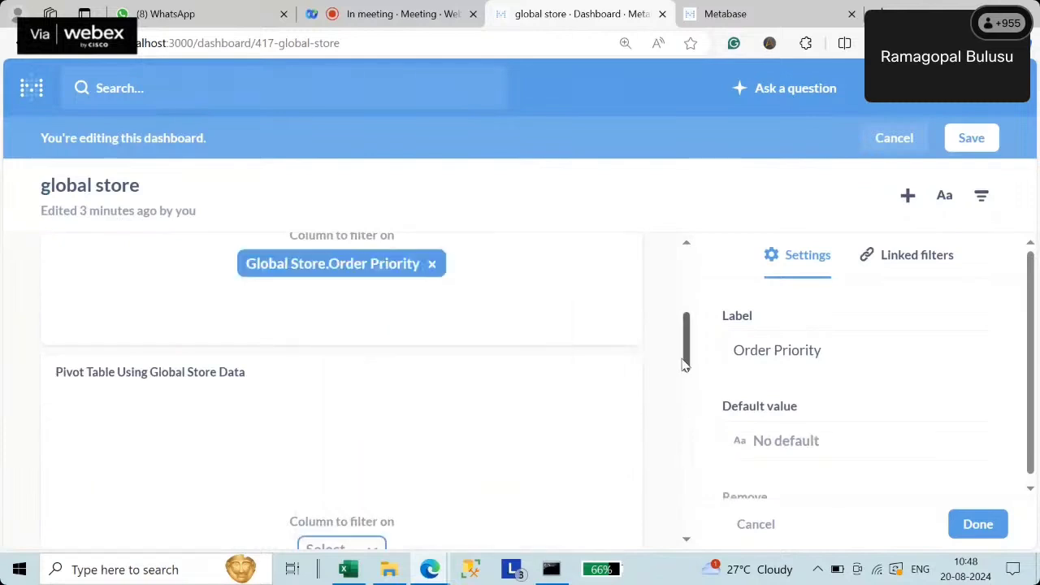
drag(685, 365, 686, 422)
click(355, 258)
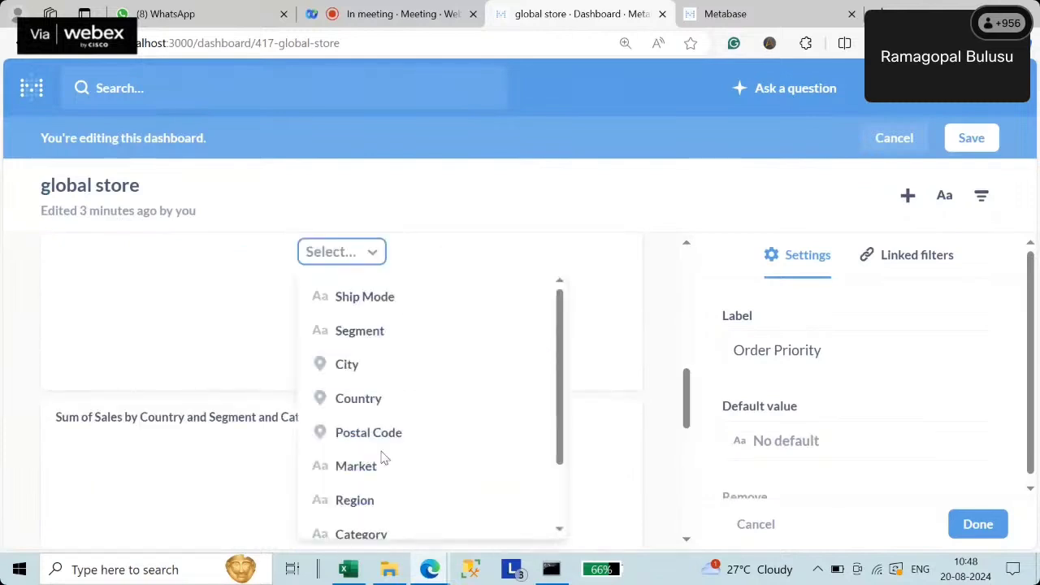
scroll(386, 471, down, 2)
click(397, 520)
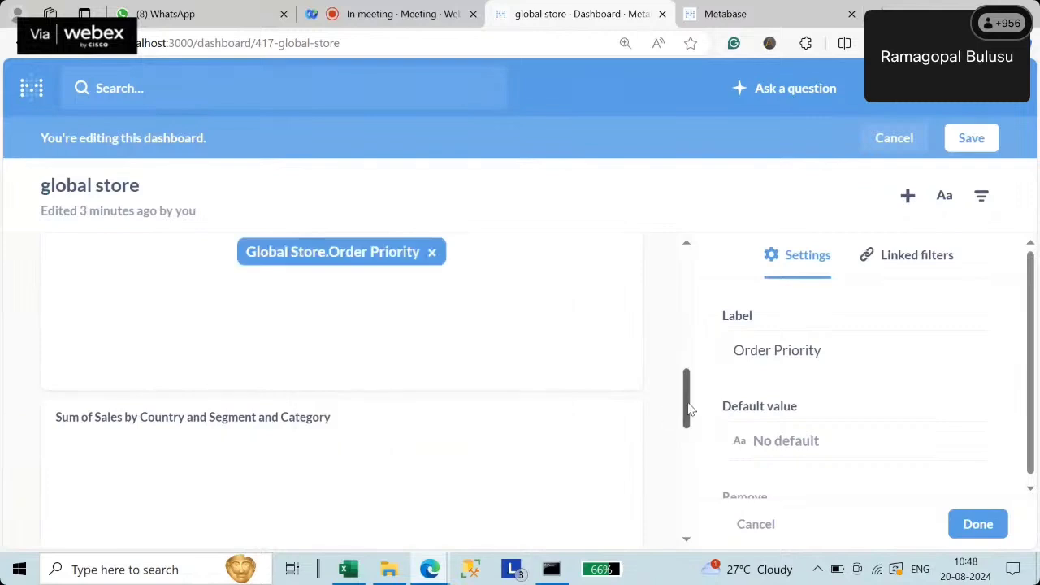
- Map the remaining cards to Order Priority as well, then save the dashboard
drag(687, 406, 689, 477)
click(347, 286)
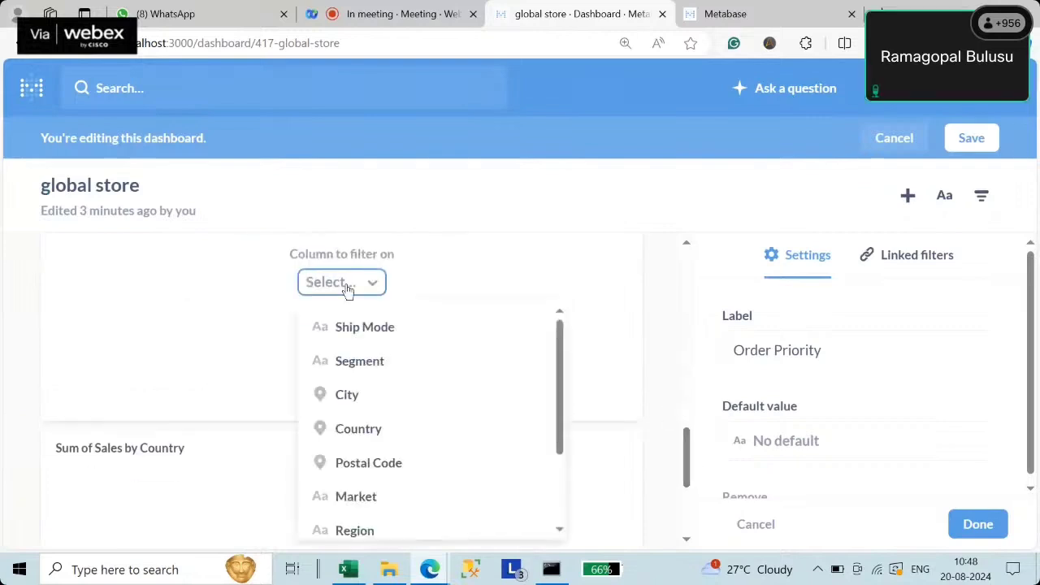
scroll(390, 471, down, 2)
click(389, 517)
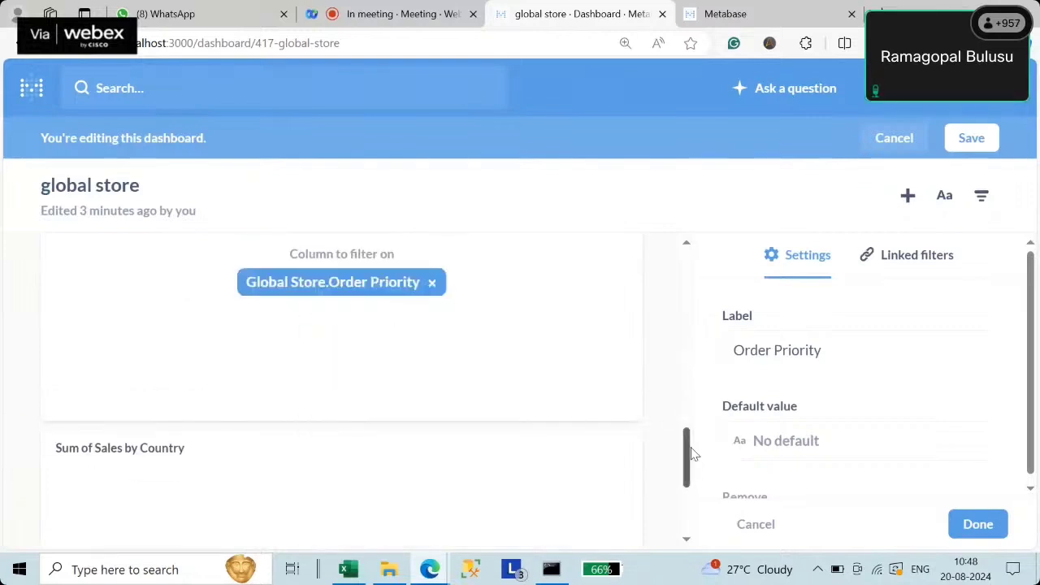
drag(687, 457, 689, 496)
click(332, 400)
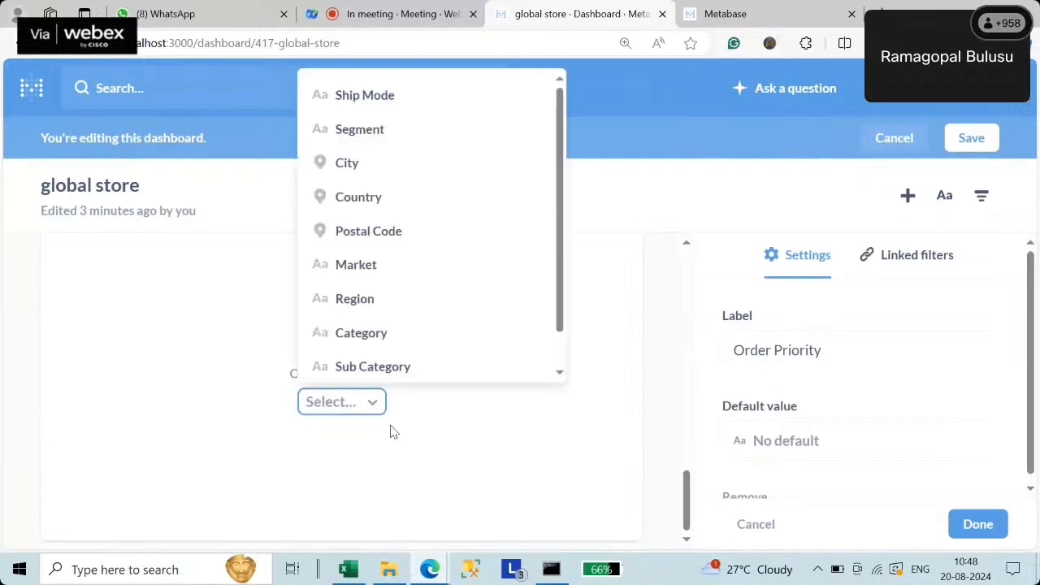
scroll(407, 347, down, 1)
click(398, 363)
scroll(423, 374, up, 10)
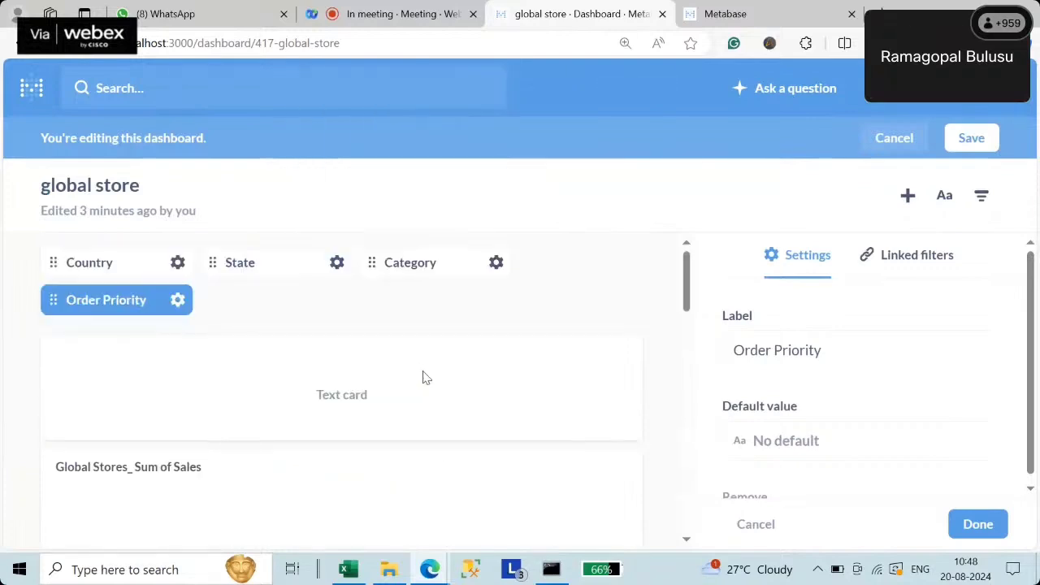
click(983, 143)
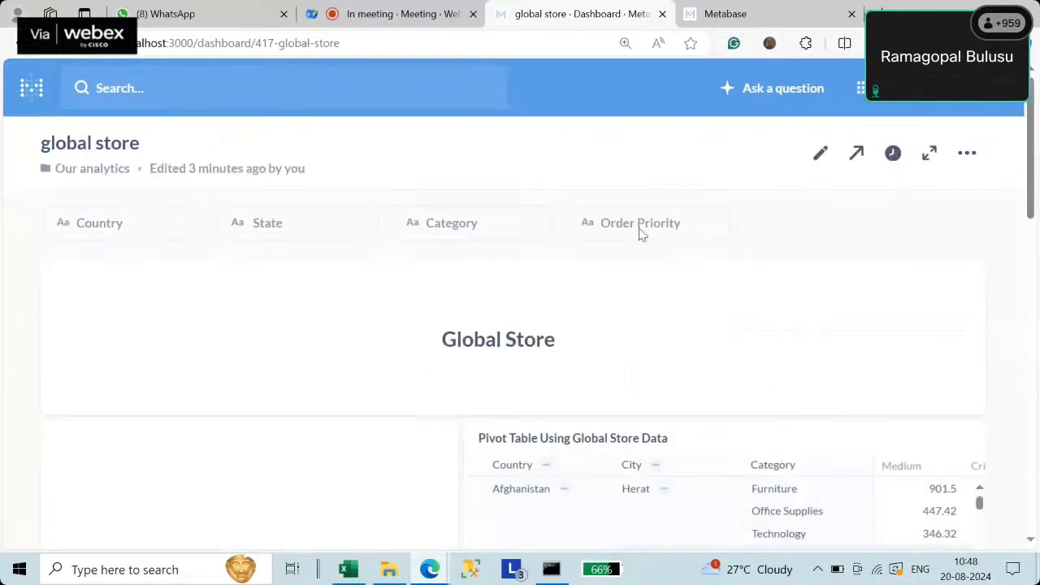
- Filter the dashboard to Country India and review the India-only cards totalling 589,650.11
click(148, 228)
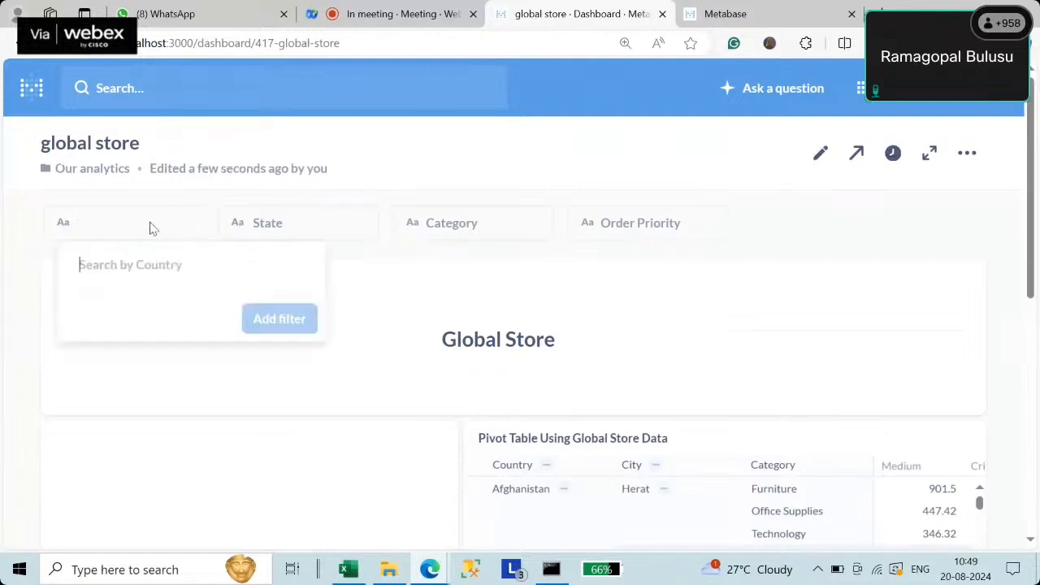
click(130, 264)
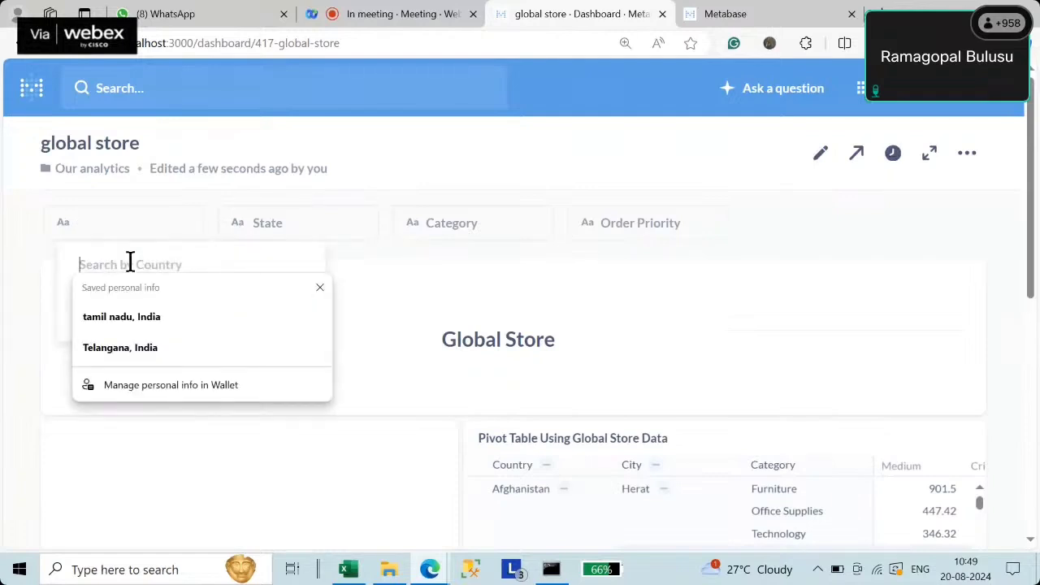
text(India)
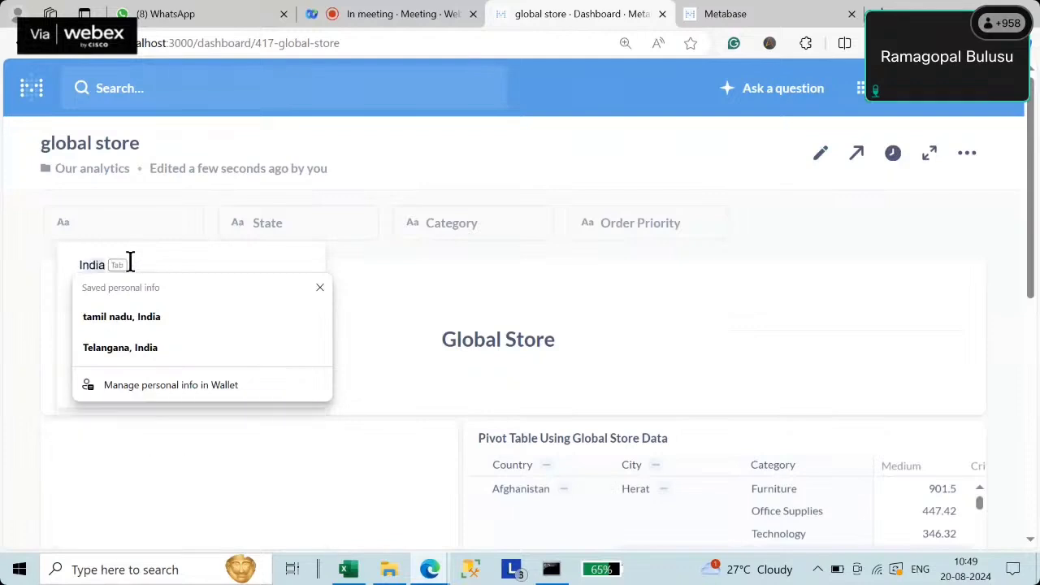
key(BackSpace)
key(BackSpace)
click(321, 288)
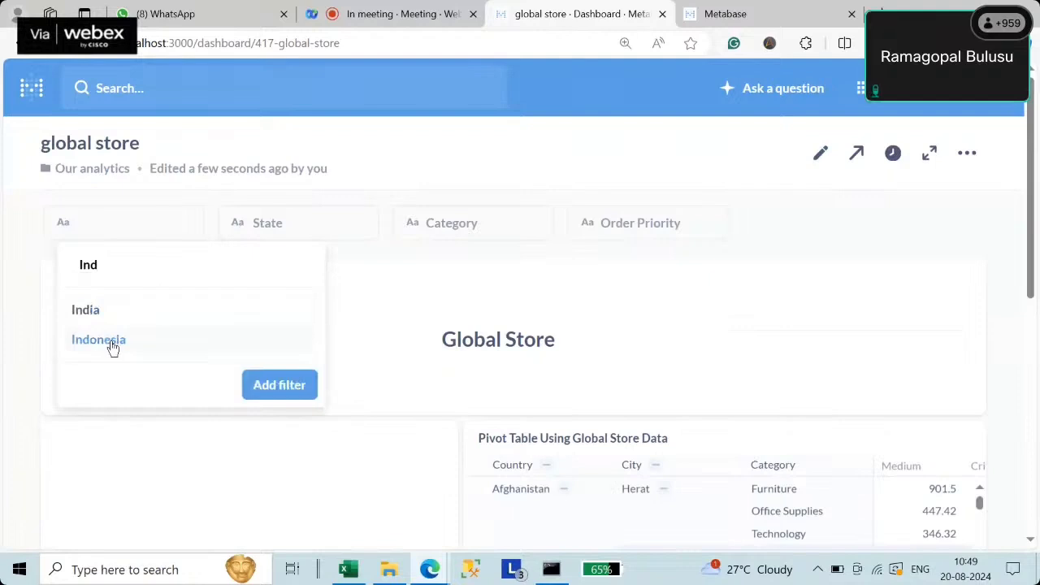
click(86, 309)
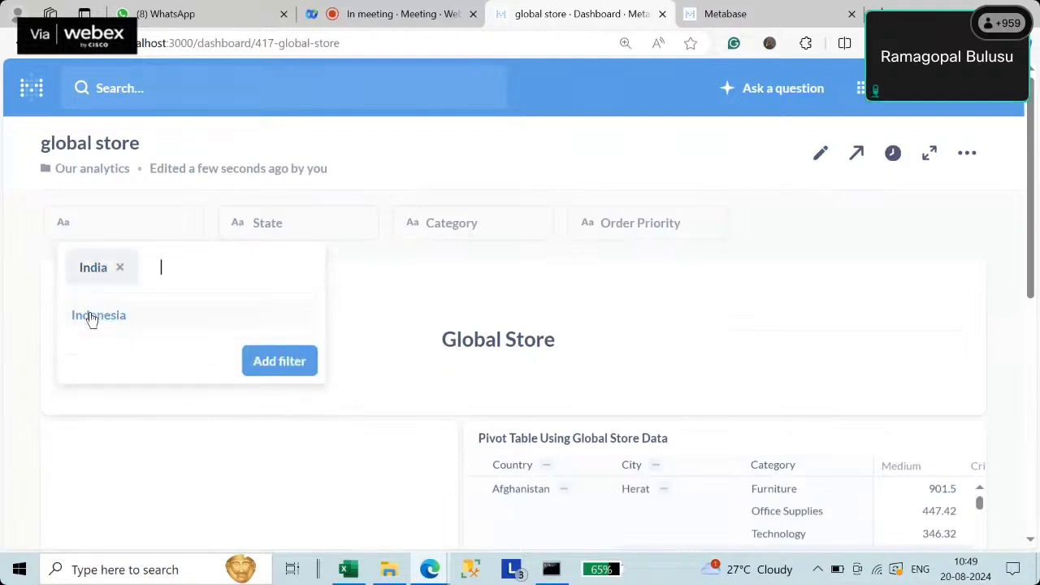
click(280, 361)
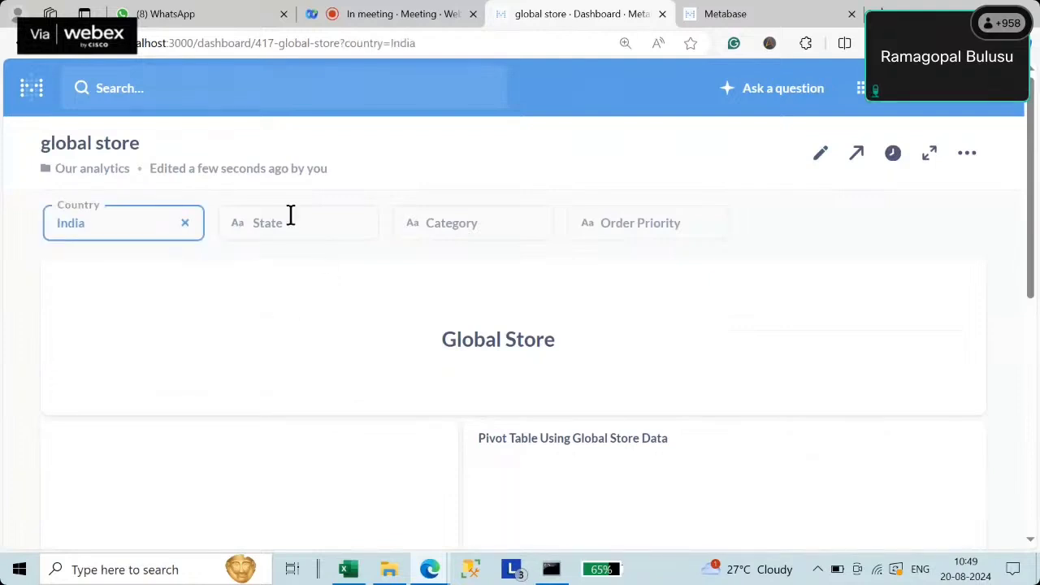
scroll(674, 232, down, 4)
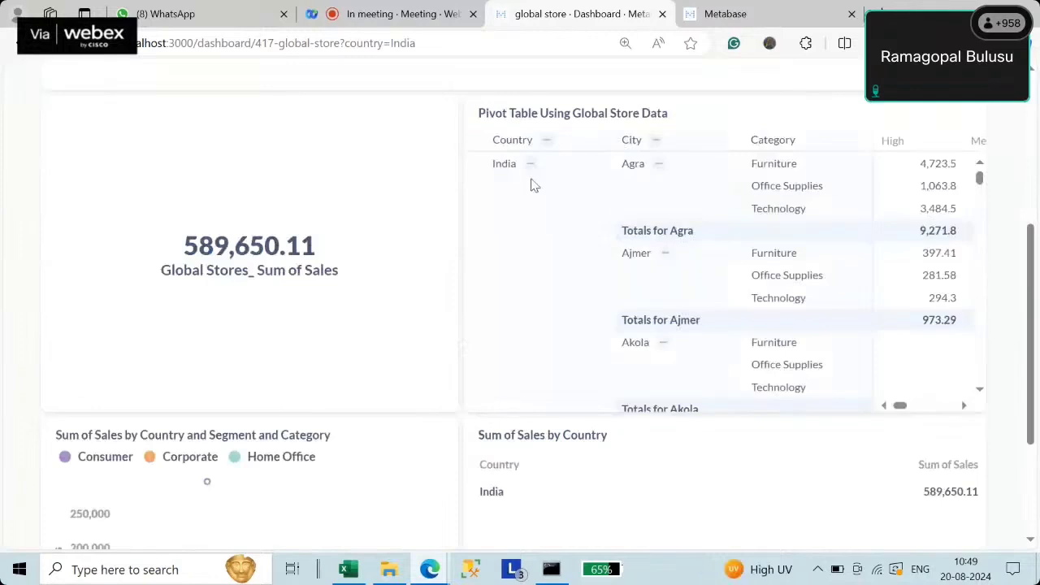
scroll(743, 307, down, 5)
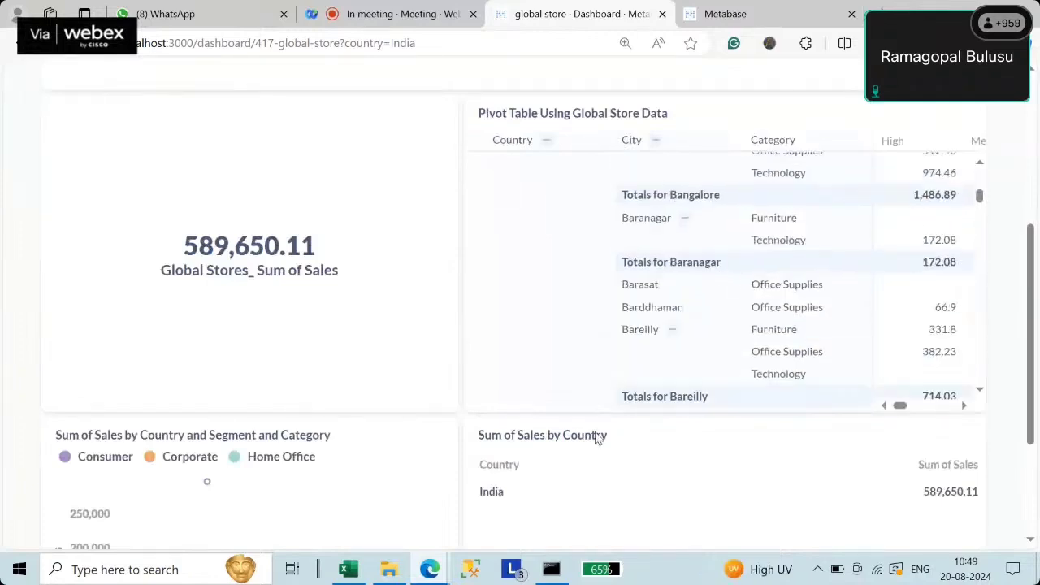
scroll(605, 464, down, 2)
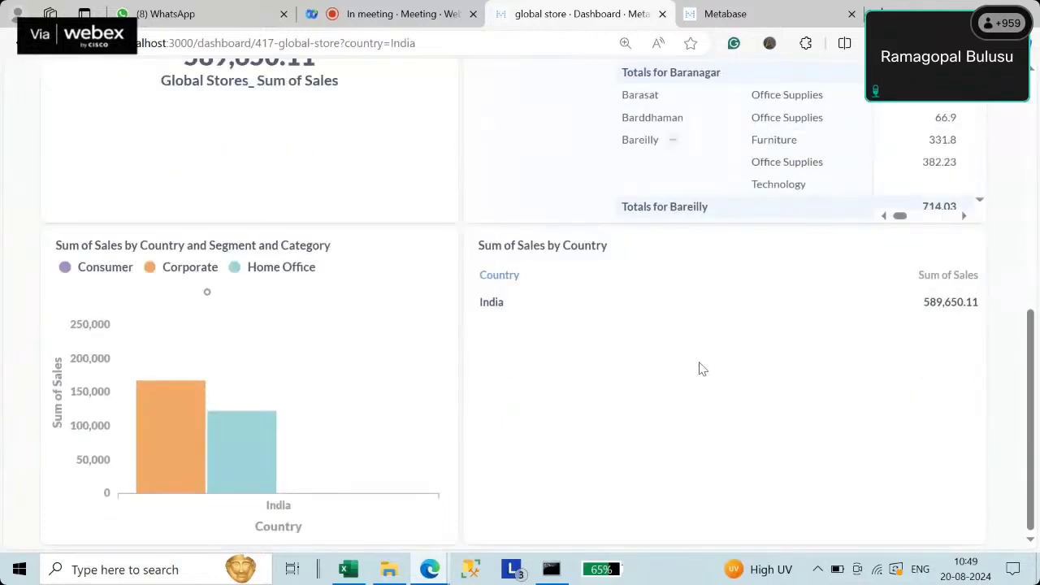
- Check the values offered by the State, Category and Order Priority filters
scroll(531, 395, up, 7)
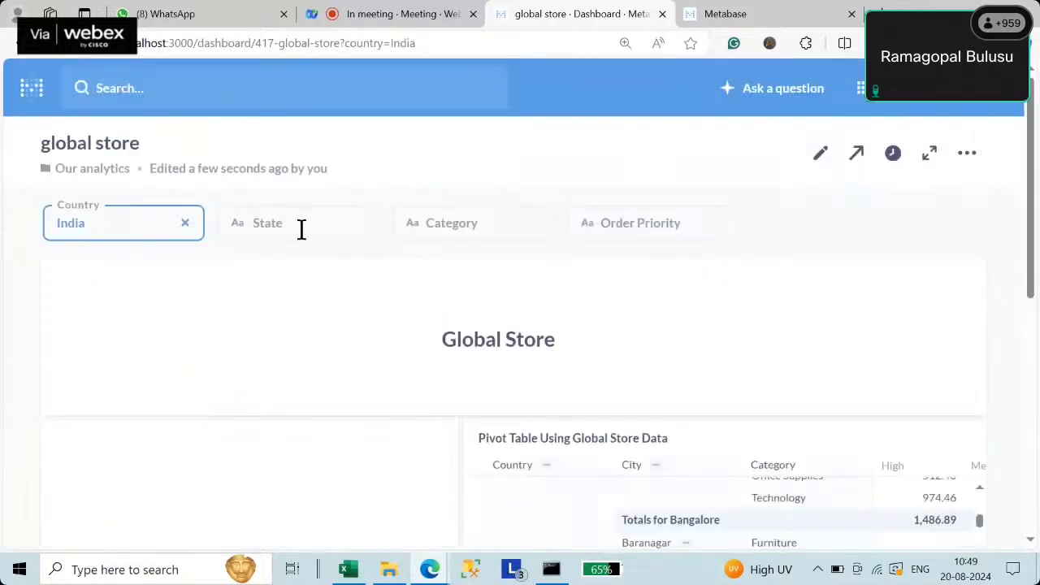
click(302, 229)
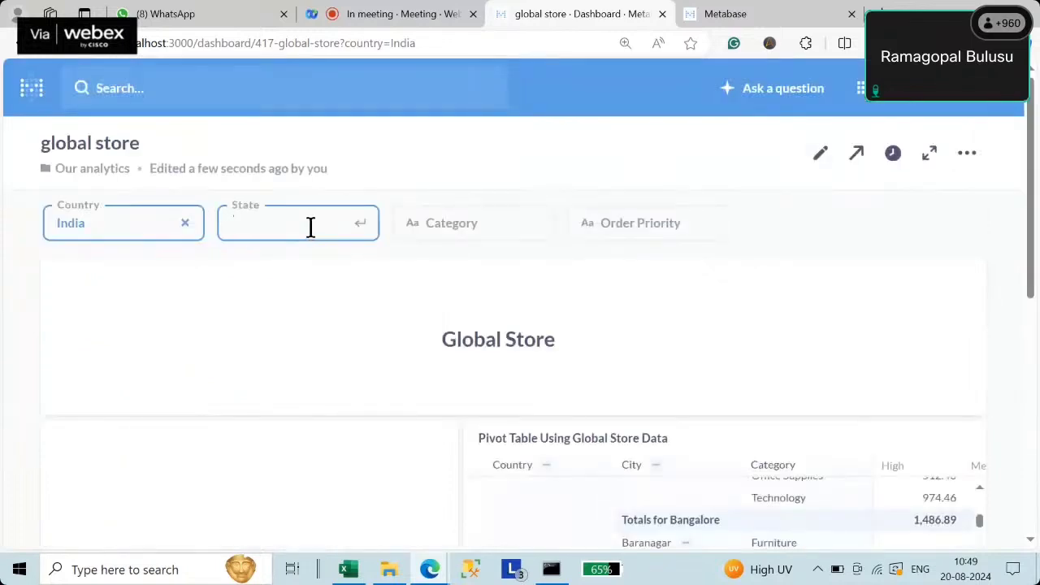
click(322, 262)
click(286, 227)
click(468, 230)
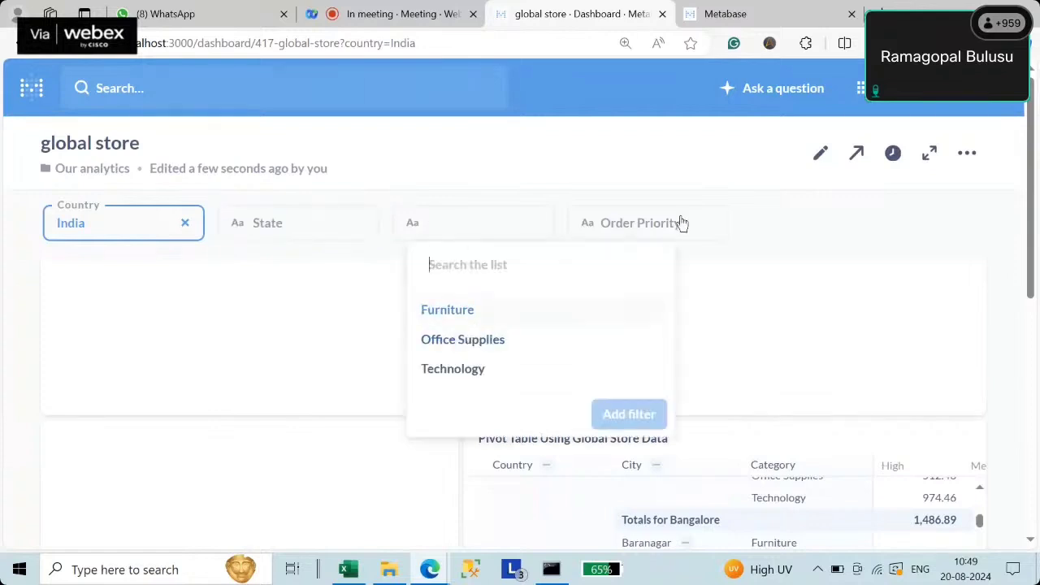
click(680, 222)
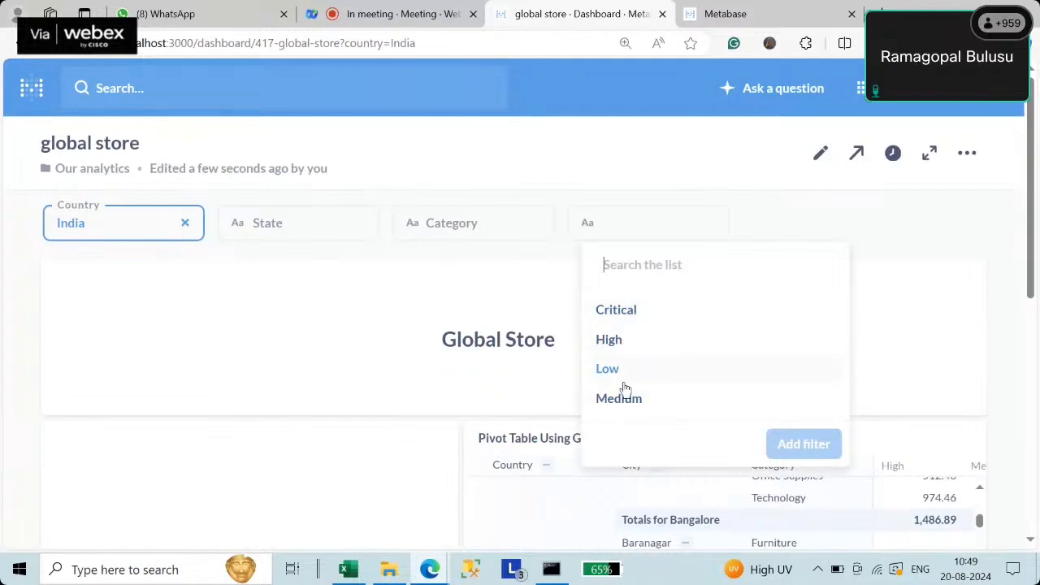
click(469, 223)
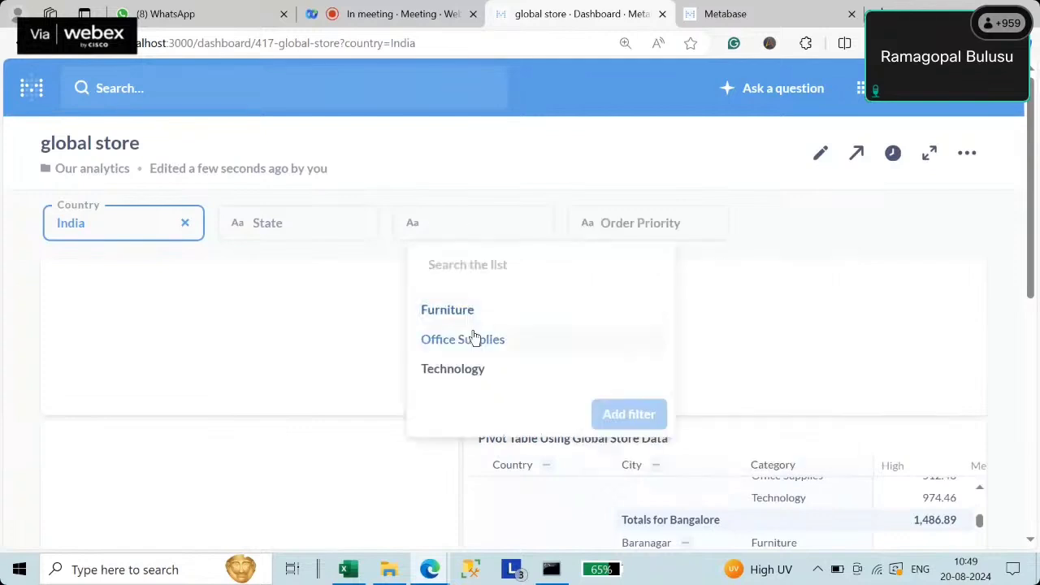
click(646, 229)
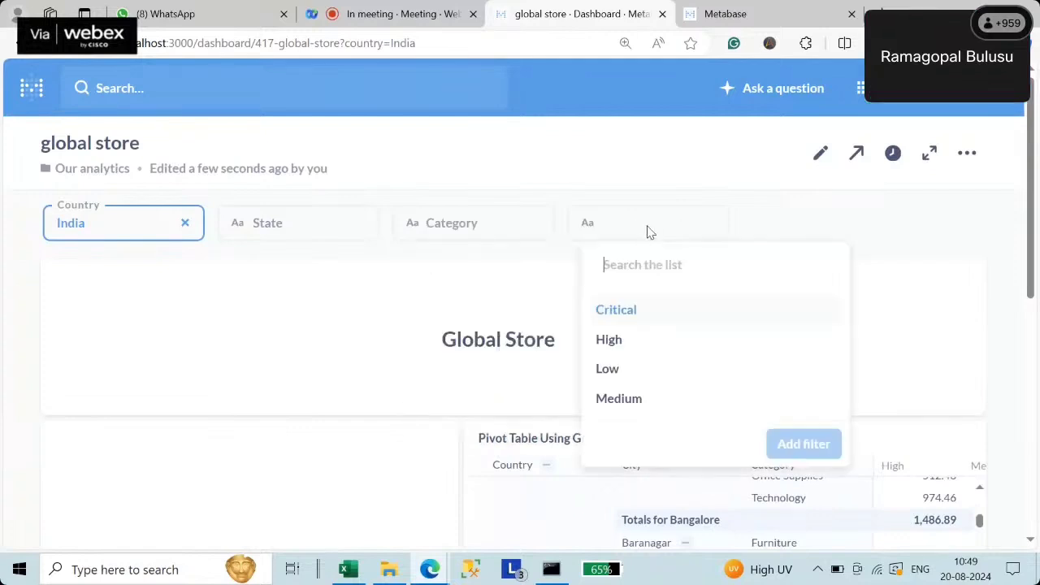
click(289, 222)
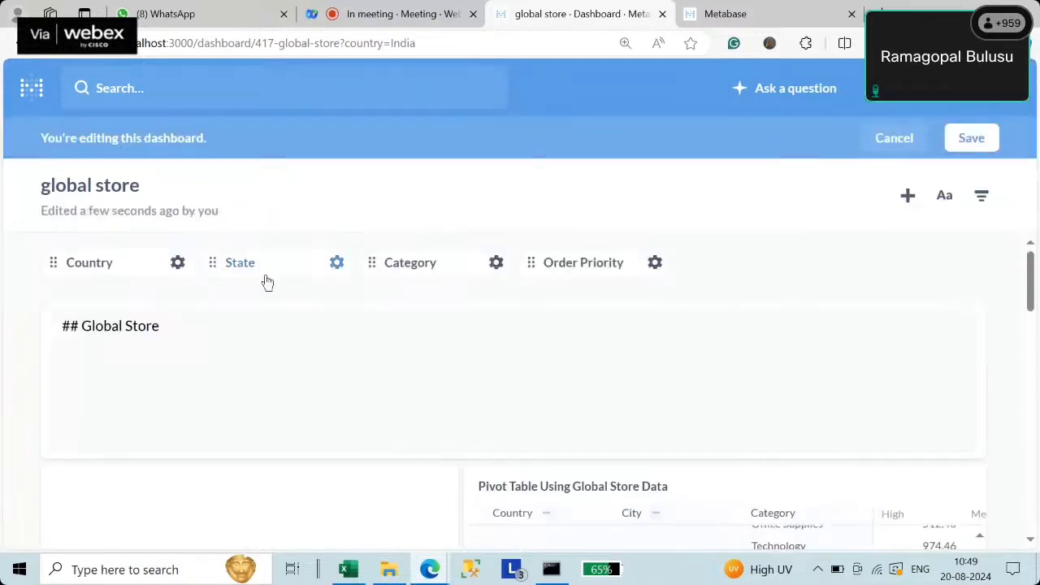
- Review the State filter's column mapping options, then save the dashboard
click(267, 281)
scroll(345, 286, down, 5)
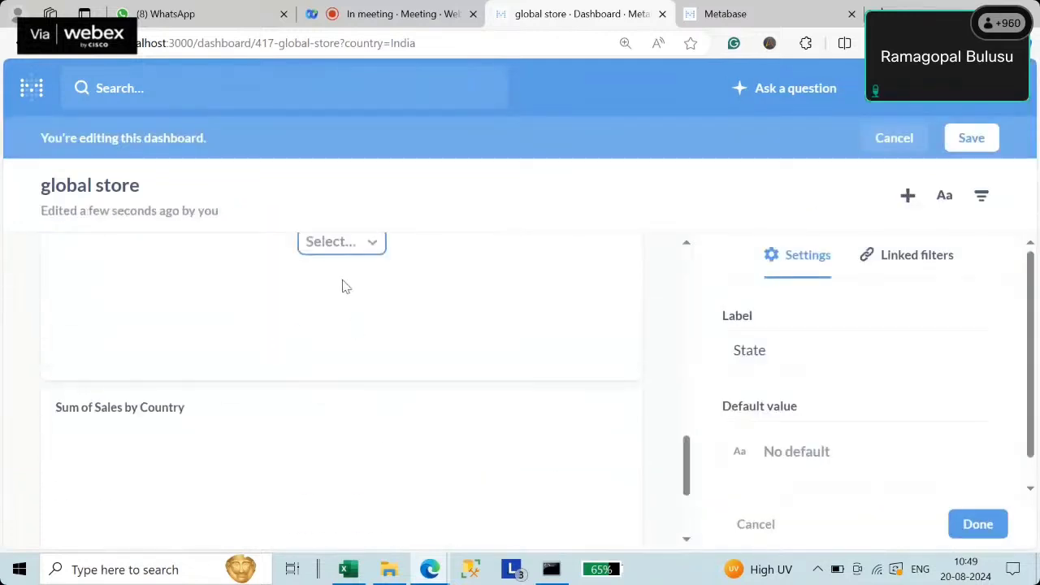
click(344, 251)
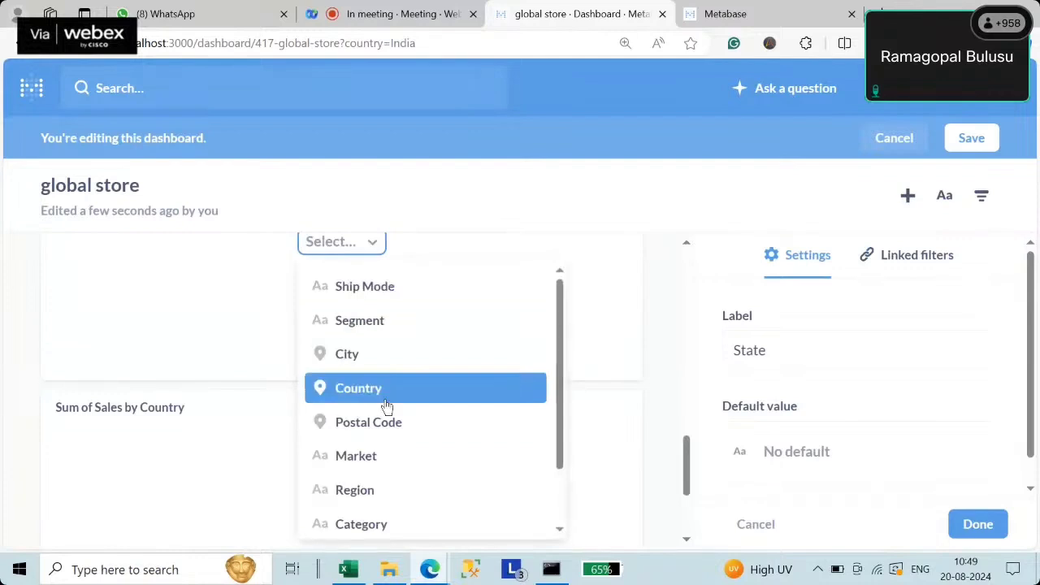
scroll(627, 351, up, 6)
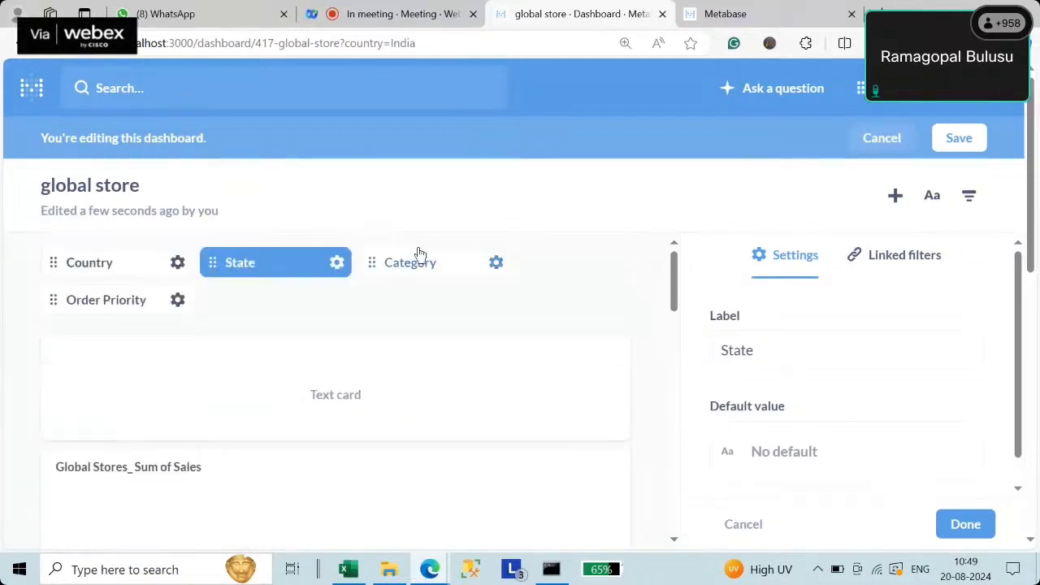
click(956, 140)
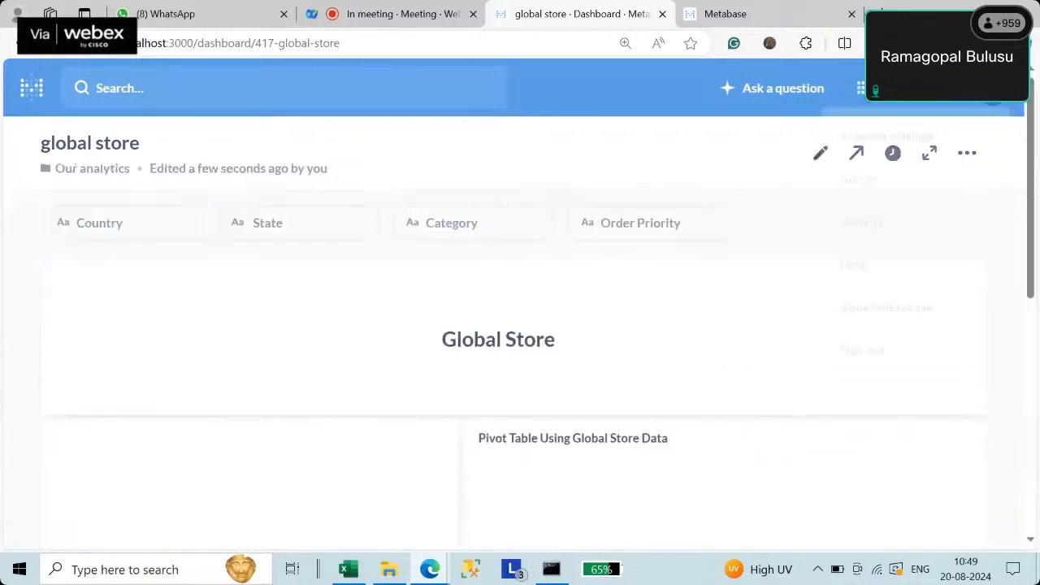
click(863, 88)
- In Admin Data Model, open the Global Store table's metadata and browse its columns
click(864, 195)
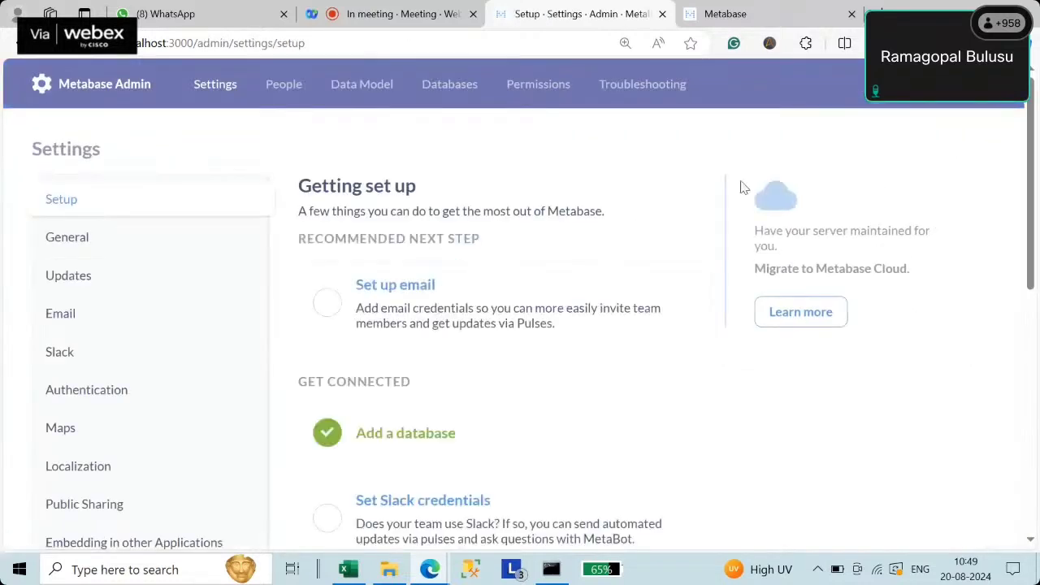
click(362, 84)
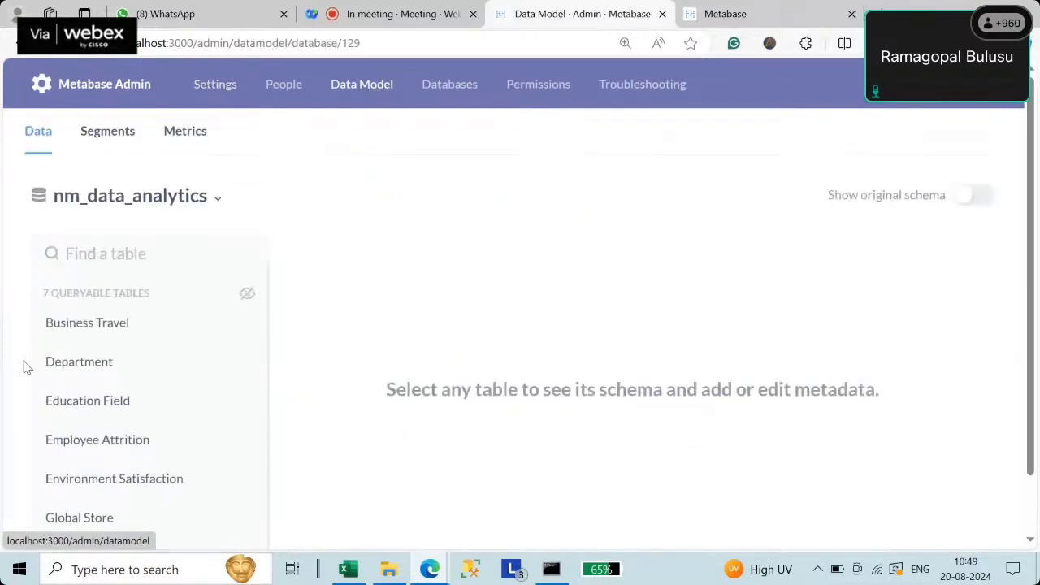
scroll(103, 406, down, 1)
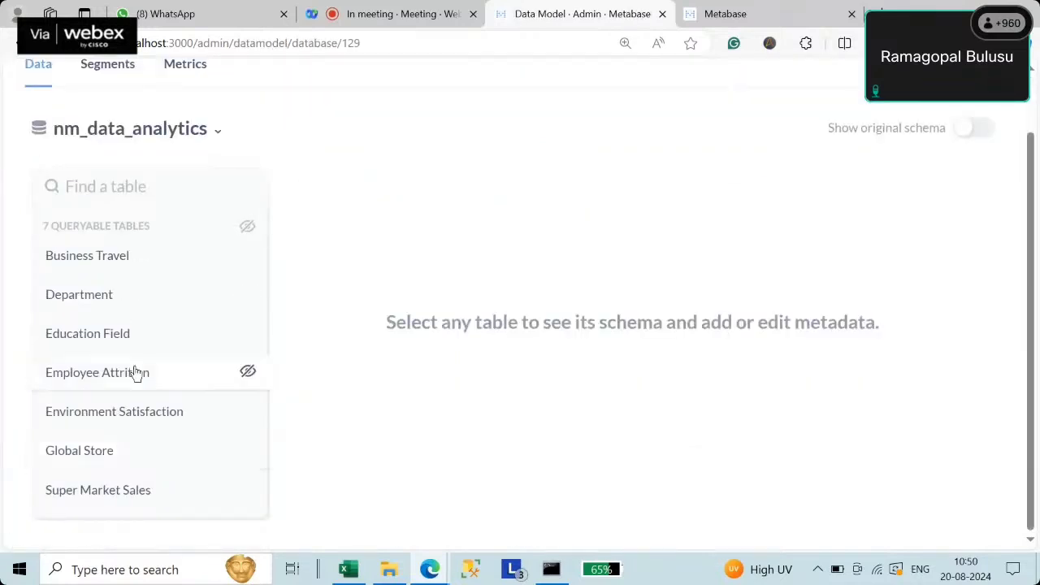
scroll(113, 447, up, 1)
click(91, 518)
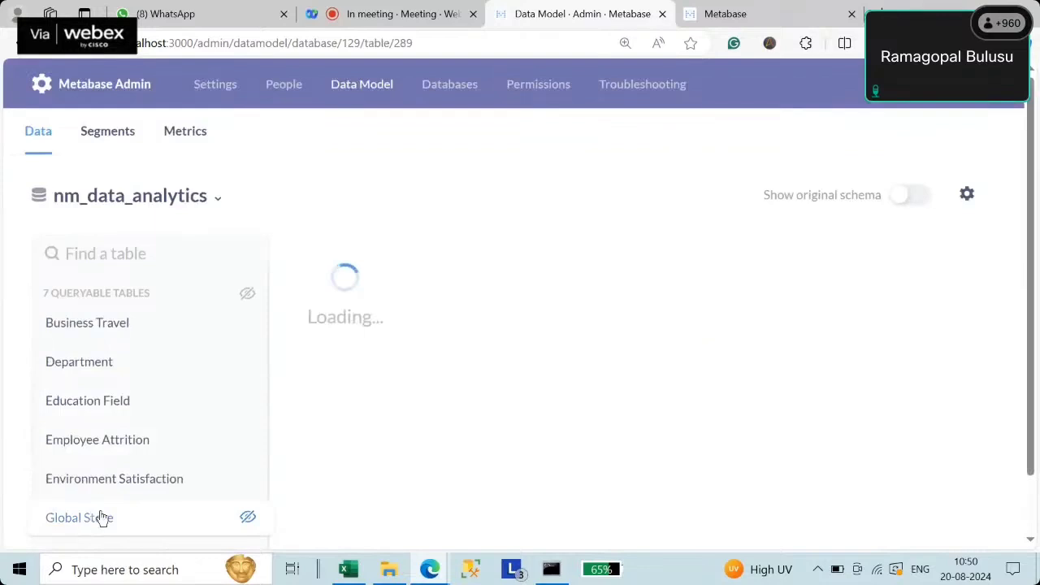
scroll(693, 354, down, 4)
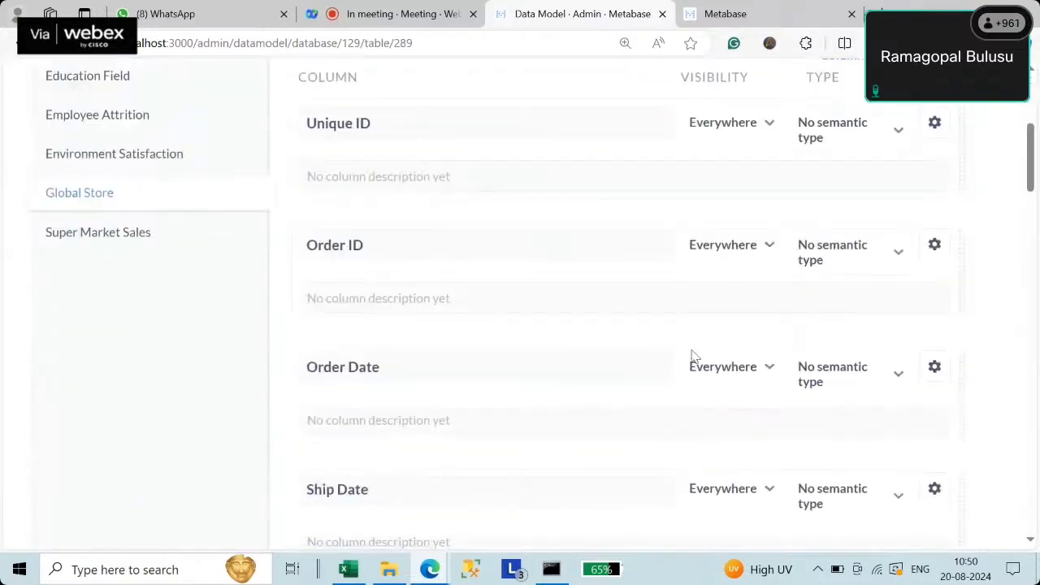
drag(1032, 154, 1037, 260)
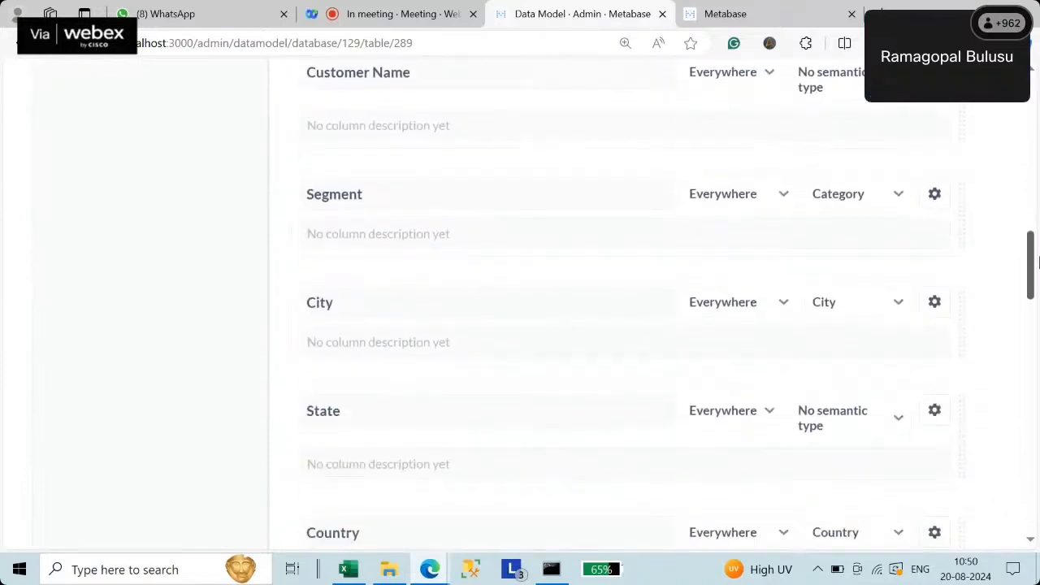
scroll(360, 240, down, 1)
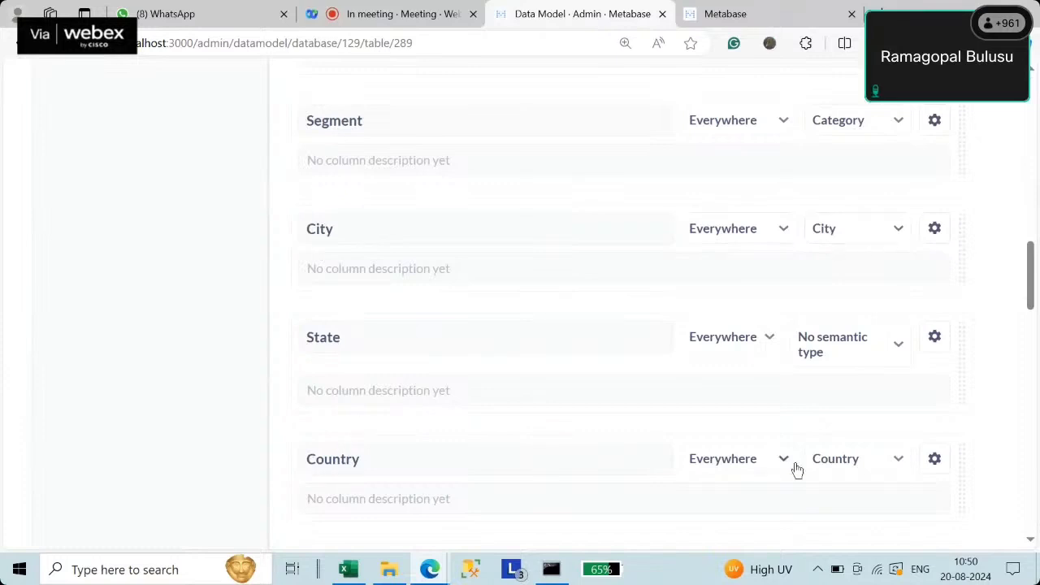
scroll(487, 366, down, 3)
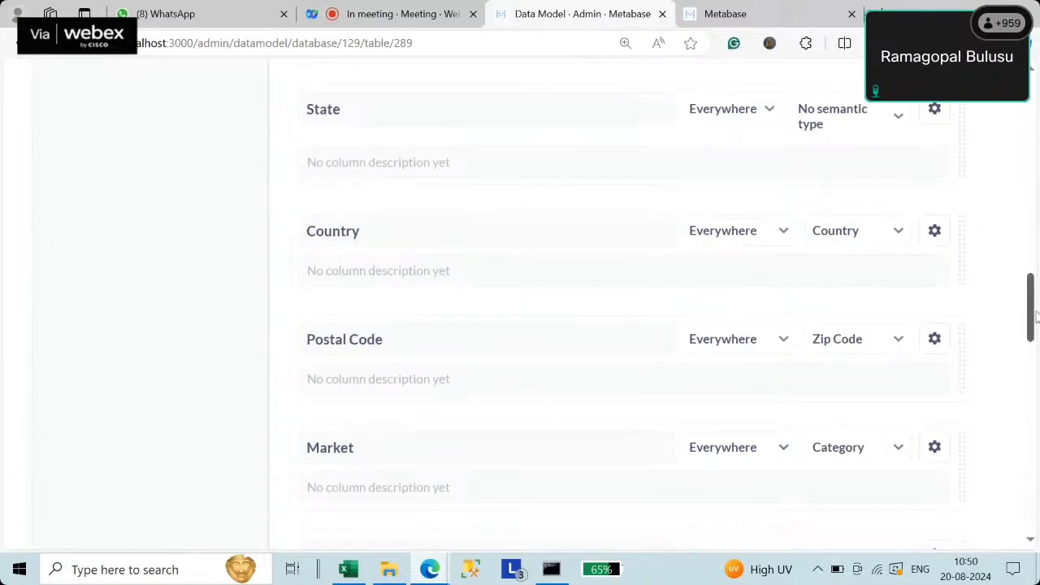
scroll(318, 285, up, 2)
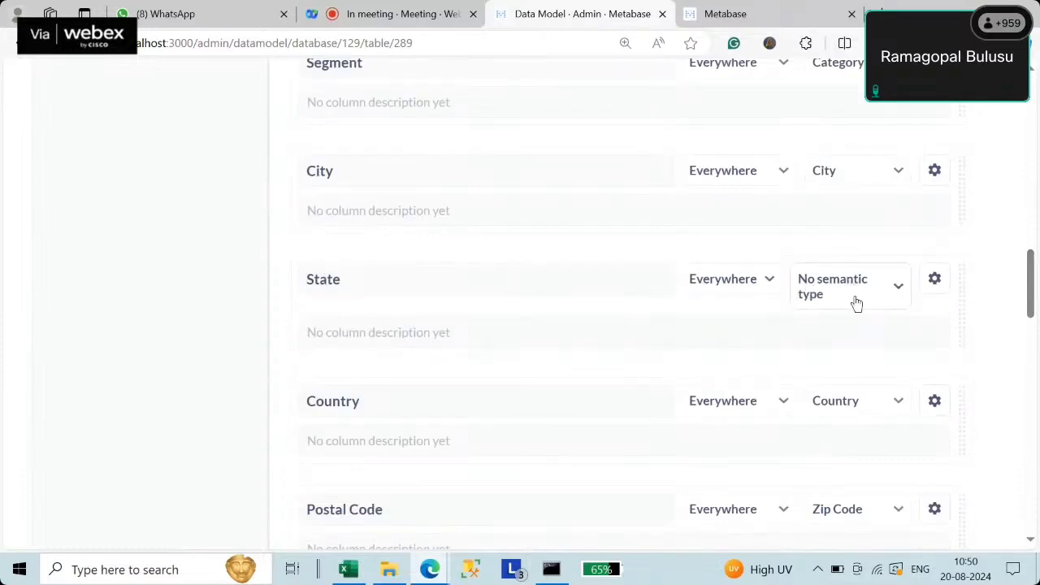
- Inspect the State column's semantic type choices, then exit admin to the home page
click(856, 302)
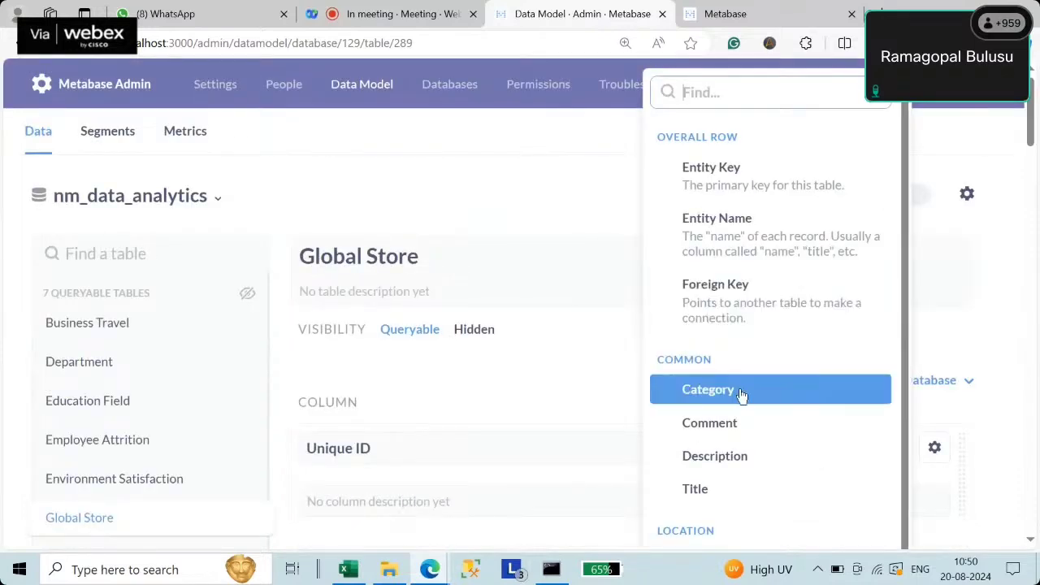
click(741, 394)
scroll(894, 418, down, 14)
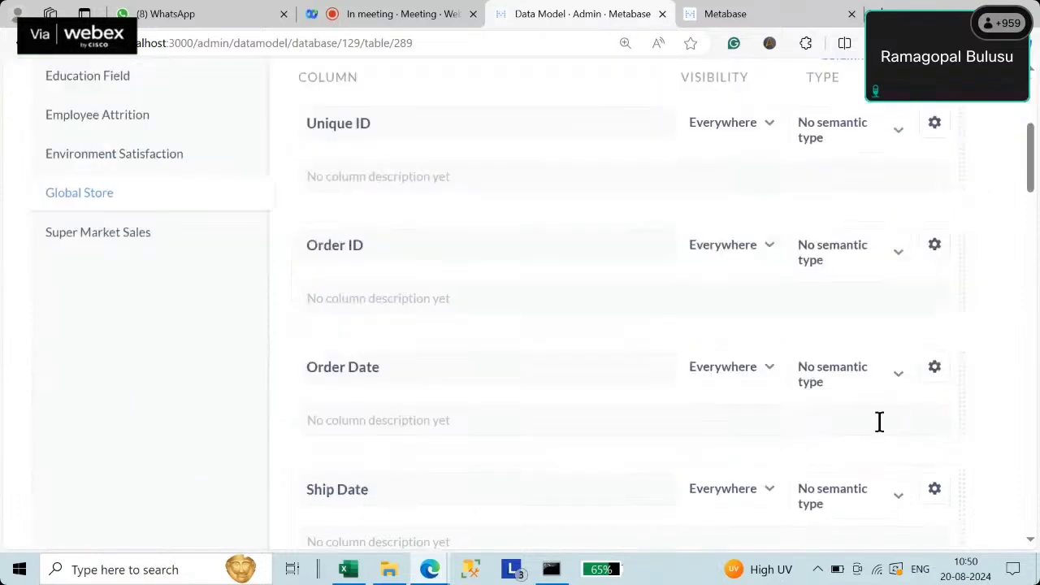
scroll(878, 419, up, 5)
scroll(878, 420, up, 10)
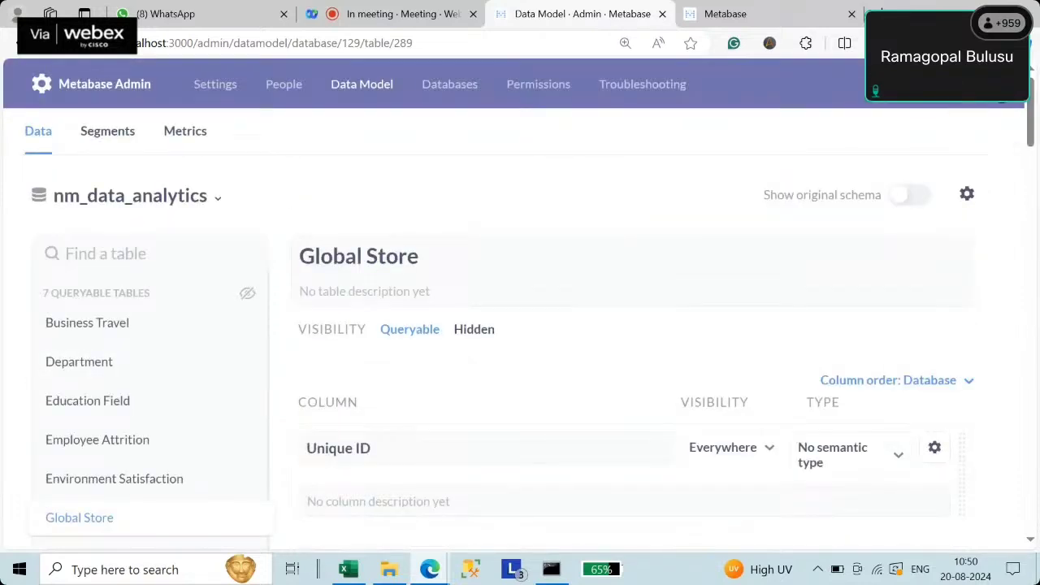
click(1002, 88)
click(903, 181)
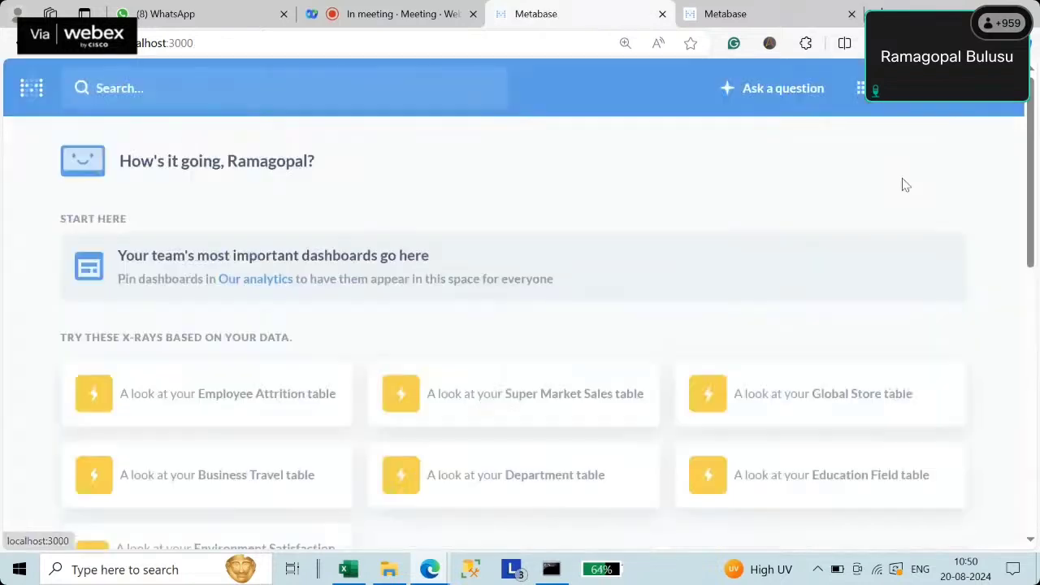
- Open the NM Data Analytics collection sorted by last edited, newest first
scroll(561, 330, down, 4)
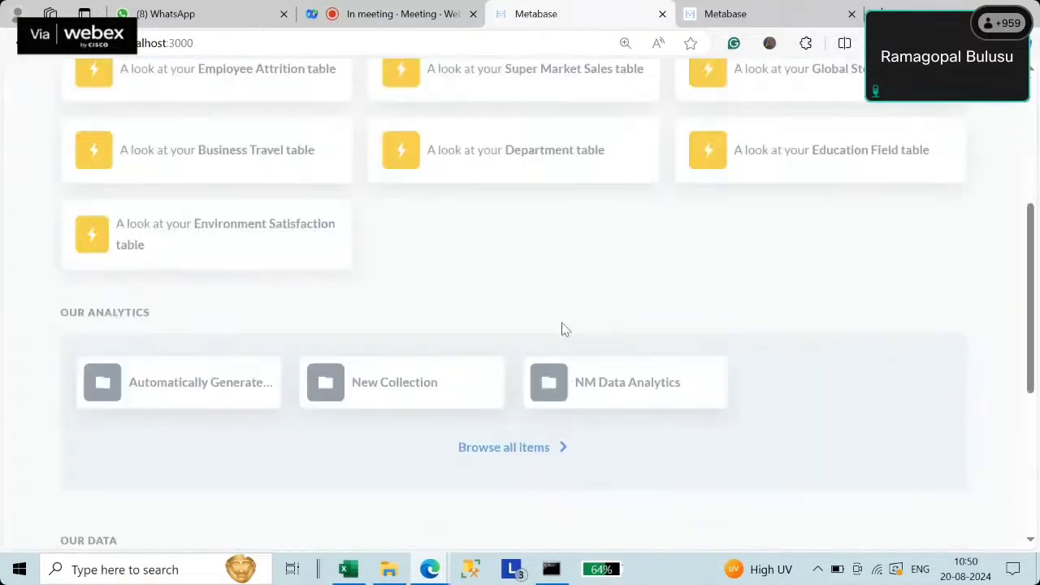
click(621, 392)
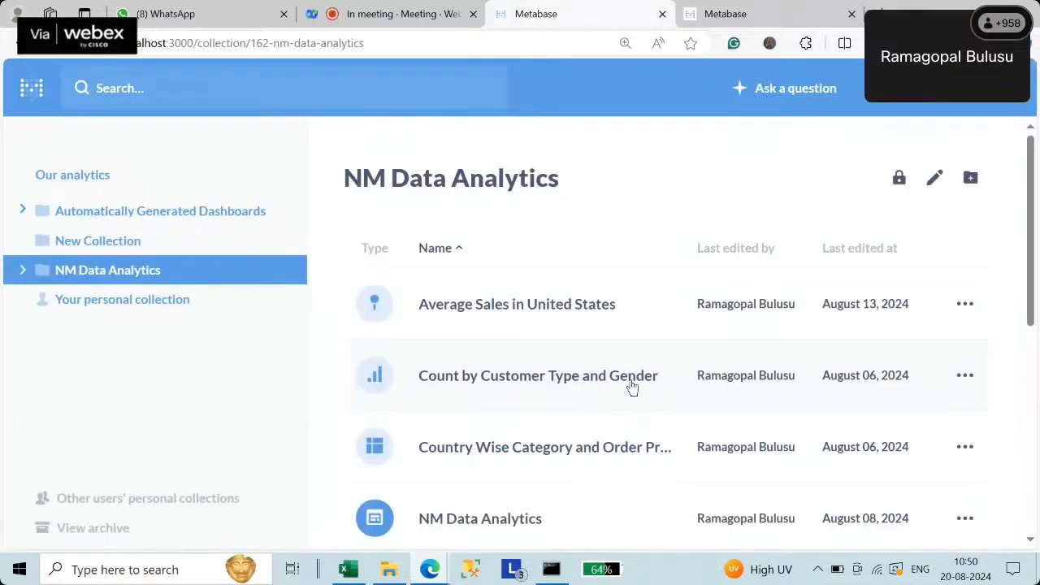
click(875, 249)
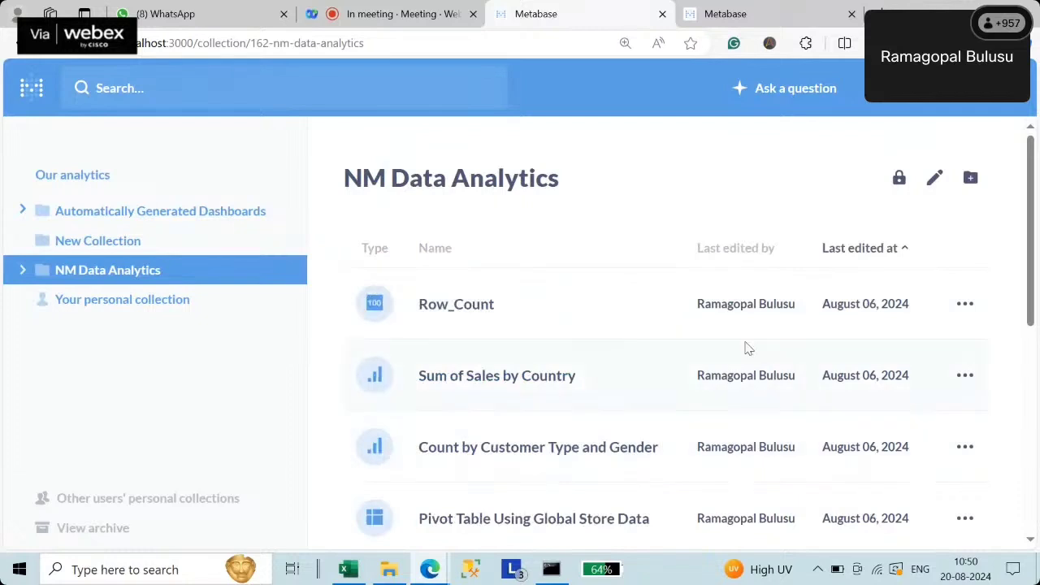
click(851, 250)
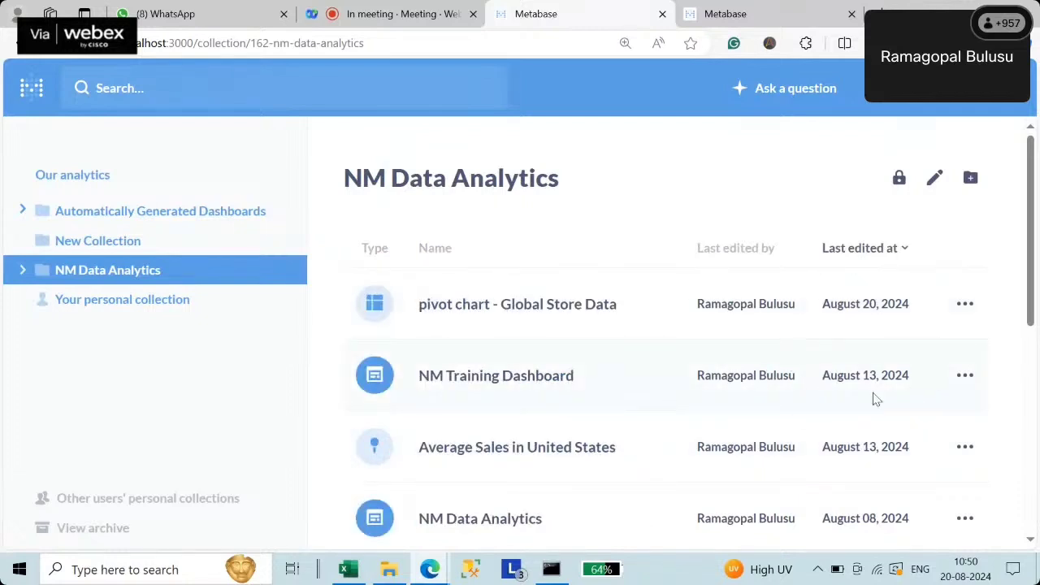
click(762, 15)
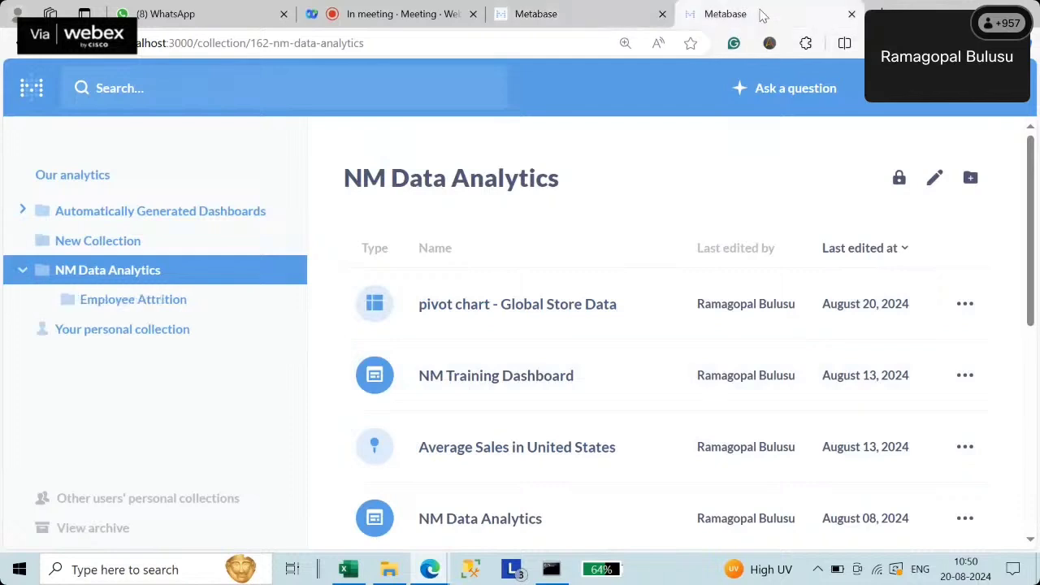
click(545, 18)
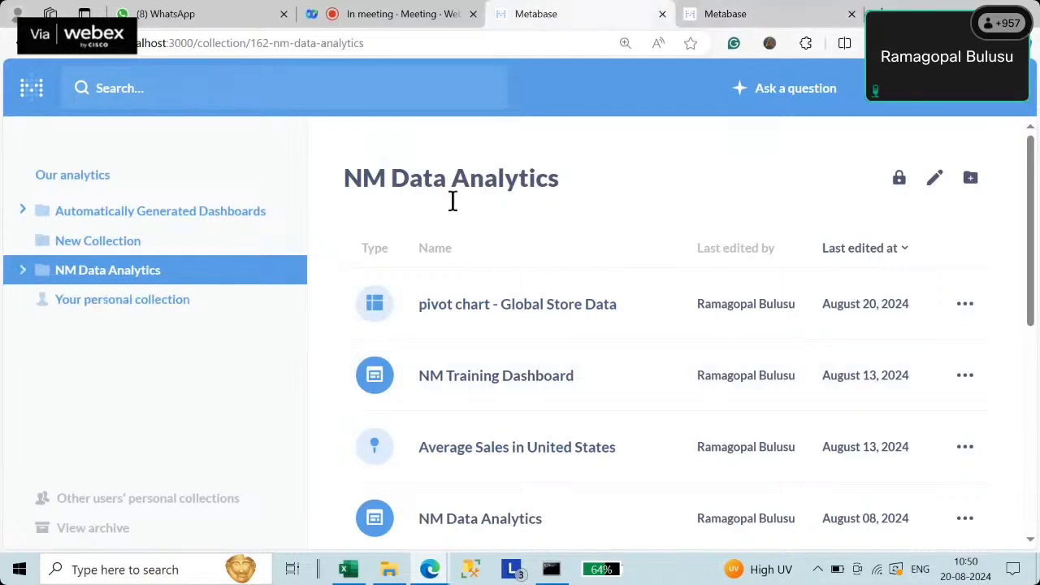
- Browse the Employee Attrition subcollection, then go to Our analytics
click(112, 274)
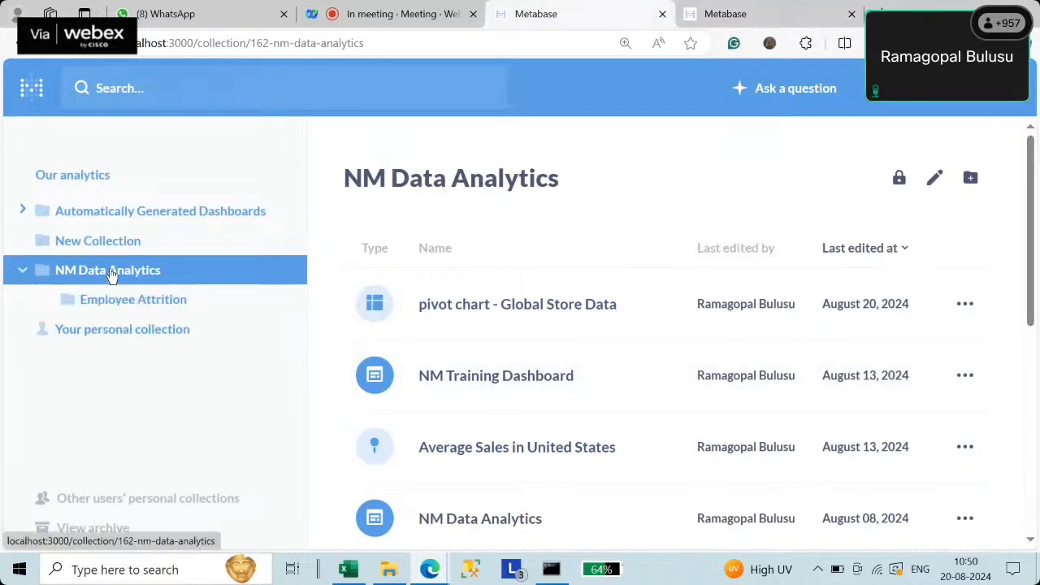
scroll(497, 365, down, 4)
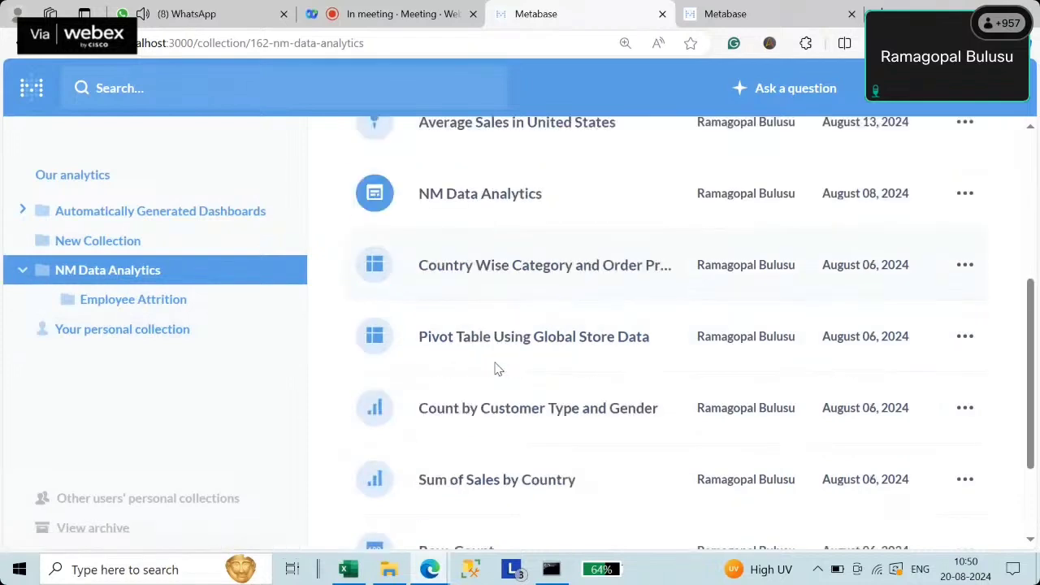
scroll(497, 368, down, 2)
scroll(502, 374, up, 6)
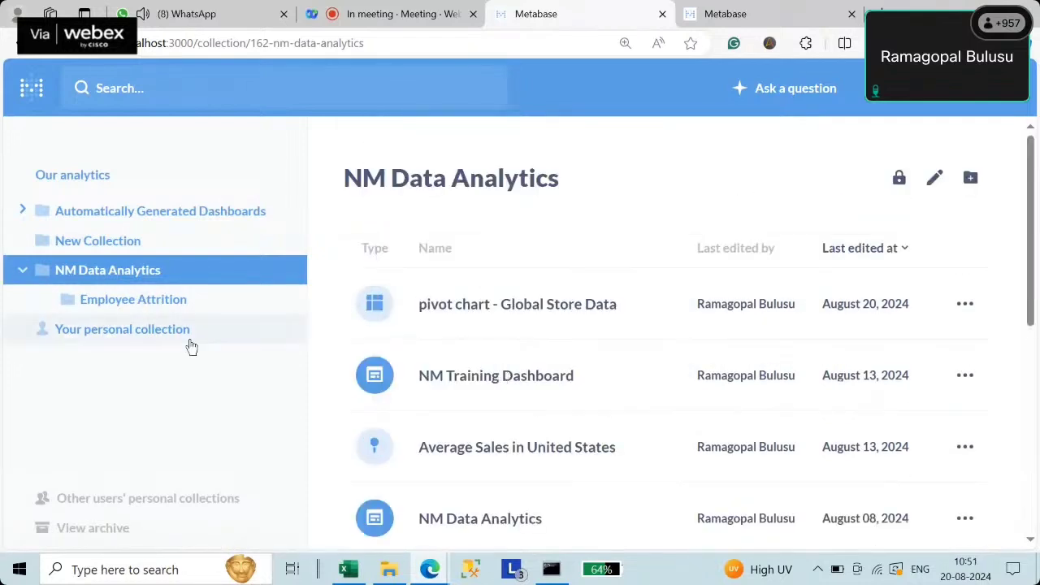
click(143, 300)
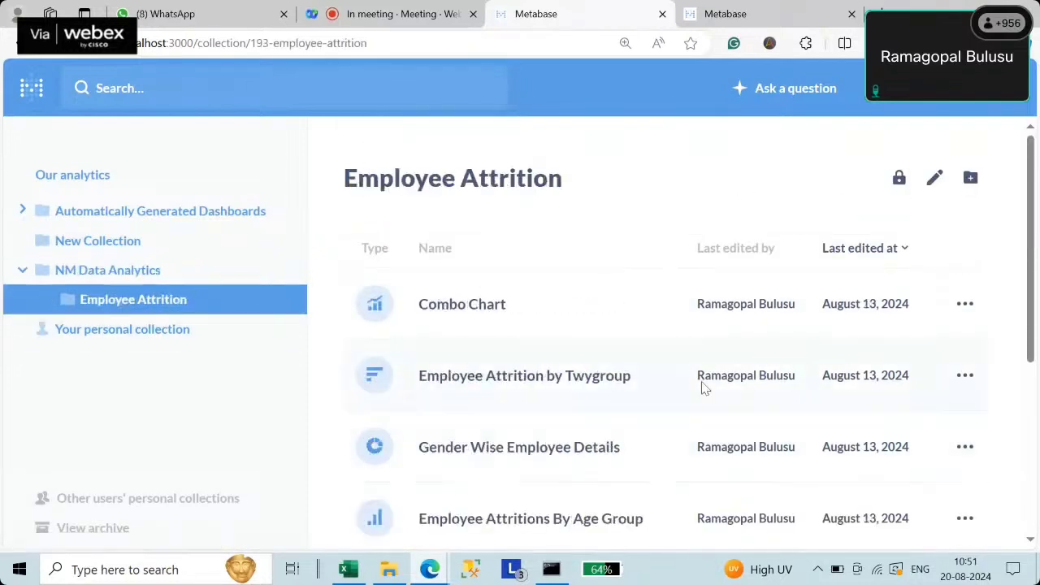
scroll(631, 349, down, 4)
scroll(631, 355, up, 5)
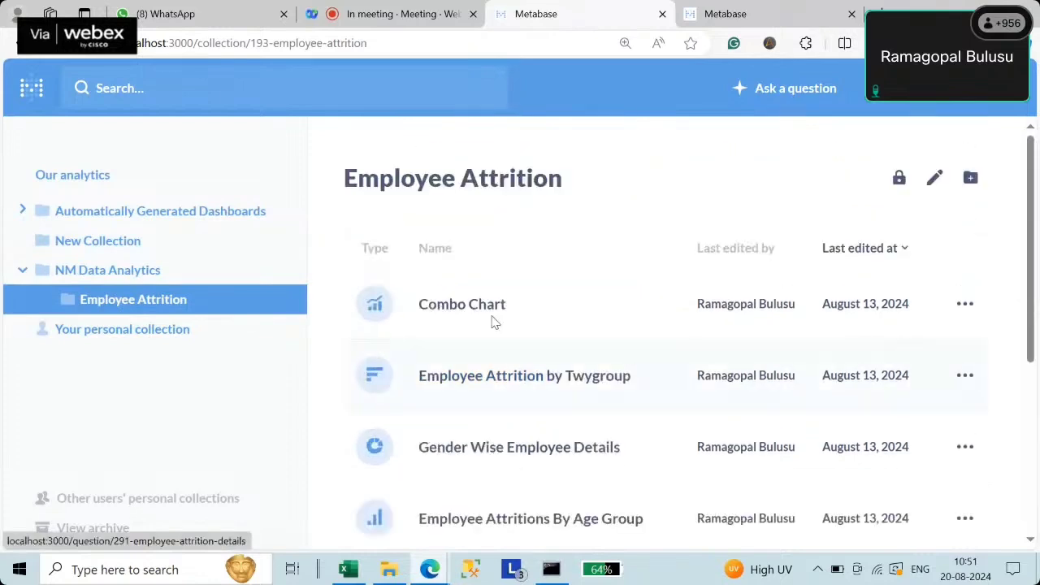
click(91, 174)
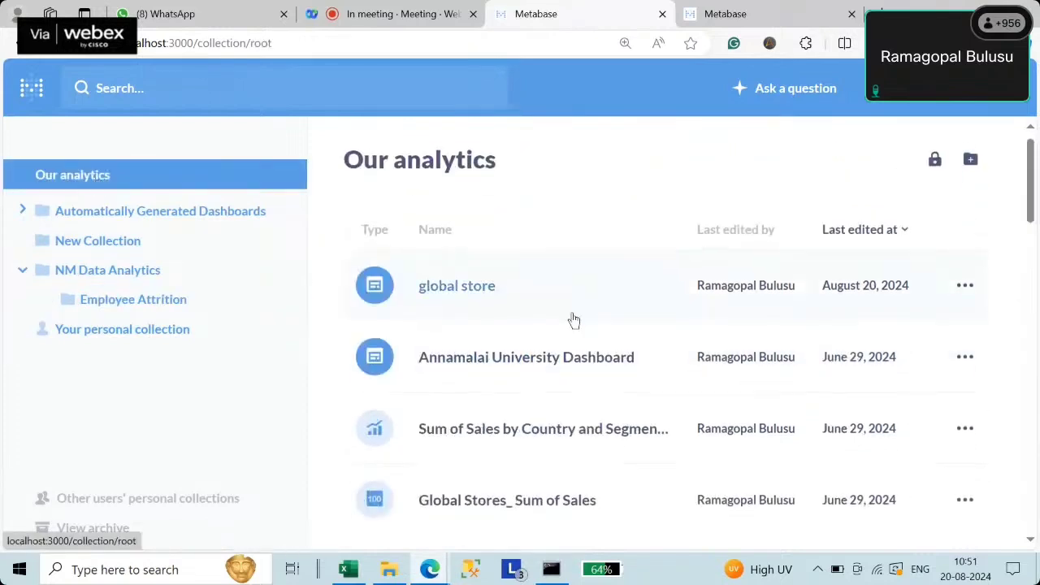
- Edit the global store dashboard and view the State filter's available columns
click(479, 307)
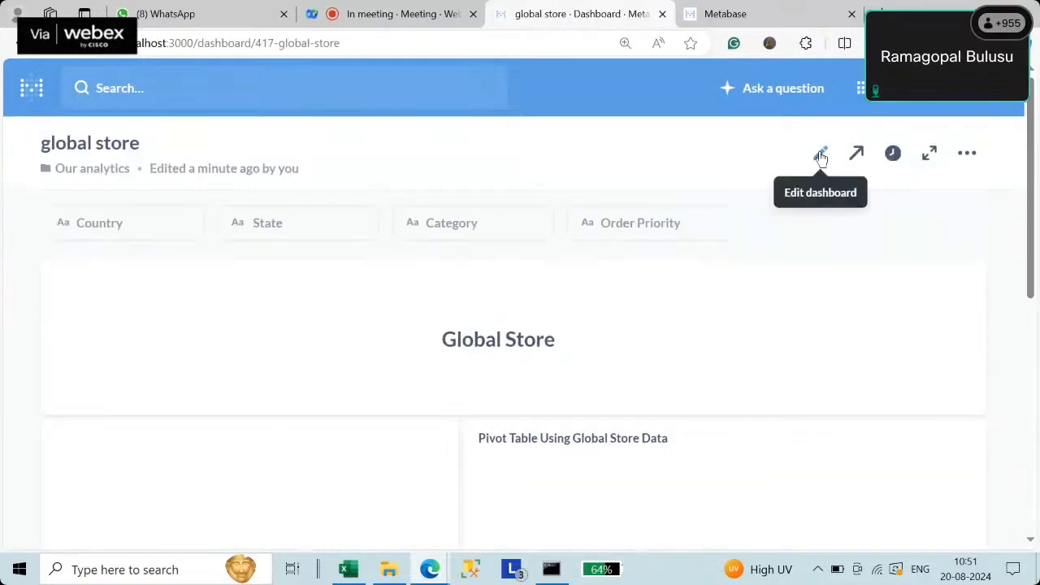
click(820, 153)
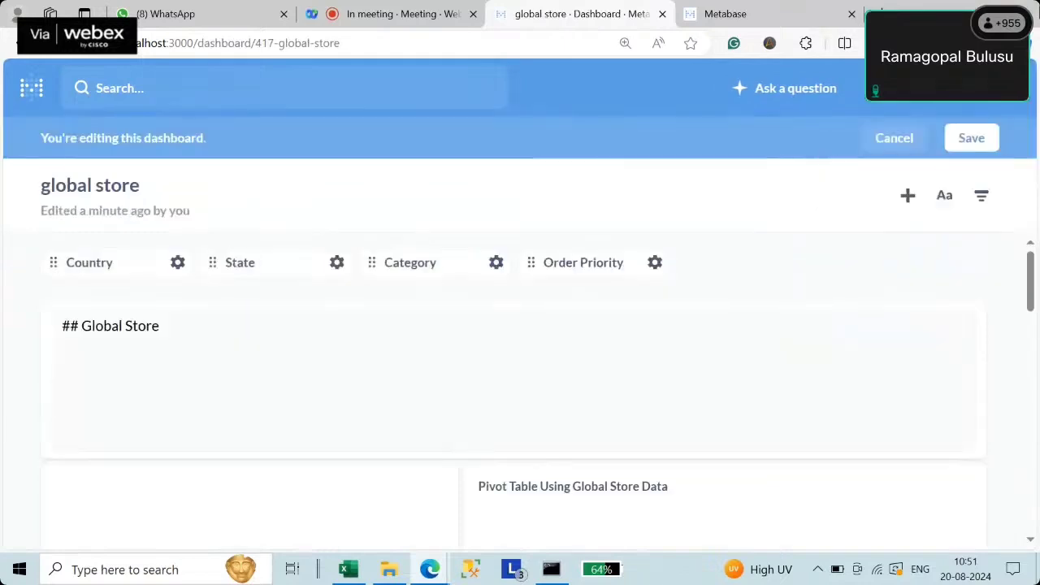
click(246, 275)
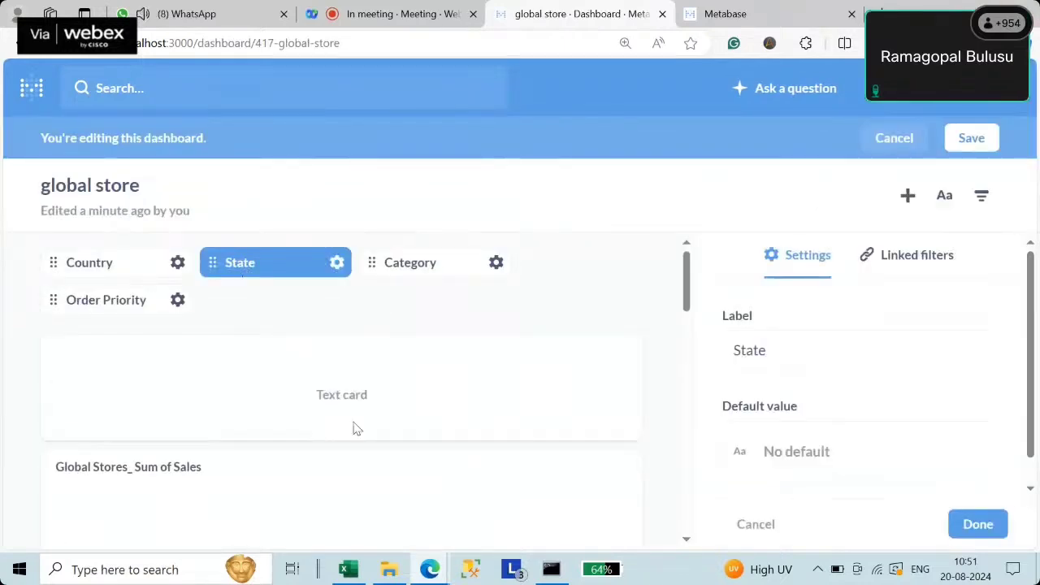
scroll(379, 358, down, 5)
click(341, 272)
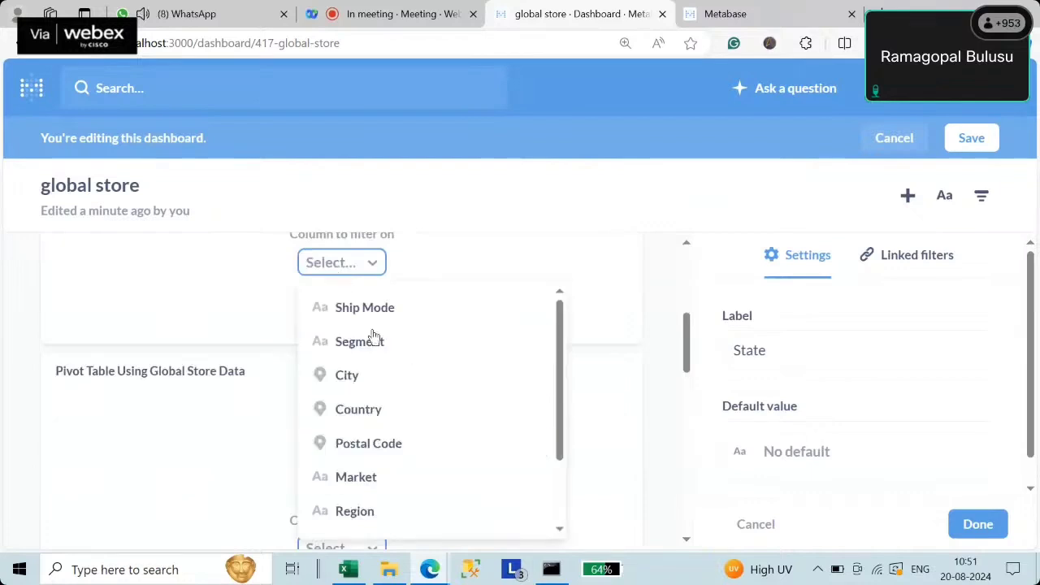
drag(563, 409, 550, 377)
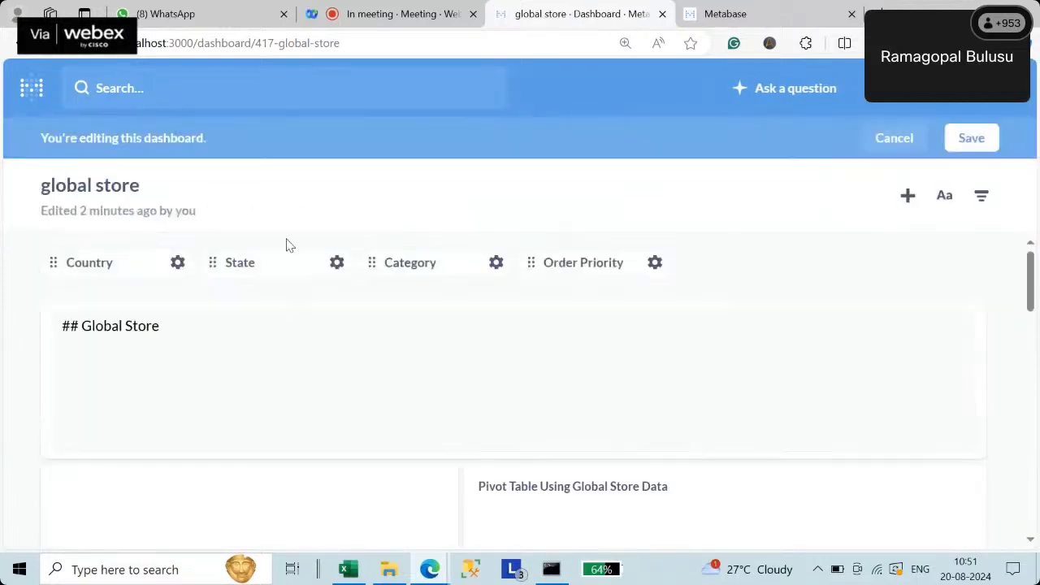
- Reopen the State filter settings and check the columns to connect it to
click(269, 262)
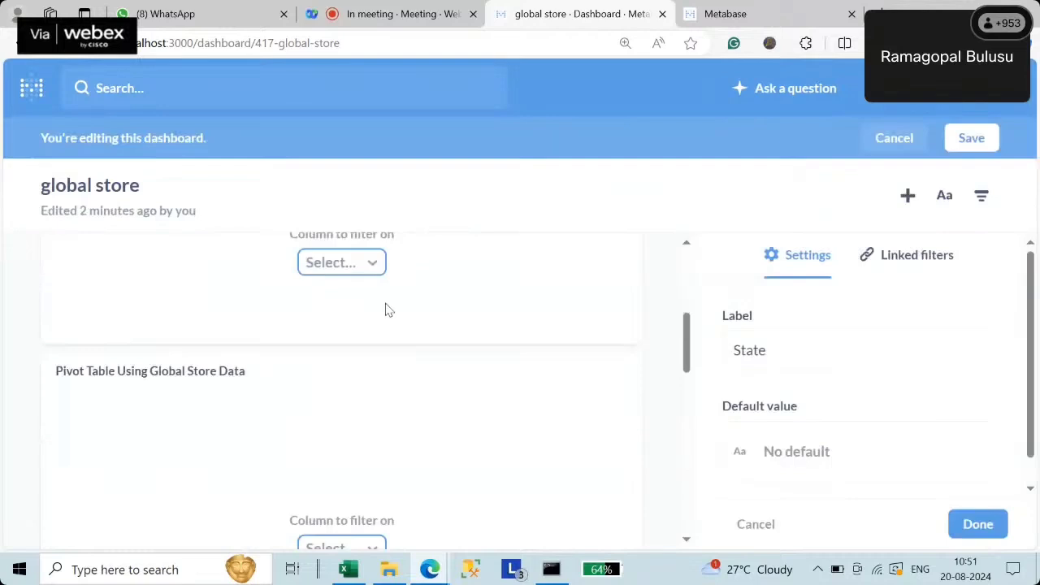
scroll(386, 309, down, 10)
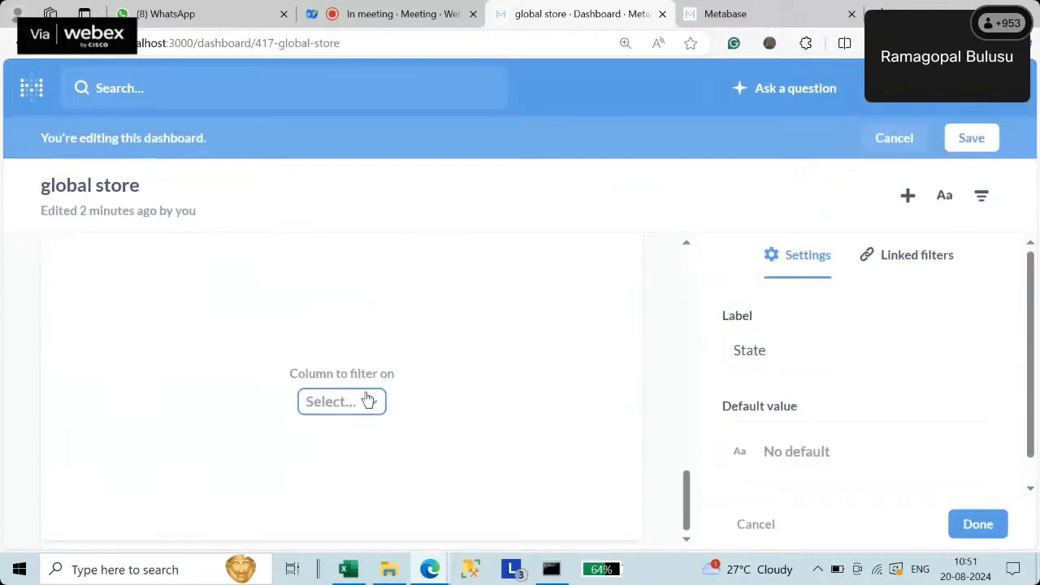
click(368, 400)
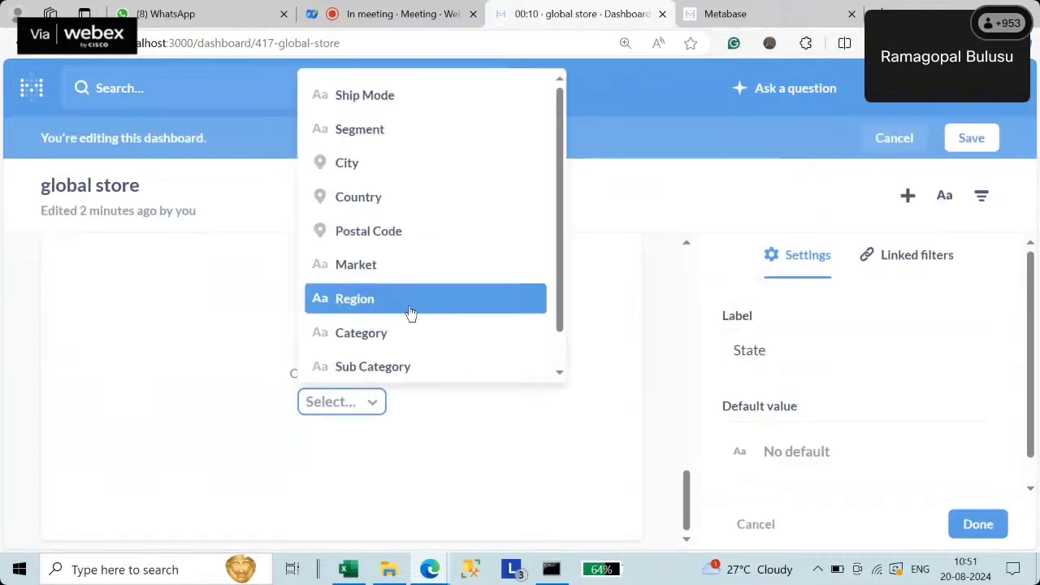
scroll(410, 313, down, 1)
scroll(410, 313, up, 1)
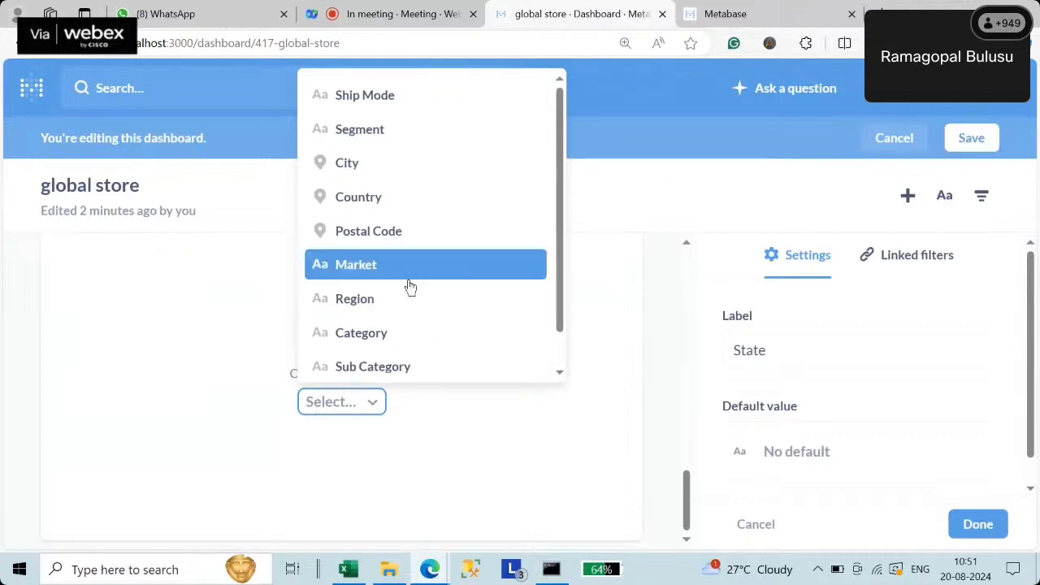
- Reload the dashboard discarding edits, re-check State's default value and columns, then switch tabs
click(64, 49)
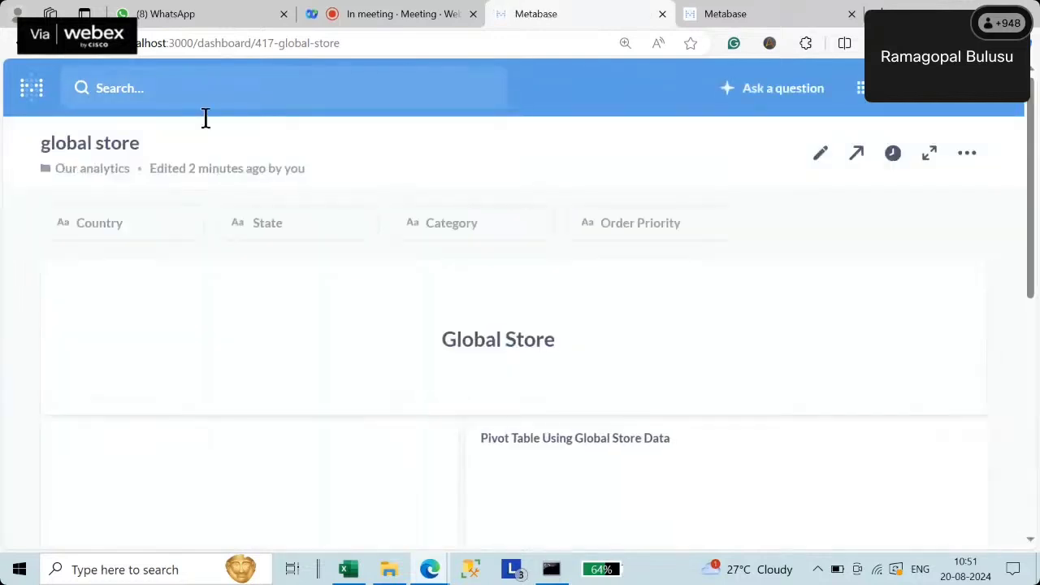
click(820, 153)
click(268, 270)
scroll(406, 379, down, 5)
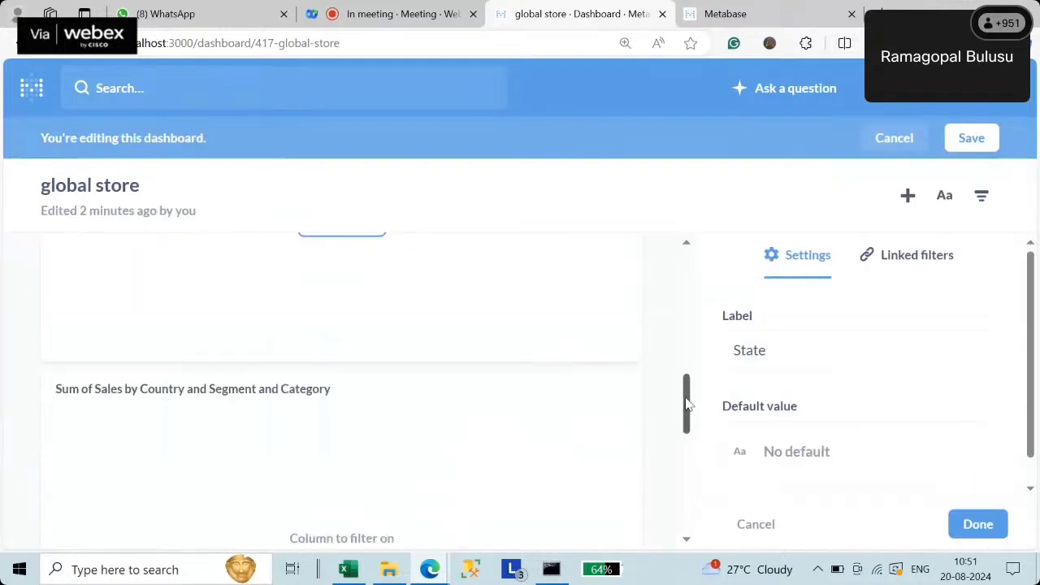
click(815, 450)
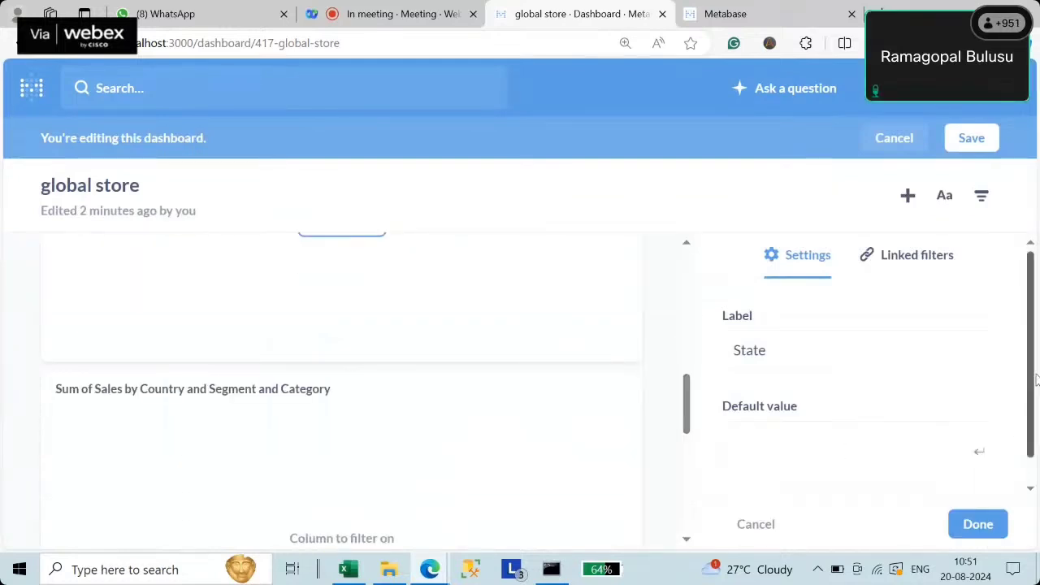
drag(1036, 378, 1033, 411)
scroll(1033, 421, up, 1)
scroll(355, 329, down, 4)
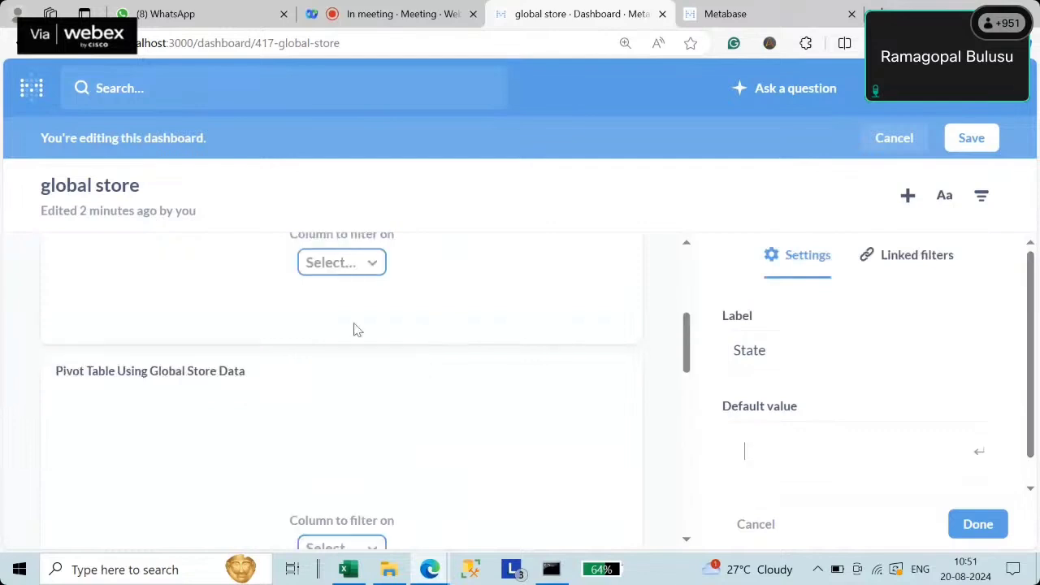
click(352, 277)
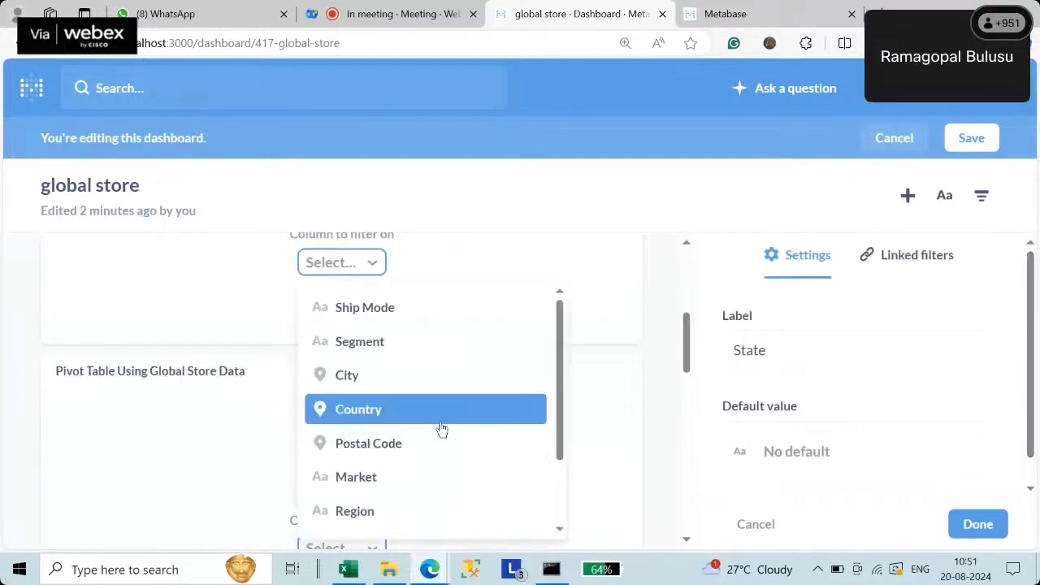
scroll(438, 434, down, 2)
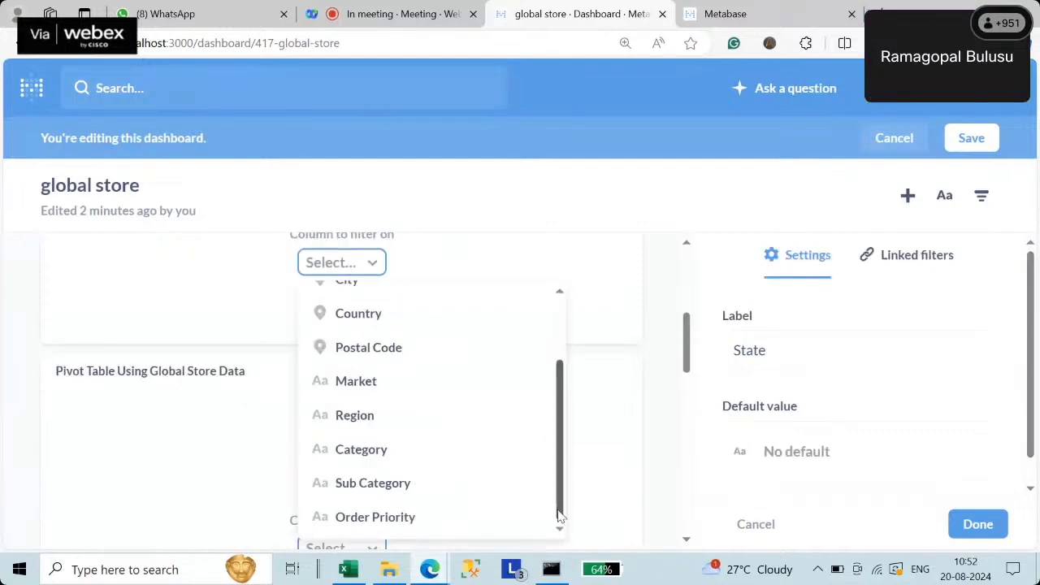
drag(559, 515, 559, 441)
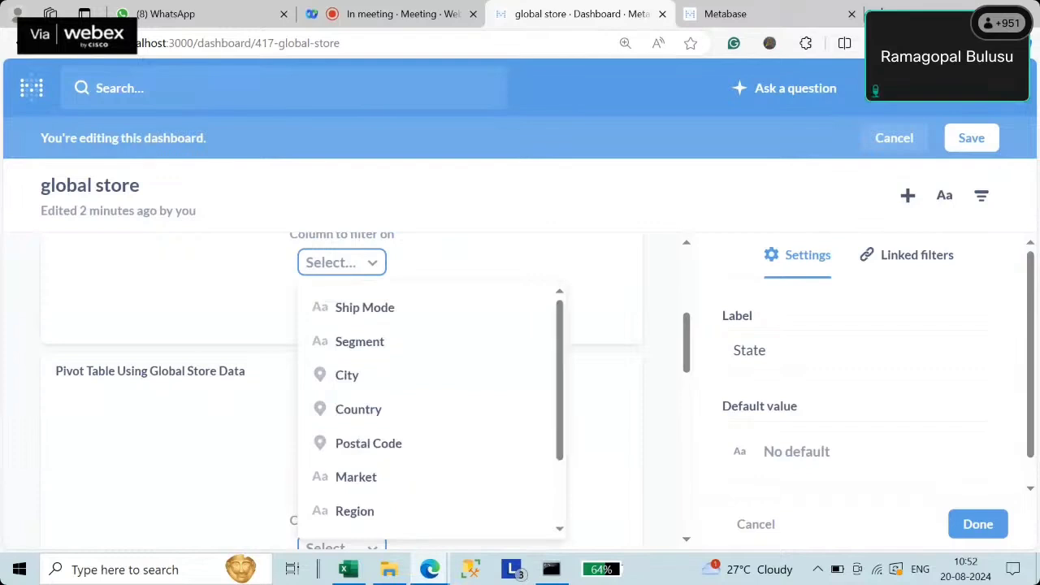
click(759, 17)
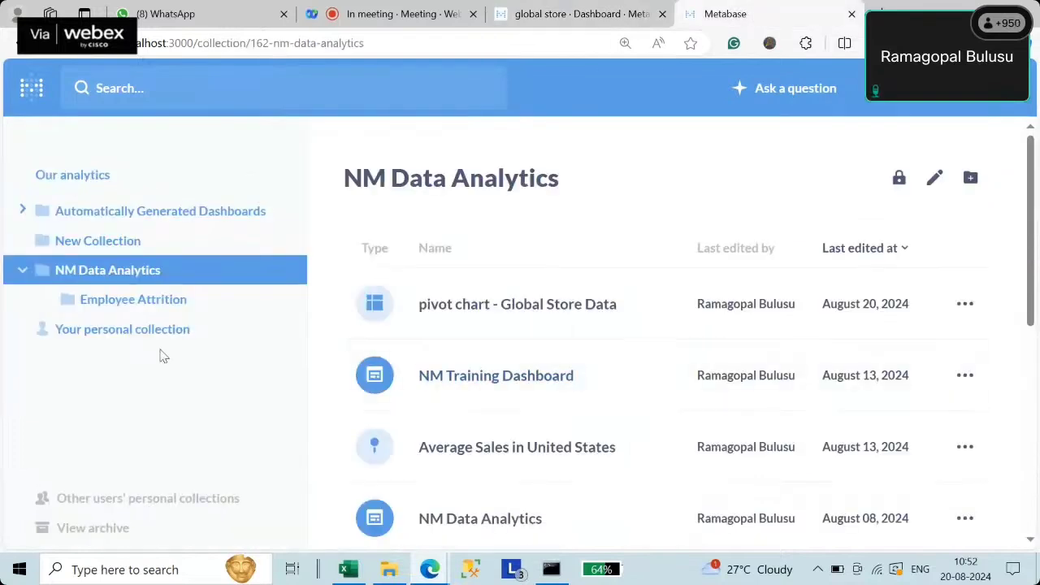
- In Admin Data Model, list the 21 tables of the postgres database's public schema
click(1006, 90)
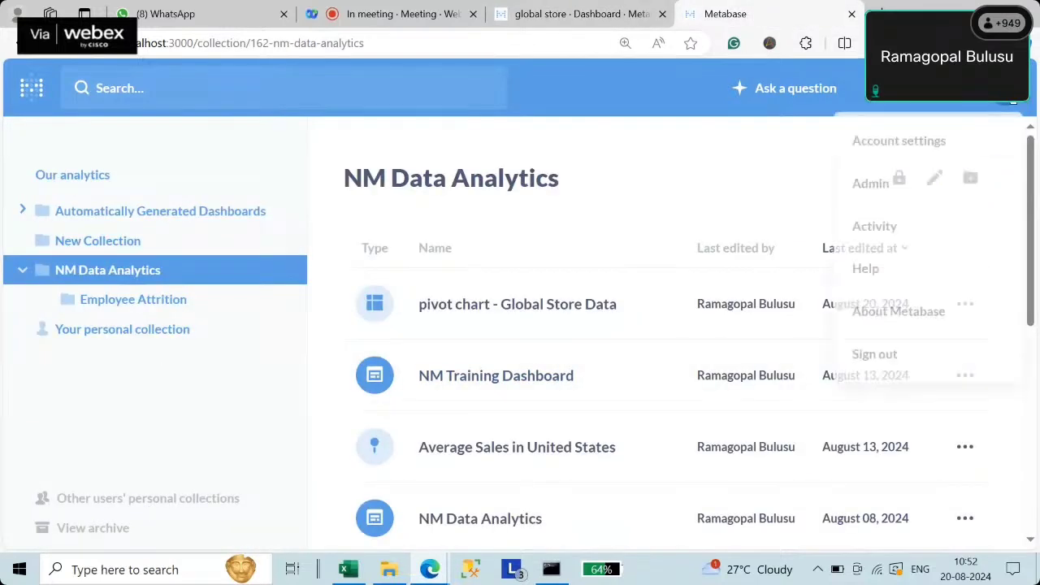
click(873, 188)
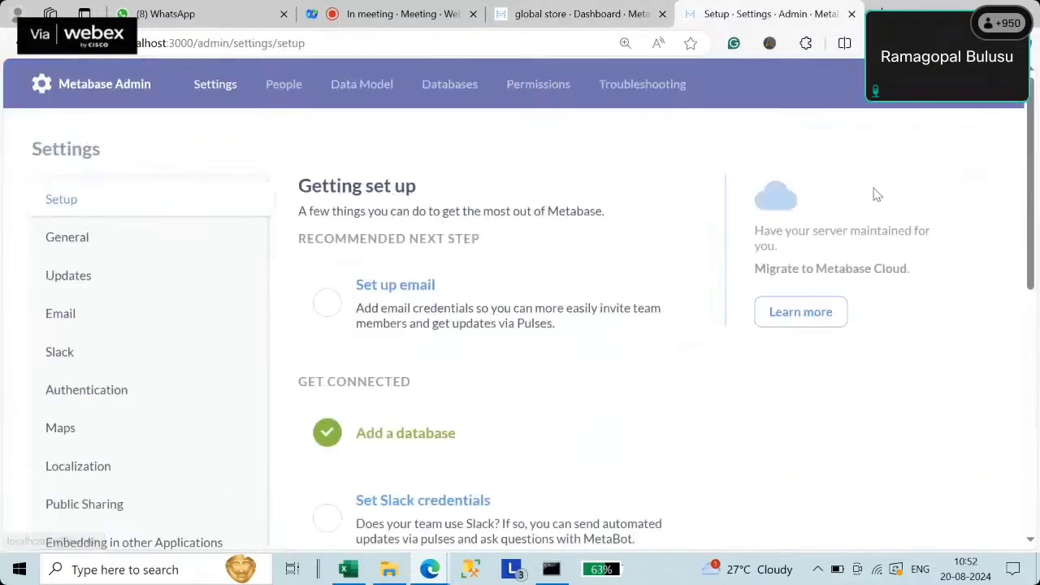
click(368, 91)
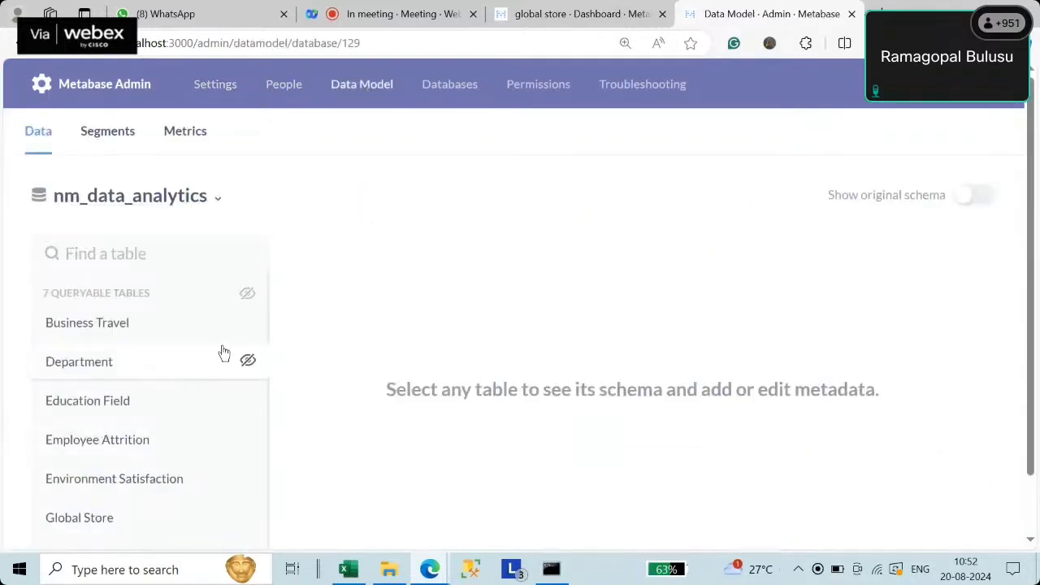
scroll(187, 422, down, 1)
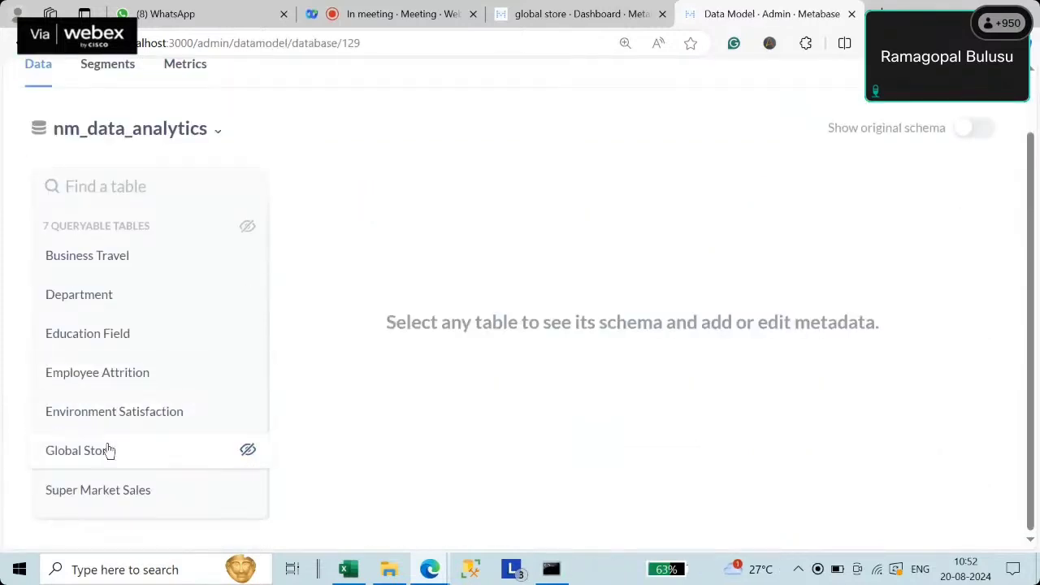
scroll(178, 325, up, 1)
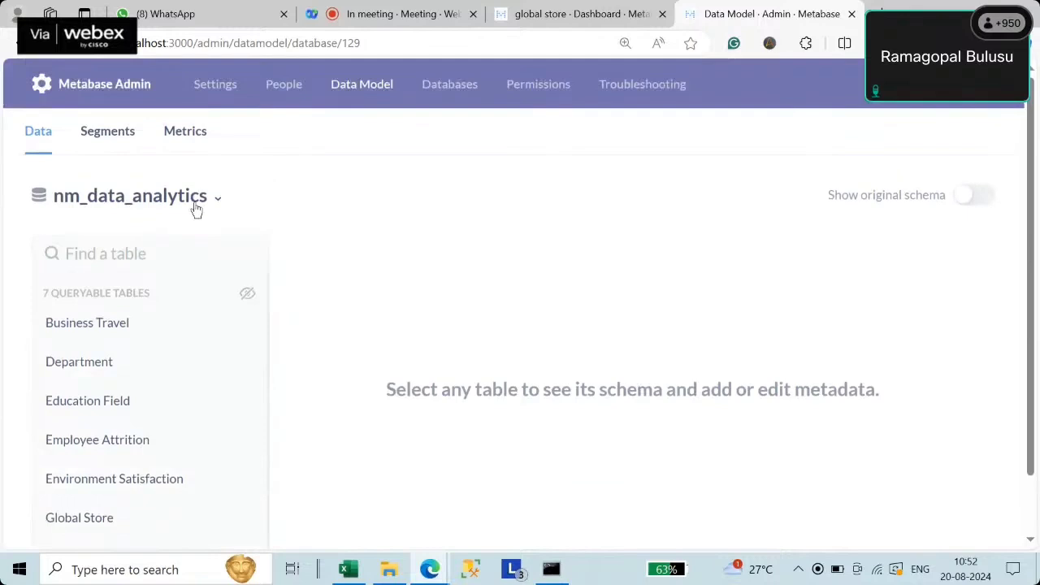
click(196, 209)
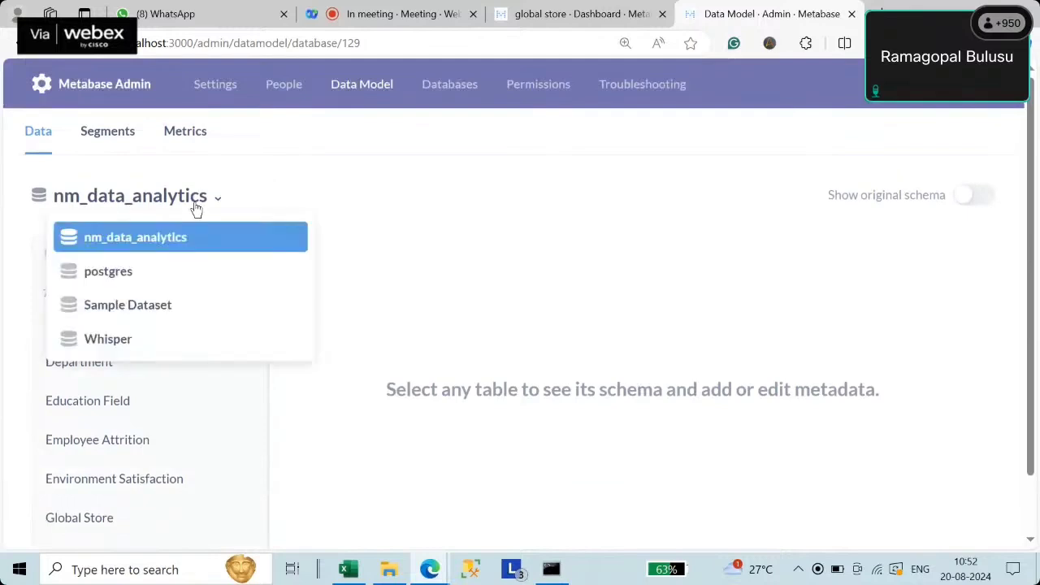
click(145, 273)
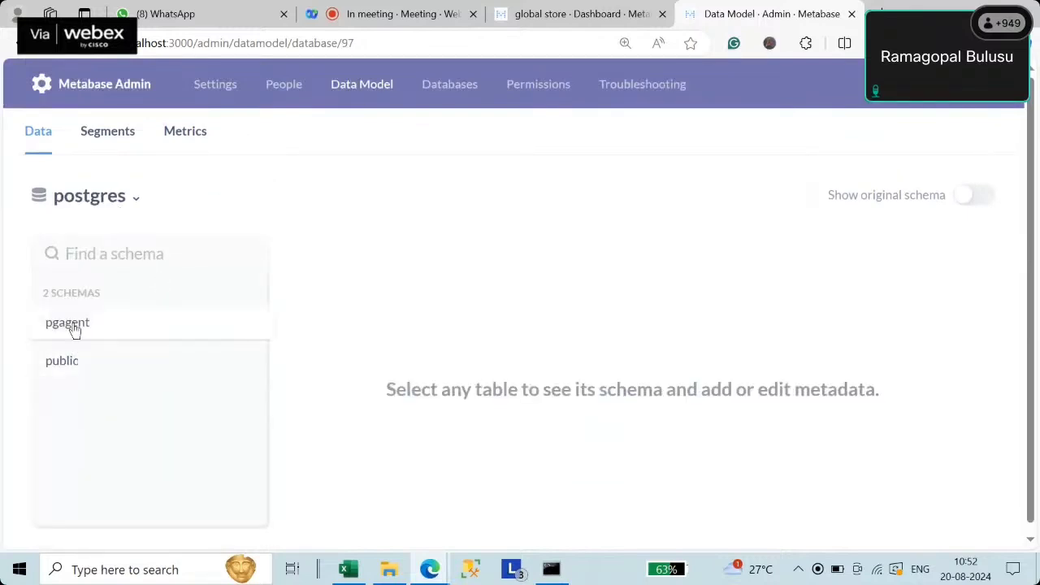
click(71, 364)
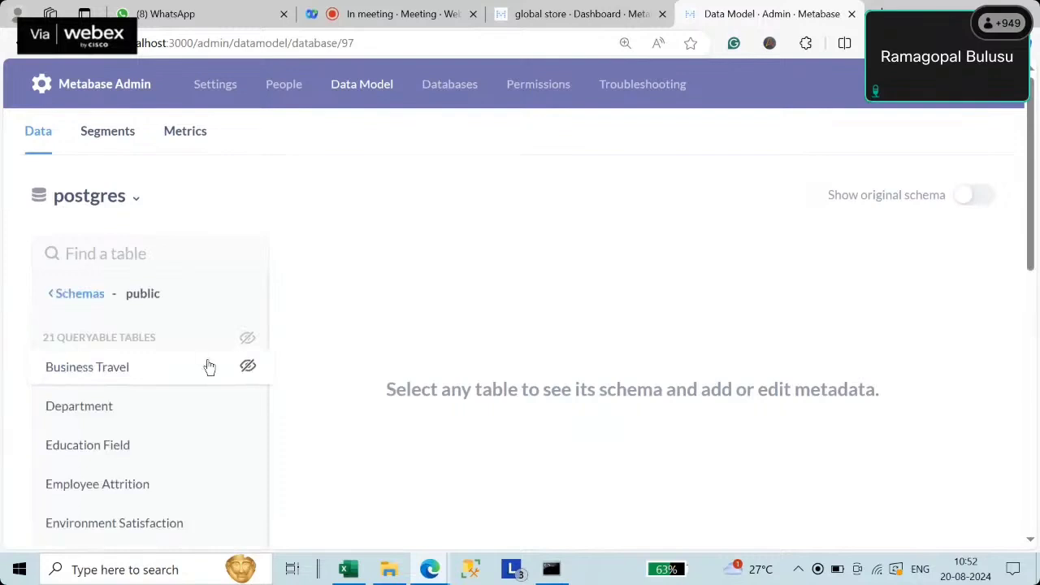
scroll(207, 370, down, 4)
scroll(149, 458, down, 4)
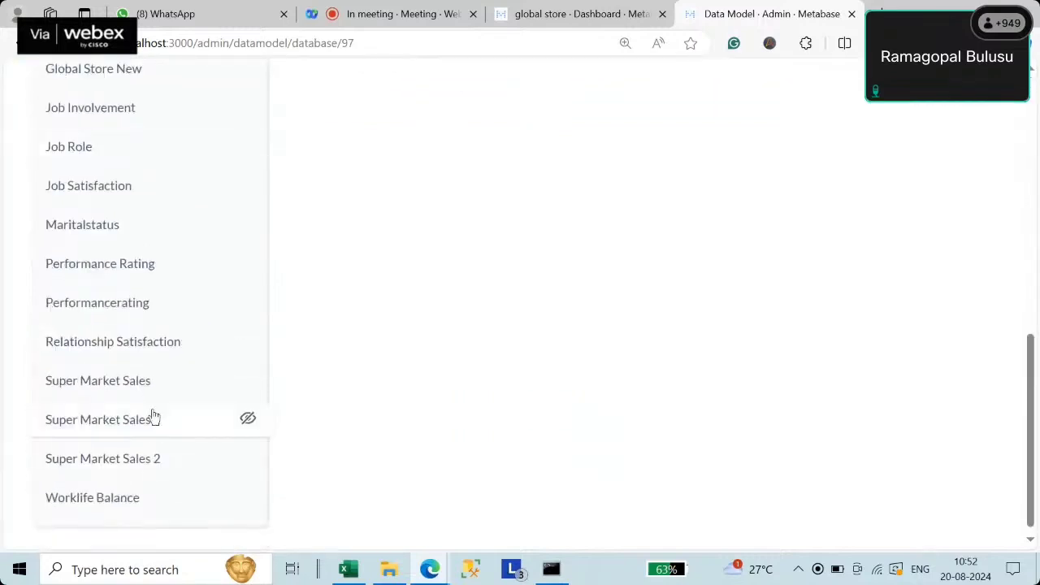
scroll(156, 418, up, 4)
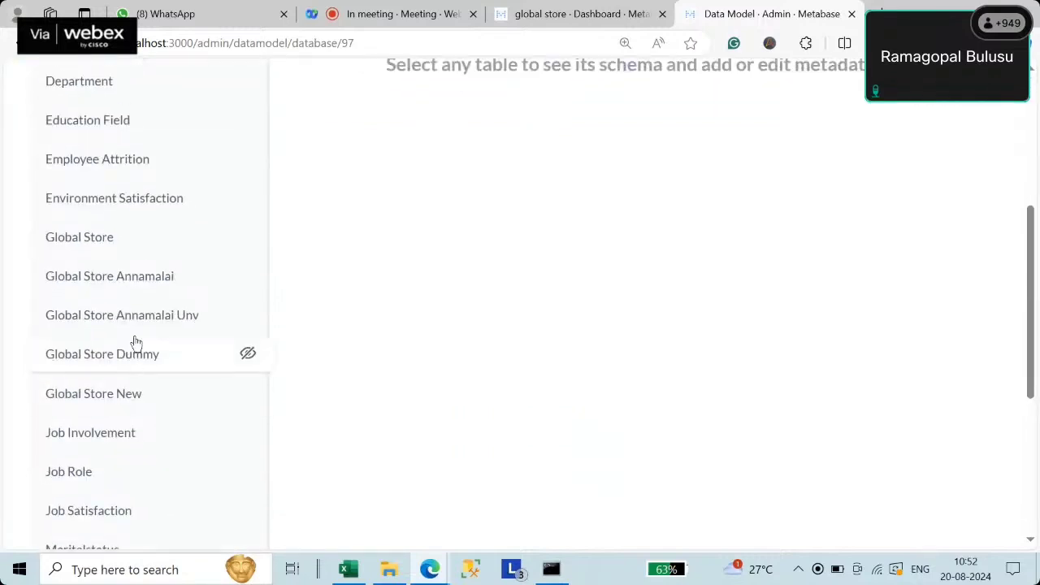
- Set the State column of Global Store New to semantic type Category
click(118, 398)
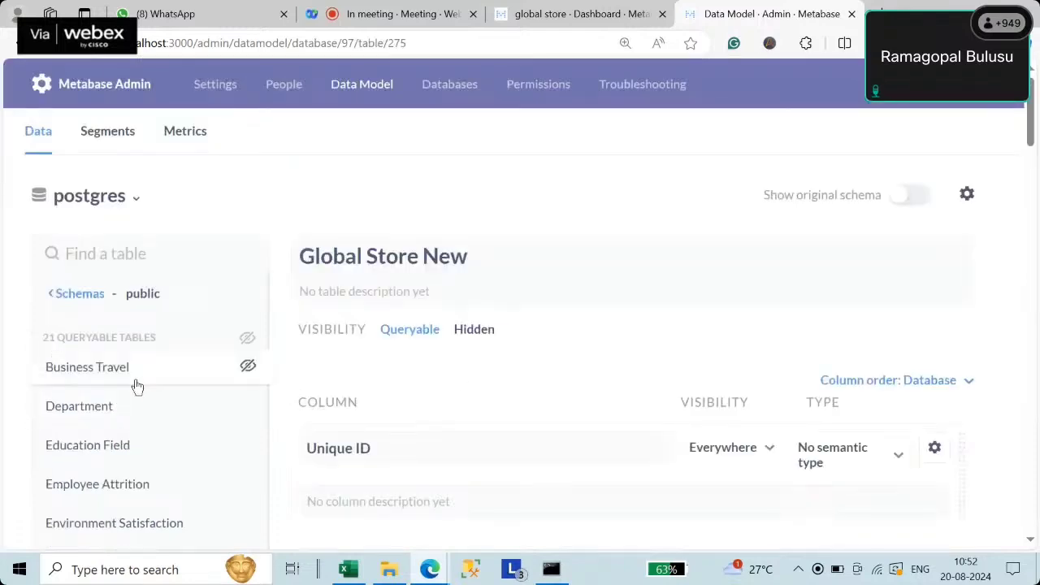
scroll(135, 385, down, 10)
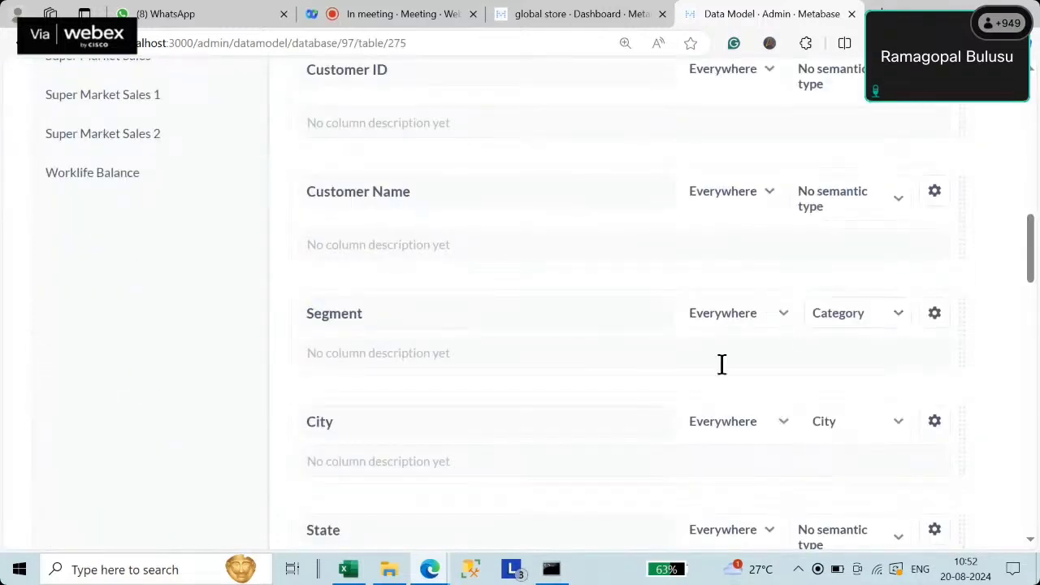
scroll(551, 365, down, 4)
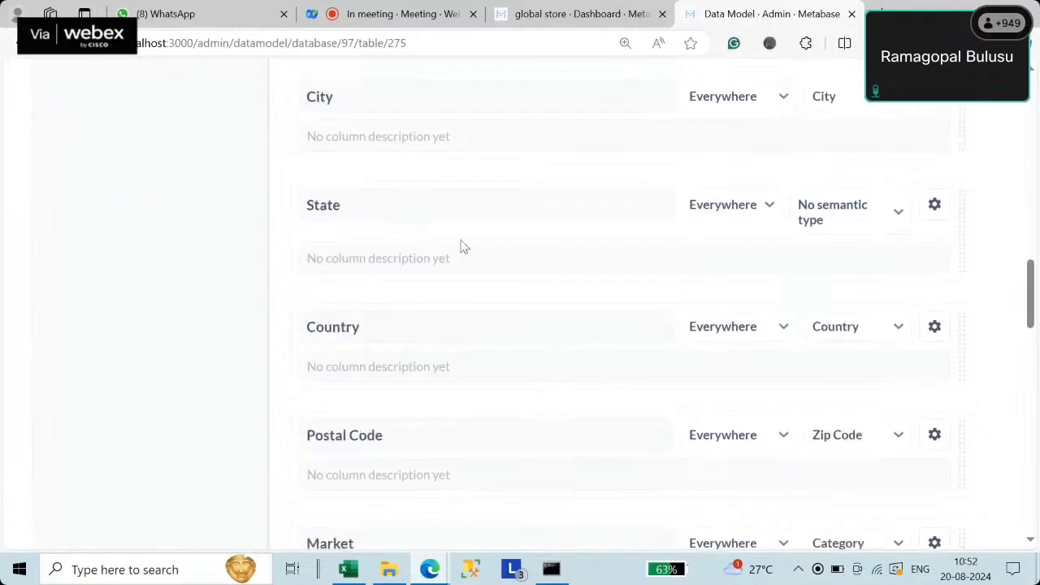
click(891, 220)
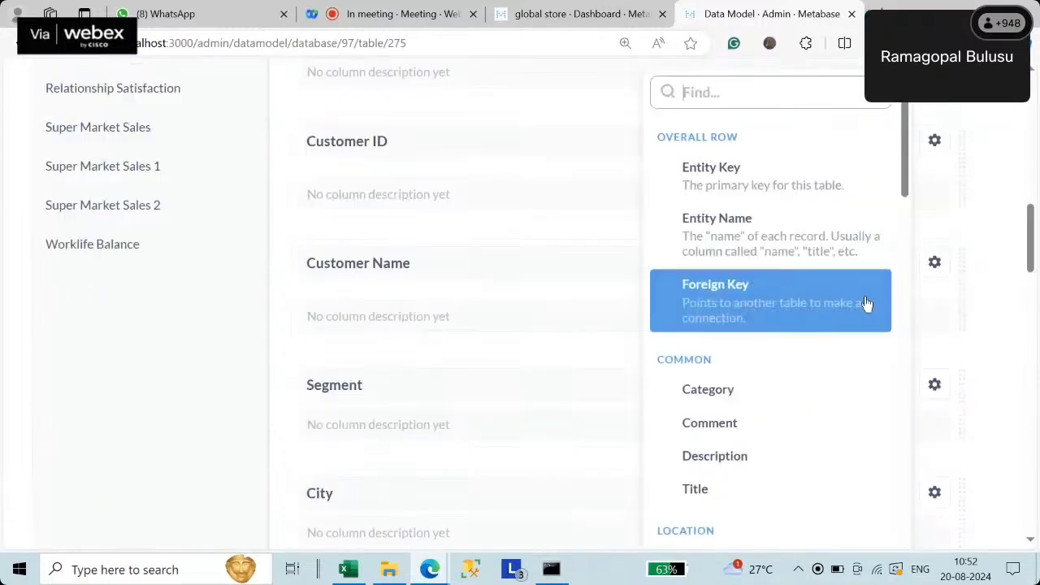
click(727, 394)
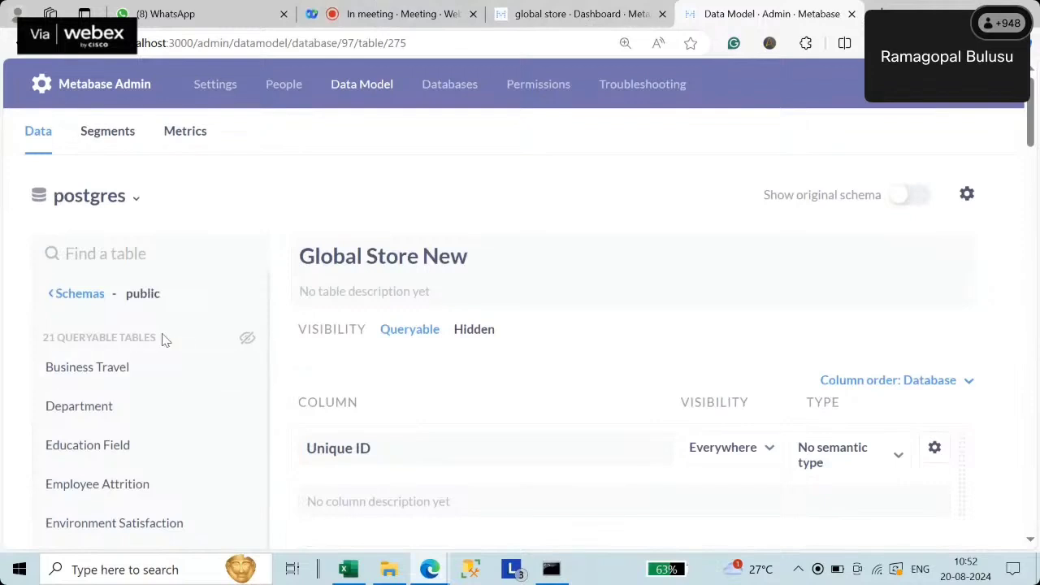
scroll(171, 329, down, 4)
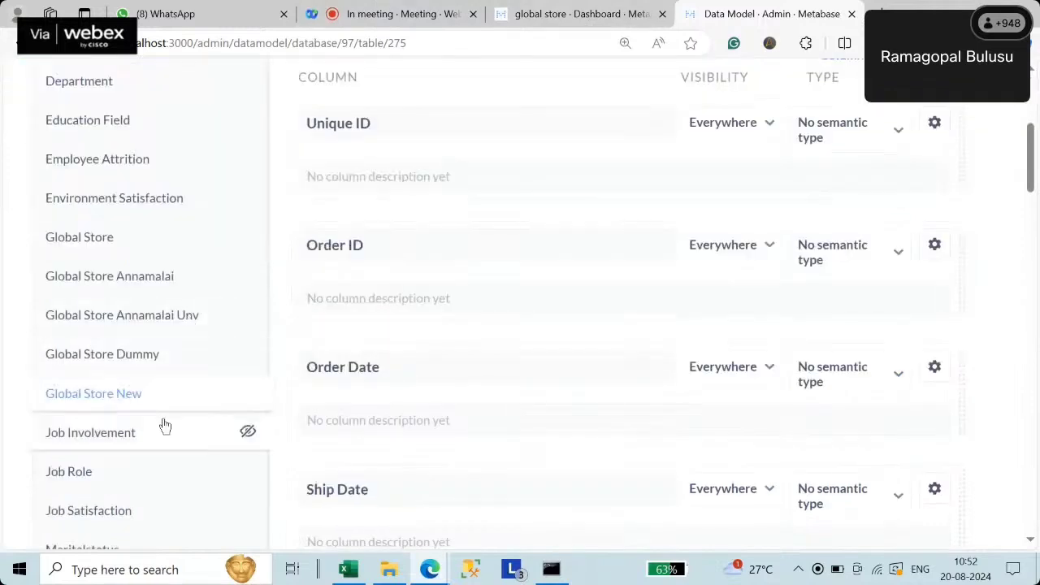
- Set the State column of Global Store Dummy to semantic type Category
click(136, 364)
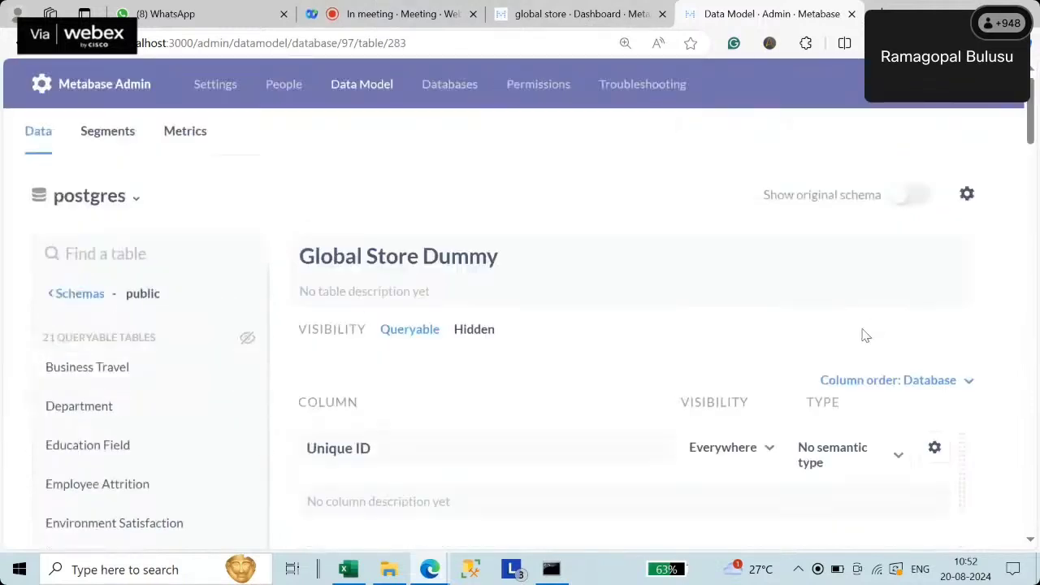
scroll(866, 381, down, 8)
scroll(817, 406, down, 4)
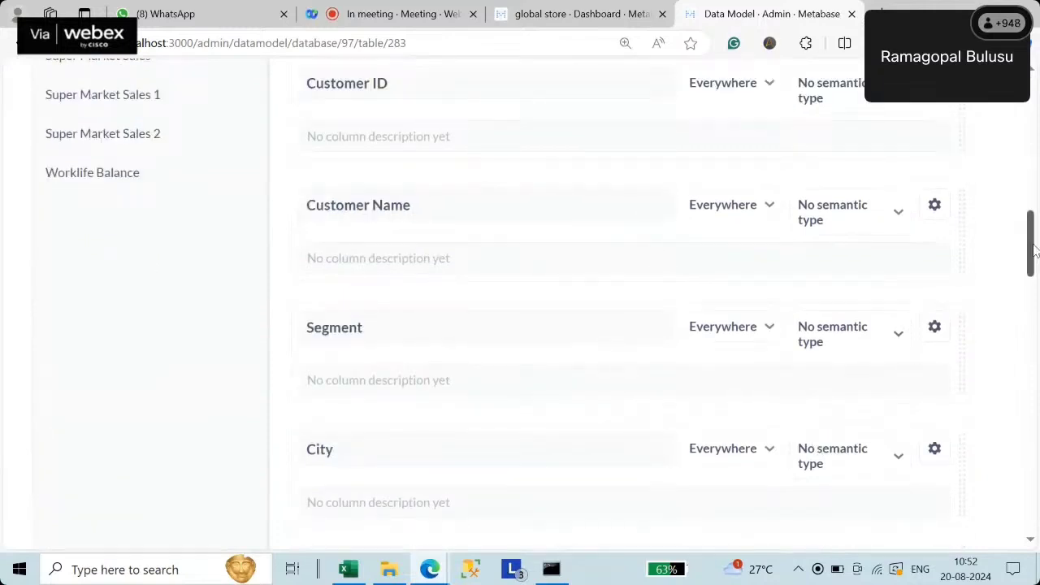
scroll(1033, 250, down, 3)
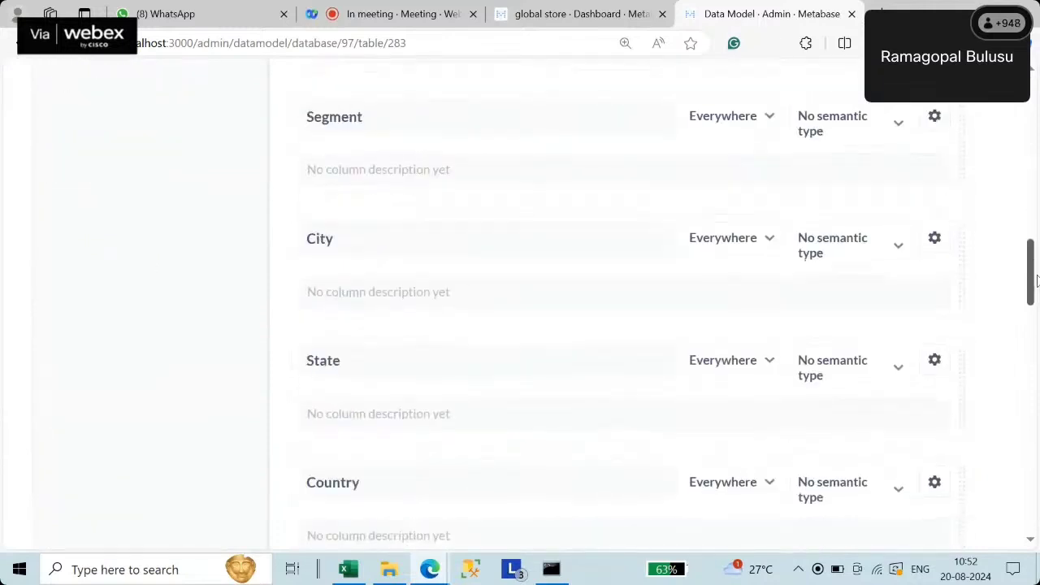
click(882, 318)
click(741, 395)
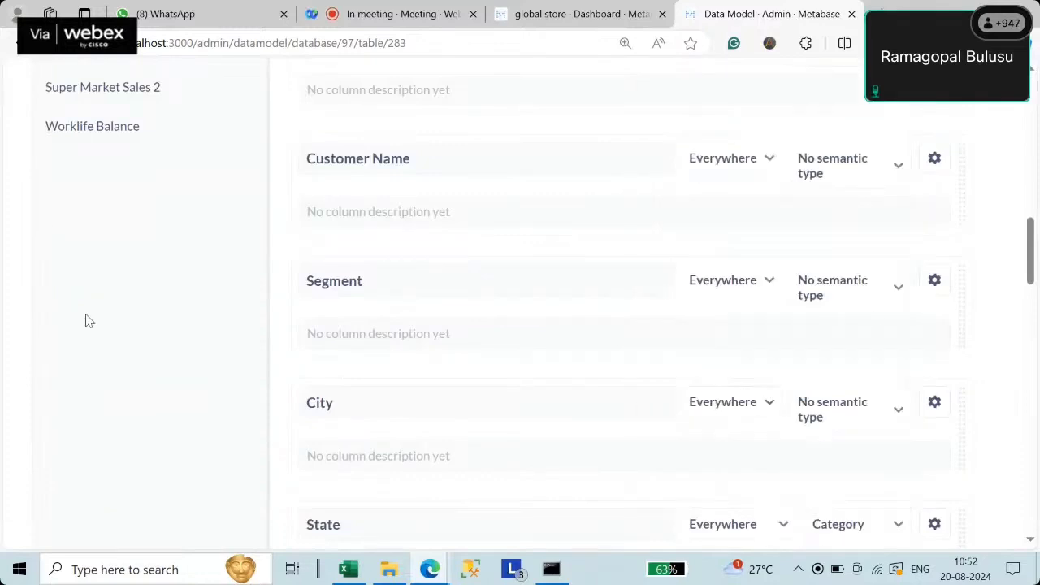
scroll(102, 316, up, 8)
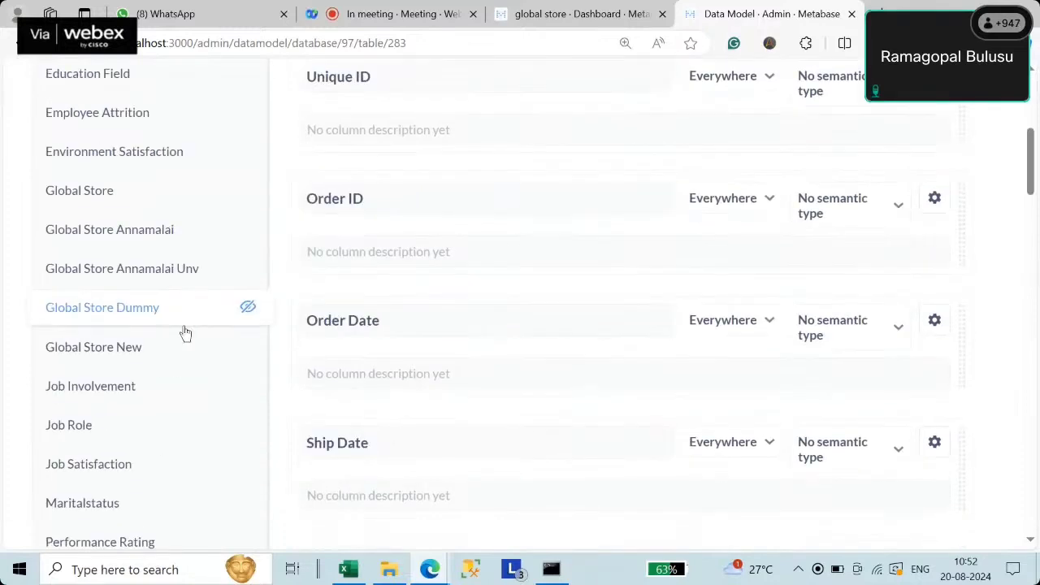
- Set the State column of Global Store Annamalai Unv to semantic type Category
click(134, 355)
scroll(142, 414, down, 4)
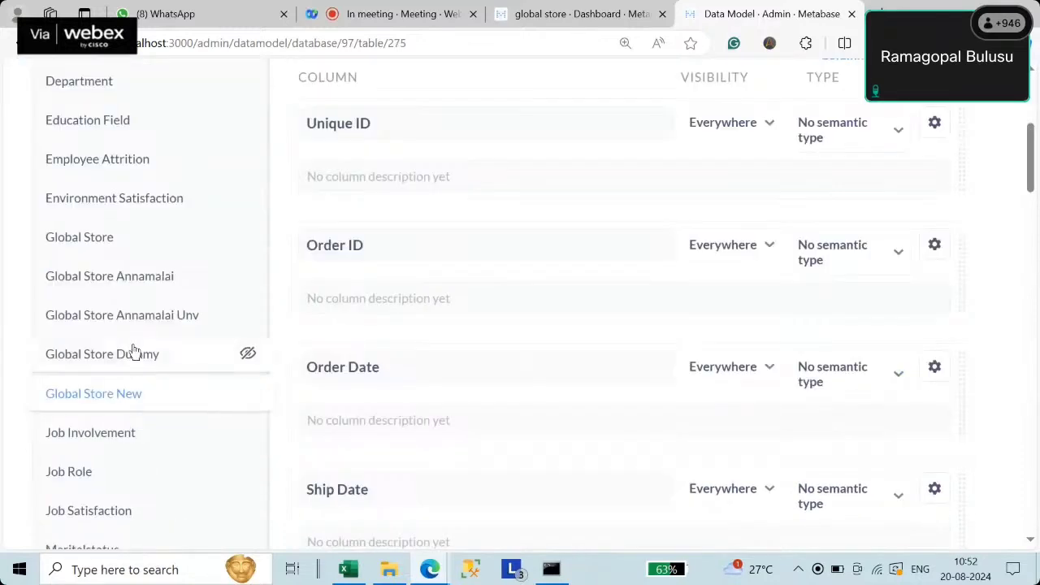
click(130, 318)
scroll(837, 416, down, 1)
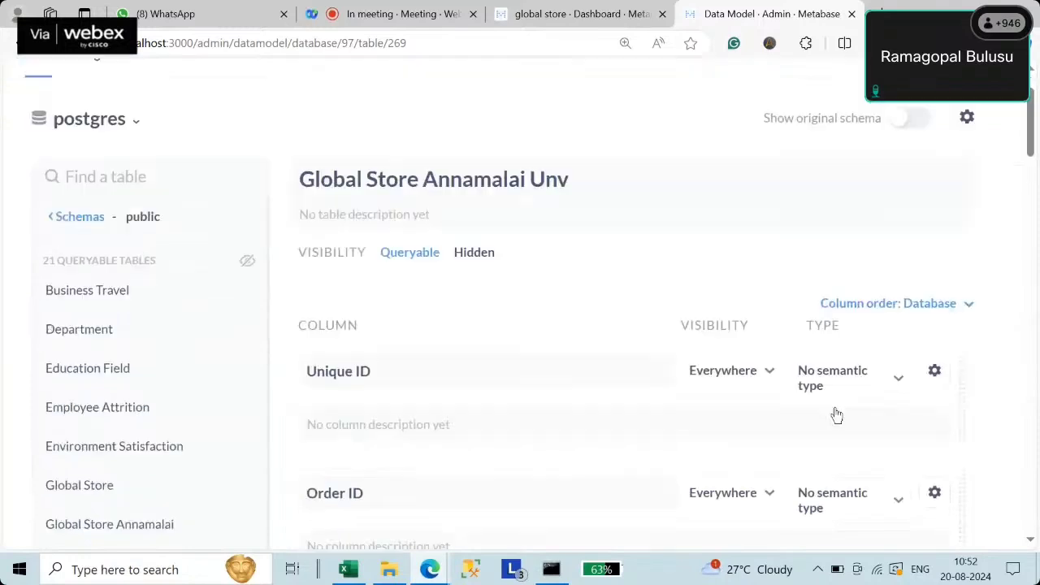
scroll(837, 416, down, 6)
scroll(796, 434, down, 4)
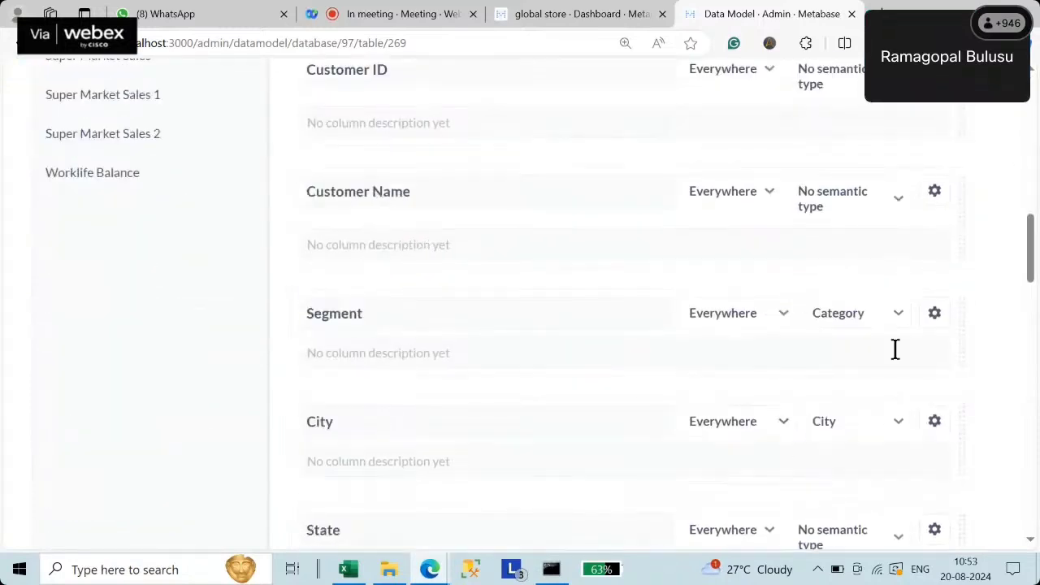
click(863, 533)
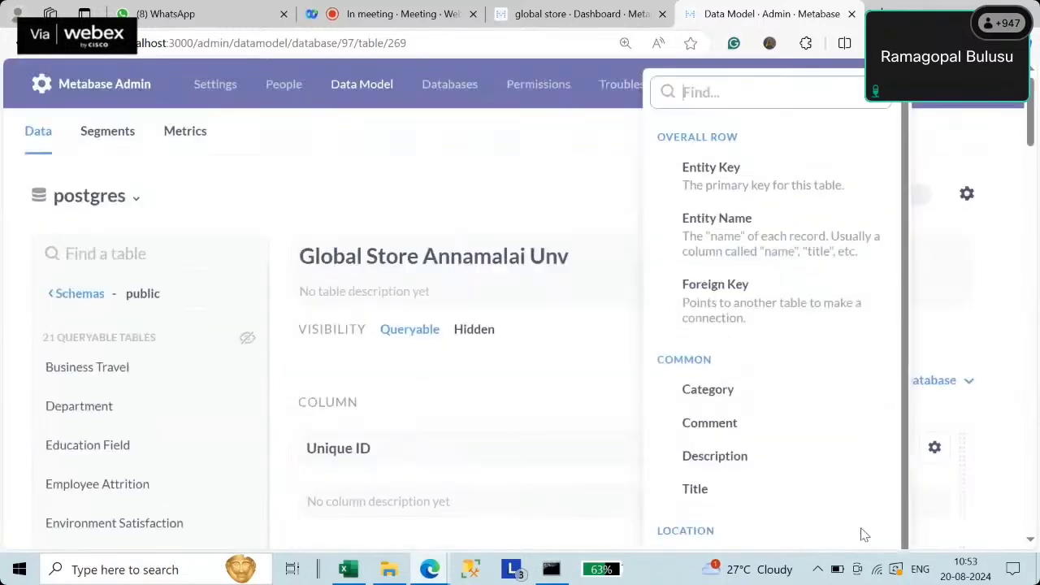
click(752, 389)
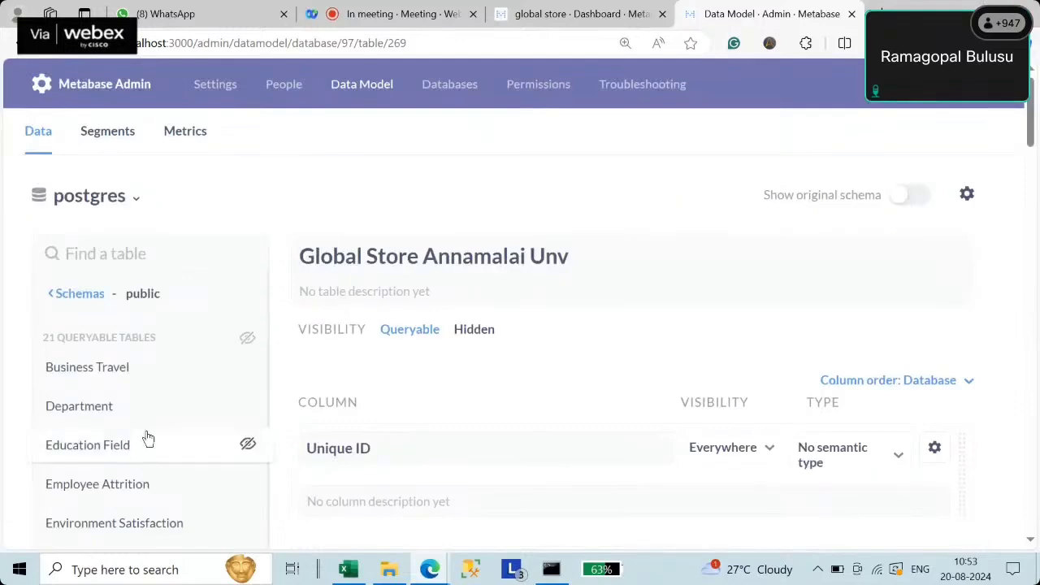
scroll(148, 438, down, 4)
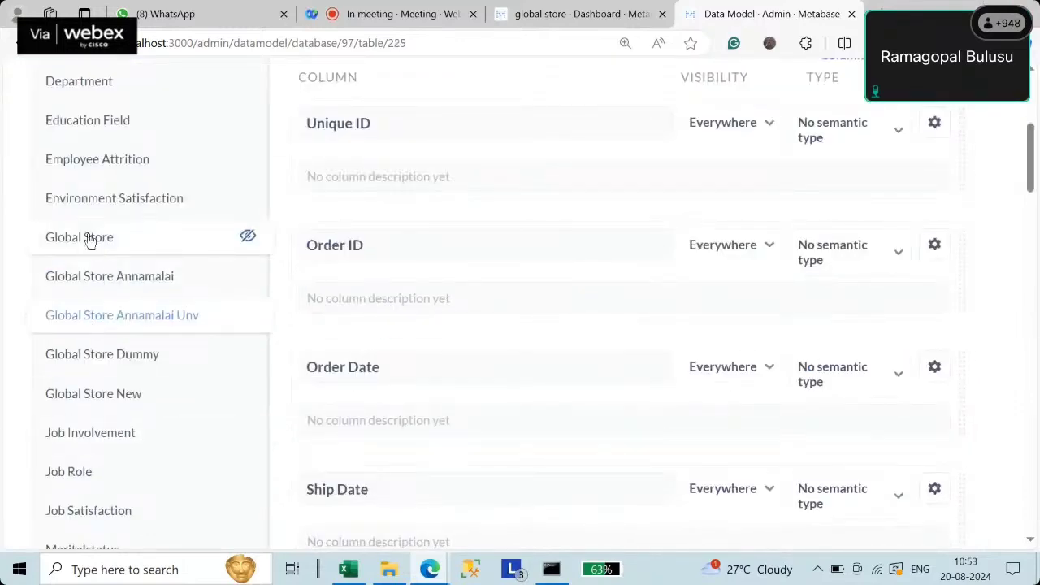
scroll(789, 394, down, 8)
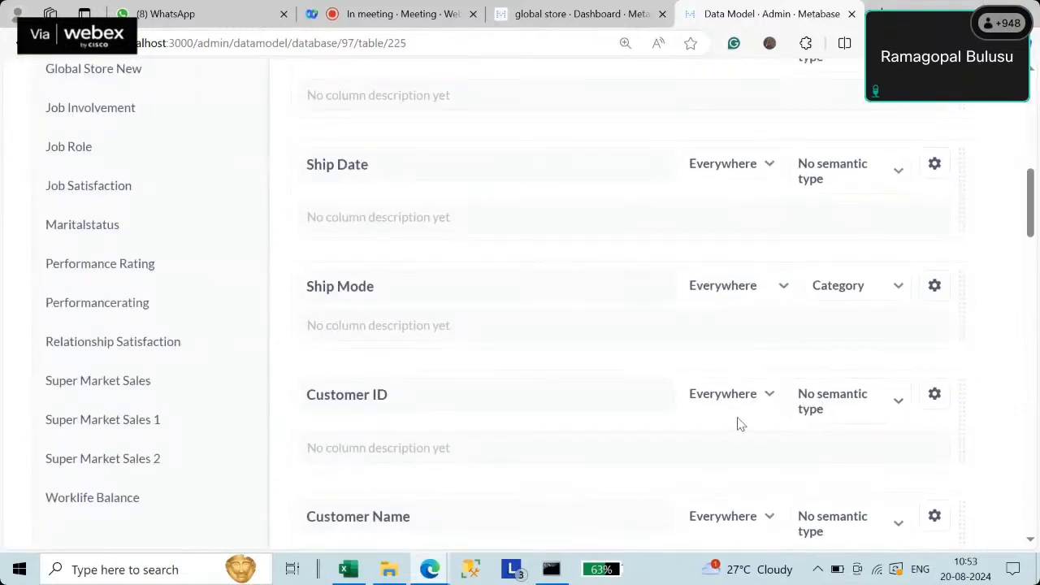
scroll(739, 422, down, 4)
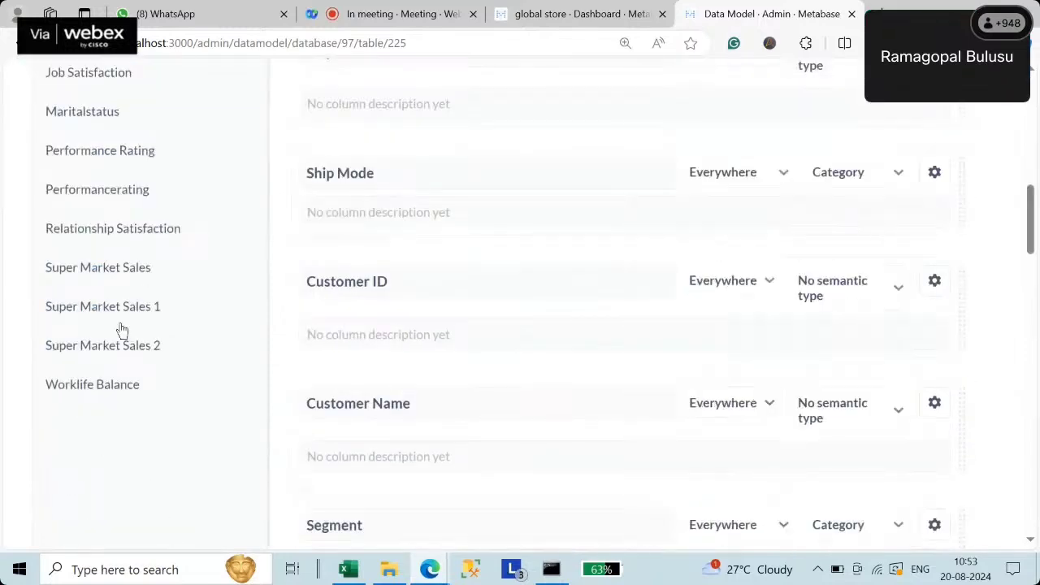
scroll(187, 348, up, 4)
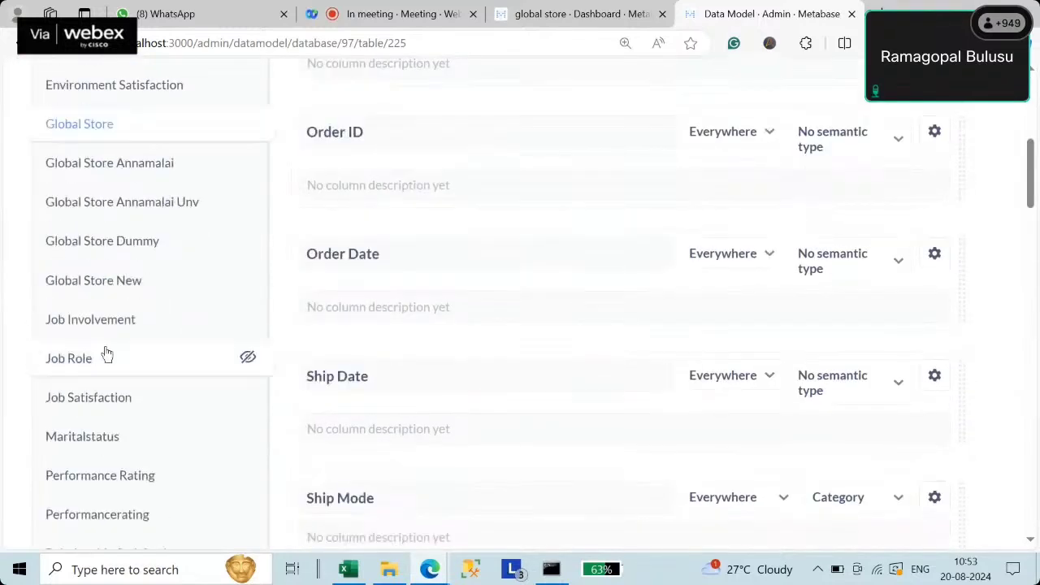
- Set the State column of Global Store Annamalai to semantic type Comment
click(142, 167)
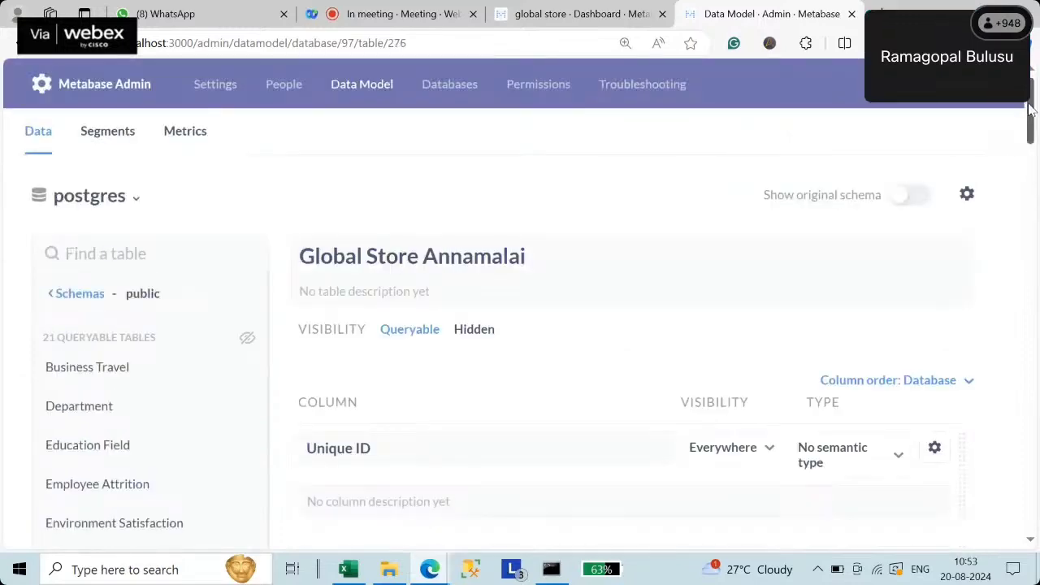
drag(1030, 110, 1037, 286)
click(870, 283)
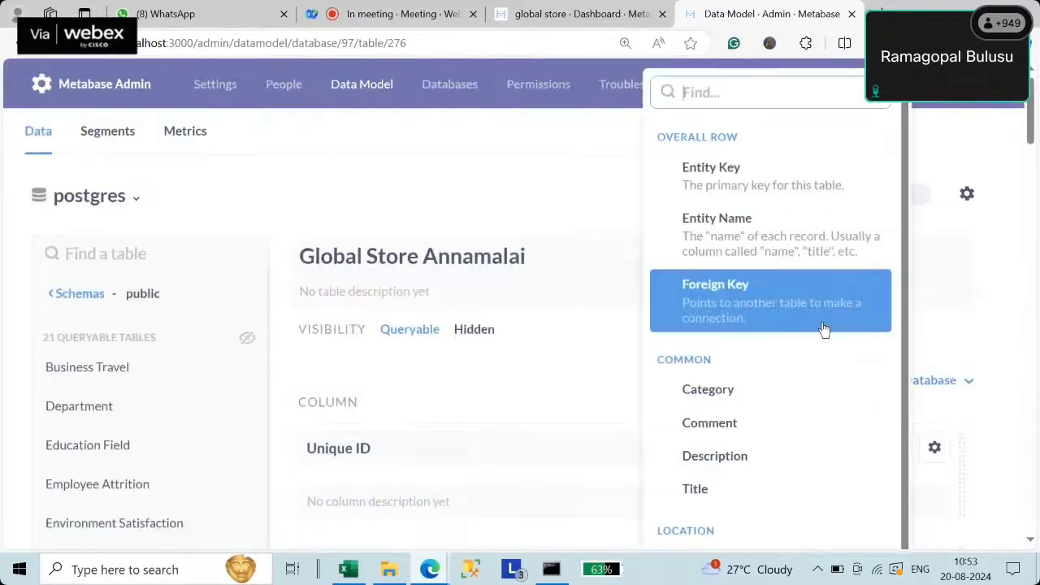
click(720, 423)
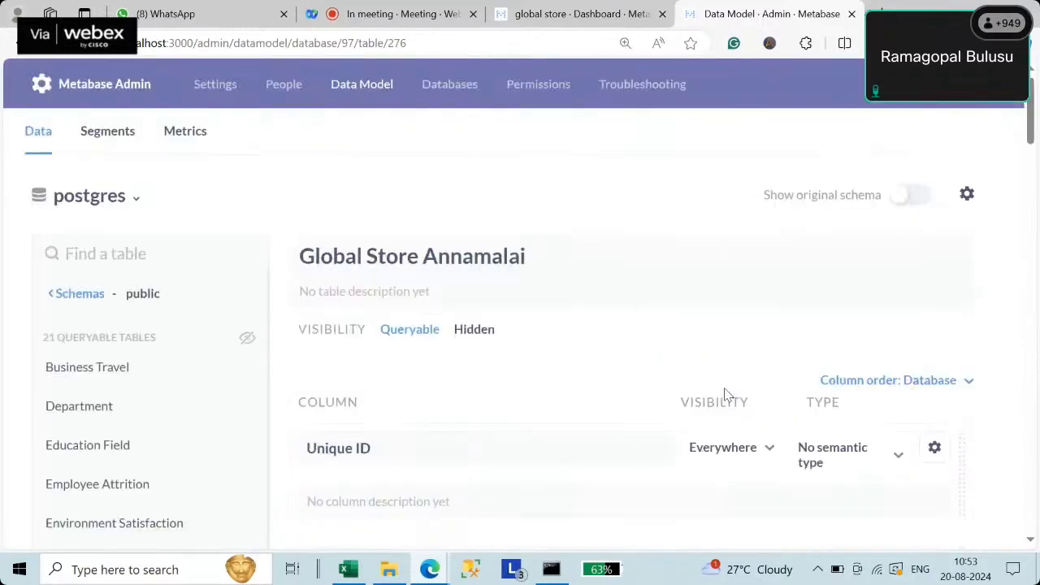
- Reload the dashboard, edit it, and link the first card's State filter to the State column
click(605, 16)
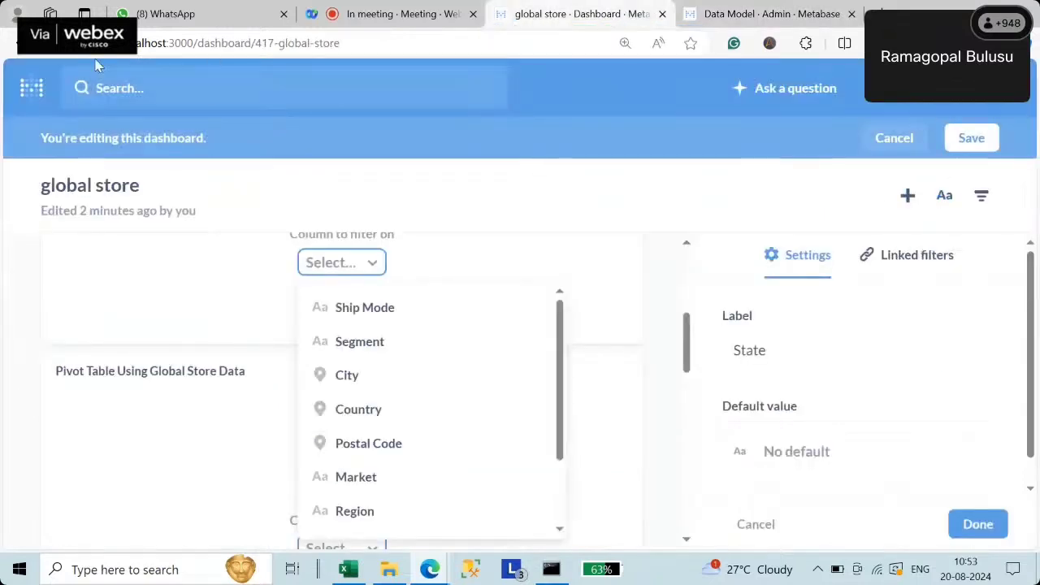
click(63, 49)
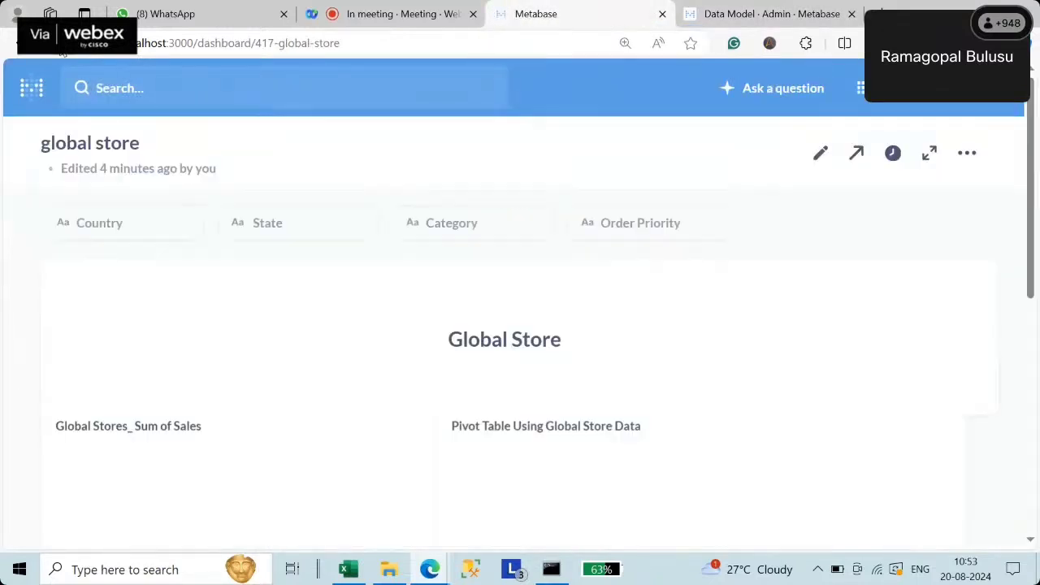
click(819, 157)
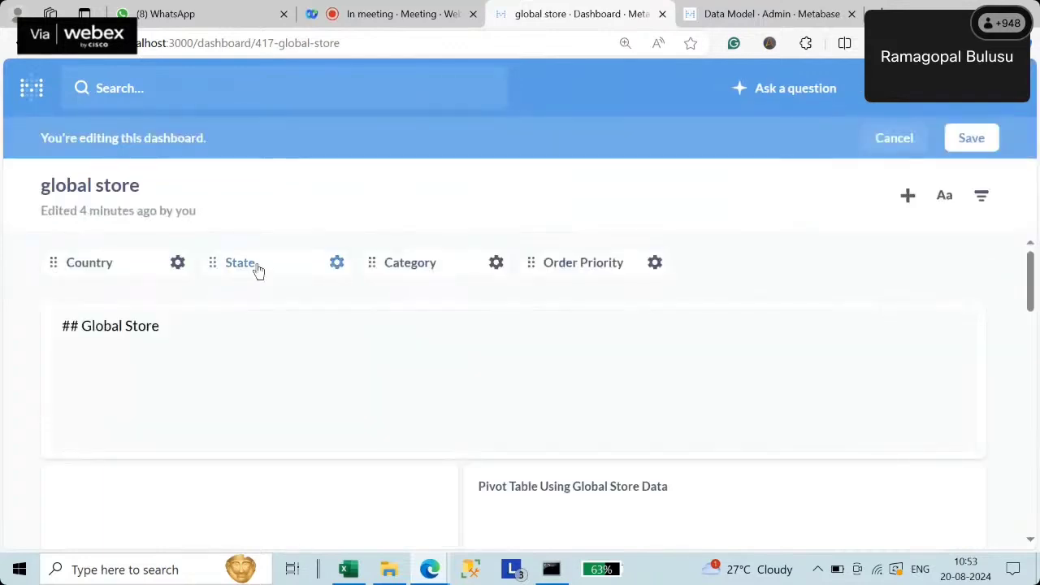
click(256, 268)
click(342, 269)
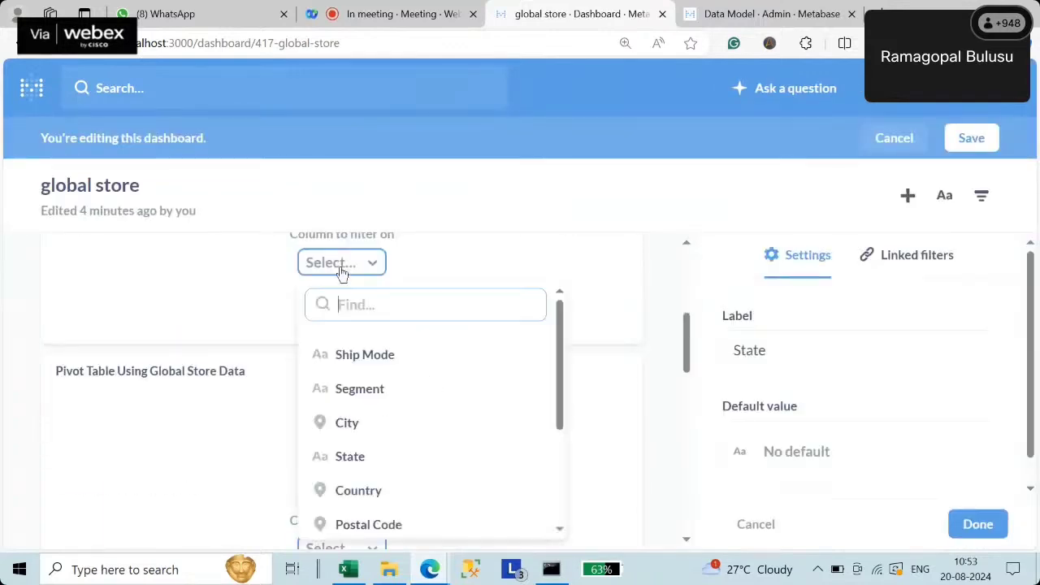
click(384, 464)
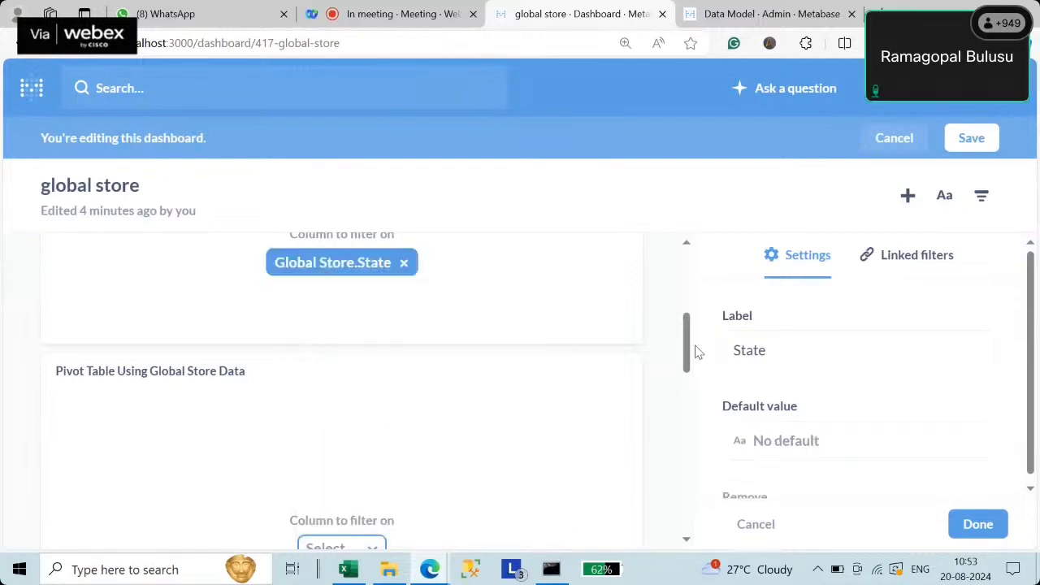
- Link the pivot and remaining cards to the State column and save the dashboard
scroll(696, 351, down, 3)
click(349, 273)
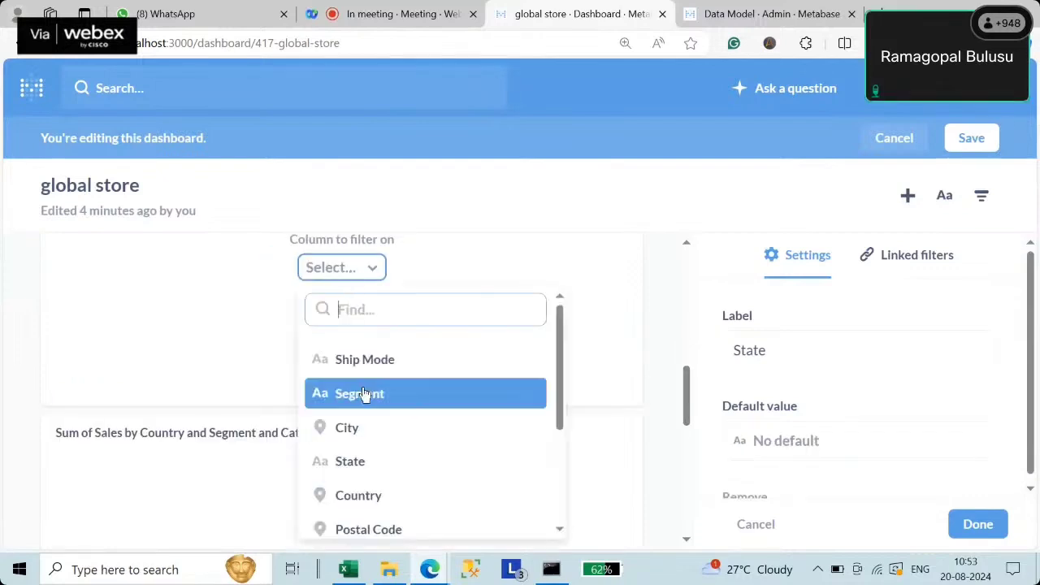
click(360, 464)
drag(684, 399, 690, 460)
click(348, 321)
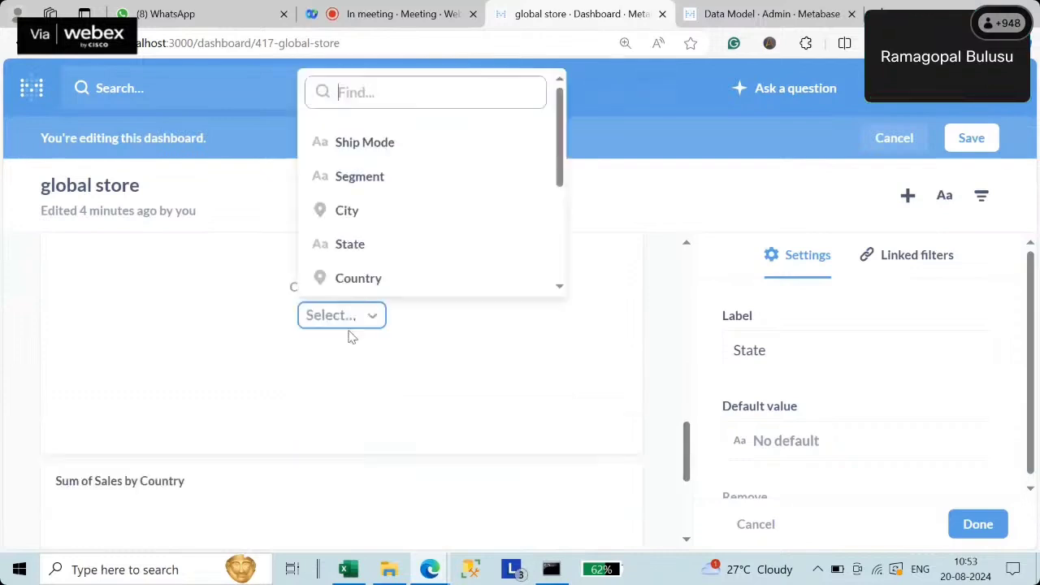
click(367, 235)
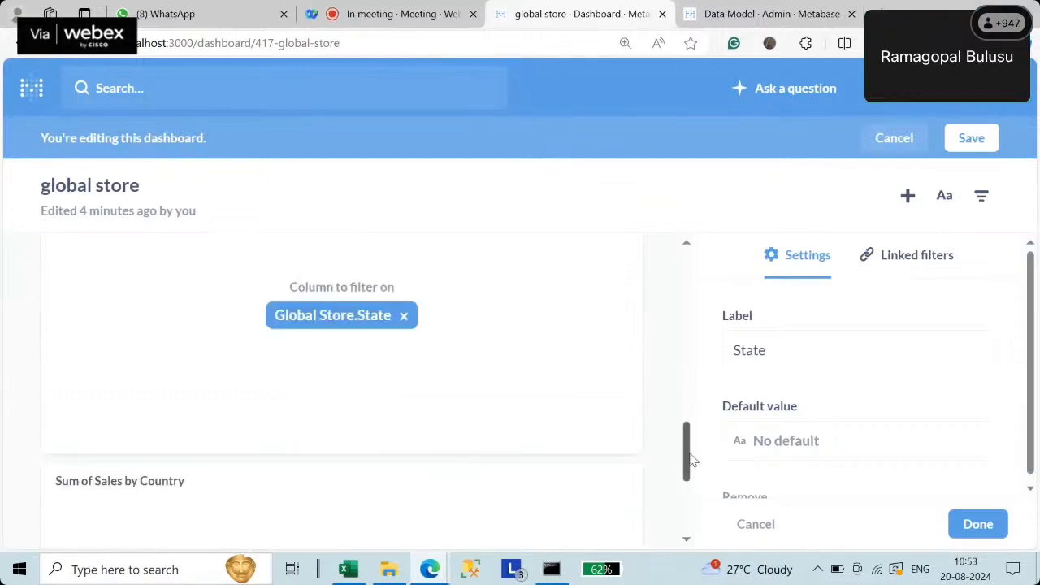
drag(687, 455, 706, 540)
click(333, 402)
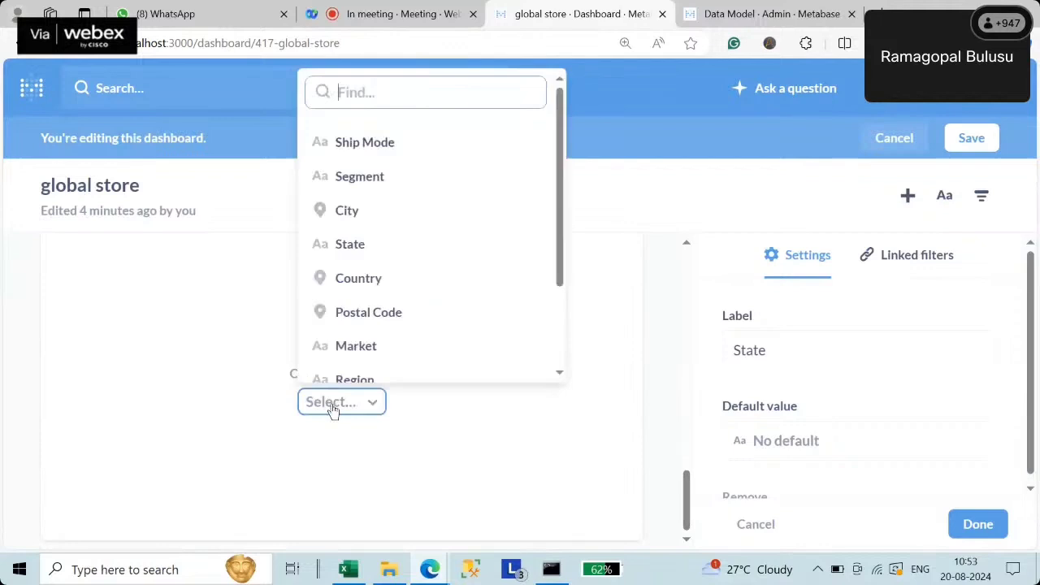
click(353, 248)
scroll(428, 362, up, 5)
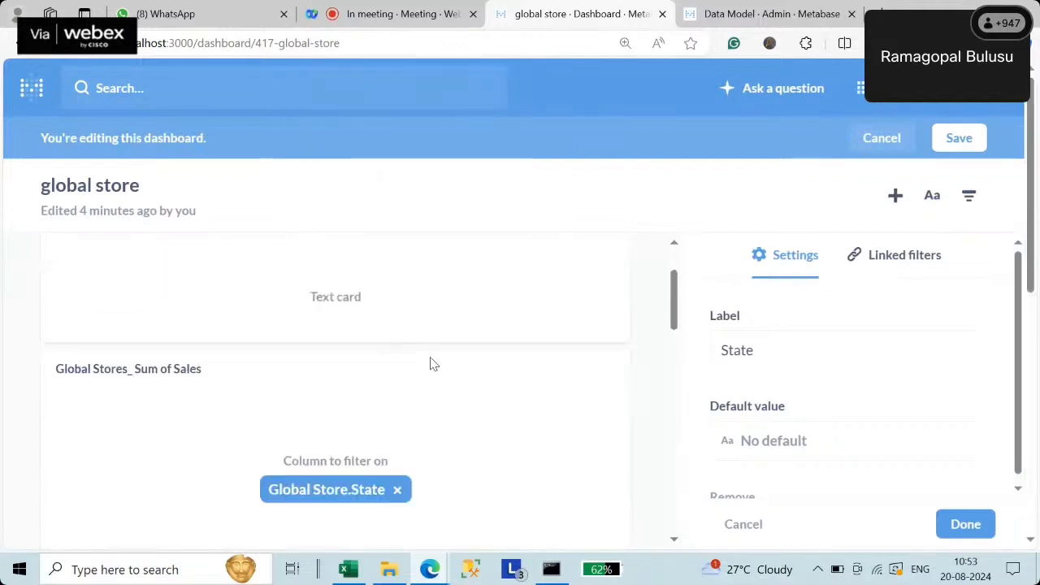
click(950, 143)
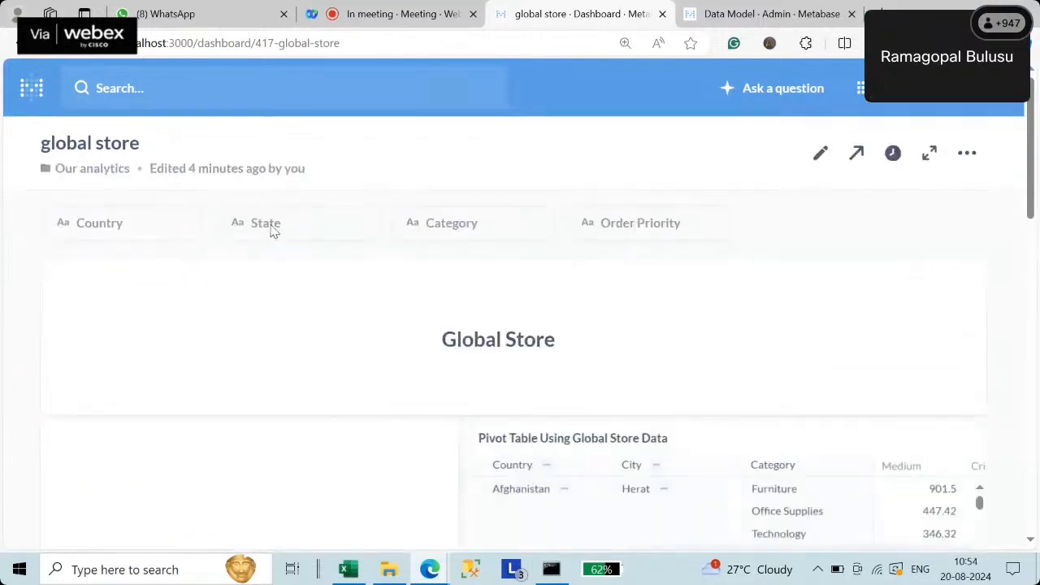
click(99, 235)
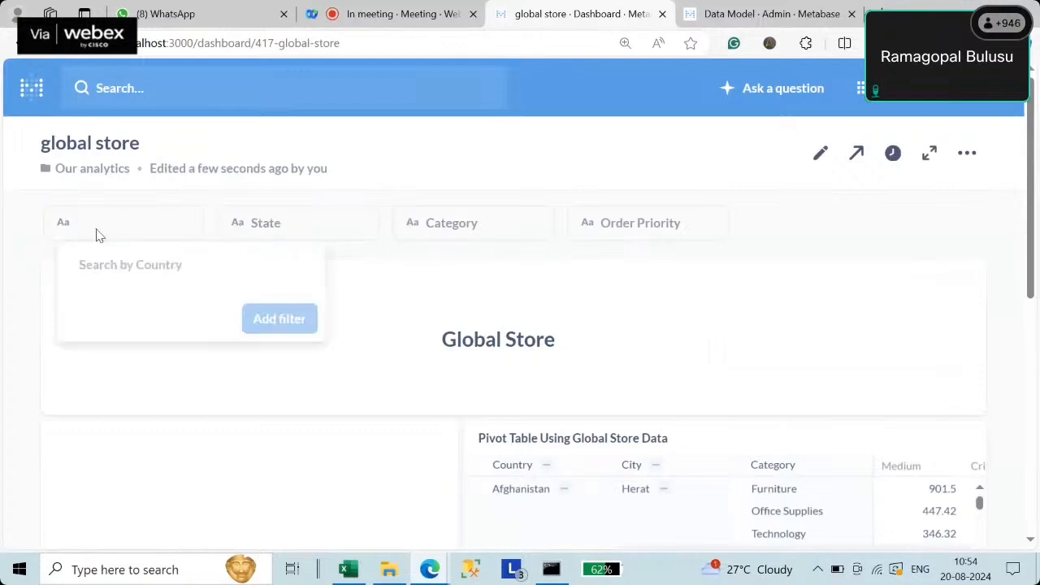
text(India)
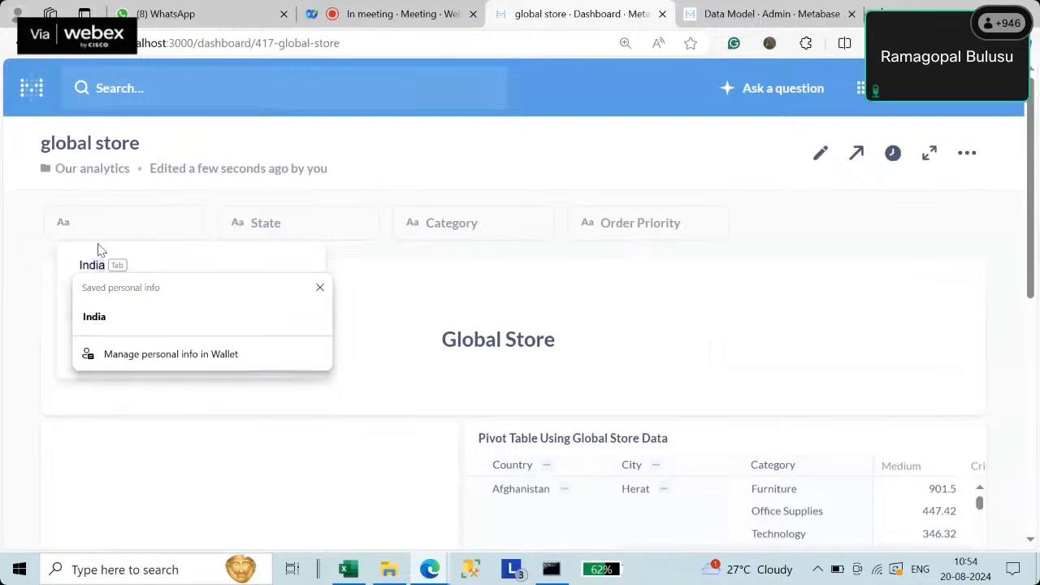
click(319, 288)
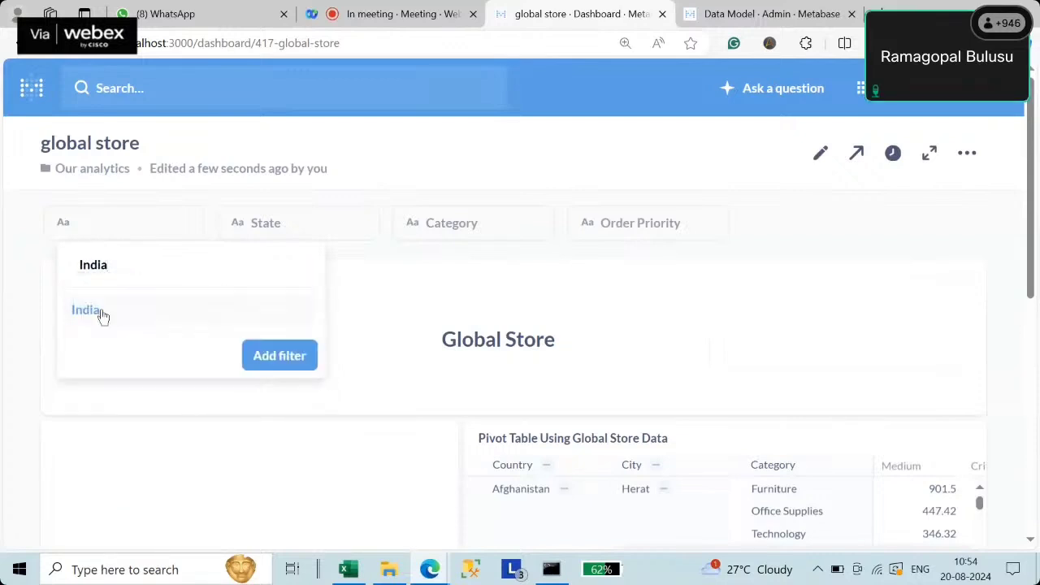
click(86, 310)
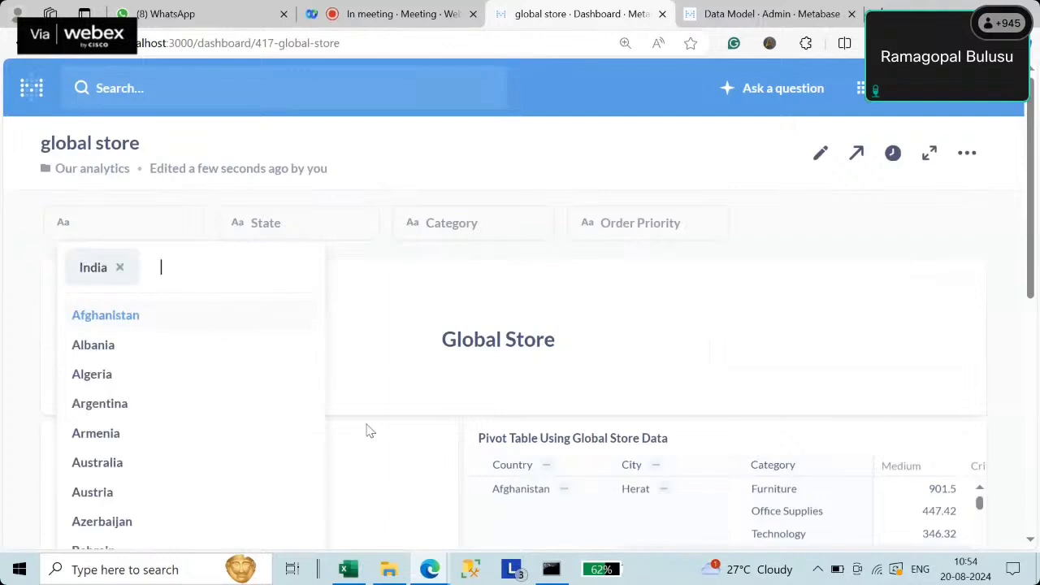
scroll(343, 433, down, 4)
click(278, 273)
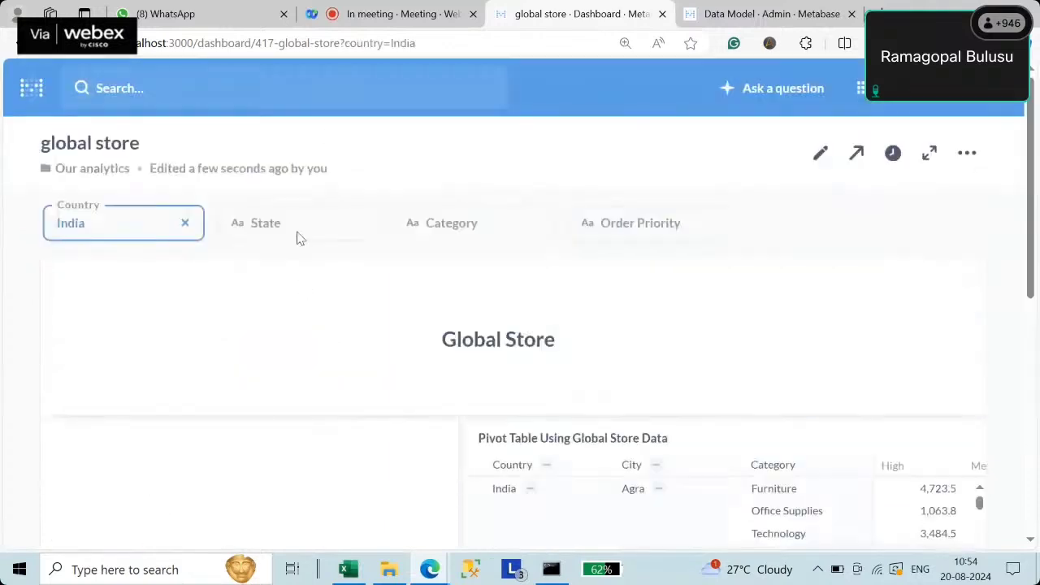
click(281, 225)
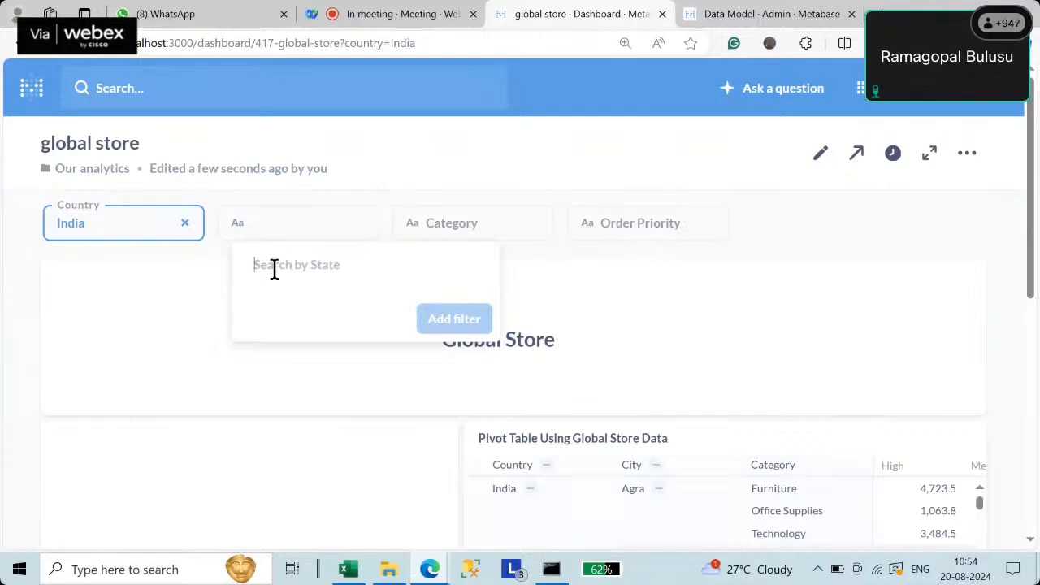
text(A)
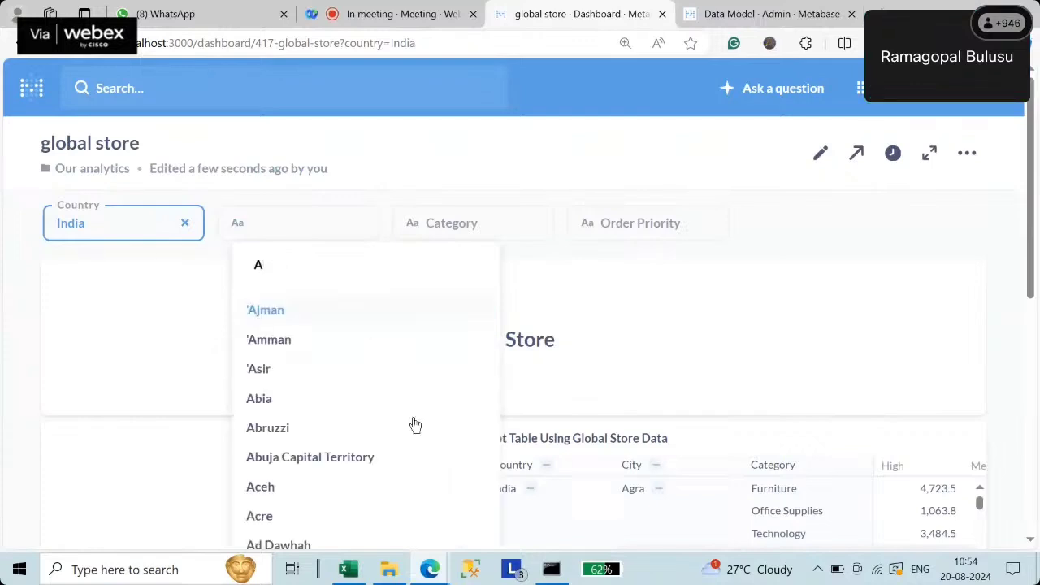
scroll(336, 441, down, 10)
scroll(338, 443, down, 10)
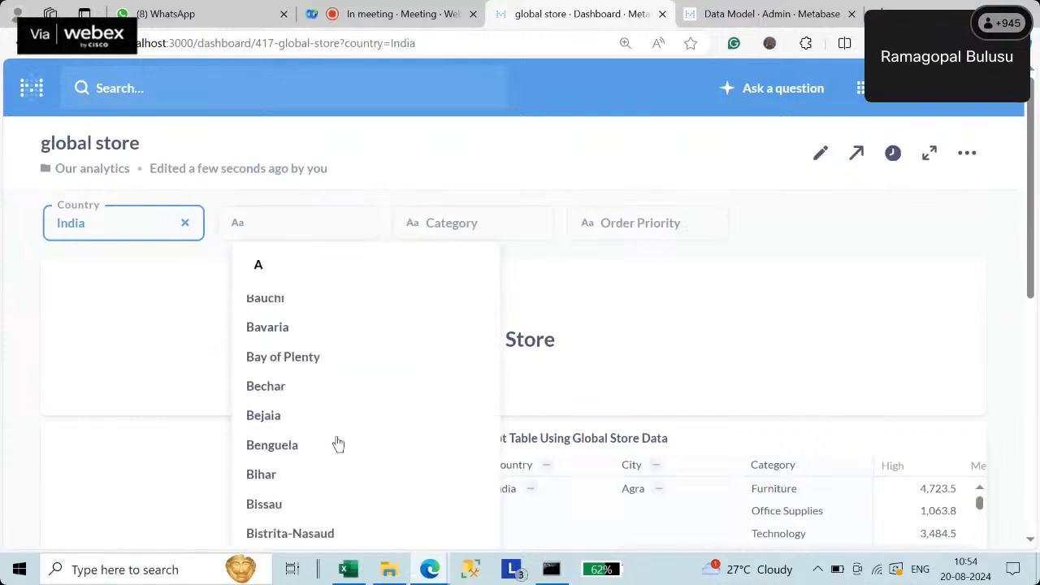
scroll(337, 444, down, 20)
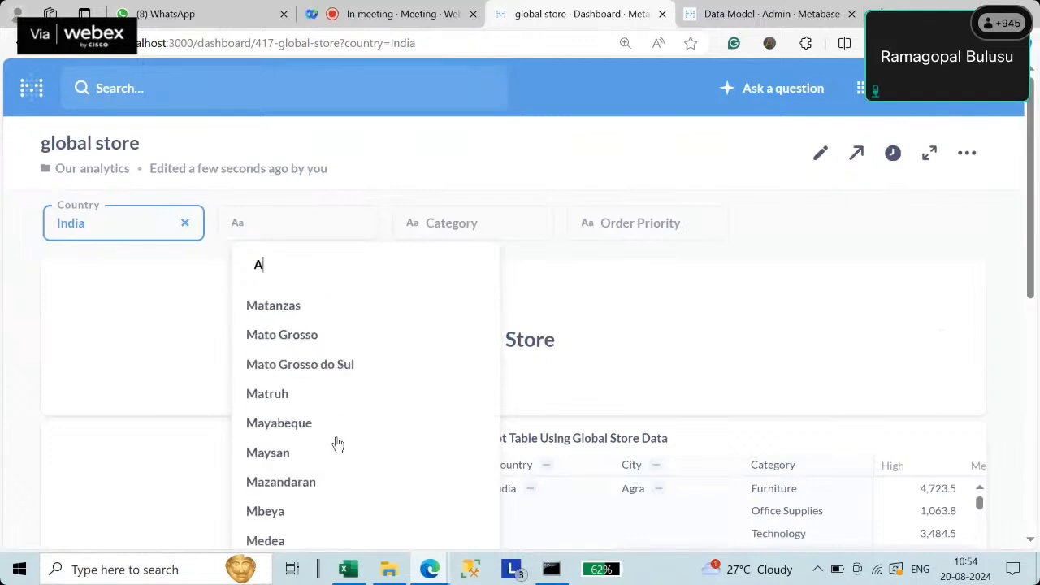
scroll(338, 443, down, 15)
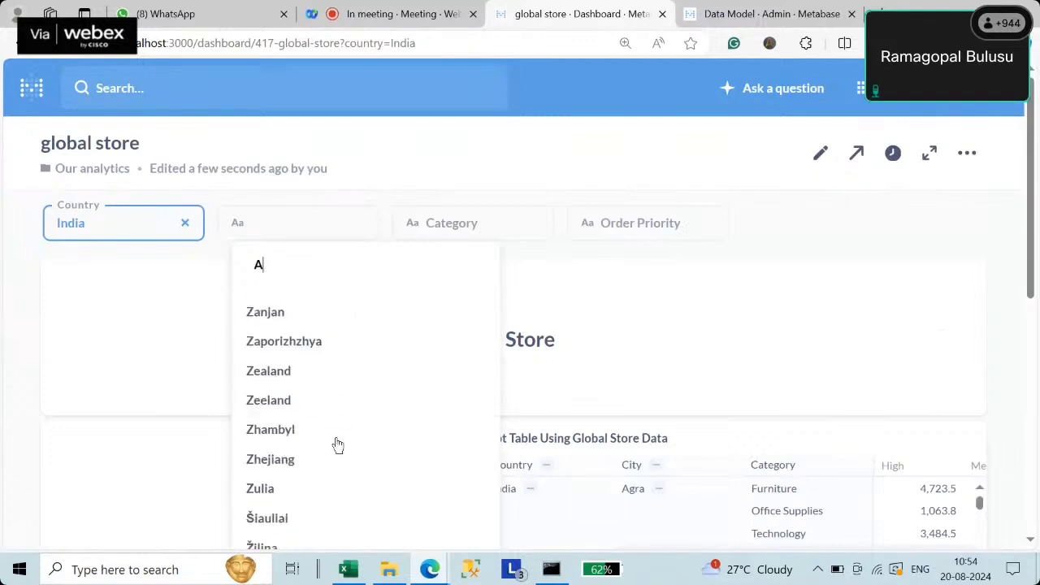
scroll(338, 444, up, 20)
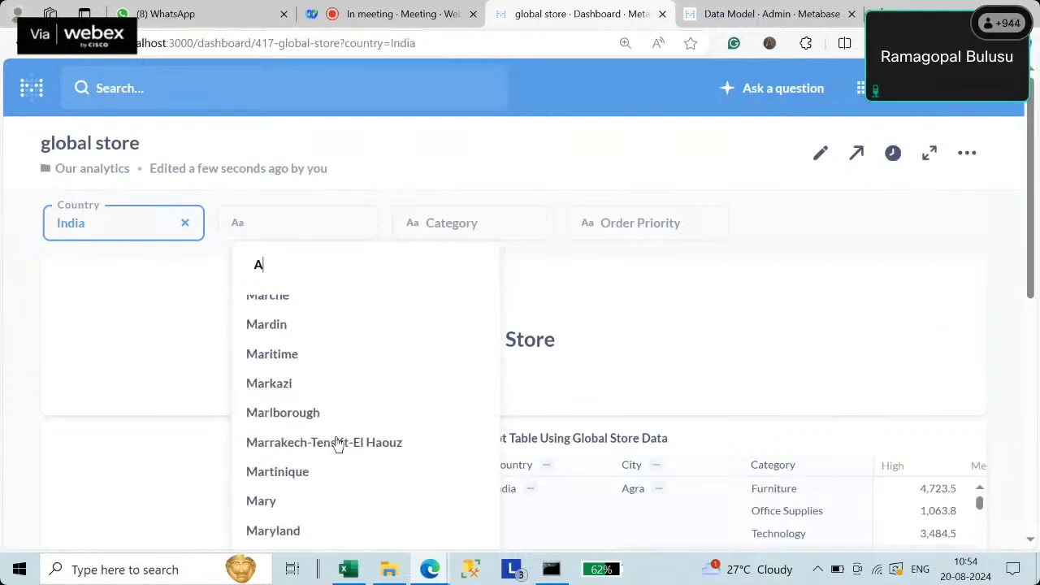
scroll(335, 444, up, 10)
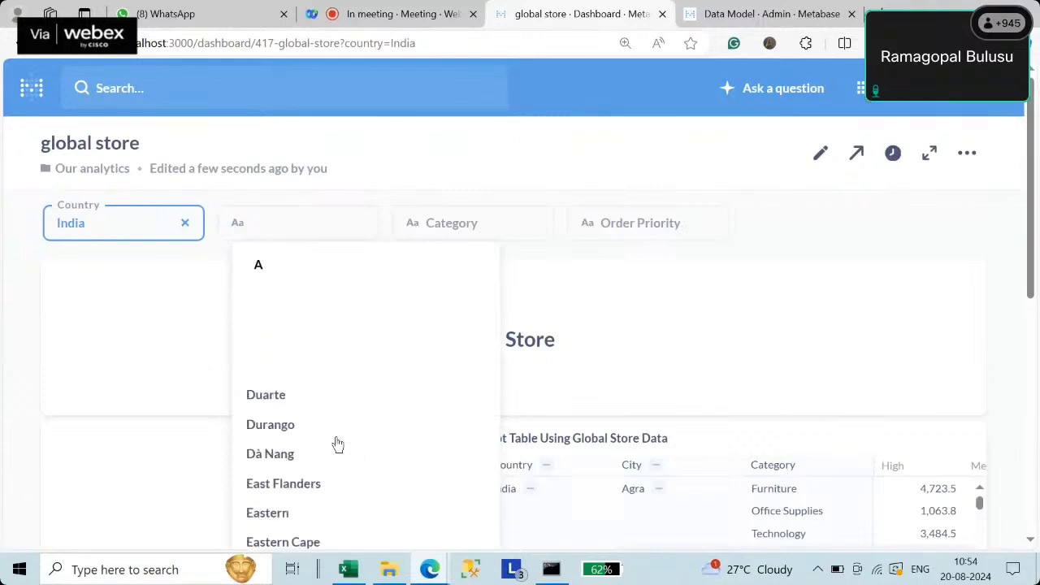
click(824, 159)
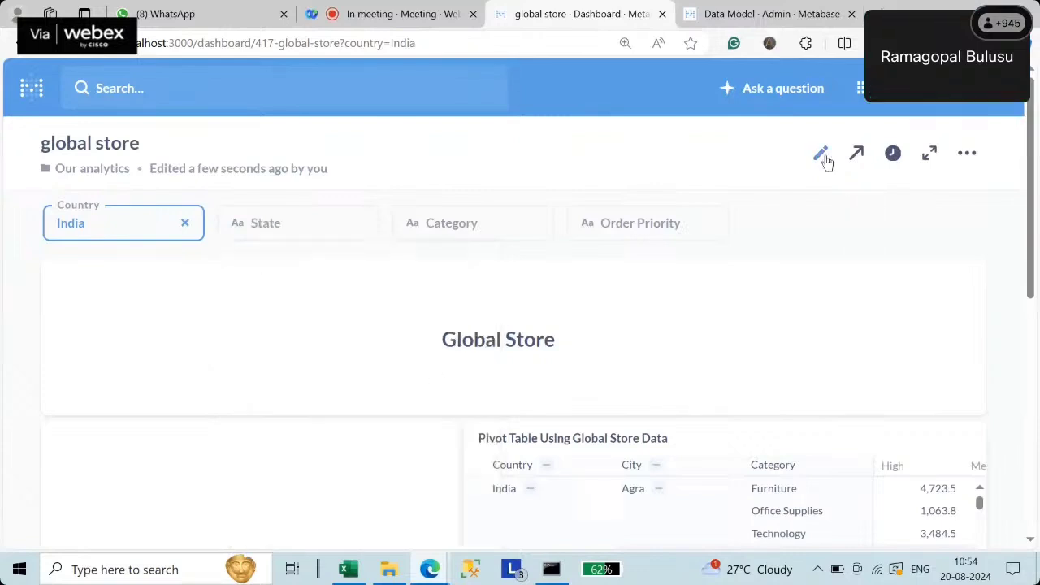
- In edit mode, let State, Category and Order Priority limit the Country filter's choices
click(824, 159)
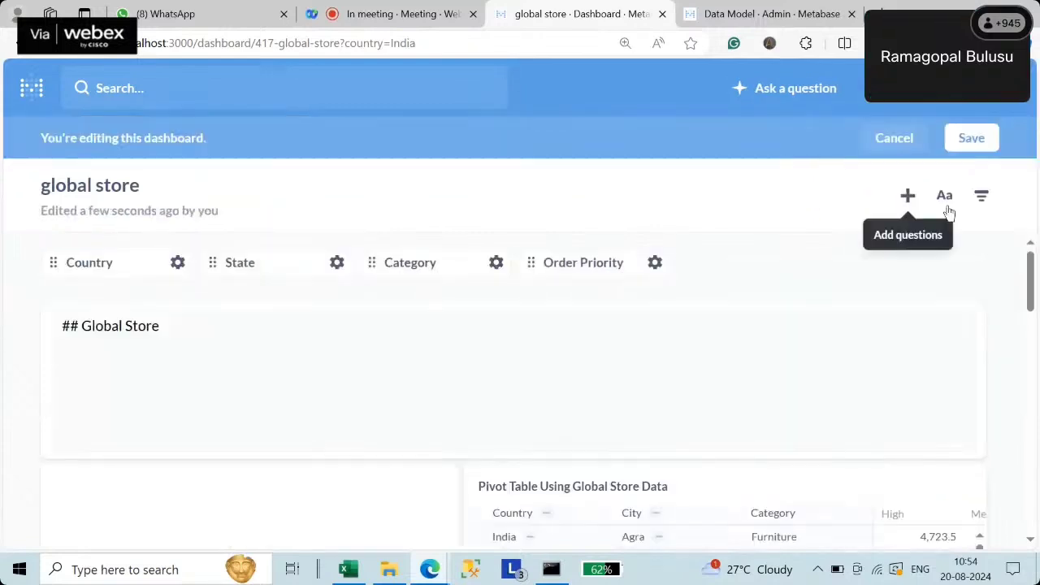
click(111, 273)
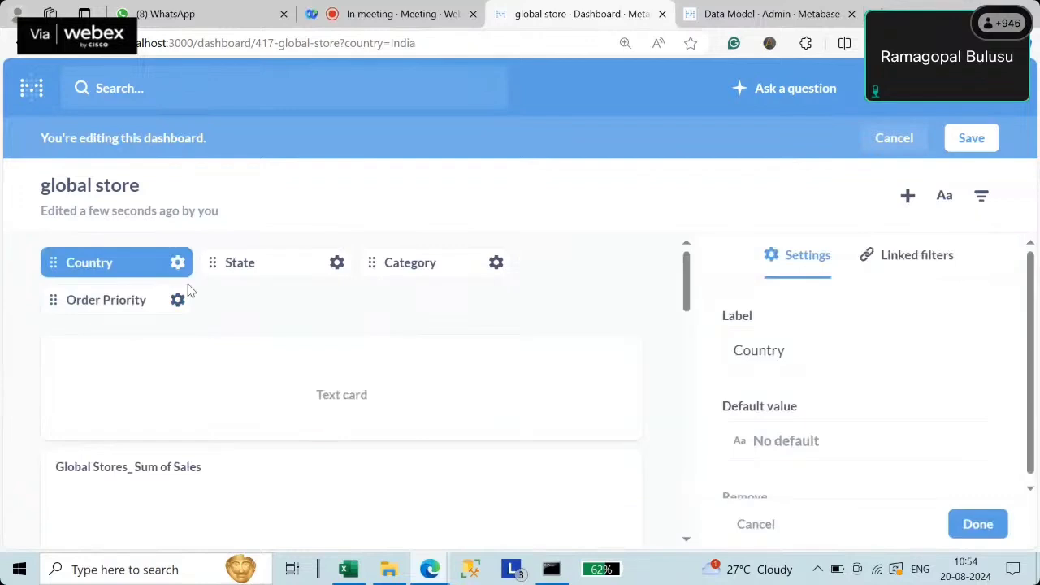
click(916, 255)
scroll(1032, 381, down, 1)
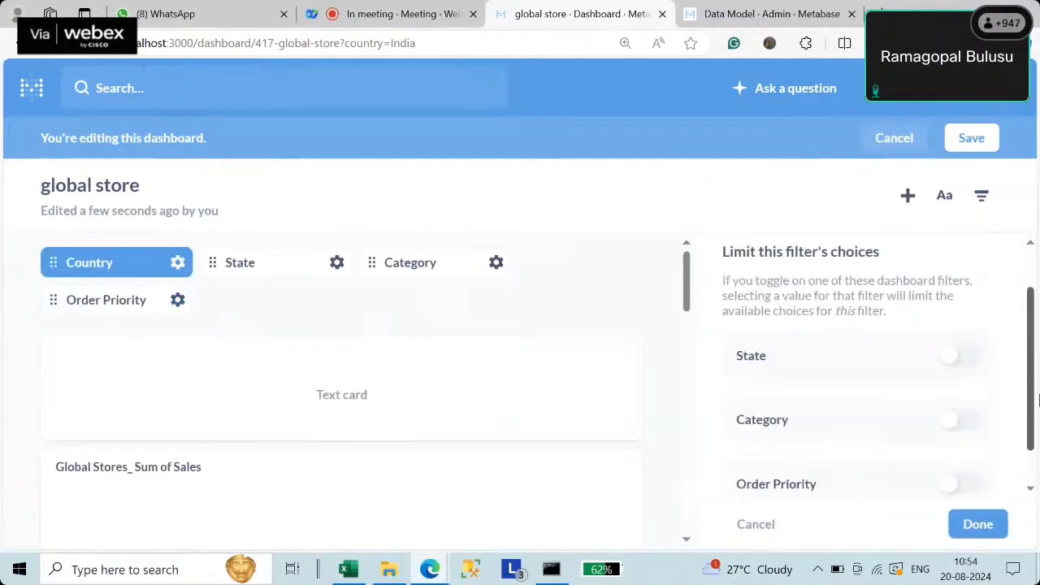
scroll(1036, 398, down, 1)
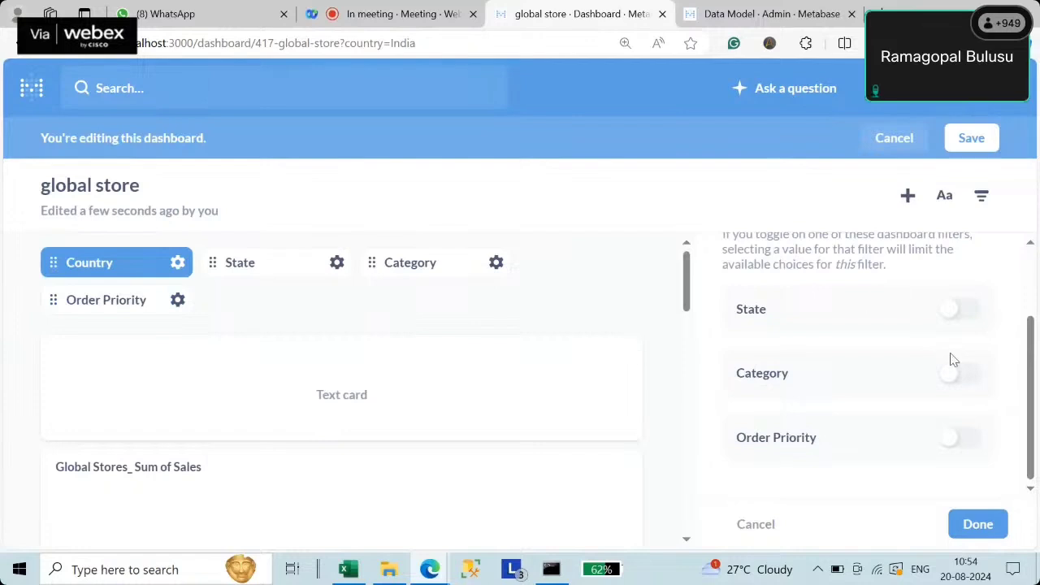
click(968, 317)
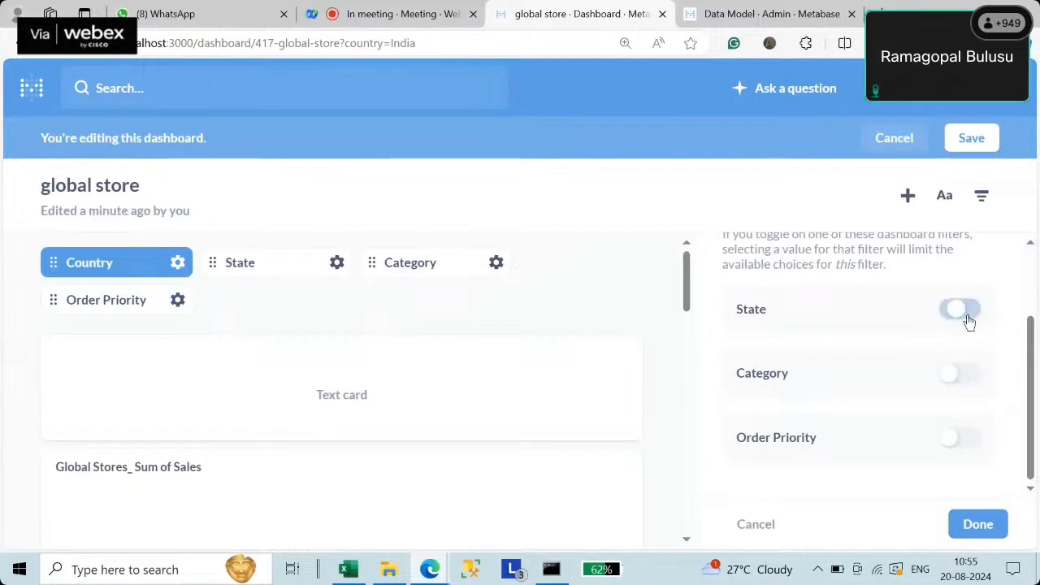
click(969, 383)
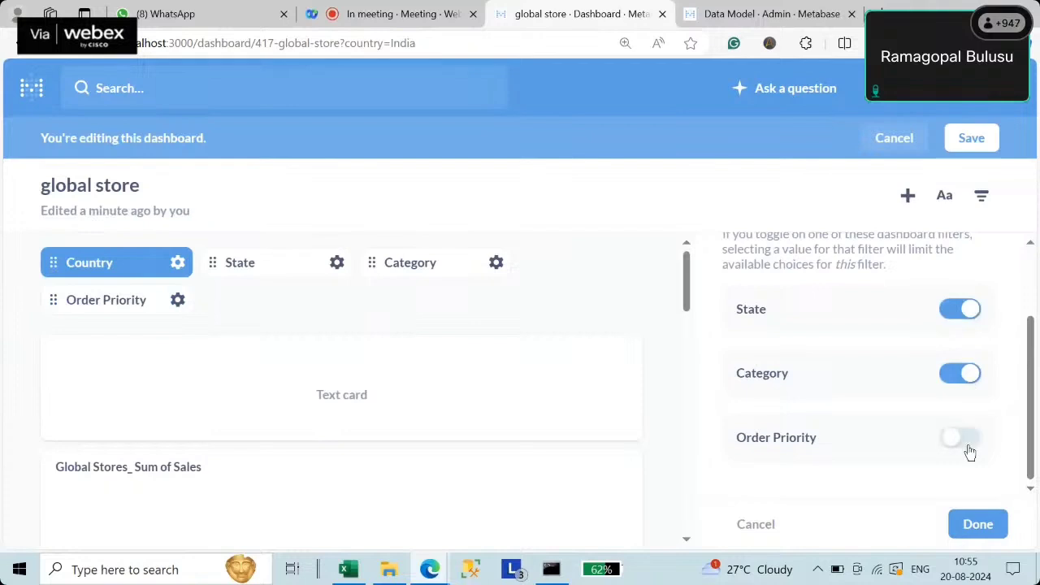
click(956, 437)
- Link State to Country, Category and Order Priority, and Category to Country and State
click(248, 273)
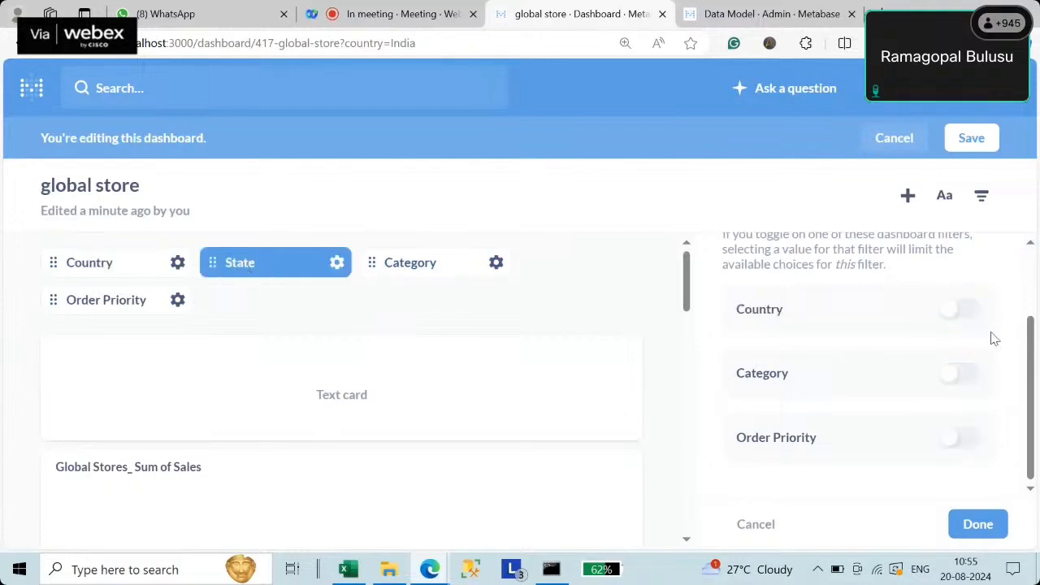
click(968, 314)
click(966, 380)
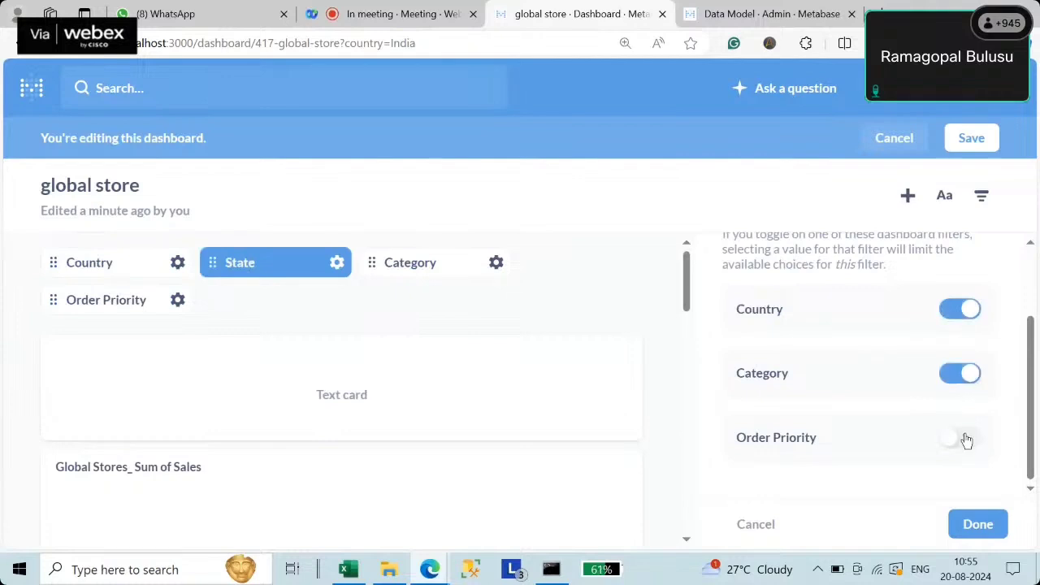
click(966, 437)
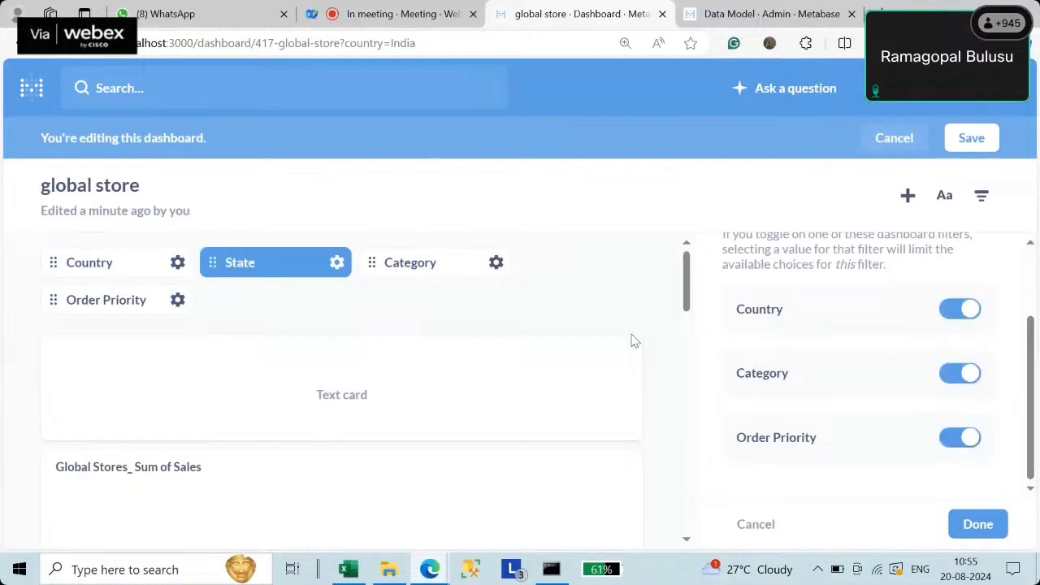
click(398, 275)
click(969, 375)
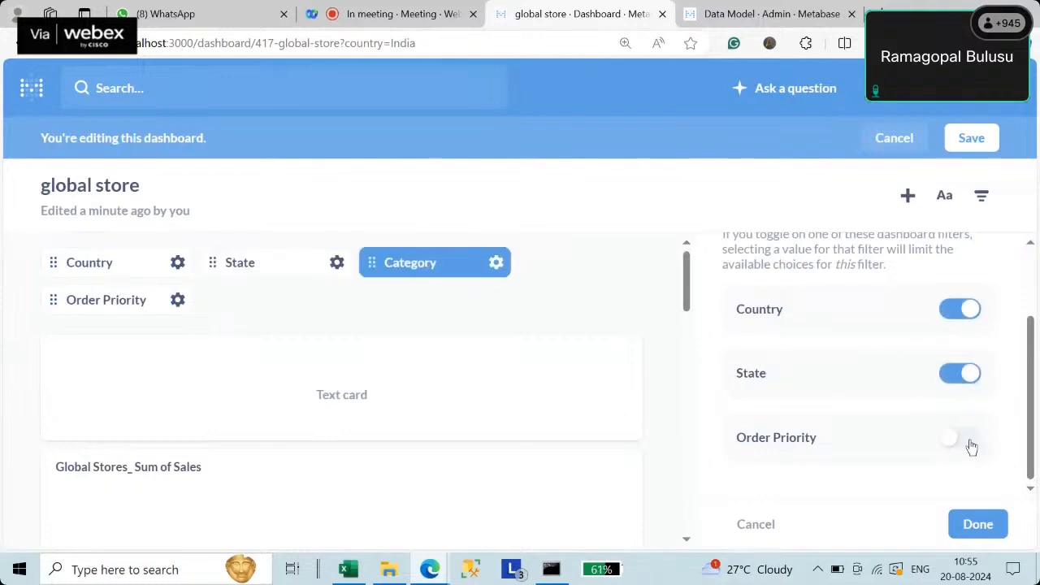
click(968, 439)
- Let Country, State and Category limit Order Priority, then save the dashboard
click(122, 310)
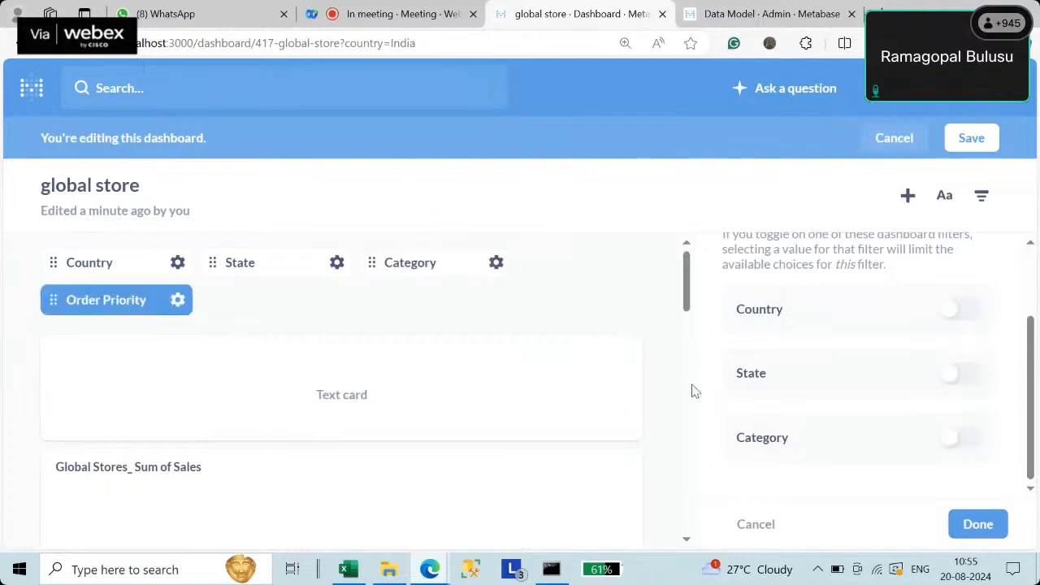
click(968, 313)
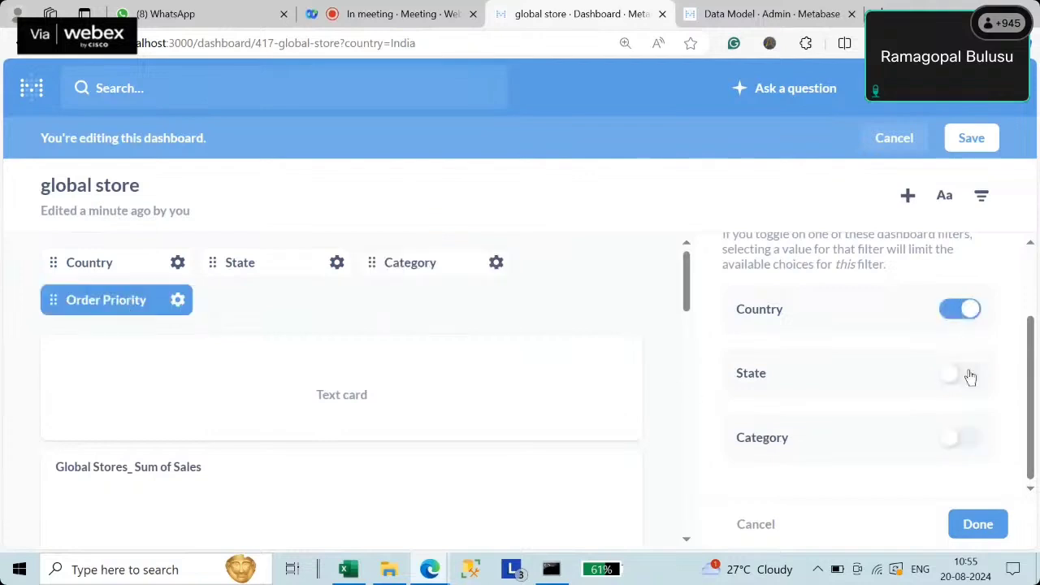
click(969, 375)
click(967, 438)
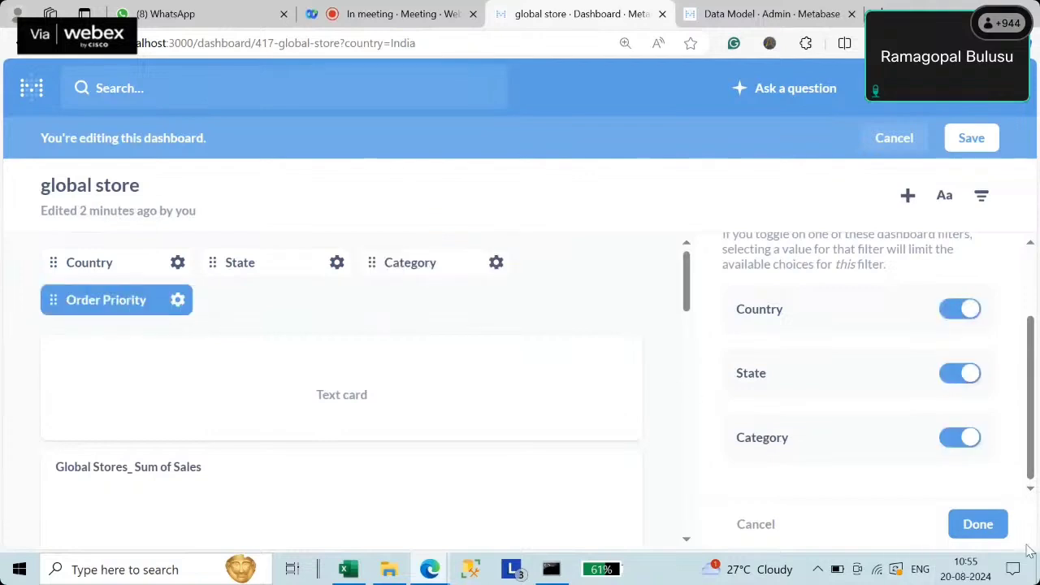
click(978, 524)
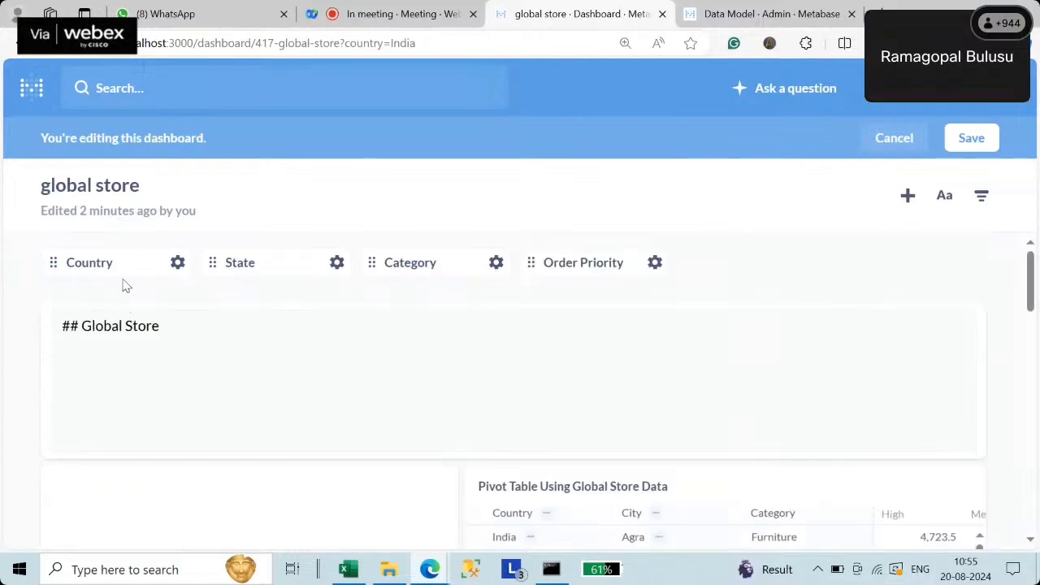
click(972, 139)
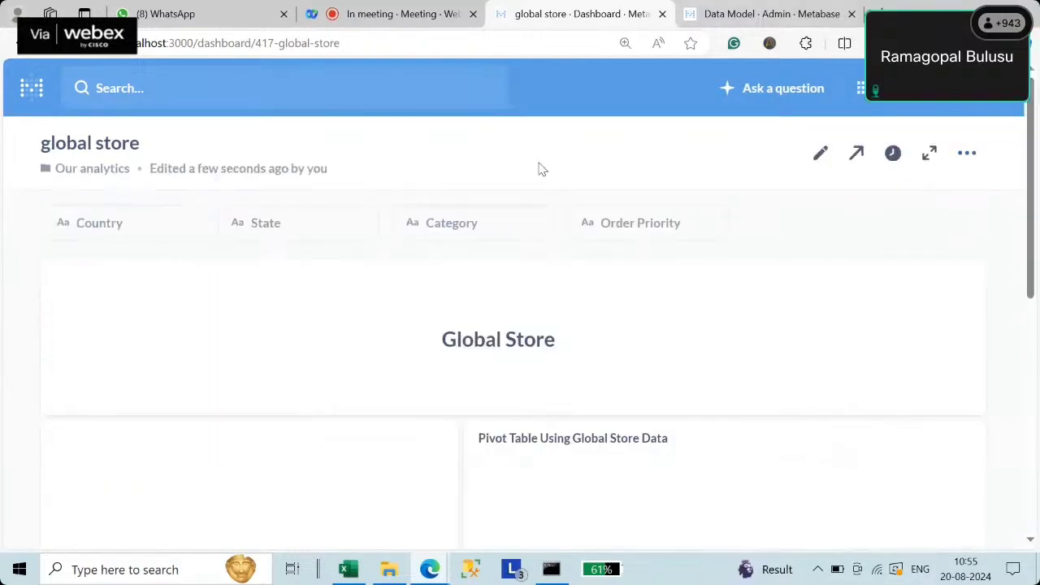
click(119, 227)
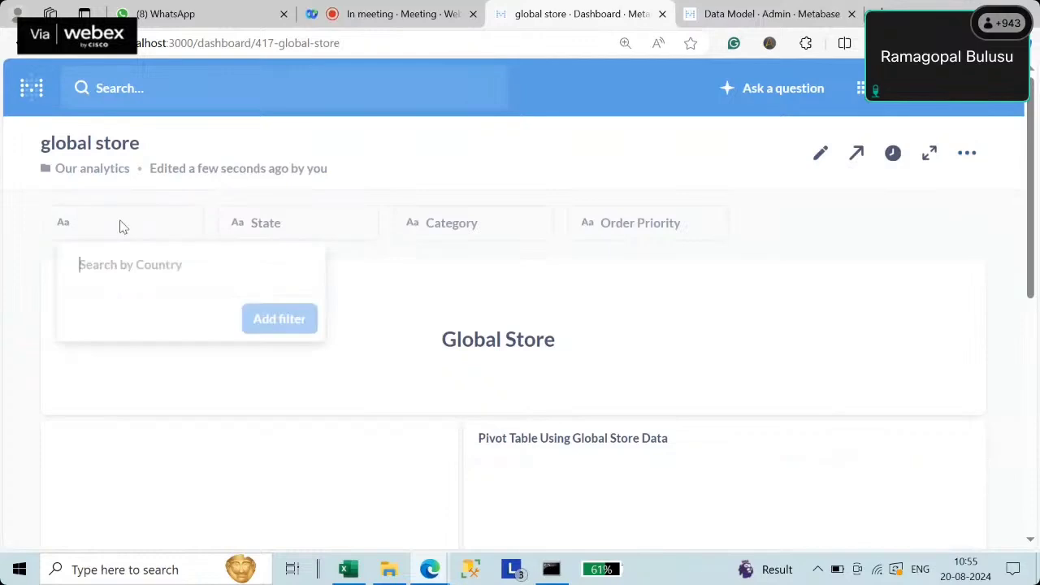
text(I)
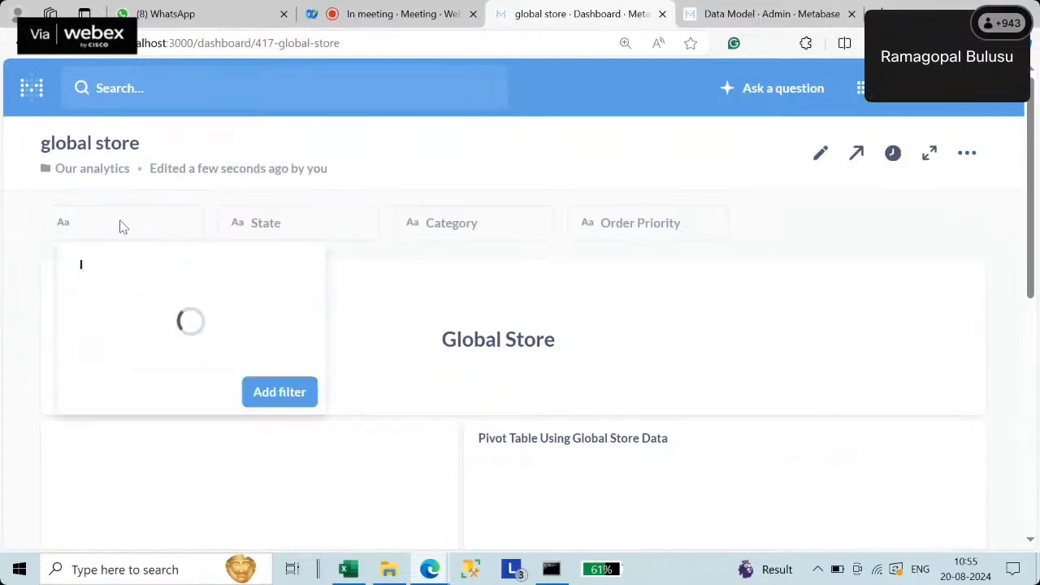
text(ndia)
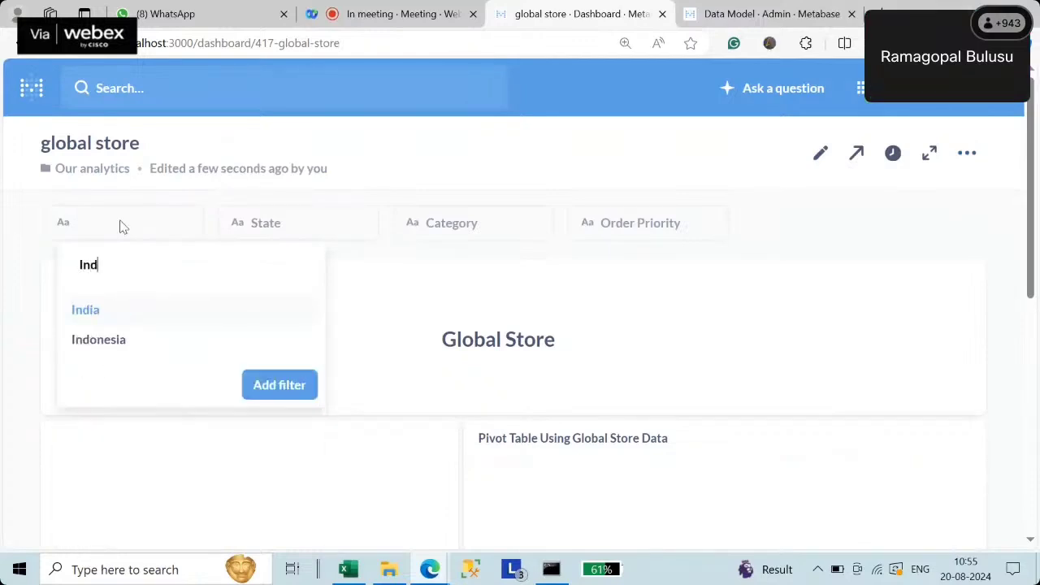
click(100, 309)
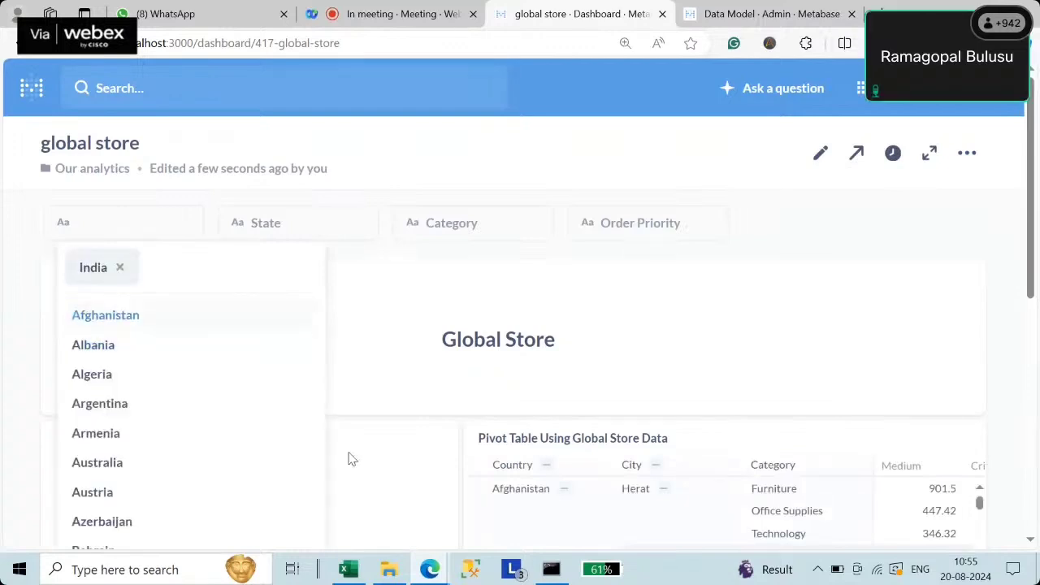
scroll(348, 458, down, 5)
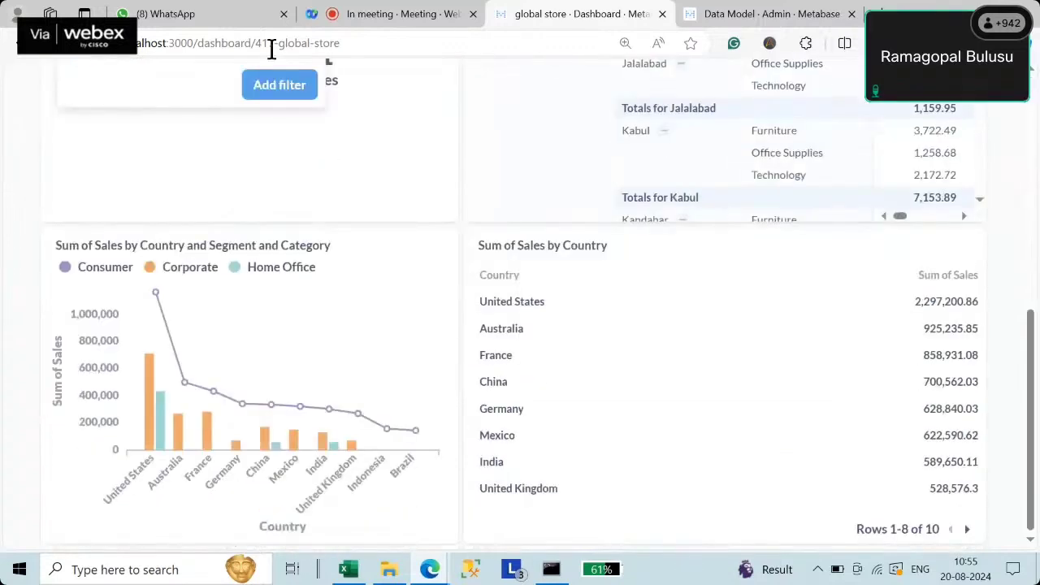
click(286, 88)
scroll(310, 233, up, 10)
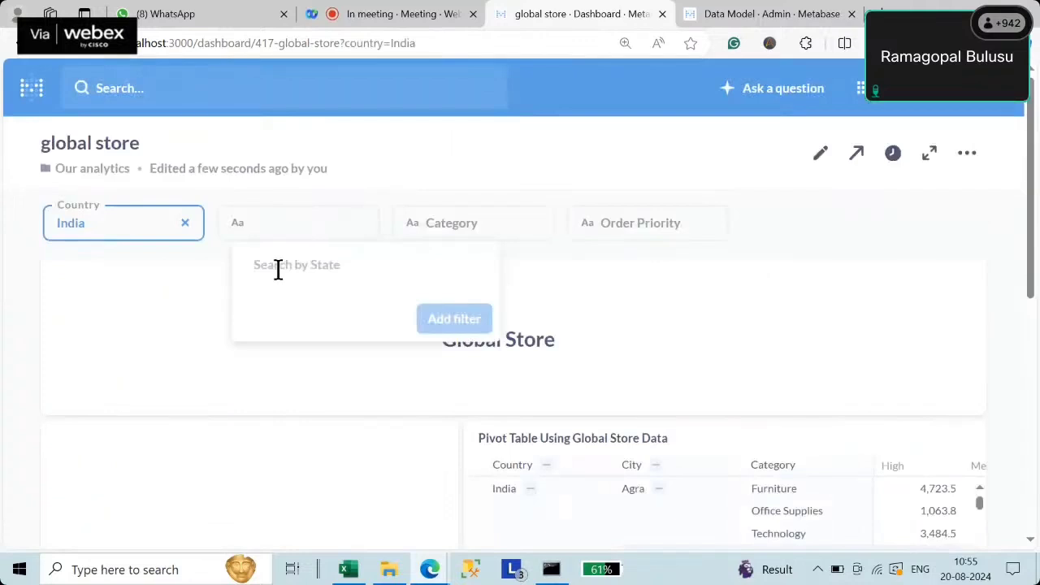
text(A)
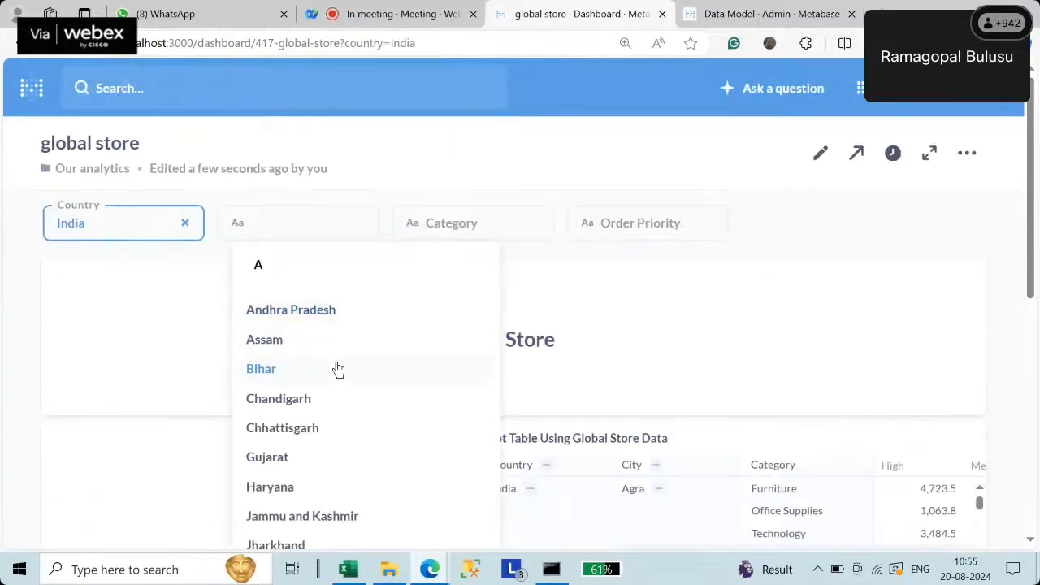
scroll(333, 496, down, 5)
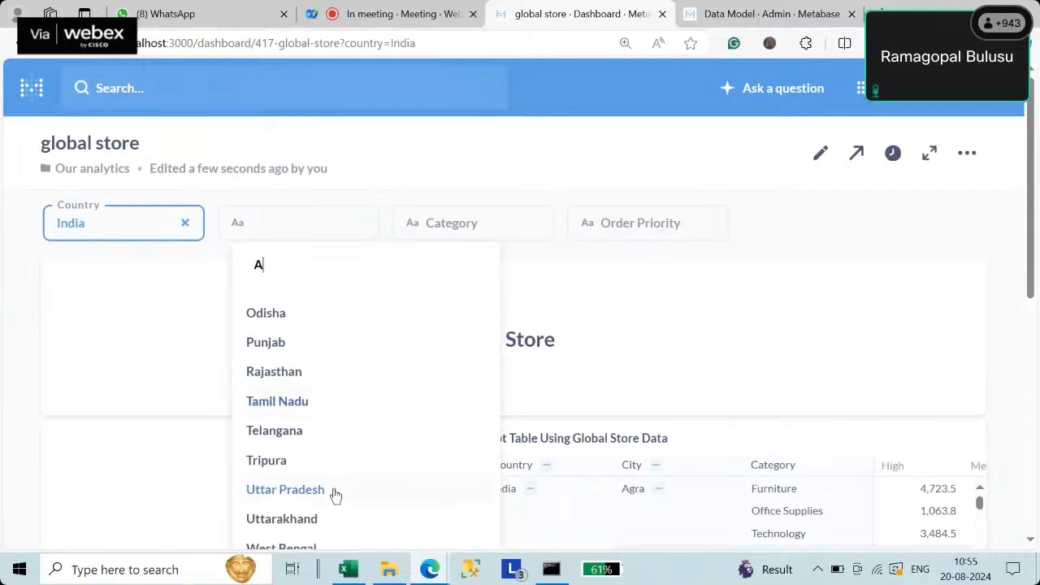
scroll(335, 496, down, 4)
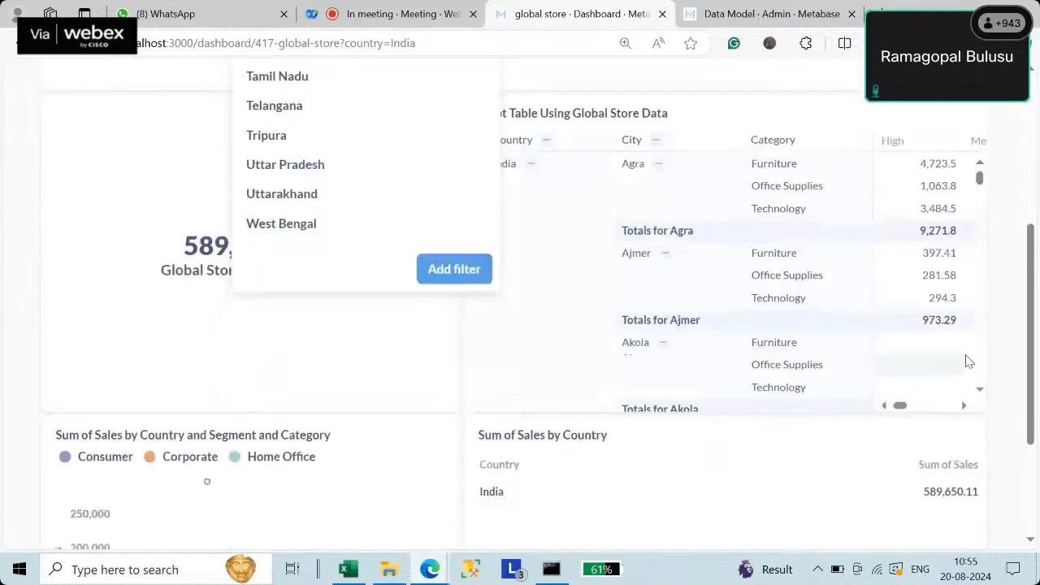
drag(1030, 321, 1033, 158)
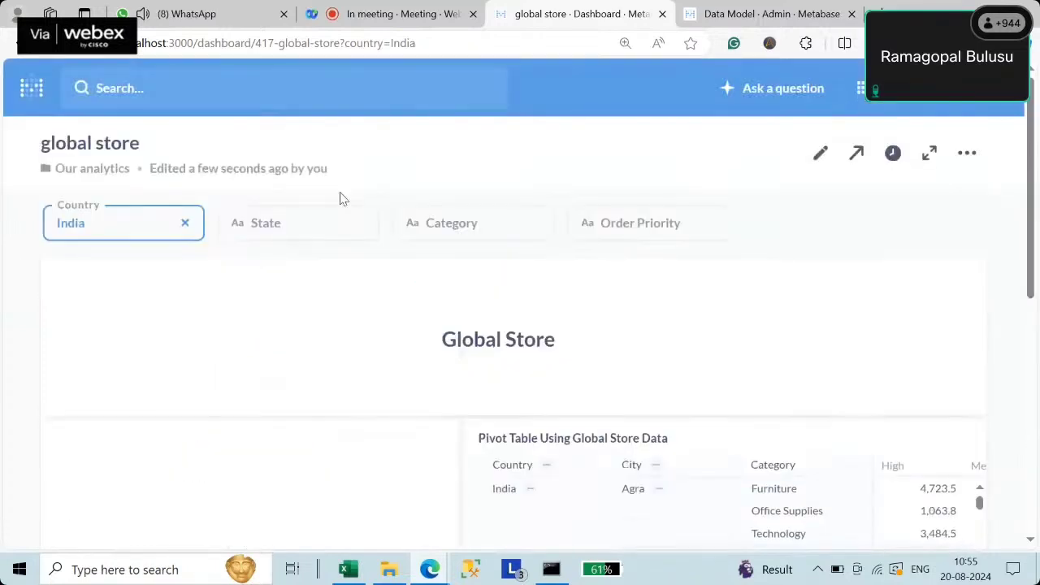
click(312, 222)
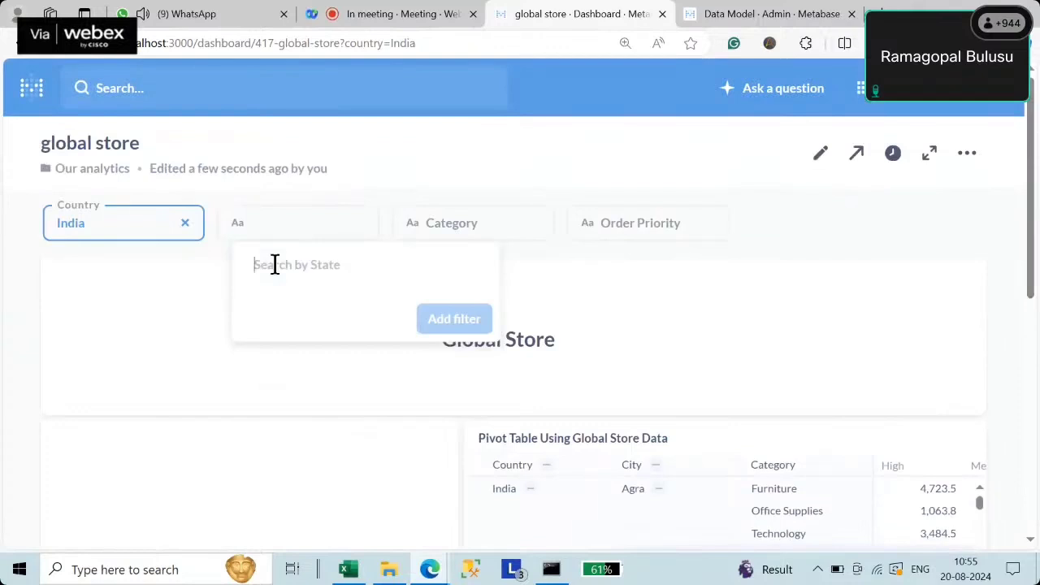
text(A)
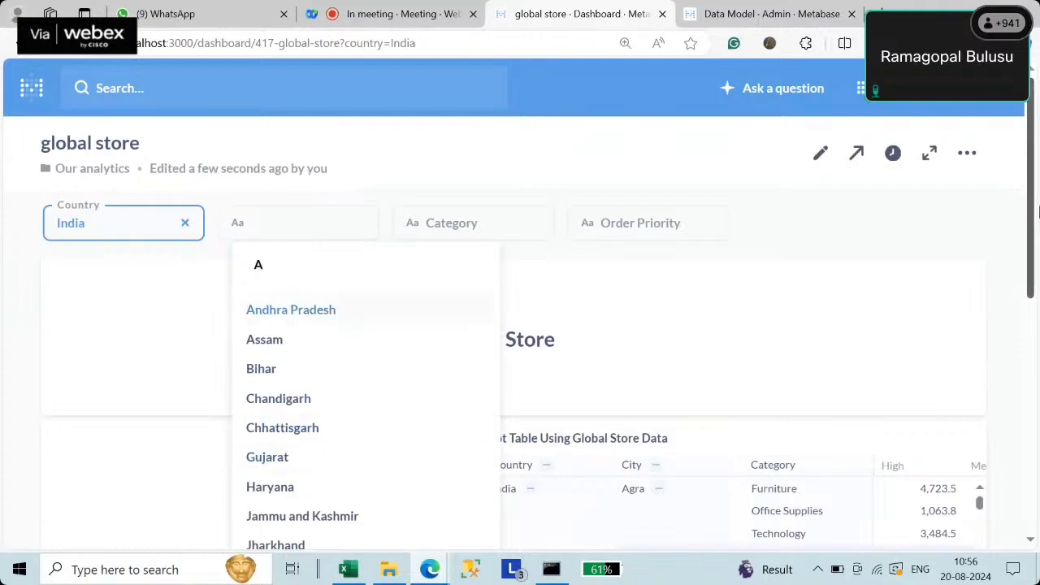
click(1033, 205)
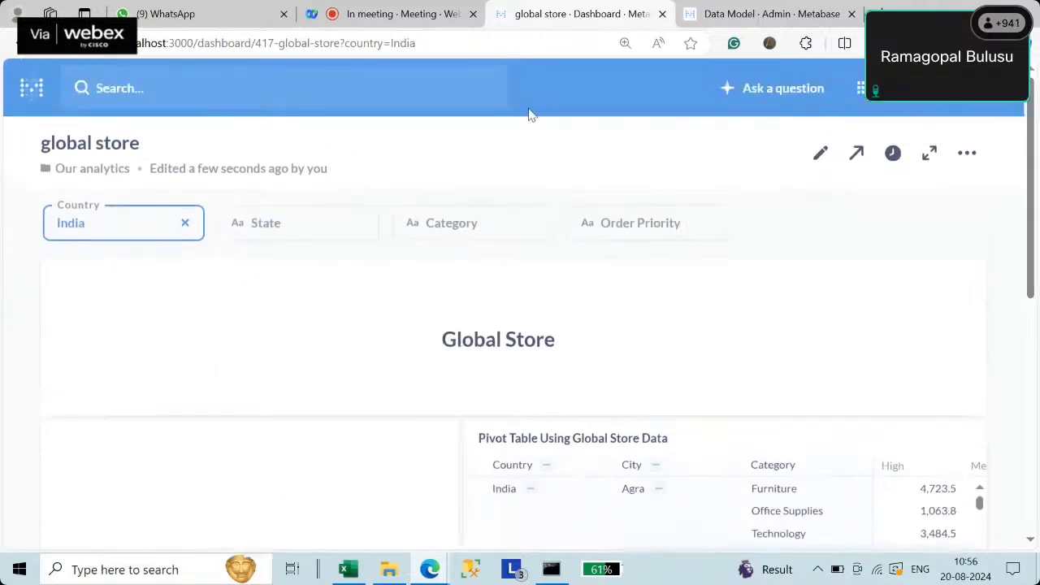
click(443, 225)
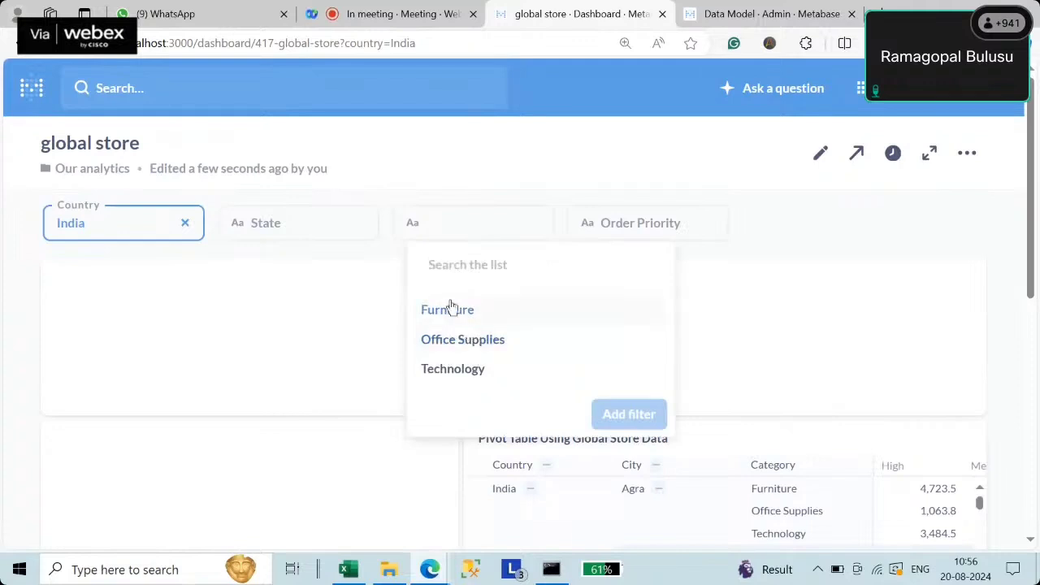
click(650, 226)
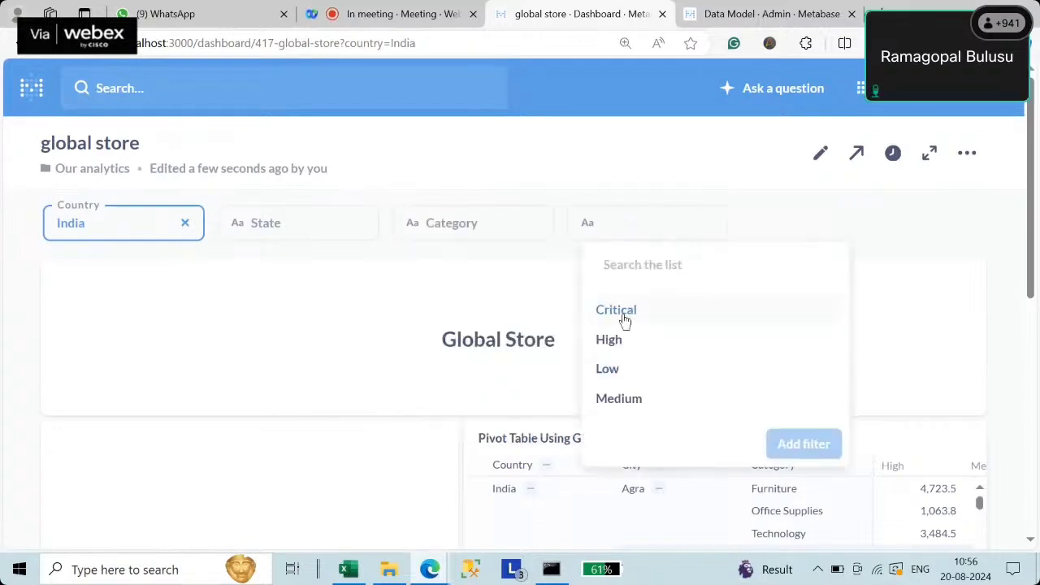
click(268, 226)
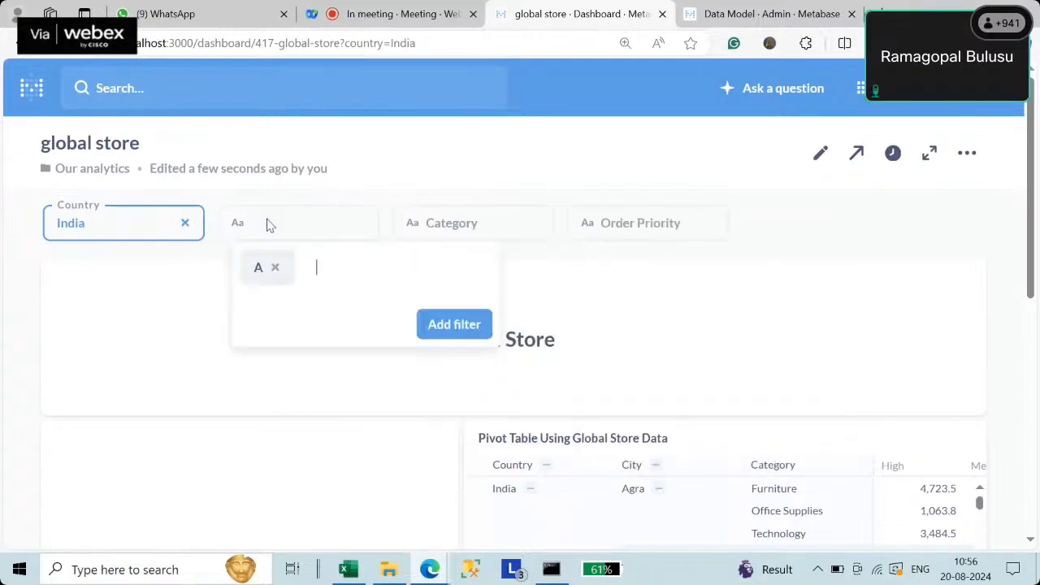
click(278, 270)
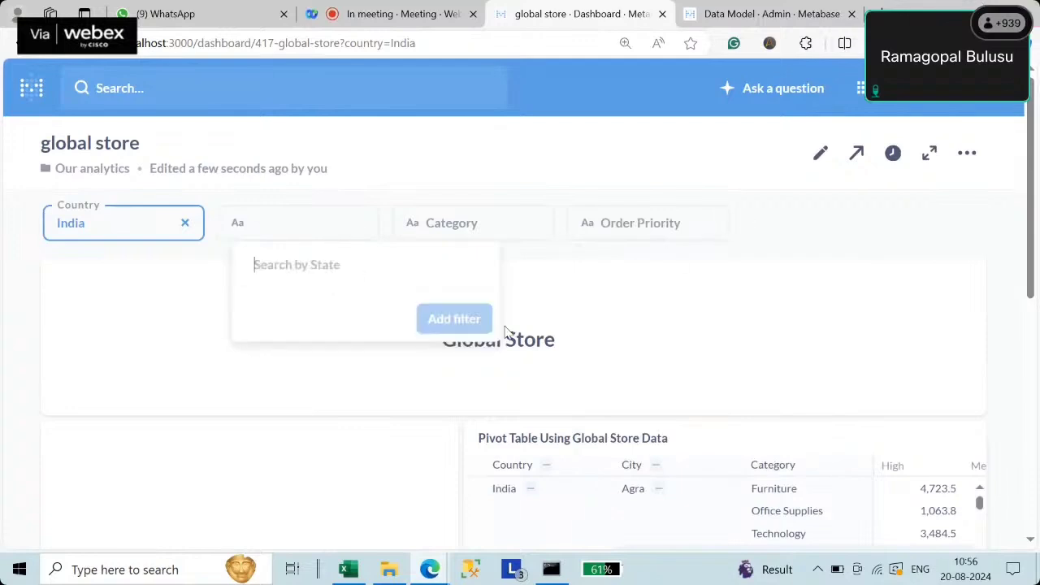
click(119, 230)
- Replace India with United States in the Country filter, searching 'unit', and apply it
click(119, 233)
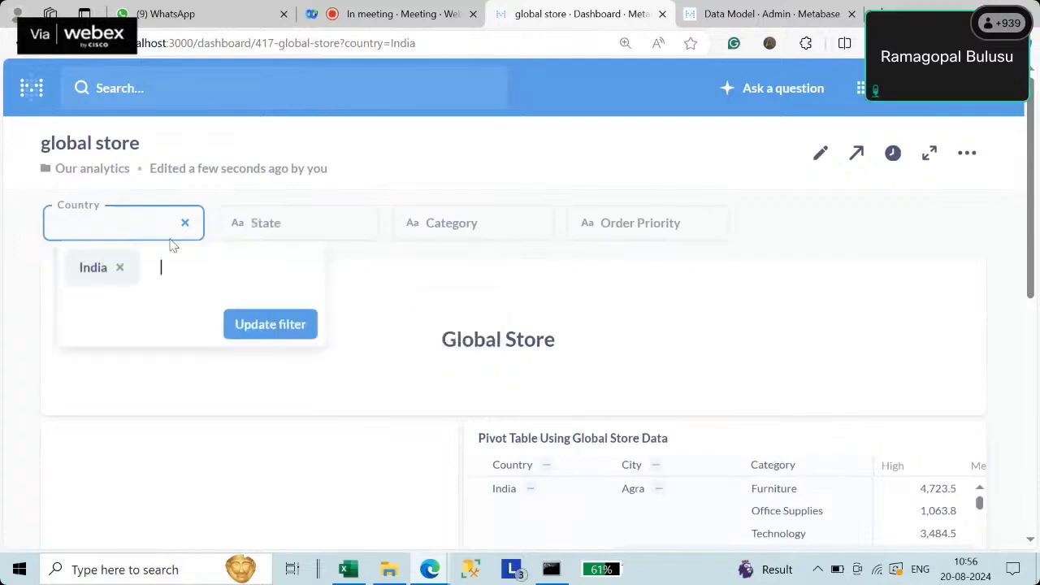
click(121, 267)
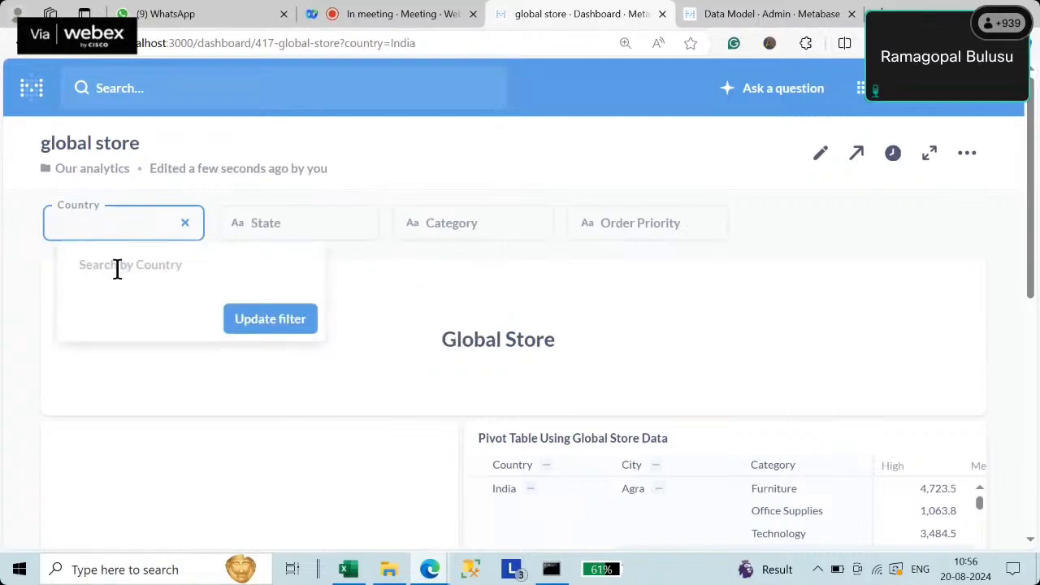
text(u)
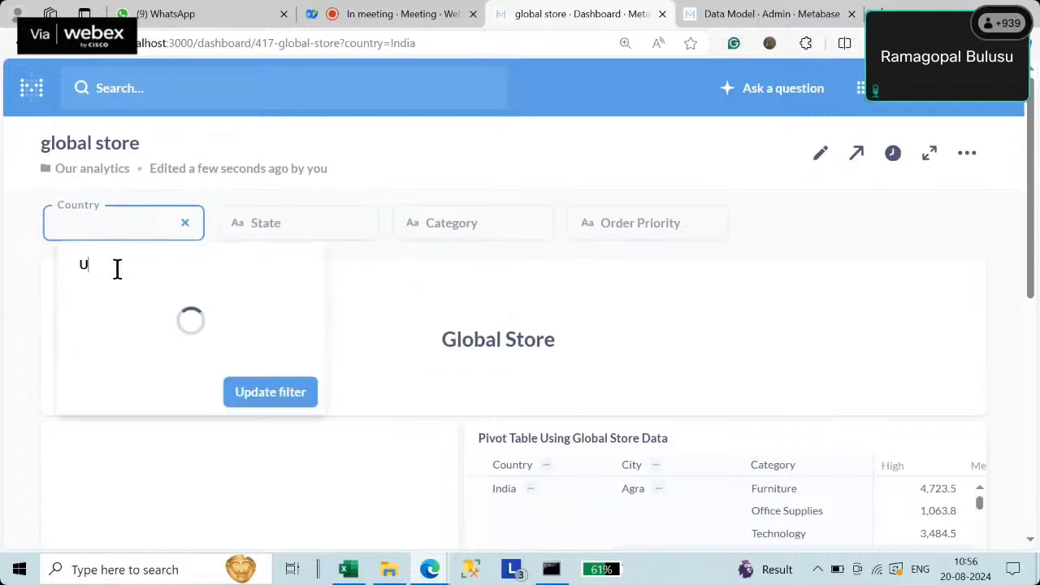
text(nit)
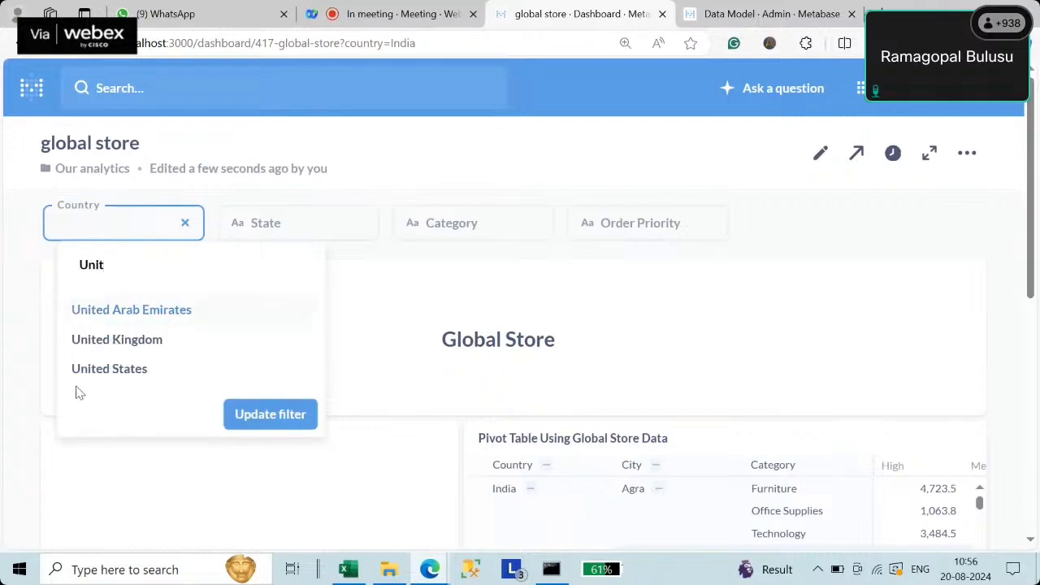
click(97, 369)
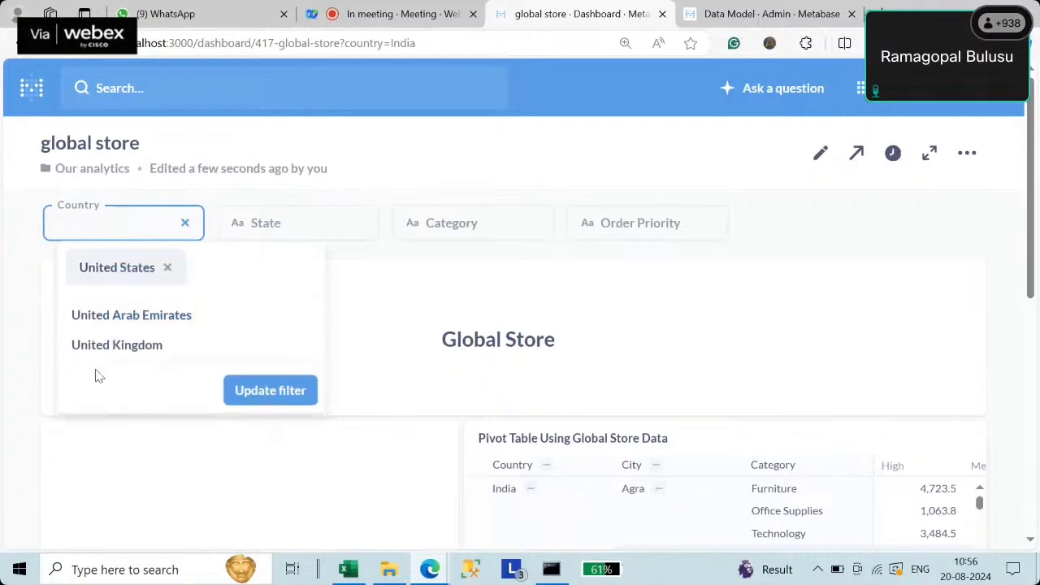
click(262, 389)
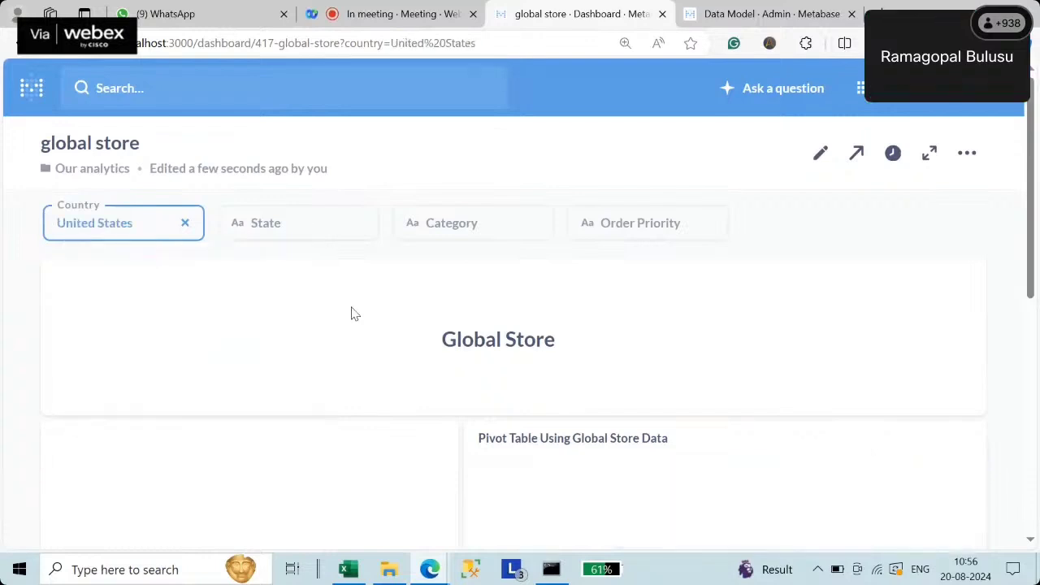
- Search 'A' in the State filter to confirm it lists only US states
click(278, 227)
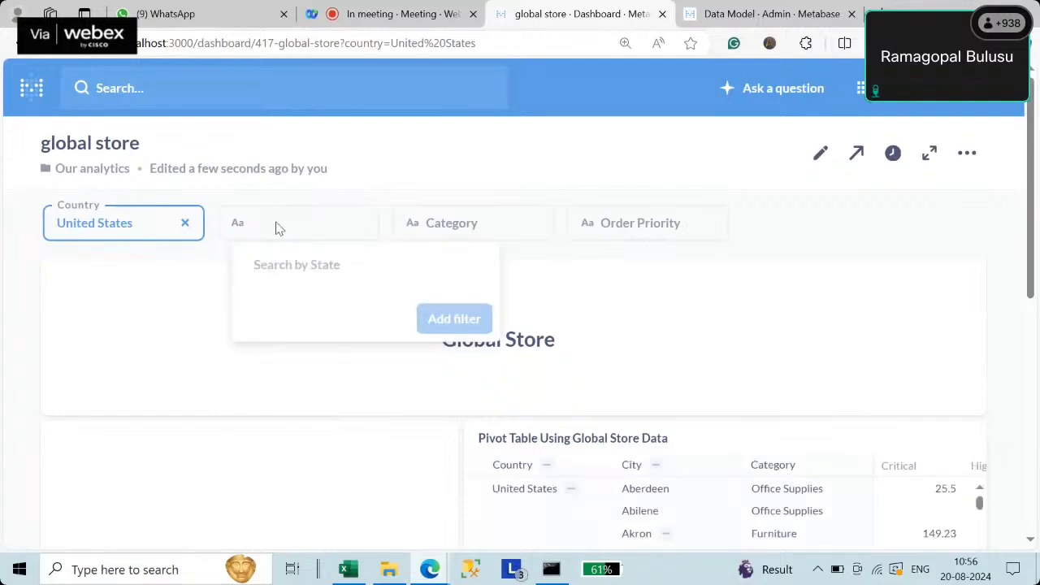
text(A)
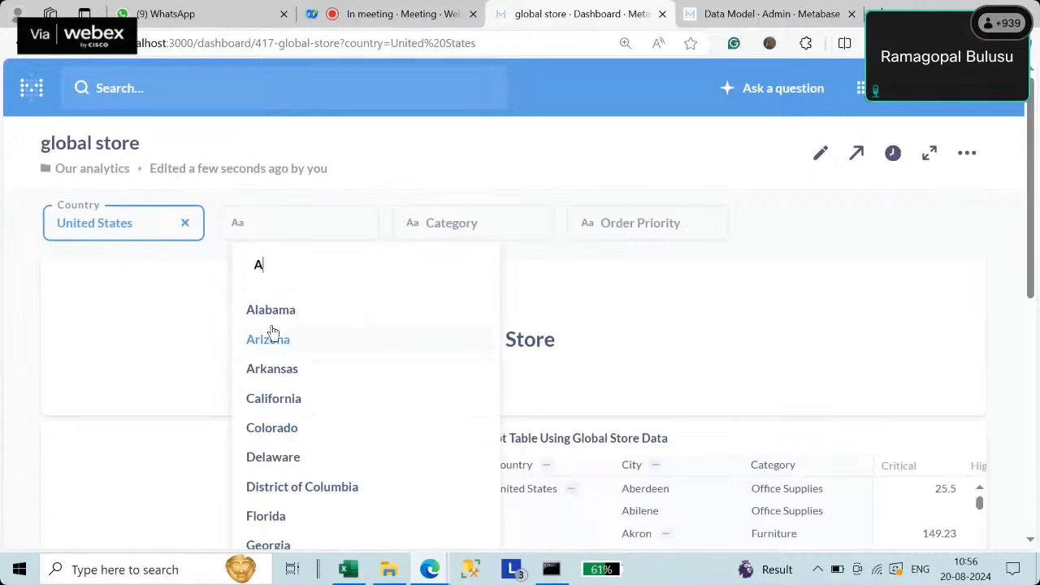
scroll(365, 372, down, 10)
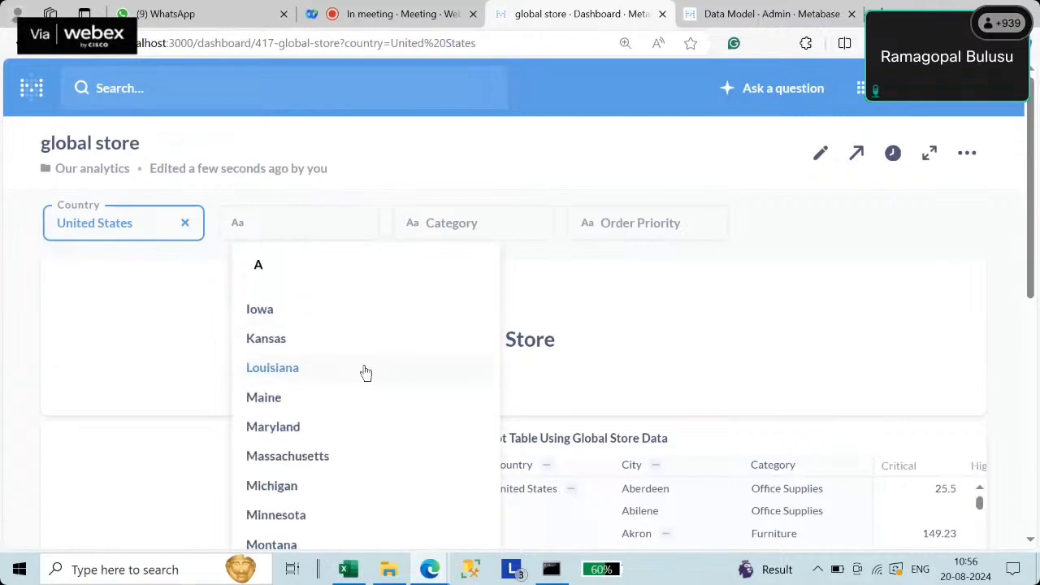
scroll(366, 372, down, 5)
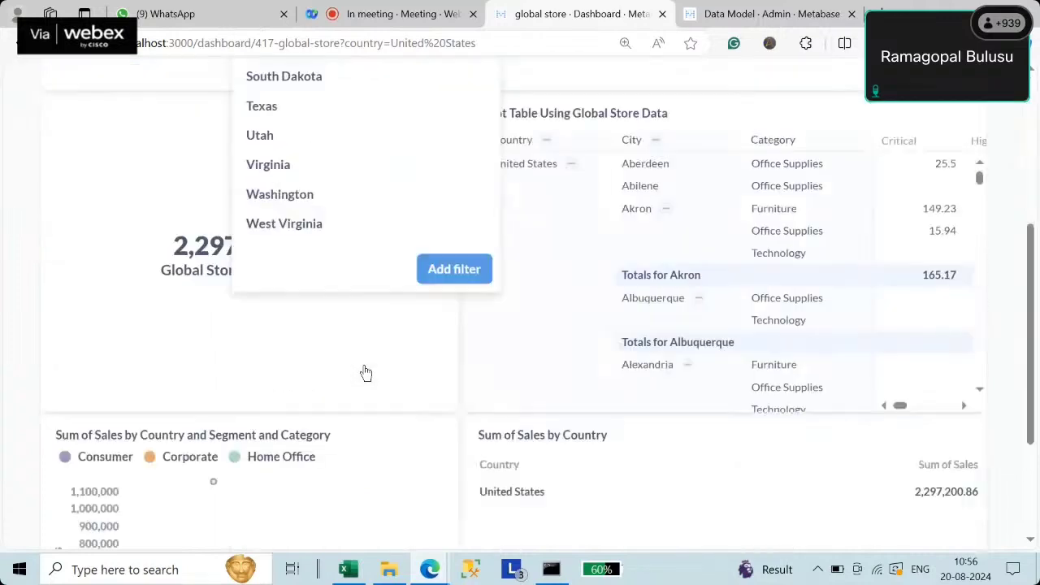
scroll(322, 227, up, 4)
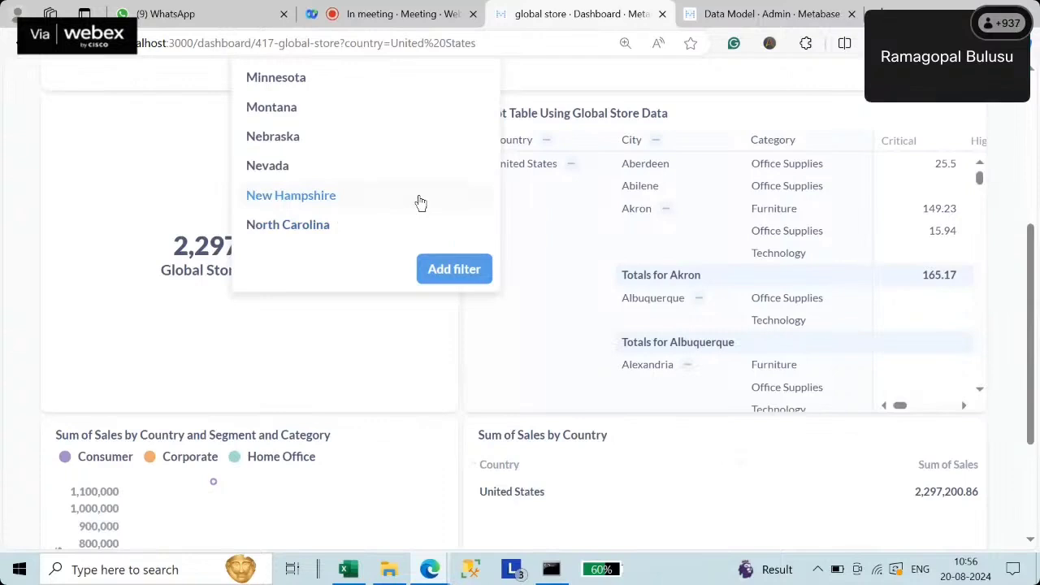
scroll(404, 195, up, 10)
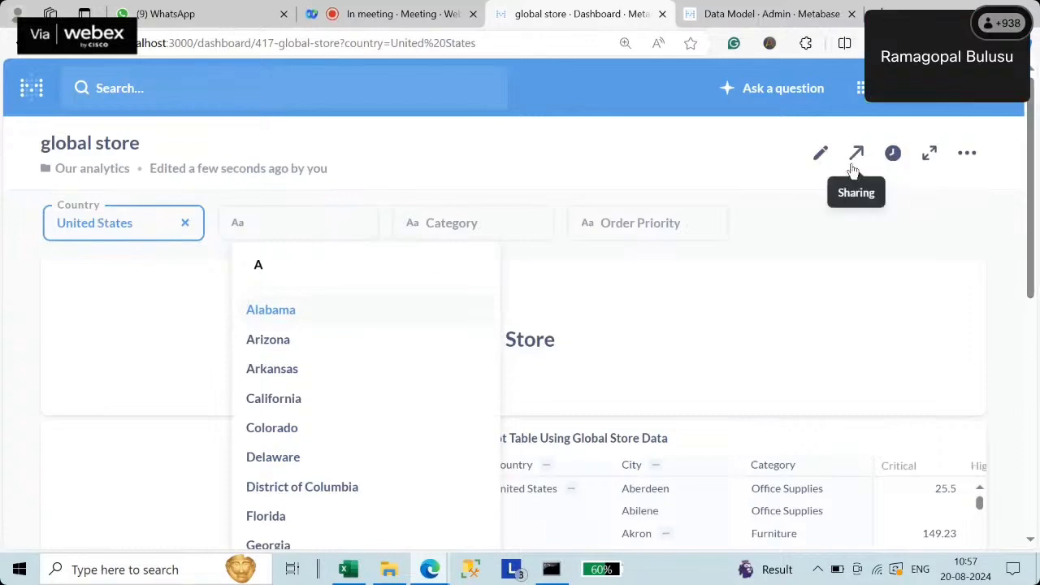
click(821, 154)
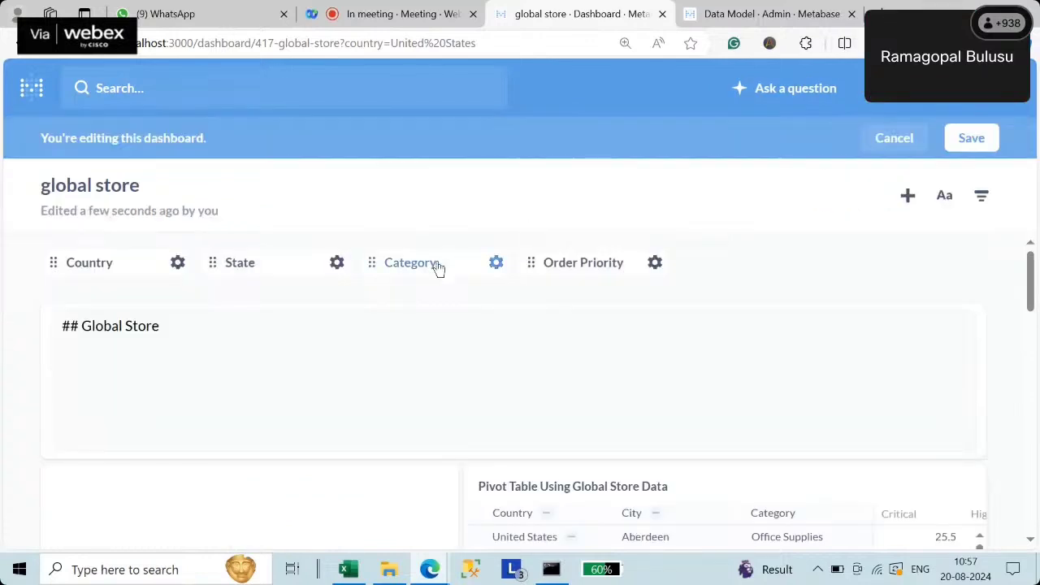
- Check the Linked filters of the Category and Order Priority filters, then close the settings
click(438, 269)
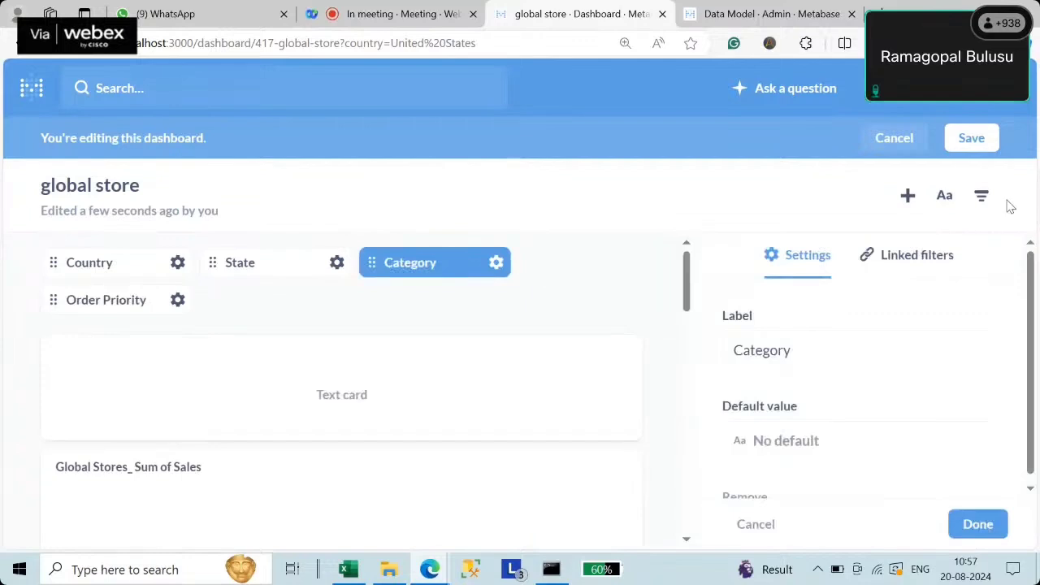
scroll(821, 408, down, 1)
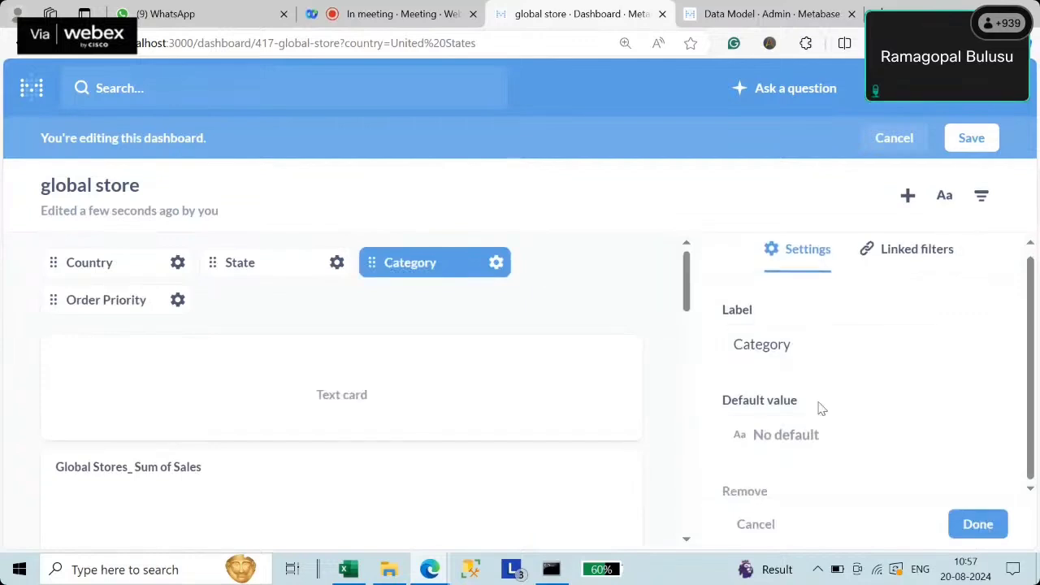
click(914, 263)
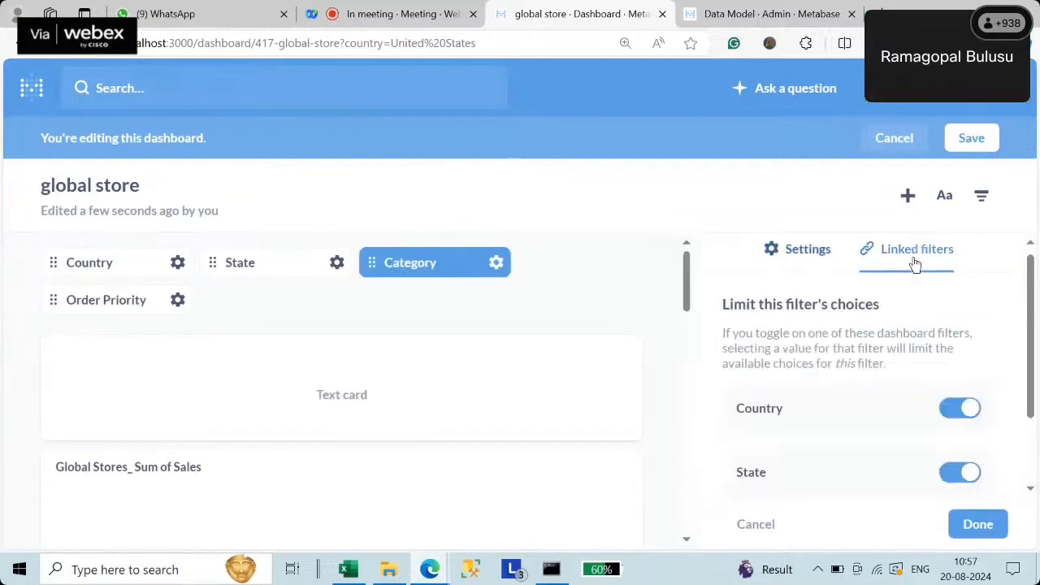
scroll(958, 394, down, 2)
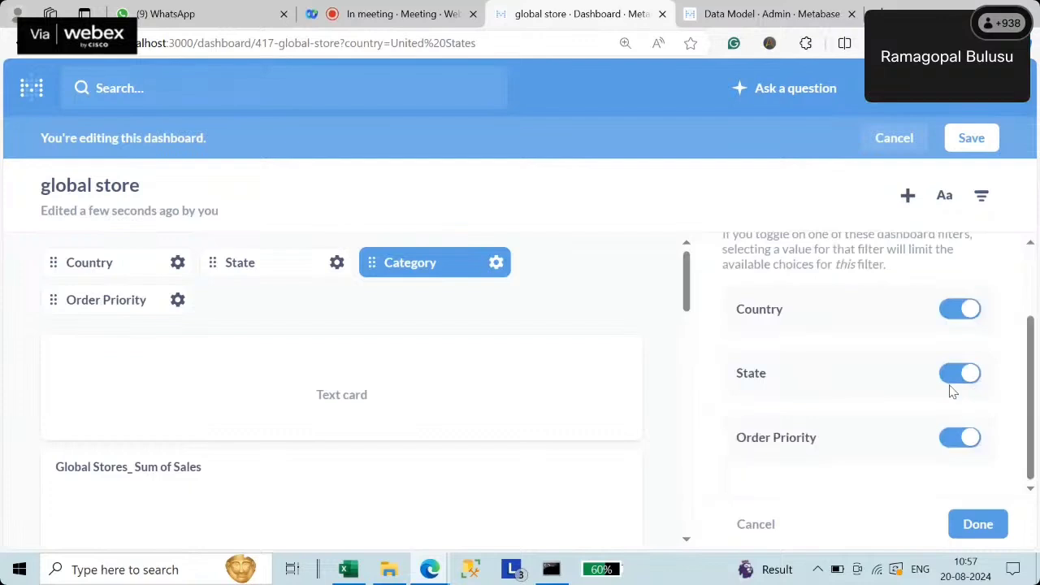
click(98, 301)
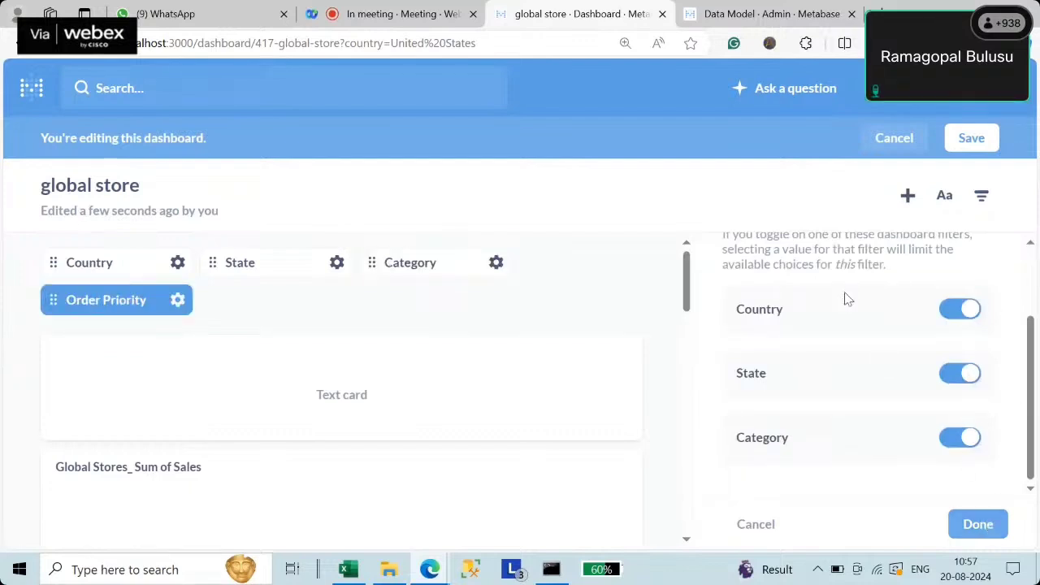
click(977, 524)
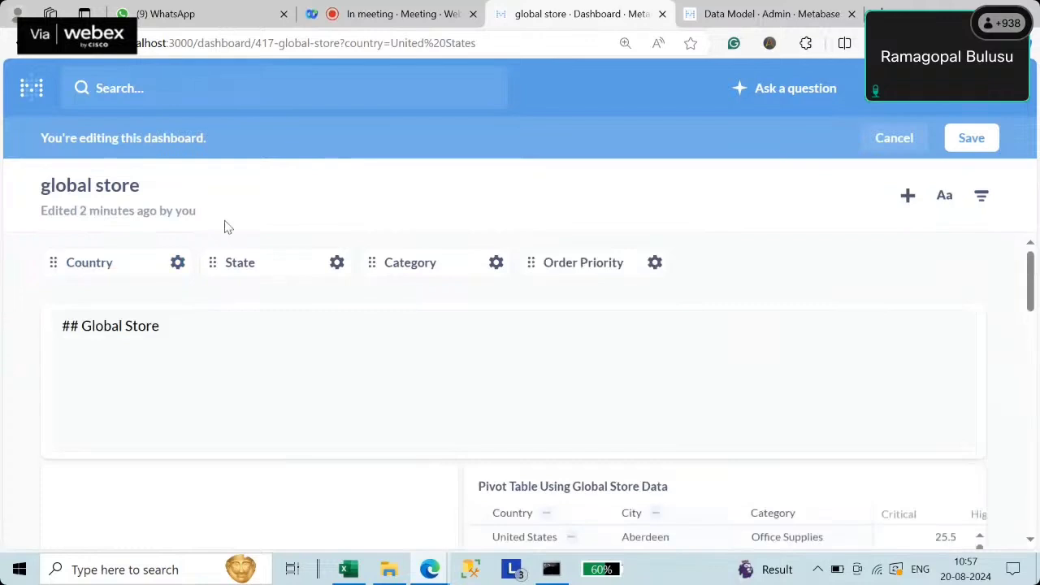
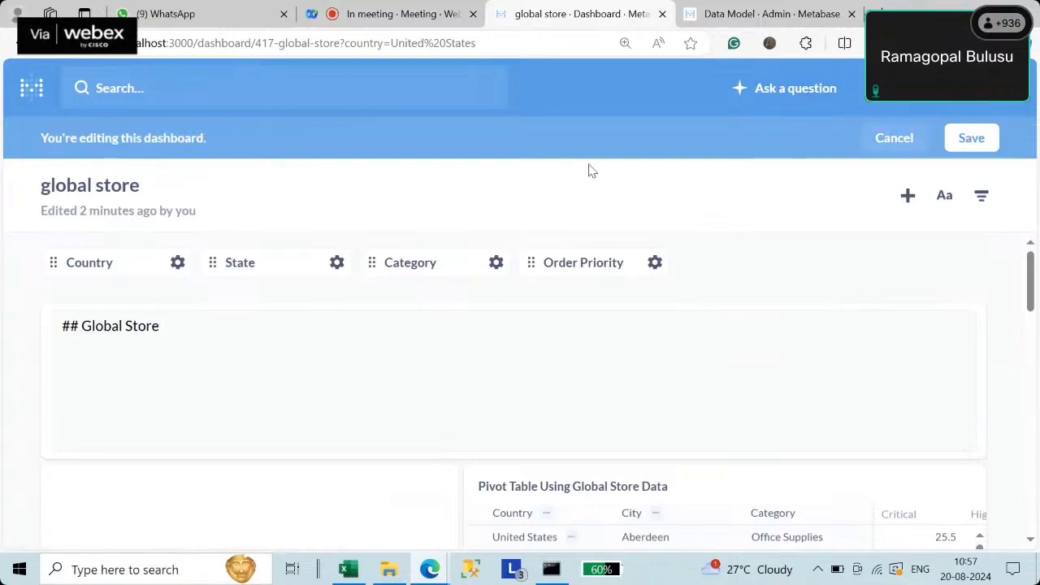
- Save the Global Store dashboard edits and start a new question
click(966, 141)
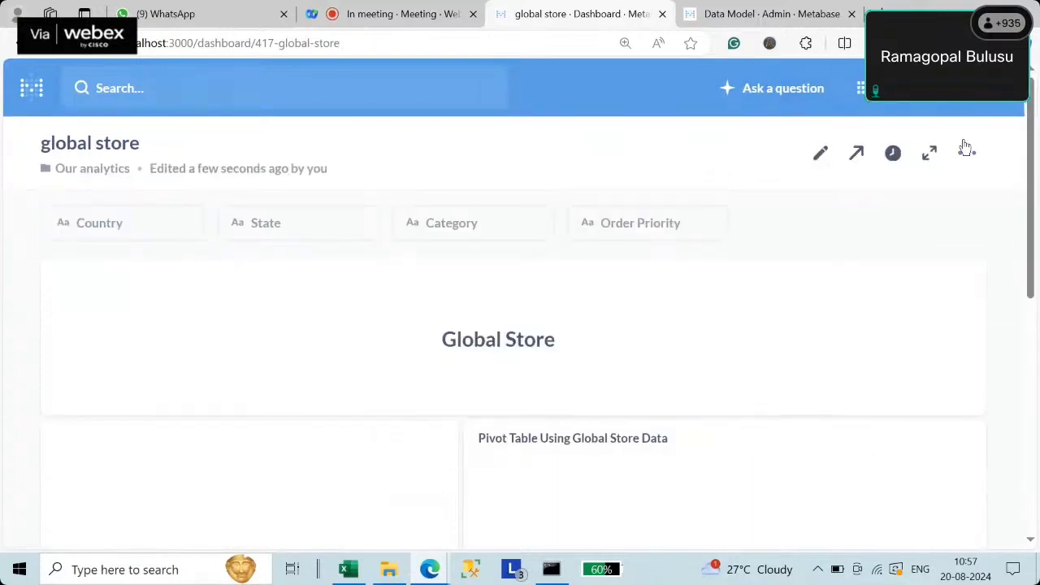
click(792, 94)
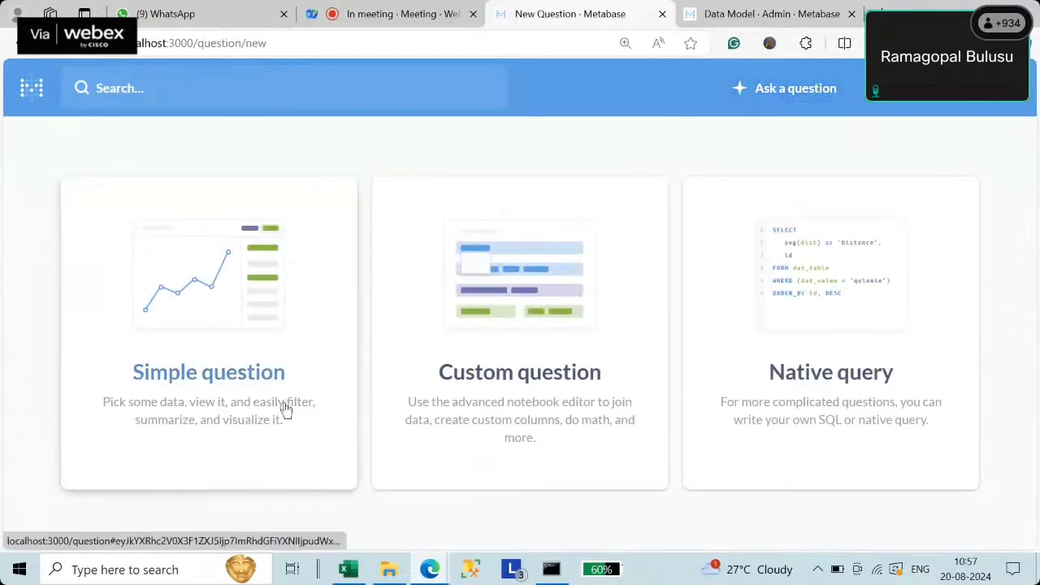
- Start a simple question on the nm_data_analytics Super Market Sales table and show its editor
click(221, 373)
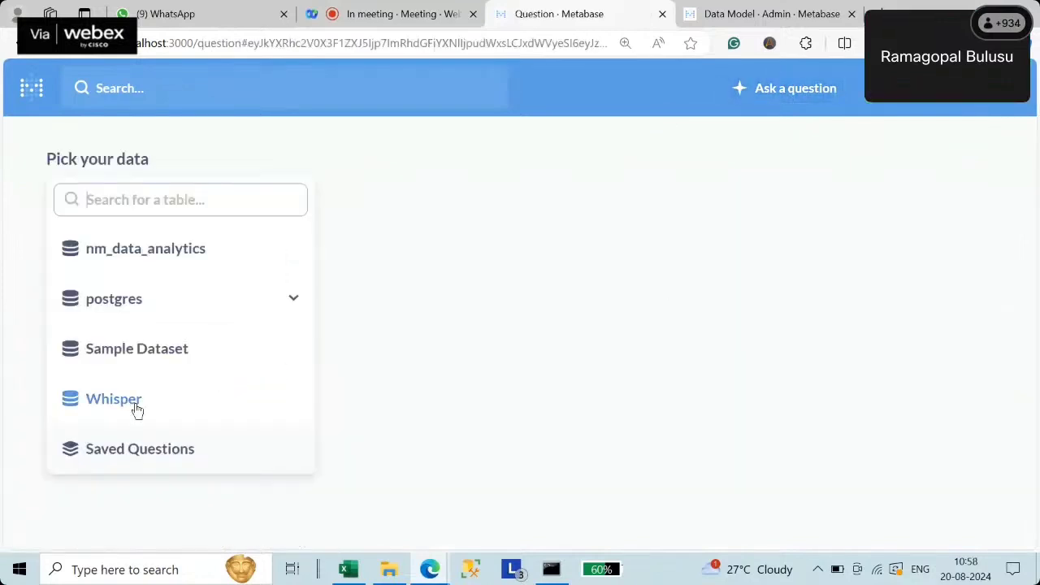
click(151, 249)
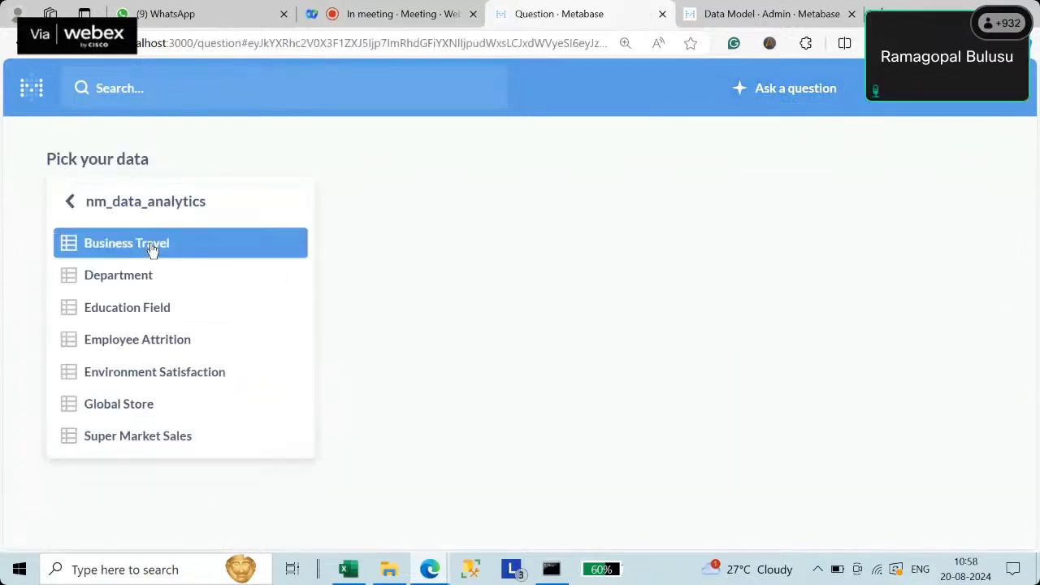
click(174, 439)
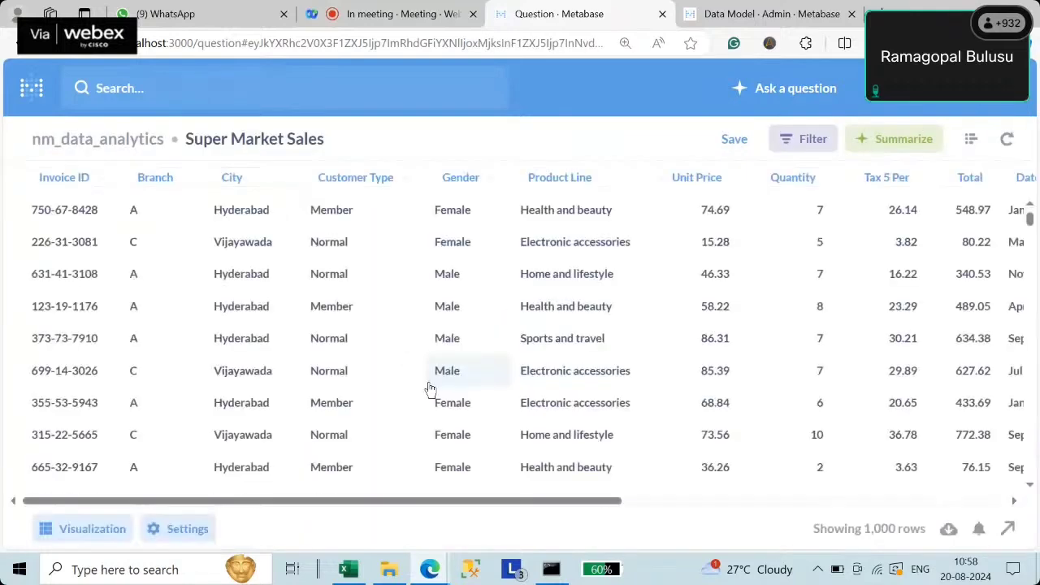
click(970, 143)
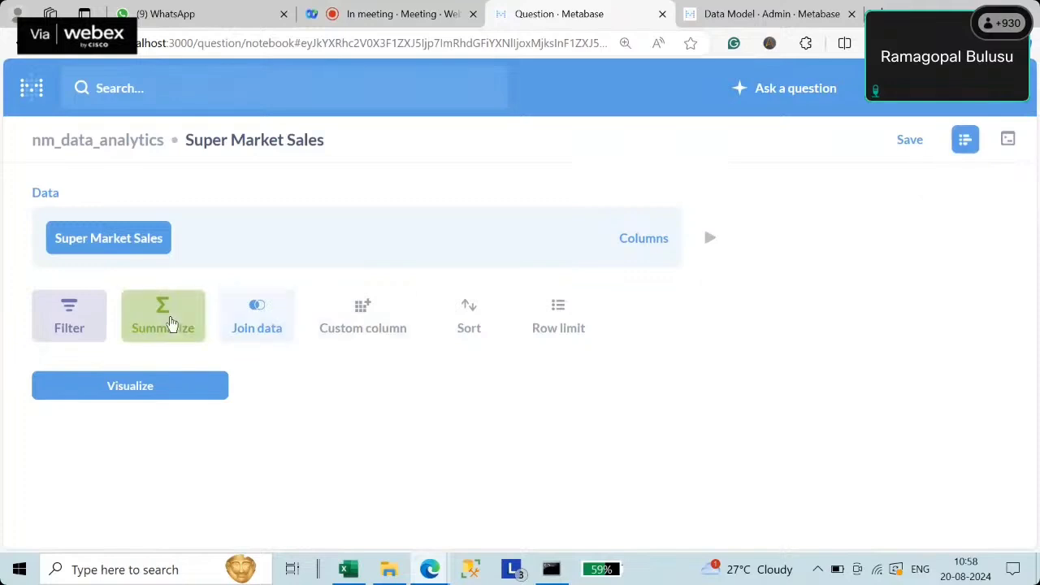
- Summarize Sum of Total grouped by City and Product Line, and visualize it
click(170, 323)
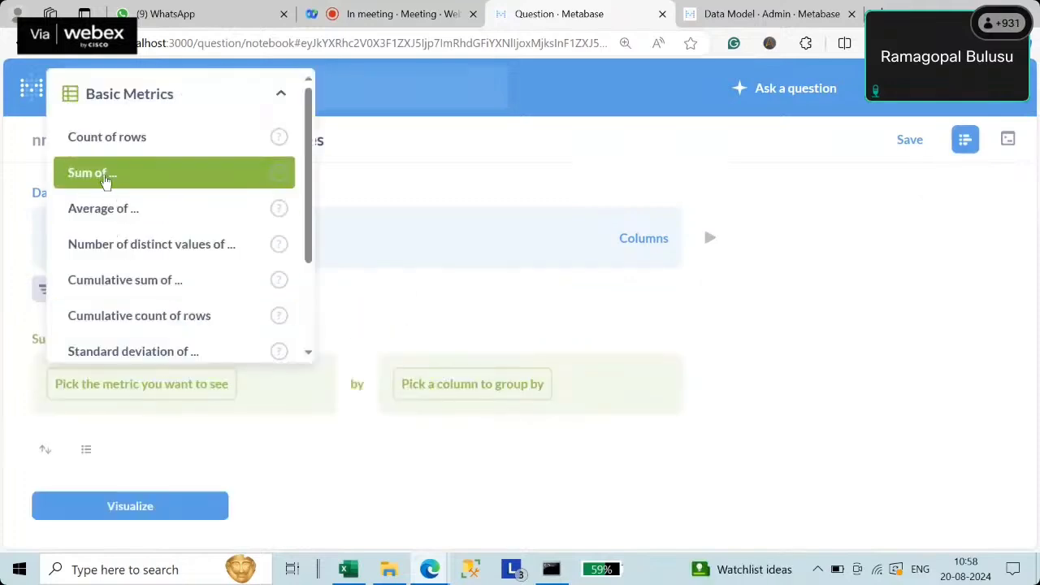
click(130, 174)
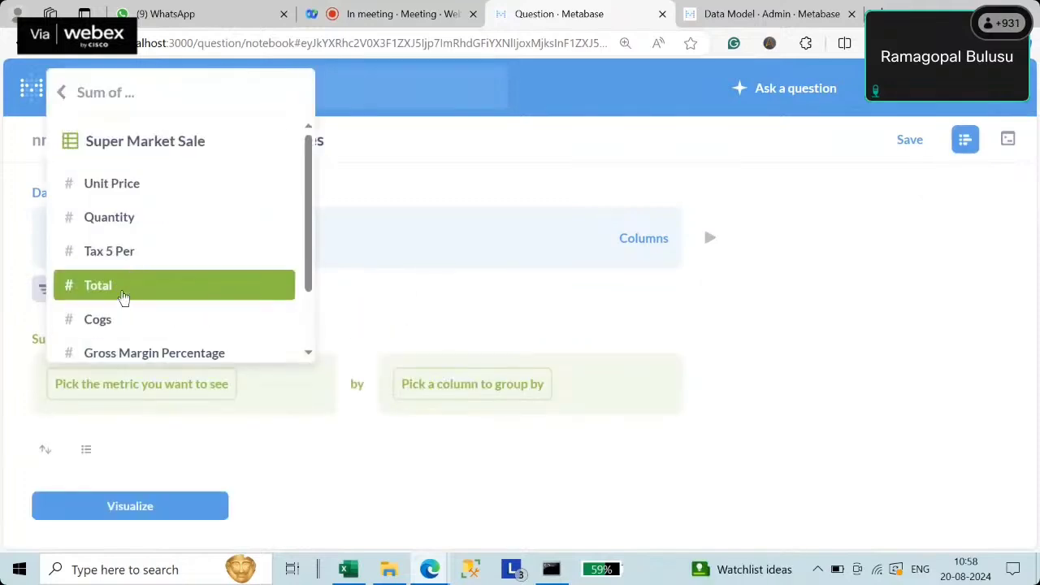
click(124, 291)
click(494, 413)
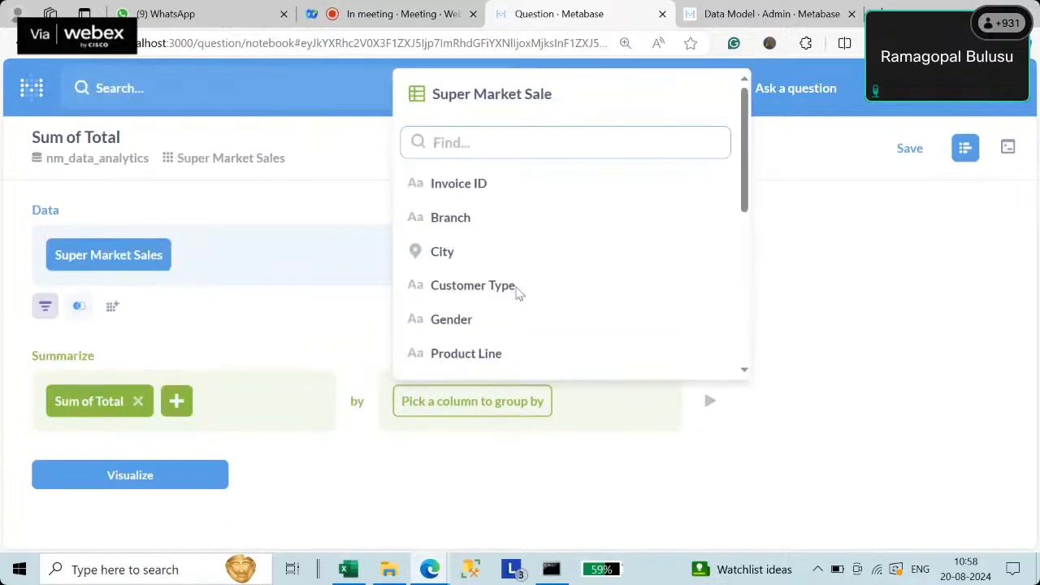
click(458, 251)
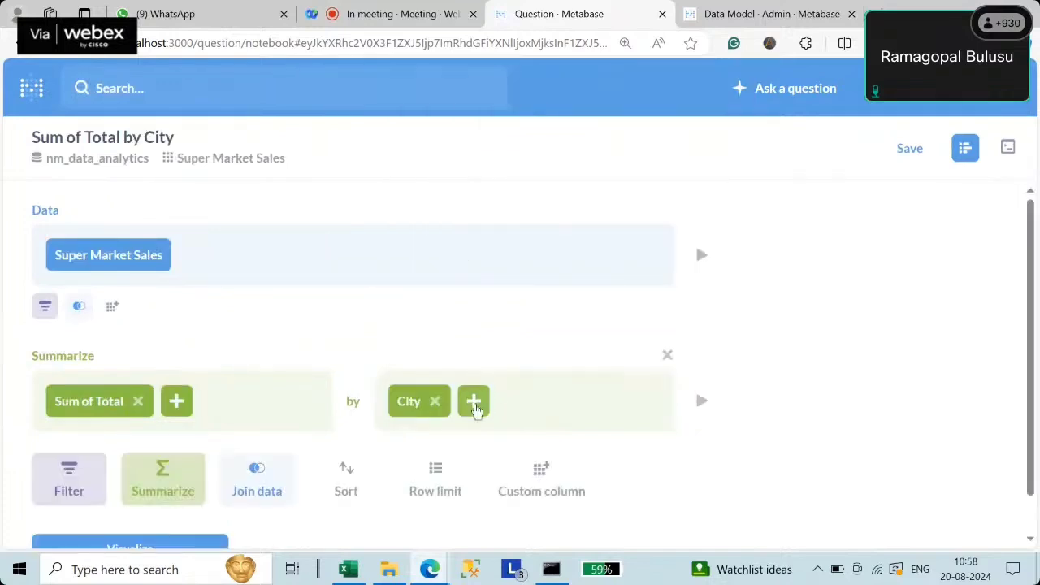
click(476, 409)
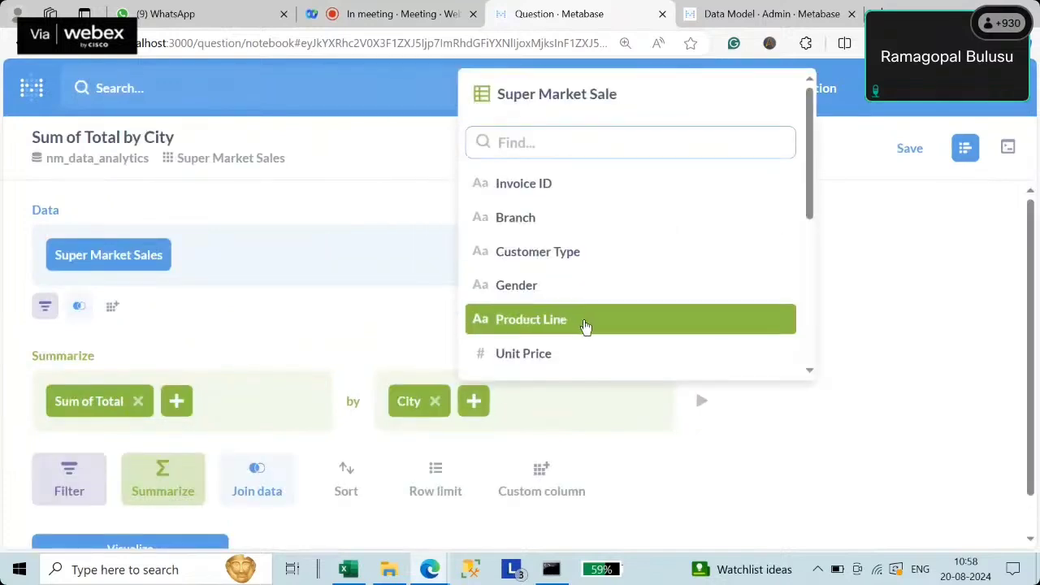
click(585, 327)
scroll(318, 428, down, 1)
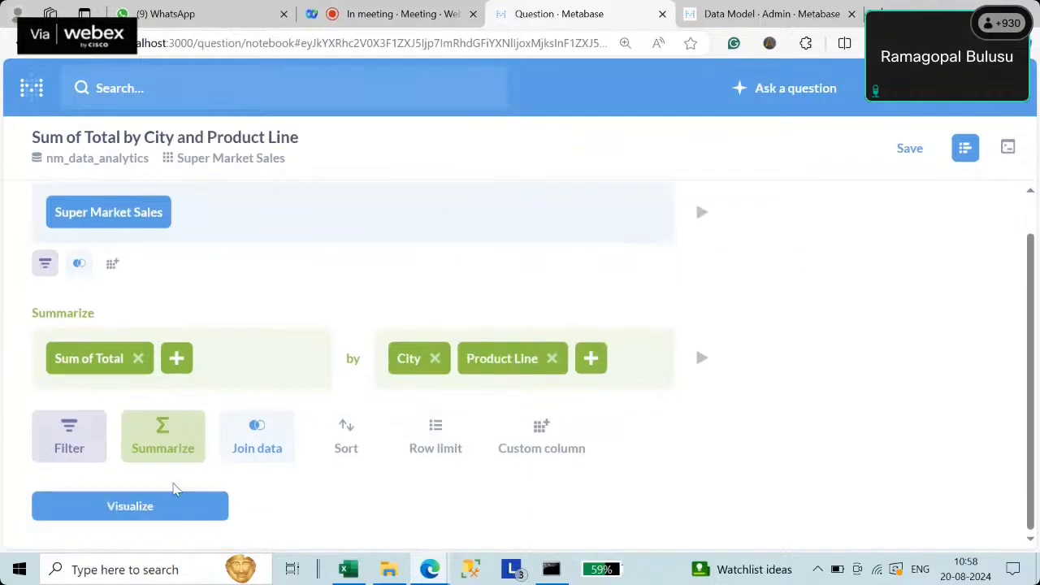
click(154, 506)
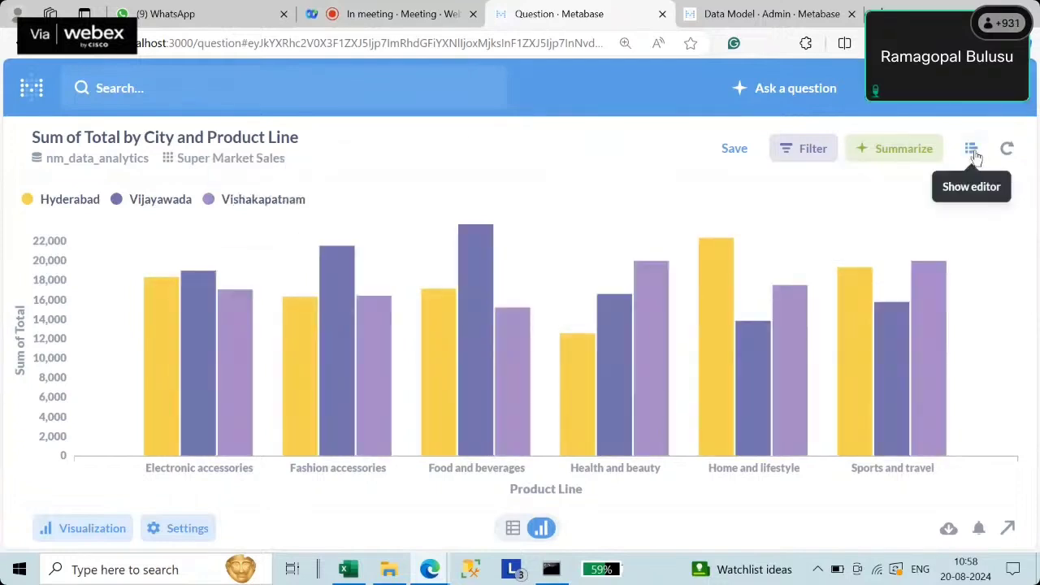
- Add Gender as a third grouping for the Sum of Total summary
click(974, 157)
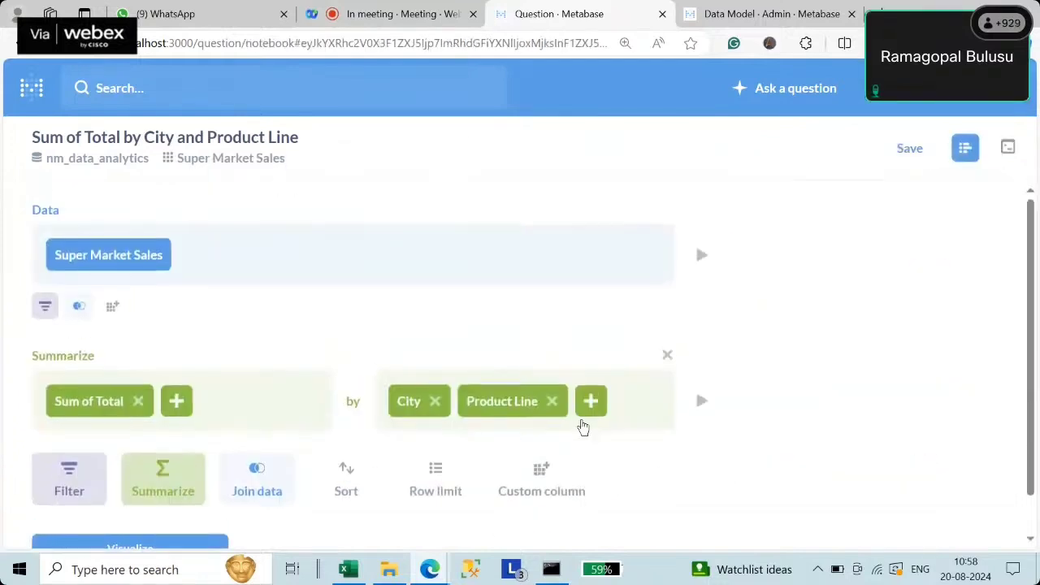
click(593, 403)
scroll(700, 336, down, 3)
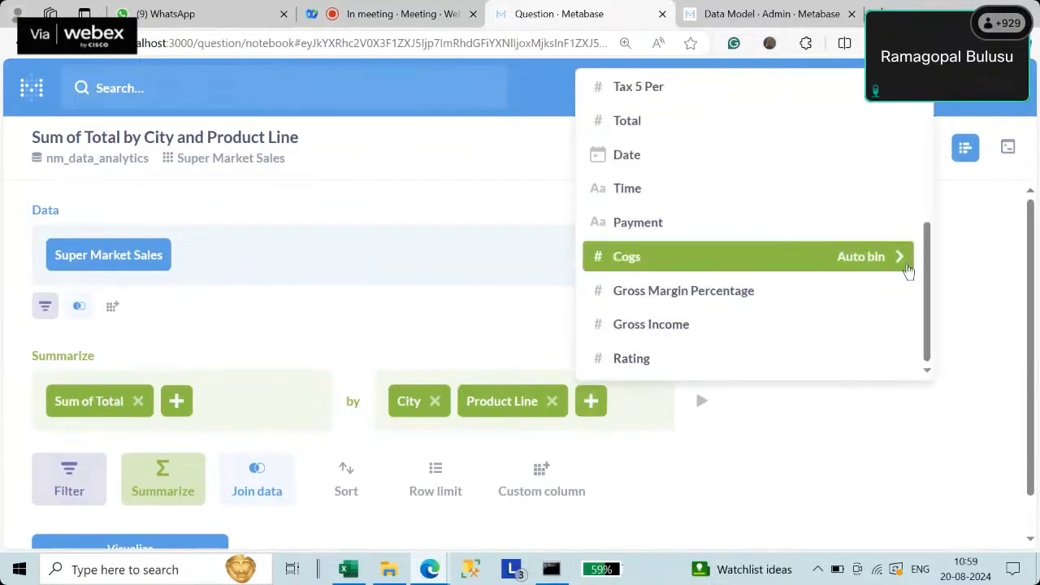
drag(928, 298, 924, 266)
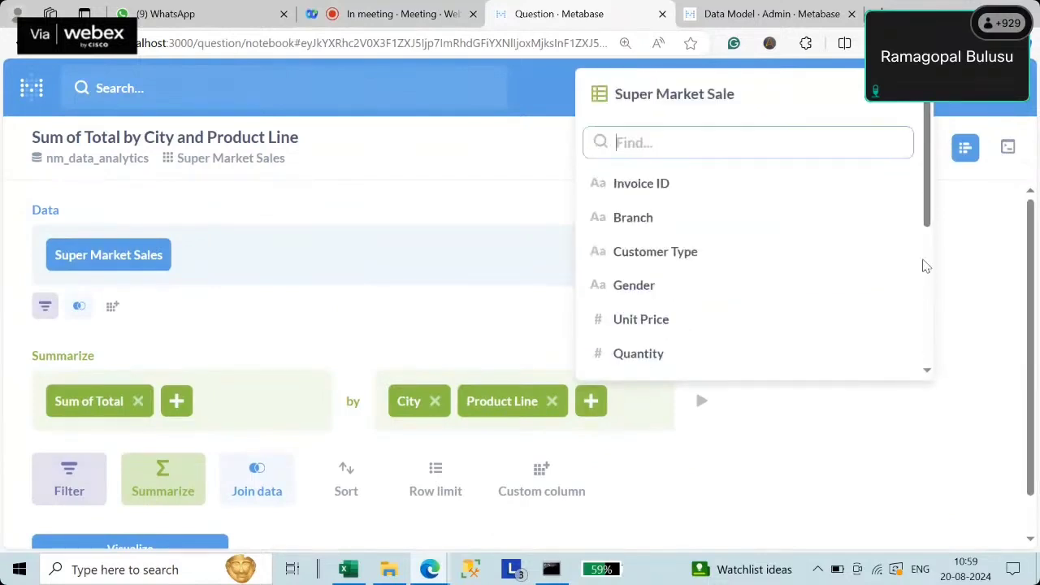
click(656, 294)
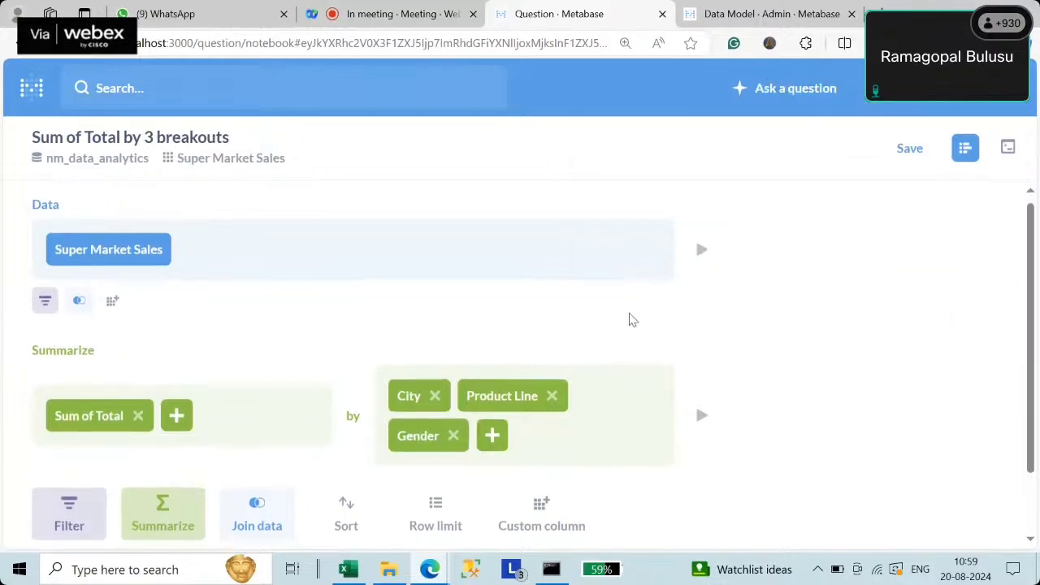
scroll(630, 317, down, 1)
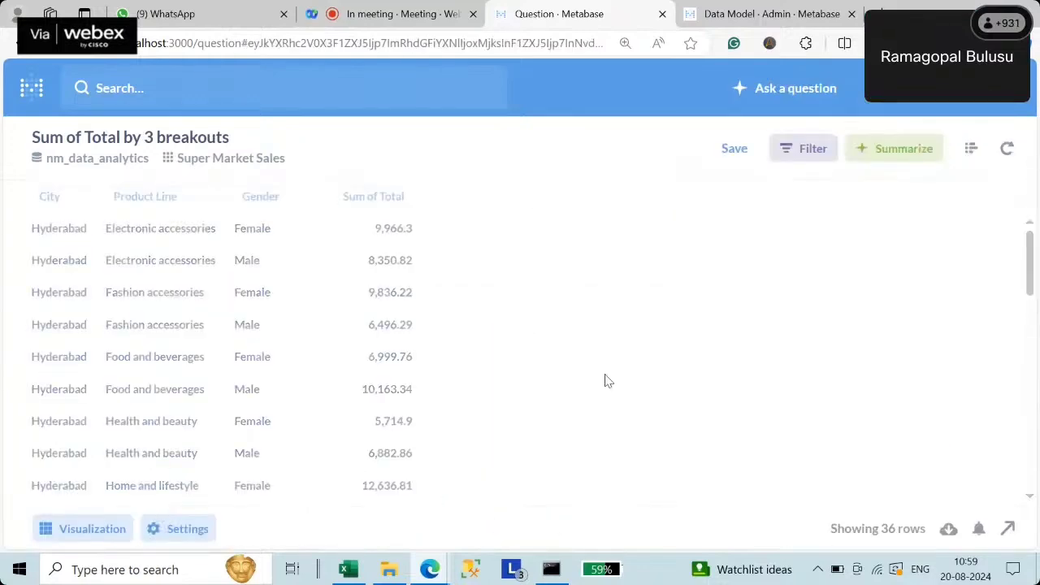
click(92, 529)
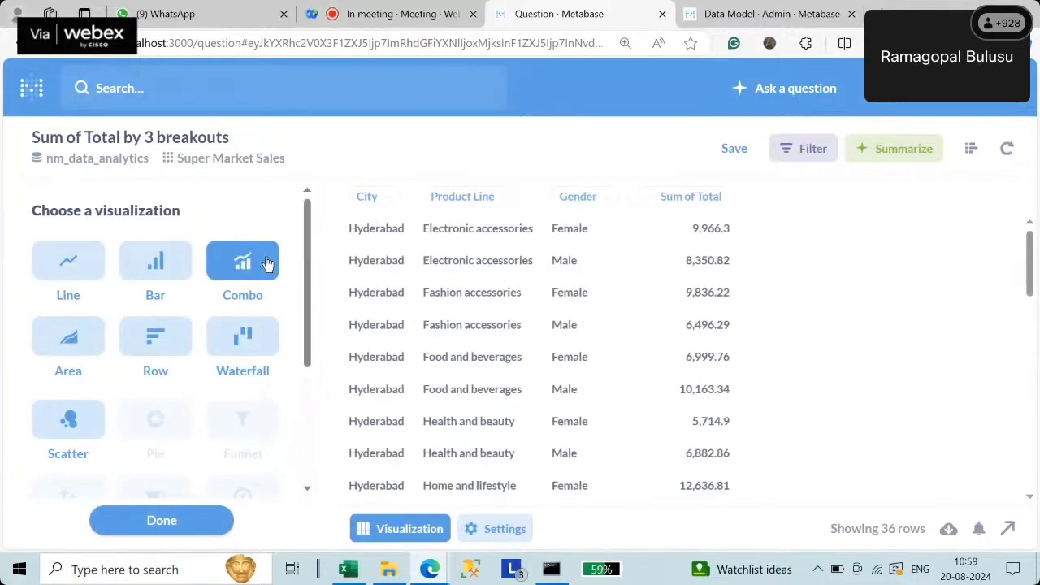
- Make it a combo chart with Product Line on the x-axis, City series, and Sum of Total on the y-axis
click(255, 266)
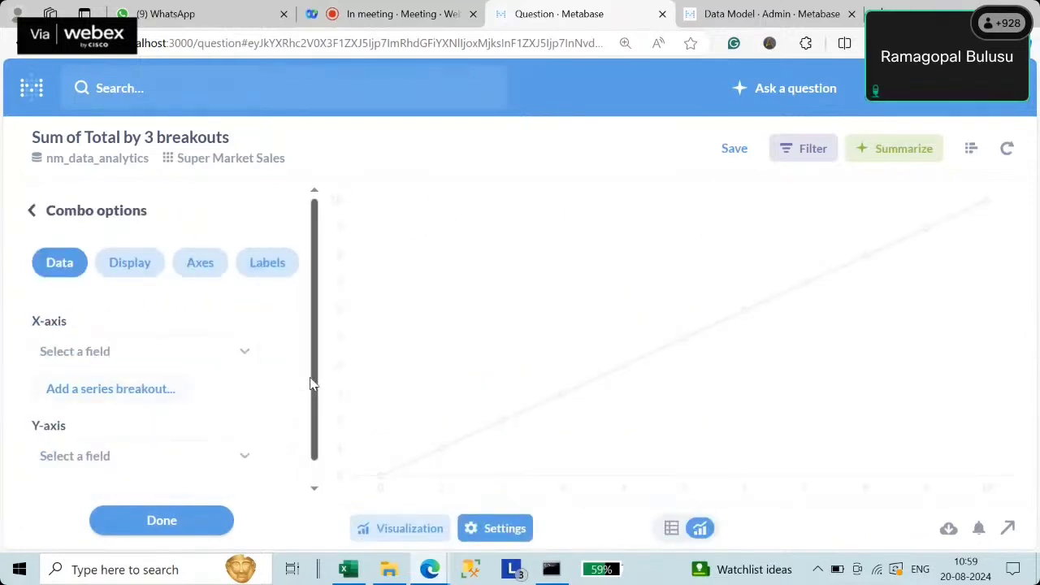
drag(313, 379, 312, 415)
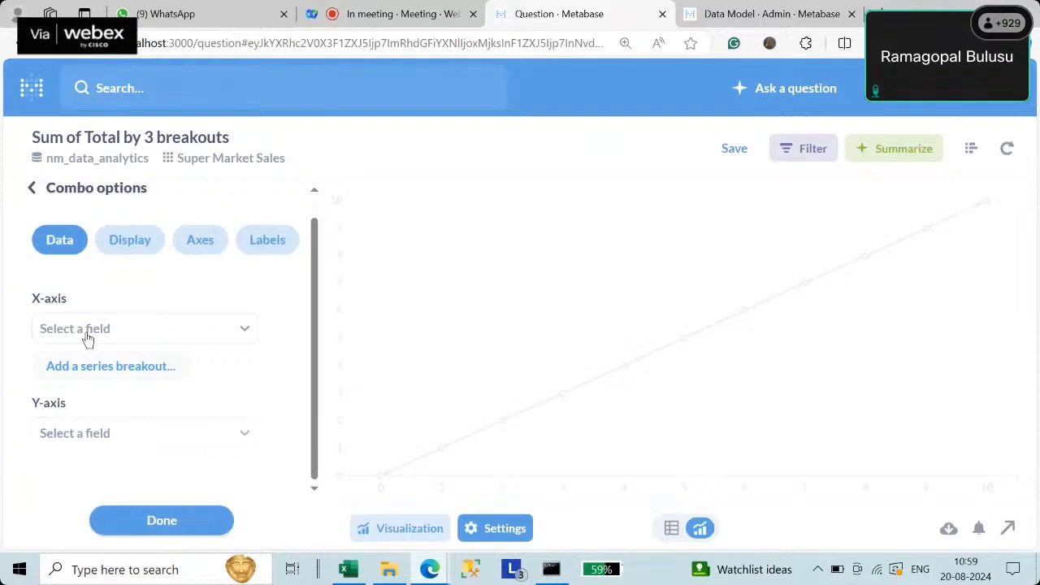
click(106, 372)
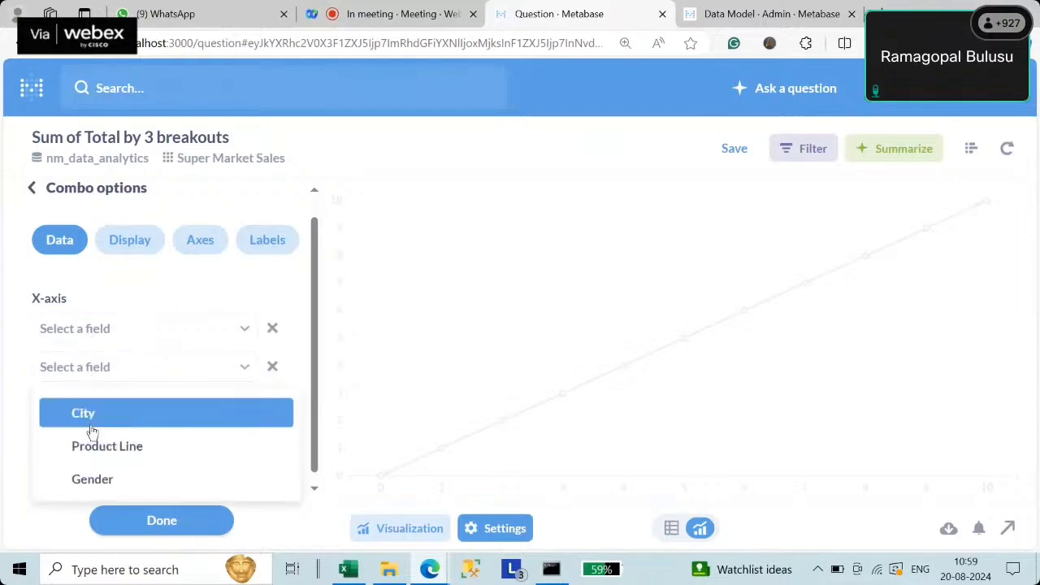
click(91, 425)
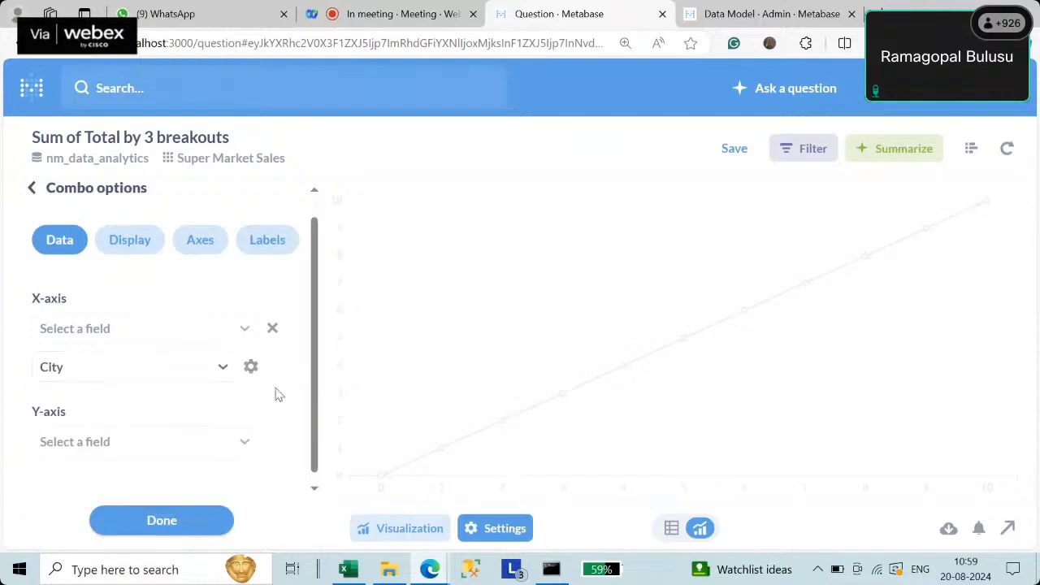
click(123, 330)
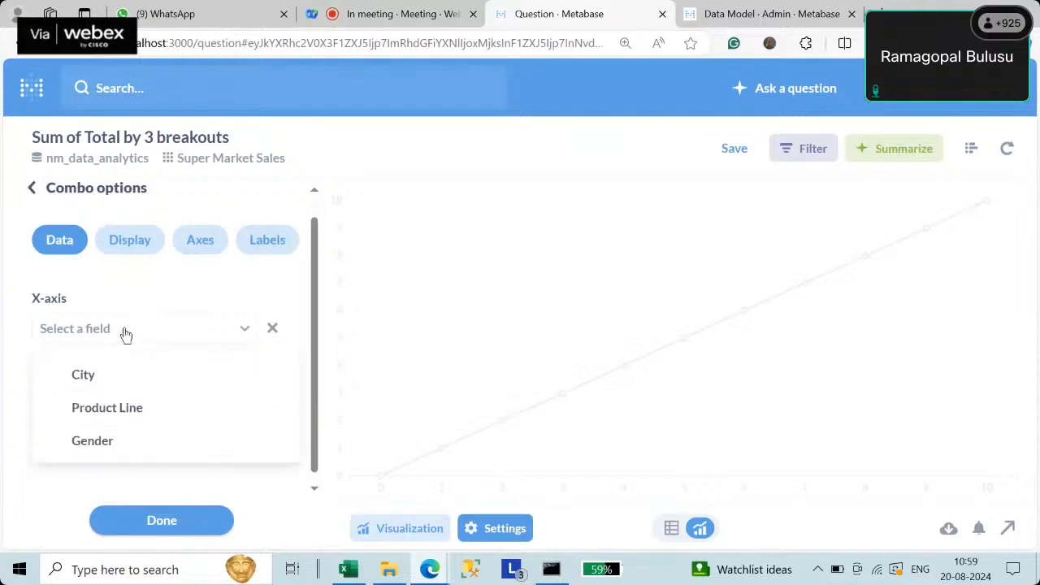
click(114, 412)
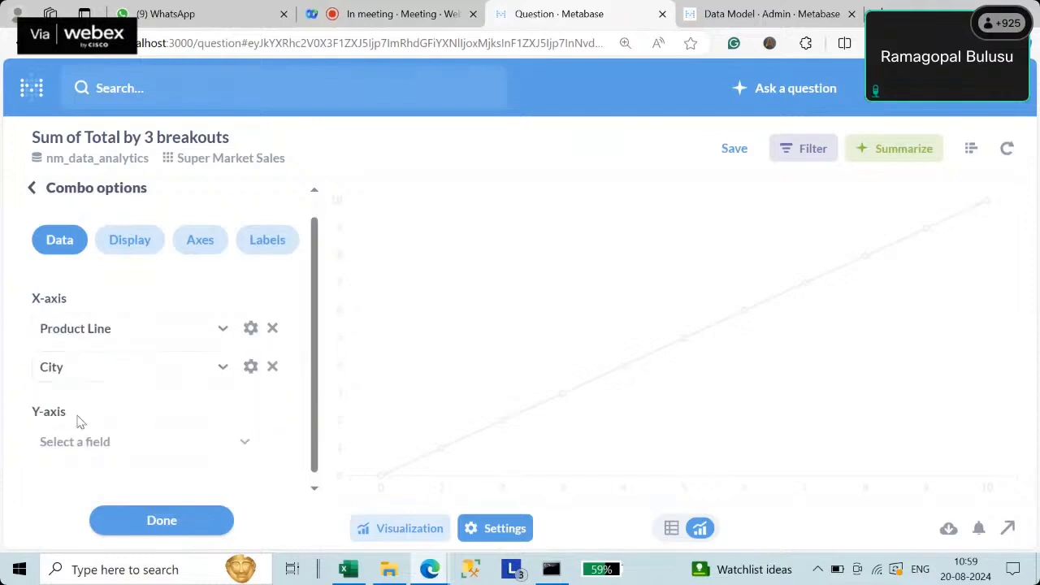
click(104, 446)
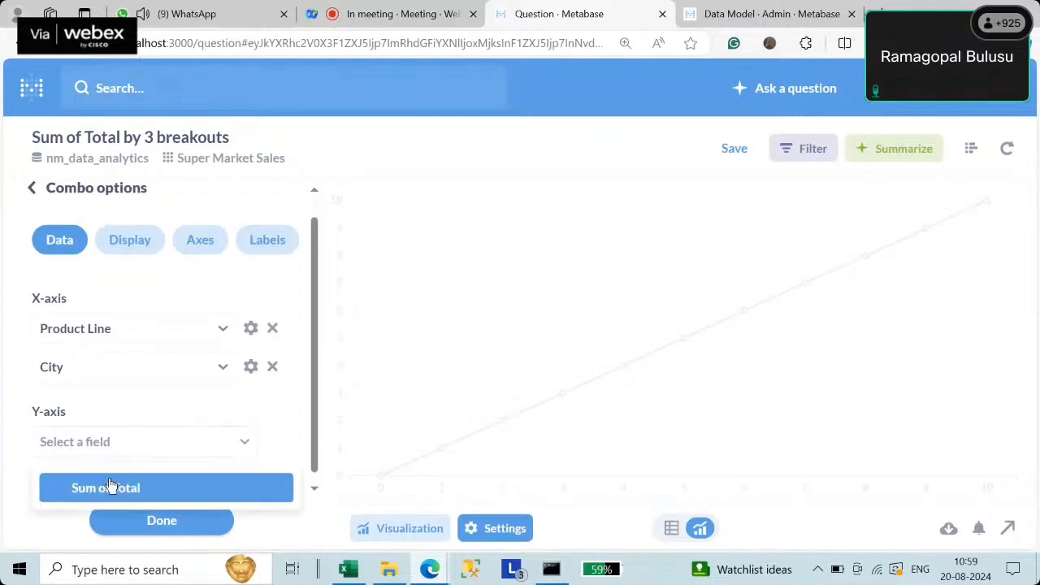
click(111, 486)
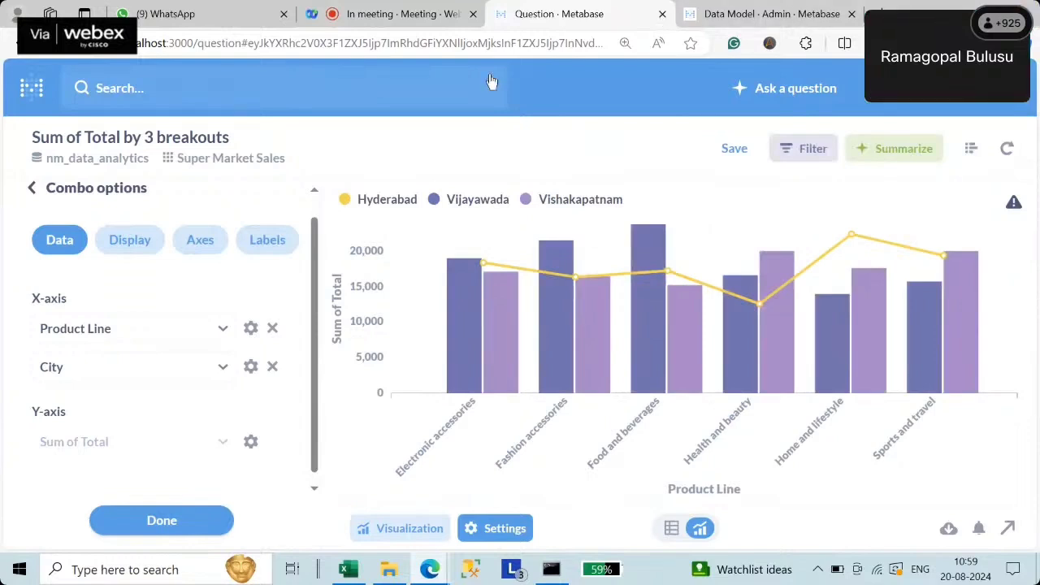
- Review the combo chart's values and reopen the question's query editor
mouse_move(486, 265)
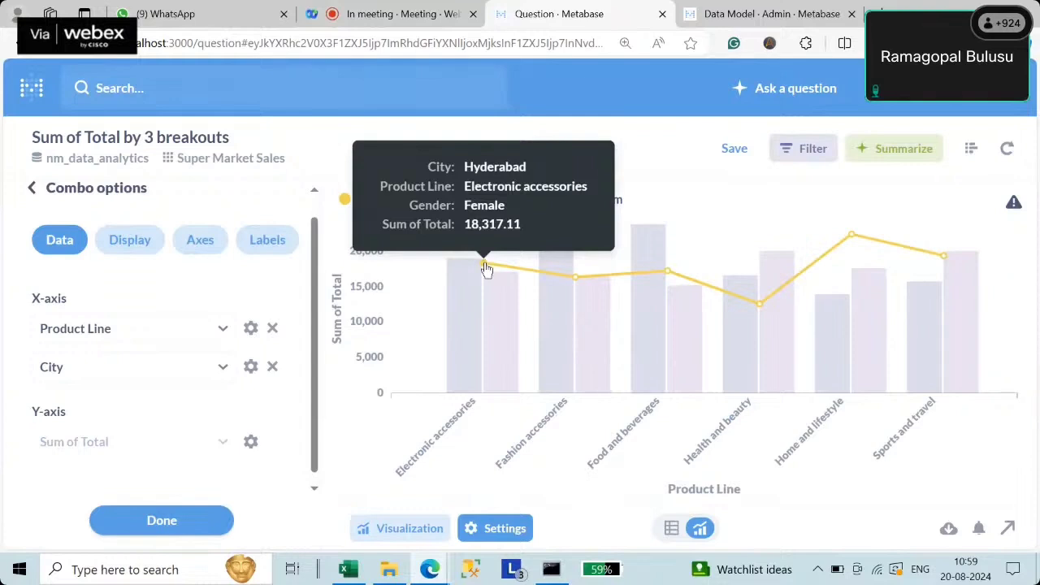
mouse_move(576, 279)
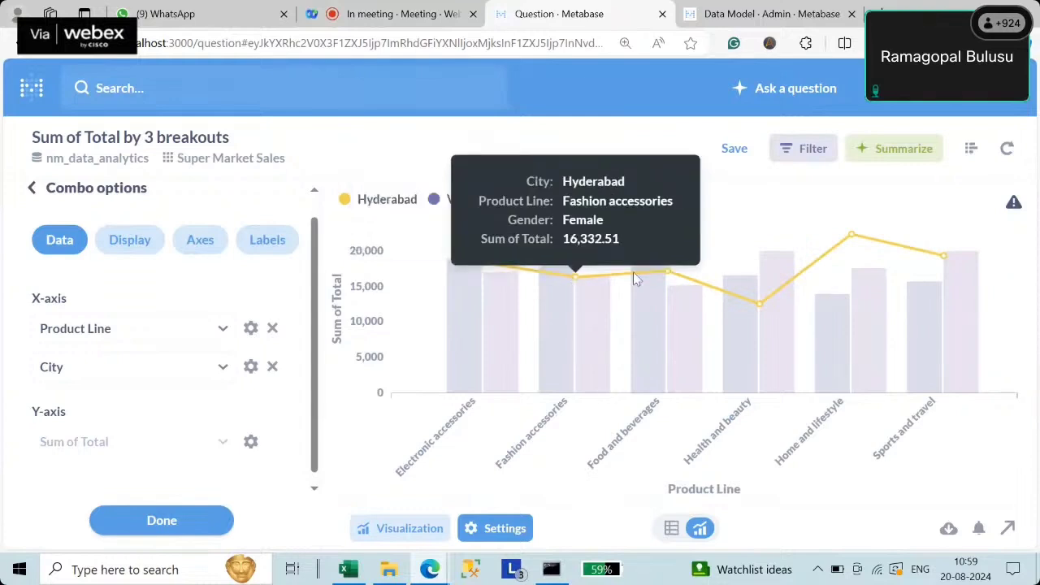
mouse_move(674, 274)
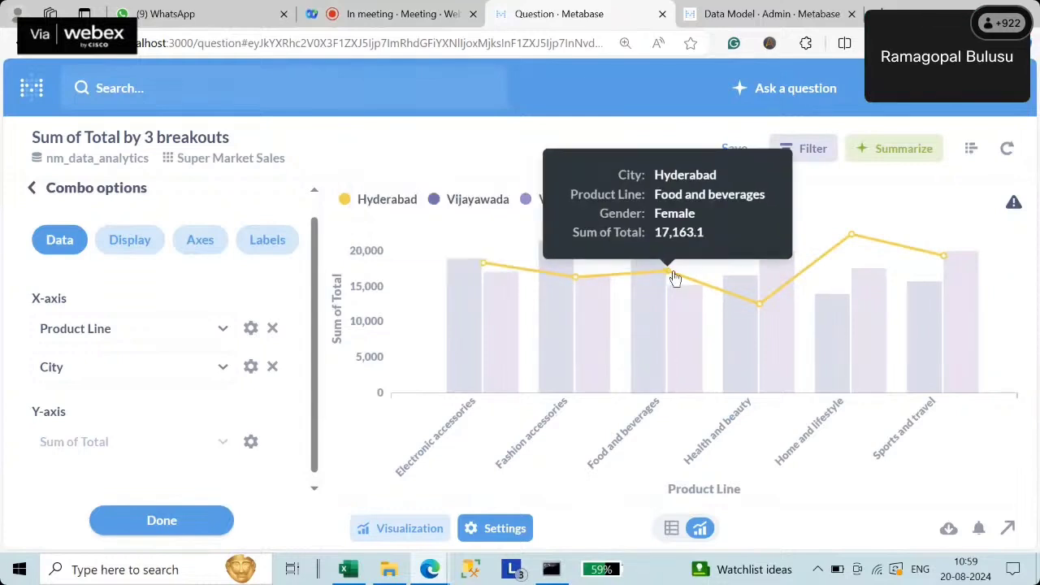
mouse_move(757, 301)
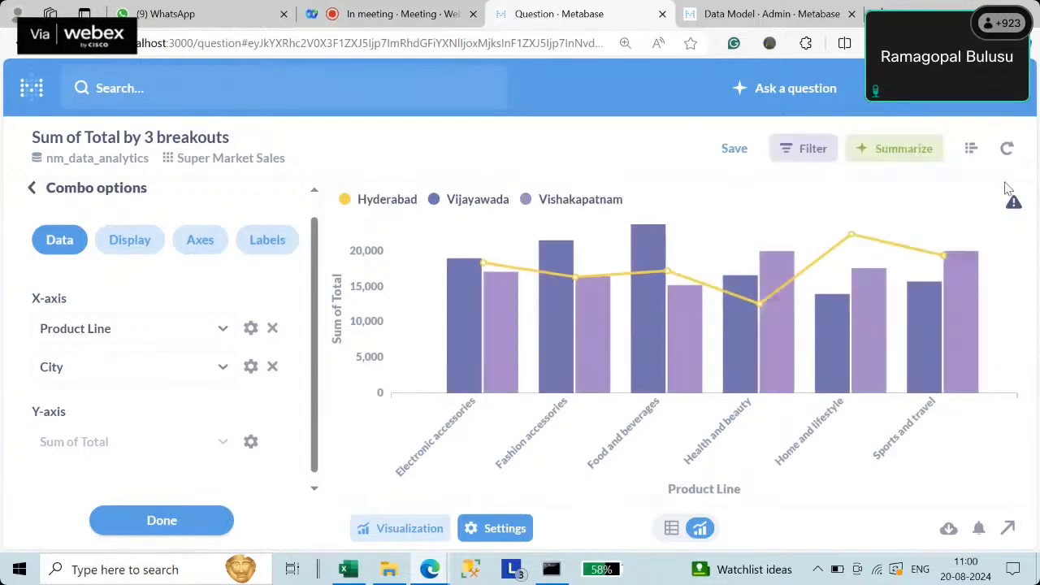
click(972, 150)
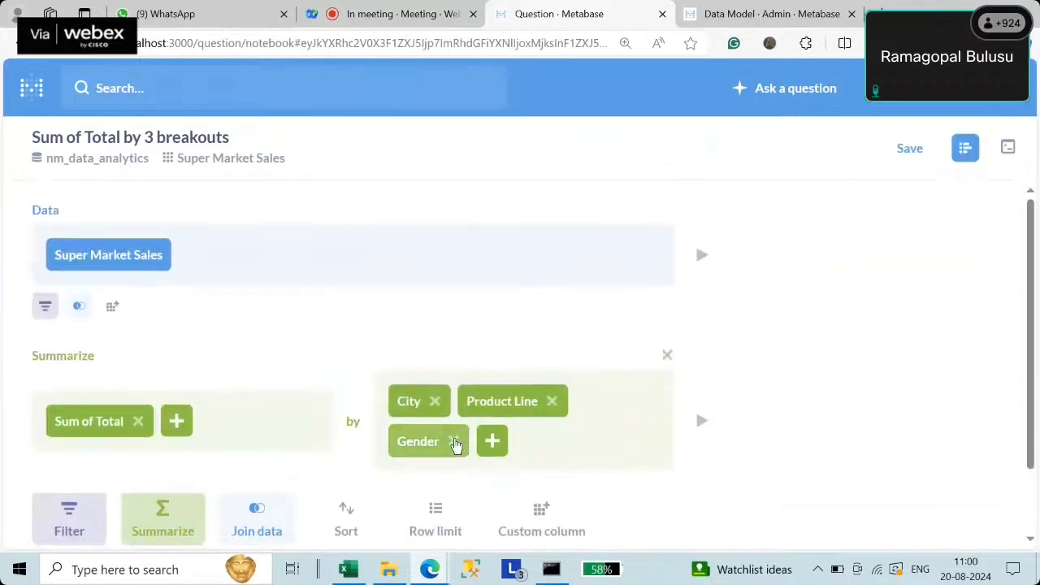
- Drop the Gender grouping and re-chart Sum of Total by City and Product Line
click(453, 441)
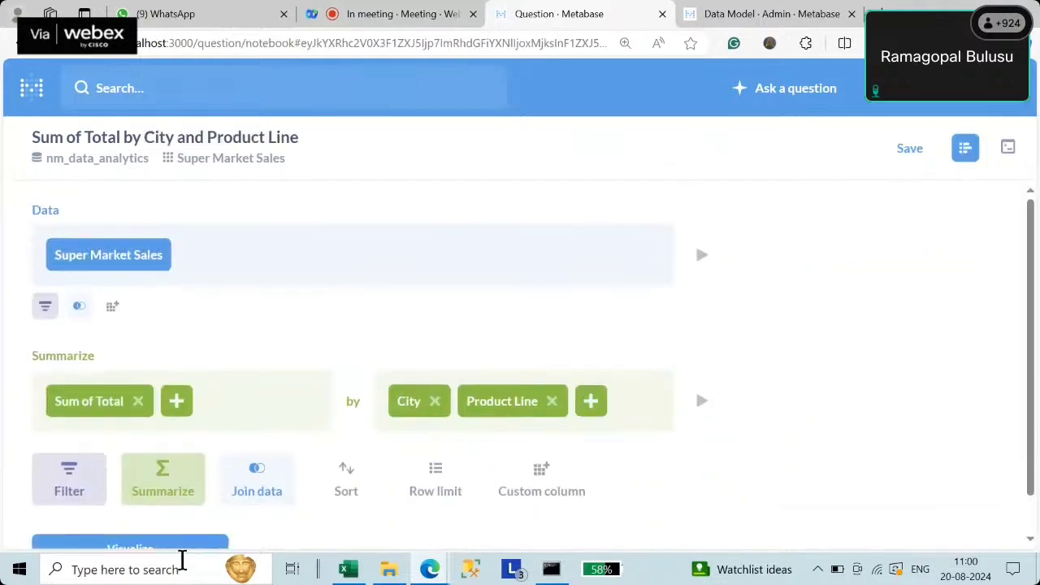
scroll(144, 499, down, 1)
click(143, 502)
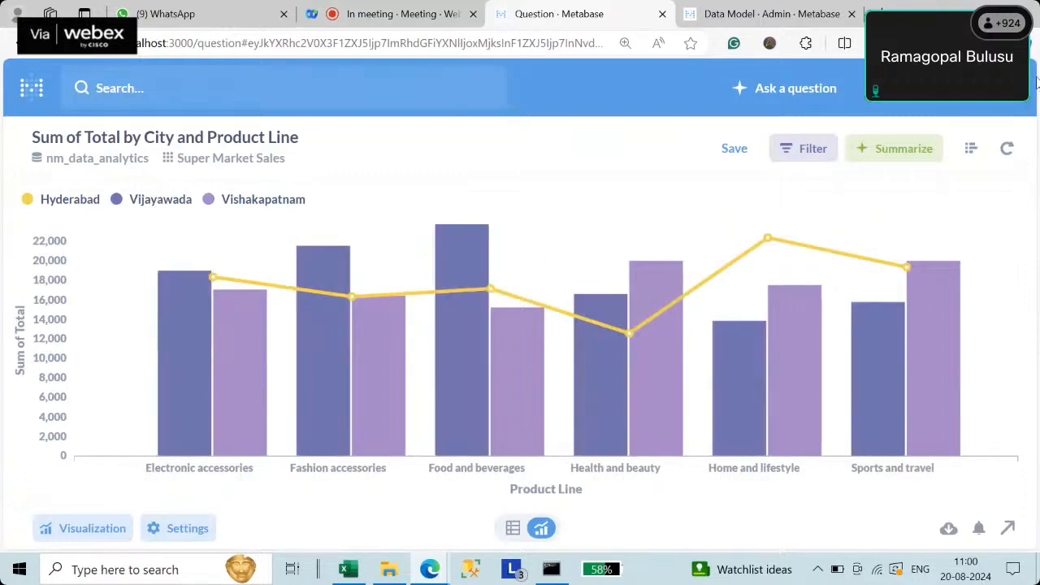
mouse_move(188, 304)
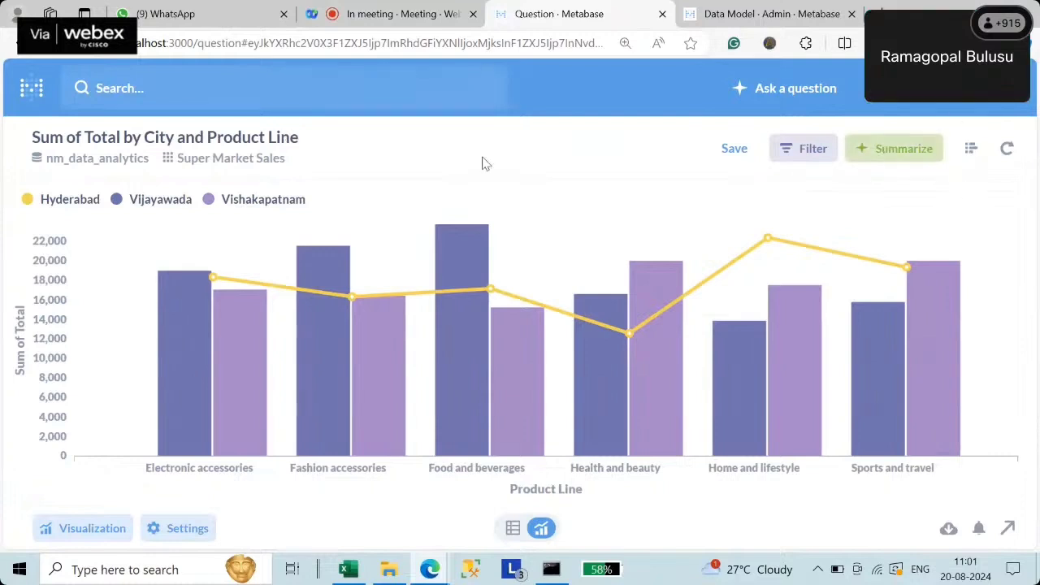
mouse_move(301, 267)
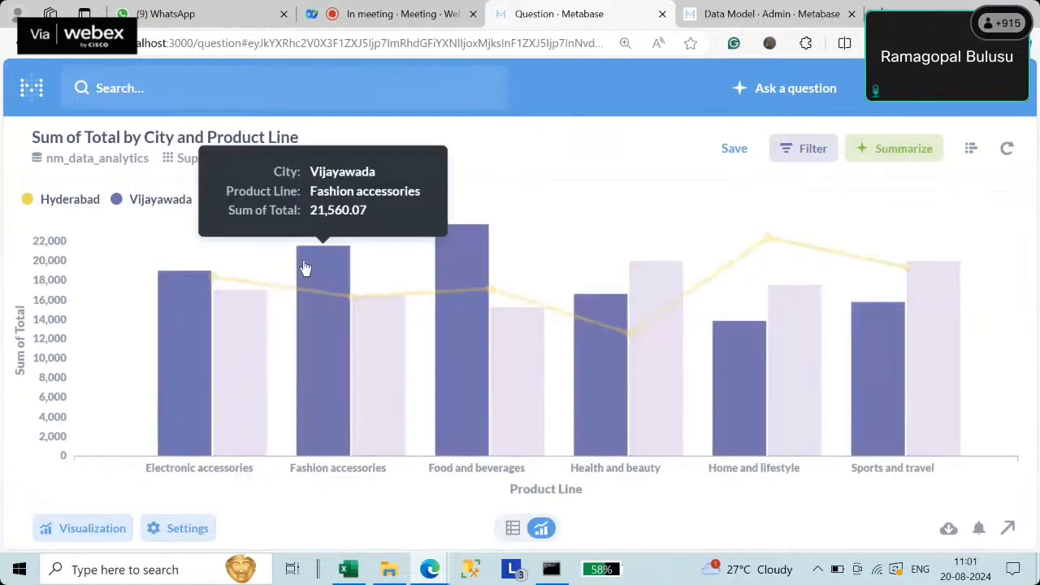
- Save the question to the NM Data Analytics collection without adding it to a dashboard
click(970, 149)
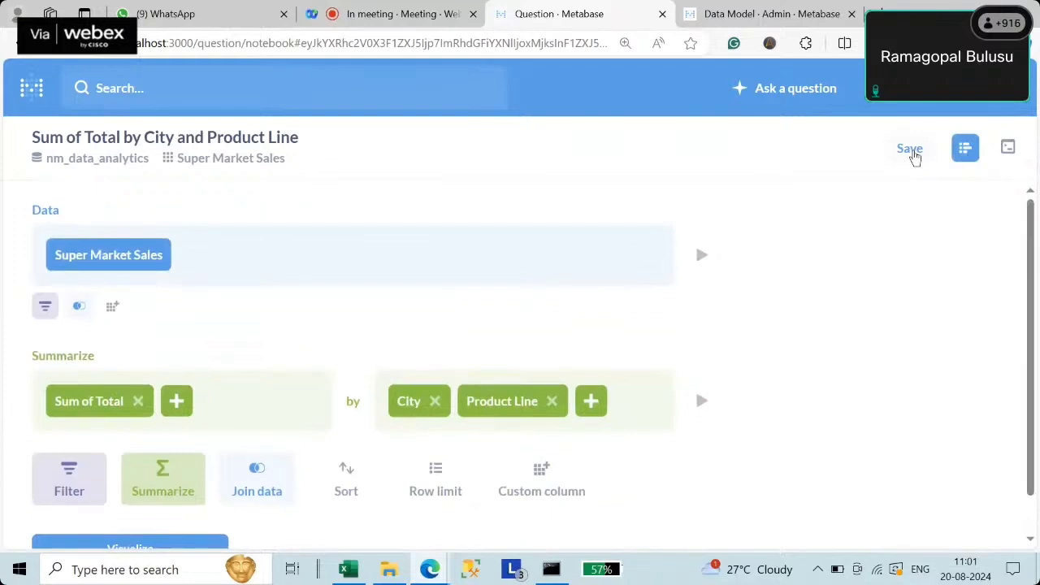
click(910, 150)
click(364, 421)
click(364, 379)
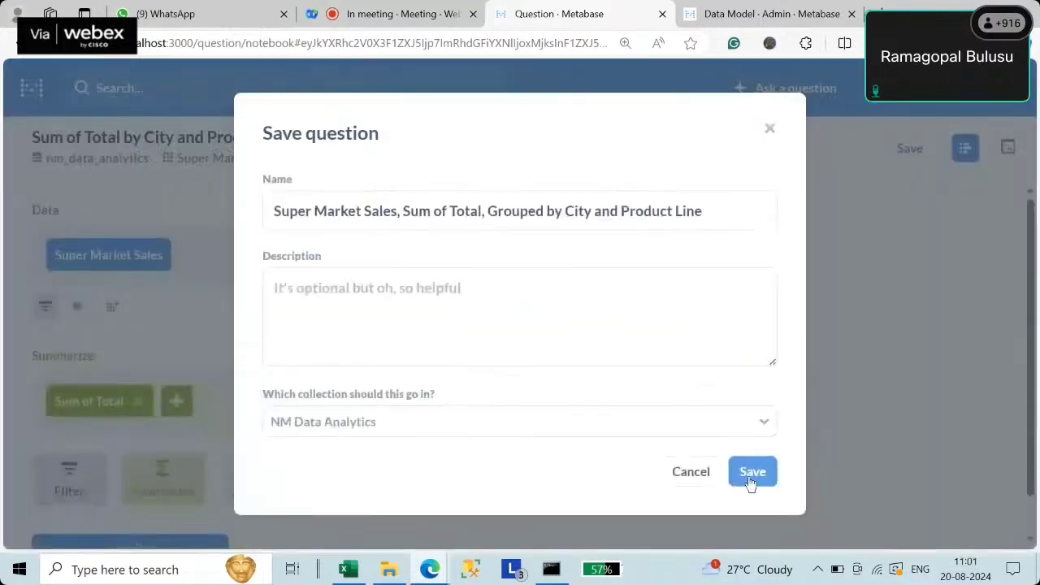
click(751, 478)
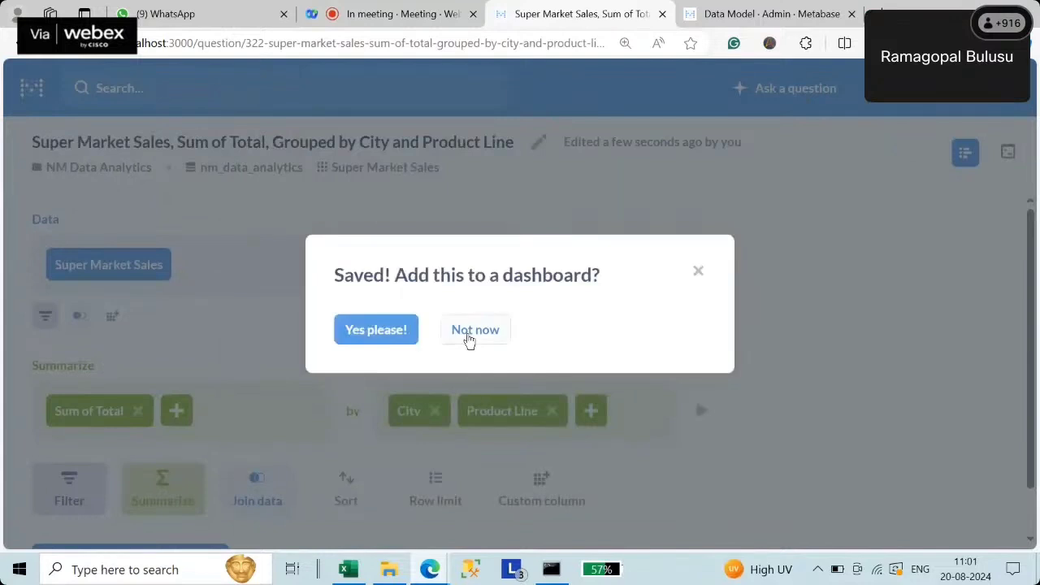
click(475, 330)
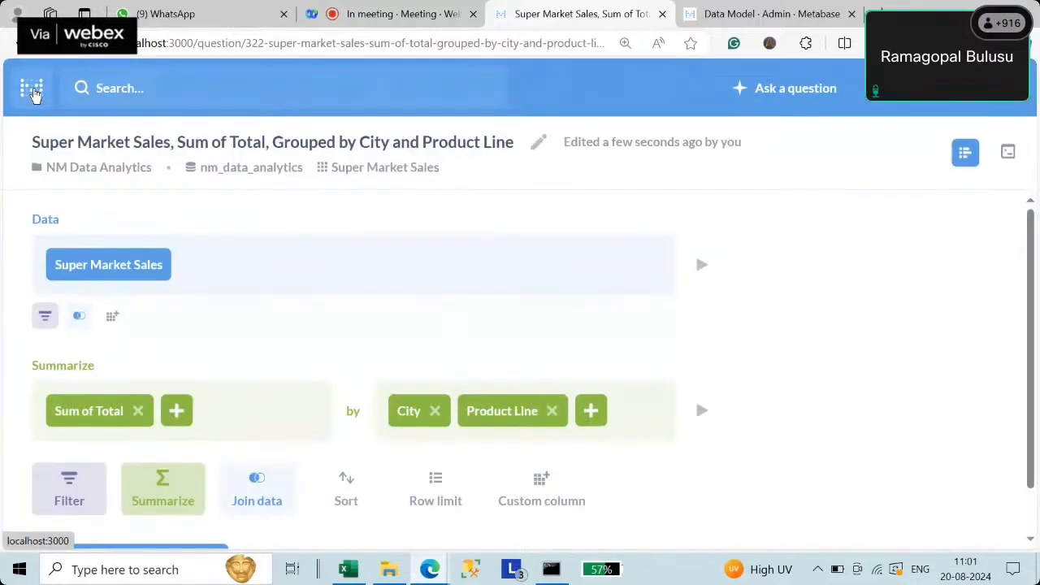
click(784, 88)
- Chart Sum of Sales by Country from the nm_data_analytics Global Store table as a world map
click(292, 372)
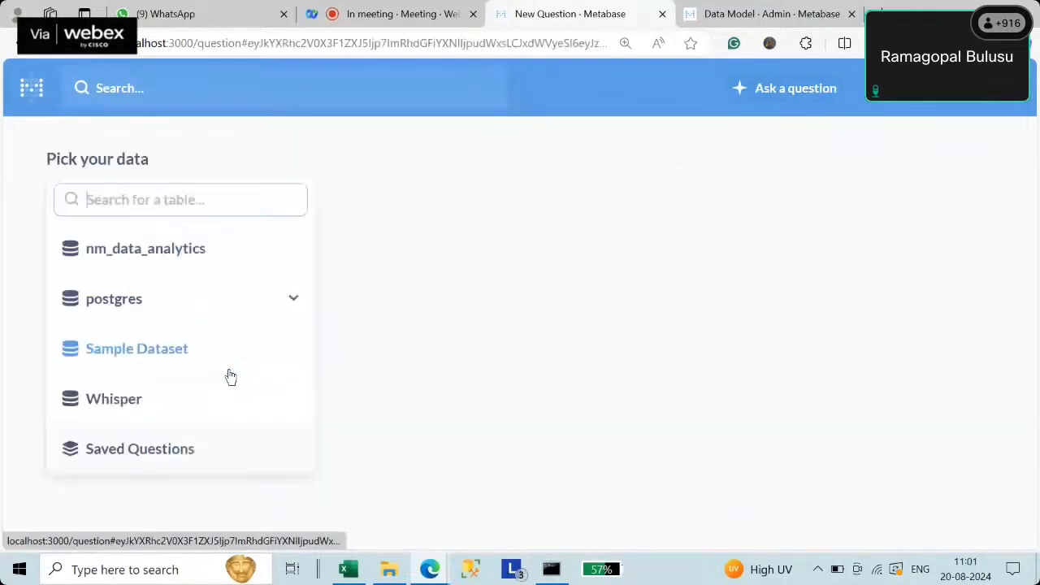
click(131, 255)
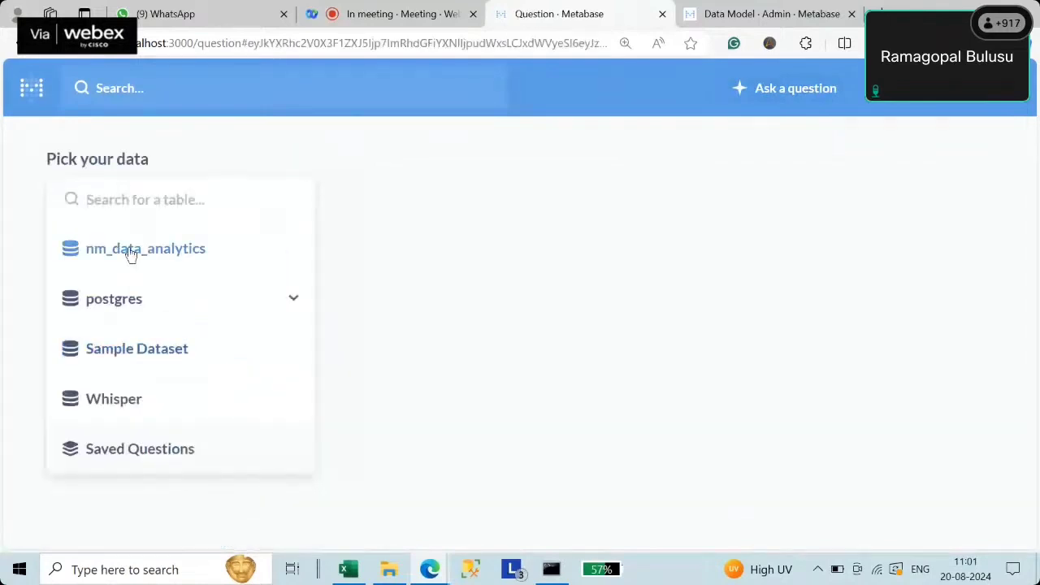
click(122, 403)
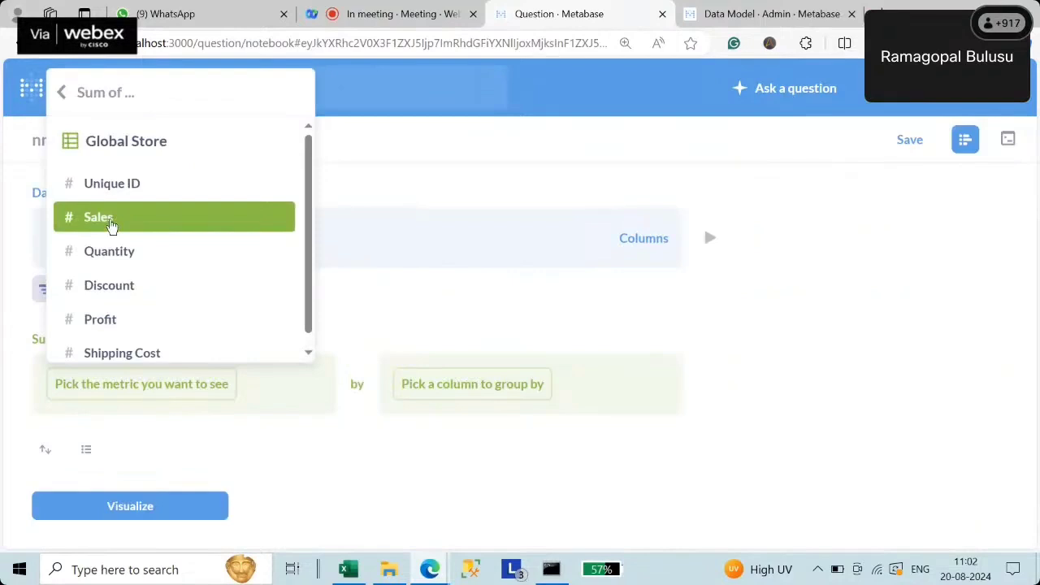
click(111, 225)
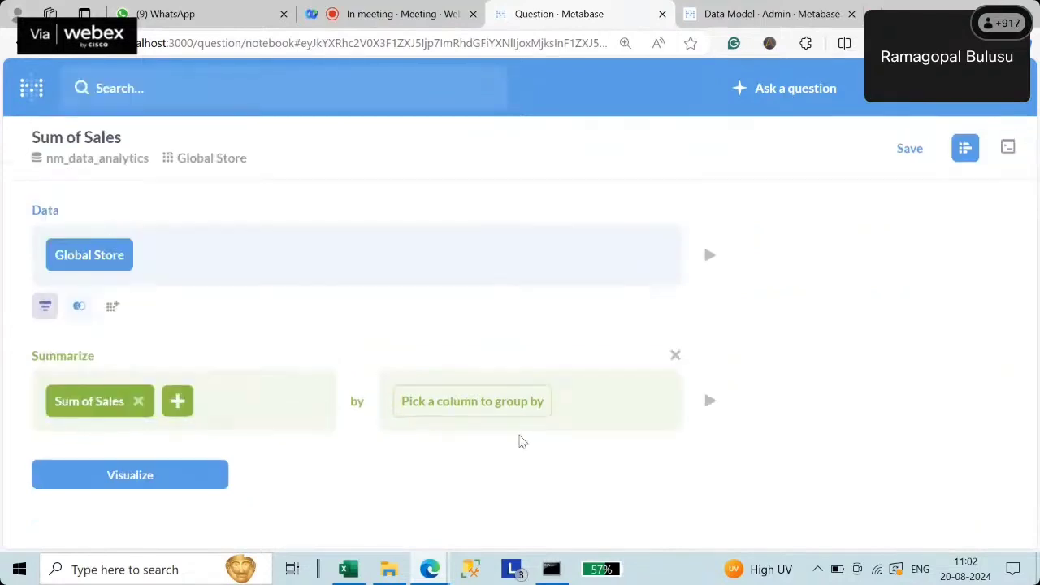
click(483, 401)
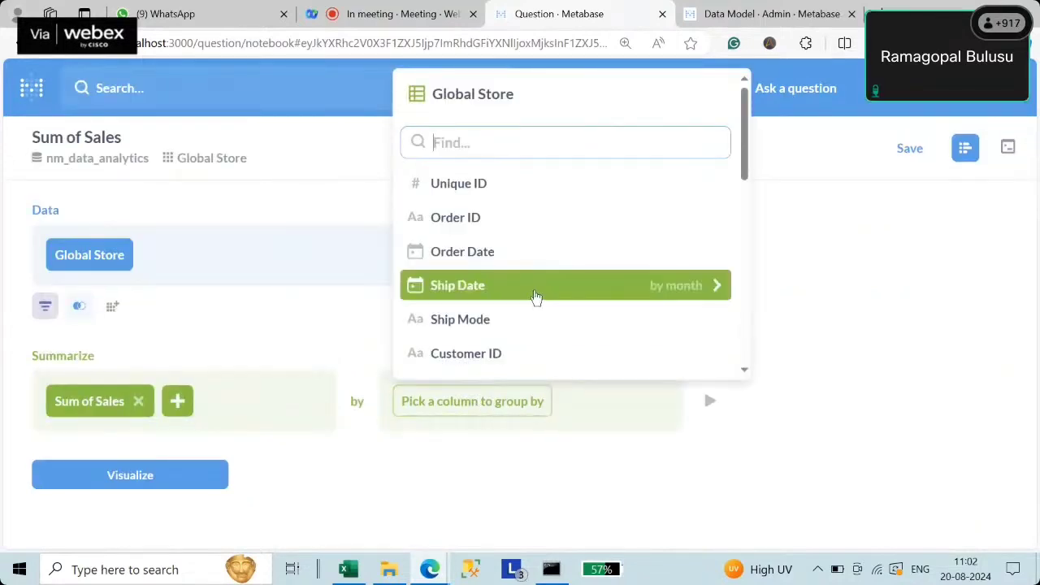
scroll(536, 301, down, 4)
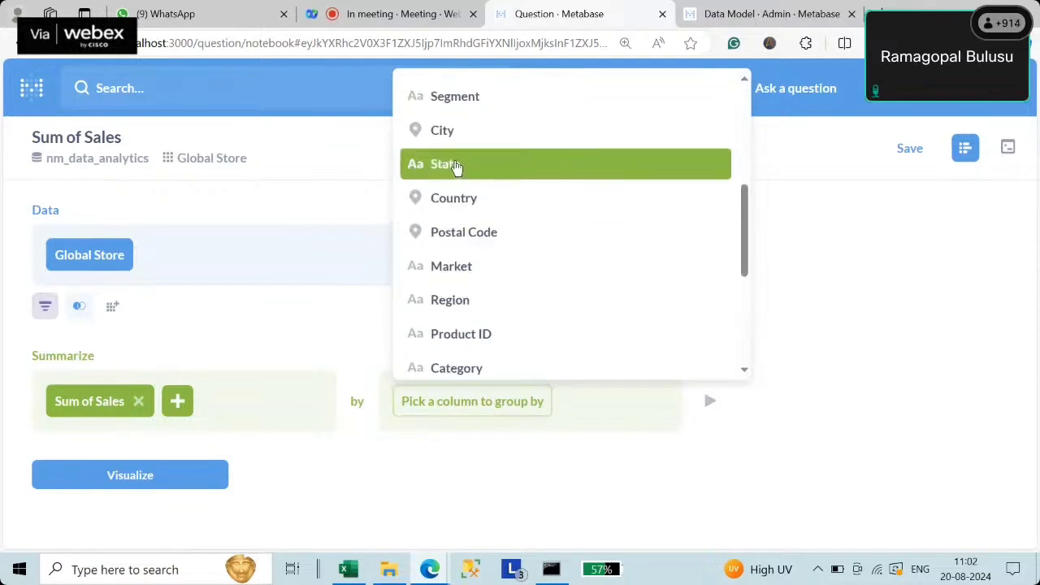
click(454, 198)
scroll(163, 503, down, 1)
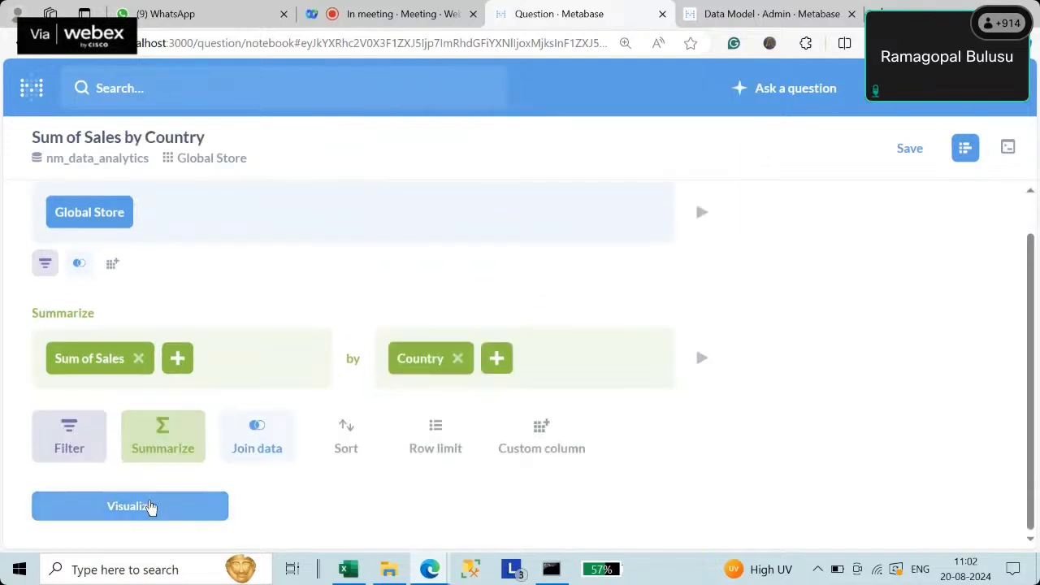
click(140, 509)
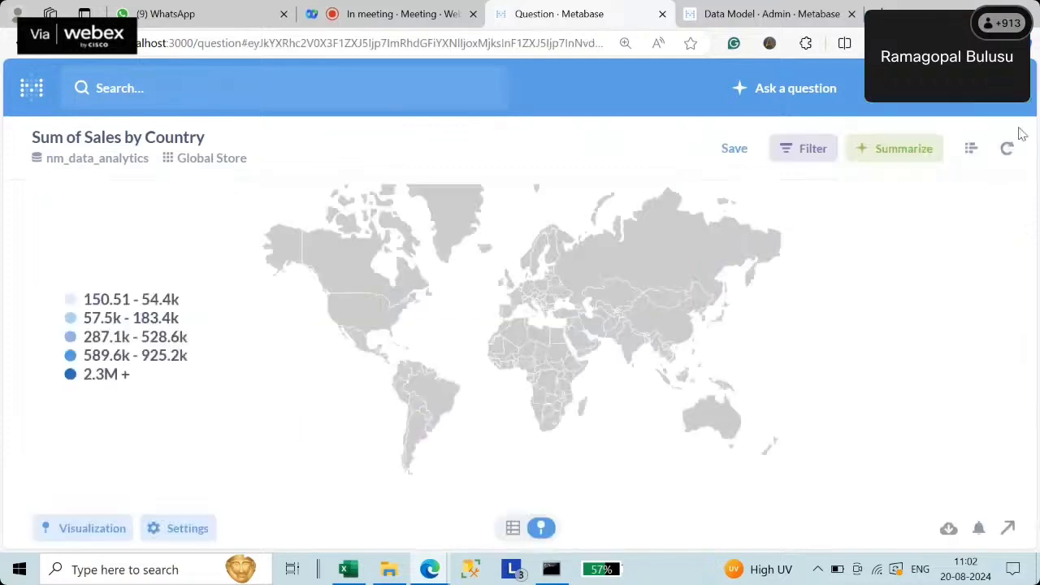
click(971, 154)
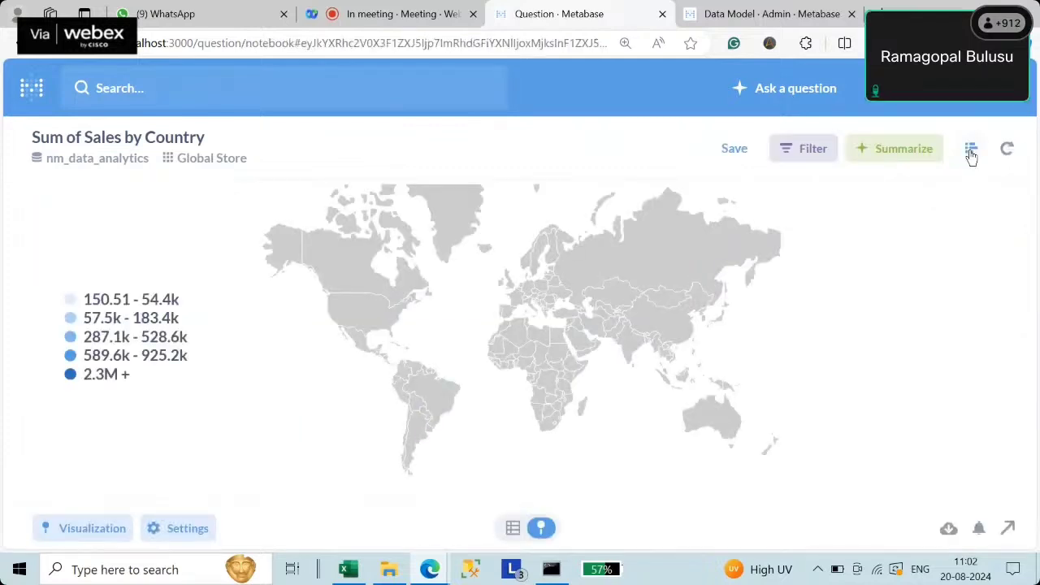
- Replace the Country grouping with Order Priority and chart Sum of Sales as bars
click(458, 403)
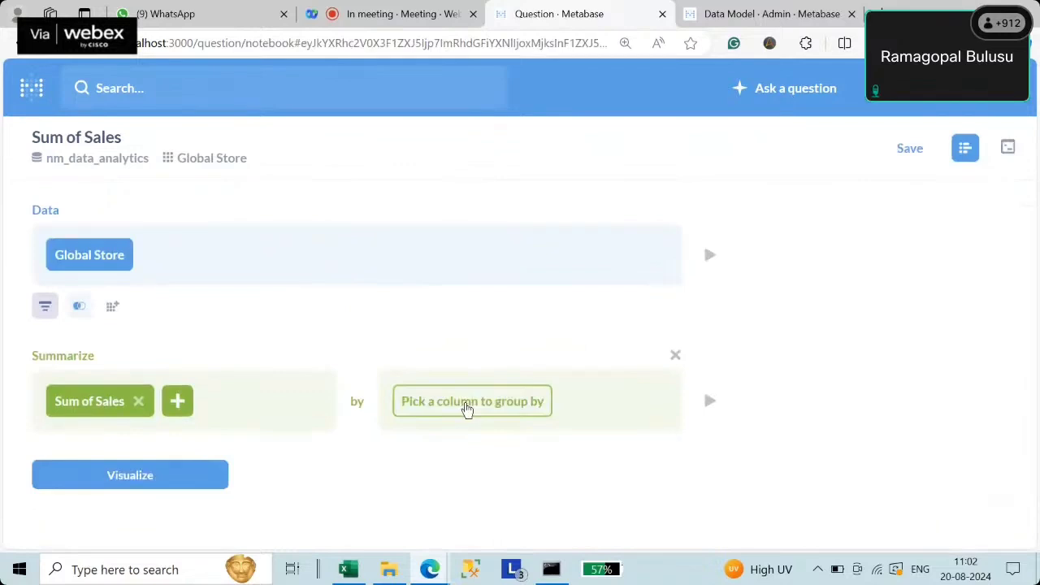
click(467, 403)
scroll(569, 333, down, 5)
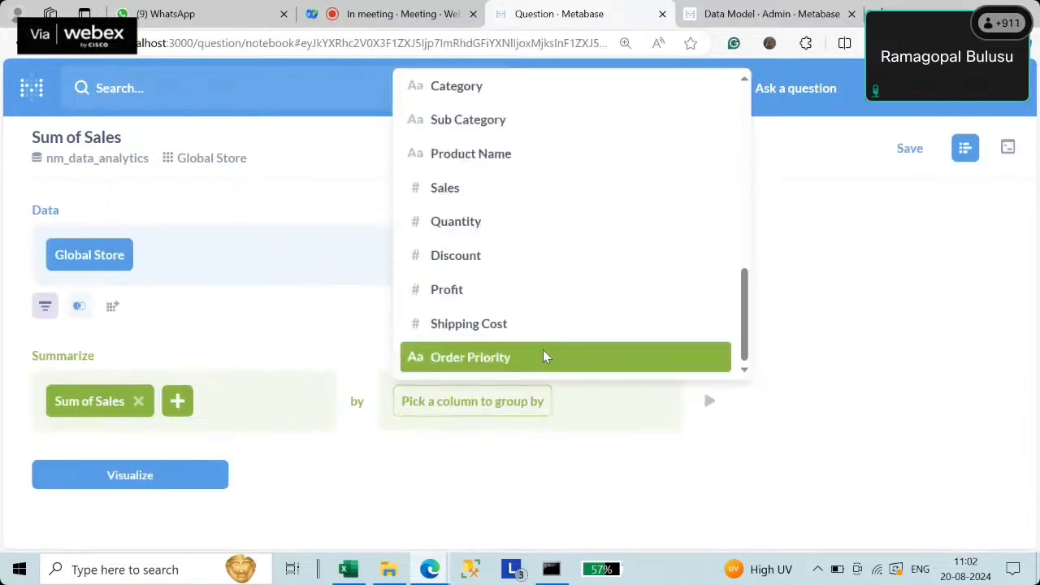
click(543, 355)
scroll(207, 479, down, 1)
click(167, 505)
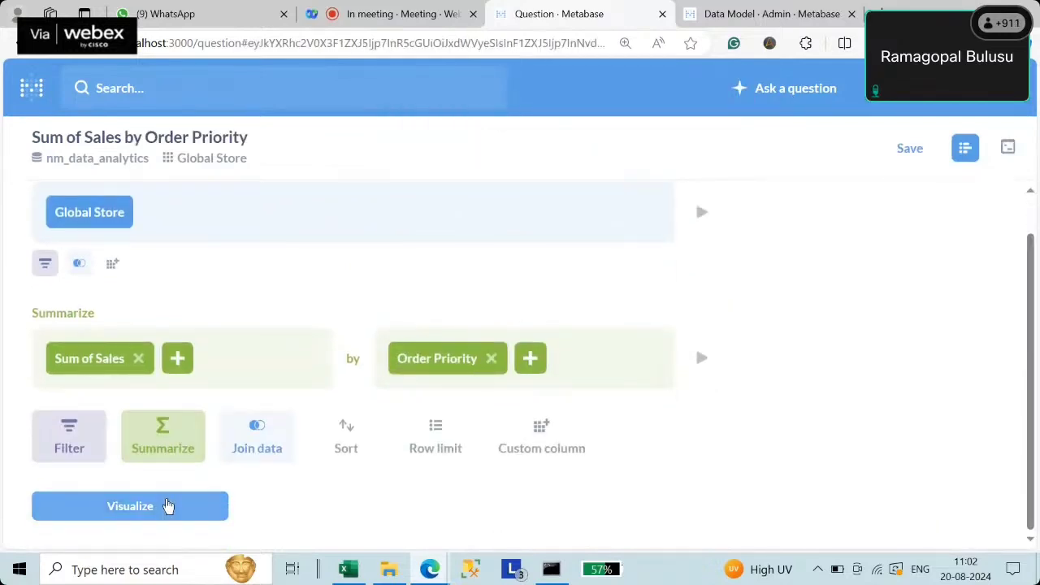
mouse_move(449, 406)
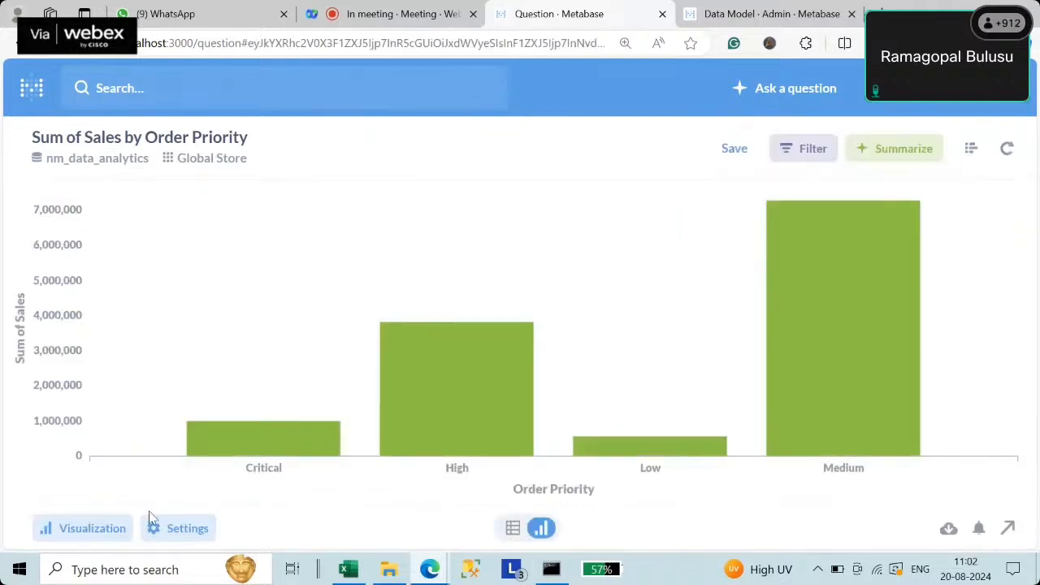
- Turn the chart into a pie and open its Minimum slice percentage display setting
click(92, 528)
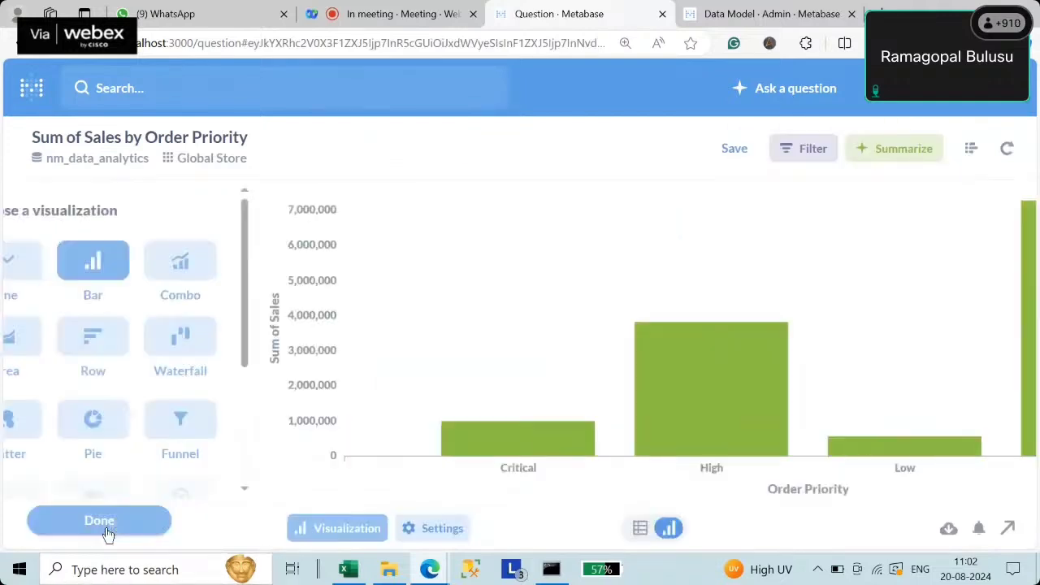
click(155, 422)
mouse_move(833, 238)
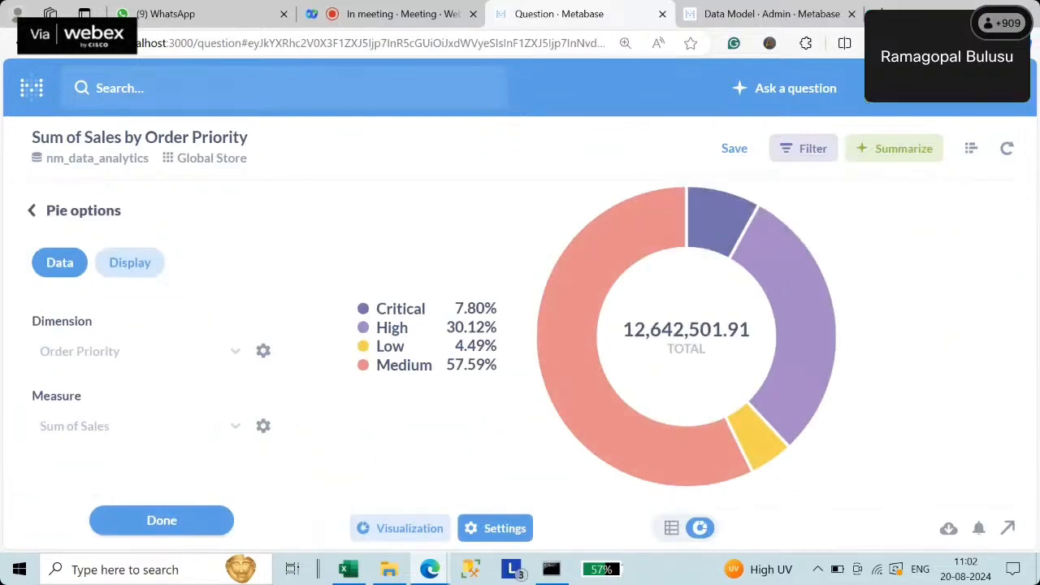
click(142, 272)
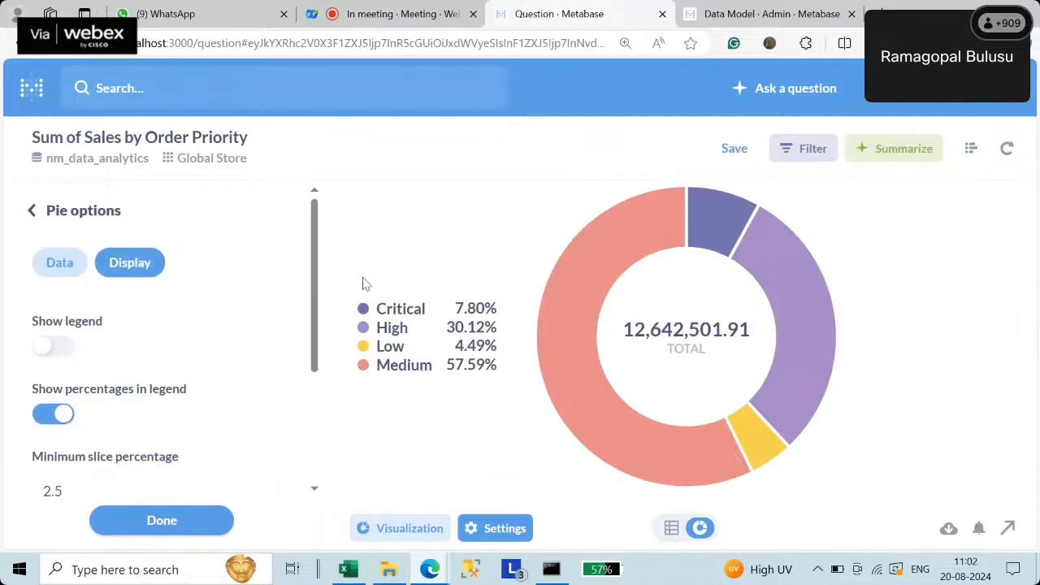
drag(317, 291, 315, 403)
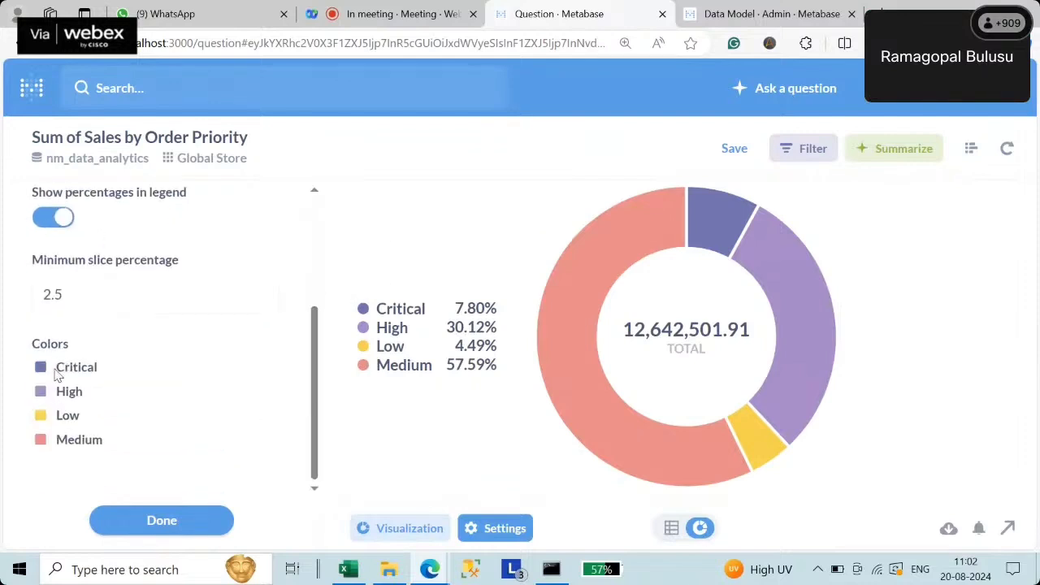
click(60, 312)
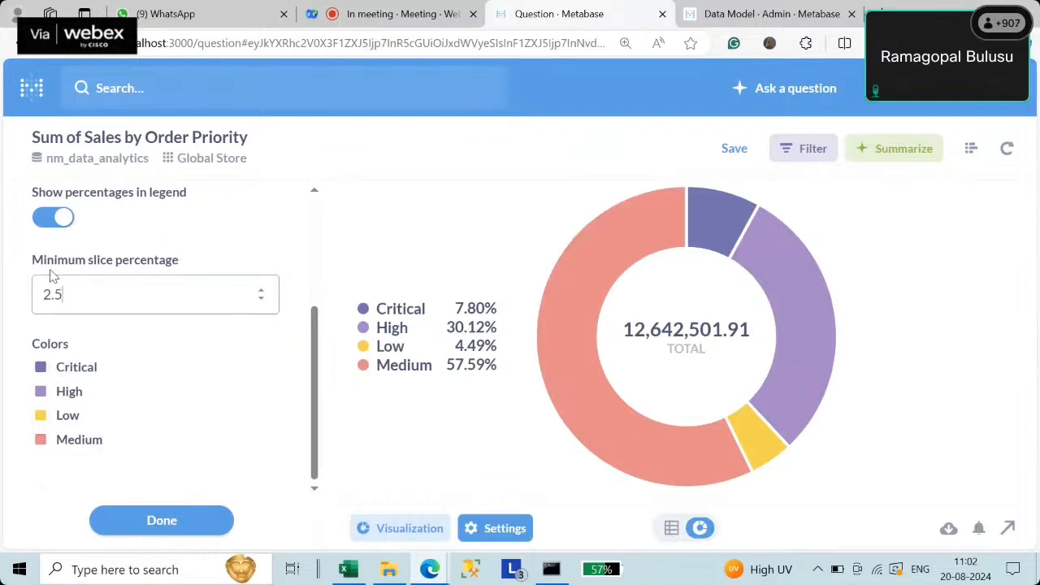
- Step the minimum slice percentage up and down, testing when small slices merge into Other
click(262, 300)
click(261, 300)
click(262, 301)
click(262, 301)
click(261, 301)
click(262, 300)
click(261, 291)
click(262, 291)
click(262, 291)
click(261, 291)
click(261, 292)
click(262, 292)
click(261, 292)
click(262, 292)
click(261, 291)
click(262, 291)
click(261, 292)
click(262, 291)
click(262, 292)
click(262, 292)
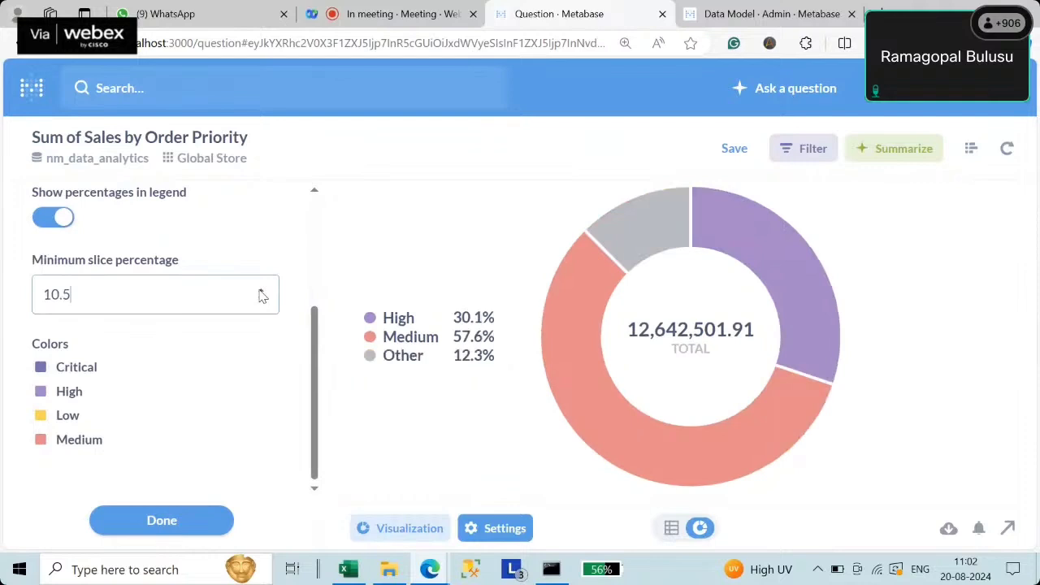
click(262, 292)
click(261, 292)
click(261, 291)
click(262, 299)
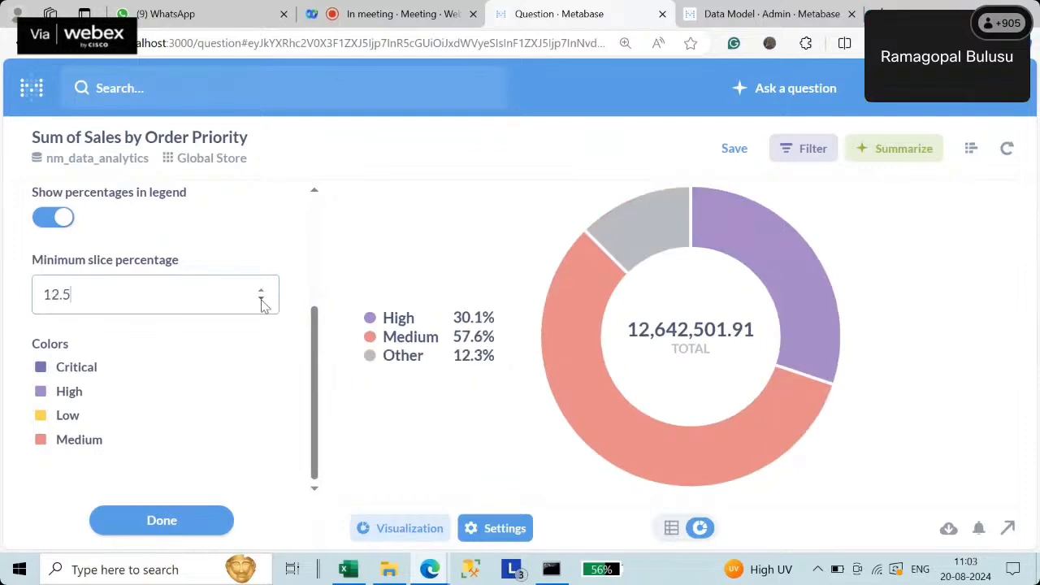
click(262, 300)
click(261, 300)
click(261, 300)
click(262, 300)
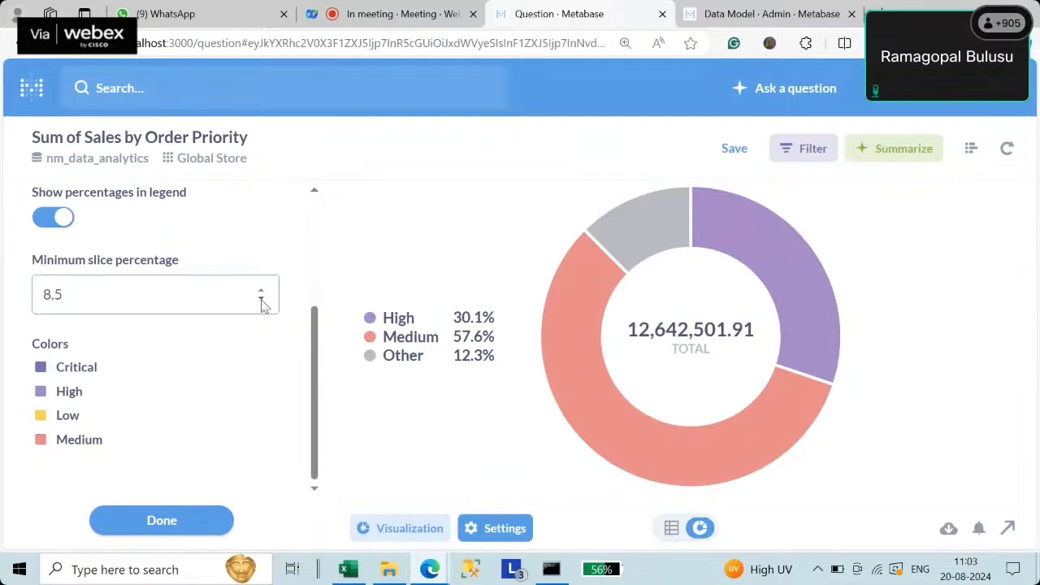
click(262, 299)
click(261, 300)
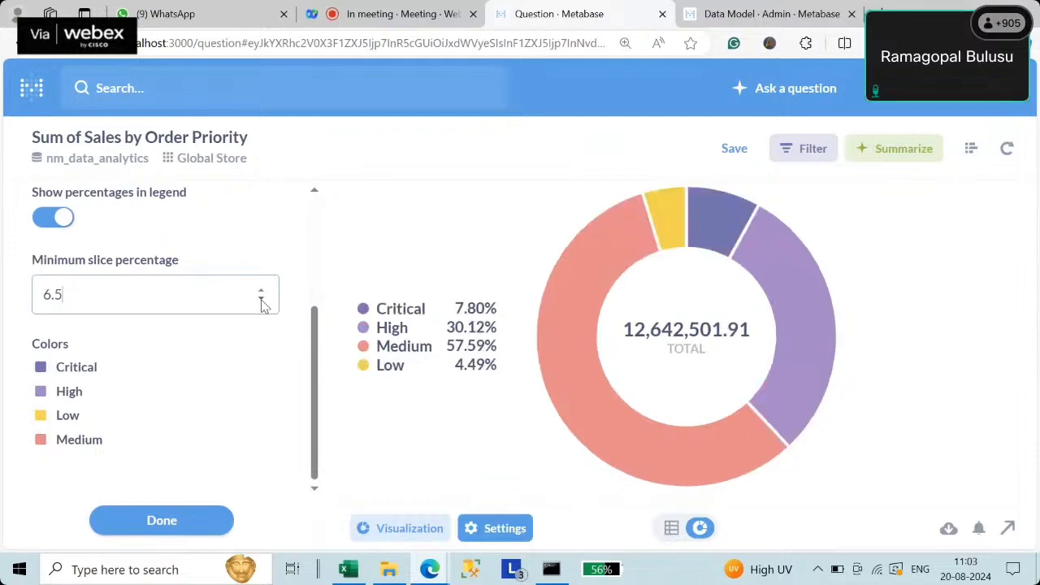
click(261, 300)
click(262, 300)
click(262, 300)
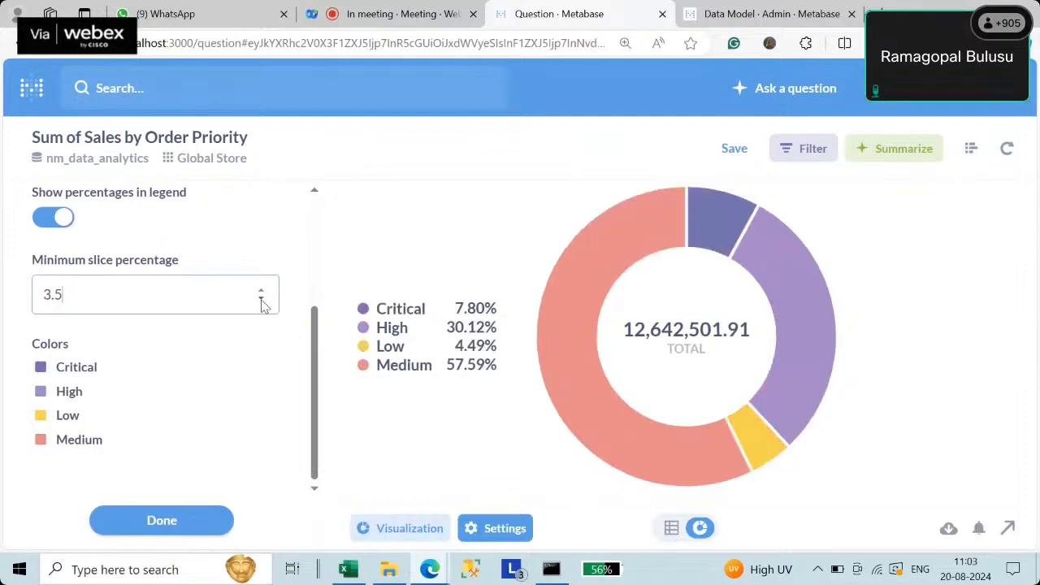
click(261, 299)
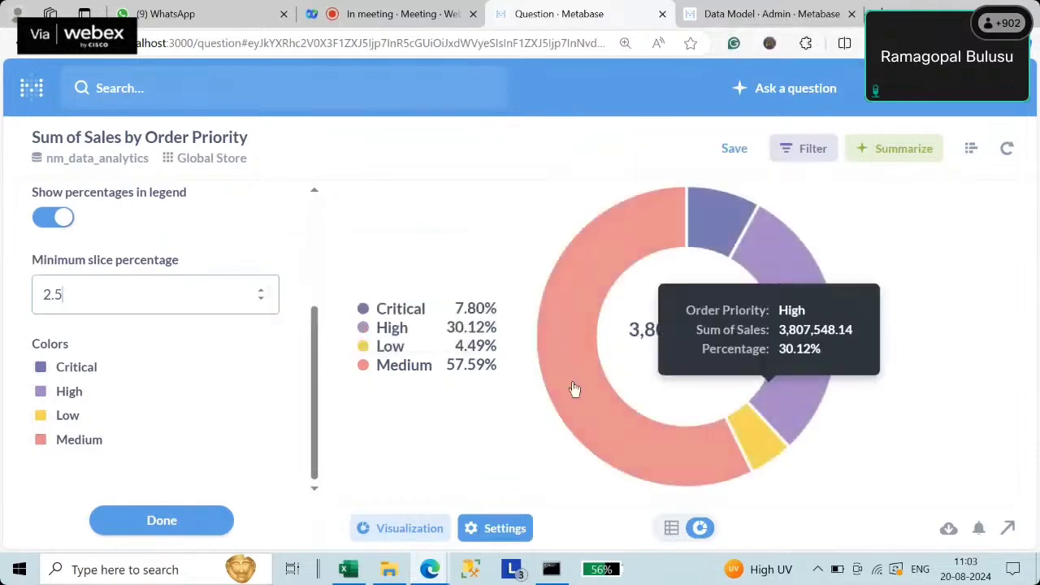
- Settle the minimum slice percentage at 5.5 so all four priority slices show
click(263, 290)
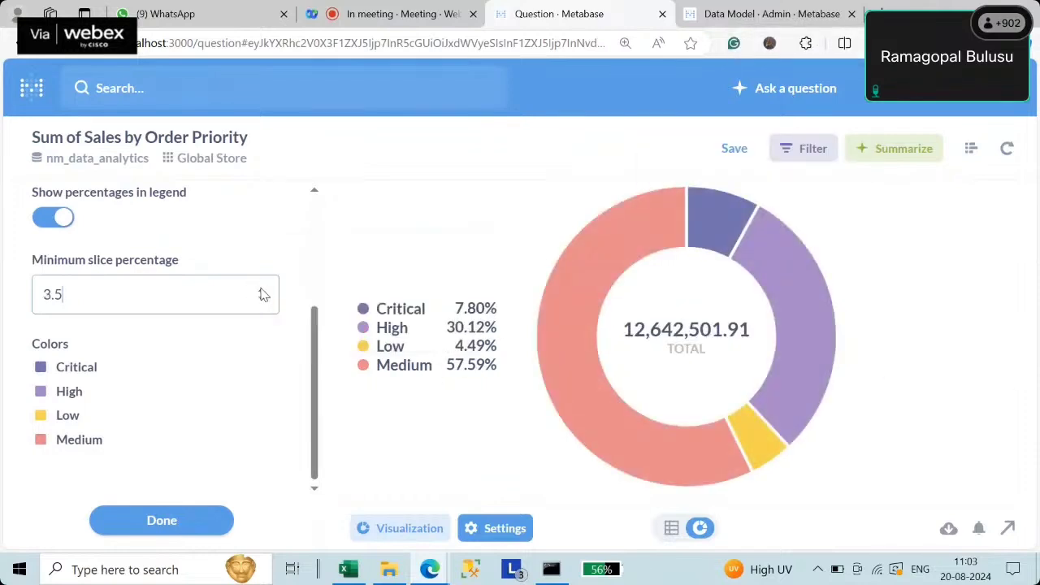
click(264, 290)
click(263, 290)
click(263, 290)
click(261, 289)
click(261, 290)
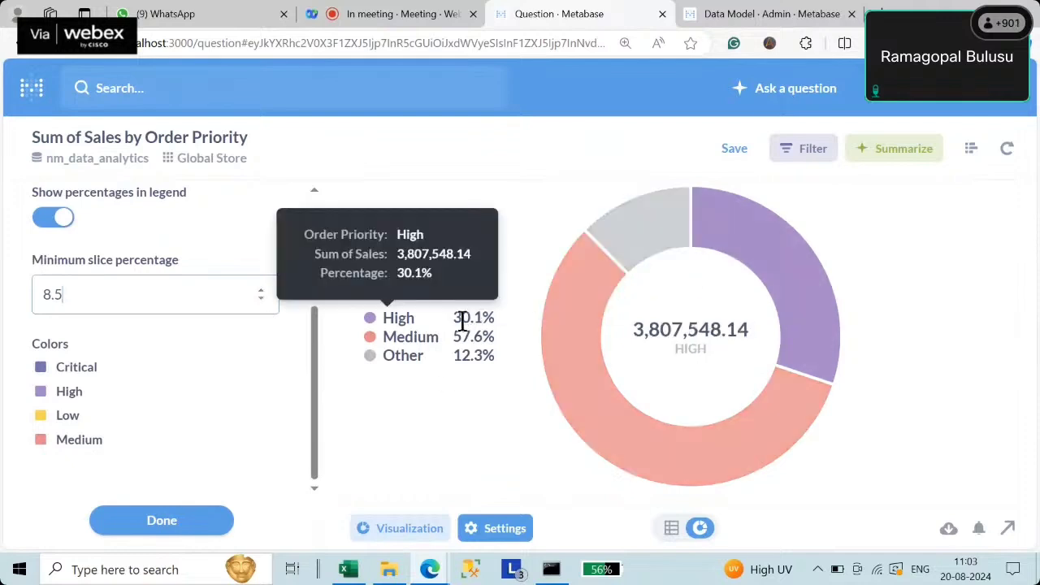
click(261, 299)
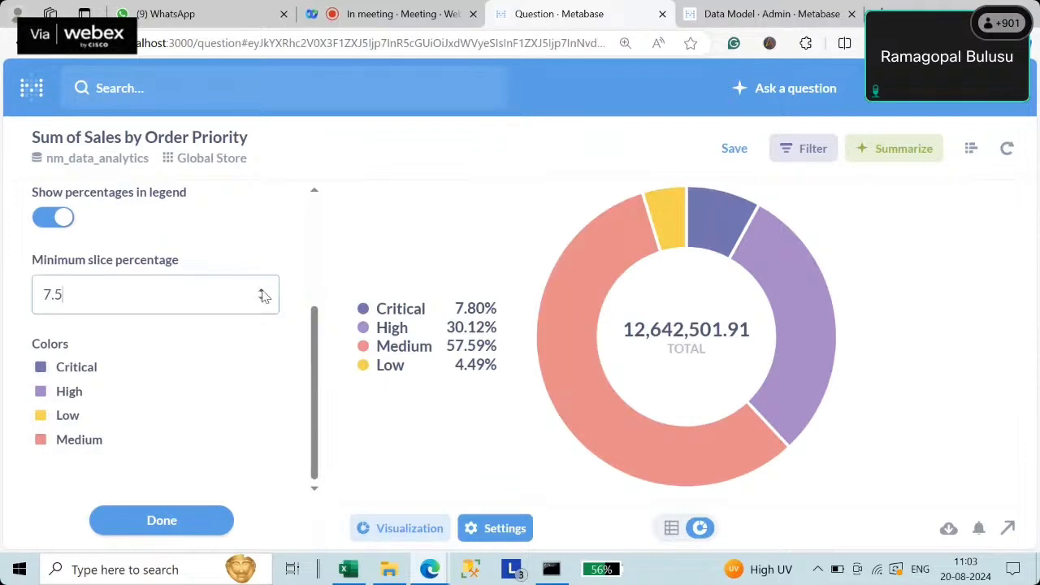
click(262, 291)
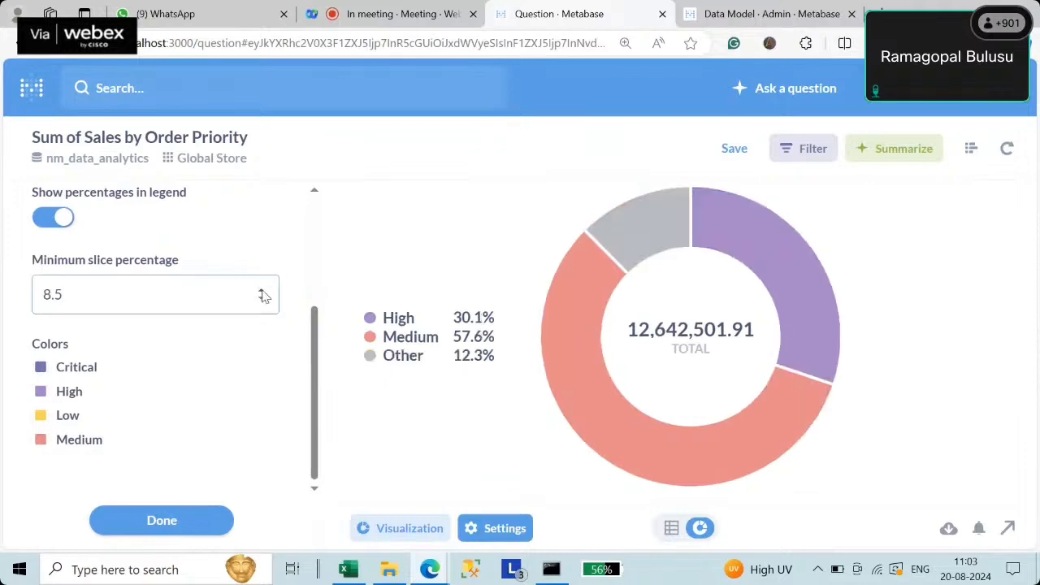
click(262, 292)
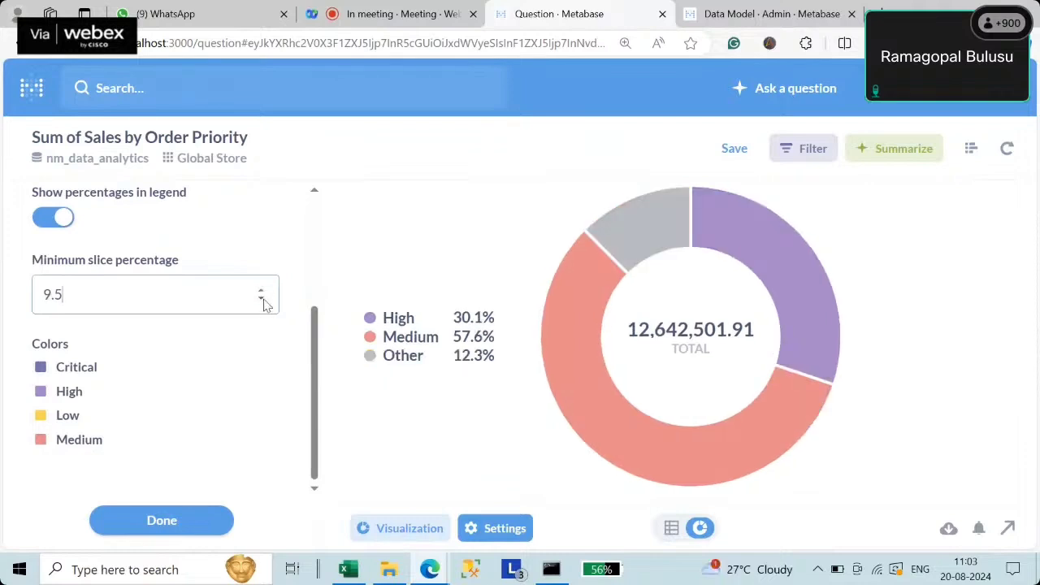
click(264, 303)
click(262, 302)
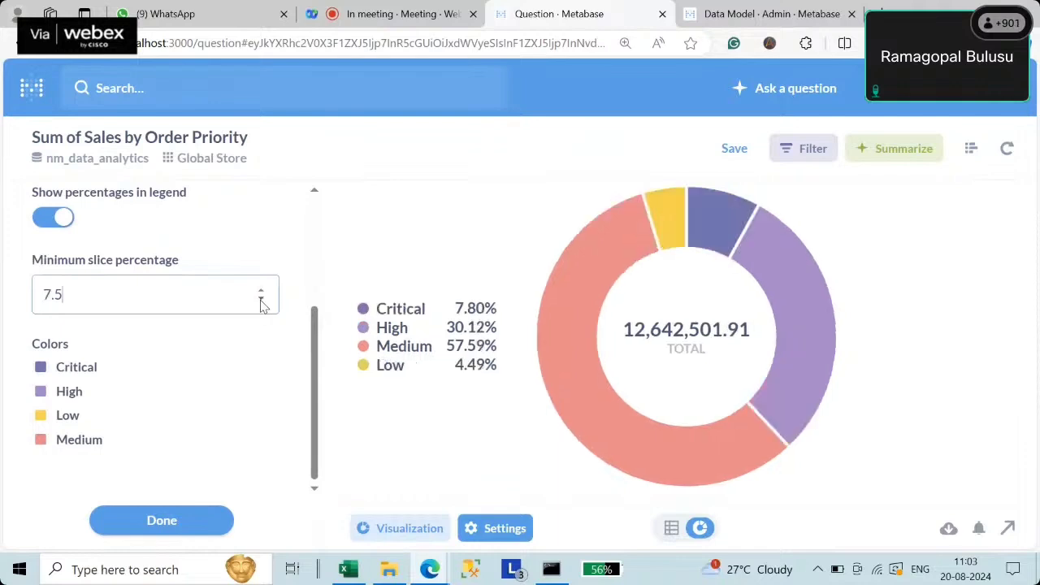
click(261, 303)
click(262, 302)
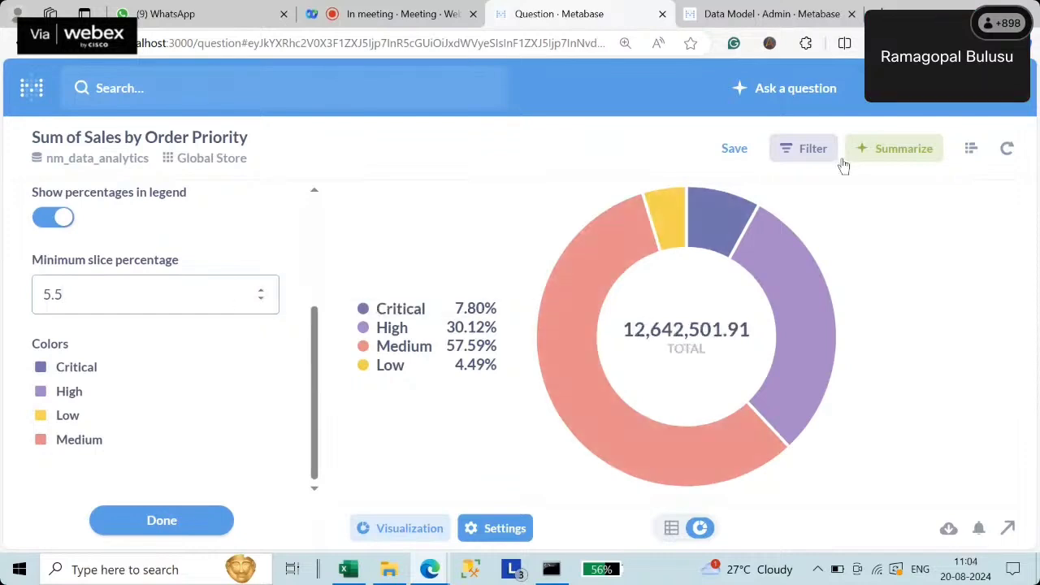
- Switch the Sum of Sales by Order Priority chart to Funnel, then to Area
click(407, 529)
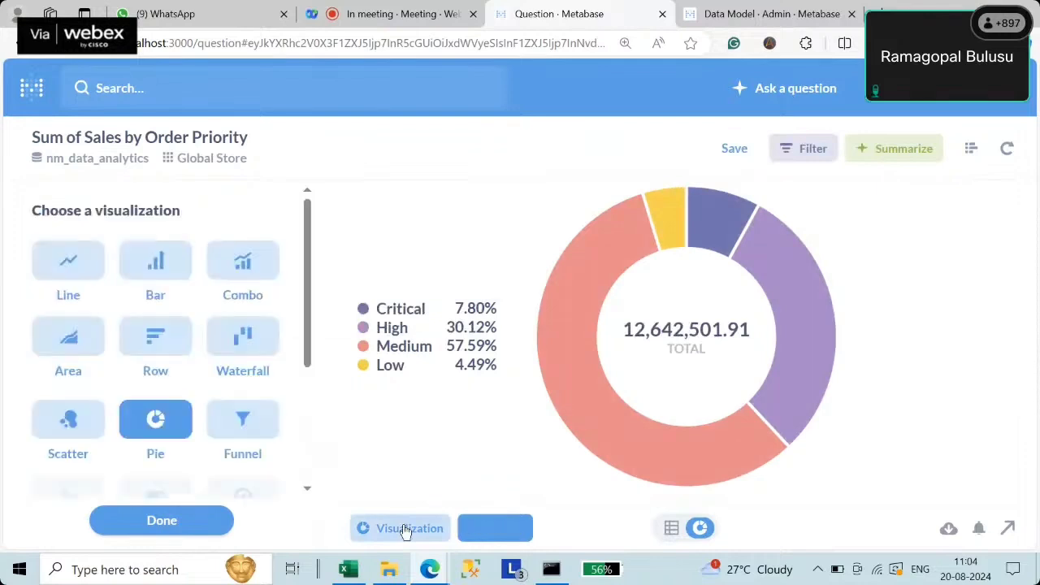
click(254, 441)
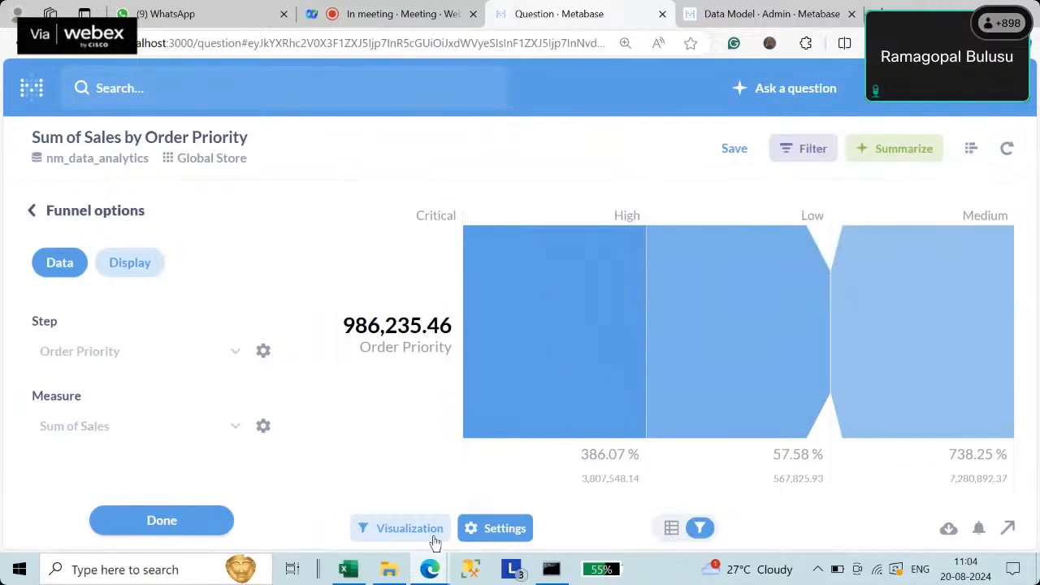
click(406, 529)
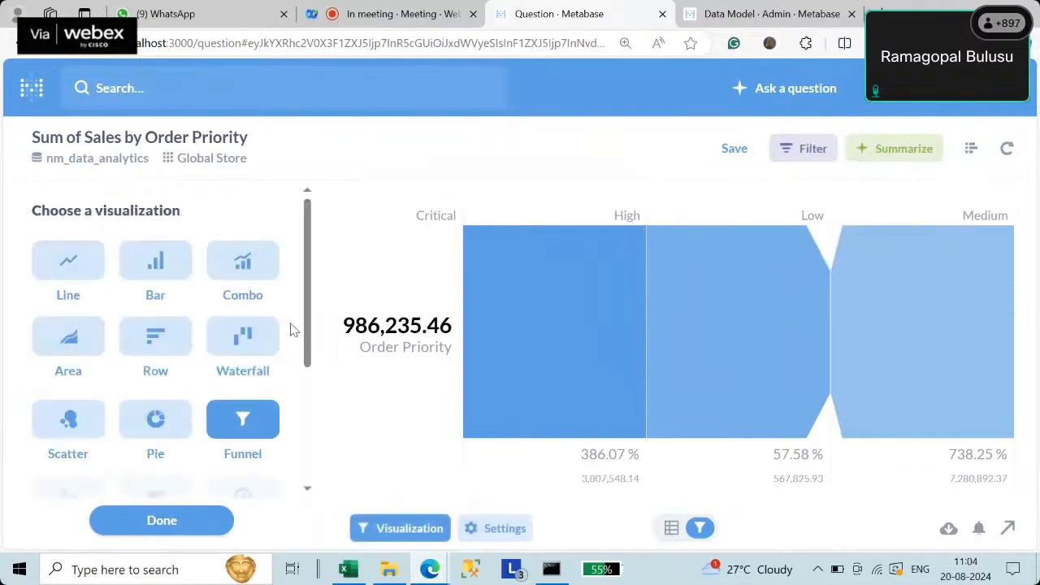
scroll(309, 334, down, 2)
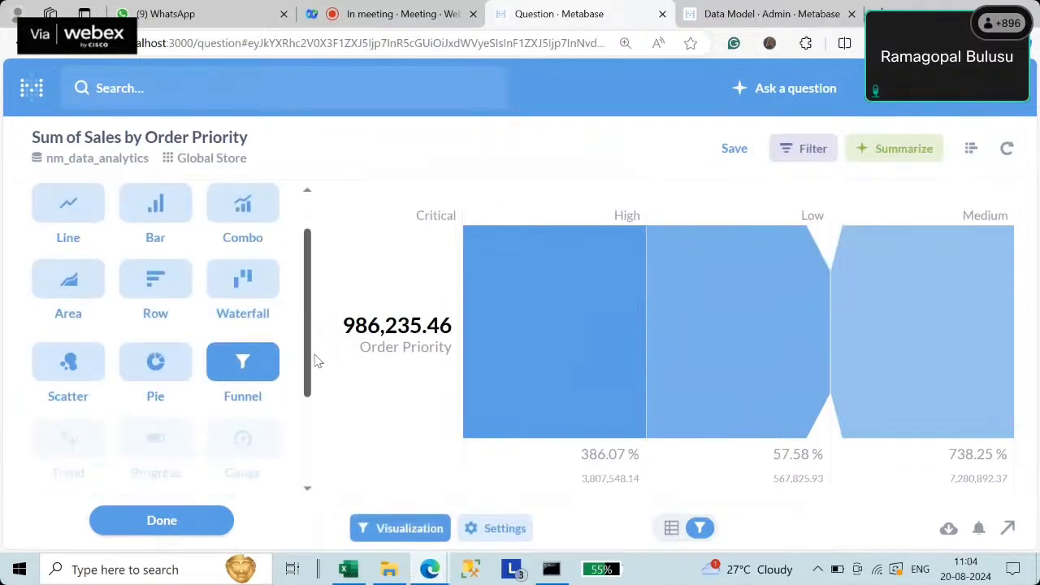
scroll(315, 406, down, 3)
scroll(314, 350, up, 4)
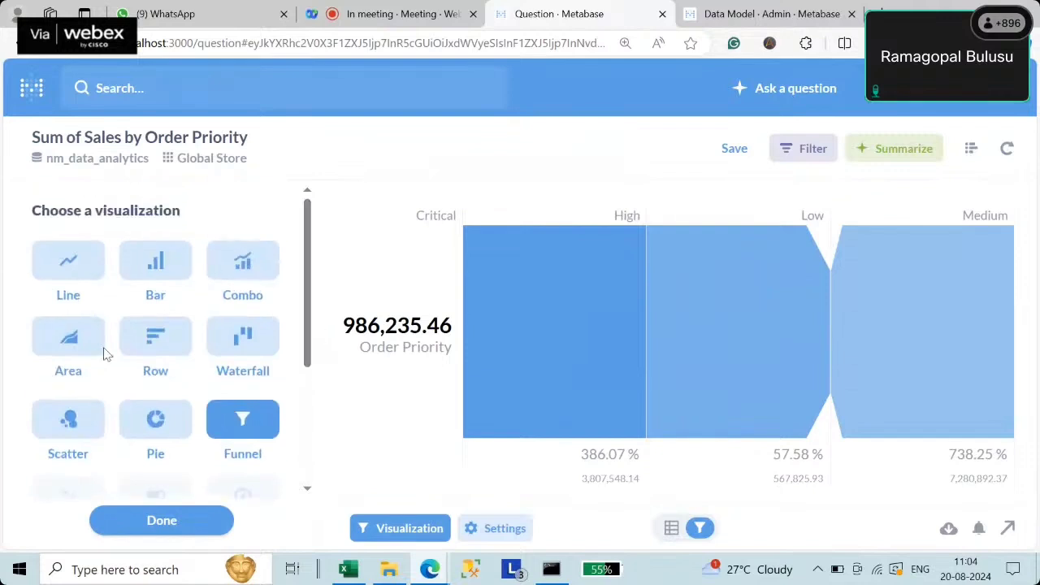
click(79, 349)
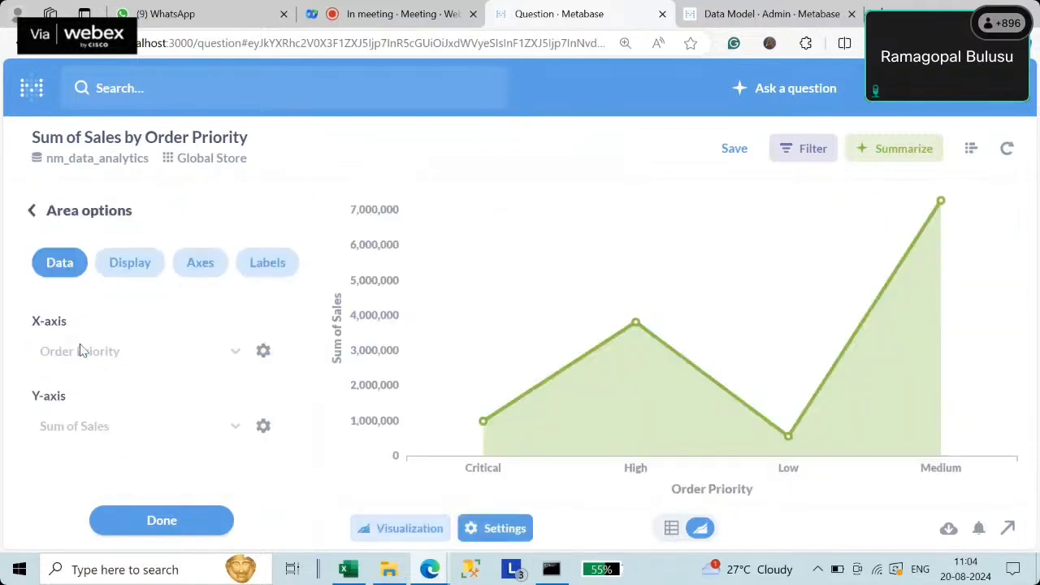
- On the Display settings, label the area chart's data points with values like 986.2k and 7.3M
click(128, 268)
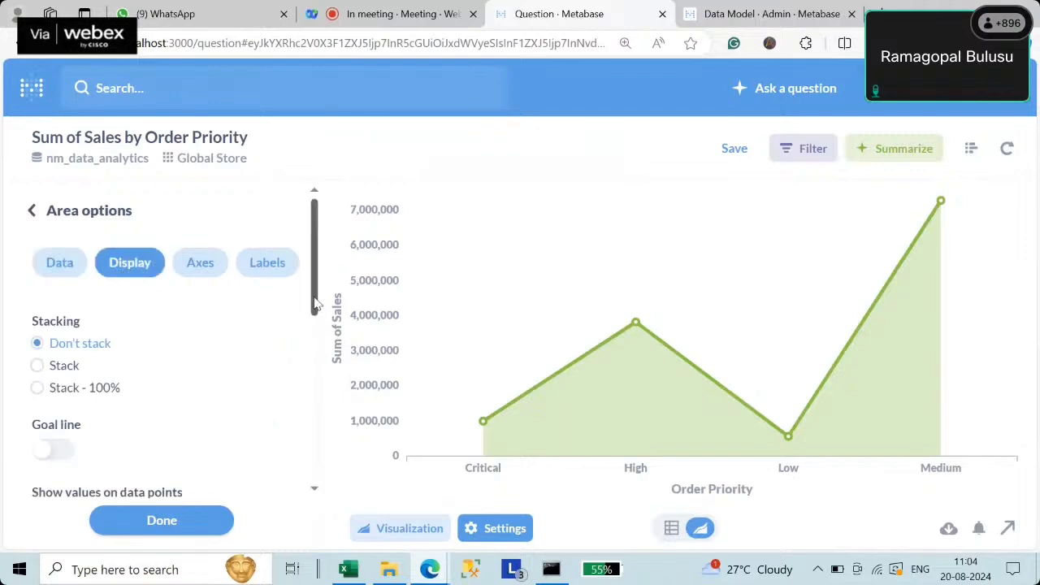
drag(316, 304, 321, 368)
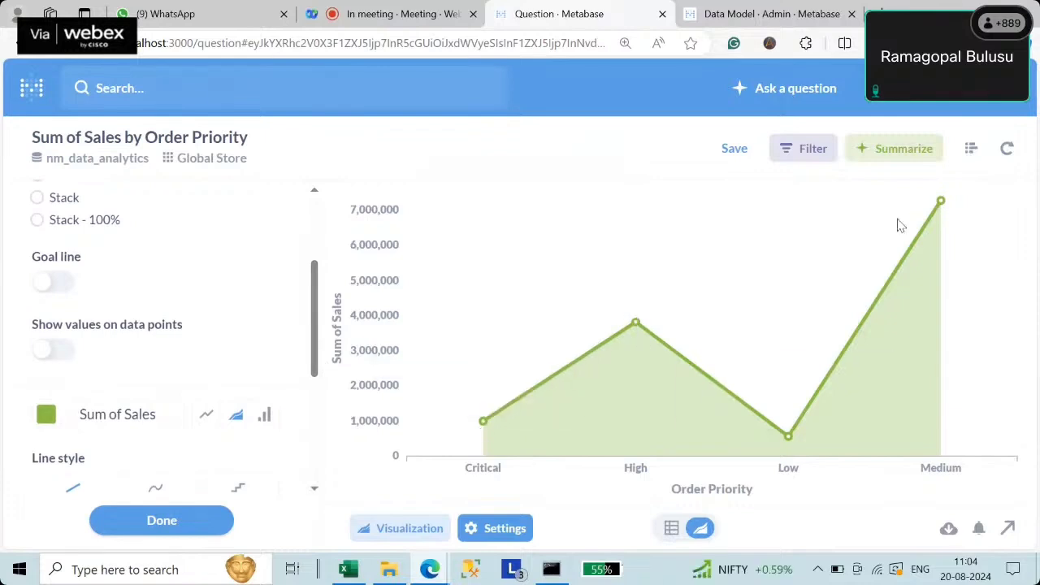
click(69, 358)
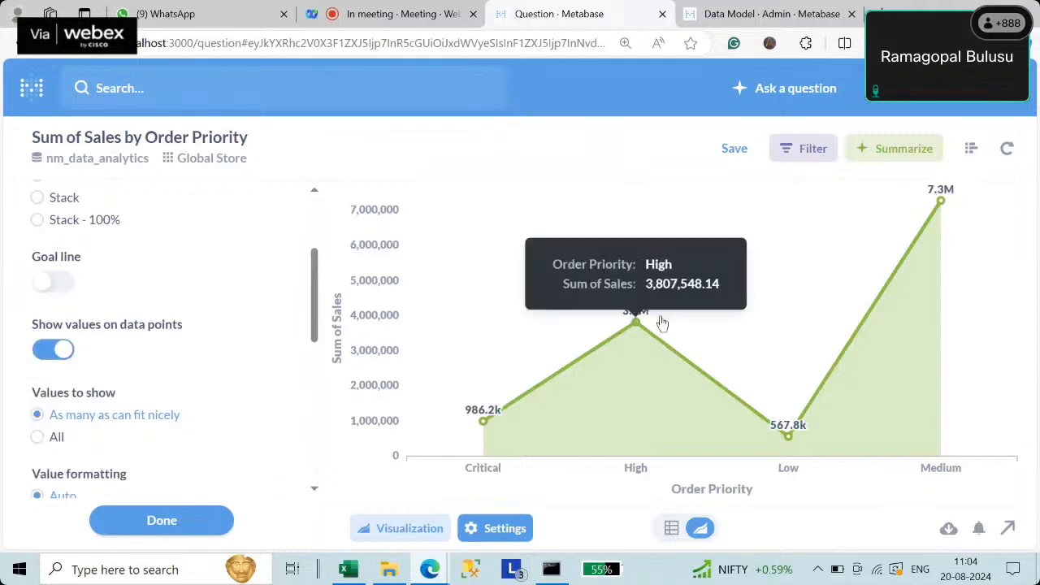
- Turn on the area chart's goal line
click(65, 285)
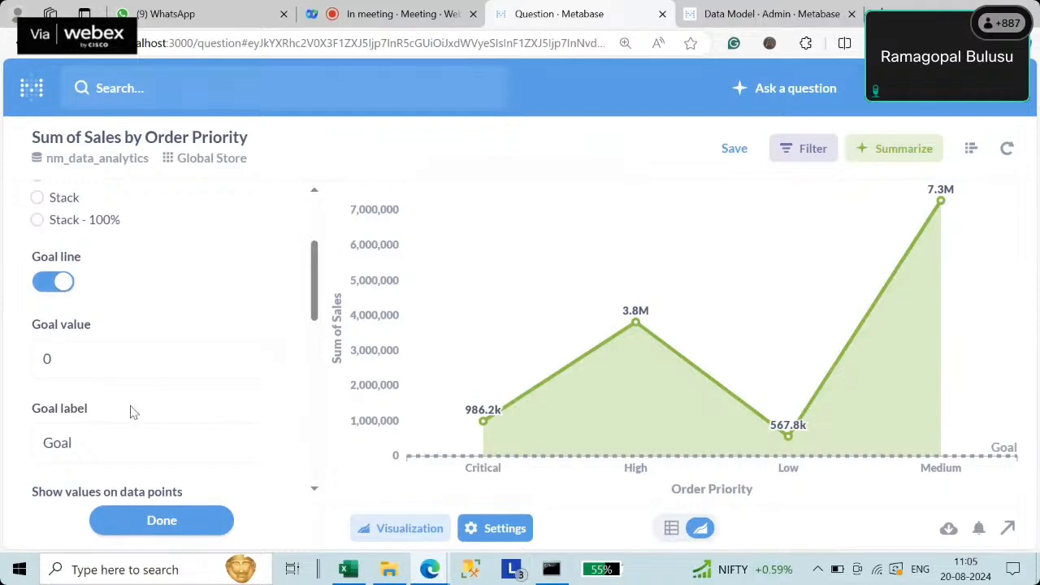
click(48, 285)
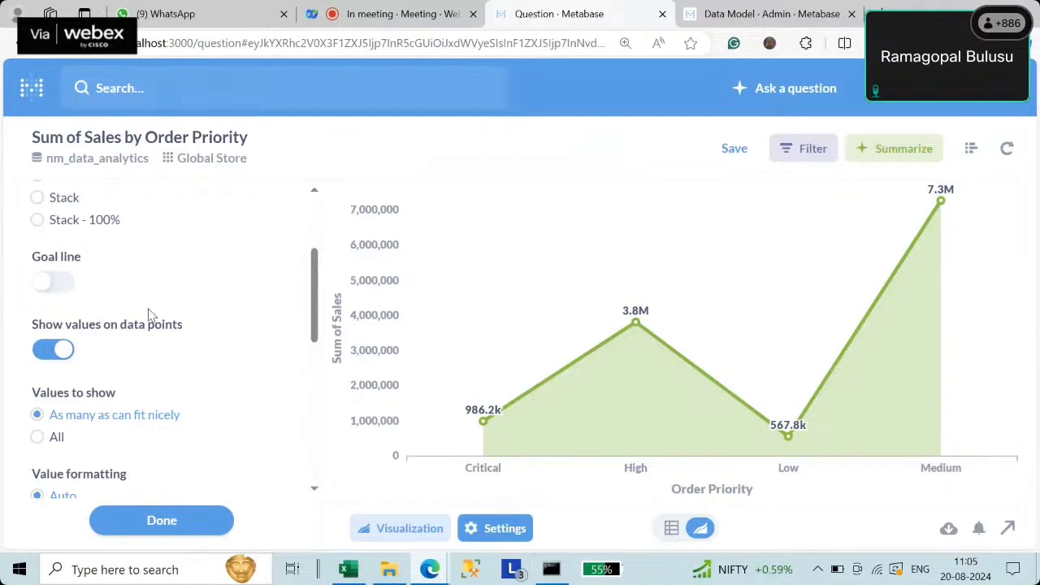
click(69, 290)
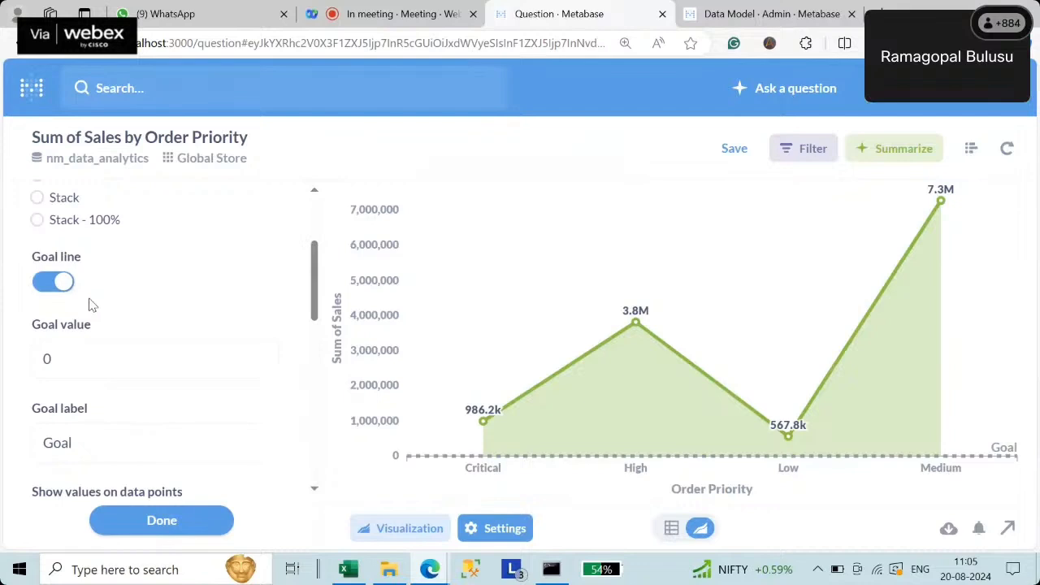
- Set the goal value to 600000, then change it to 900000
click(72, 363)
text(600)
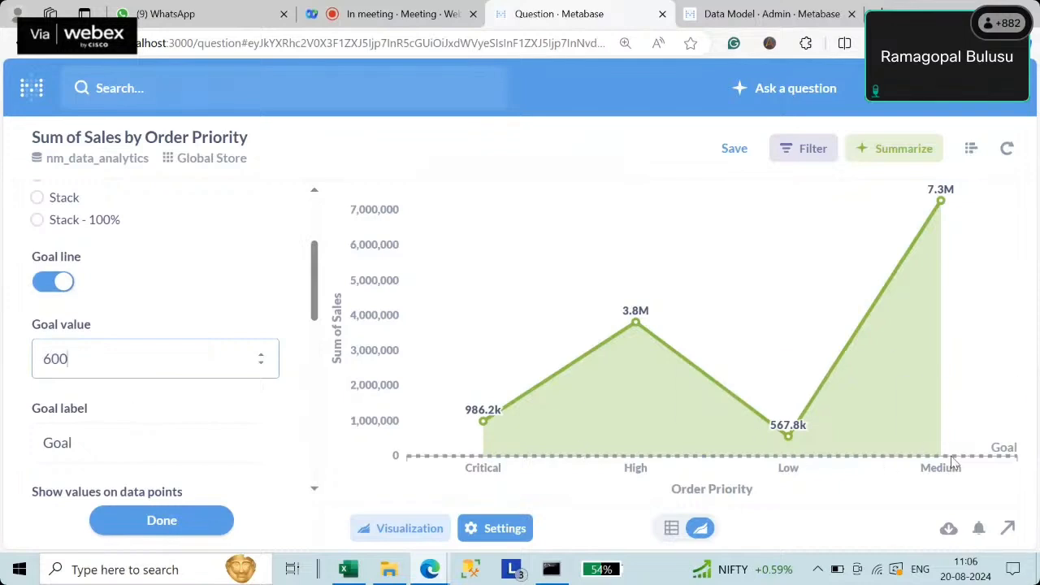
mouse_move(470, 439)
text(0000)
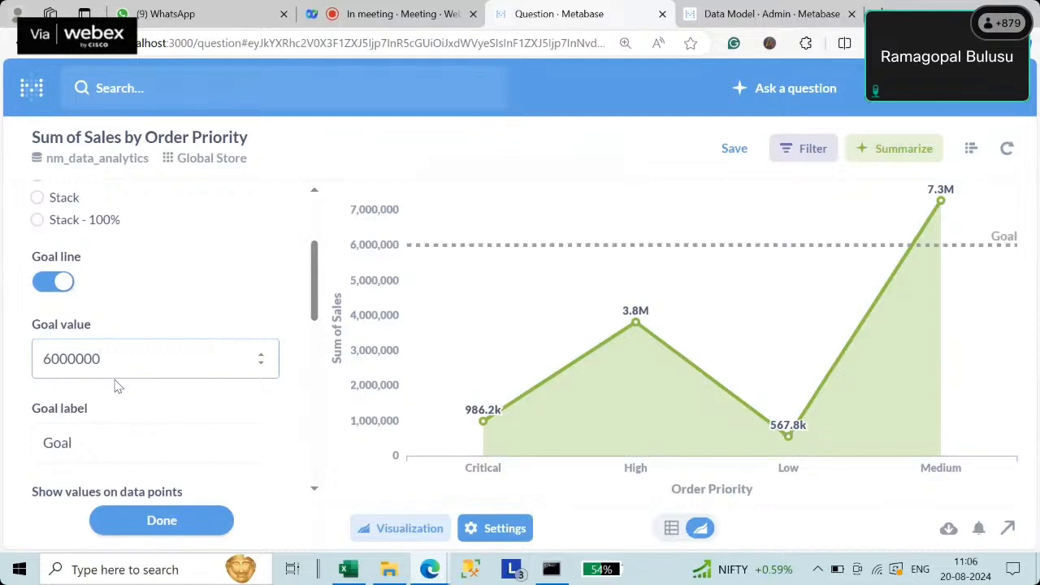
key(BackSpace)
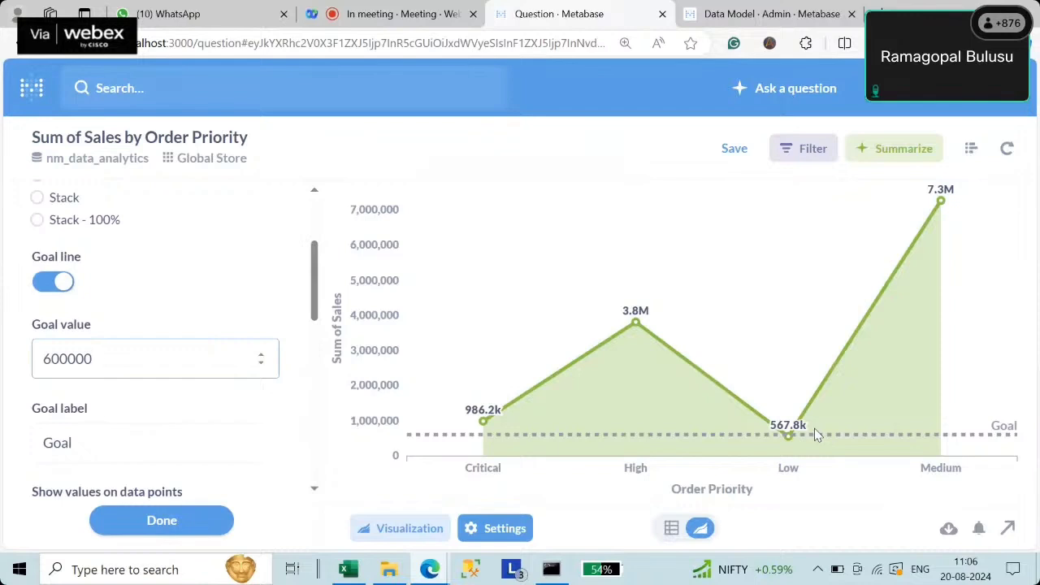
mouse_move(792, 434)
drag(51, 360, 41, 363)
text(9)
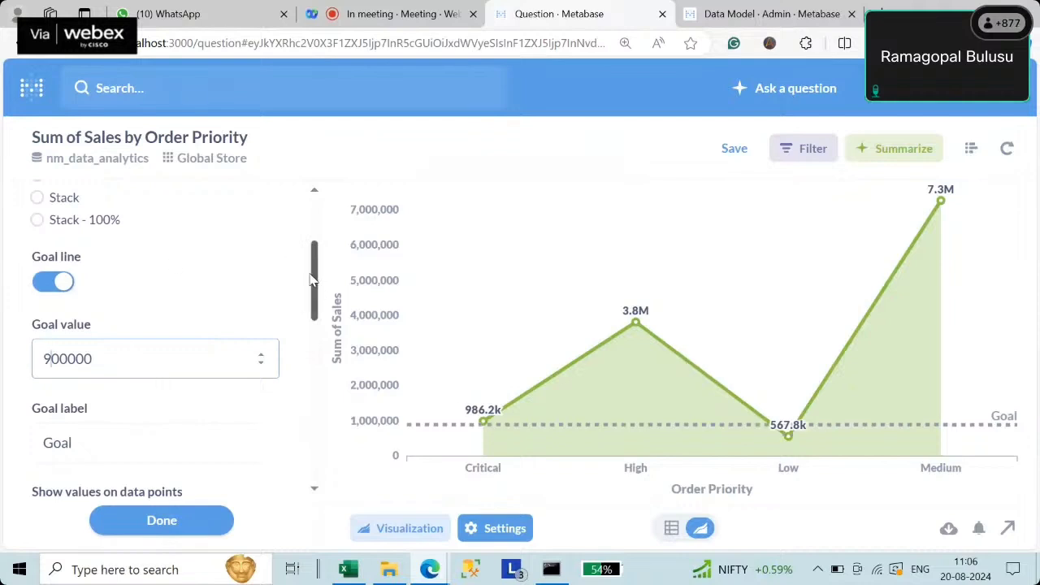
drag(313, 276, 318, 402)
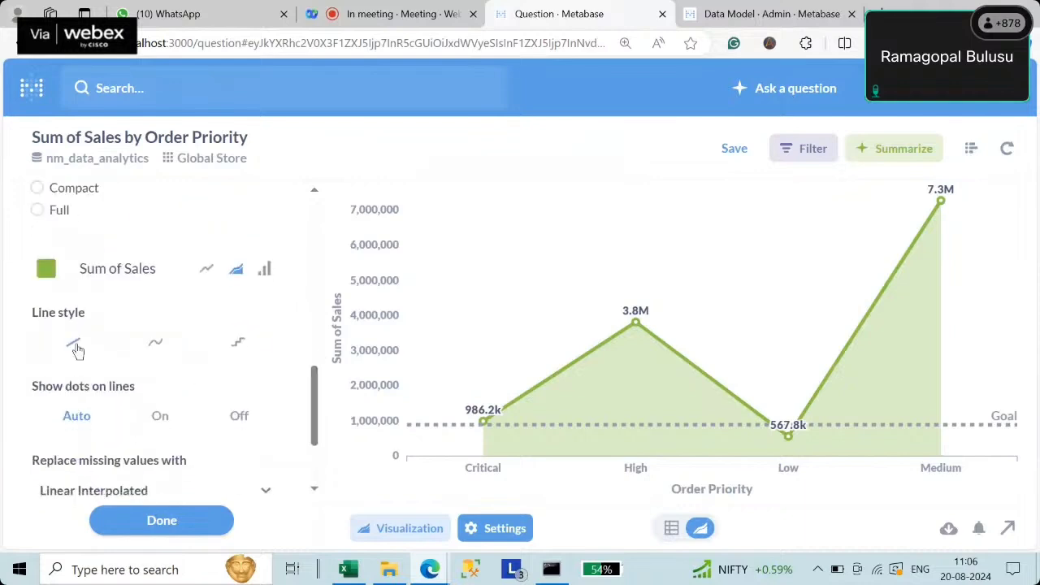
- Try curved and stepped line styles and hidden dots, keeping straight lines with automatic dots
click(154, 349)
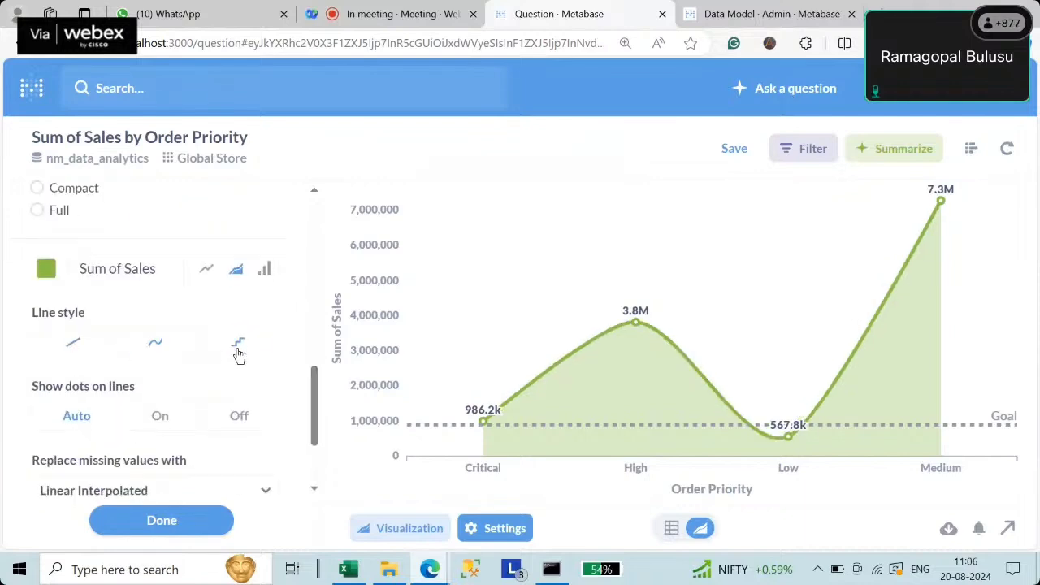
click(238, 351)
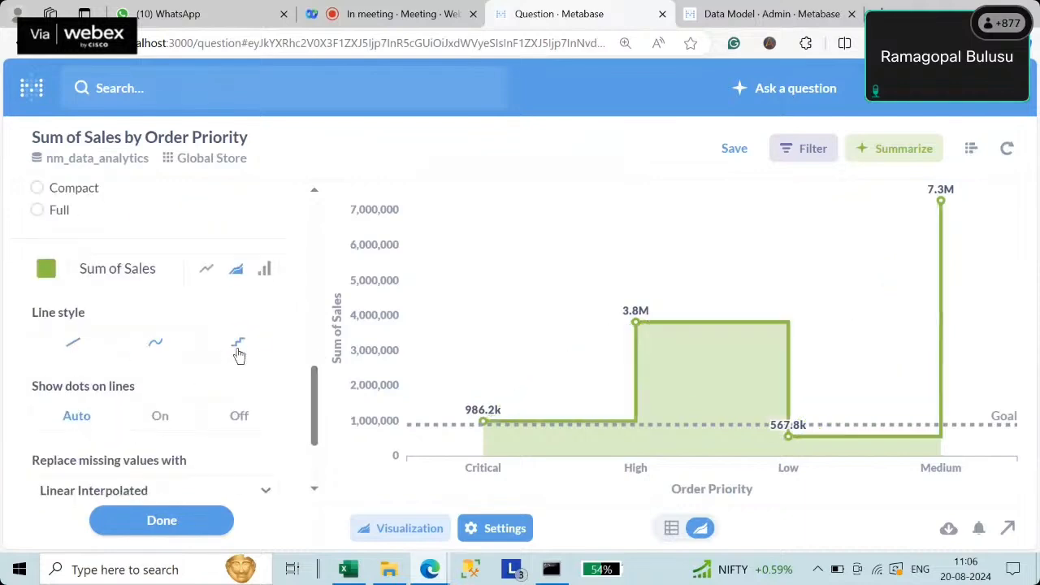
click(155, 349)
click(73, 345)
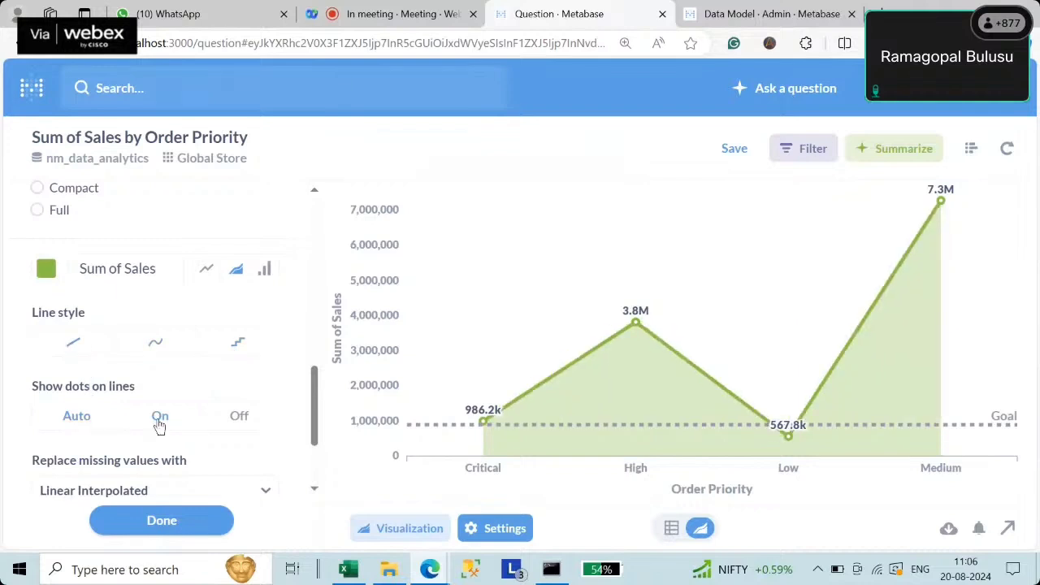
click(242, 426)
click(78, 416)
- Place the Sum of Sales axis on the right side of the chart
drag(317, 399, 309, 440)
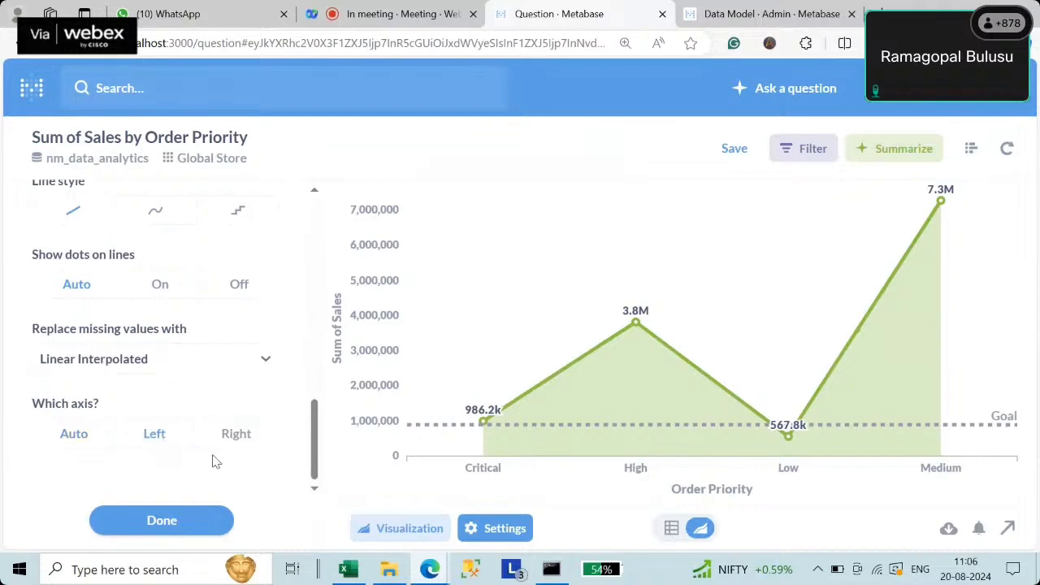
click(231, 438)
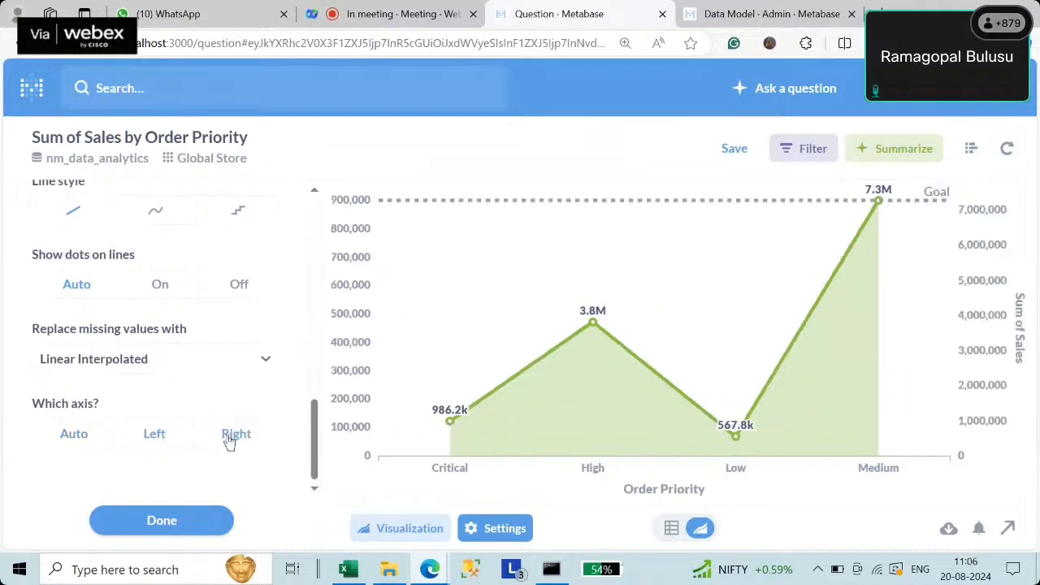
click(74, 435)
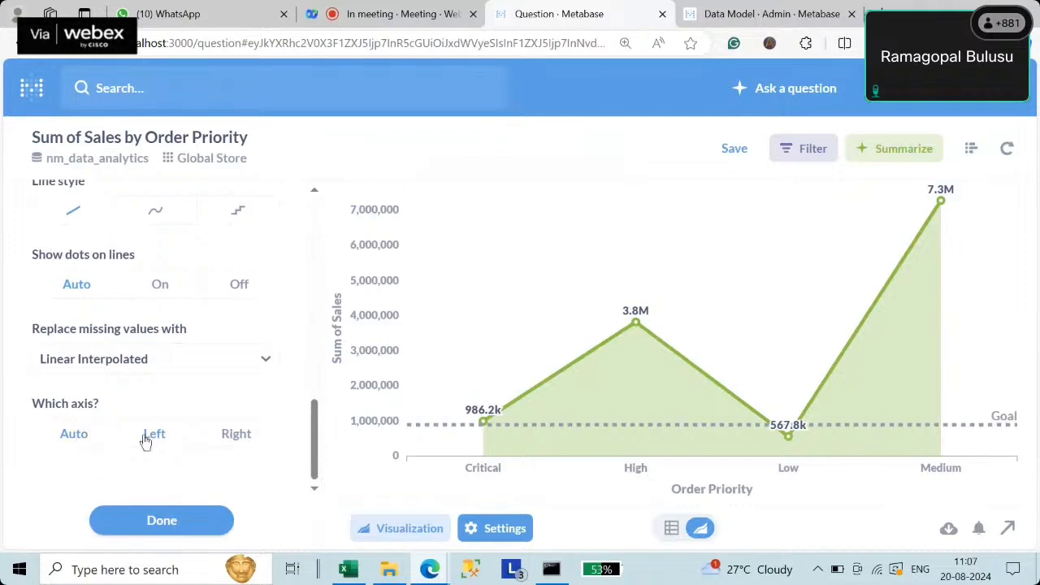
click(234, 438)
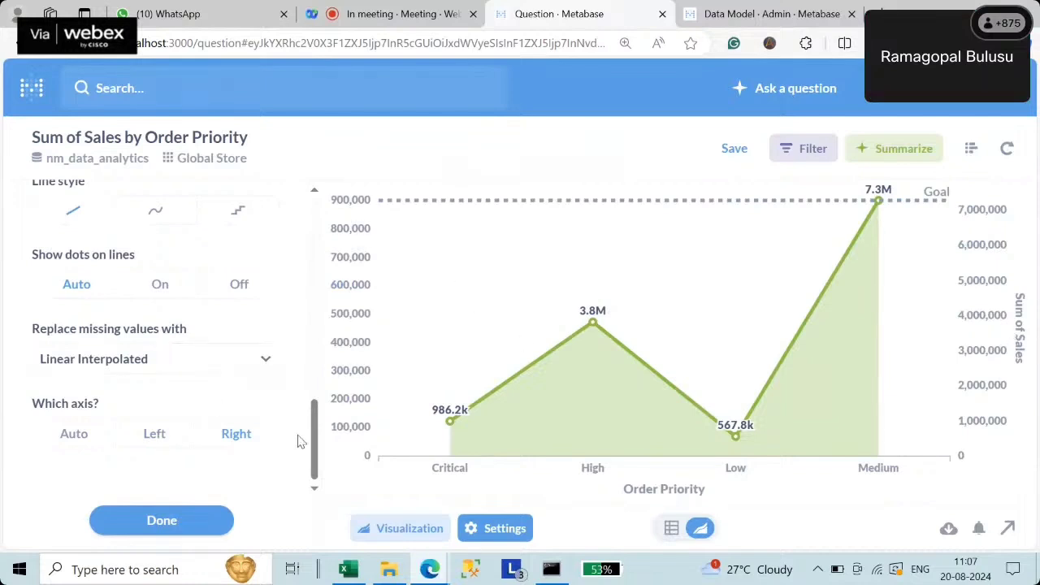
click(128, 364)
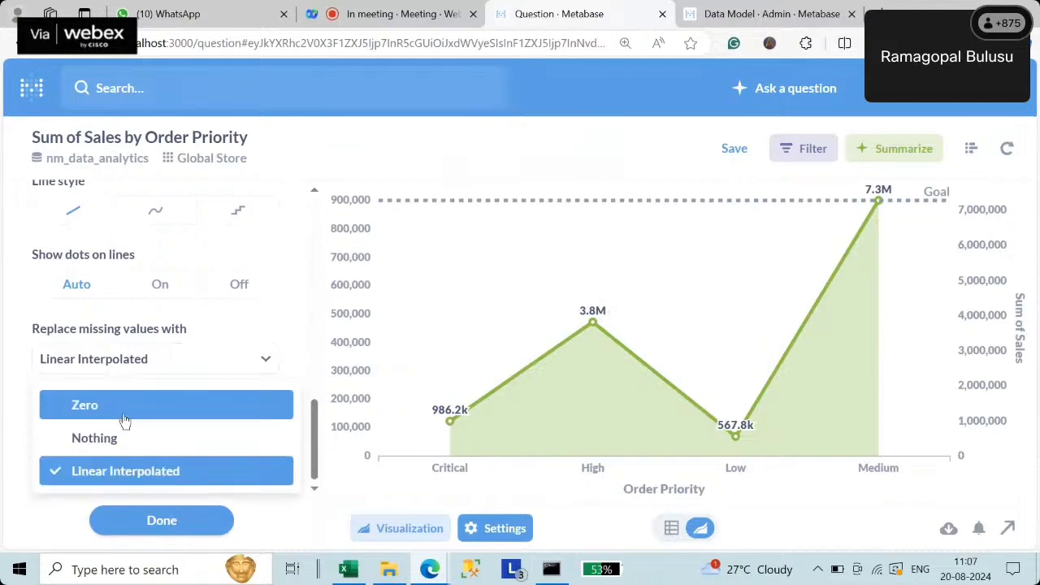
- Try Zero and Nothing for missing values, then keep Linear Interpolated
click(120, 411)
click(113, 370)
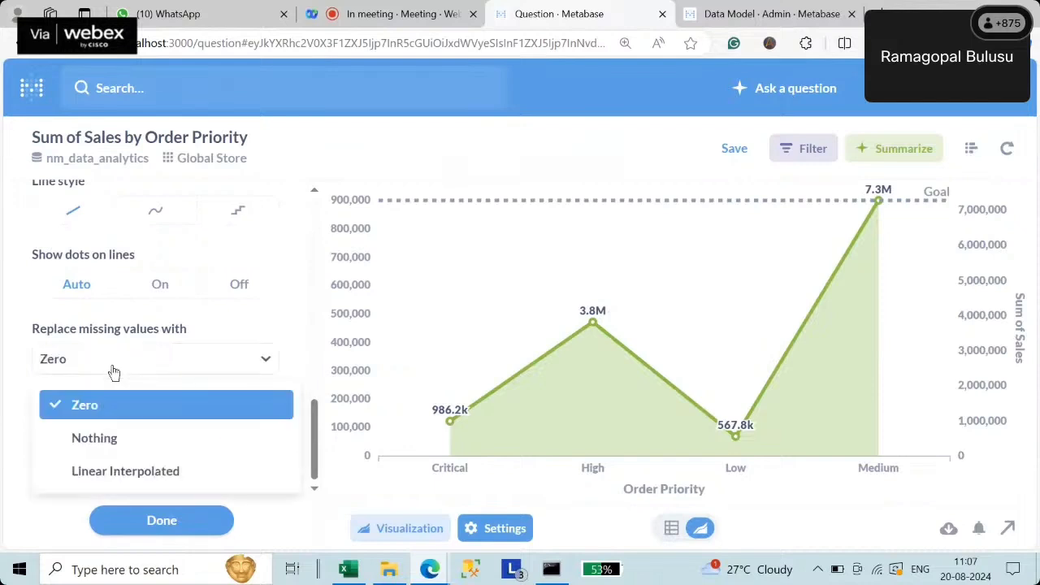
click(116, 438)
click(111, 367)
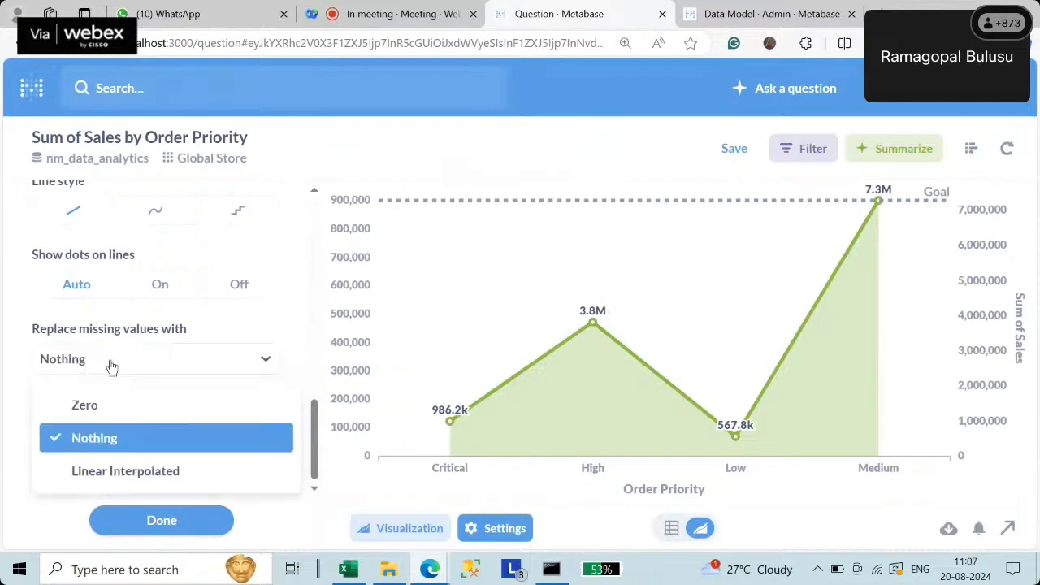
click(113, 407)
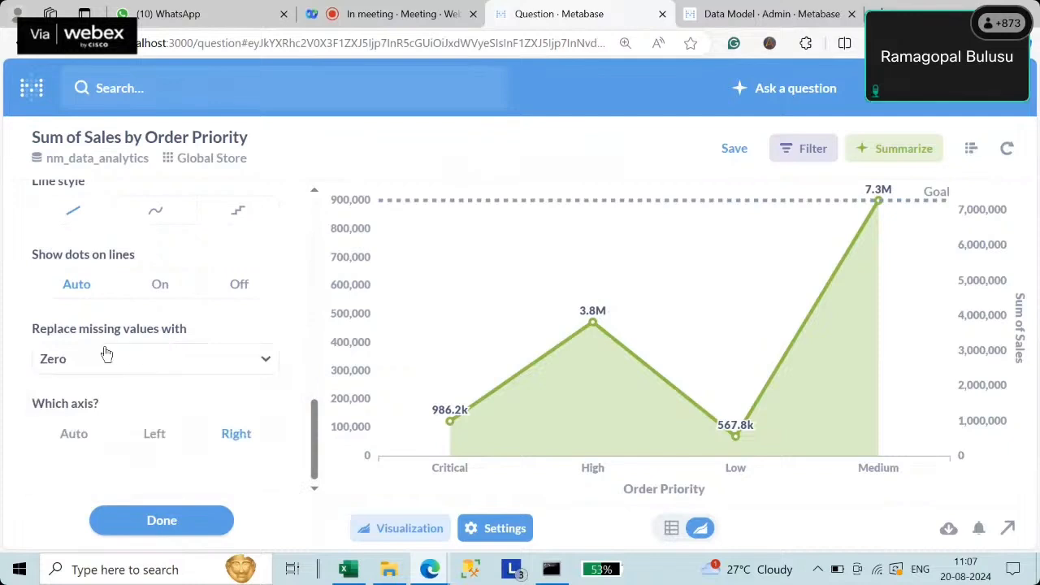
click(106, 357)
click(167, 471)
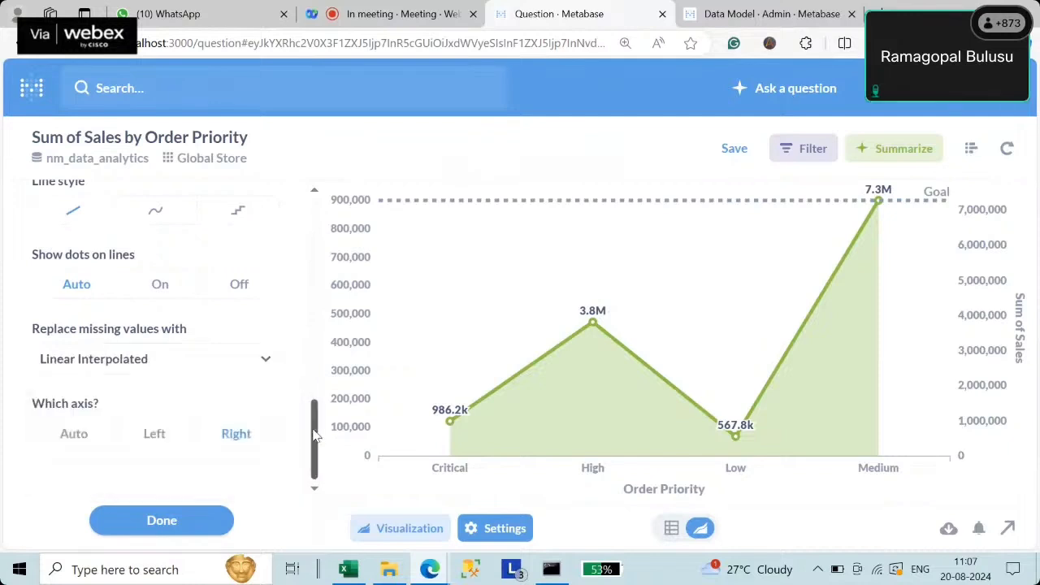
- Set data label value formatting to Full, showing figures like 3,807,548.14
drag(314, 436, 313, 354)
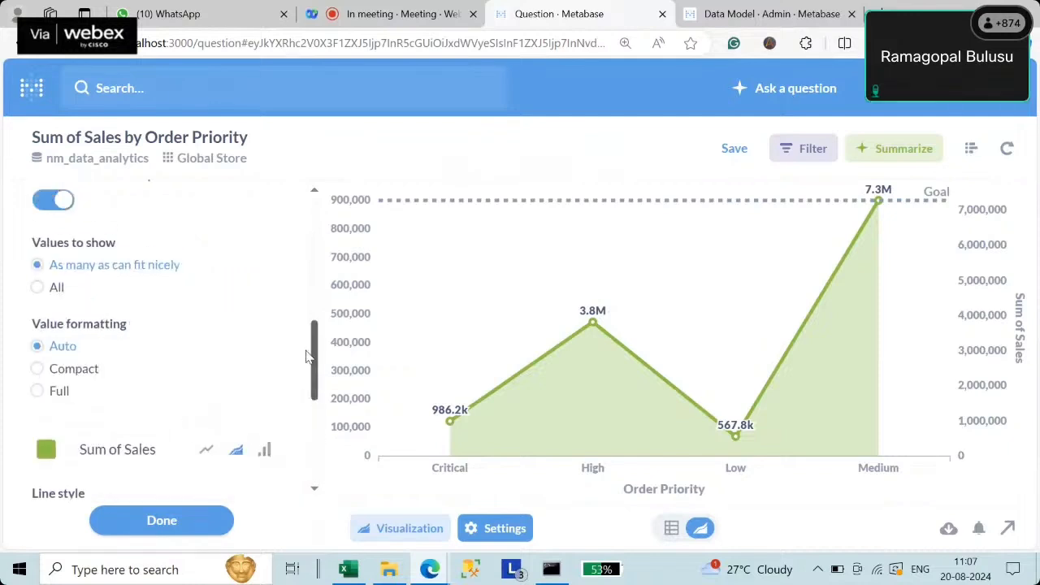
click(58, 379)
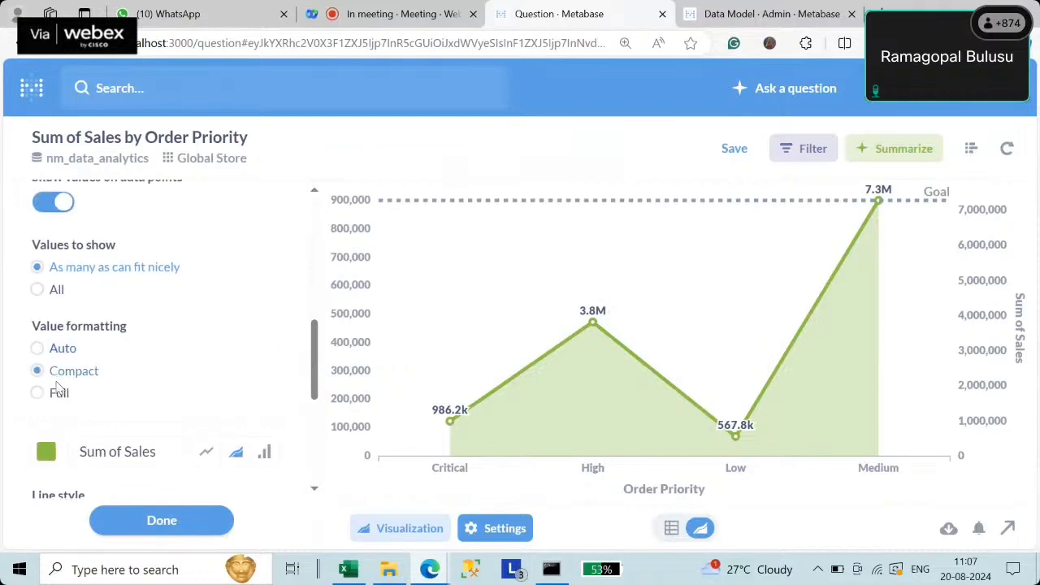
click(57, 398)
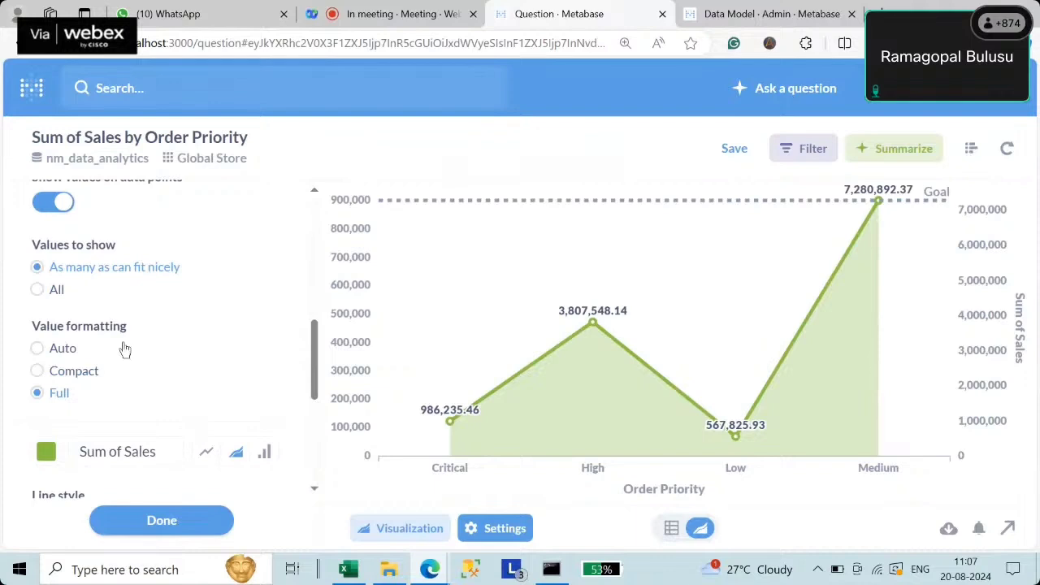
click(66, 354)
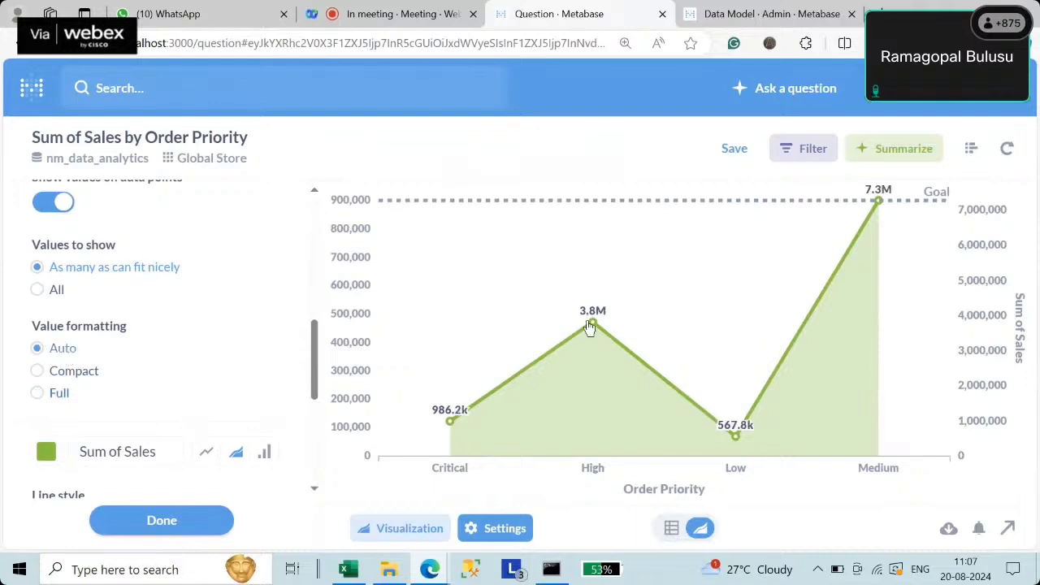
mouse_move(583, 335)
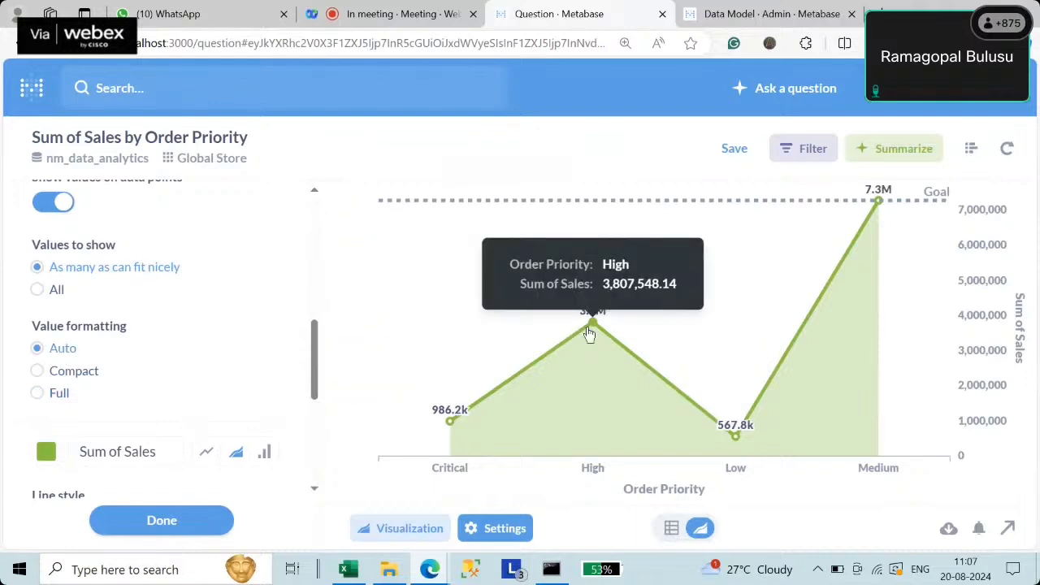
click(79, 379)
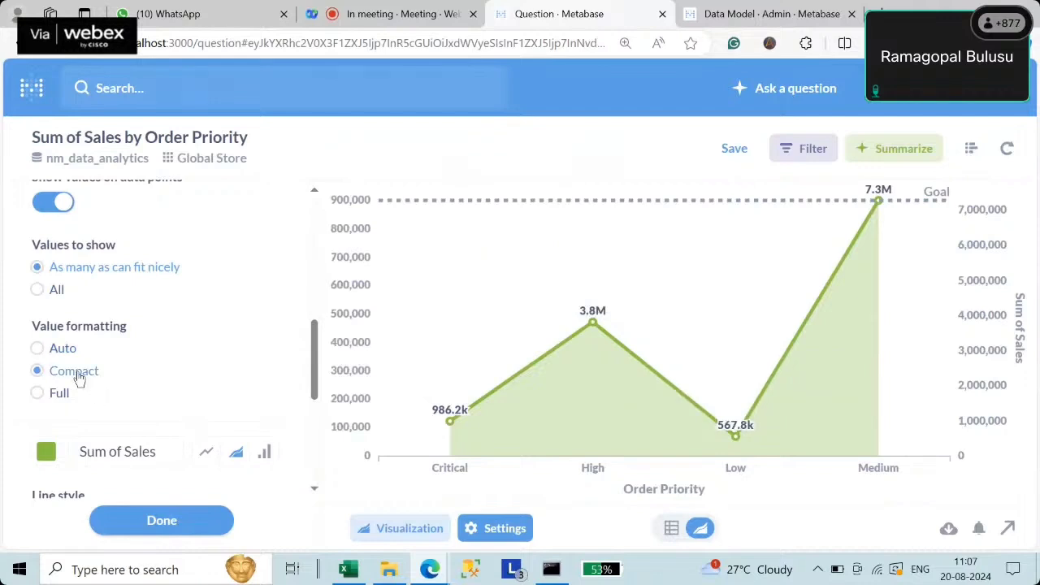
click(59, 394)
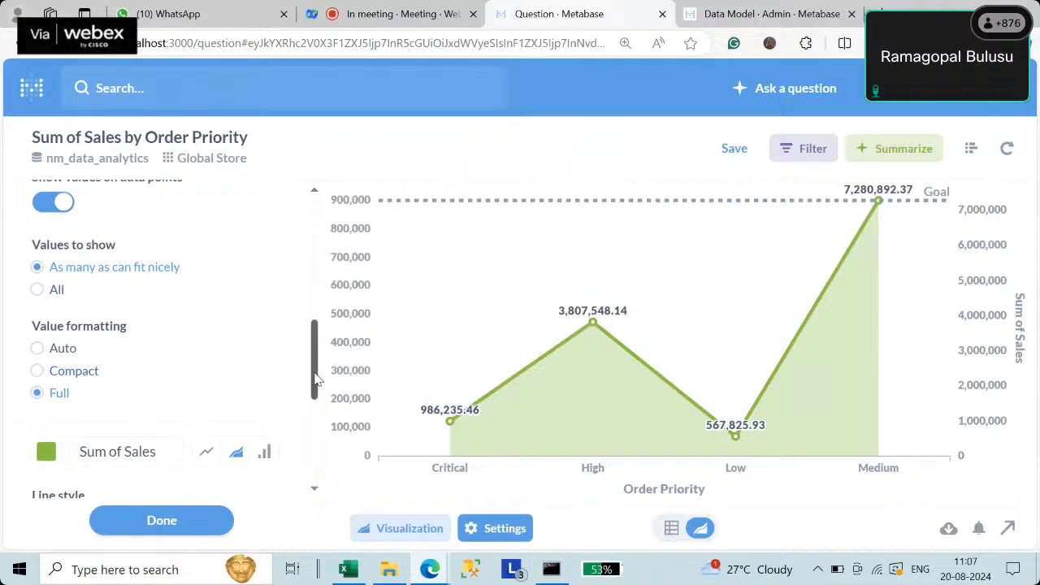
scroll(98, 333, up, 1)
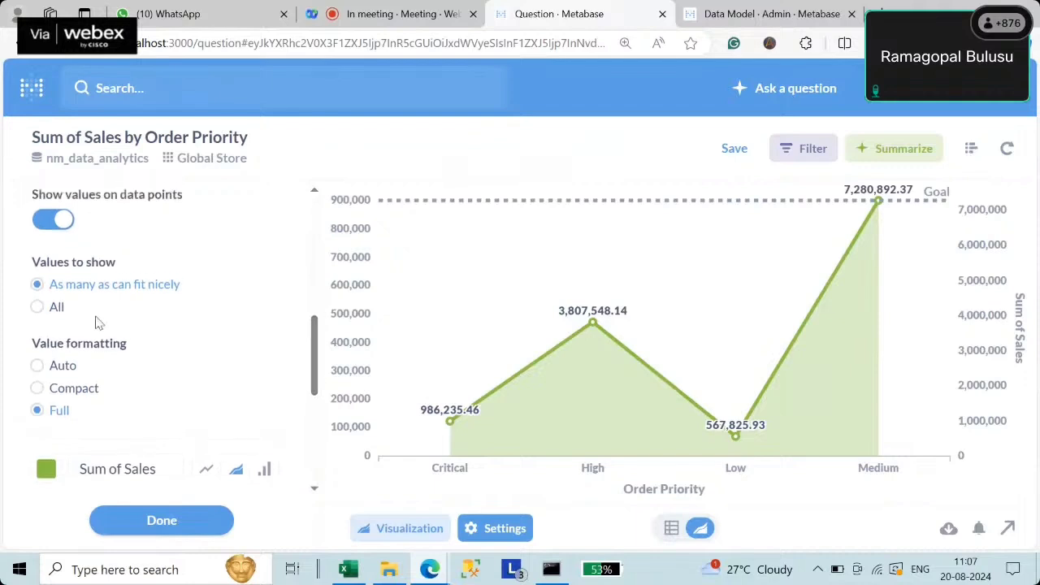
click(52, 310)
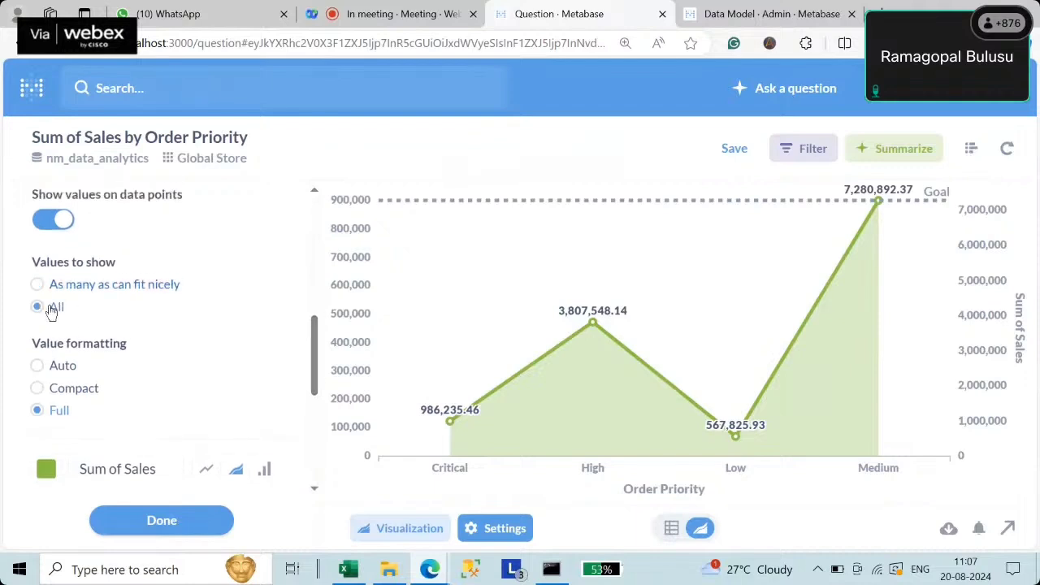
click(47, 288)
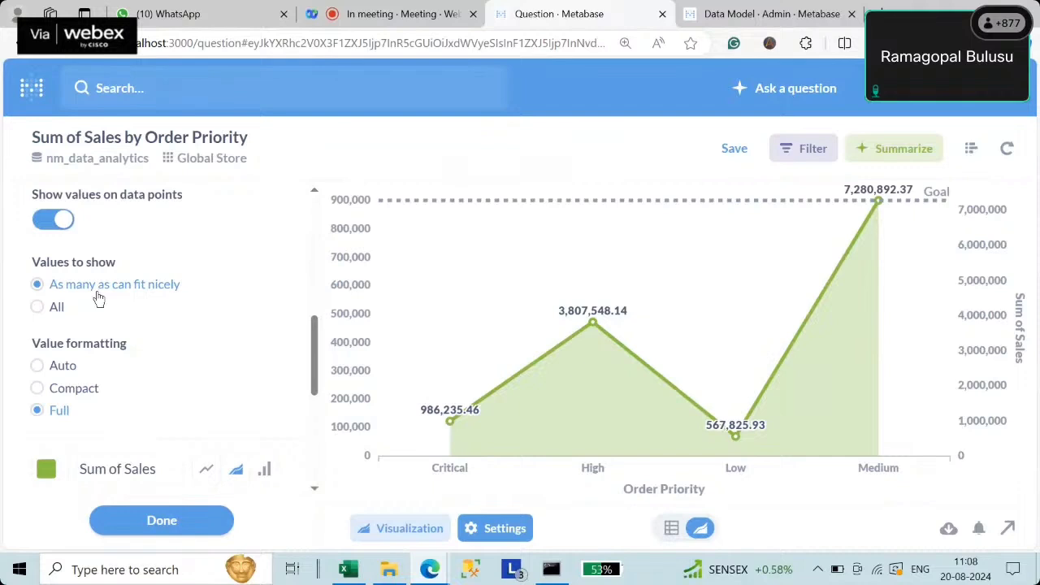
drag(317, 353, 317, 244)
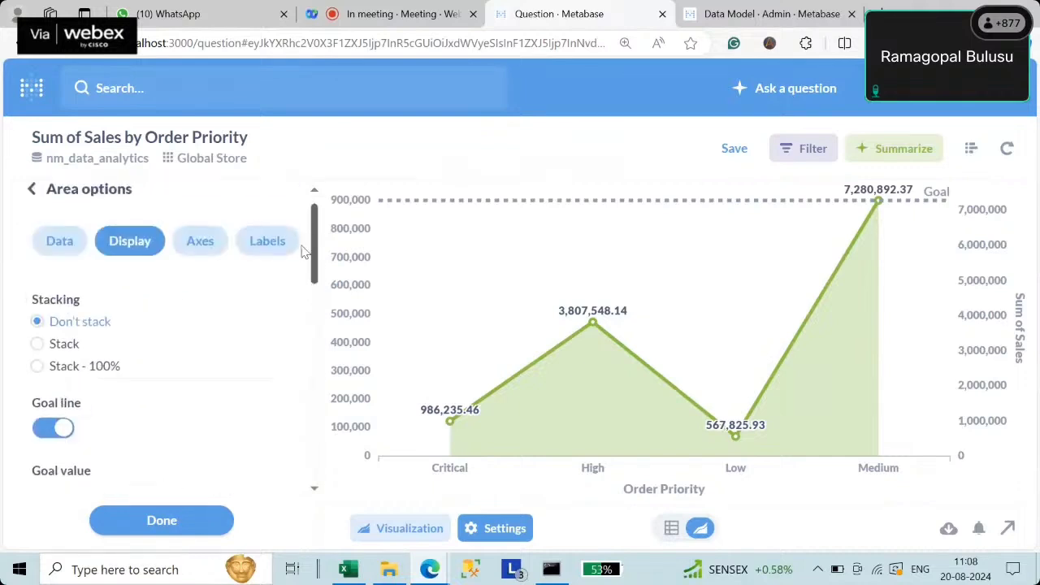
click(67, 346)
click(70, 371)
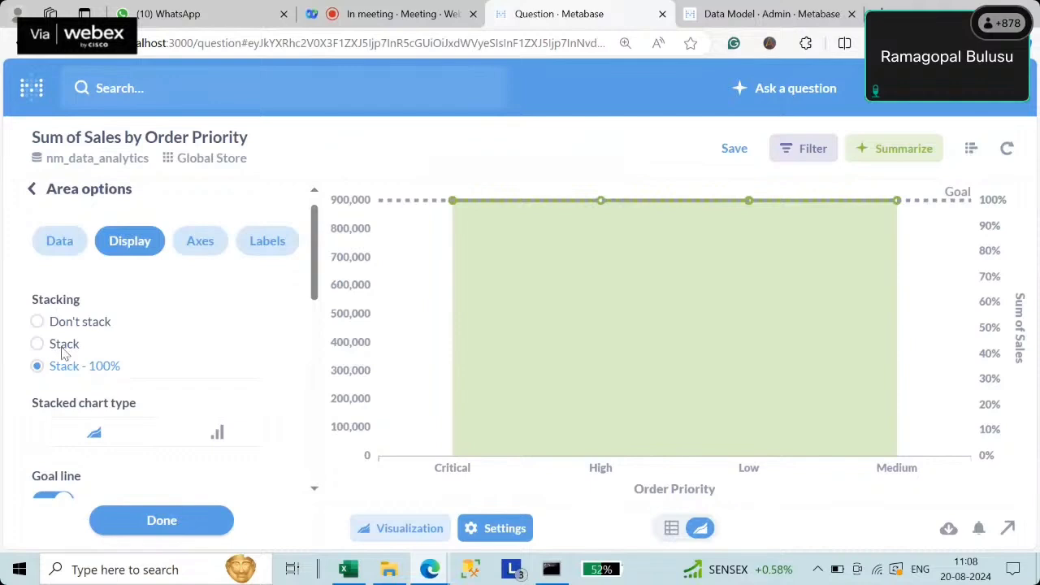
click(62, 348)
click(56, 324)
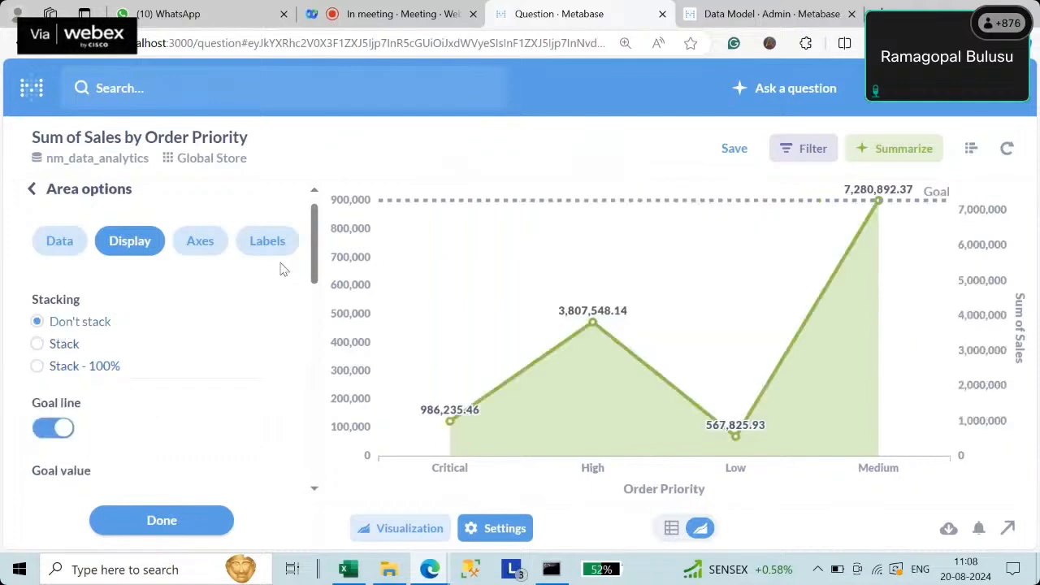
- In the Axes settings, try Power and Log y-axis scales, ending on Linear
click(199, 242)
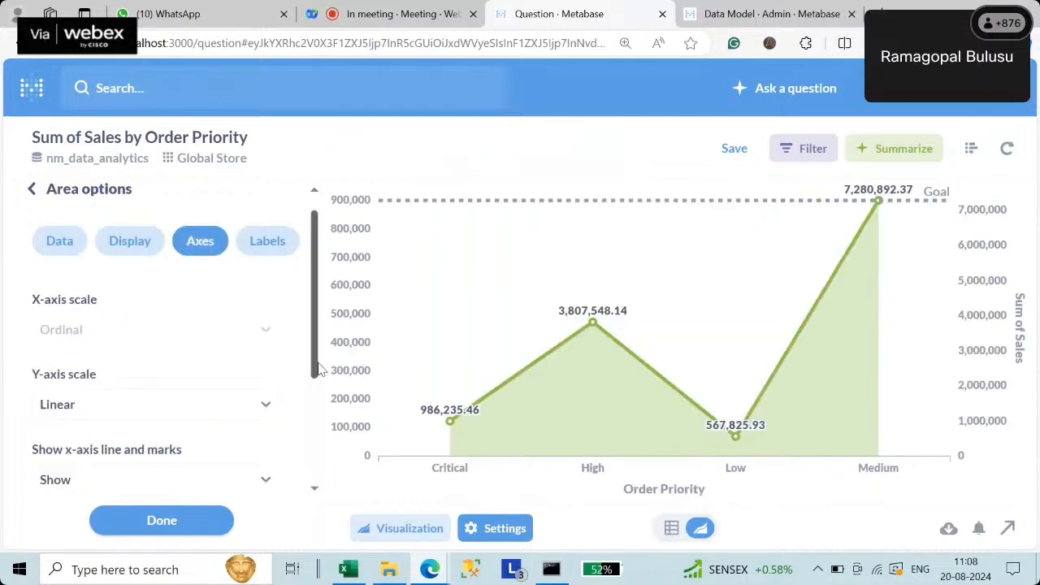
drag(317, 335, 317, 380)
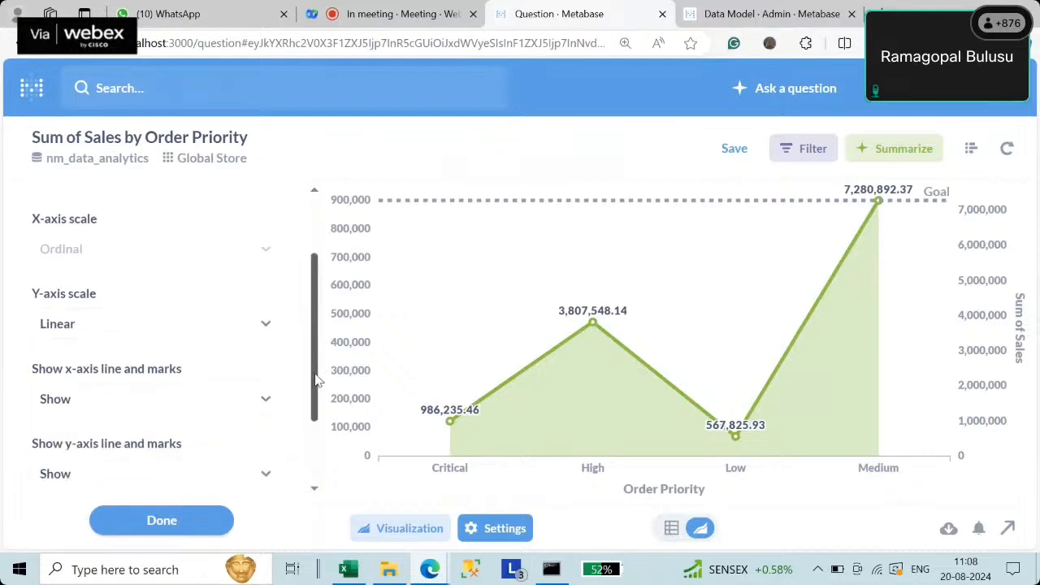
click(117, 320)
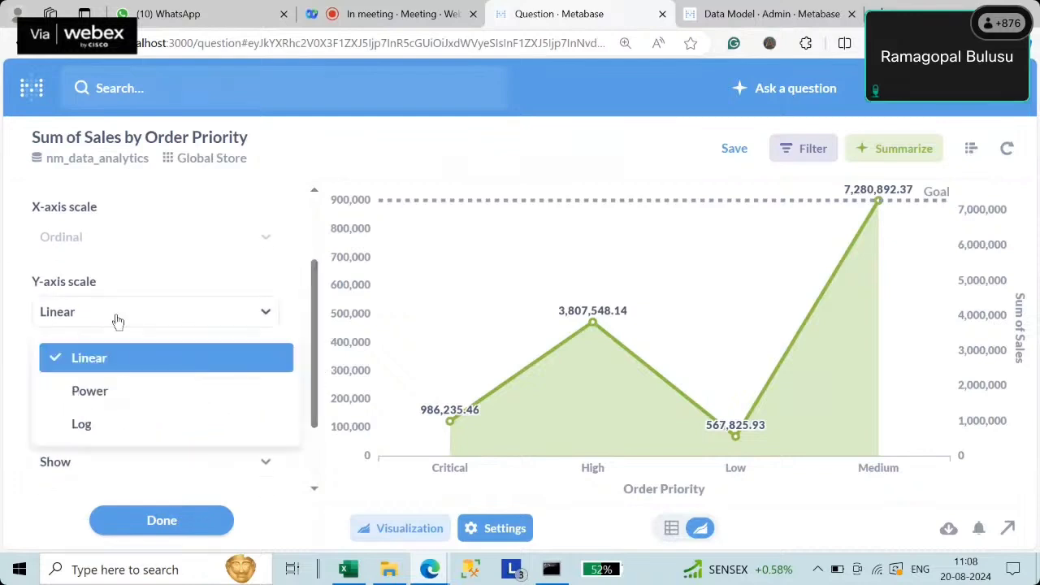
click(120, 393)
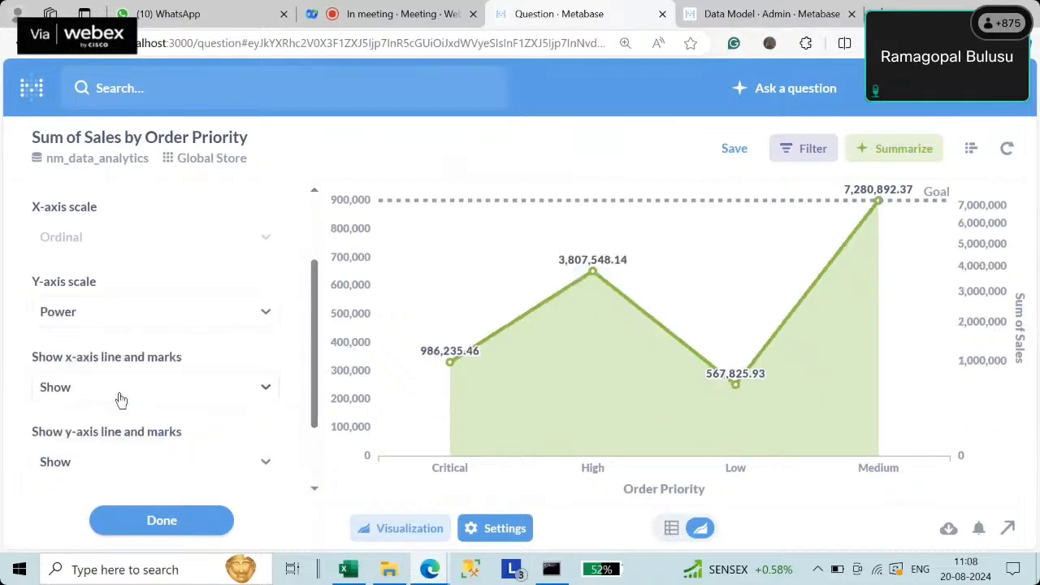
click(91, 322)
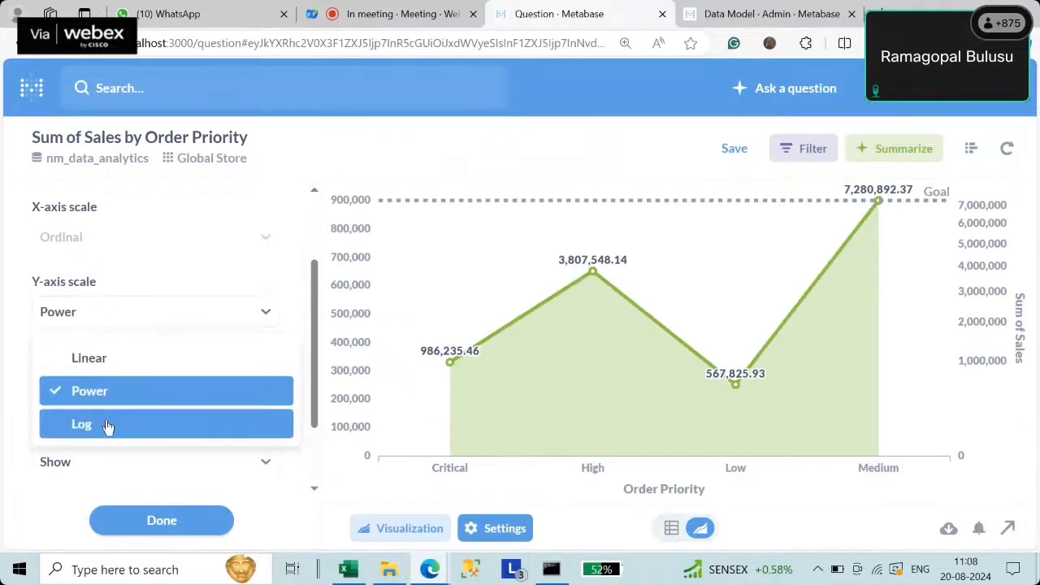
click(108, 424)
click(98, 312)
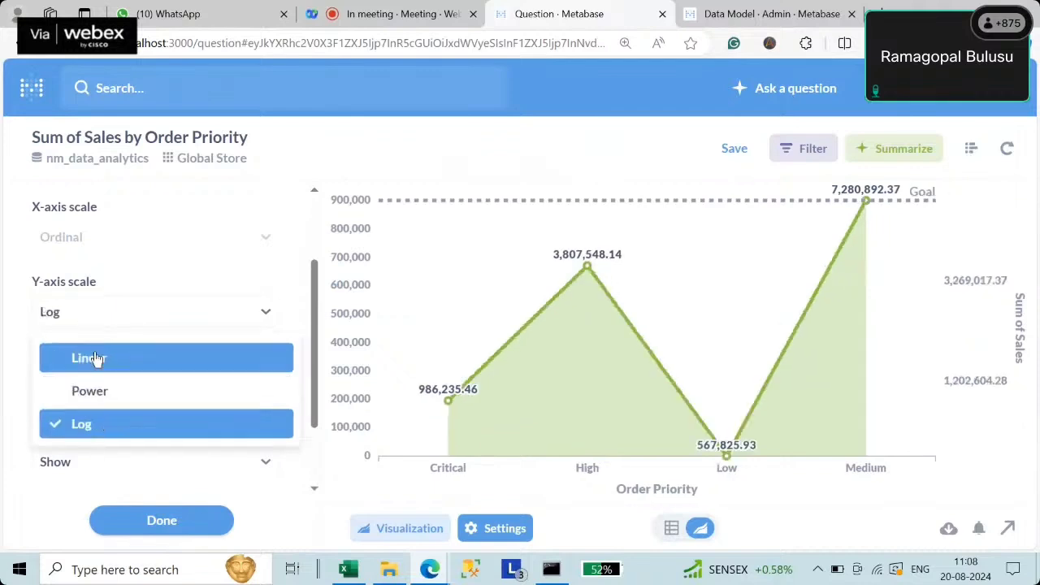
click(96, 358)
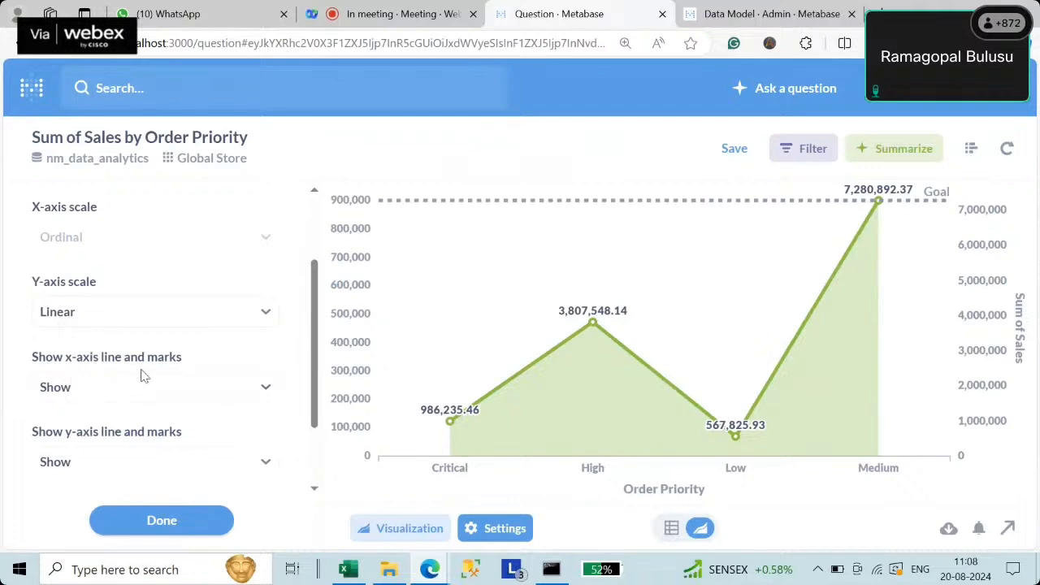
- Try Compact, 45° and 90° x-axis label options, then hide the x-axis
click(162, 397)
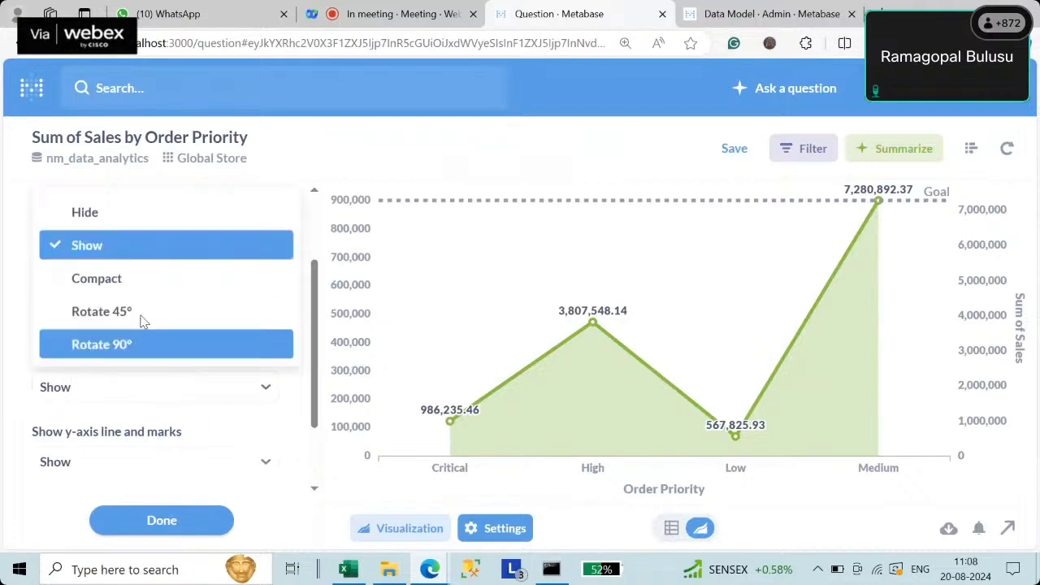
click(121, 279)
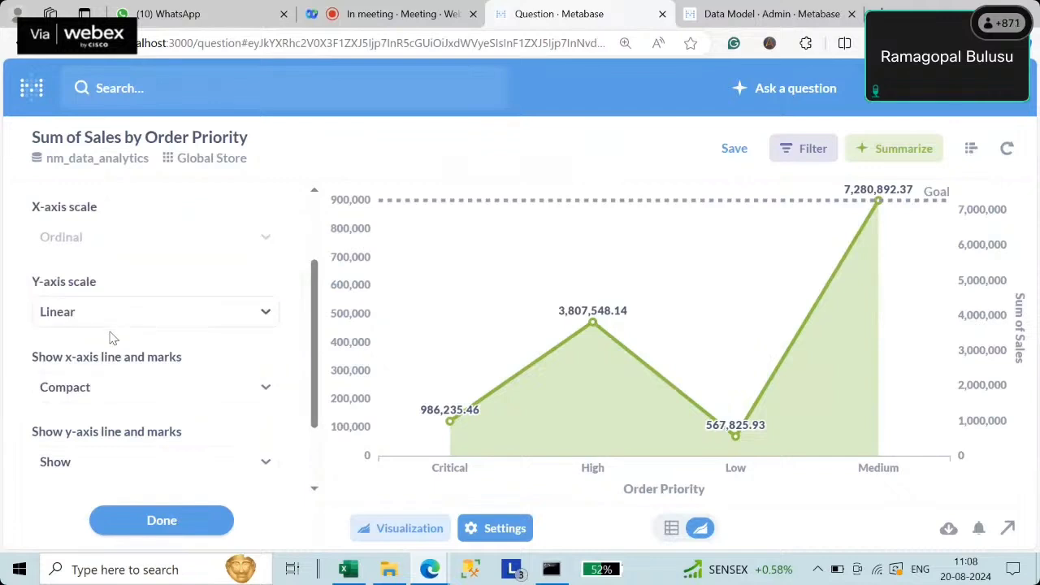
click(113, 385)
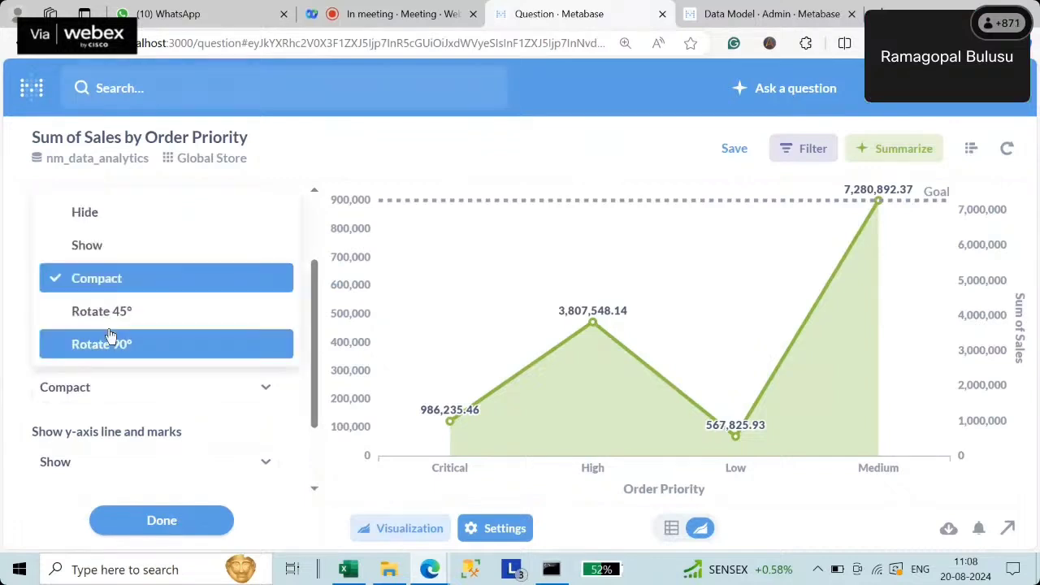
click(102, 311)
click(132, 394)
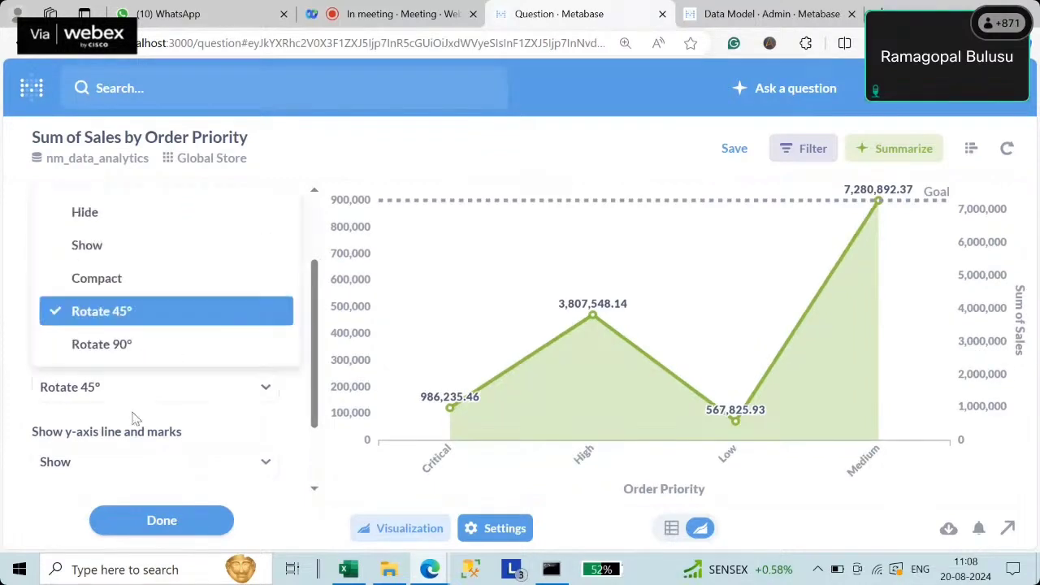
click(103, 344)
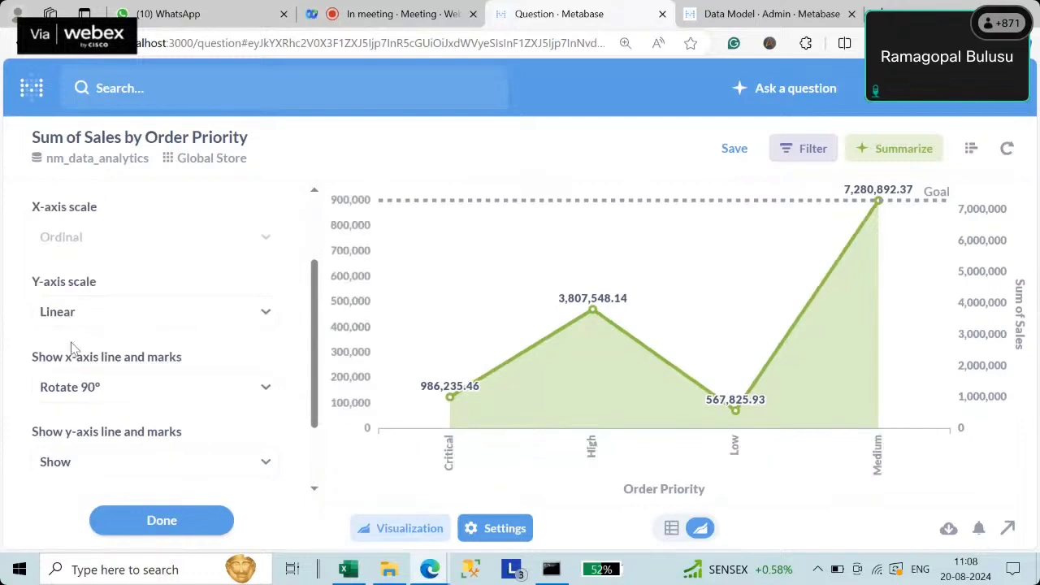
click(104, 390)
click(99, 219)
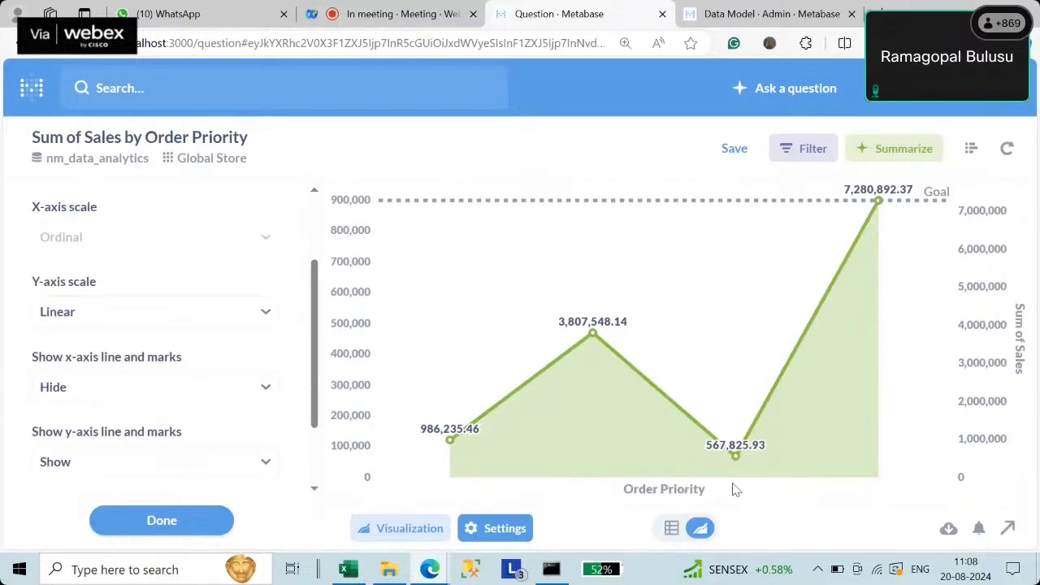
- Show the x-axis again with the Order Priority labels rotated 90°
click(74, 391)
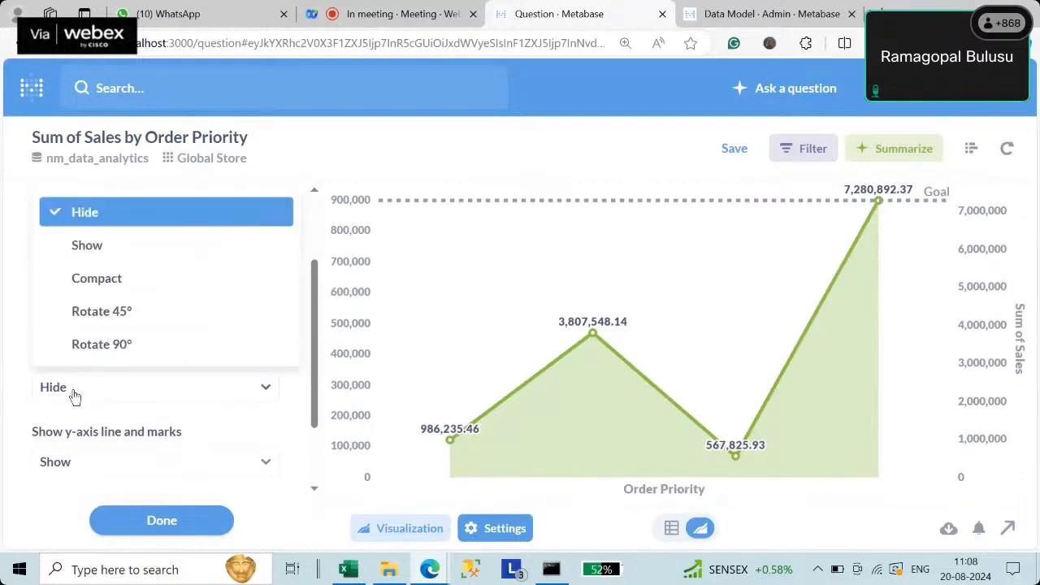
click(88, 246)
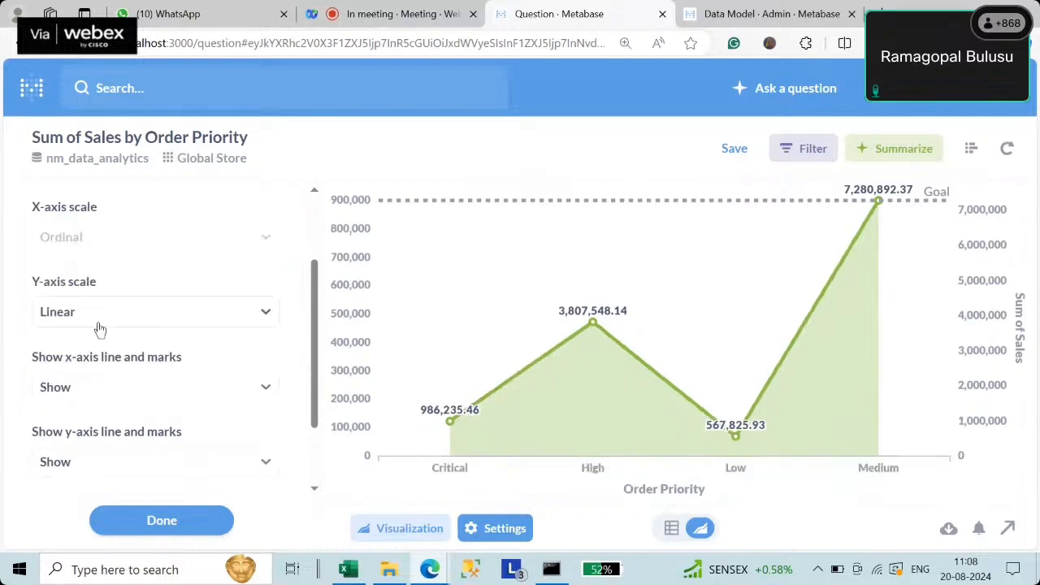
click(98, 389)
click(89, 278)
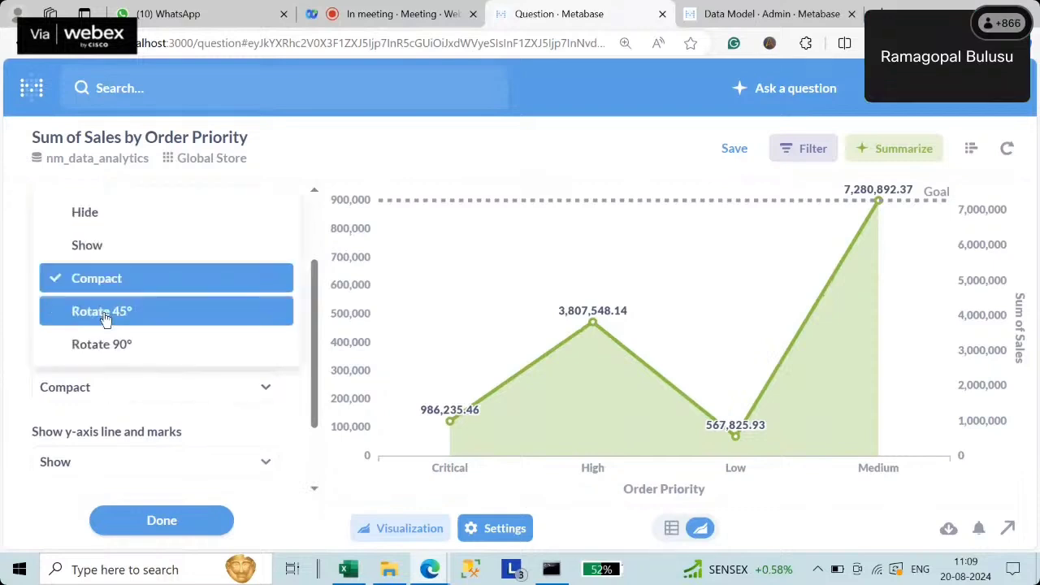
click(103, 311)
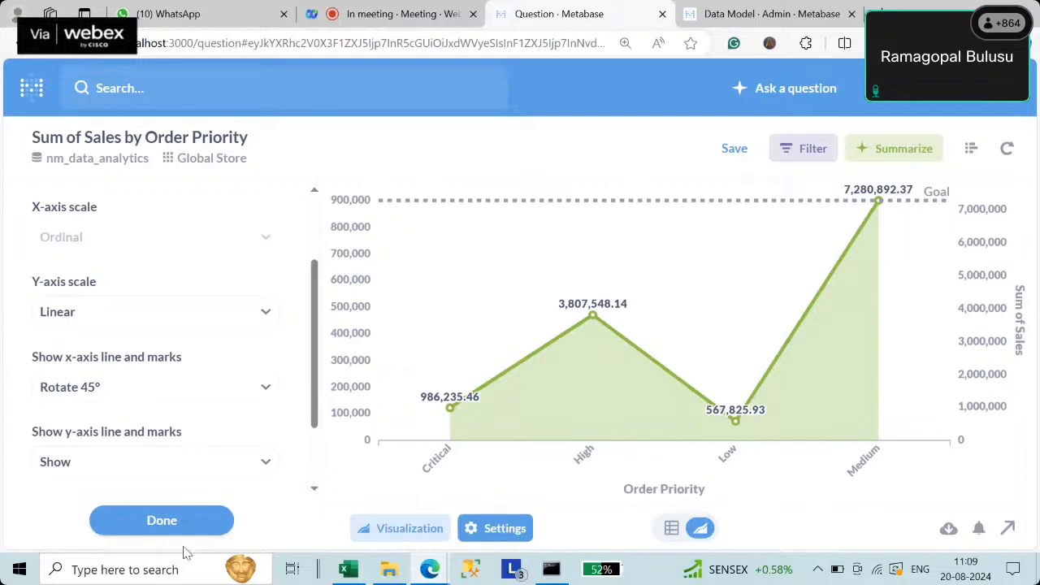
click(88, 388)
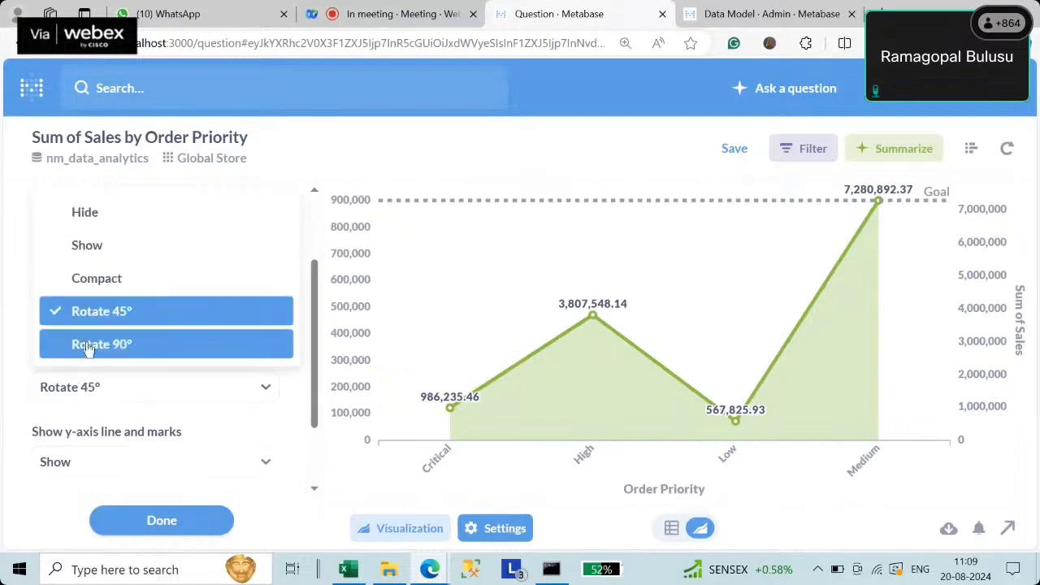
click(88, 345)
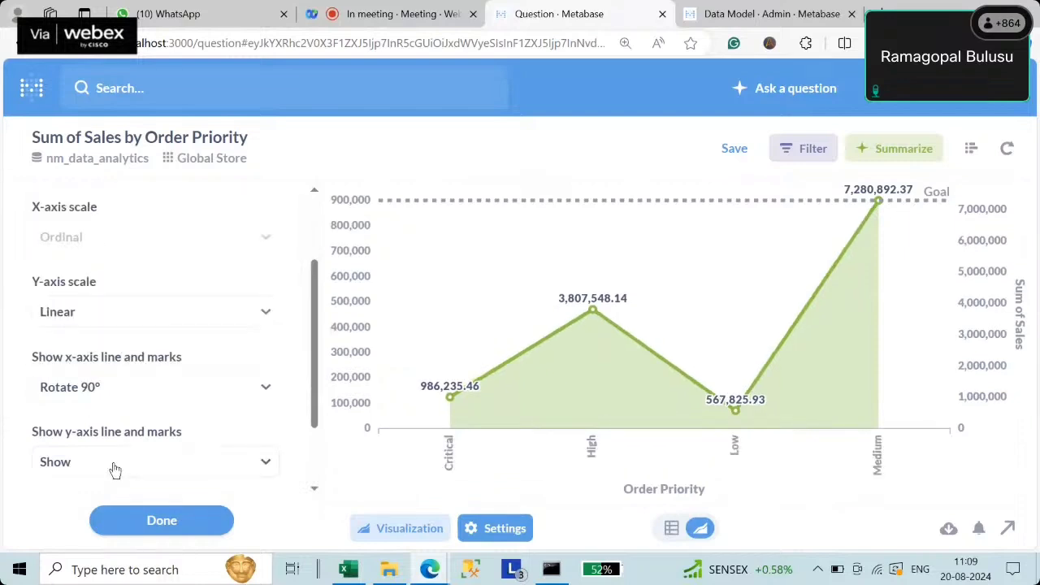
- Hide the y-axis, then set it back to Show
click(111, 465)
click(91, 389)
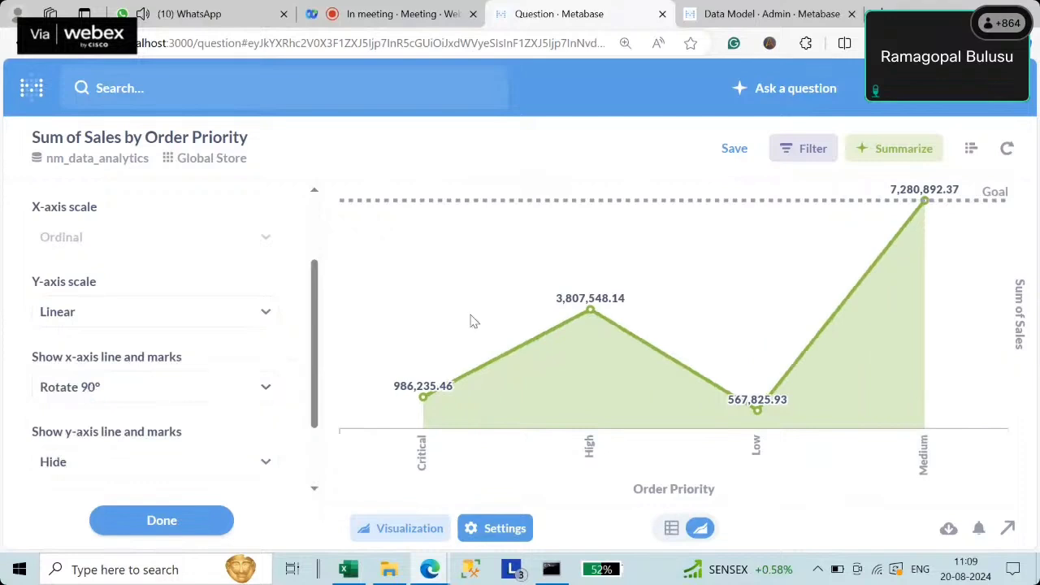
click(86, 461)
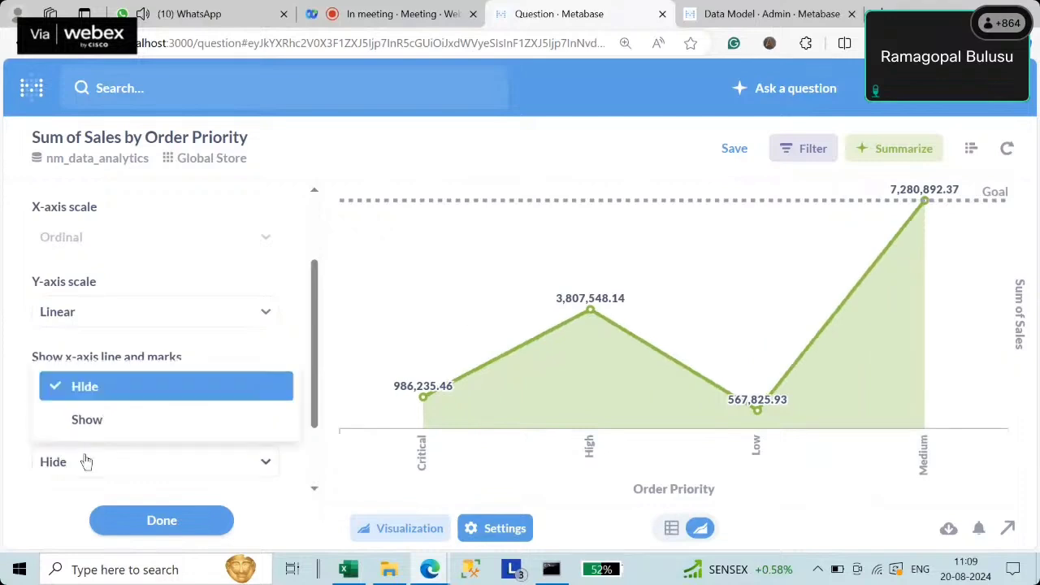
click(81, 422)
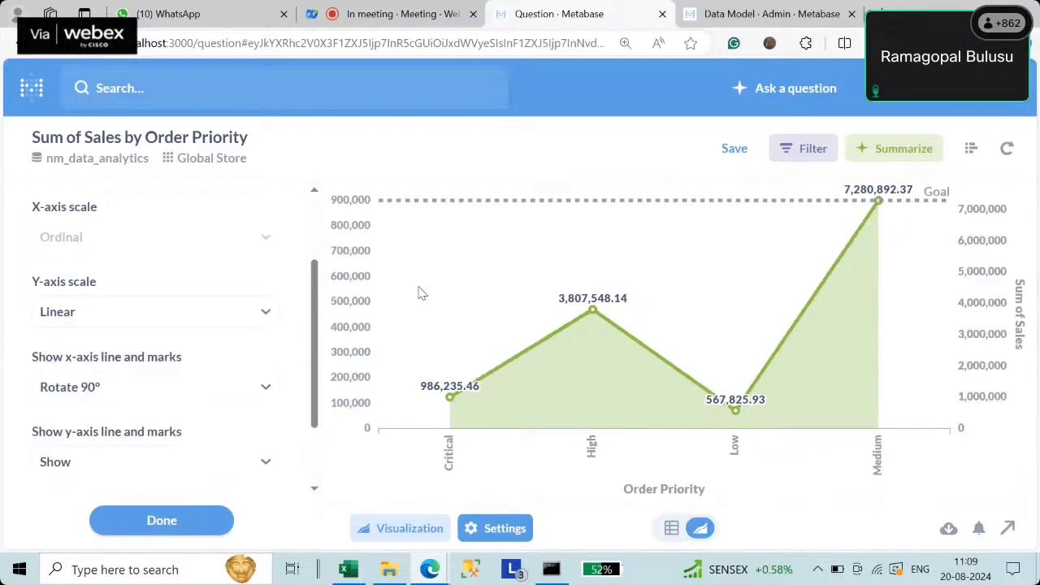
scroll(146, 376, up, 2)
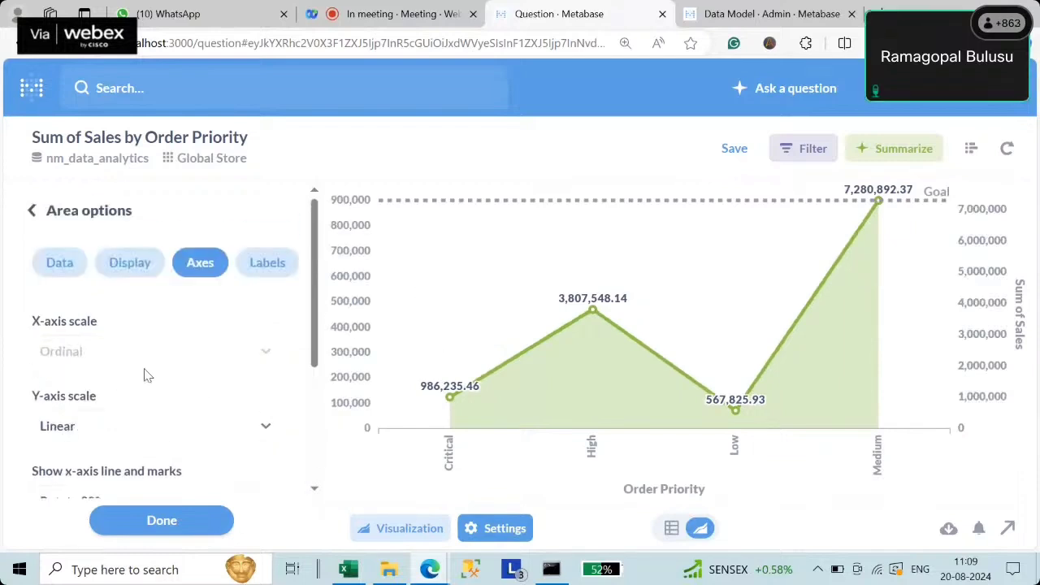
- On the Labels tab, rename the x-axis title to Order_Priority
click(262, 268)
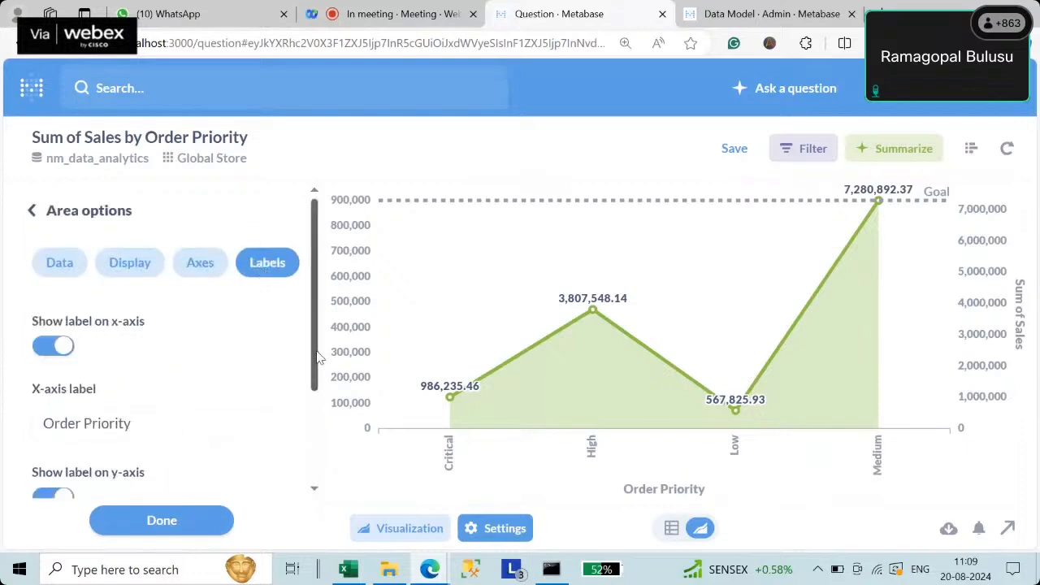
drag(317, 356, 322, 422)
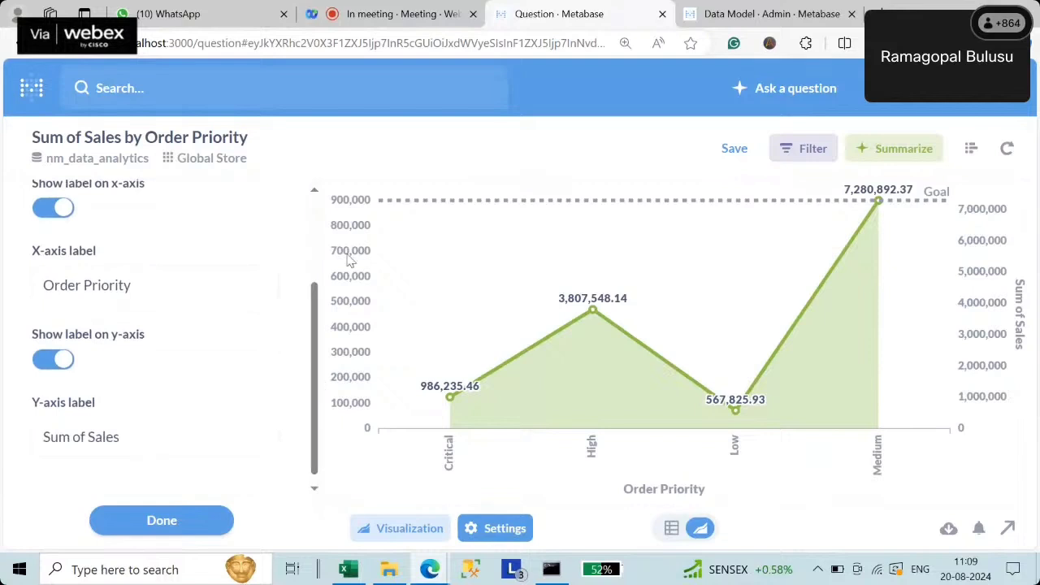
triple_click(165, 288)
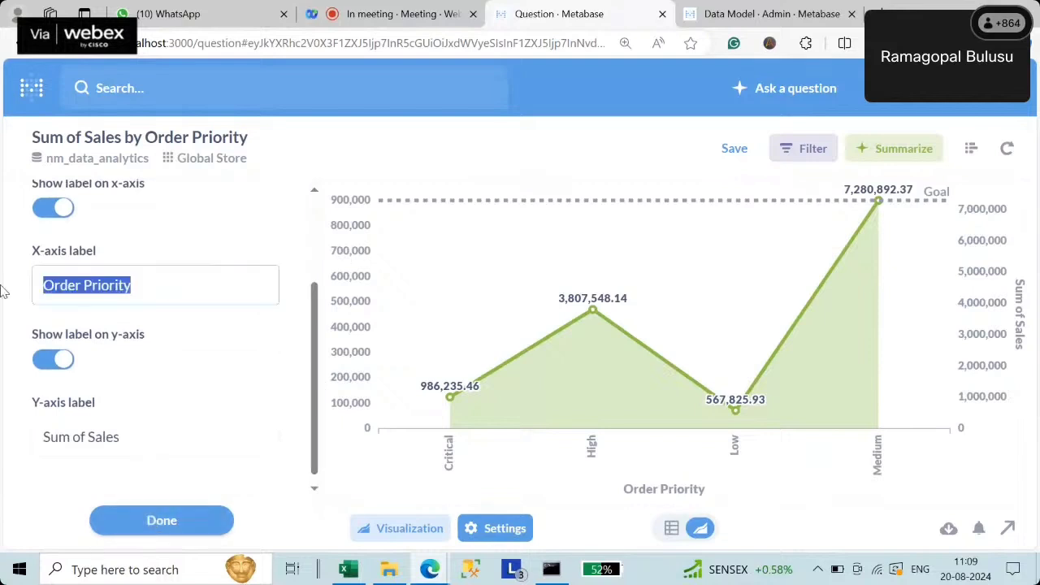
click(156, 282)
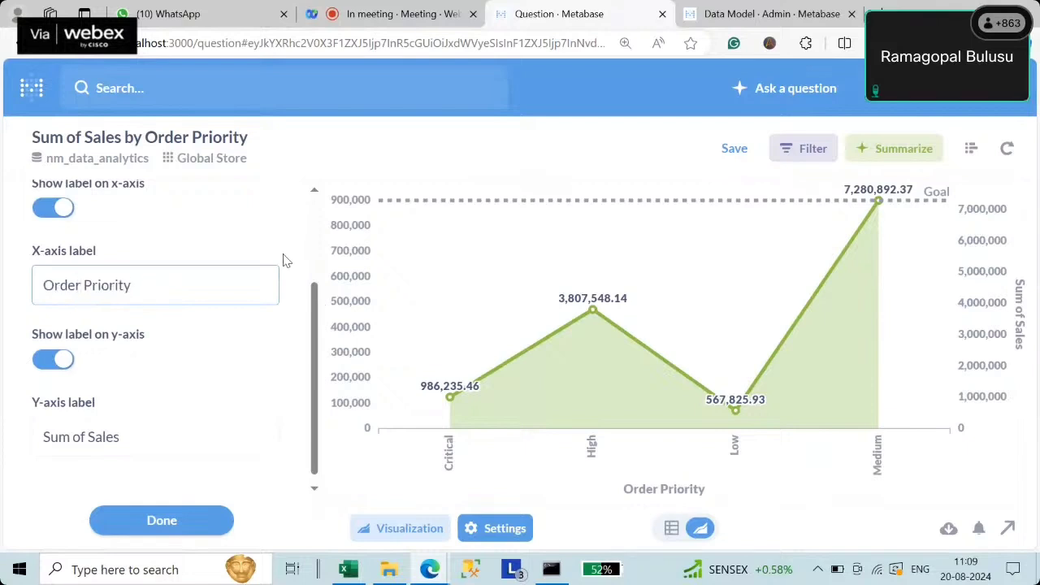
text(_)
key(Delete)
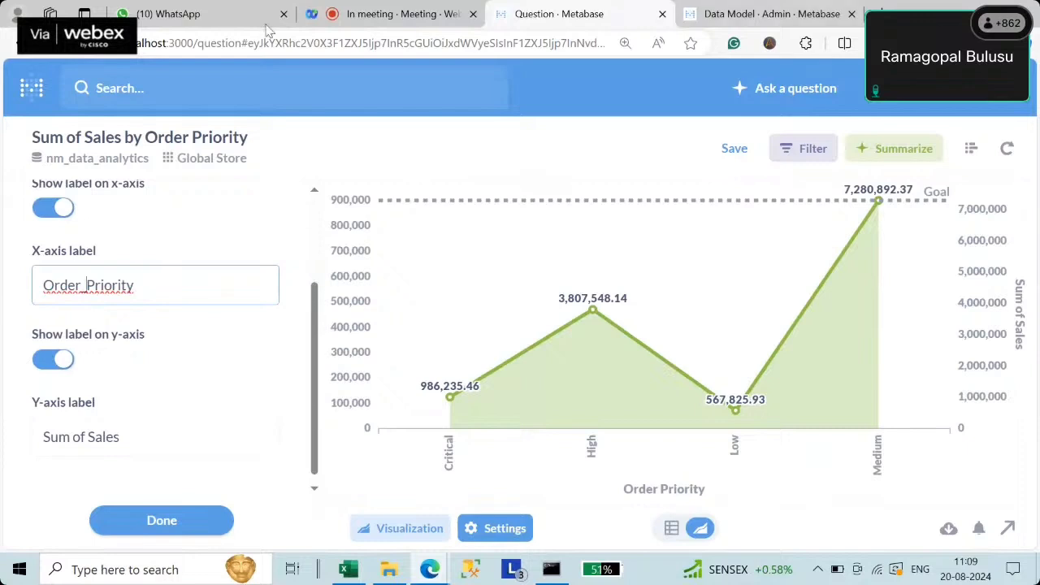
- Rename the y-axis title from Sum of Sales to Total Sales and close the settings
click(153, 432)
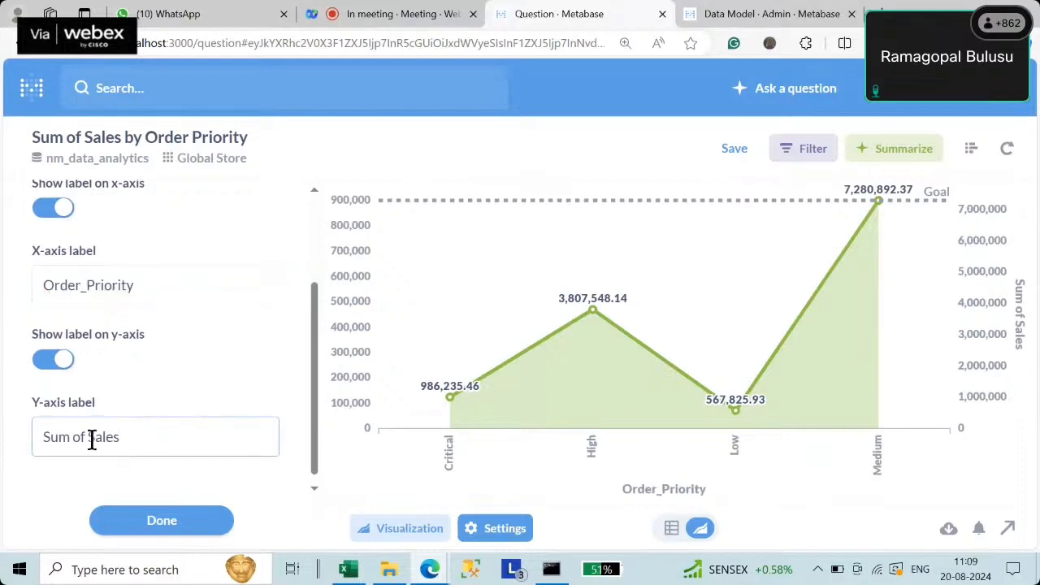
drag(95, 437, 11, 445)
key(BackSpace)
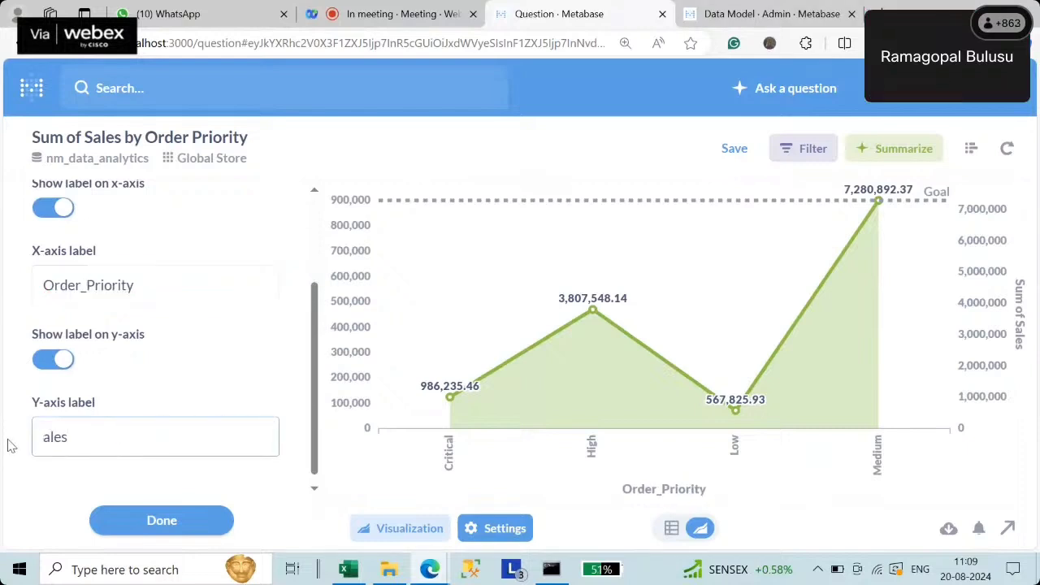
text(Total)
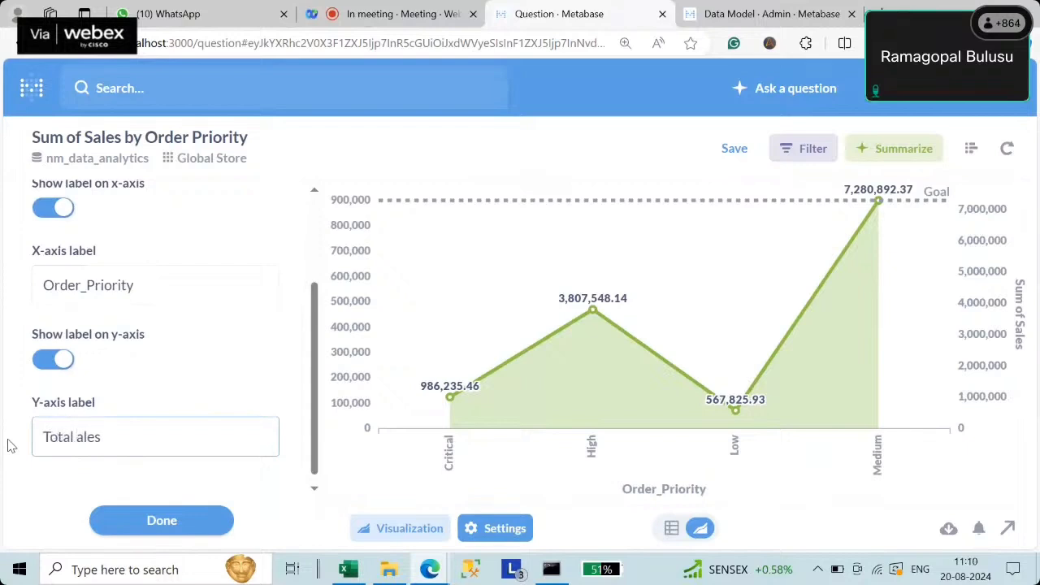
text( S)
click(158, 520)
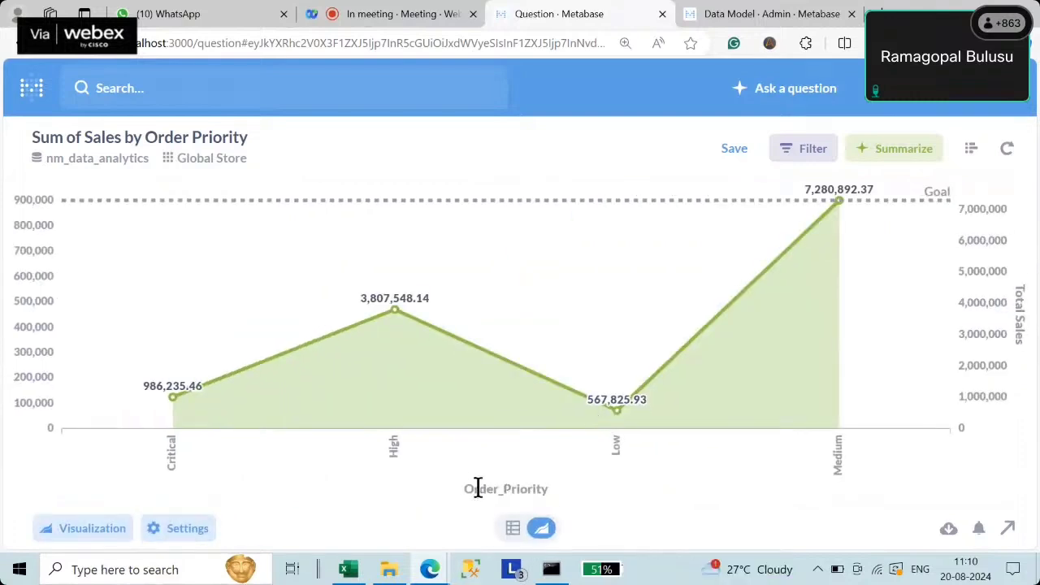
drag(464, 488, 561, 495)
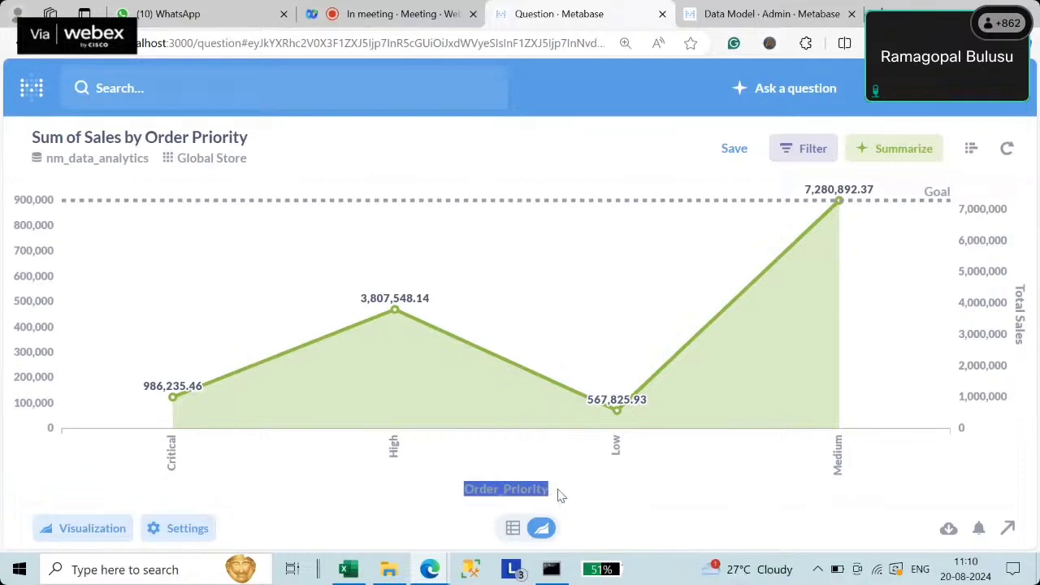
- Save as 'Global Stores, Sum of Sales, Grouped by Order Priority' in Our analytics, skipping dashboards
click(740, 154)
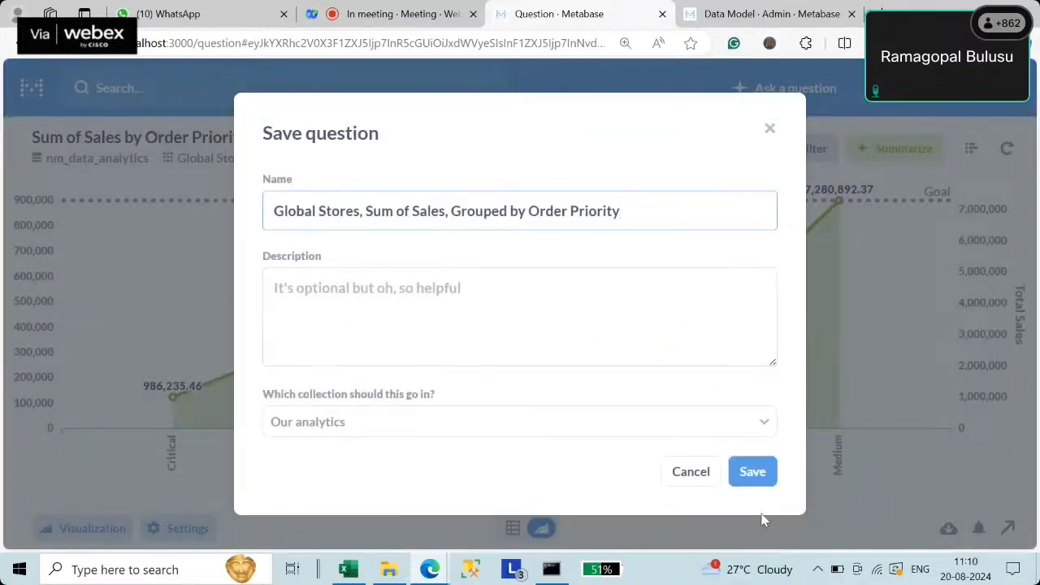
click(750, 473)
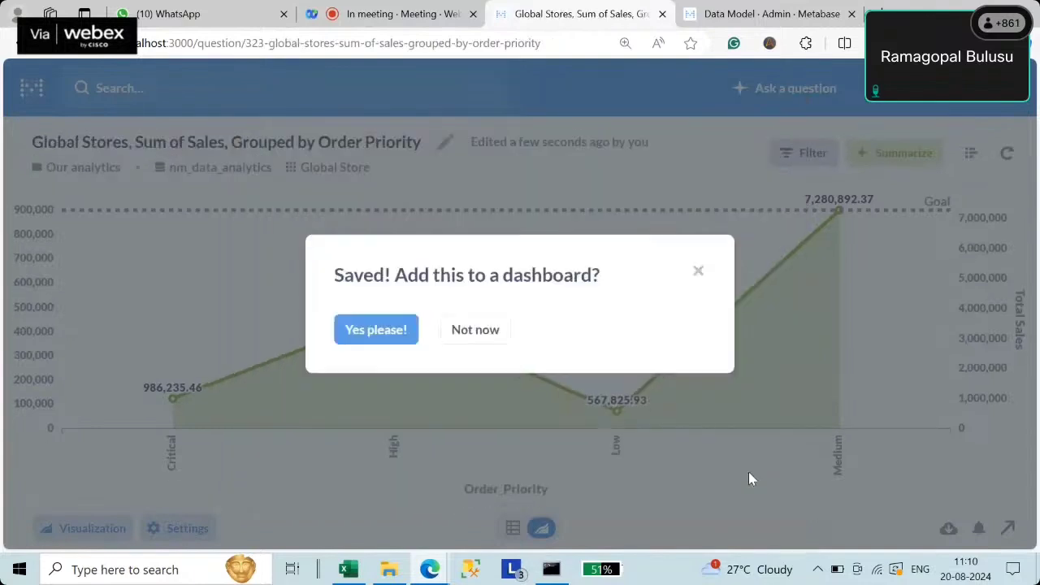
click(472, 333)
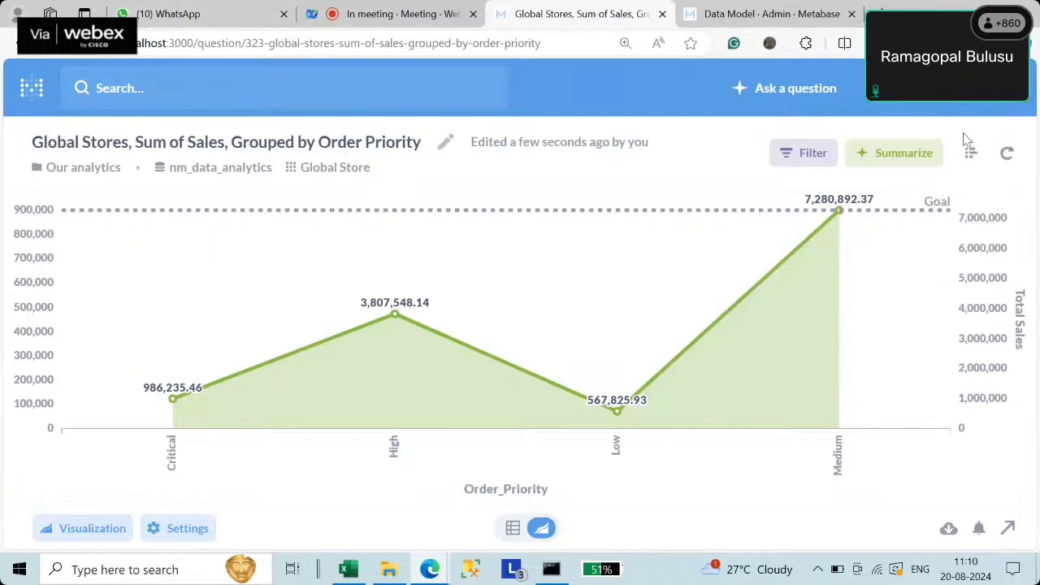
- View the question's notebook steps, then go to the Global Store table's Admin Data Model page
click(970, 152)
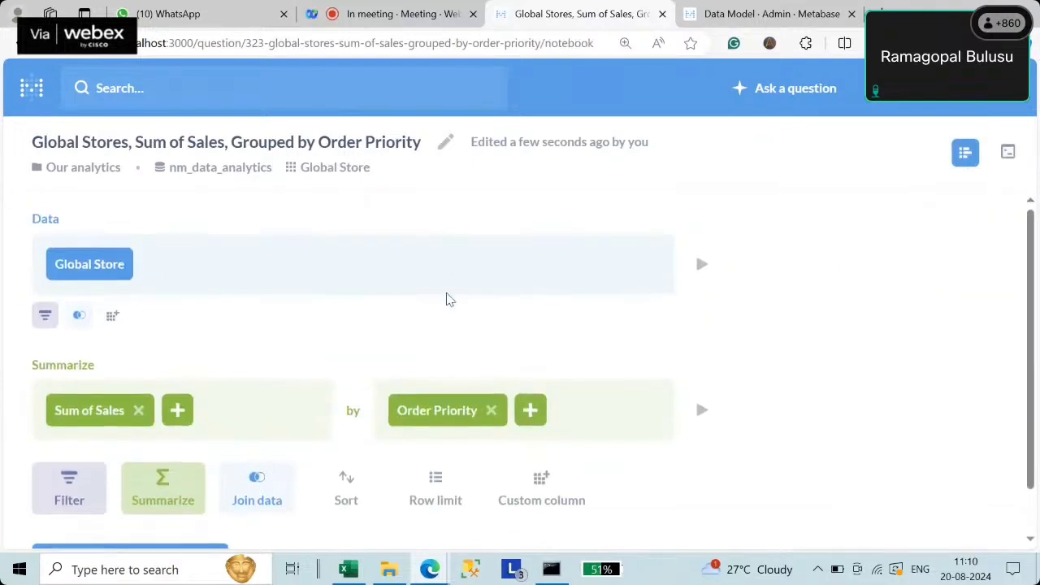
scroll(446, 302, down, 1)
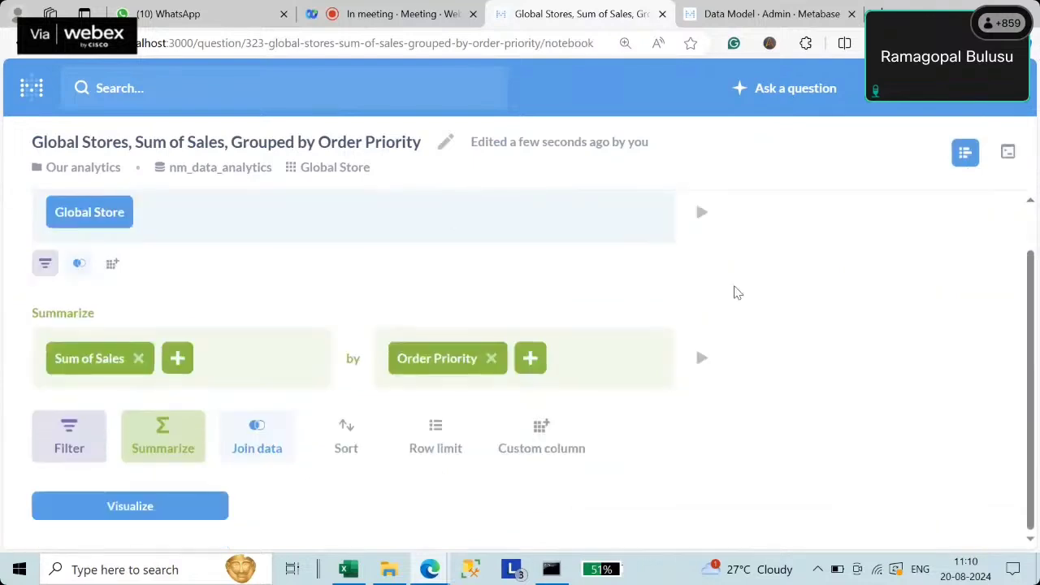
scroll(548, 308, up, 1)
scroll(548, 307, down, 1)
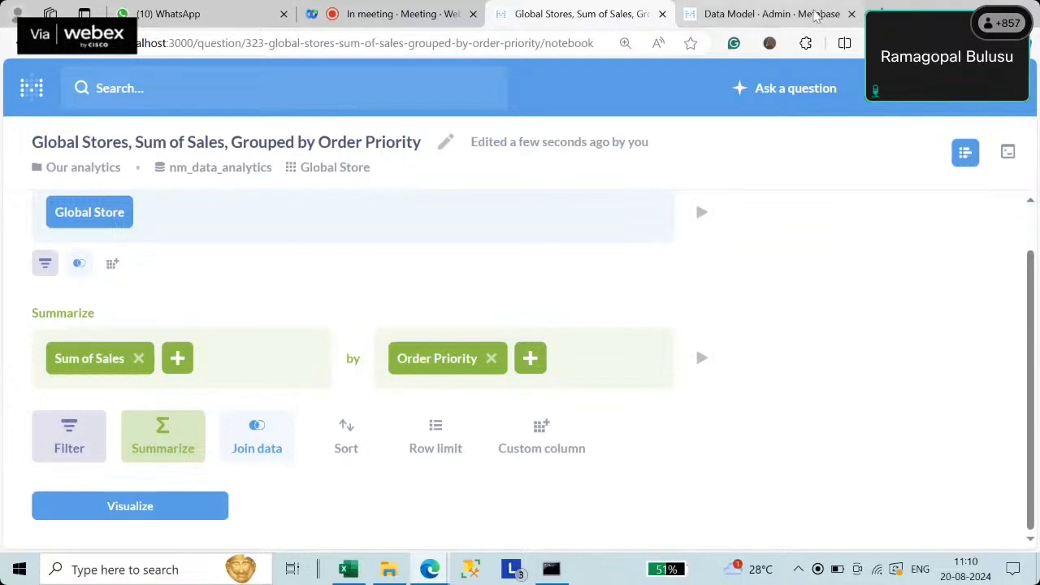
click(769, 20)
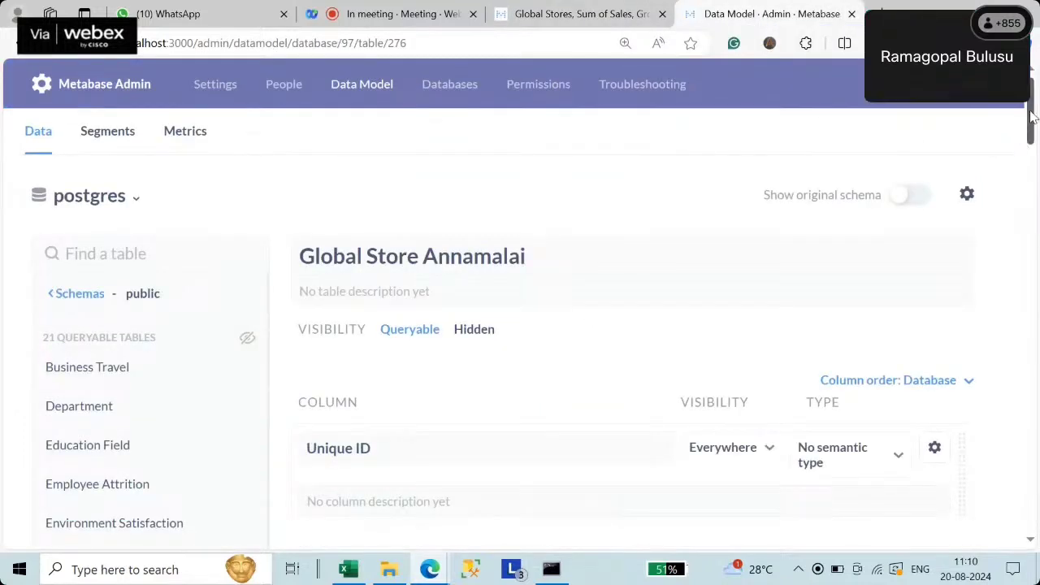
drag(1030, 112, 1032, 85)
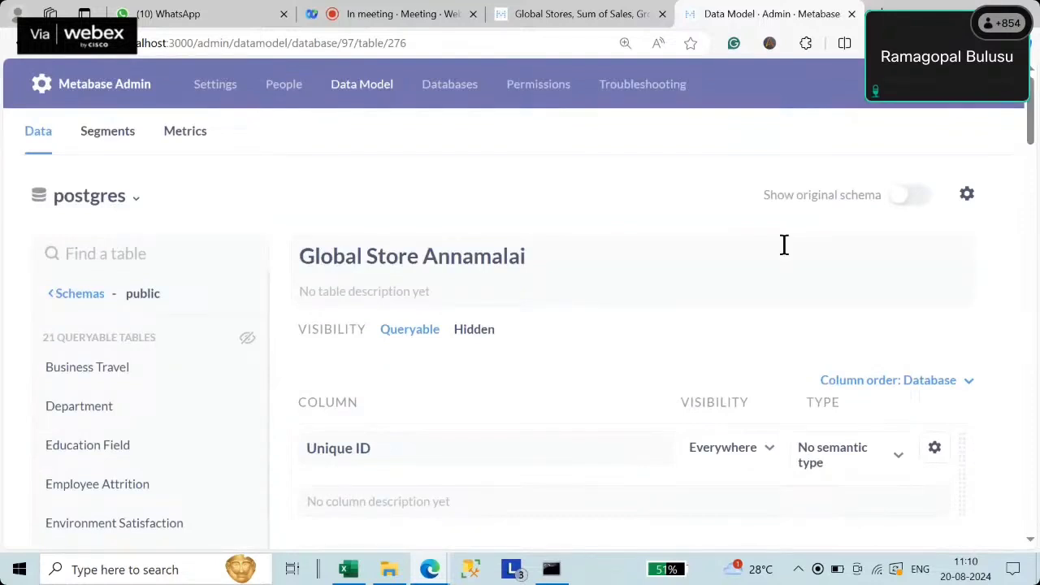
- In the Webex meeting, open the participant's chat message about the CSV loading error and clear the page-not-responding warning
click(365, 12)
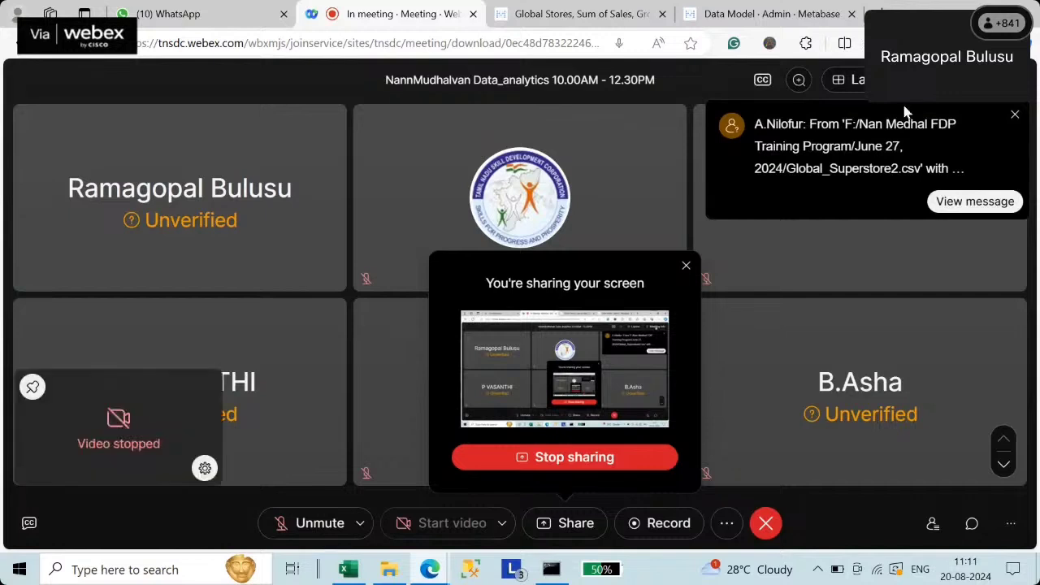
click(967, 203)
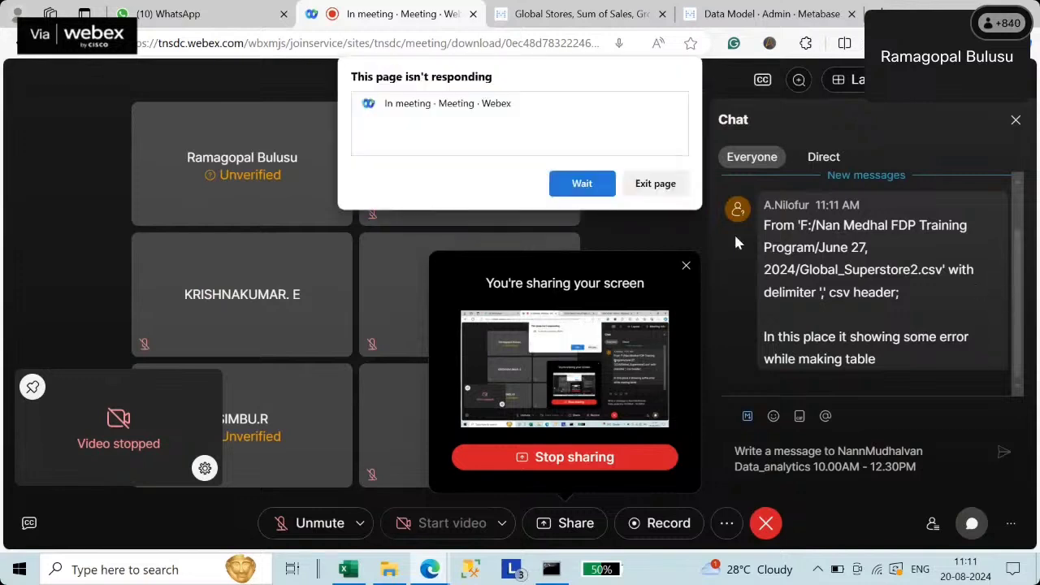
click(671, 190)
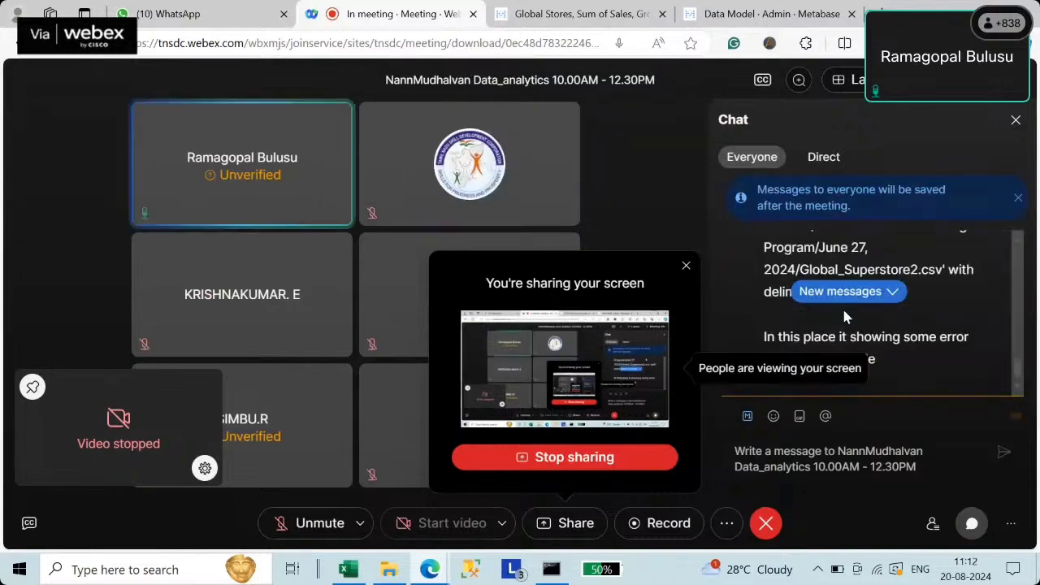
- Select the Global_Superstore2.csv file path and command text in the error message
click(1018, 243)
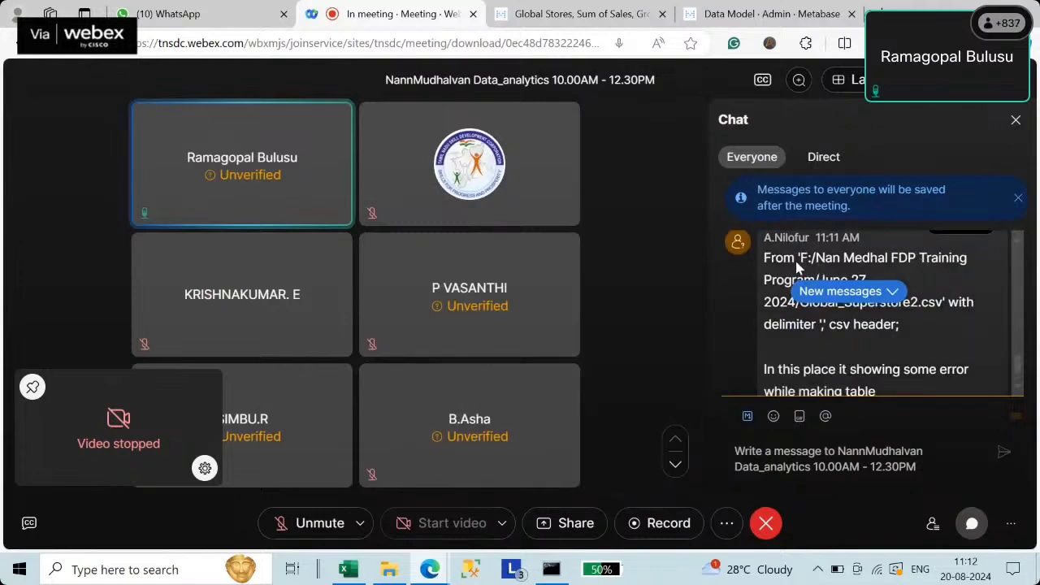
drag(798, 266, 900, 305)
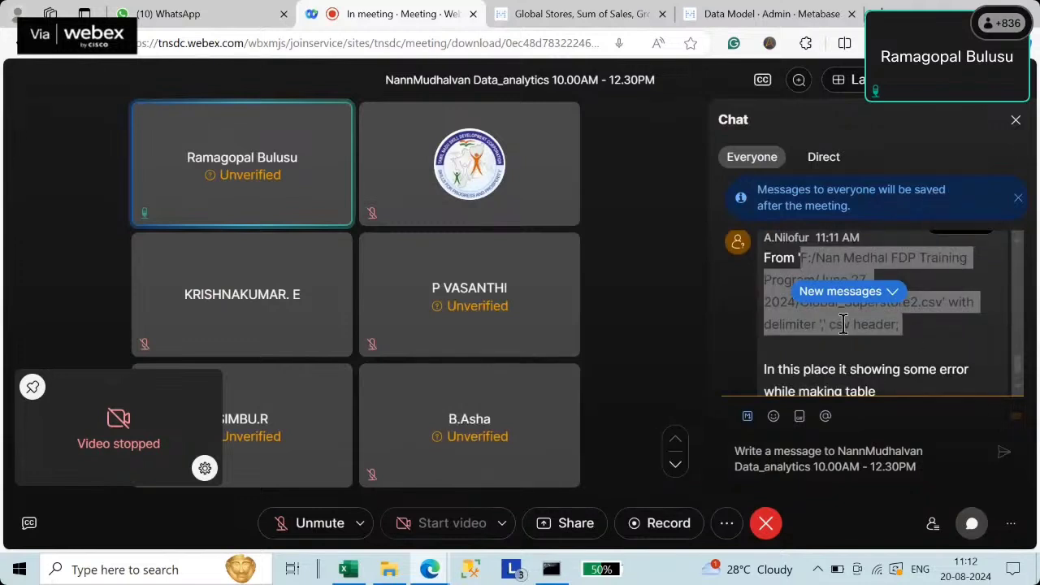
click(918, 321)
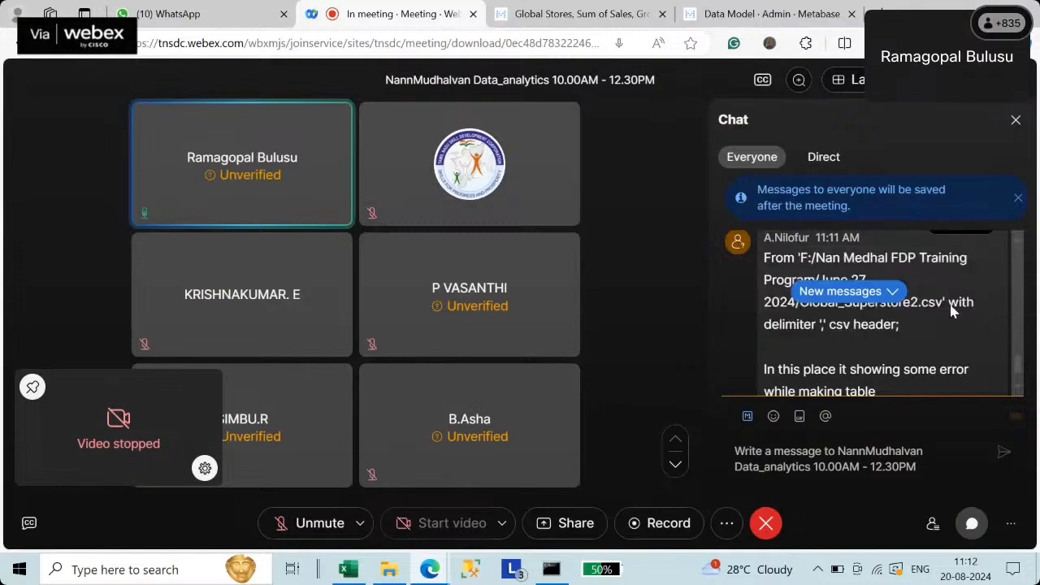
double_click(866, 305)
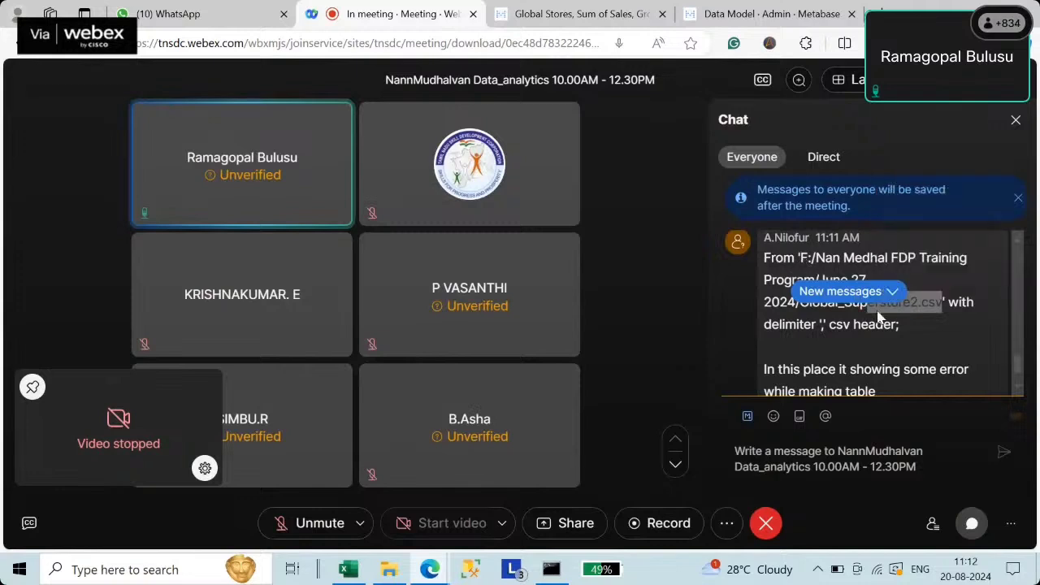
drag(801, 257, 893, 324)
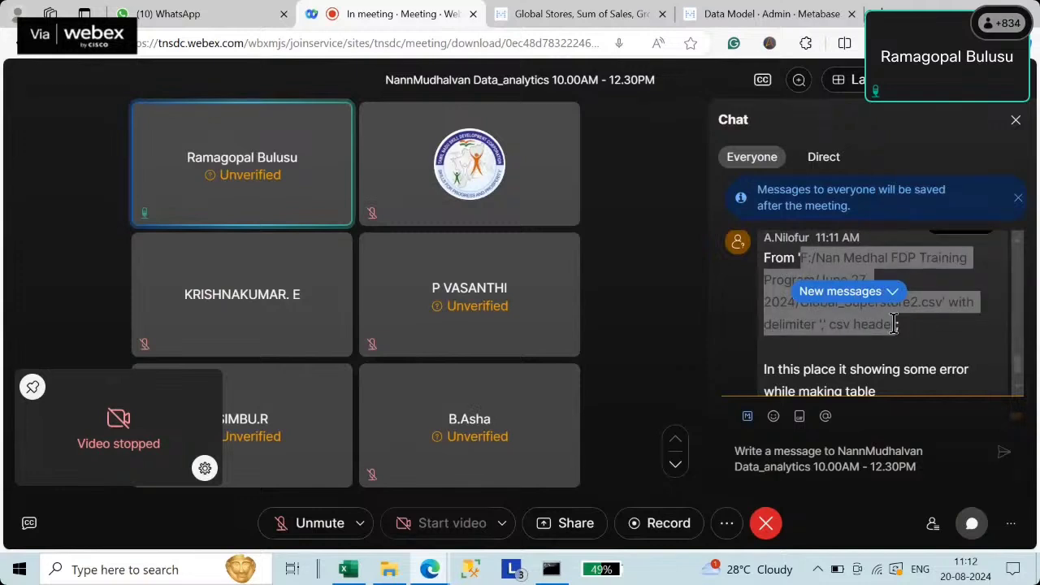
drag(894, 323, 898, 324)
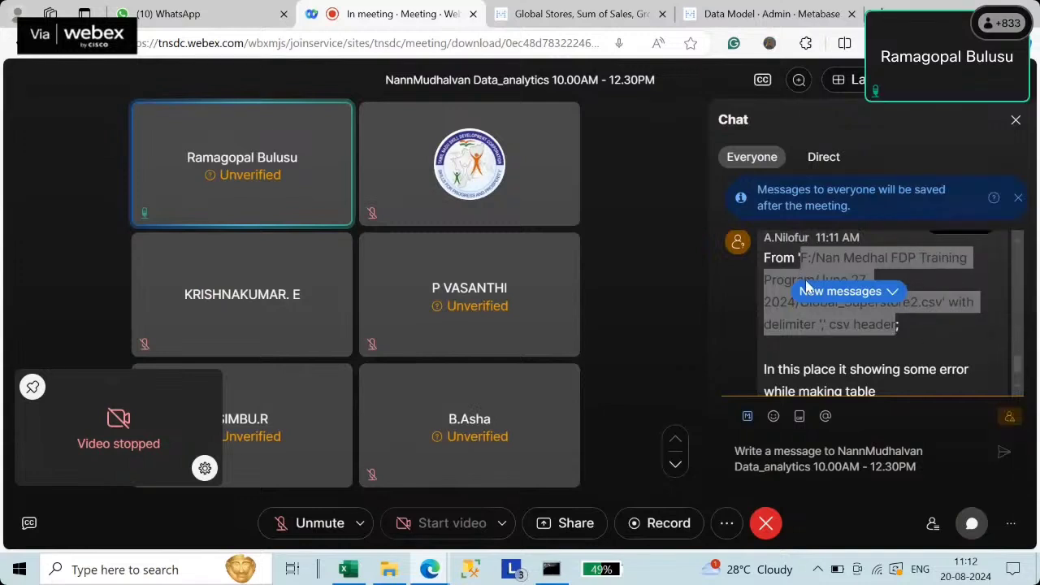
- Jump to the first unread messages and scroll through the Everyone chat
click(849, 296)
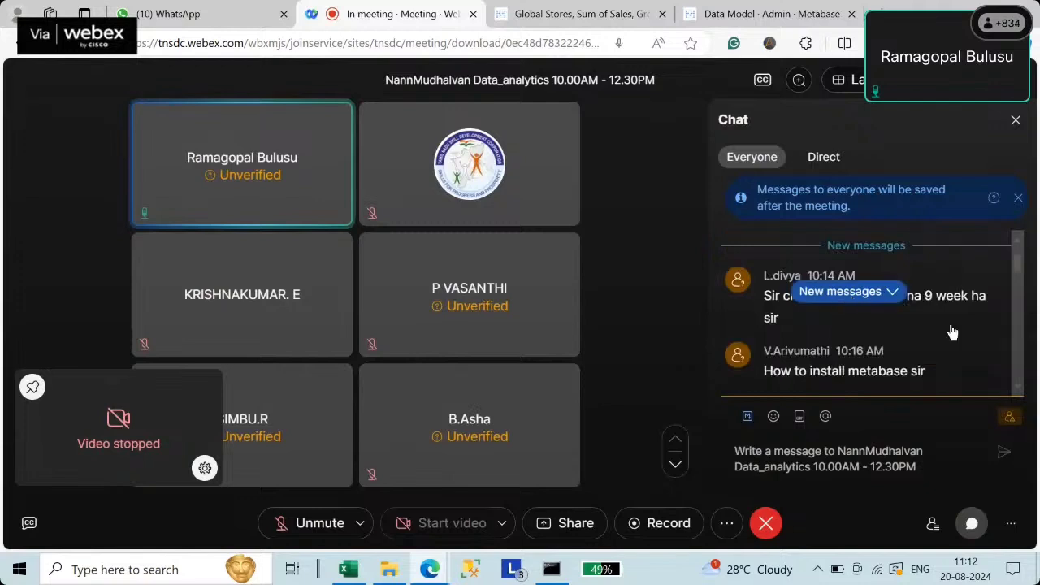
scroll(893, 338, down, 10)
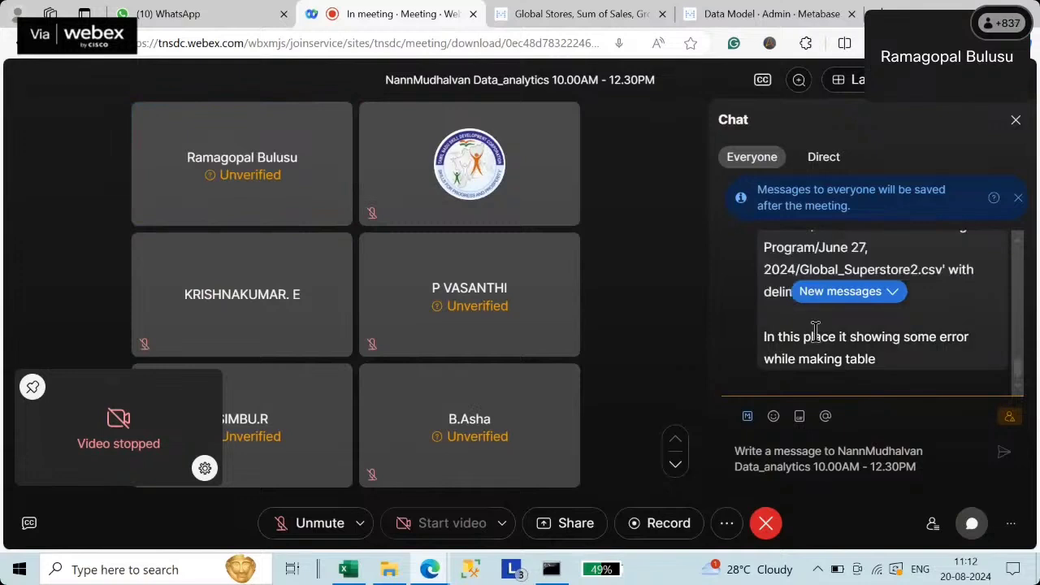
scroll(813, 335, up, 5)
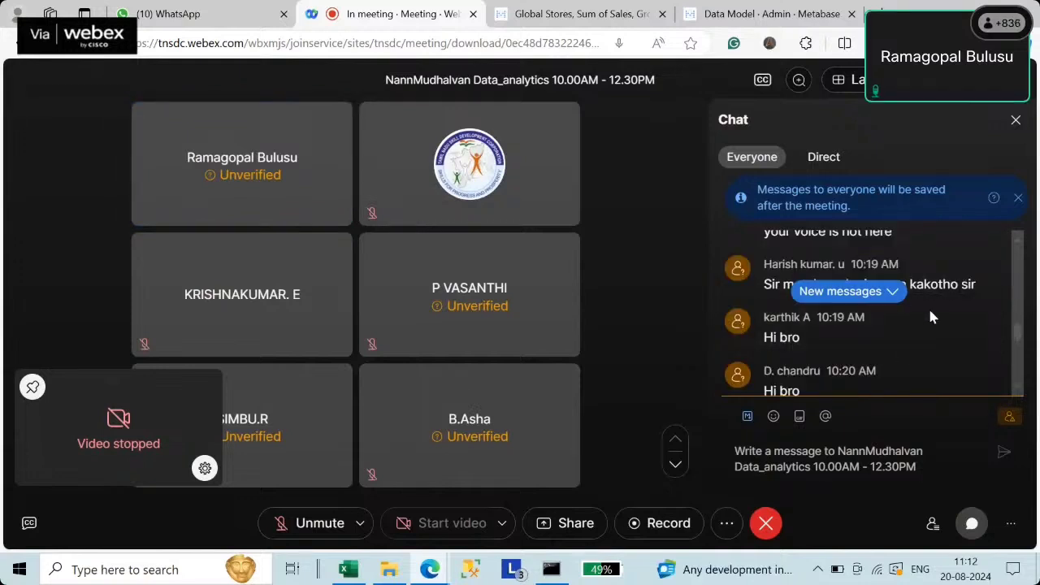
click(899, 299)
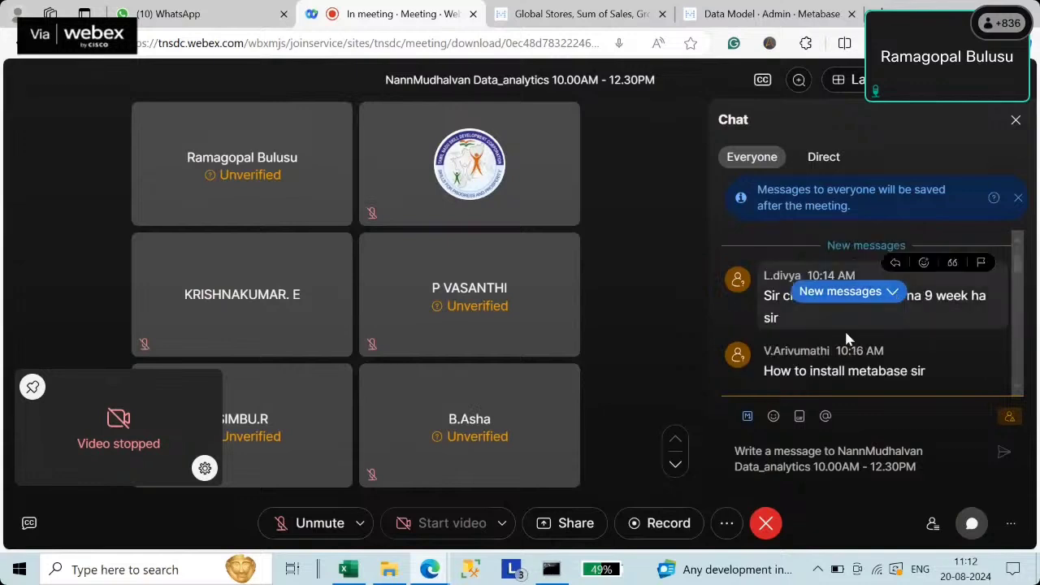
scroll(793, 336, down, 3)
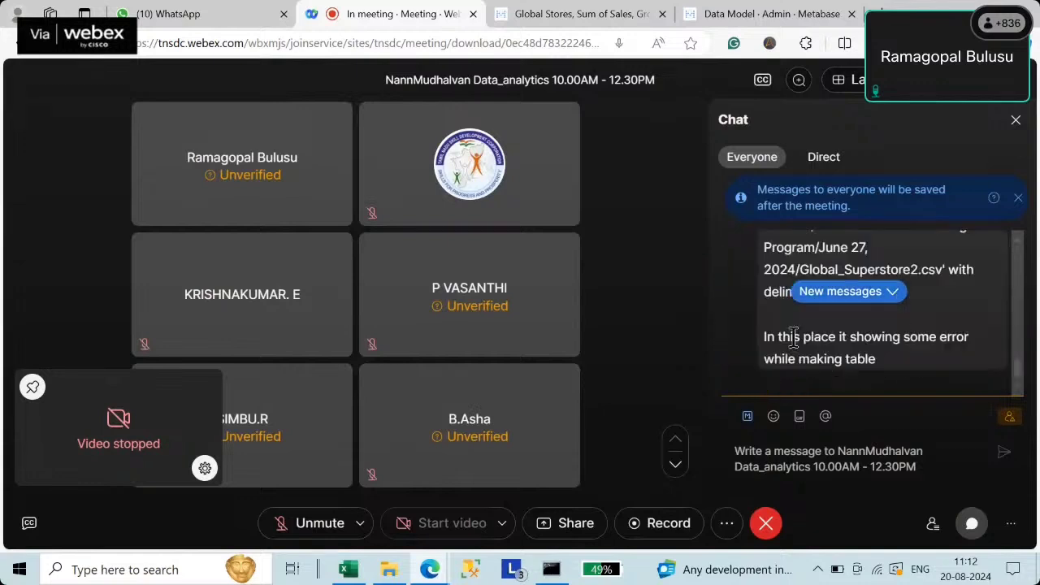
click(842, 294)
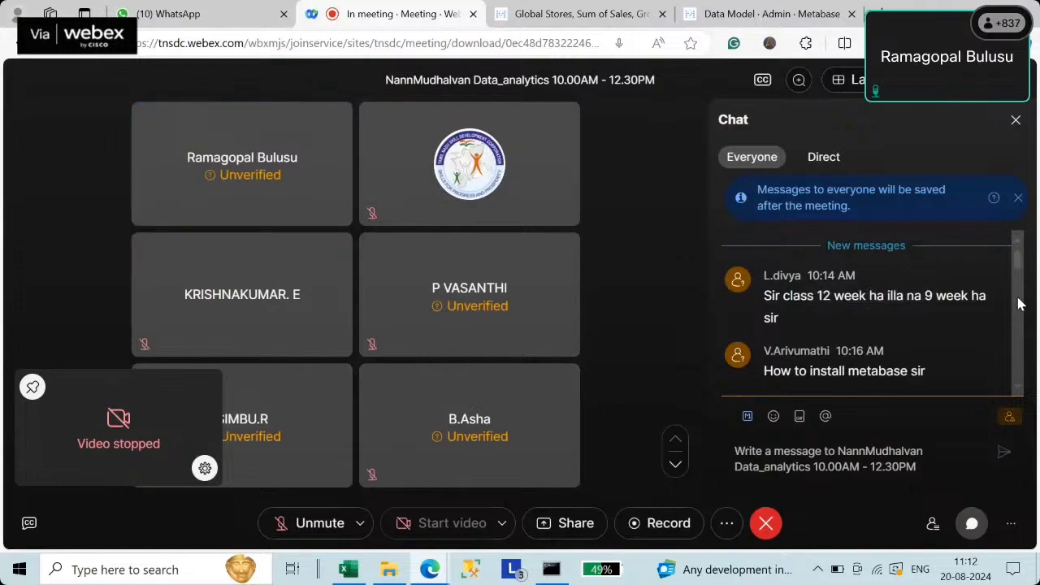
mouse_move(822, 324)
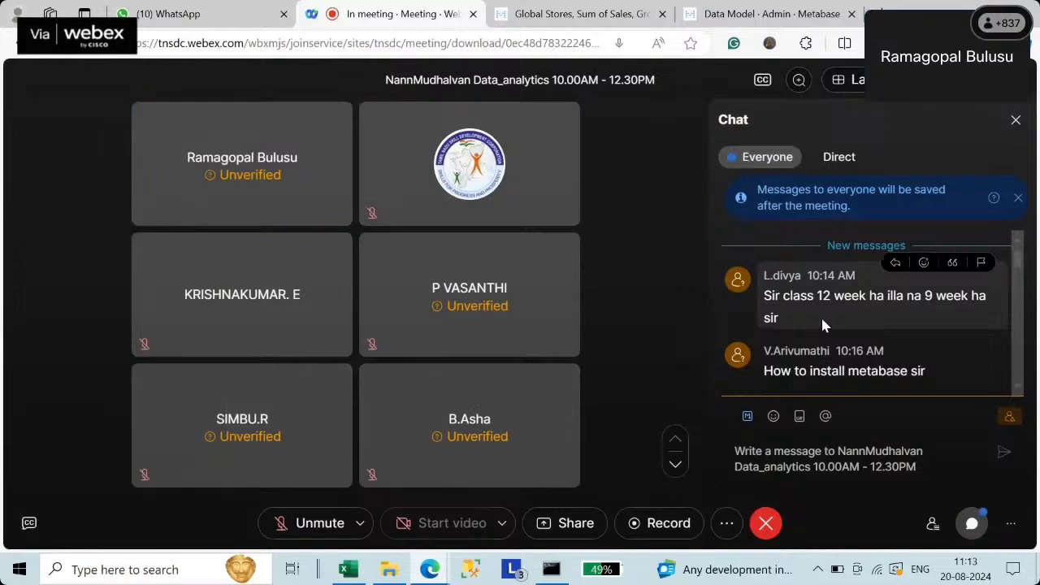
scroll(881, 329, down, 3)
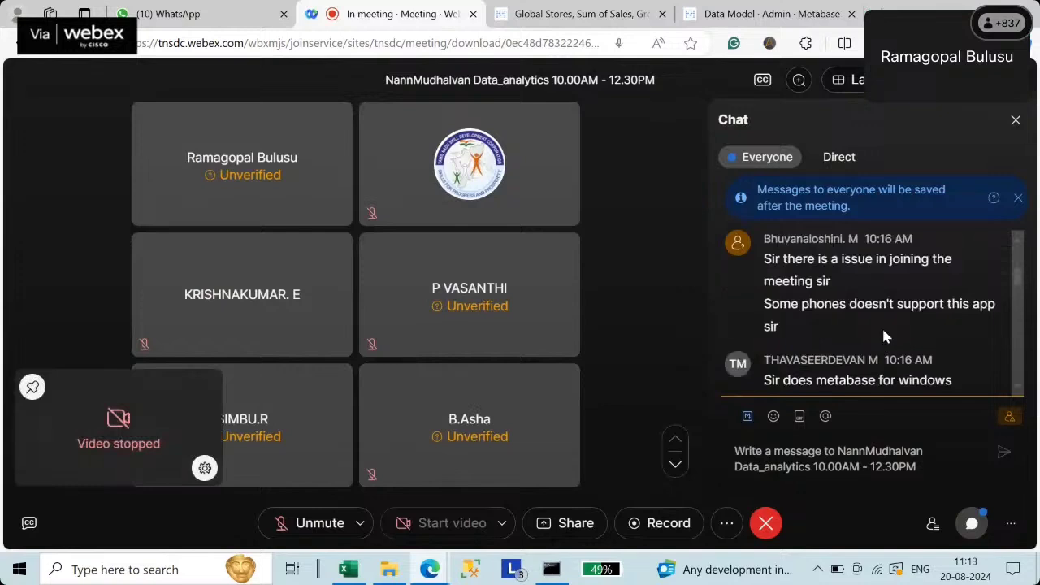
scroll(881, 326, down, 3)
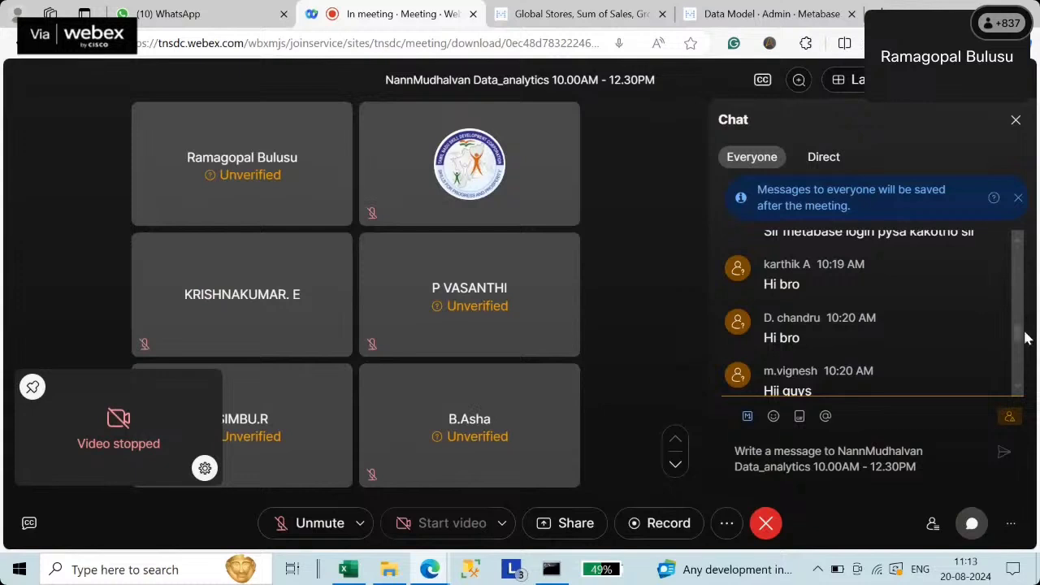
mouse_move(1026, 337)
mouse_down()
mouse_move(1028, 389)
mouse_move(1030, 325)
mouse_up()
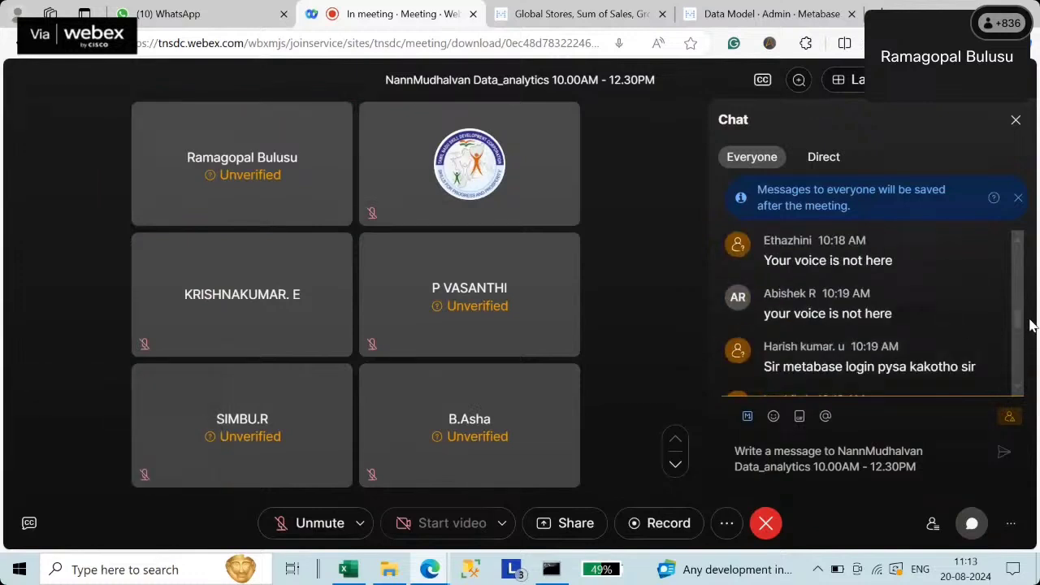
drag(1030, 319, 1030, 318)
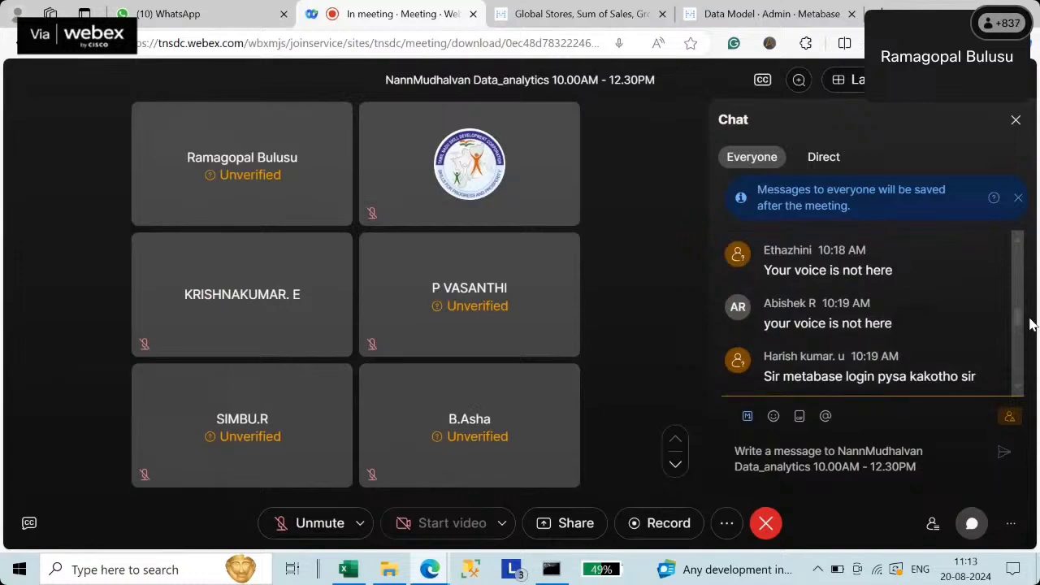
scroll(1030, 322, up, 1)
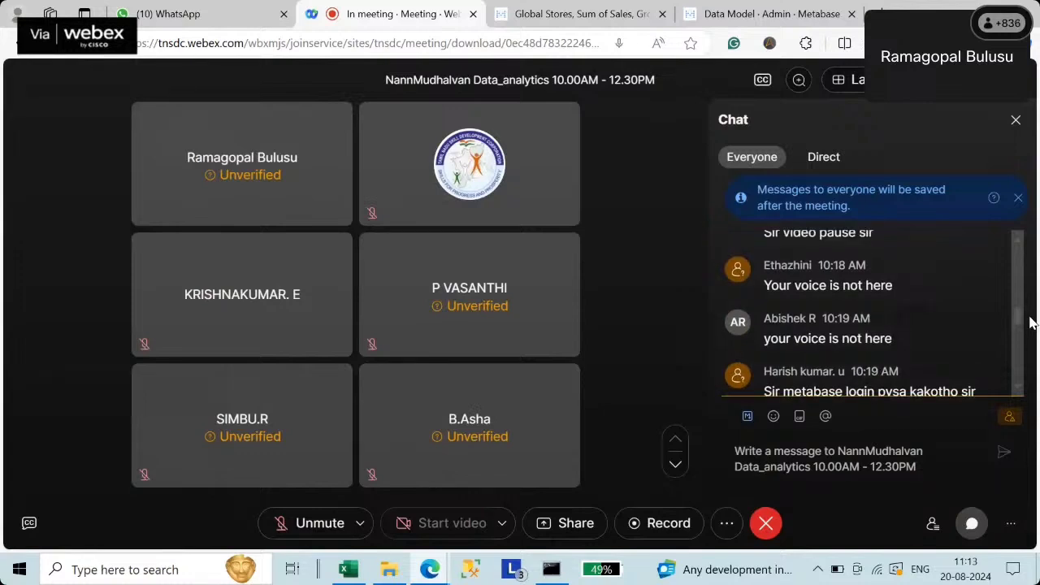
scroll(1030, 321, up, 1)
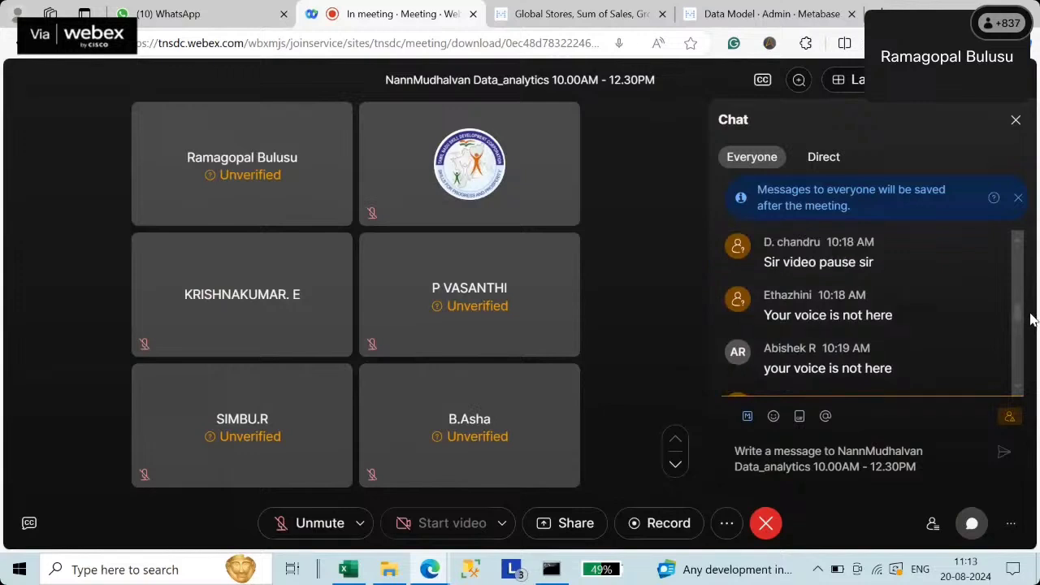
scroll(1030, 321, up, 3)
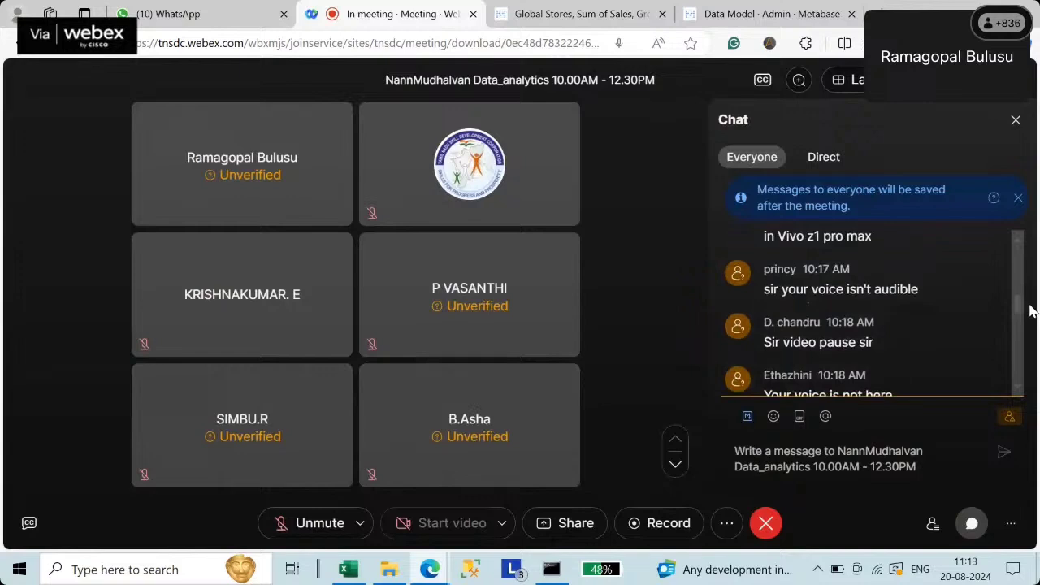
scroll(1030, 309, up, 3)
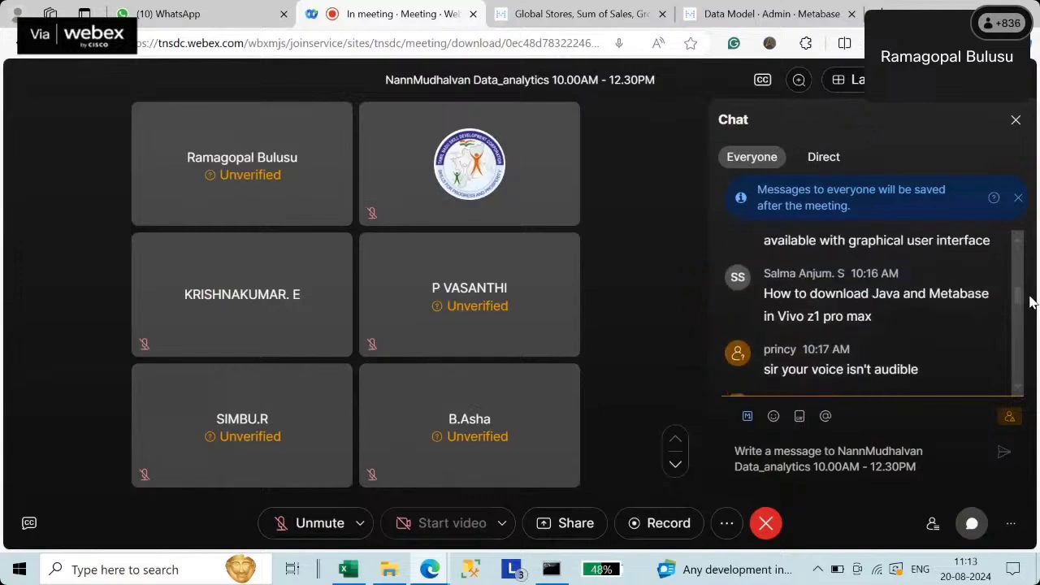
scroll(1030, 304, down, 5)
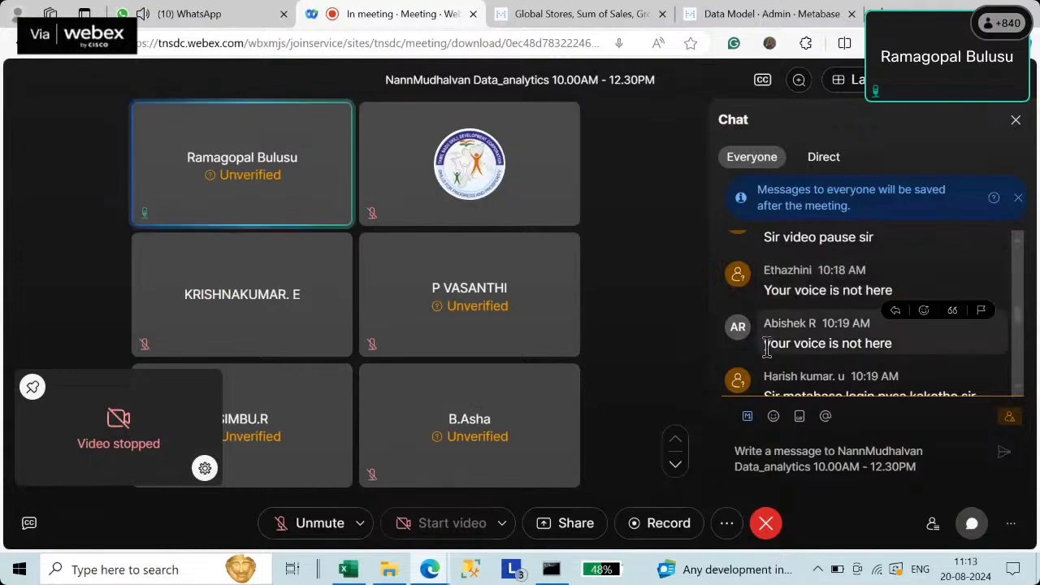
- Select text in the students' voice complaint messages, ending on the word 'here'
drag(760, 290, 909, 292)
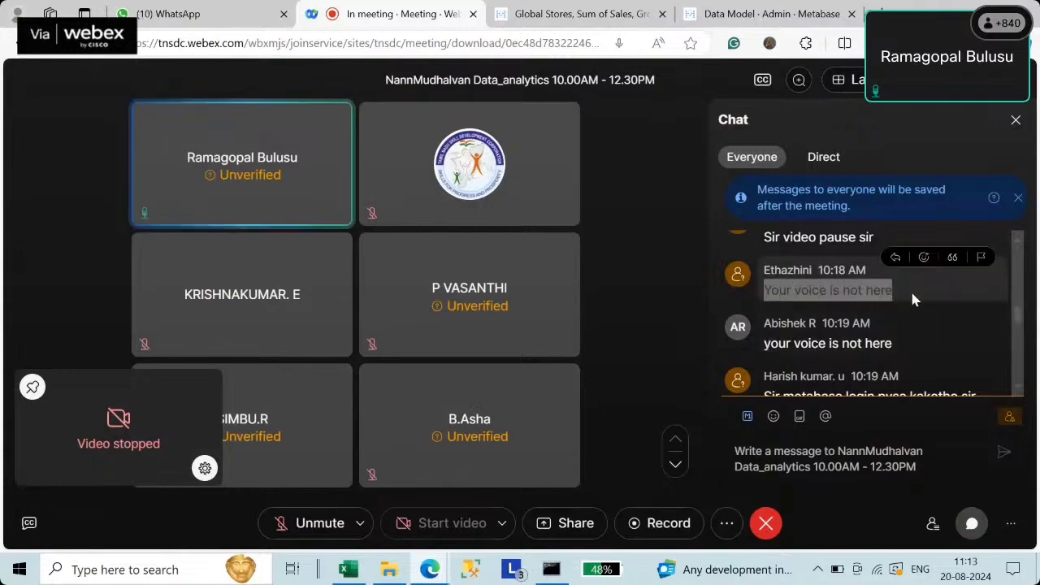
click(801, 295)
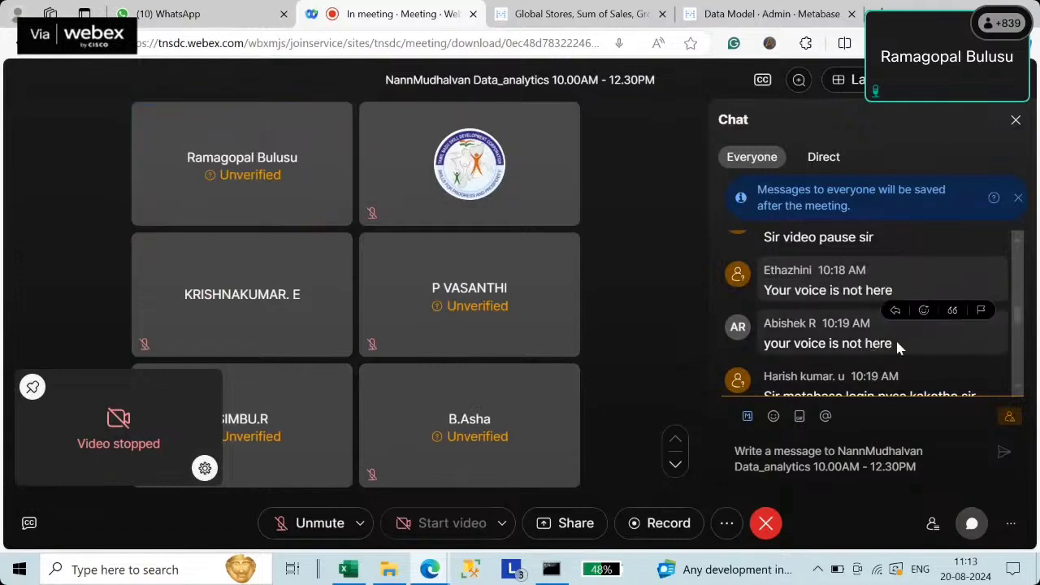
drag(898, 346, 762, 345)
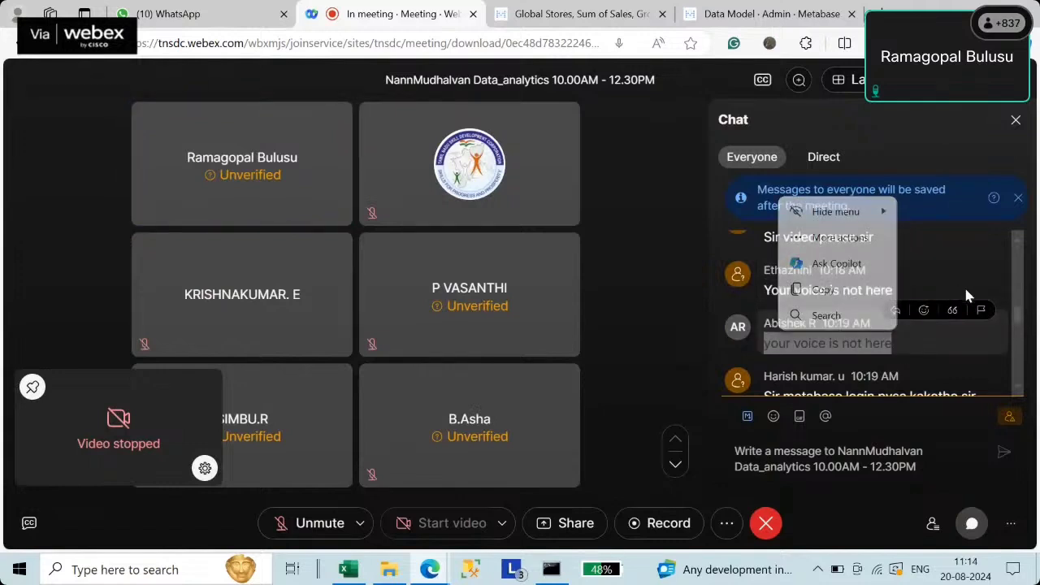
drag(770, 293, 894, 297)
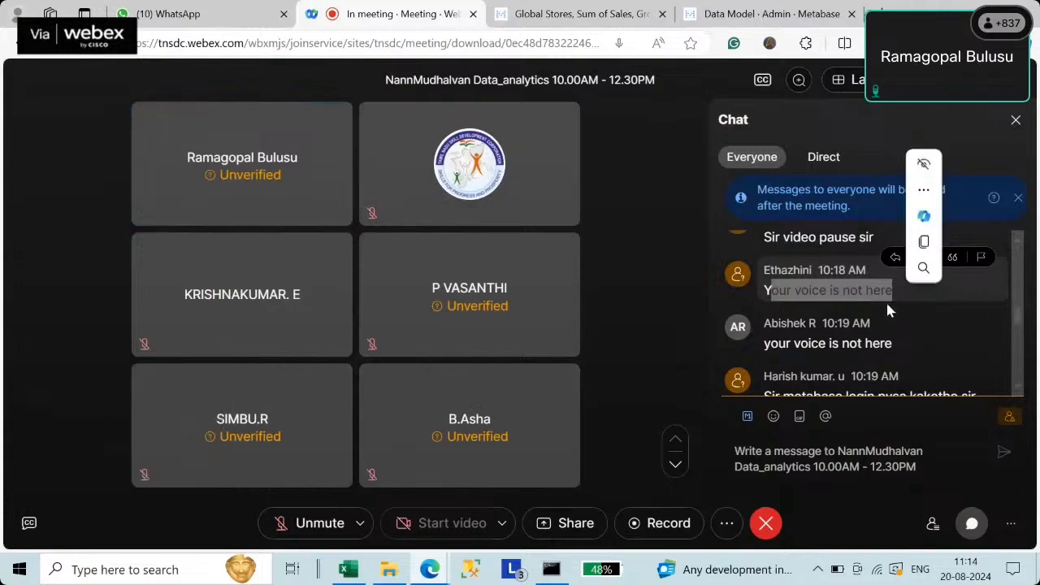
click(862, 292)
drag(863, 290, 893, 290)
scroll(852, 303, down, 15)
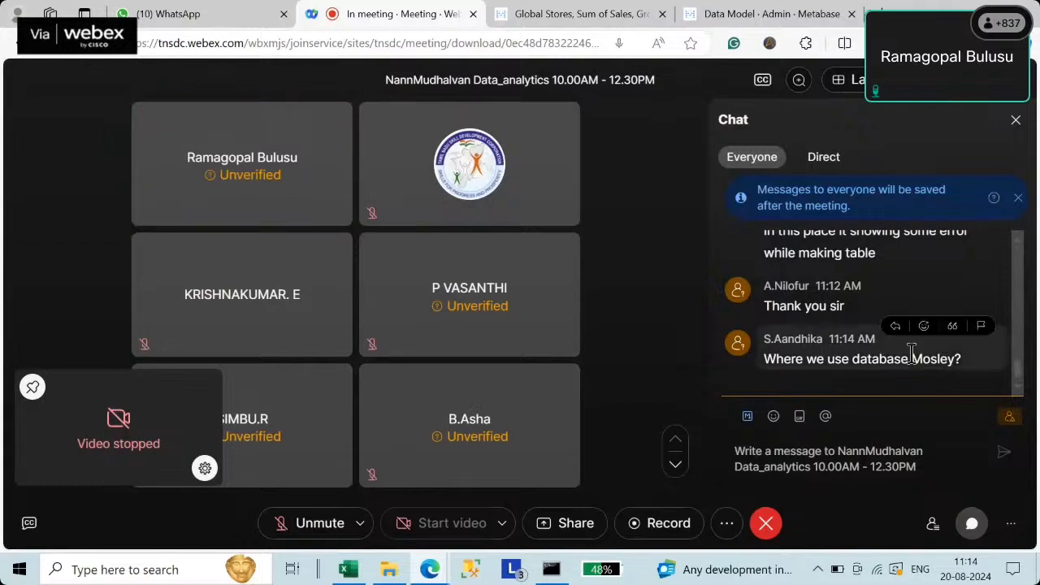
drag(766, 359, 963, 363)
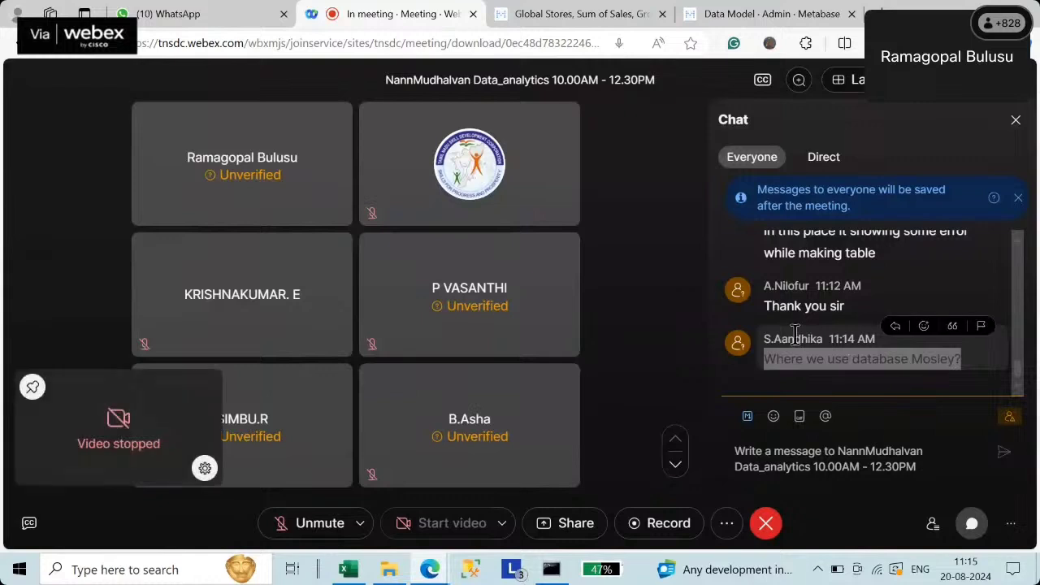
click(889, 366)
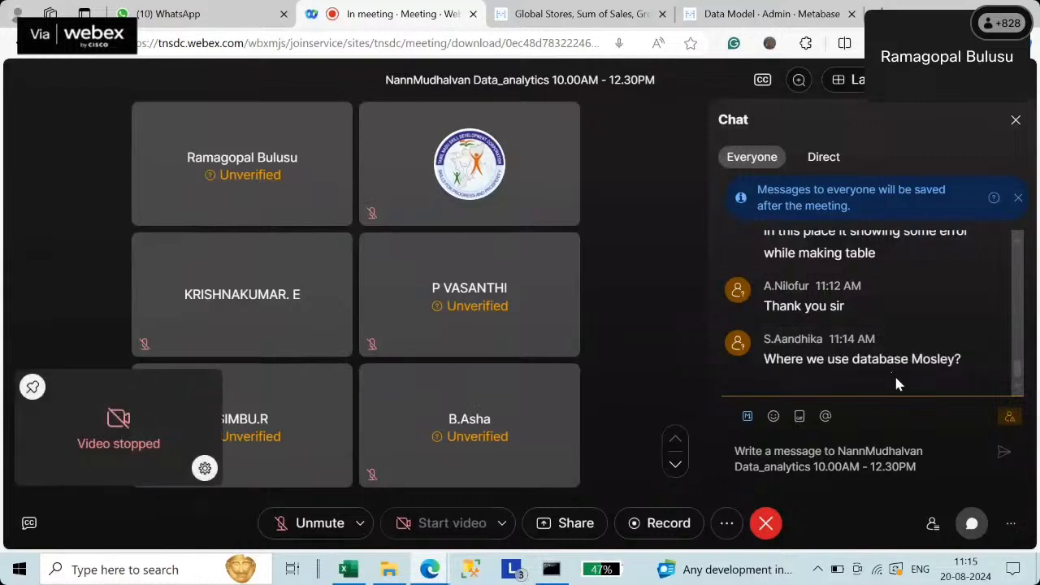
drag(773, 361, 878, 356)
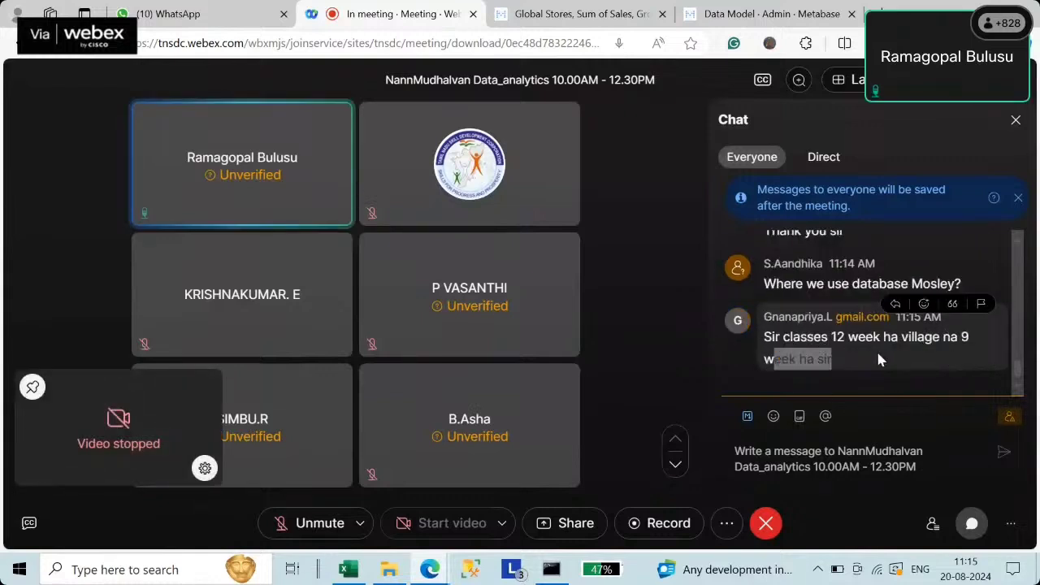
click(804, 359)
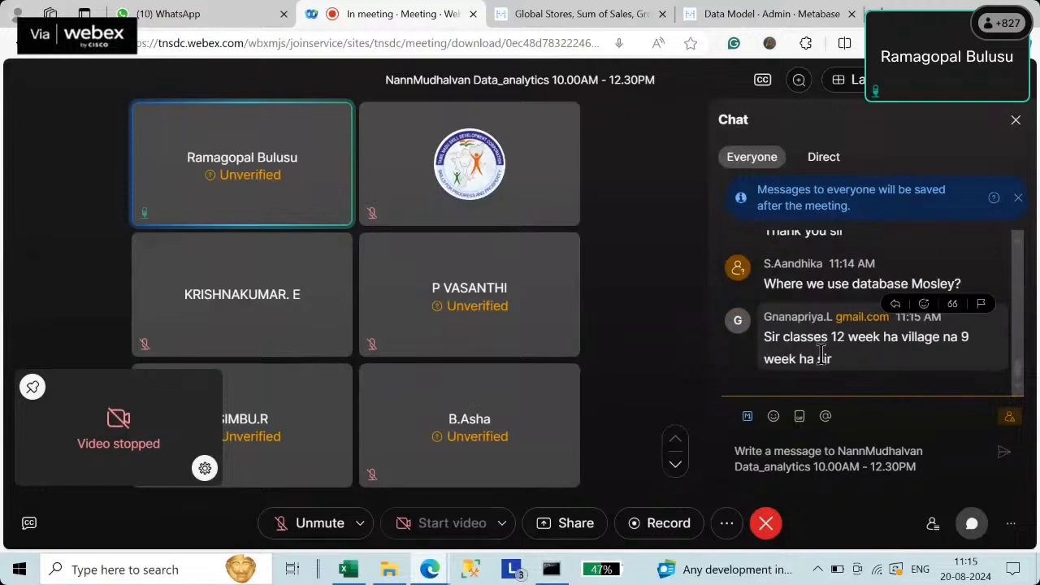
drag(766, 337, 863, 339)
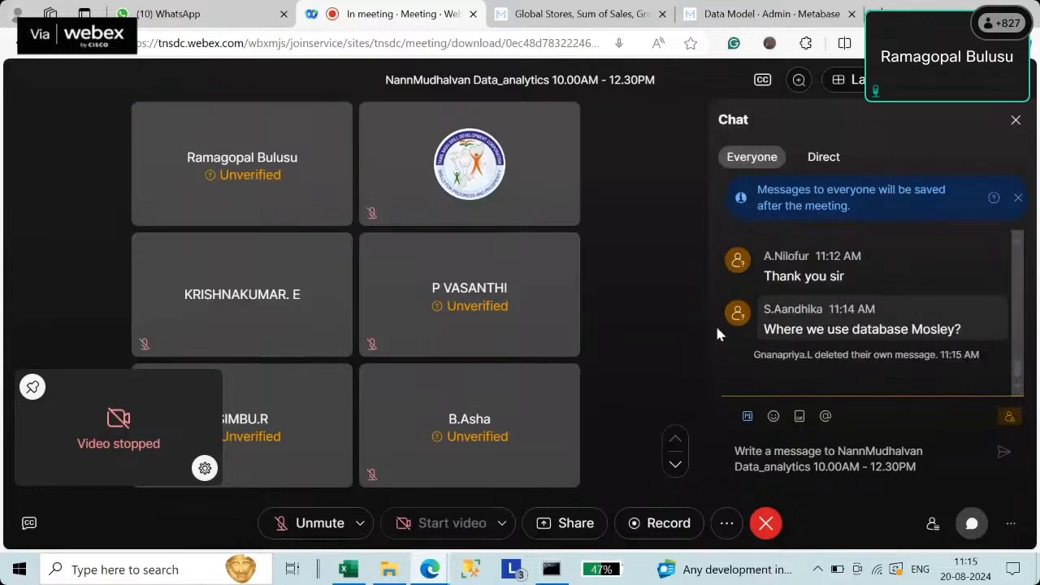
drag(763, 329, 959, 327)
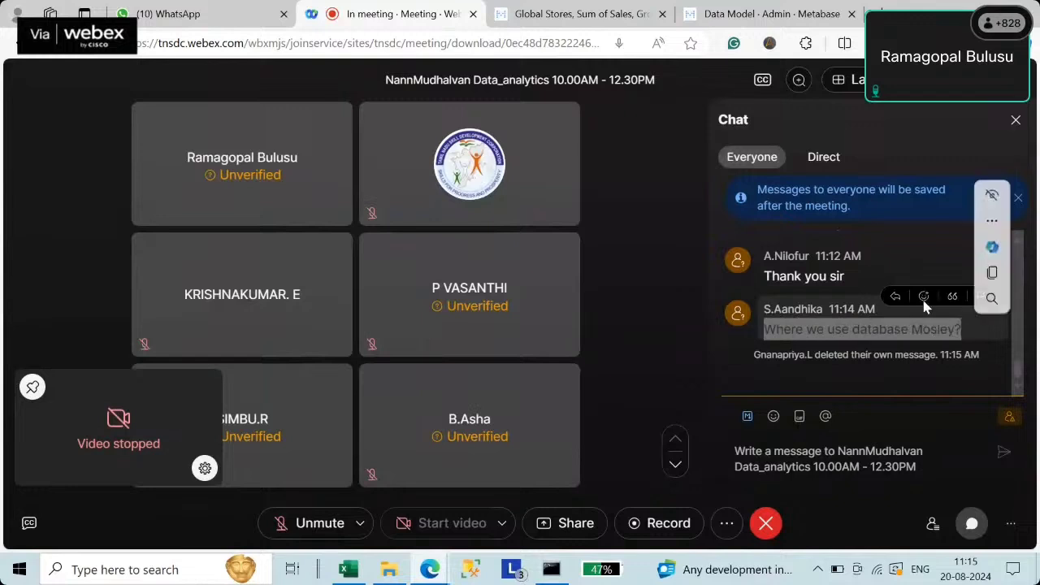
click(898, 275)
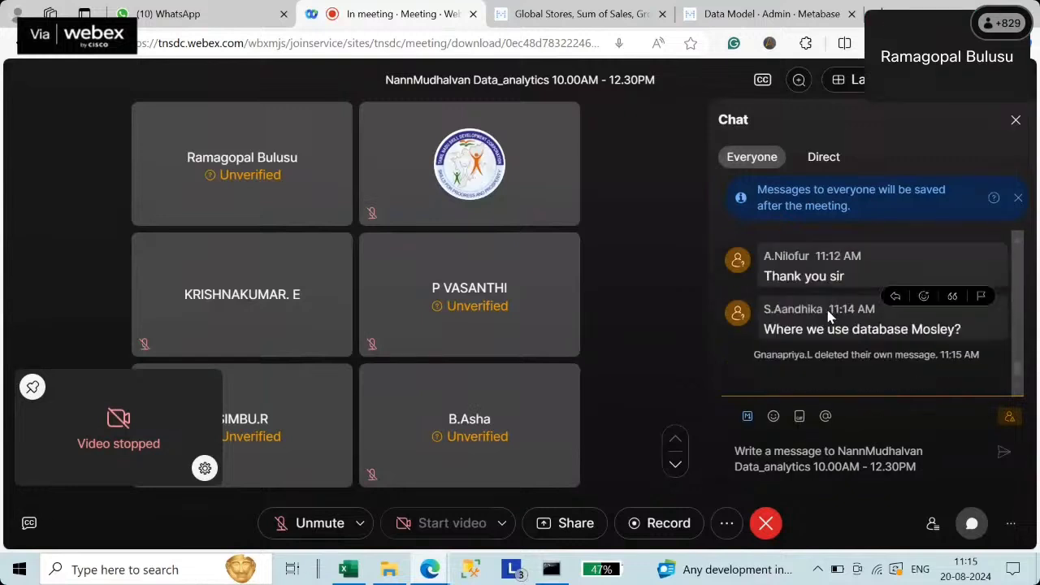
drag(765, 330, 971, 330)
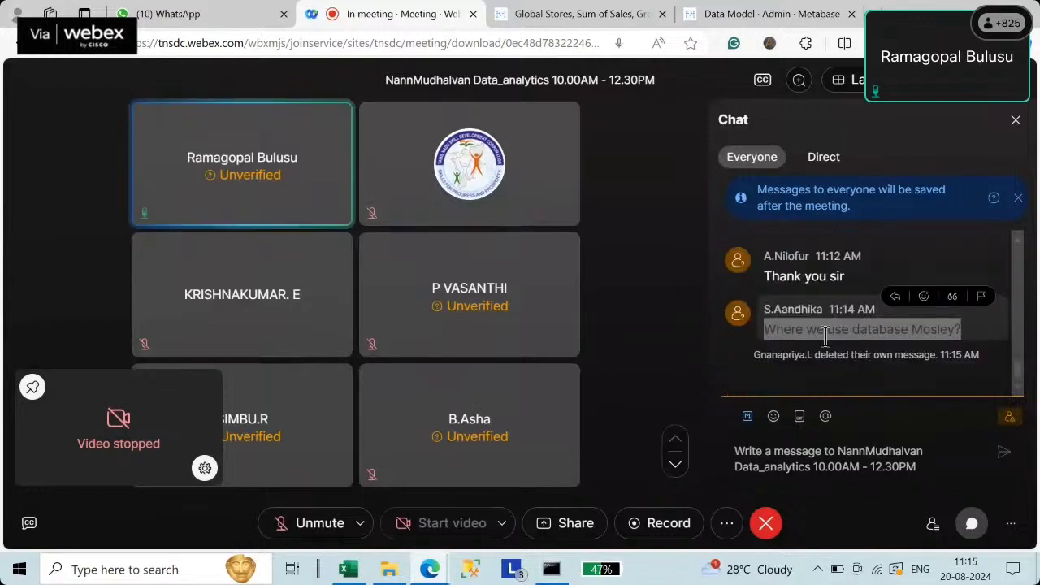
drag(768, 329, 965, 321)
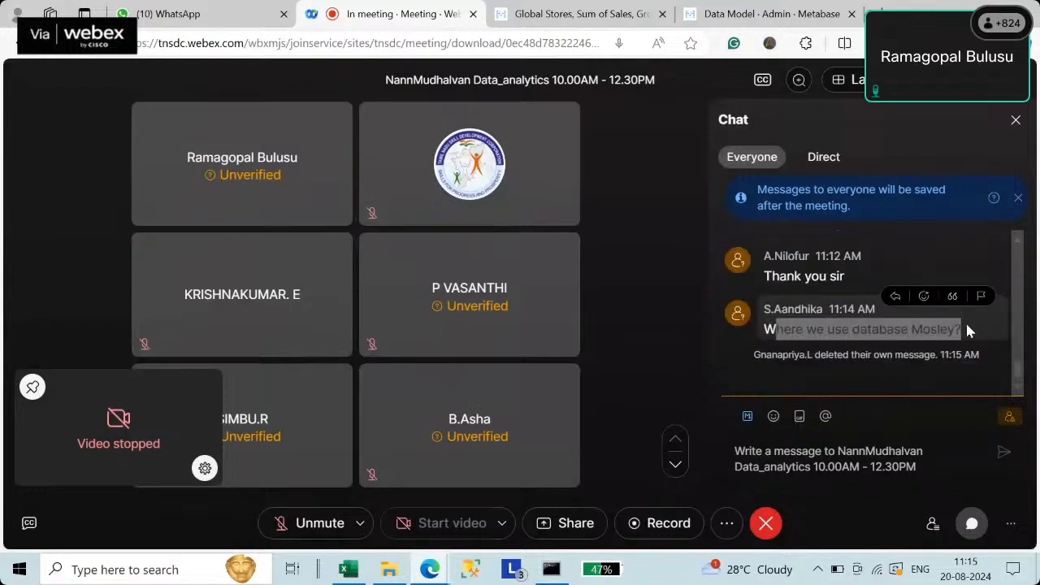
click(821, 335)
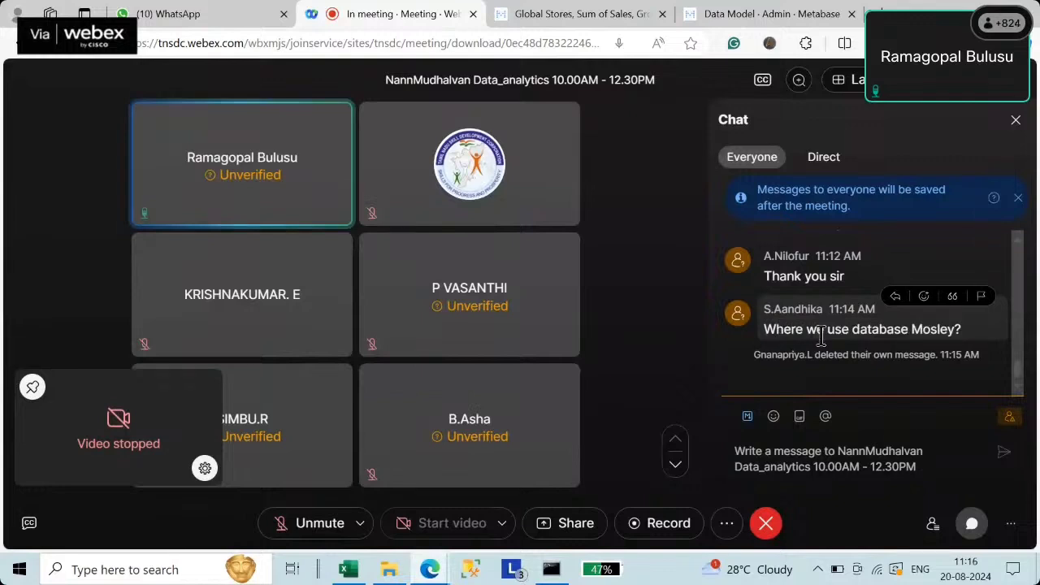
drag(765, 329, 966, 345)
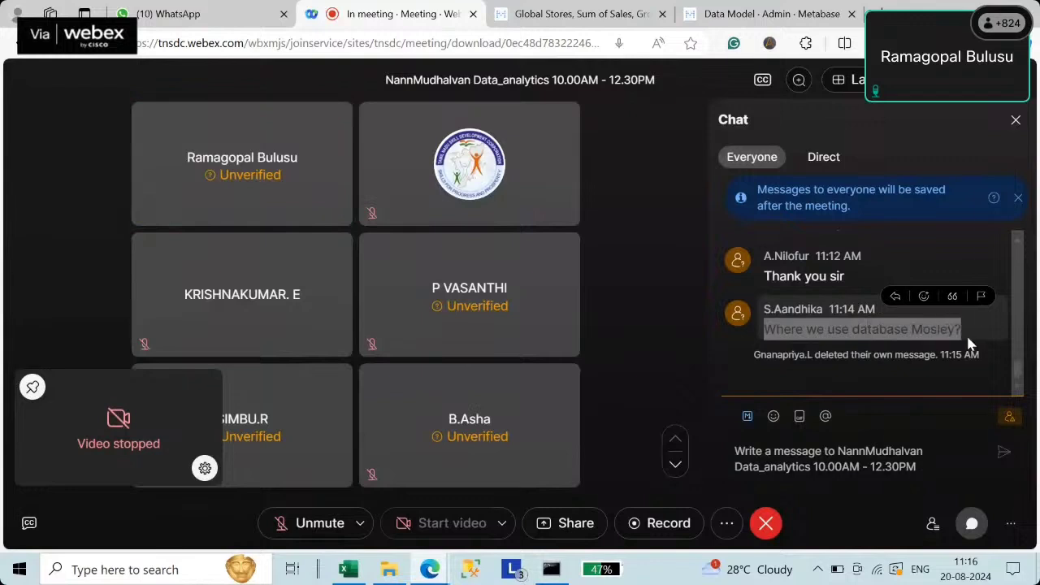
click(801, 329)
drag(764, 329, 978, 333)
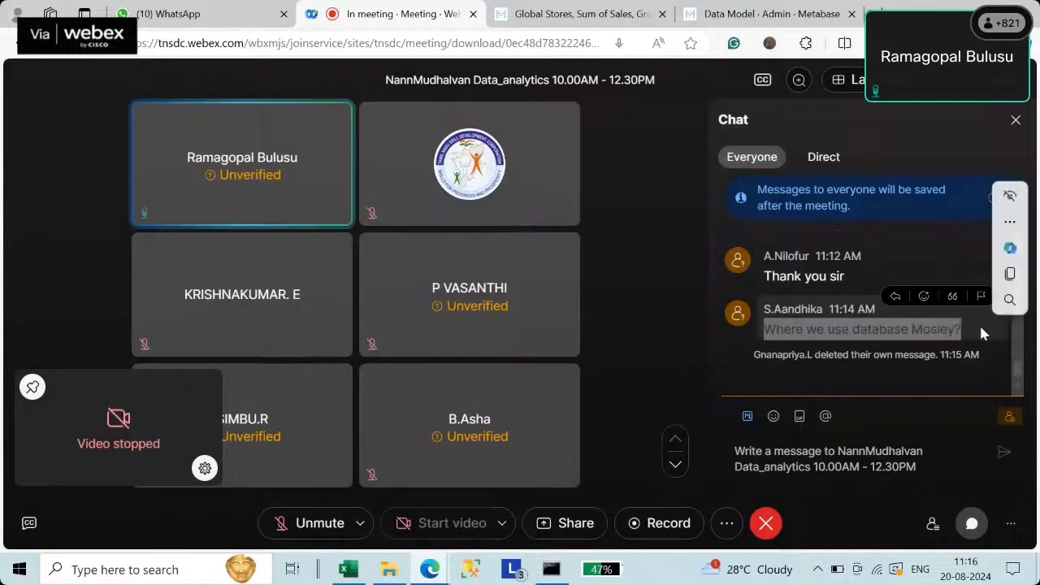
scroll(913, 322, up, 10)
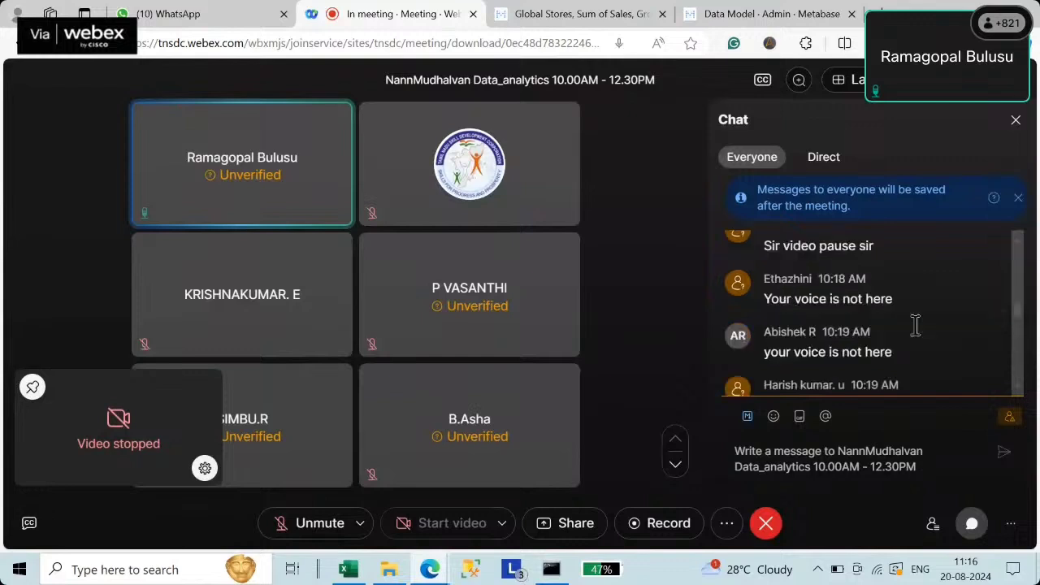
scroll(914, 325, up, 3)
scroll(914, 325, down, 15)
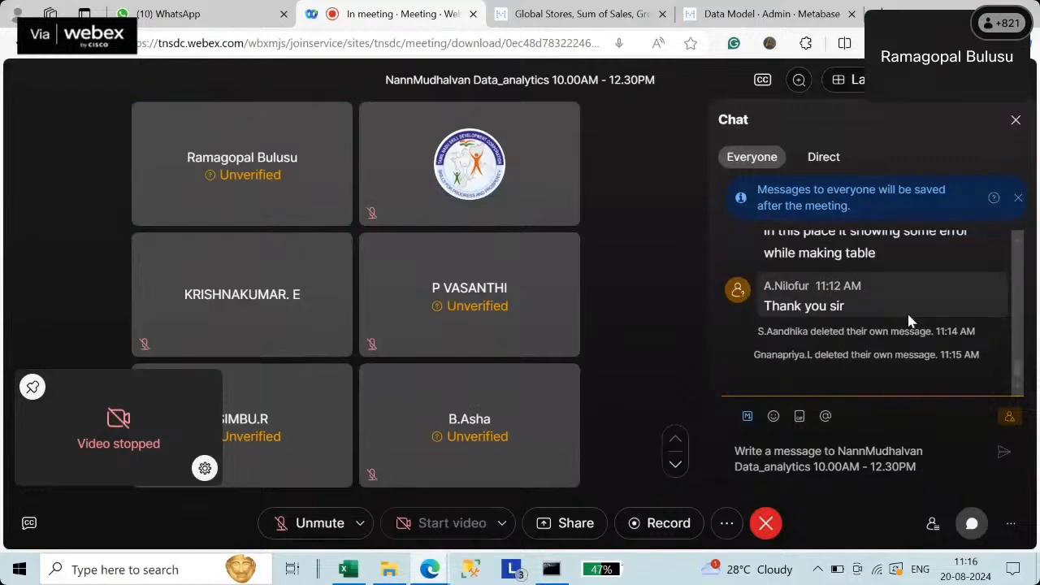
drag(764, 305, 849, 298)
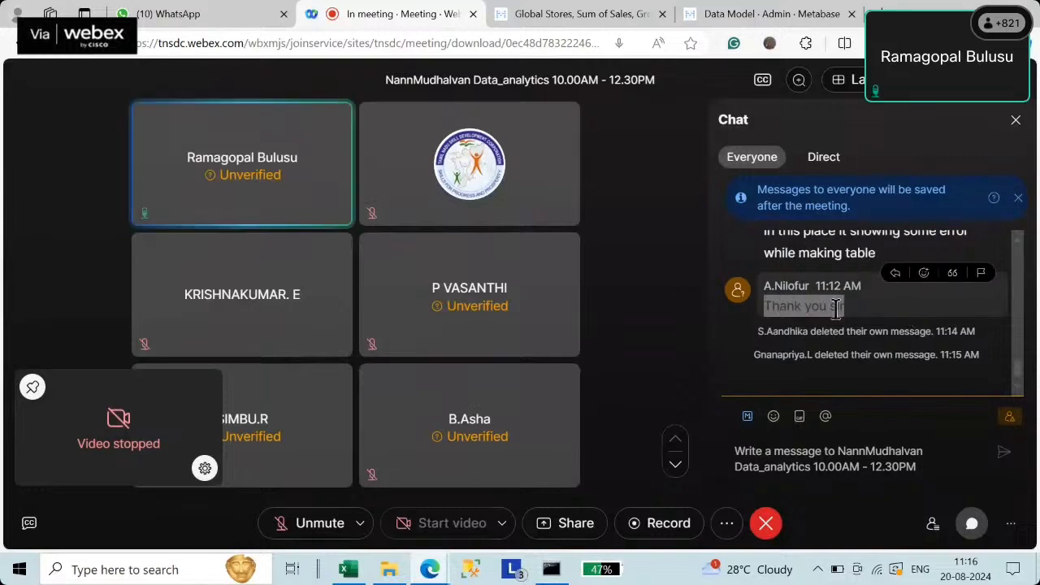
drag(755, 306, 850, 306)
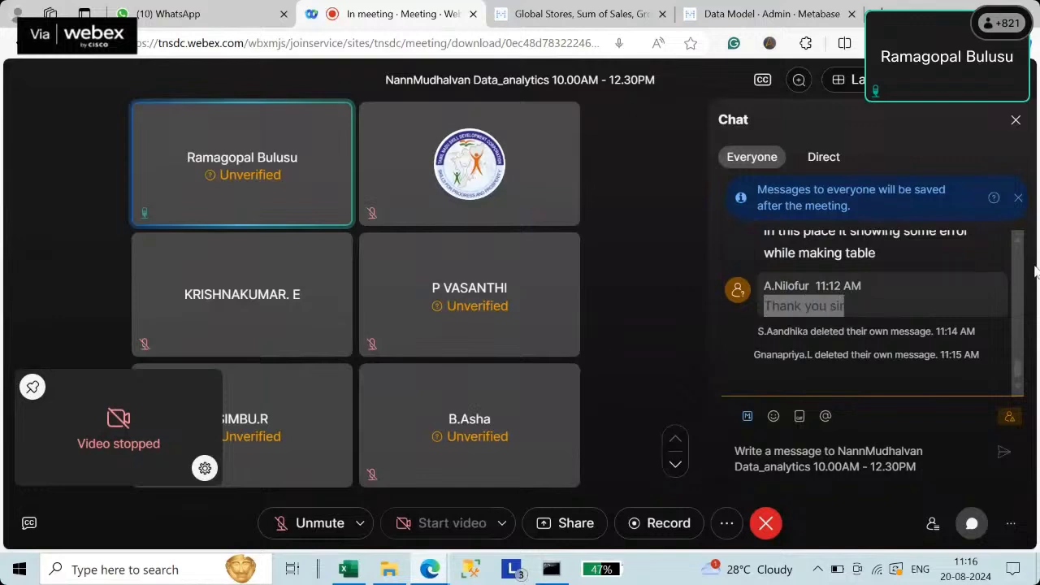
mouse_move(924, 280)
click(887, 300)
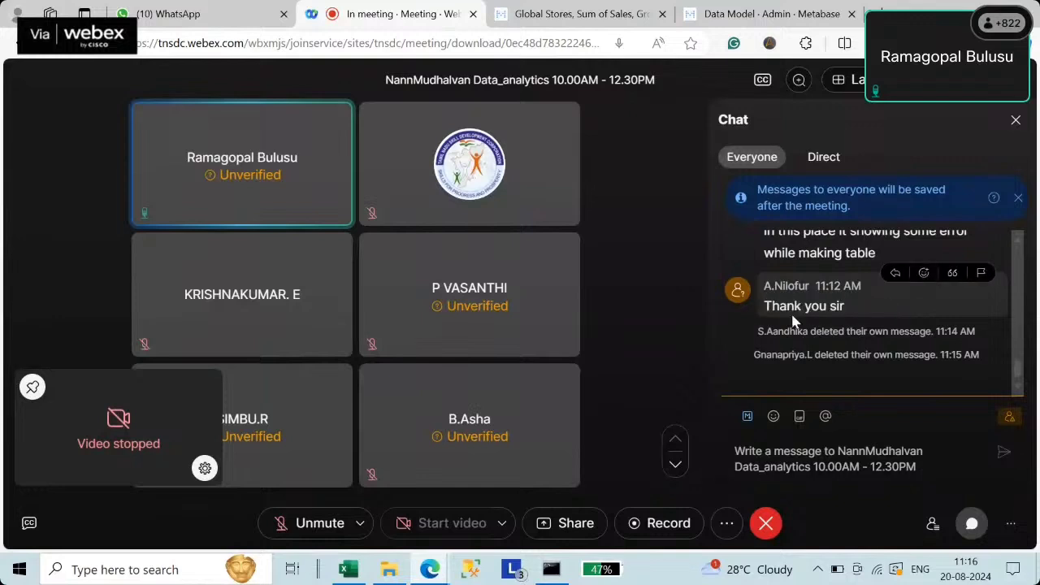
drag(766, 301, 853, 313)
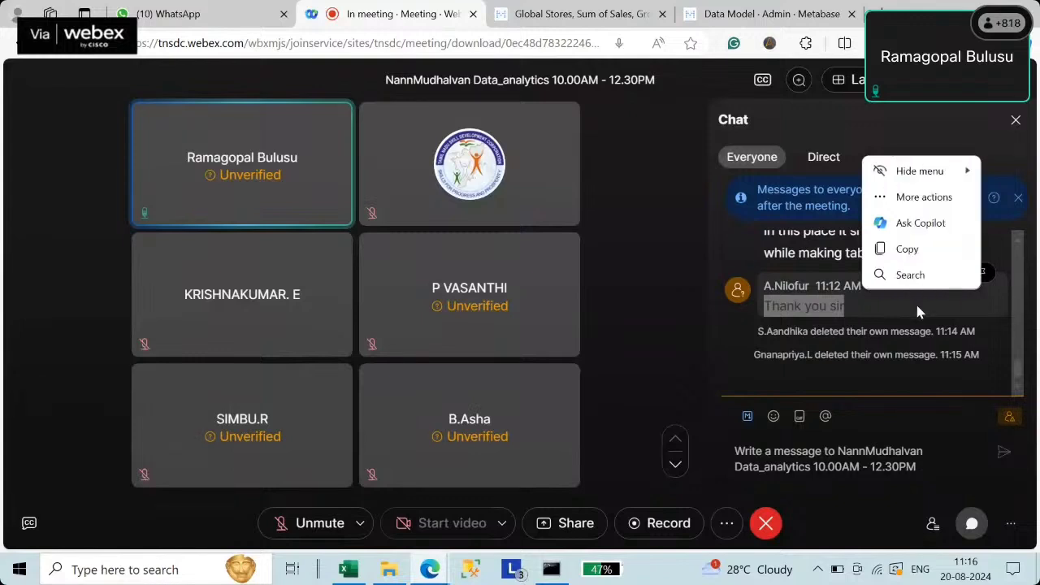
scroll(867, 286, up, 5)
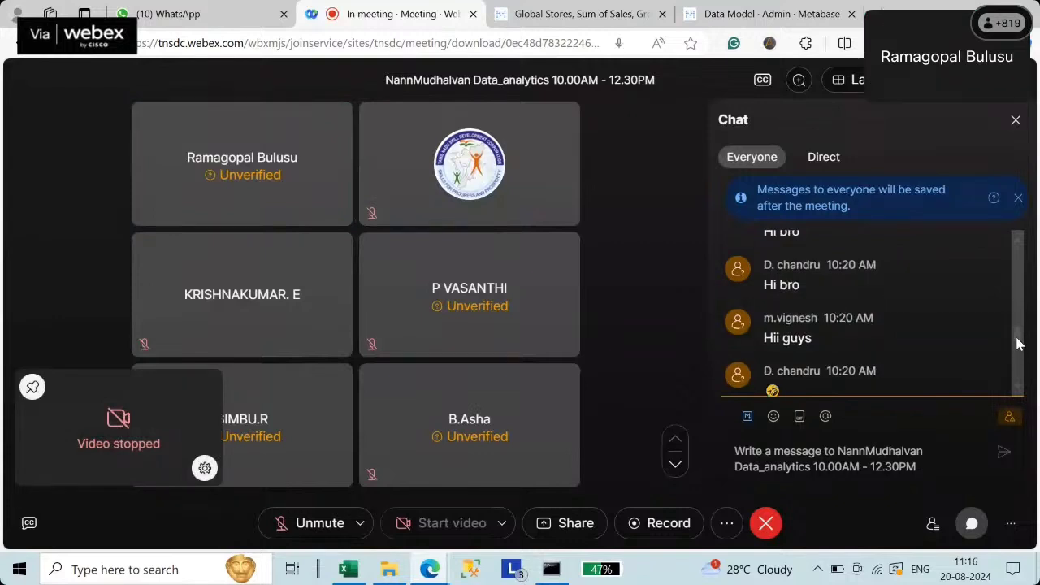
drag(1017, 338, 1016, 333)
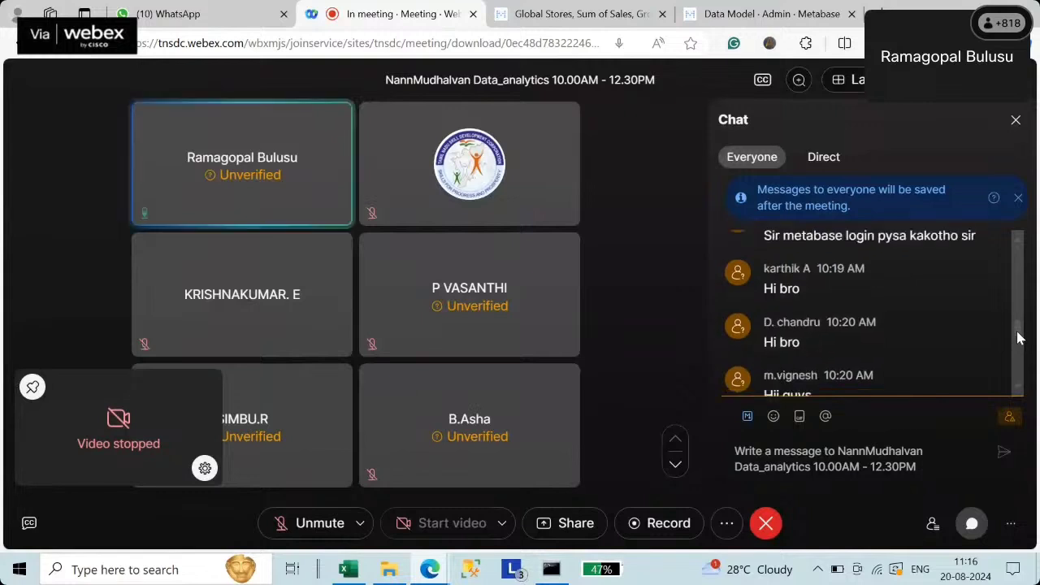
drag(1020, 338, 1024, 375)
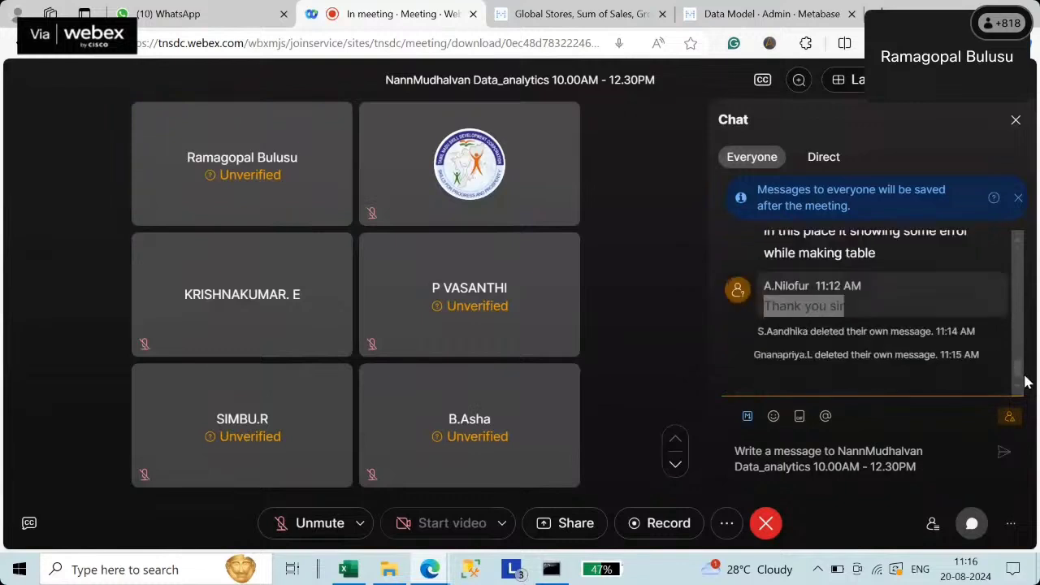
click(881, 302)
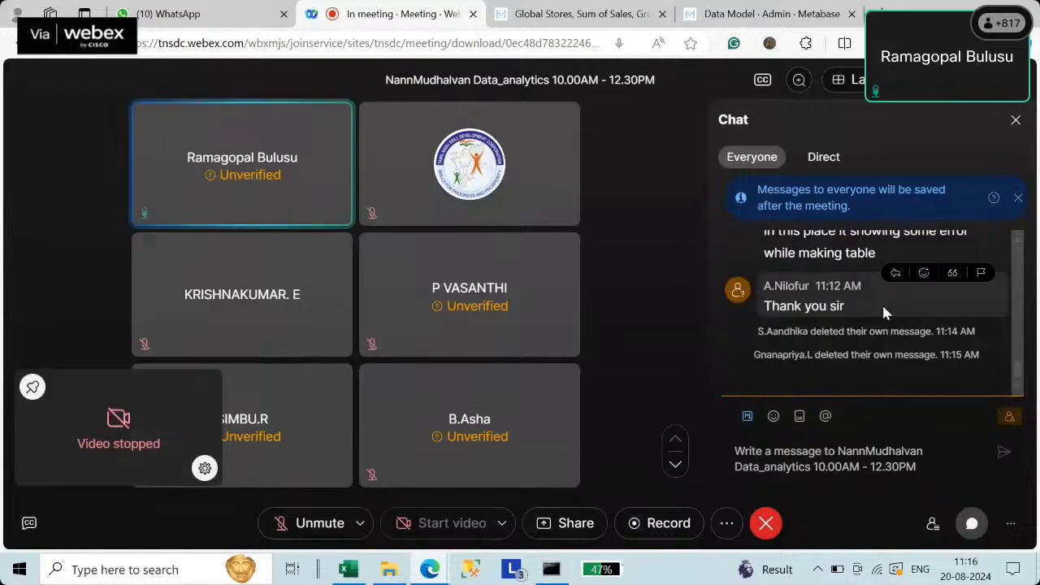
drag(763, 305, 860, 304)
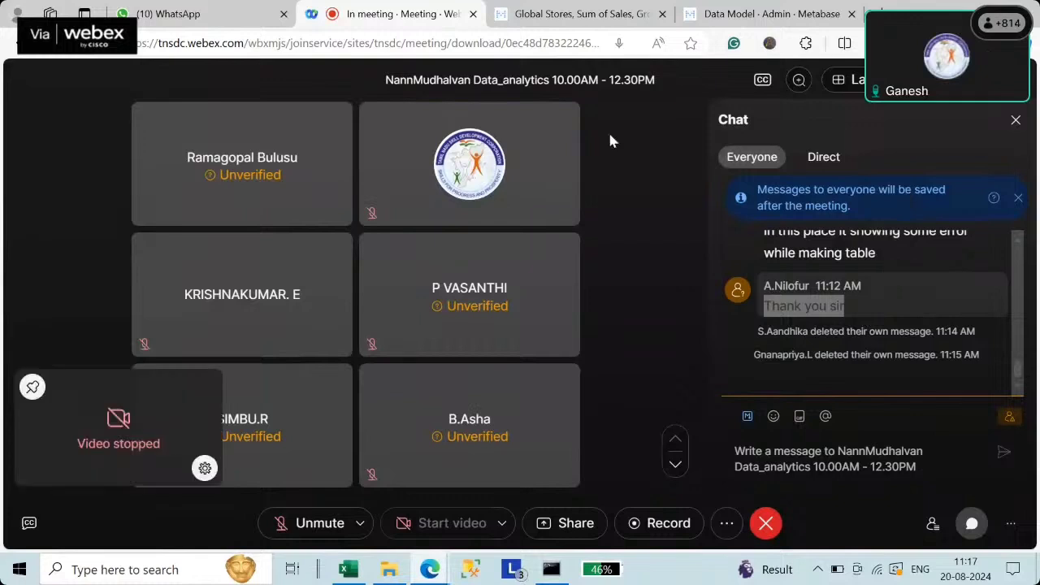
- Sign out of Metabase from the gear menu on the Sum of Sales question
click(595, 15)
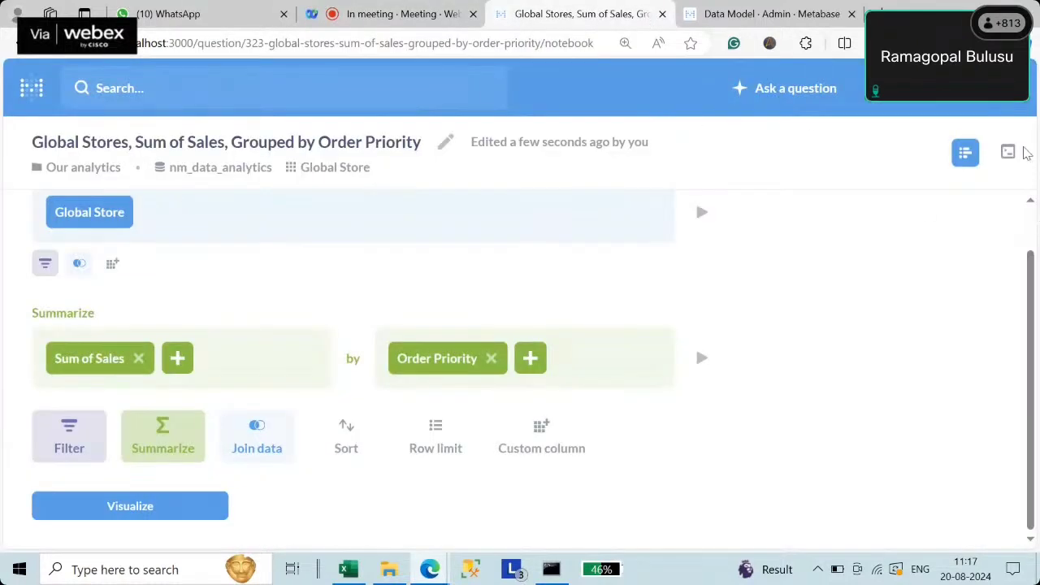
click(1006, 97)
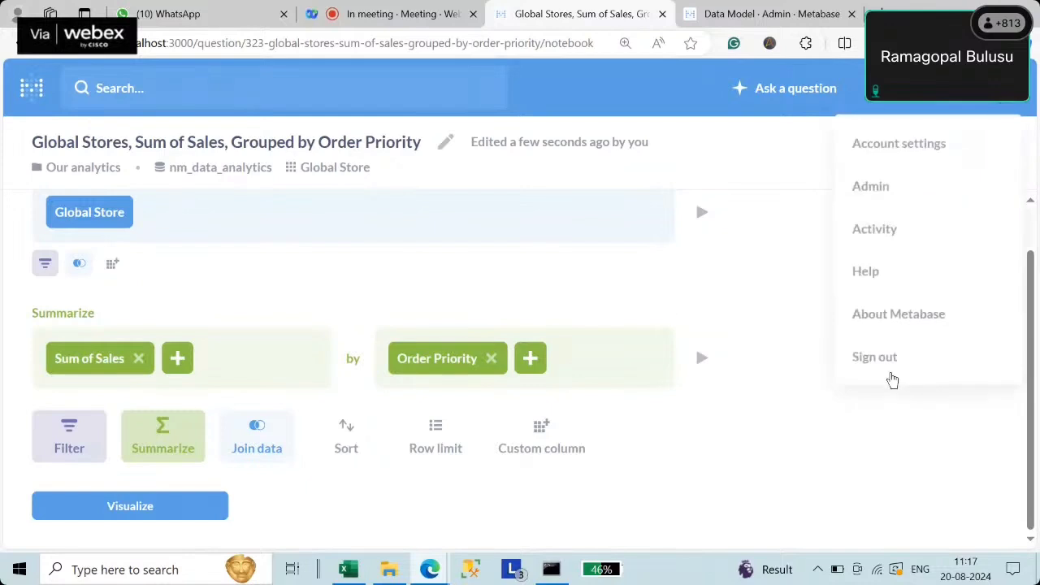
click(883, 362)
- Close the Metabase sign-in and Data Model admin tabs, leaving the Webex meeting
click(397, 16)
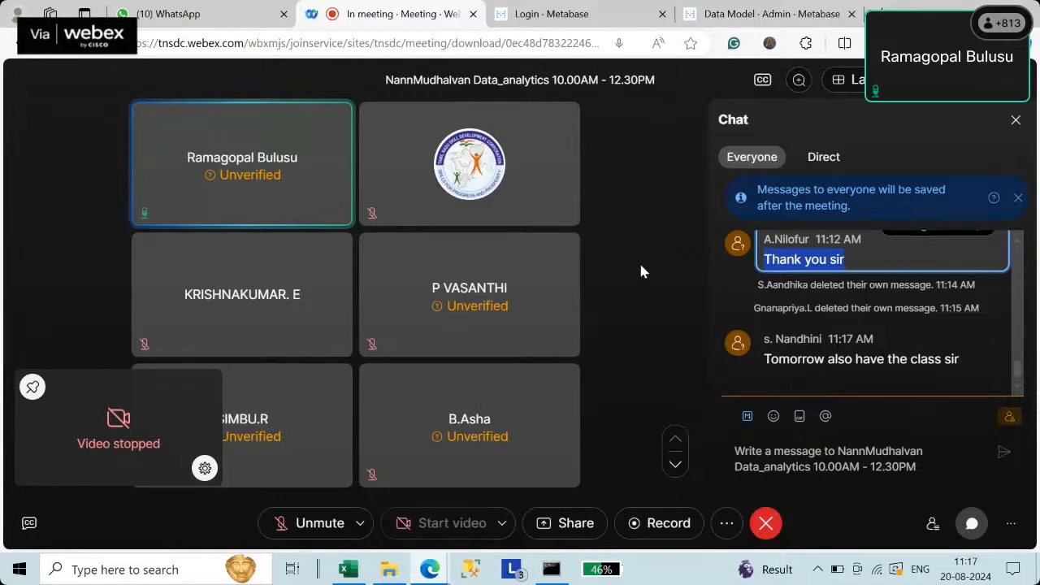
click(569, 13)
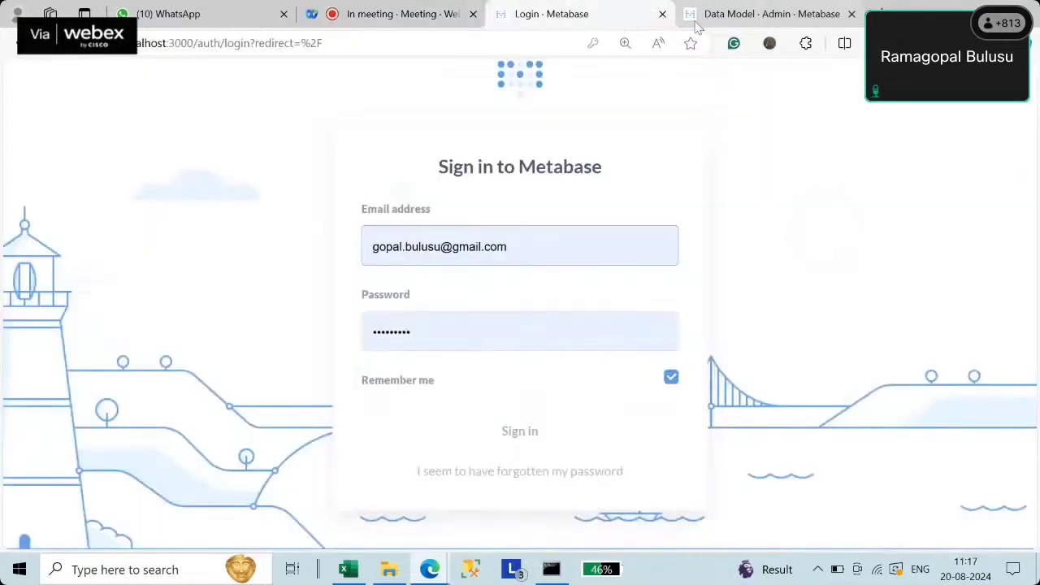
click(662, 14)
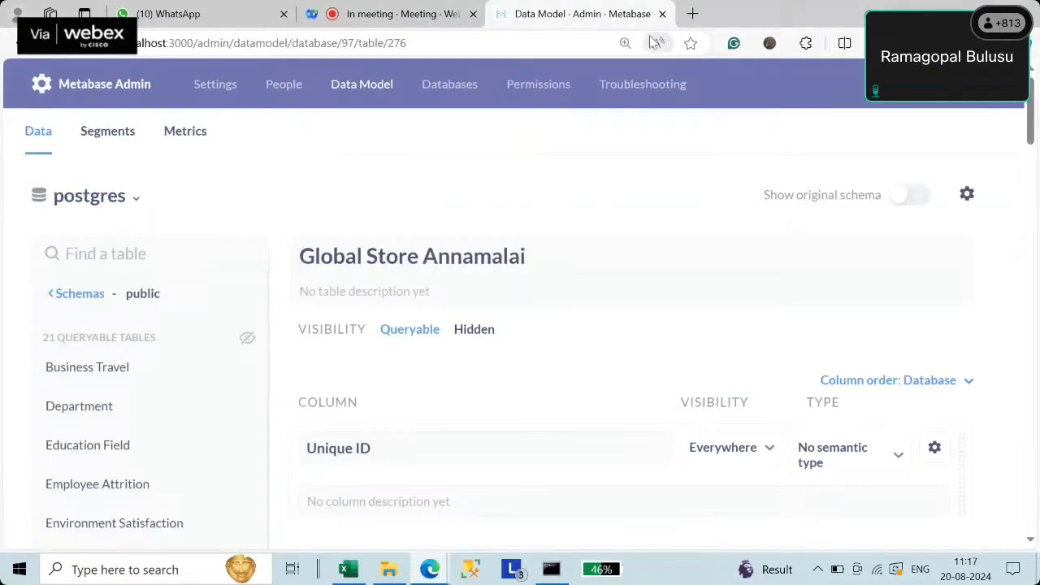
click(662, 14)
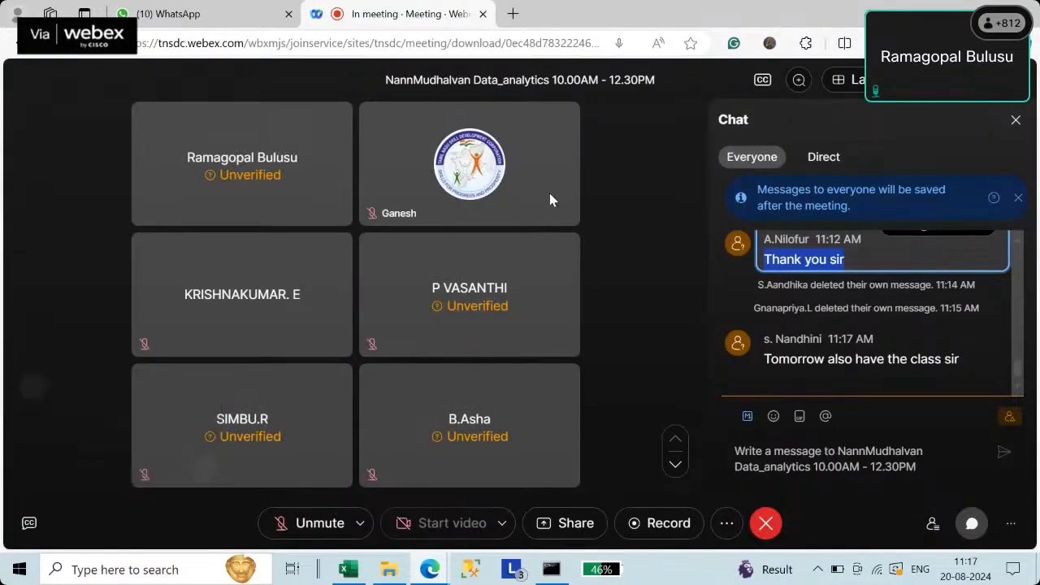